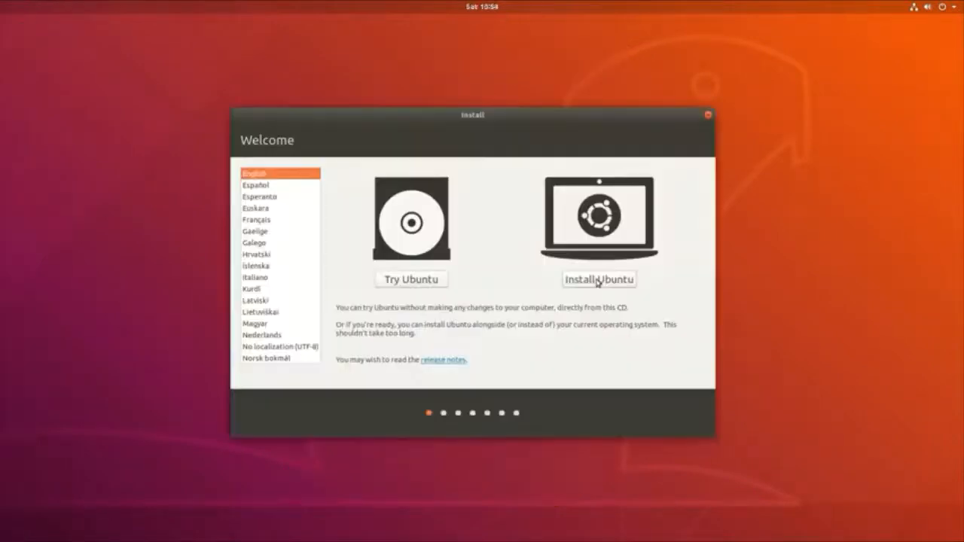
Step: Install Ubuntu with third-party graphics, Wi-Fi and media-format software, then restart
left_click(597, 279)
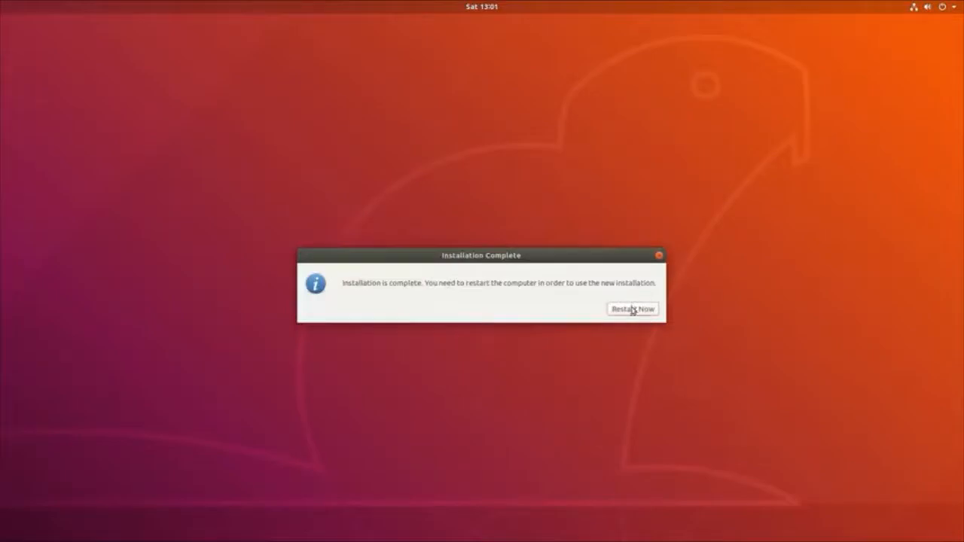
left_click(633, 309)
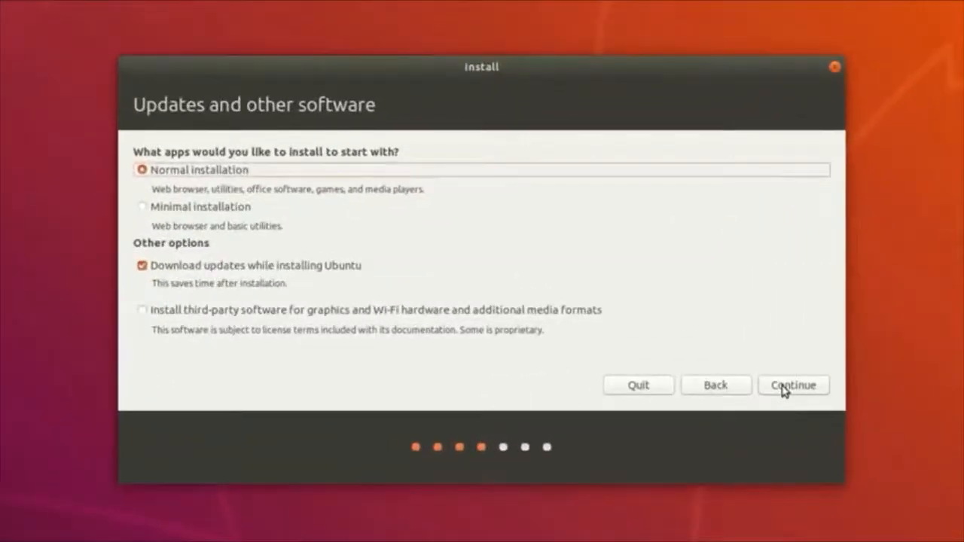
left_click(142, 315)
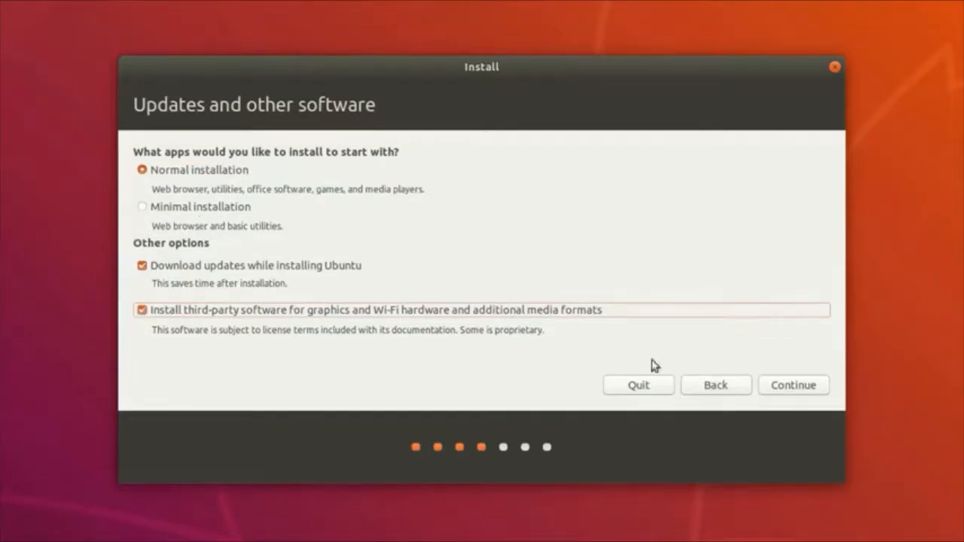
left_click(787, 385)
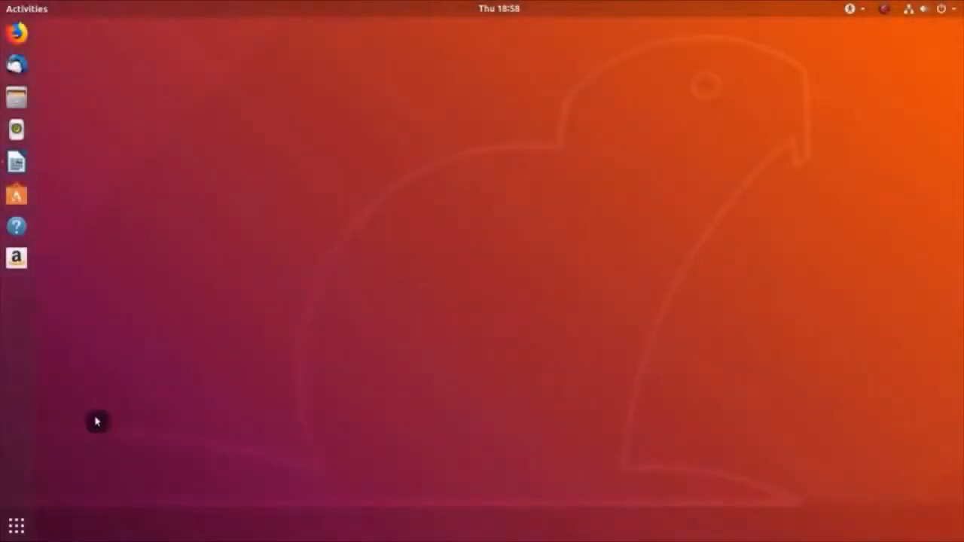
Step: Launch Software & Updates by searching 'updates' in the application search
left_click(20, 526)
type("u")
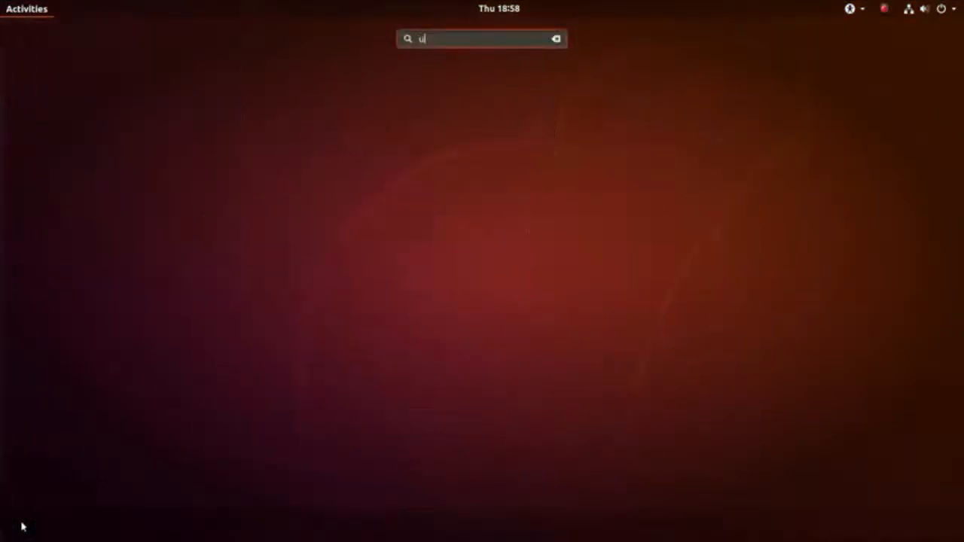
type("pldates")
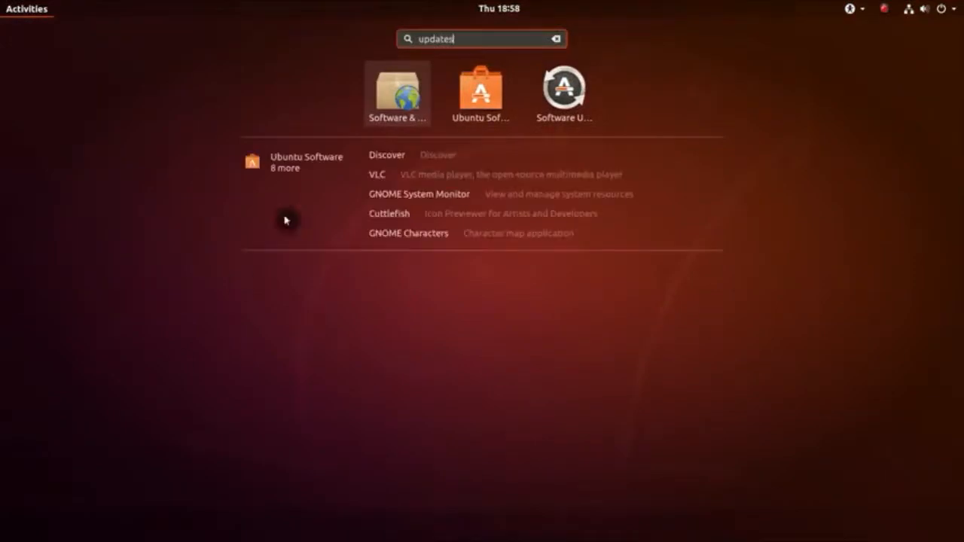
left_click(400, 100)
left_click_drag(517, 180, 491, 123)
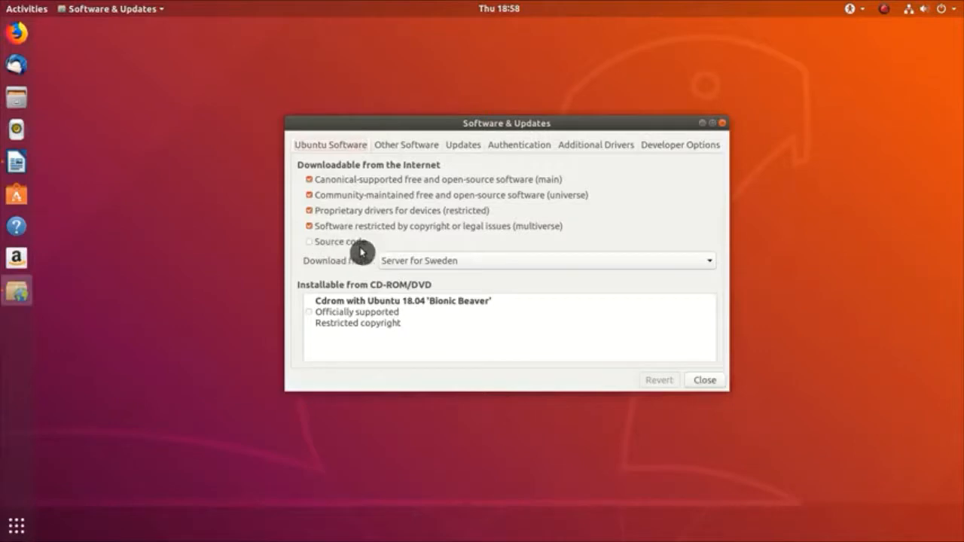
Step: Test all download mirrors with Select Best Server from the Other… server list
left_click(488, 267)
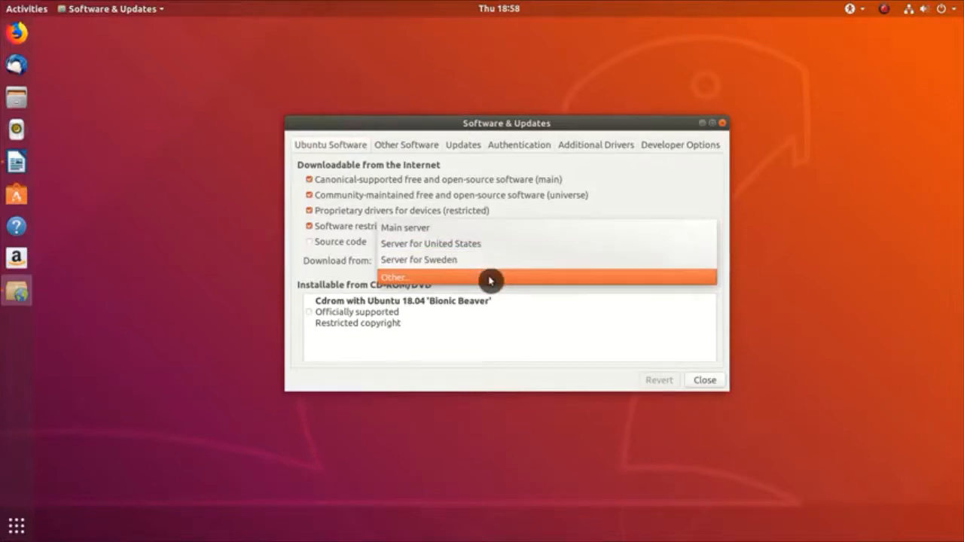
left_click(490, 278)
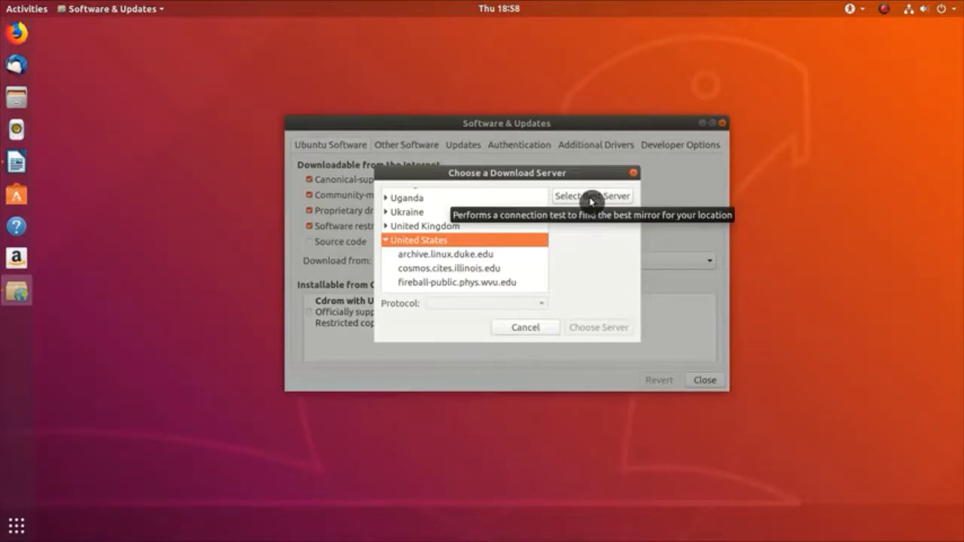
left_click(592, 198)
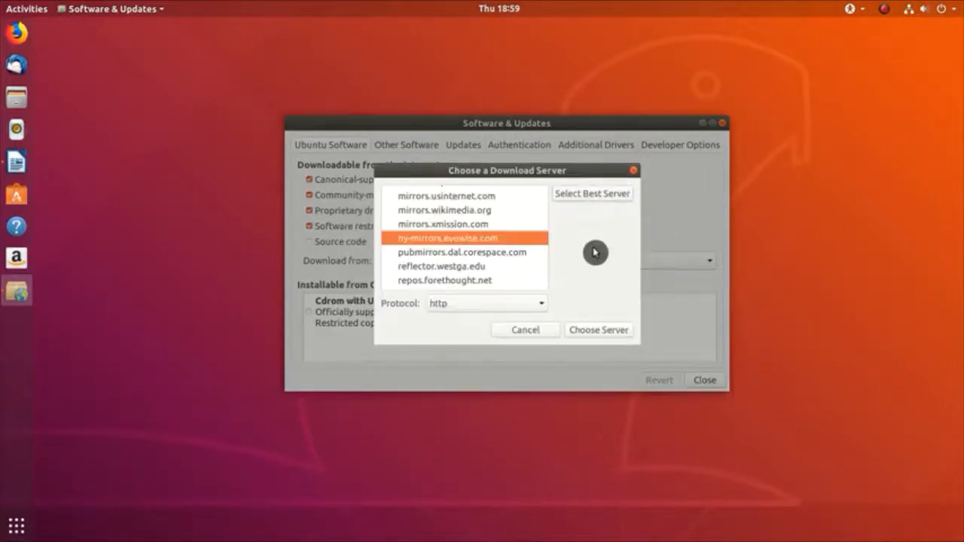
Step: Use ny-mirrors.evowise.com as the download server, authenticating with the administrator password
left_click(610, 332)
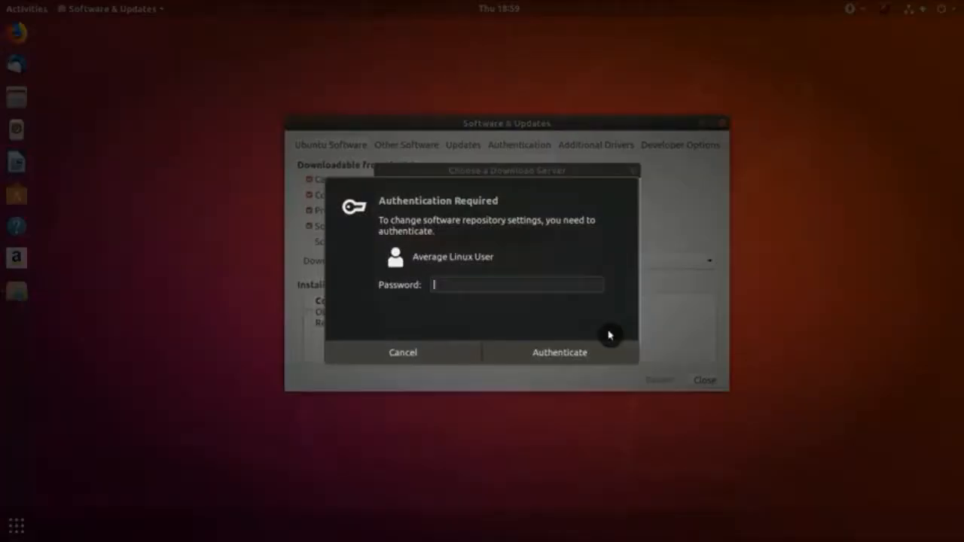
type("●●●●●●●")
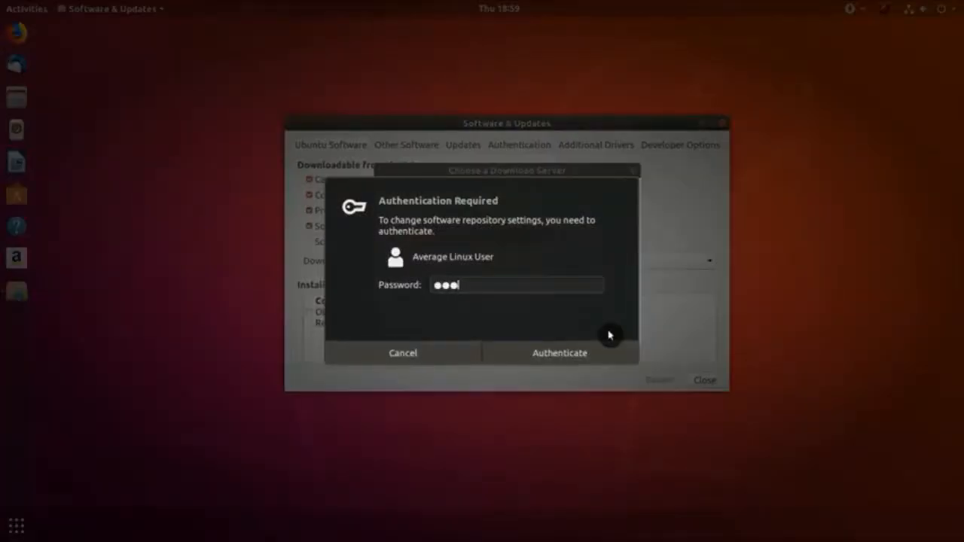
type("●●●")
key("Return")
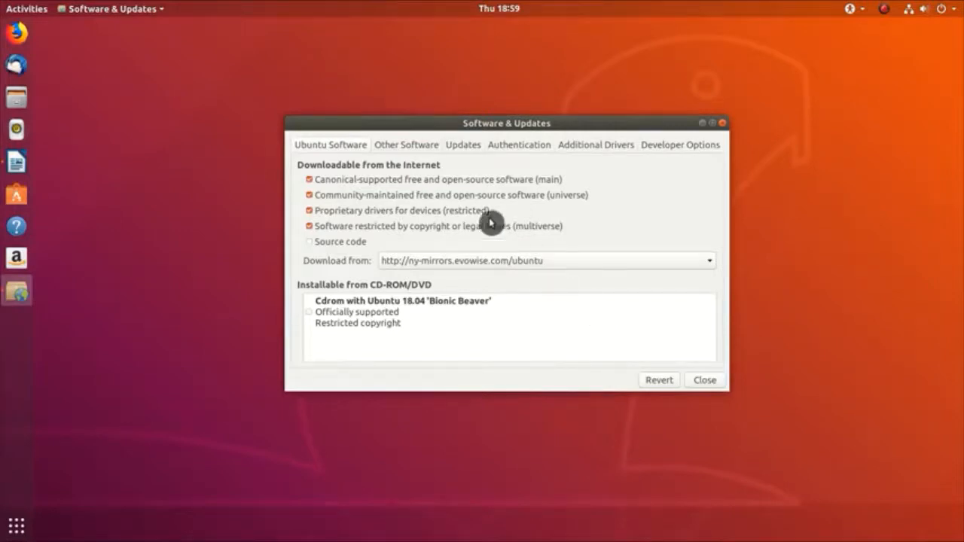
Step: Enable the Canonical Partners source under Other Software and run the partner package listing
left_click(412, 152)
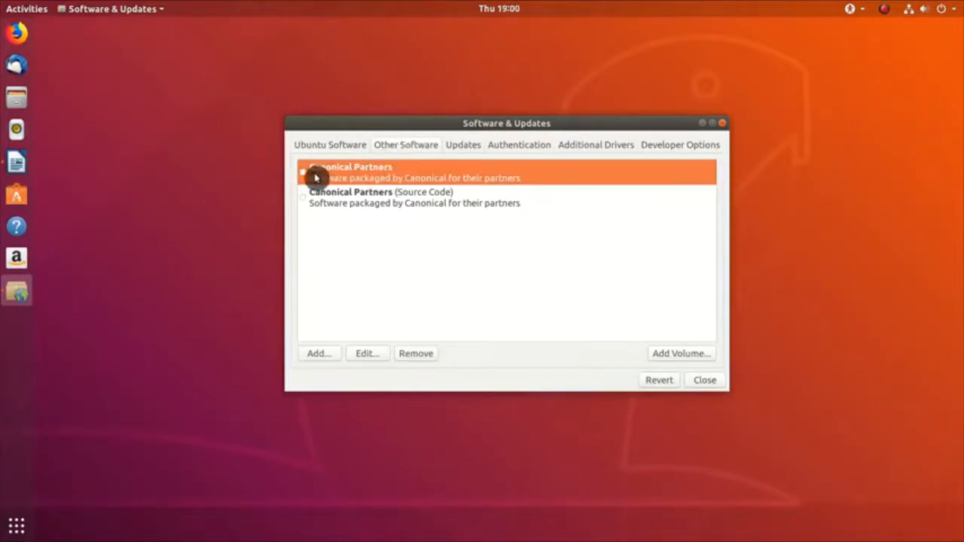
left_click(302, 174)
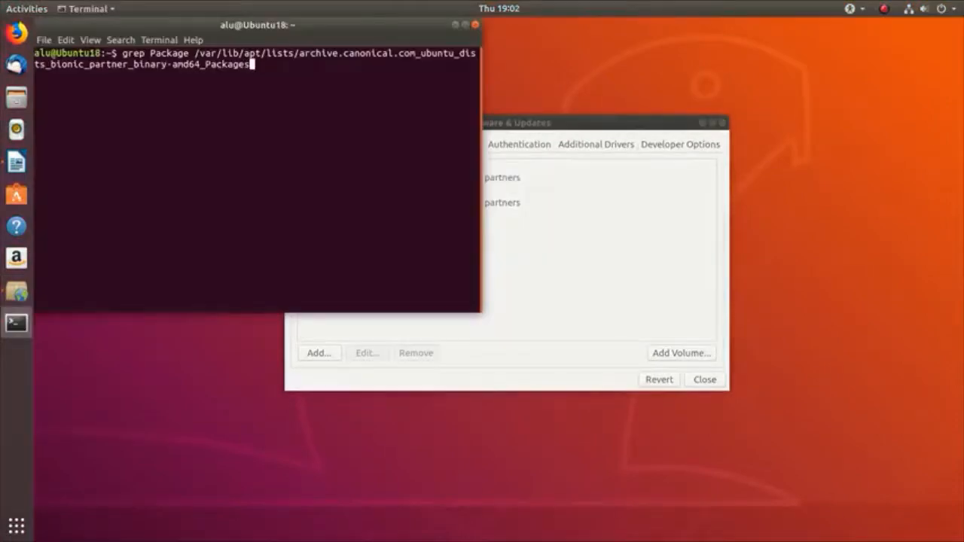
key("Return")
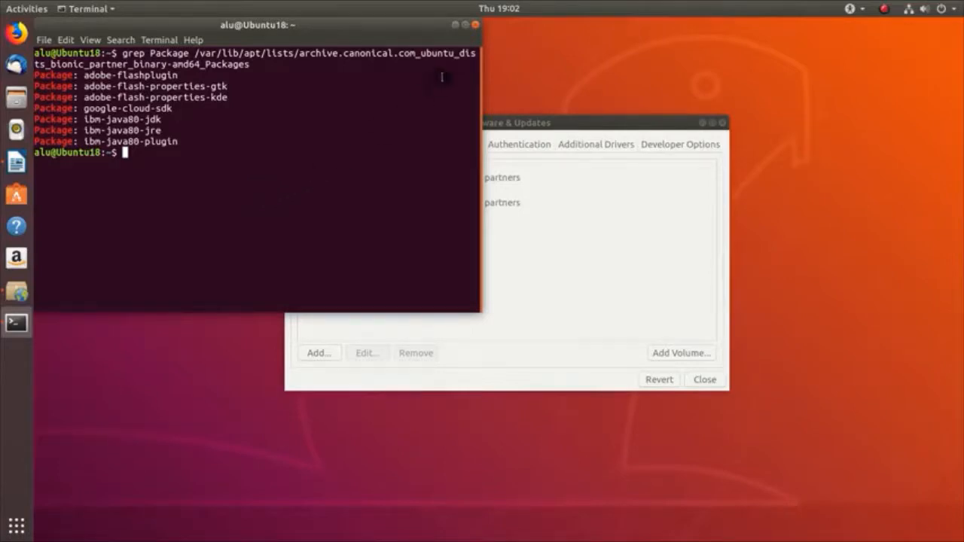
Step: Close the Terminal after reviewing the partner repository package list
left_click(476, 30)
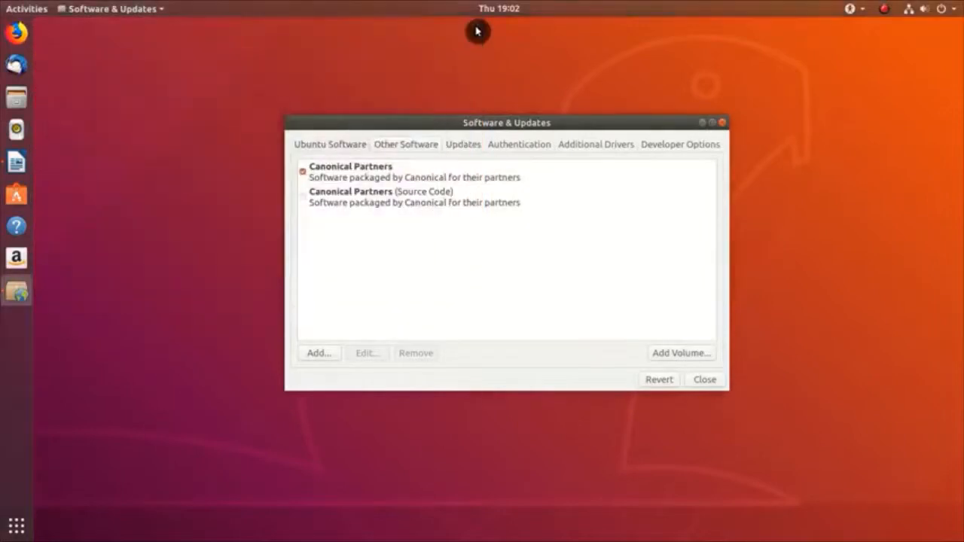
Step: Enable unsupported bionic-backports updates and start the Canonical Livepatch sign-in
left_click(471, 147)
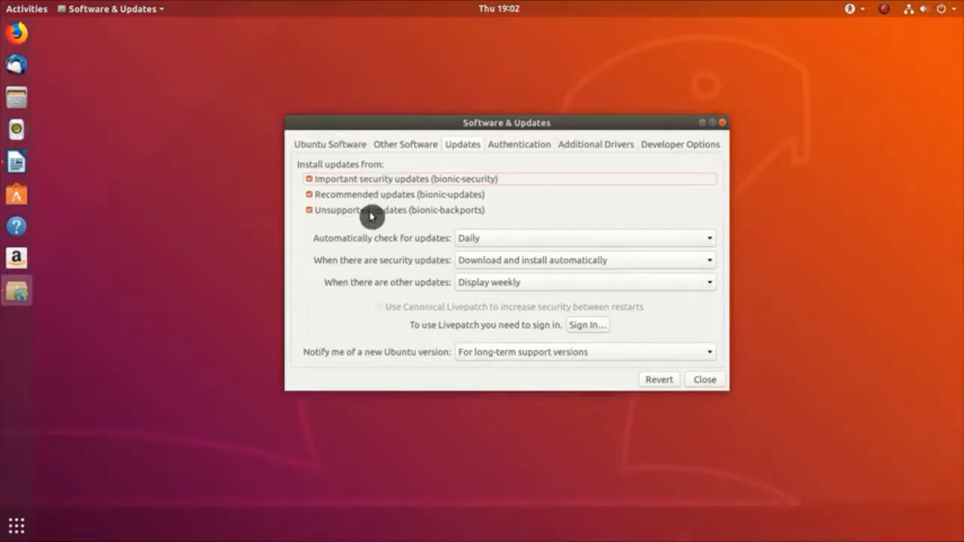
left_click(311, 214)
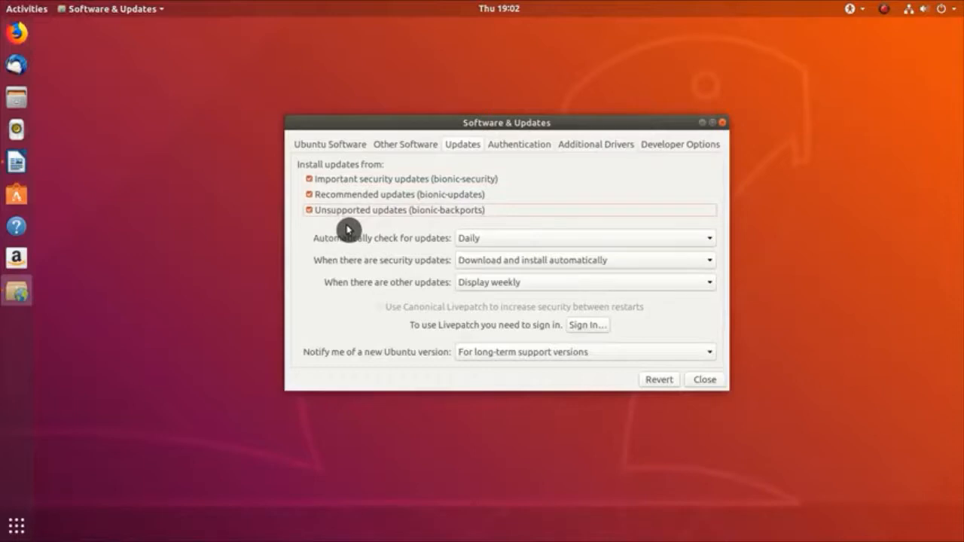
left_click(586, 328)
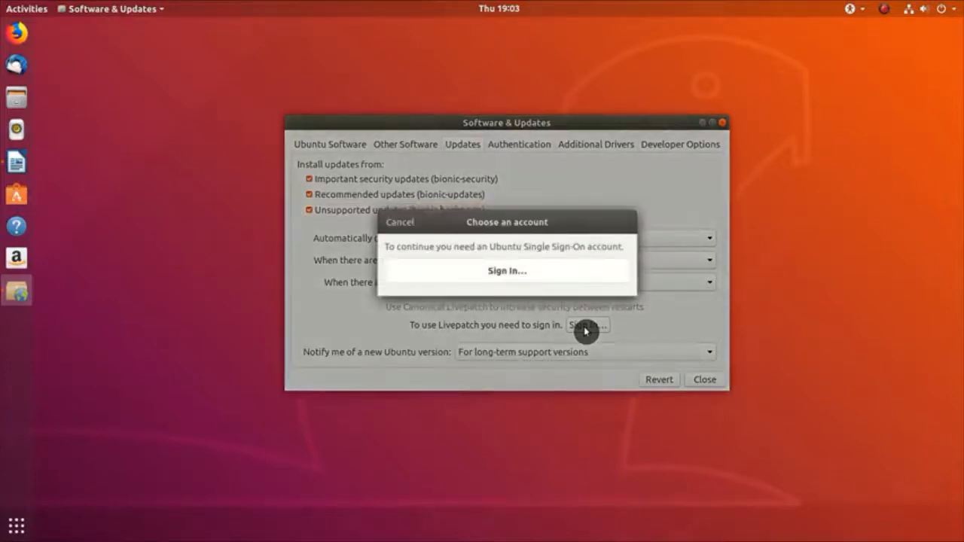
Step: Choose 'I want to register for an account now' for Ubuntu Single Sign-On and connect
left_click(517, 273)
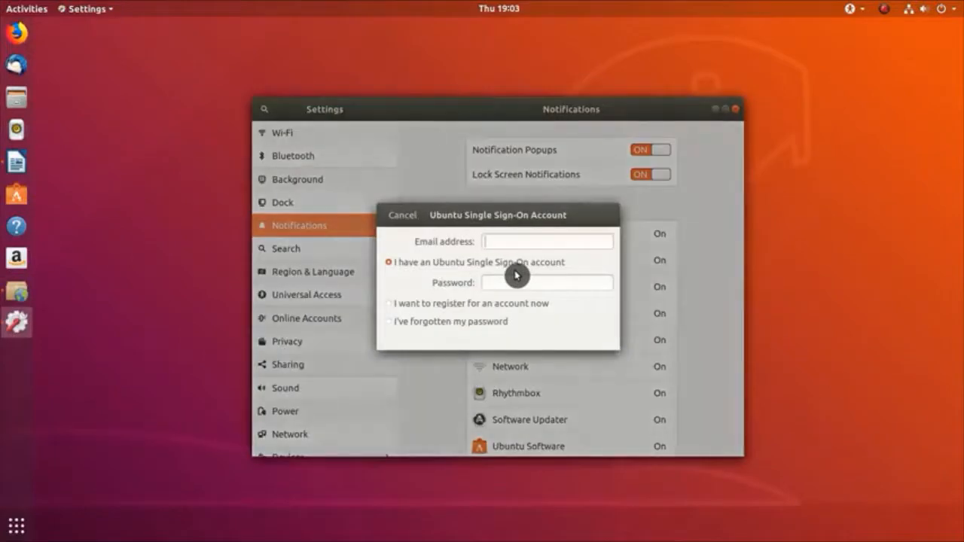
left_click(441, 307)
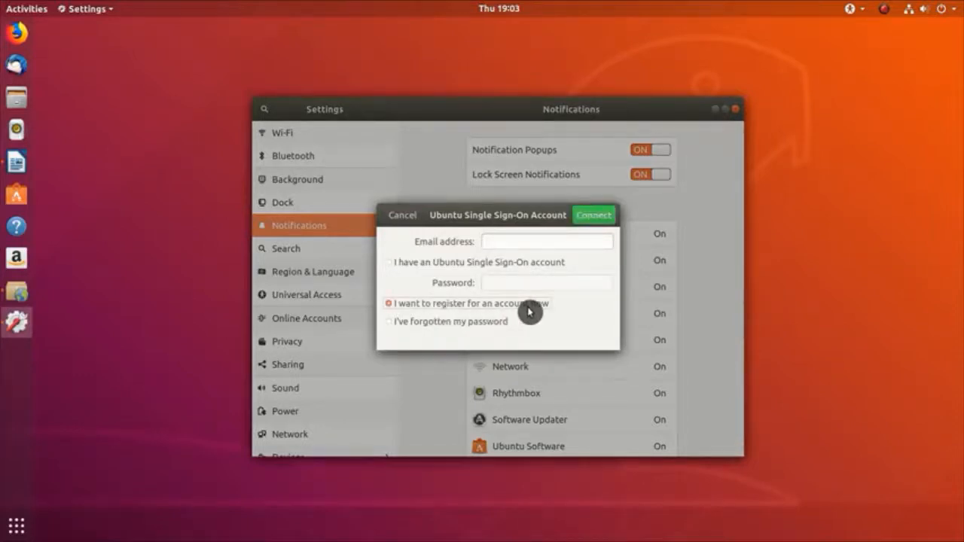
left_click(594, 216)
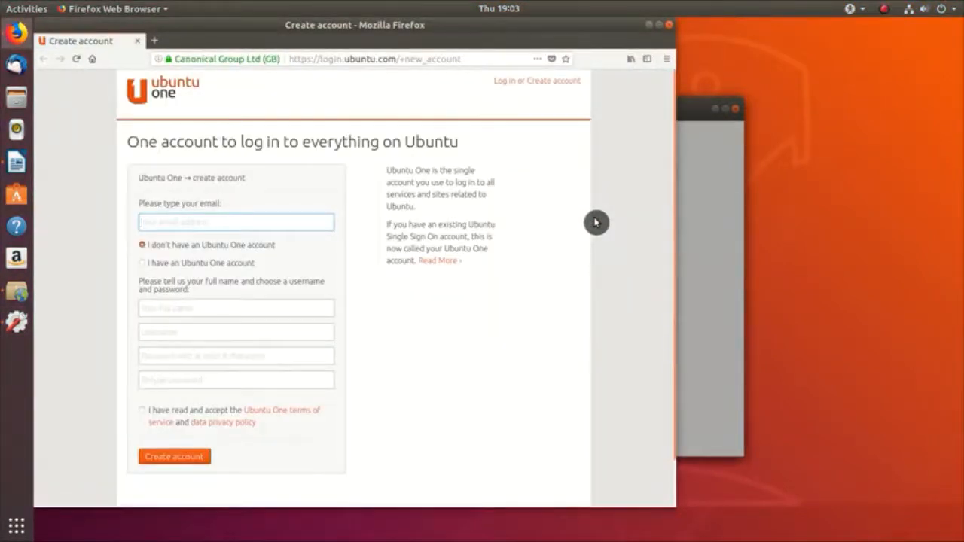
Step: Fill in the Ubuntu One form with the user's e-mail, full name, username and password
left_click(249, 310)
type("Average Linux User")
left_click(233, 336)
type("avglinuxuser")
left_click(223, 357)
type("••••••••••")
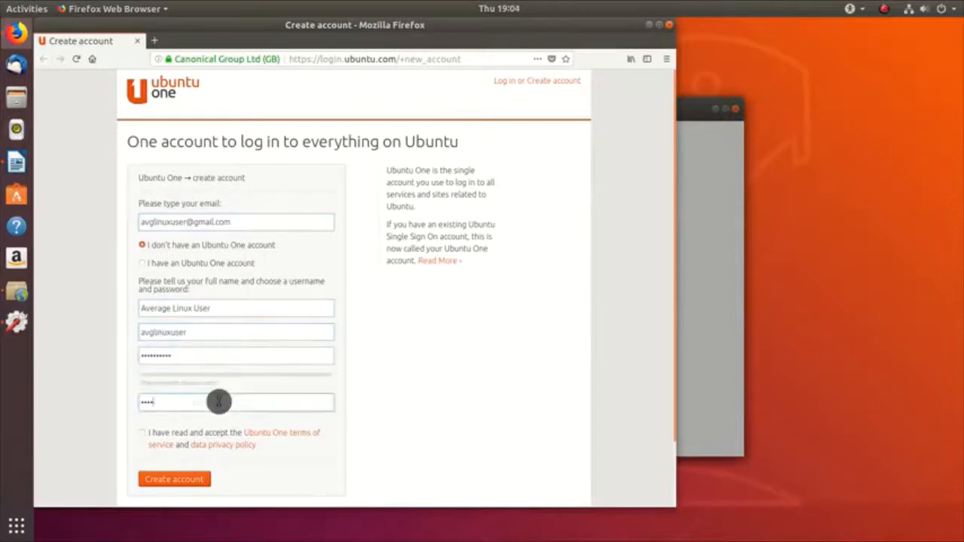
Step: Accept the terms, create the account, decline saving the login, and close Firefox
left_click(142, 433)
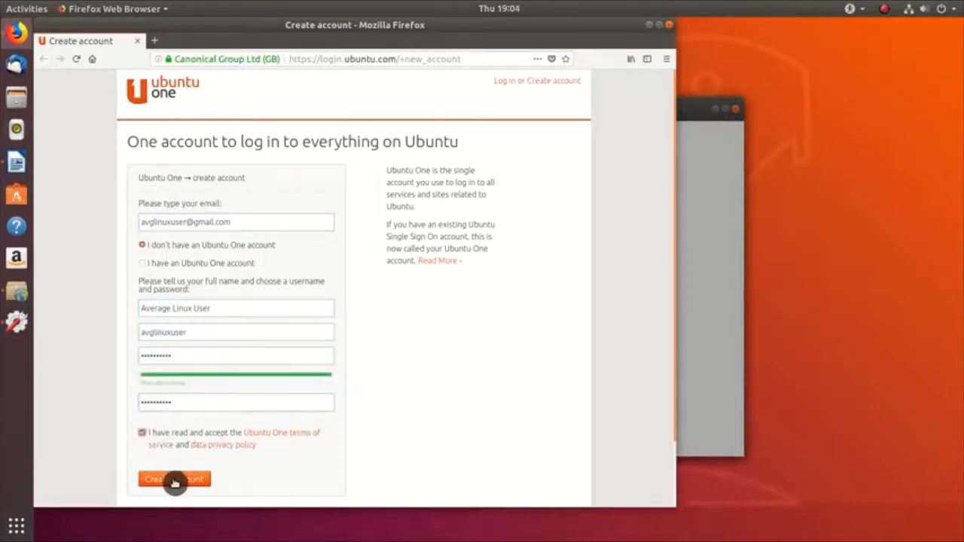
left_click(174, 483)
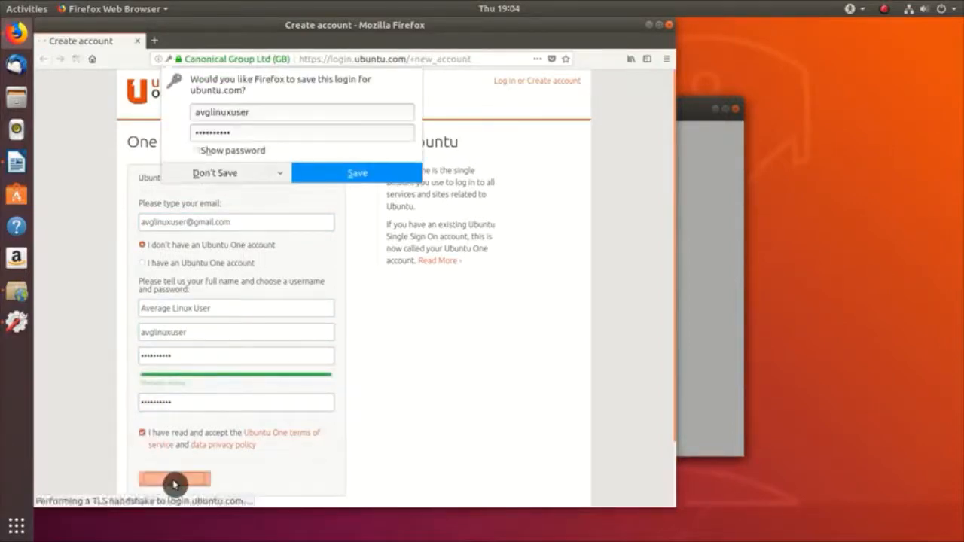
left_click(243, 176)
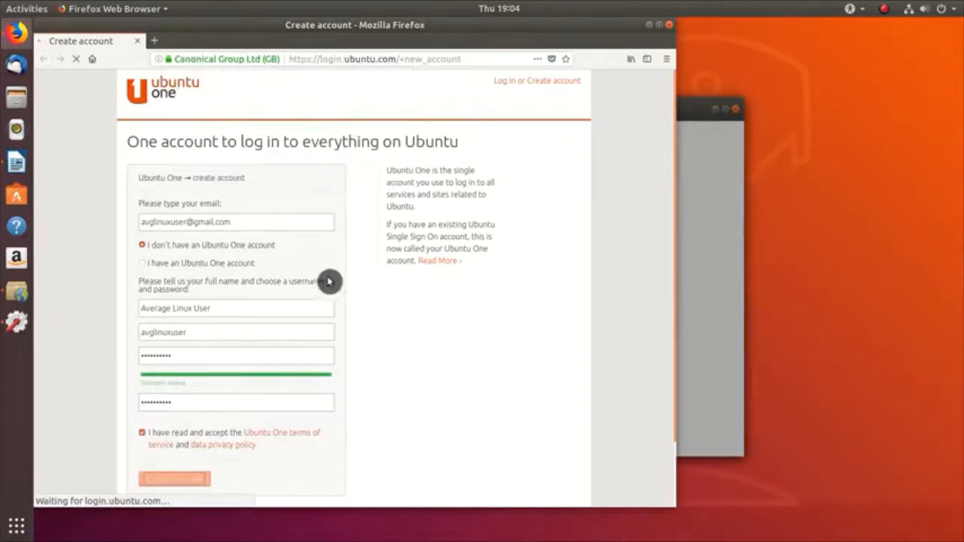
left_click(669, 31)
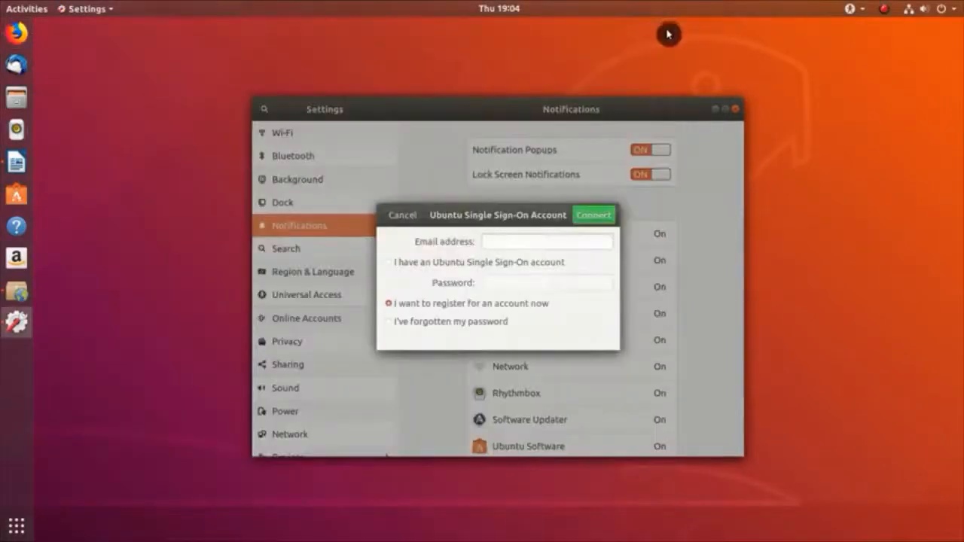
Step: Sign in with the existing Ubuntu Single Sign-On account's e-mail and password
left_click(390, 263)
left_click(500, 242)
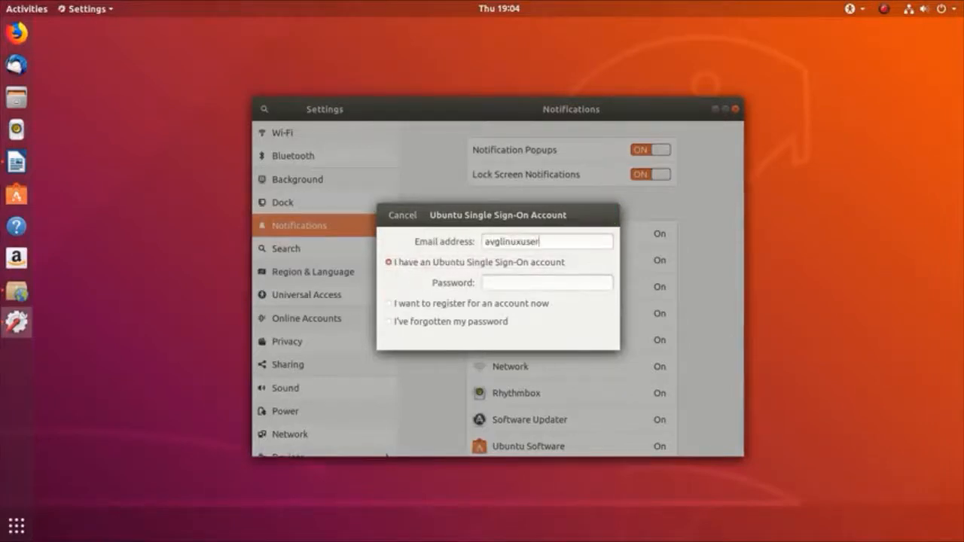
left_click(530, 280)
type("••••••••••")
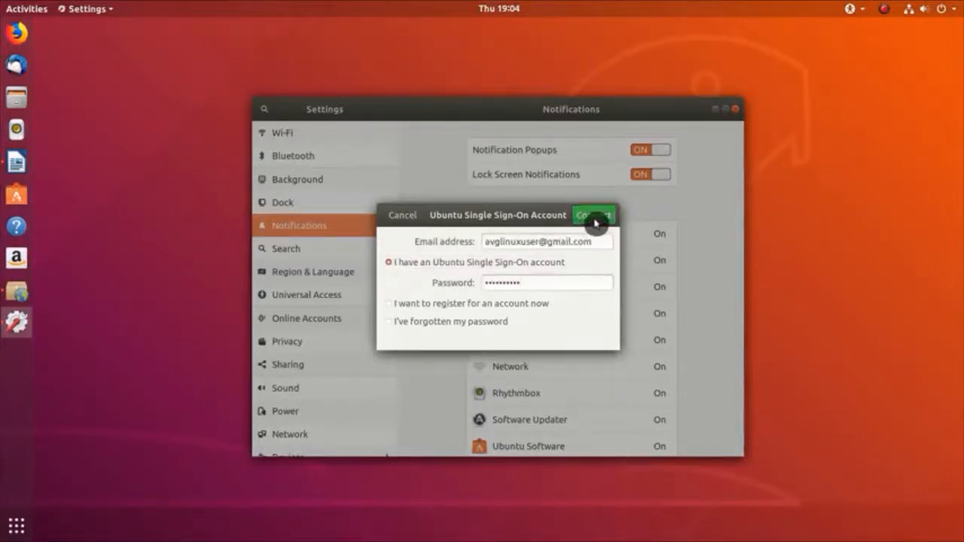
left_click(596, 215)
Step: Authenticate with the administrator password and unlock the login keyring
type("•")
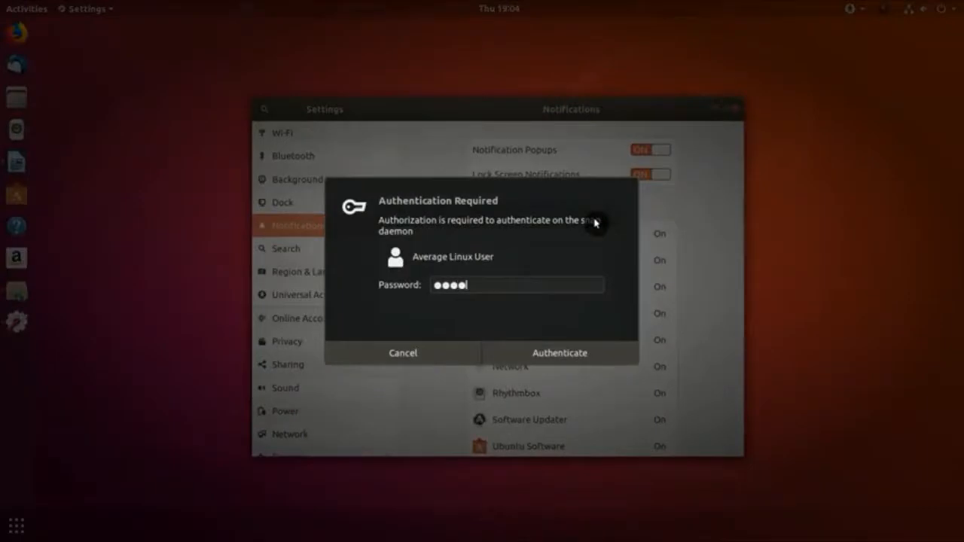
key("Return")
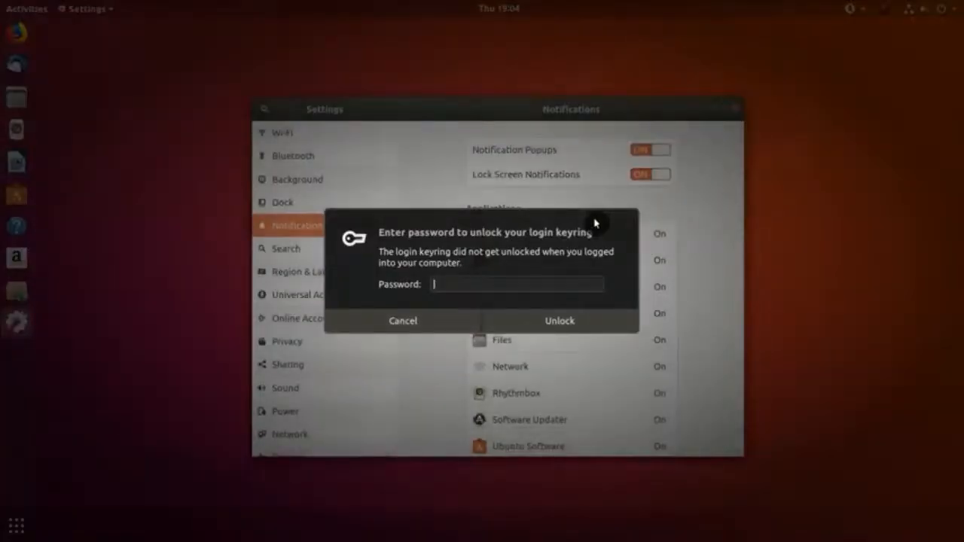
type("•")
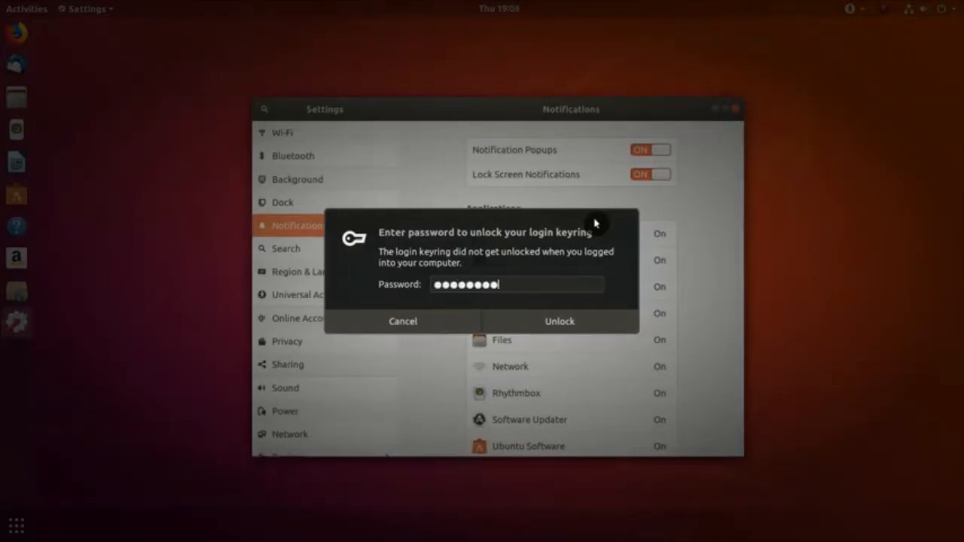
key("Return")
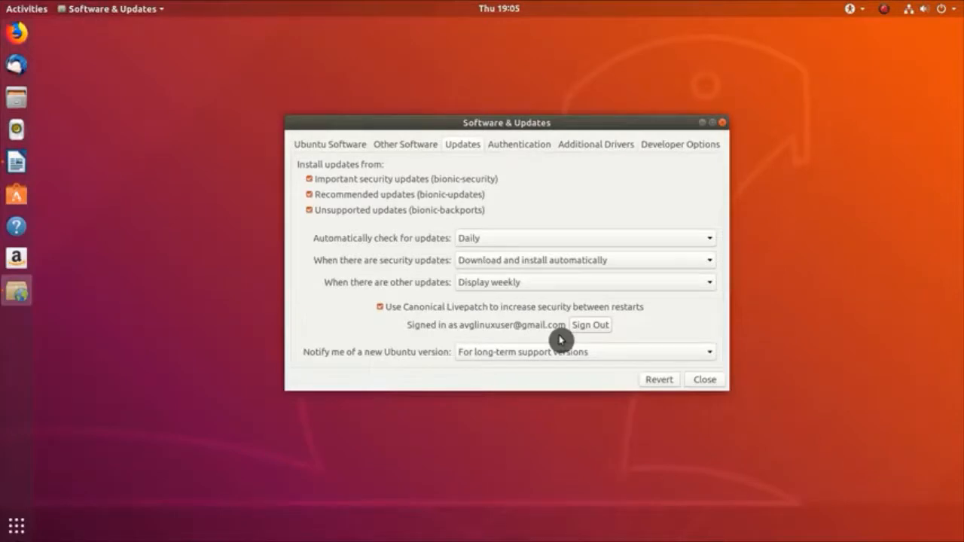
Step: Close Software & Updates, reload the outdated package information, and show the applications grid
left_click(708, 381)
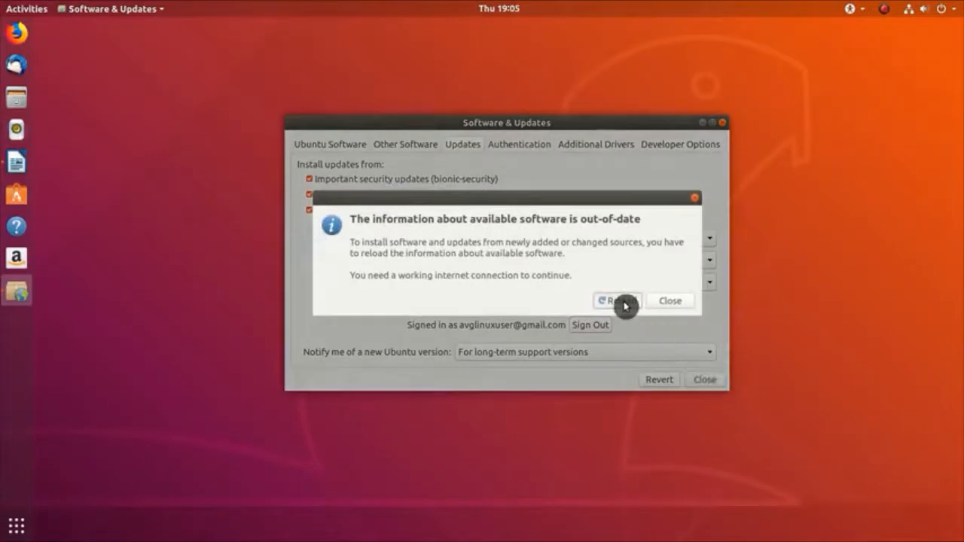
left_click(622, 302)
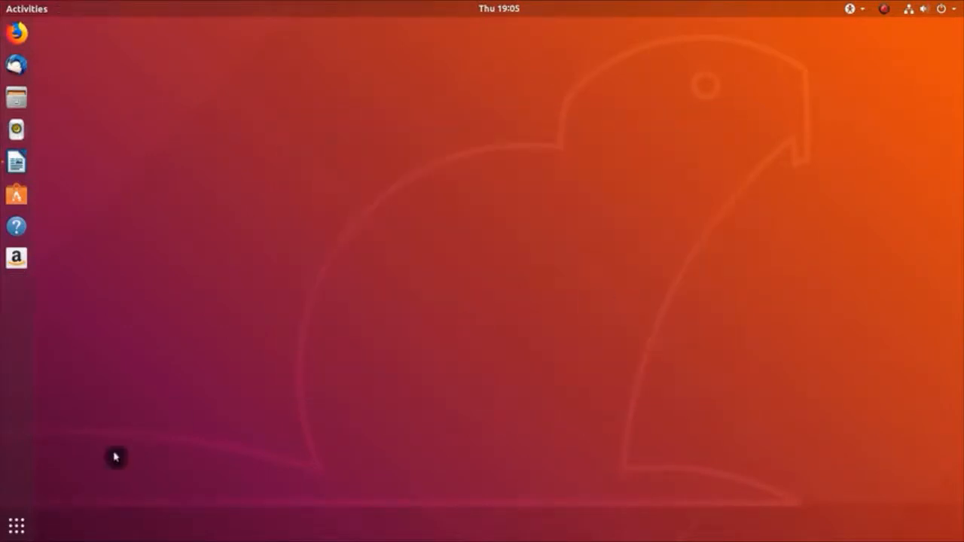
left_click(17, 526)
Step: Launch Software Updater via 'upda', install all available updates, and restart the computer
type("upda")
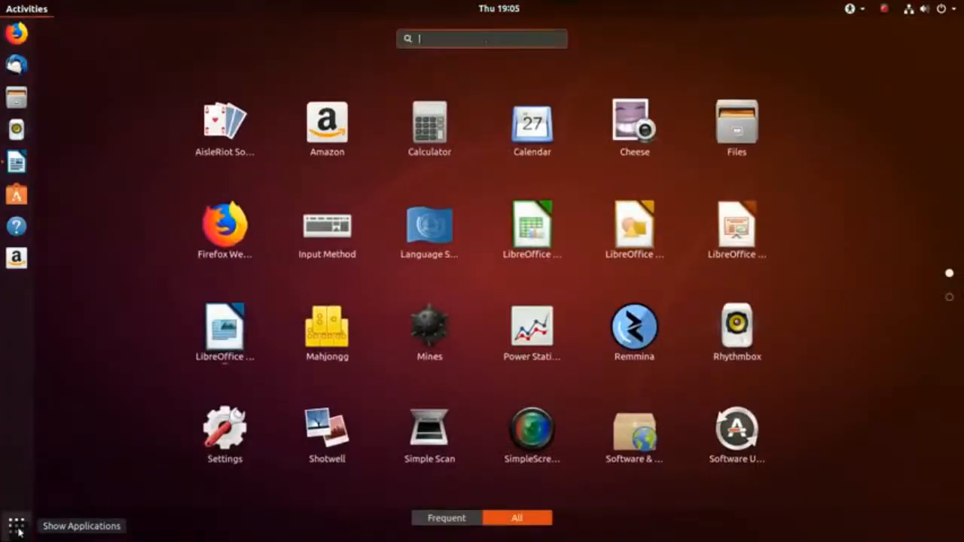
left_click(480, 88)
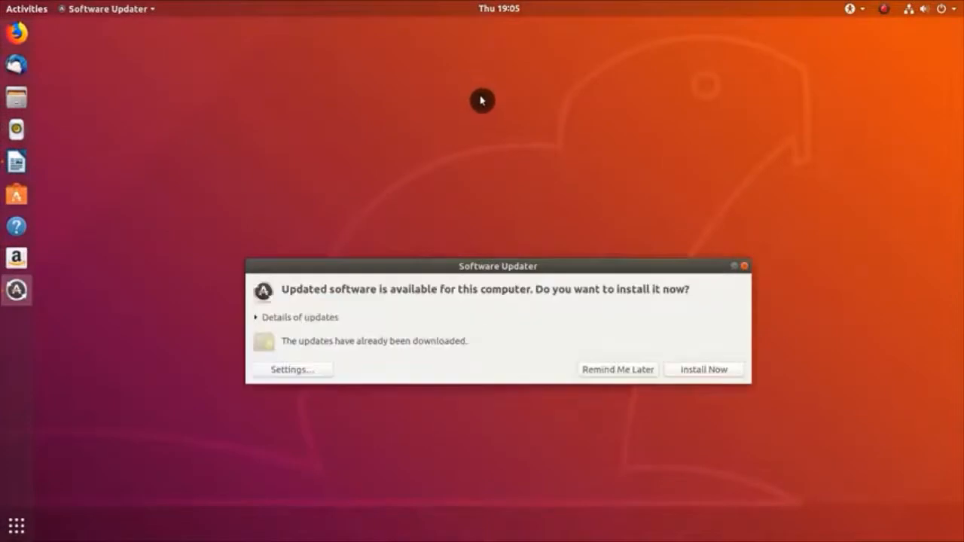
left_click_drag(603, 267, 602, 154)
left_click(700, 256)
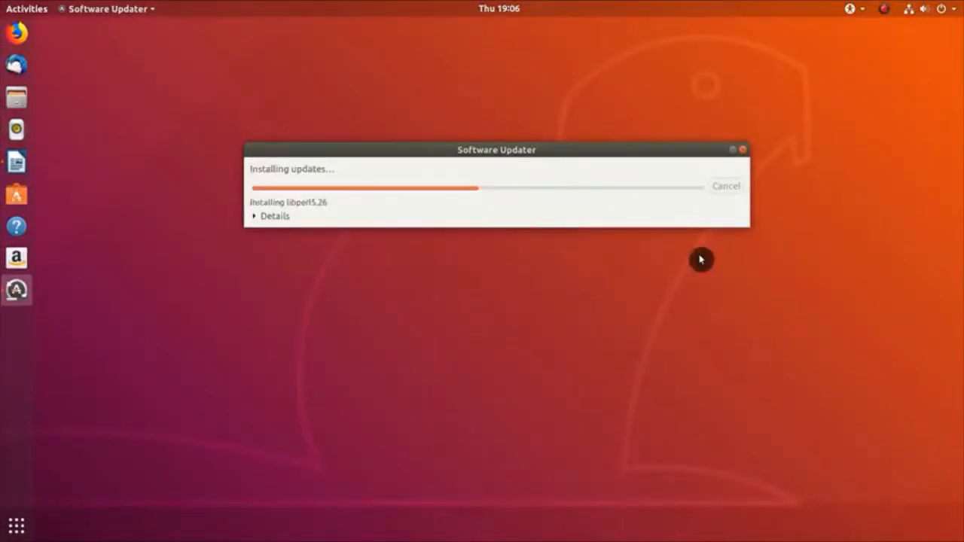
left_click(273, 218)
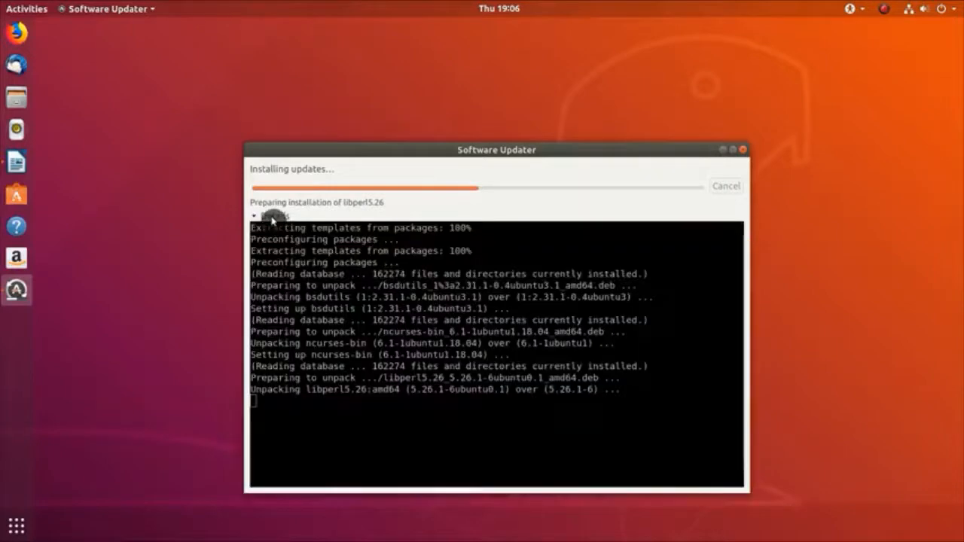
left_click_drag(469, 154, 478, 131)
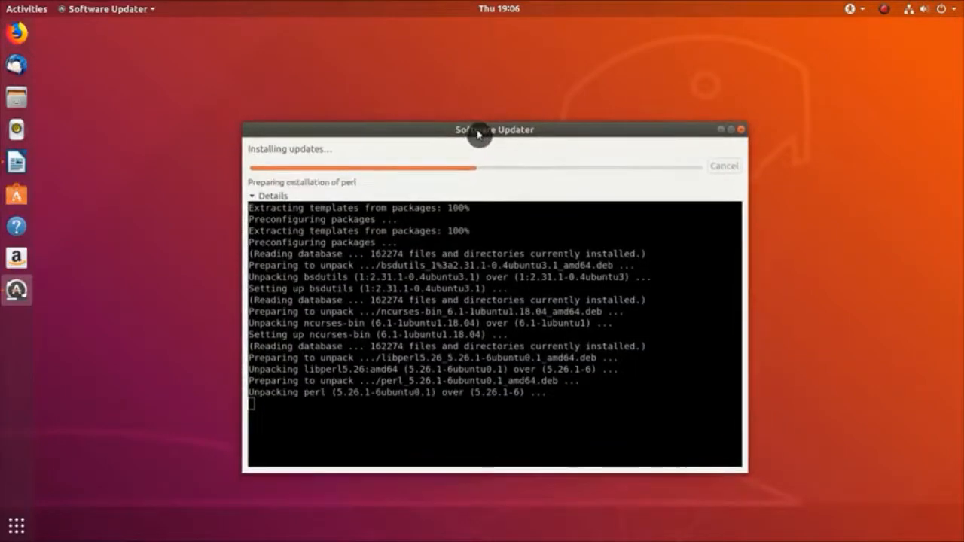
left_click(272, 197)
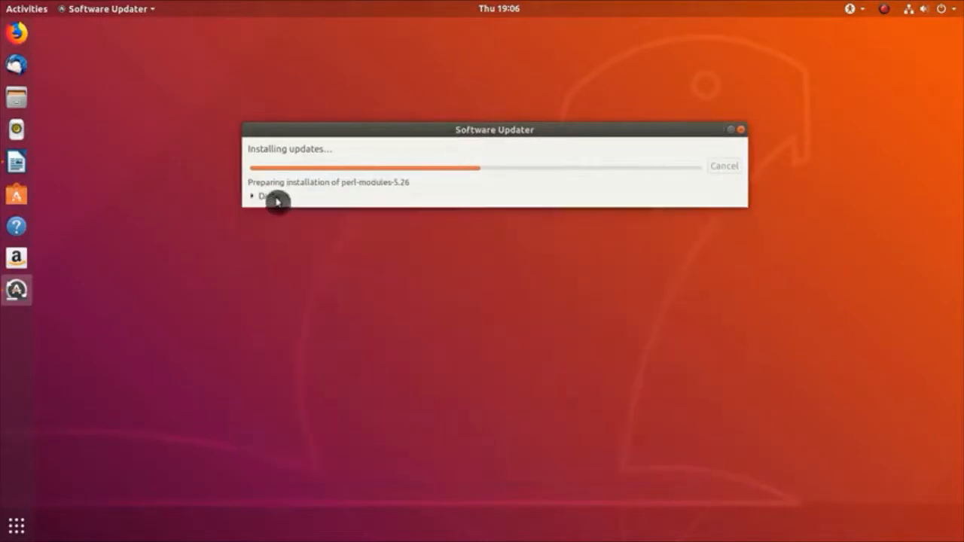
left_click_drag(457, 133, 459, 141)
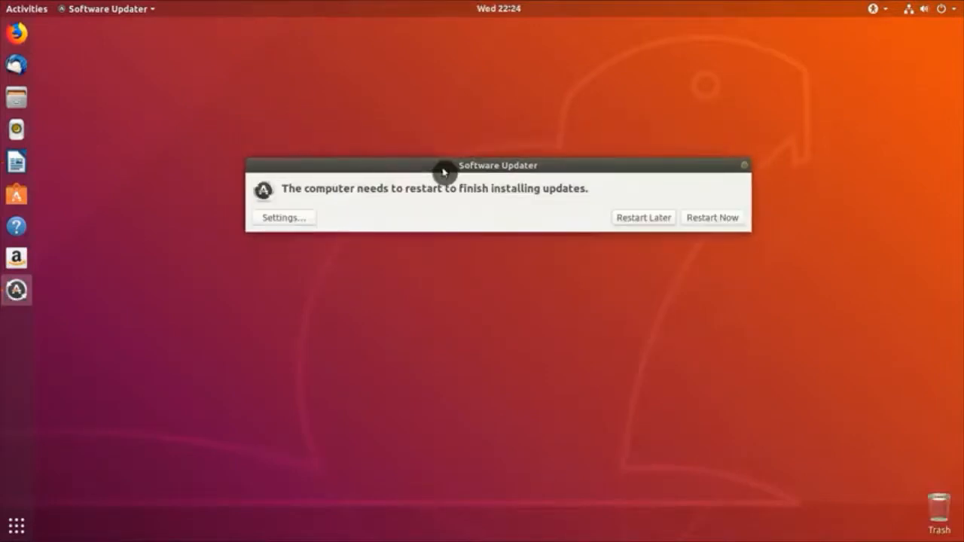
left_click(720, 221)
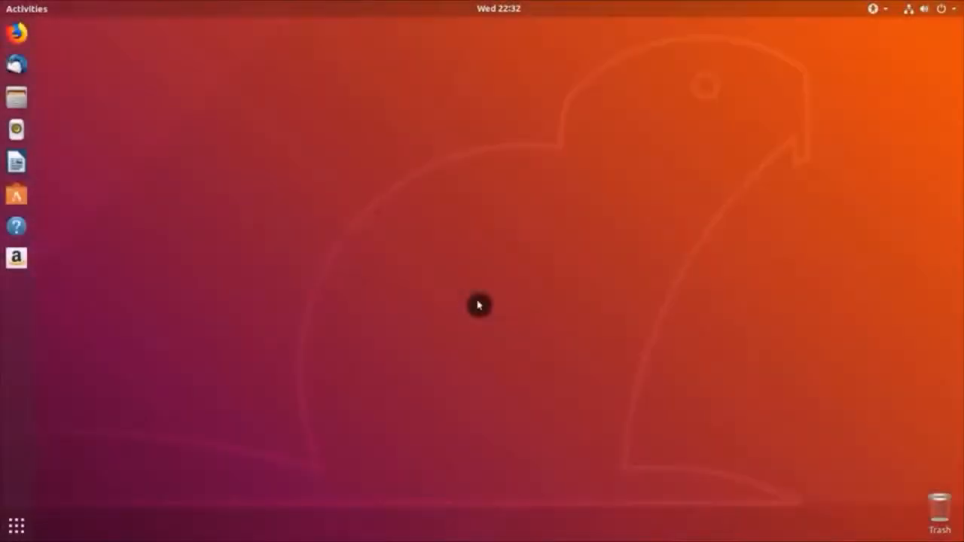
Step: Launch Software & Updates via 'up' search and show its Additional Drivers list
left_click(4, 533)
type("u")
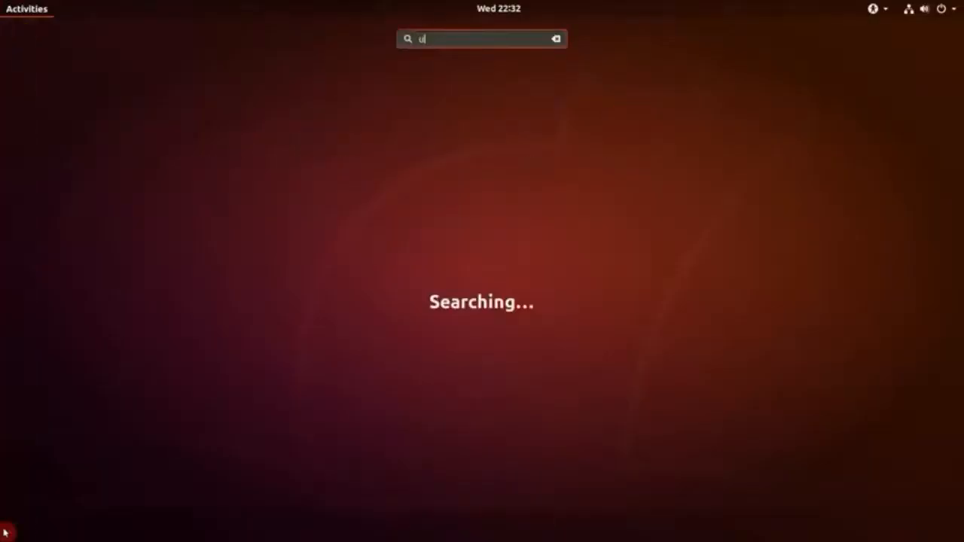
type("p")
key("Return")
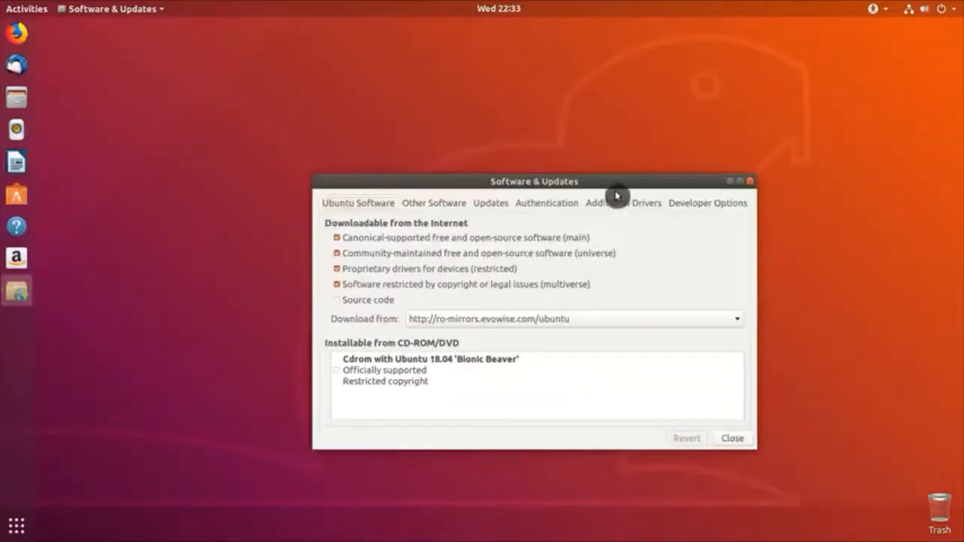
left_click_drag(609, 183, 587, 148)
left_click(592, 170)
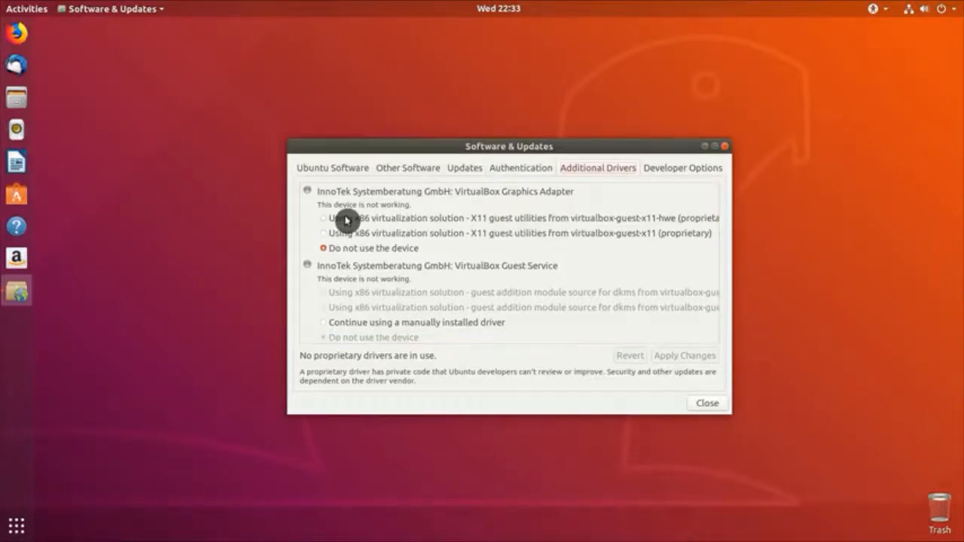
Step: Apply the virtualbox-guest-x11 proprietary driver with the admin password, then bring up the power-off dialog
left_click(332, 236)
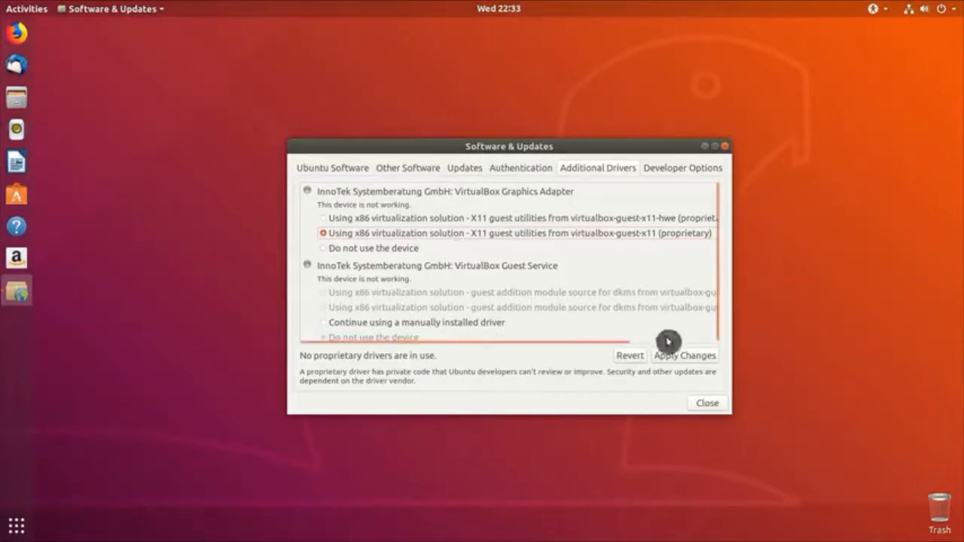
left_click(678, 358)
type("***")
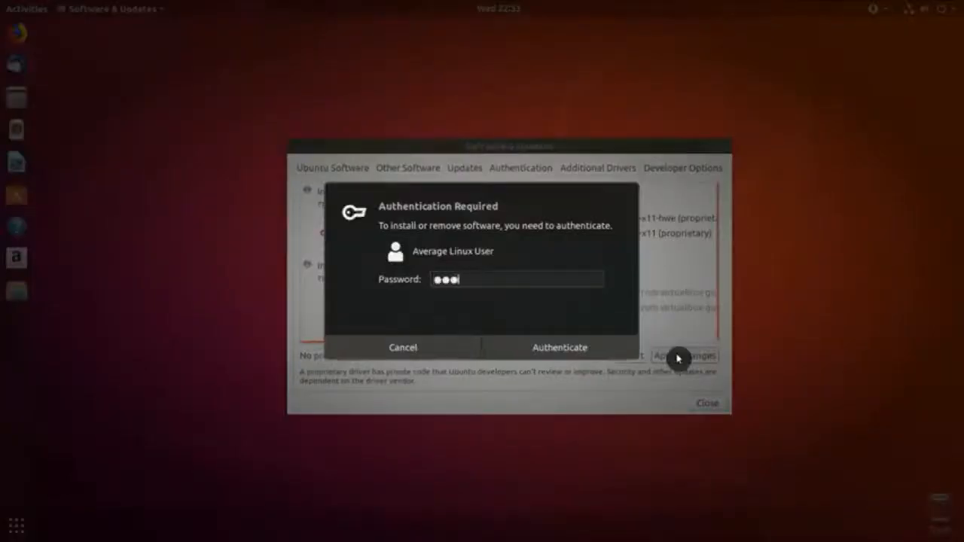
type("*******")
key("Return")
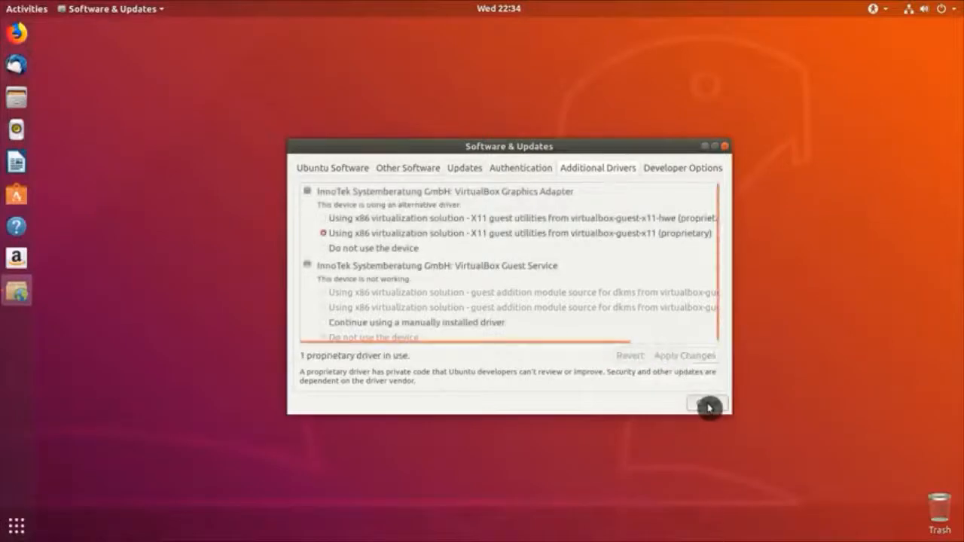
left_click(708, 404)
left_click(940, 11)
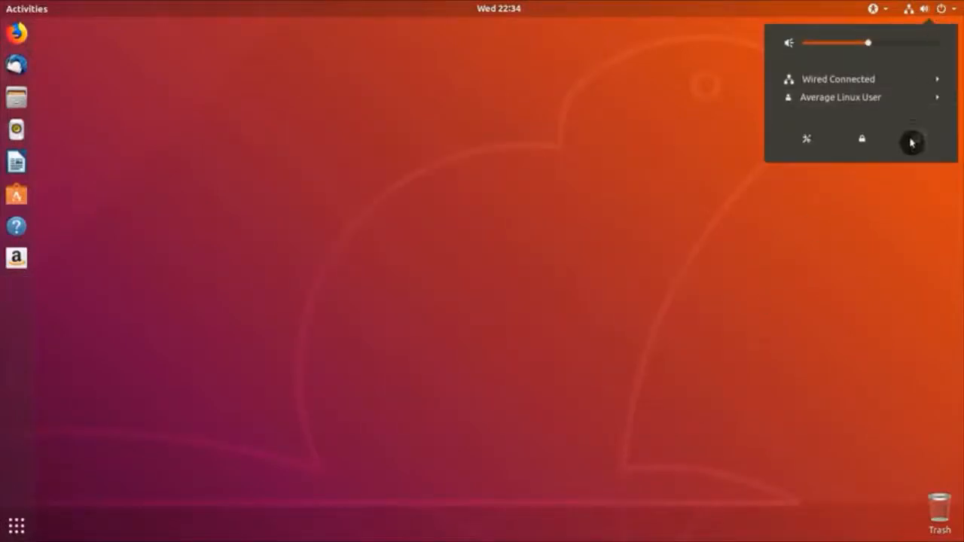
left_click(913, 141)
Step: Restart, then install Synaptic Package Manager from Ubuntu Software with the admin password and close the store
left_click(480, 311)
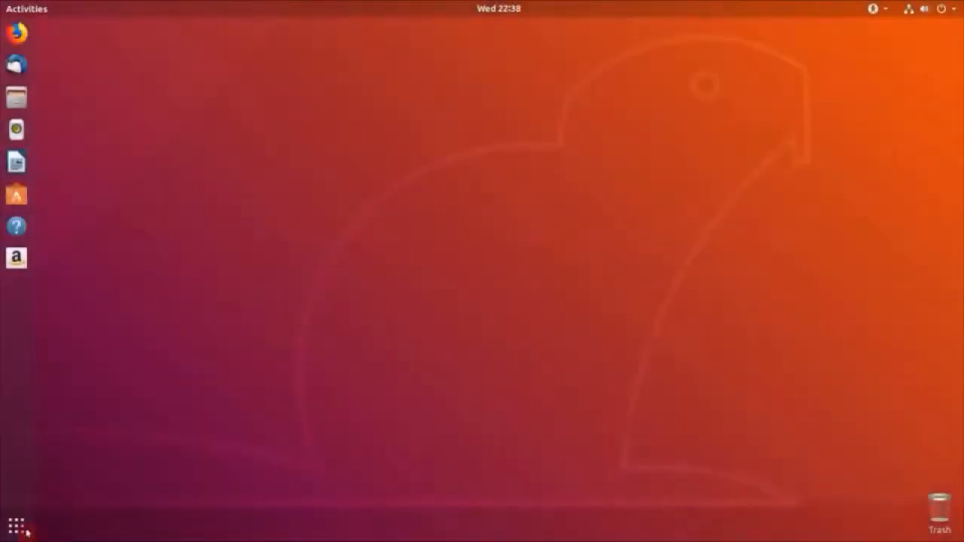
left_click(21, 533)
type("syna")
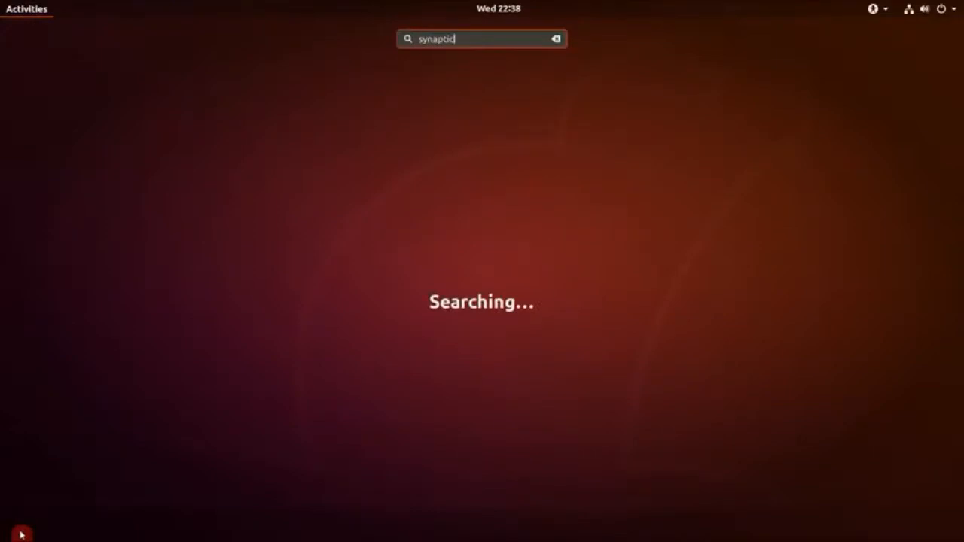
type("ptic")
left_click(427, 109)
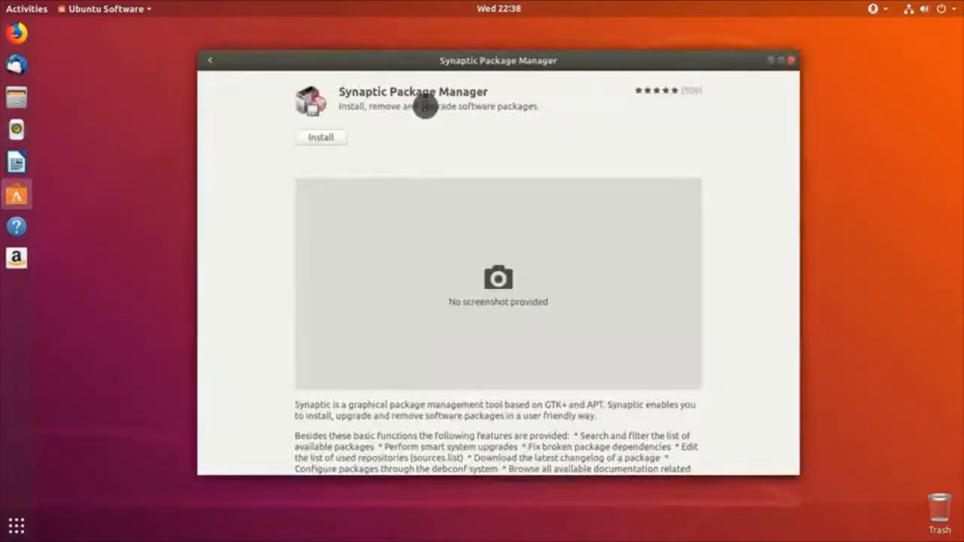
left_click(343, 141)
type("************")
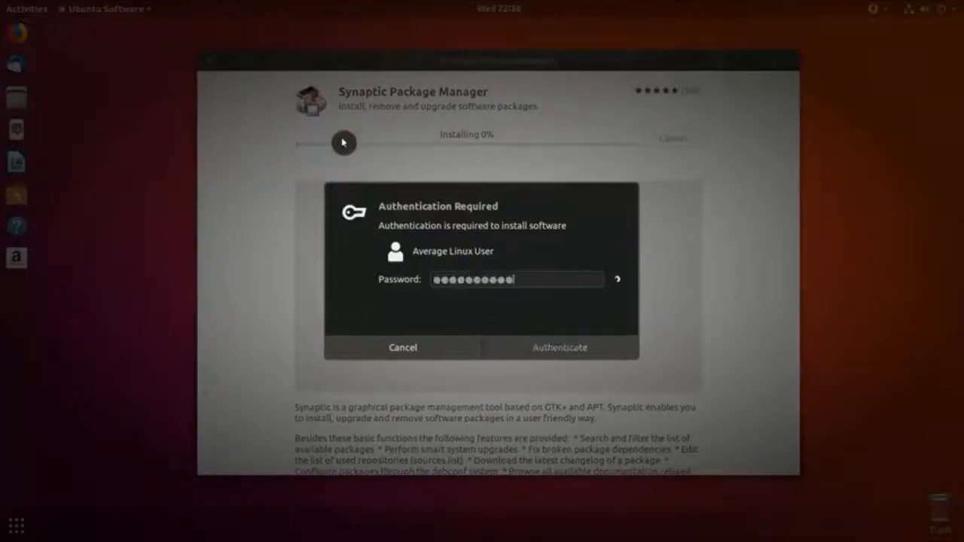
key("Return")
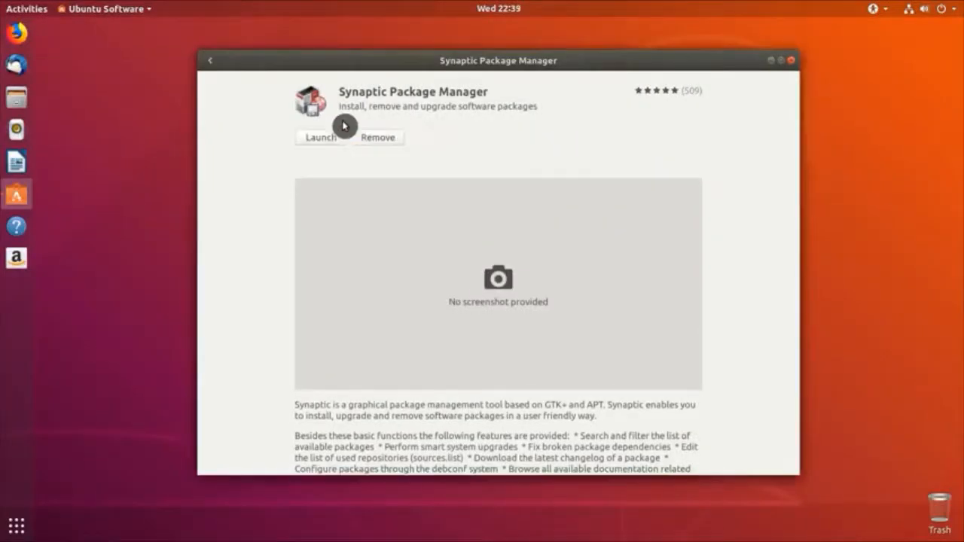
left_click(795, 64)
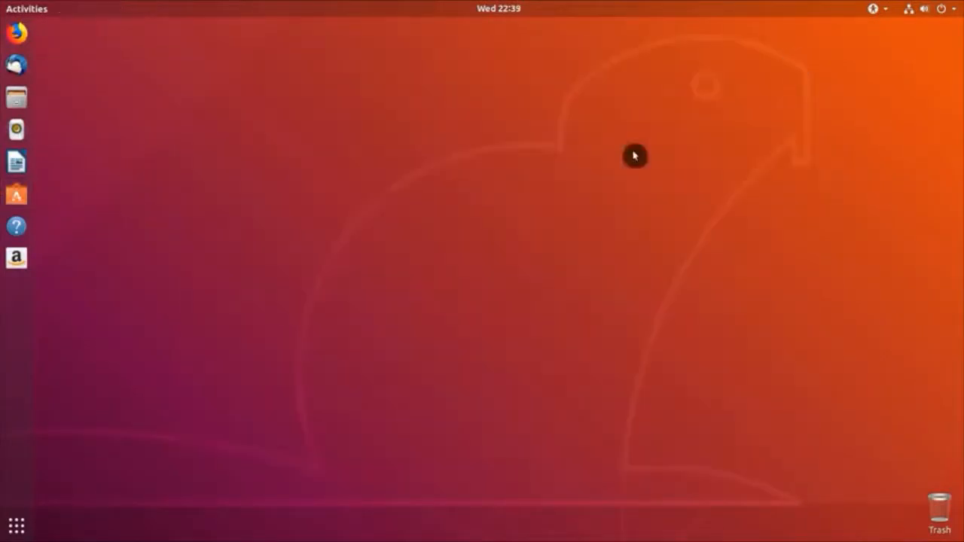
Step: Start Synaptic with the admin password, dismiss the Quick Introduction, and enlarge and reposition its window
left_click(19, 527)
type("syna")
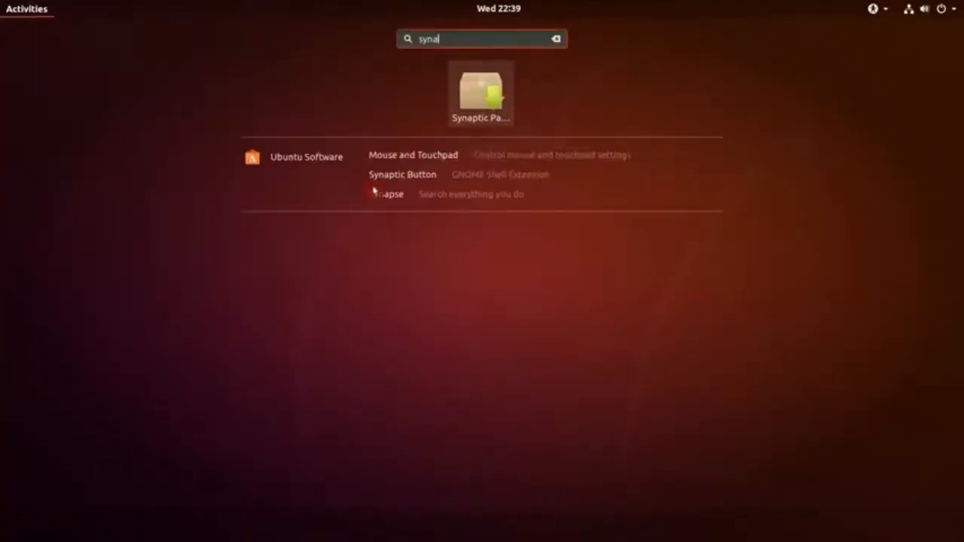
left_click(476, 88)
type("a")
key("Return")
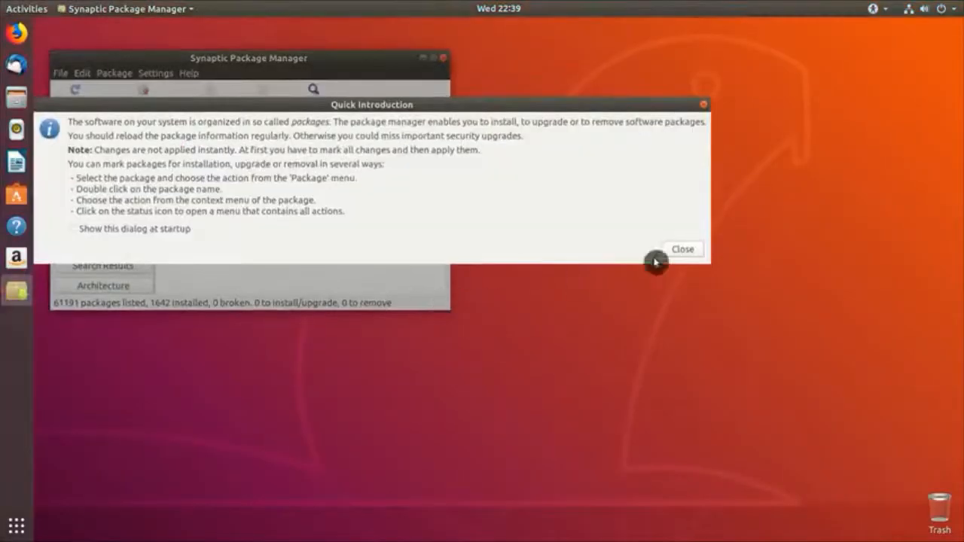
left_click(666, 249)
left_click_drag(443, 304, 570, 446)
left_click_drag(278, 52, 450, 89)
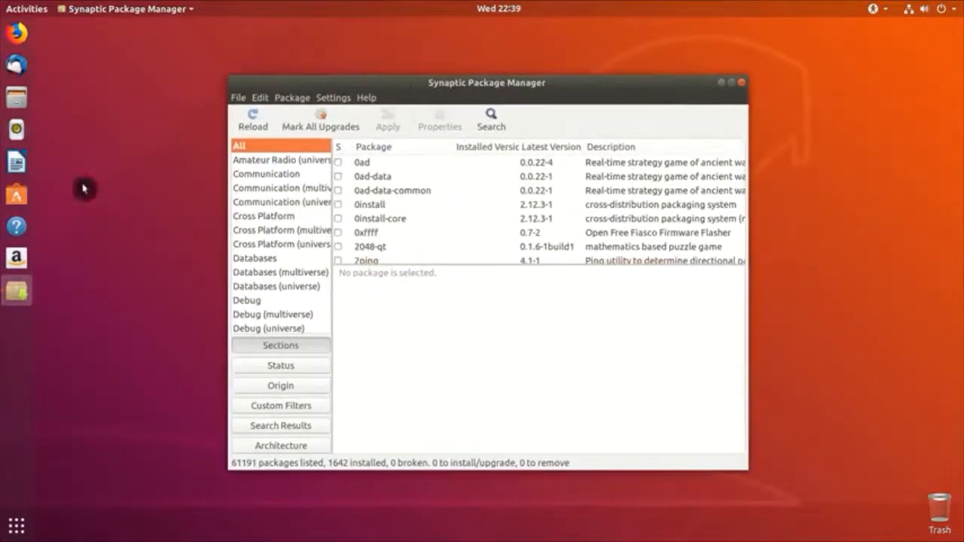
left_click(23, 198)
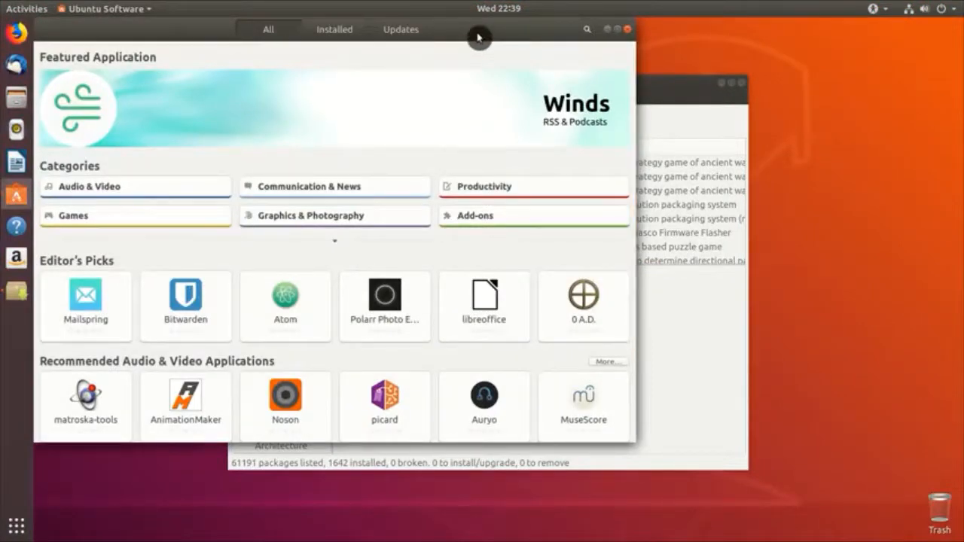
left_click(656, 87)
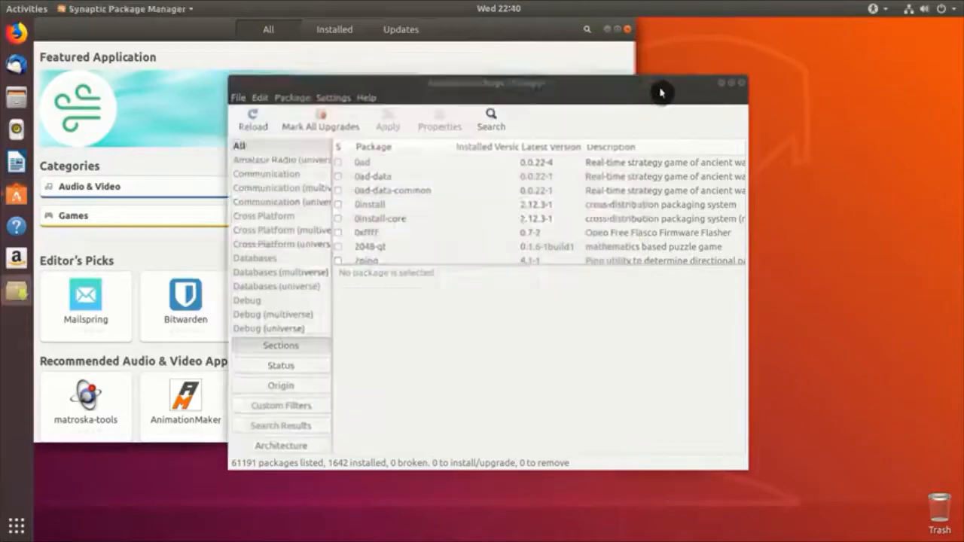
Step: Browse the Status, Origin, Custom Filters, Search Results and Architecture views, then close Synaptic and Ubuntu Software
left_click(313, 365)
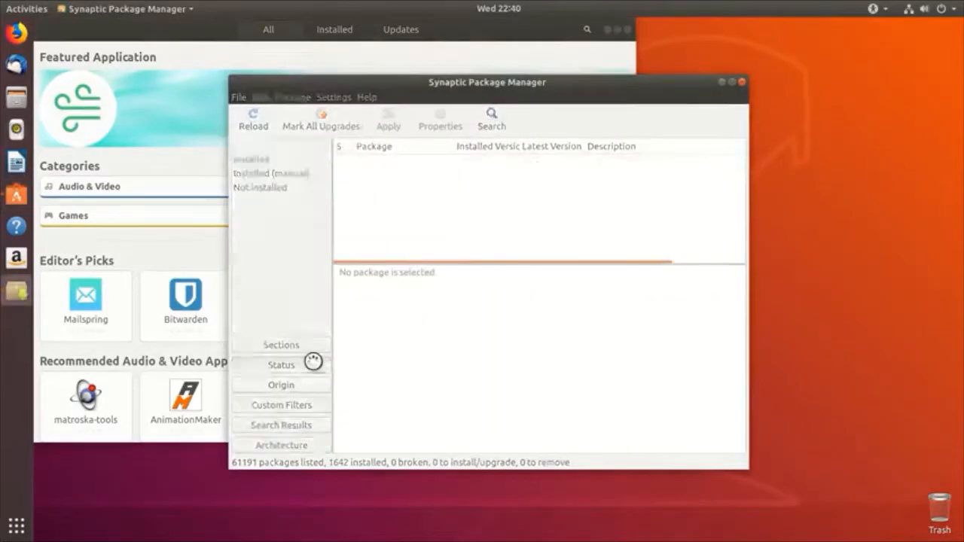
left_click(309, 385)
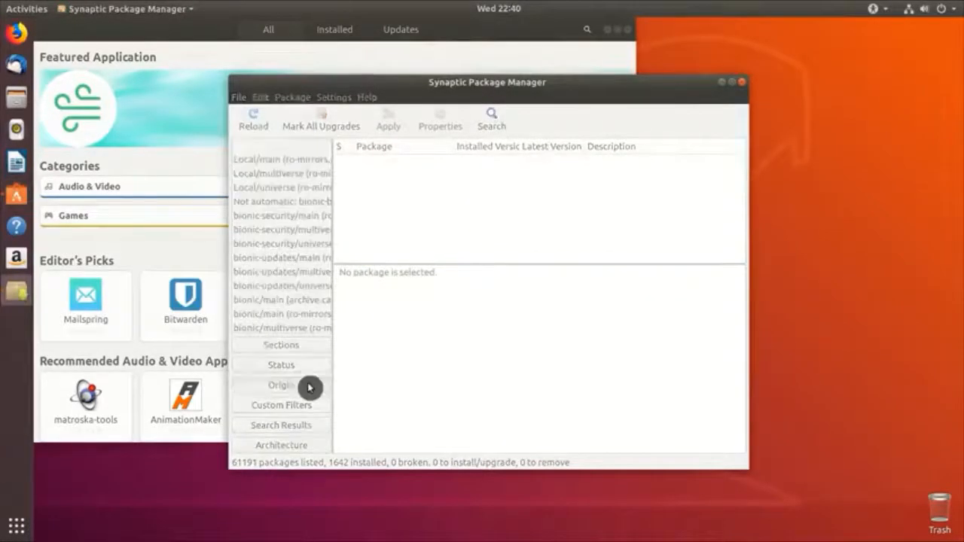
left_click(305, 407)
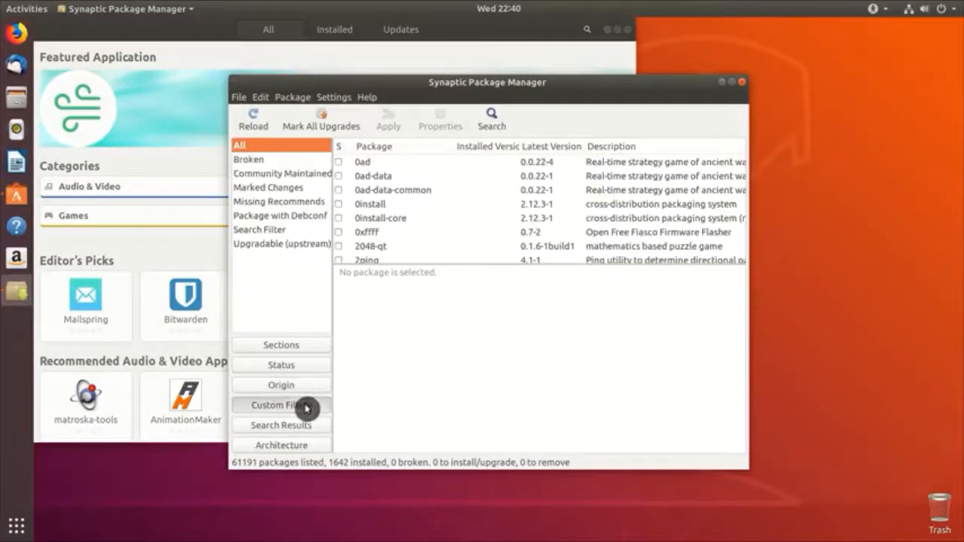
left_click(299, 428)
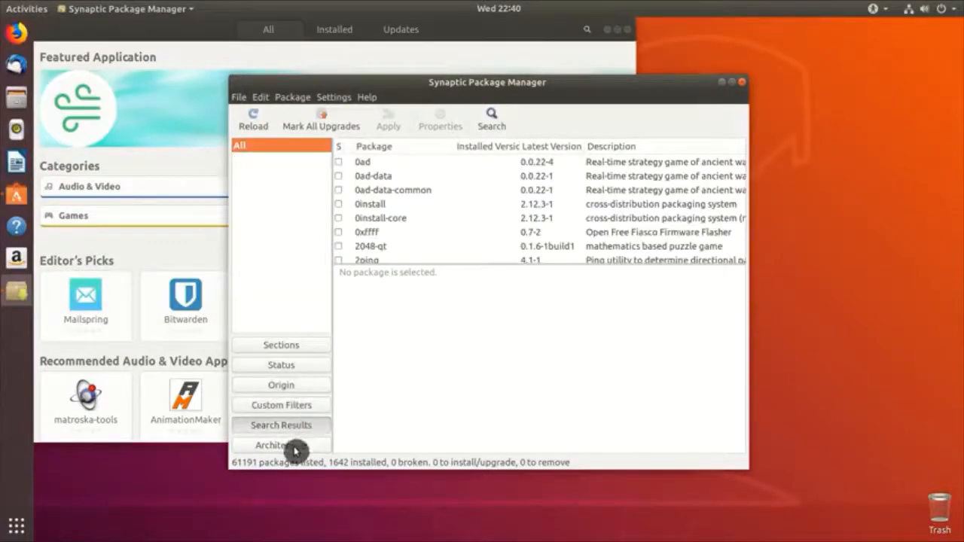
left_click(299, 446)
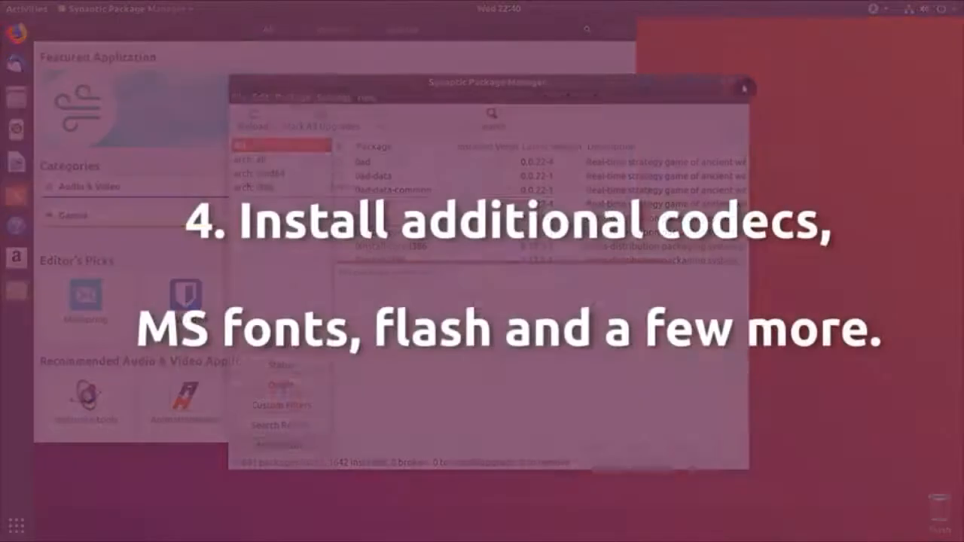
left_click(742, 82)
left_click(626, 31)
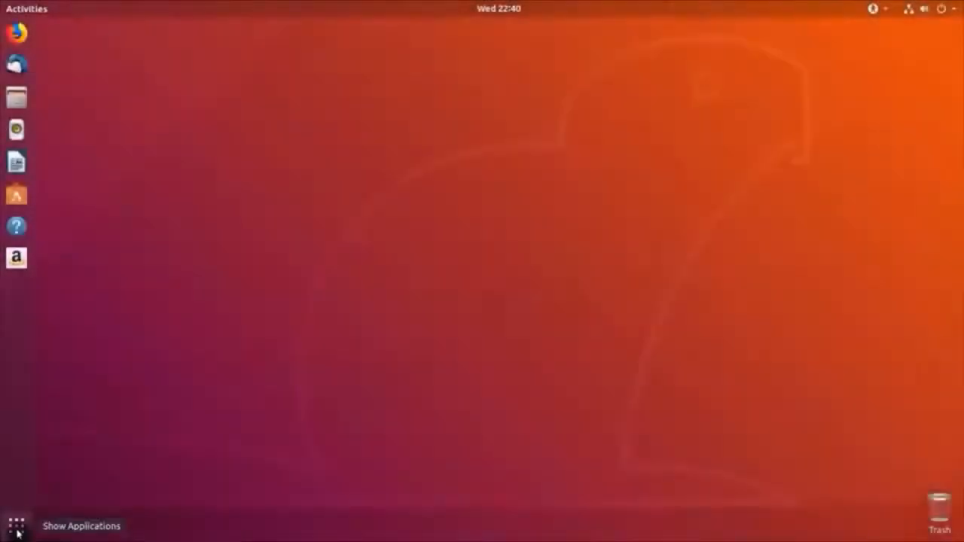
Step: Launch Synaptic Package Manager from Activities with the admin password
left_click(16, 526)
type("syna")
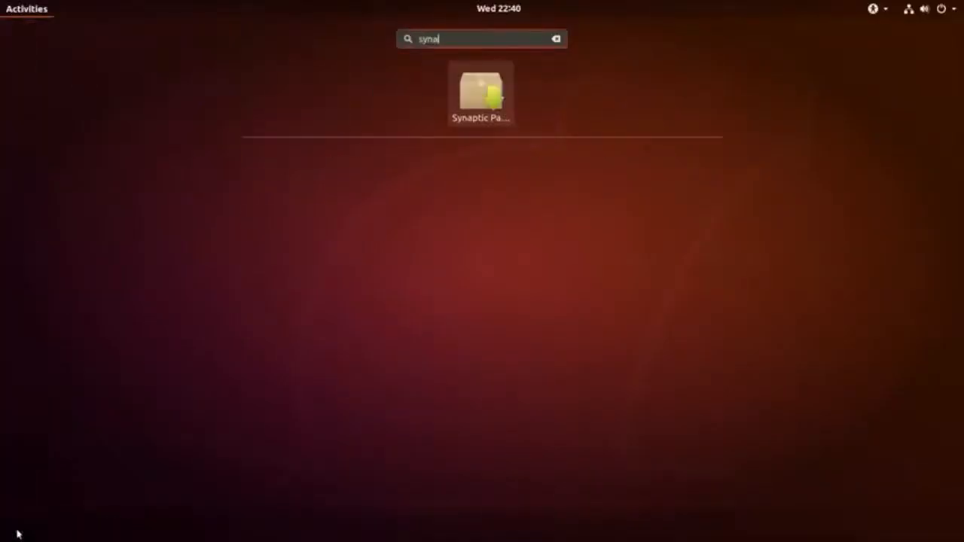
key("Return")
type("•••••••••••")
key("Return")
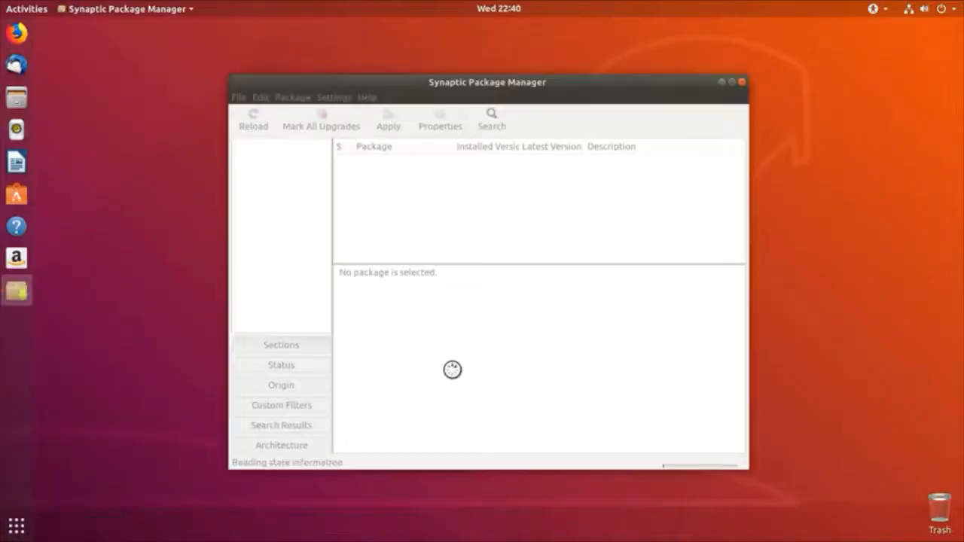
Step: Search for ubuntu-restricted-extras and mark it for installation, accepting the additional required changes
left_click(491, 132)
type("u")
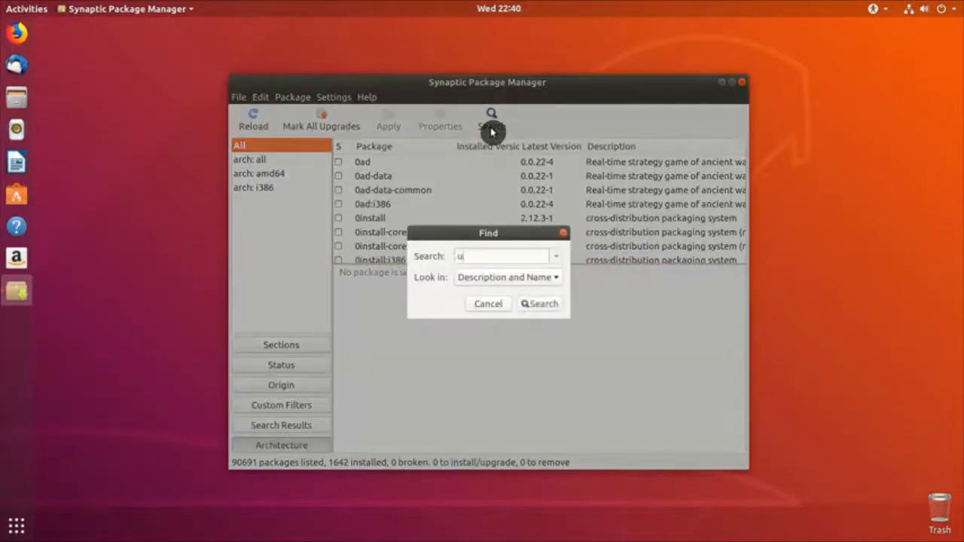
type("buntu-restricted-extras")
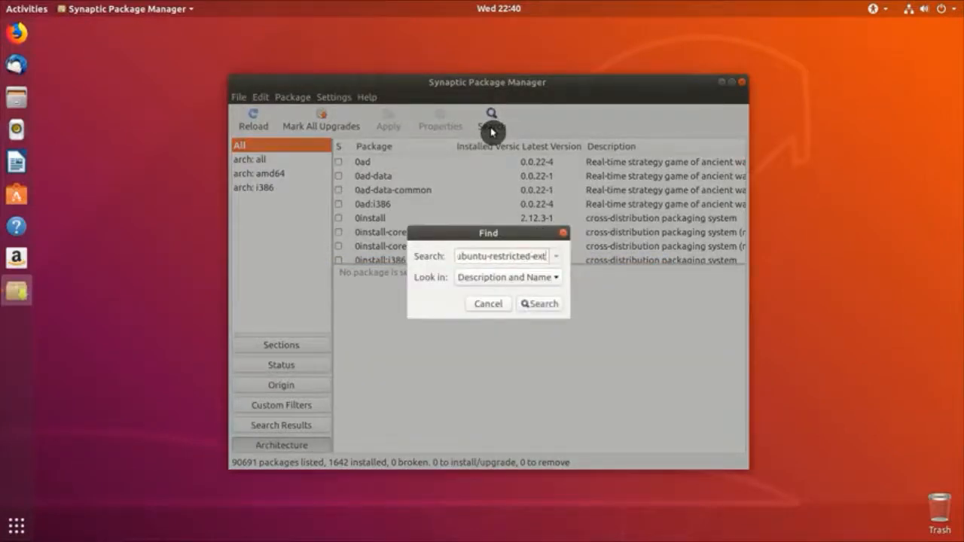
key("Return")
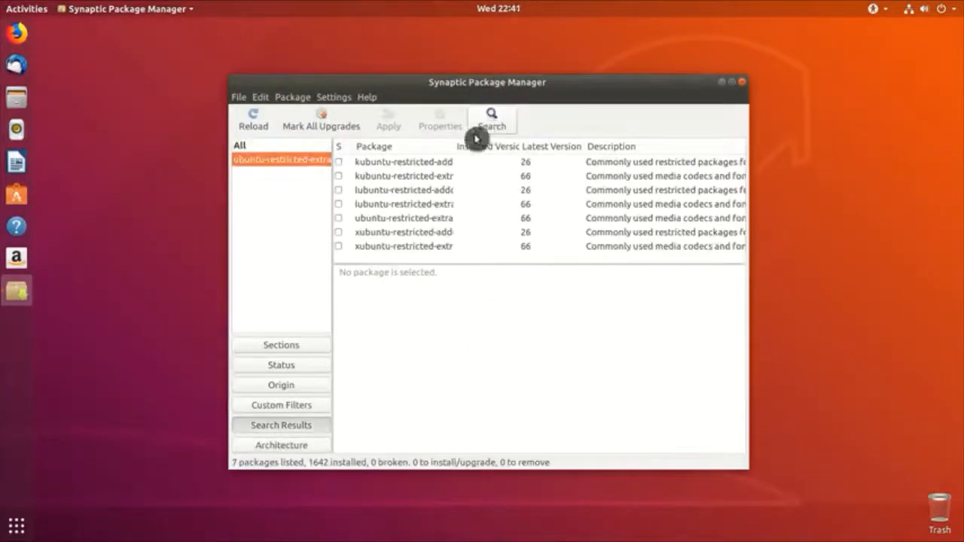
left_click(401, 219)
right_click(401, 219)
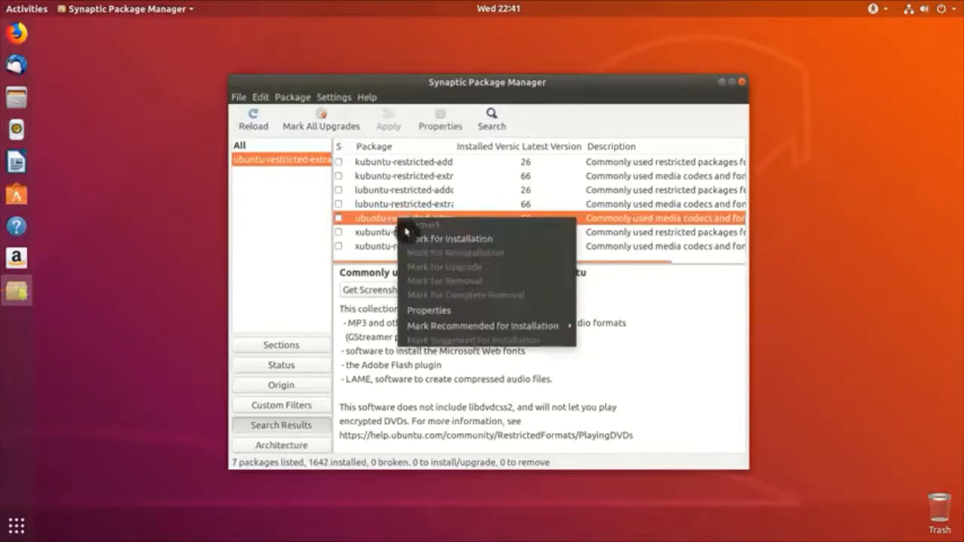
left_click(478, 236)
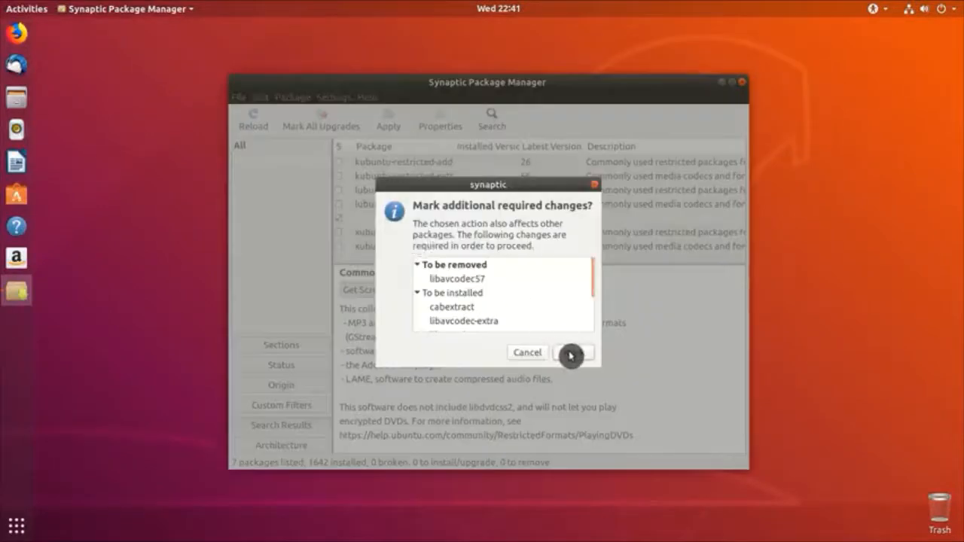
left_click(572, 353)
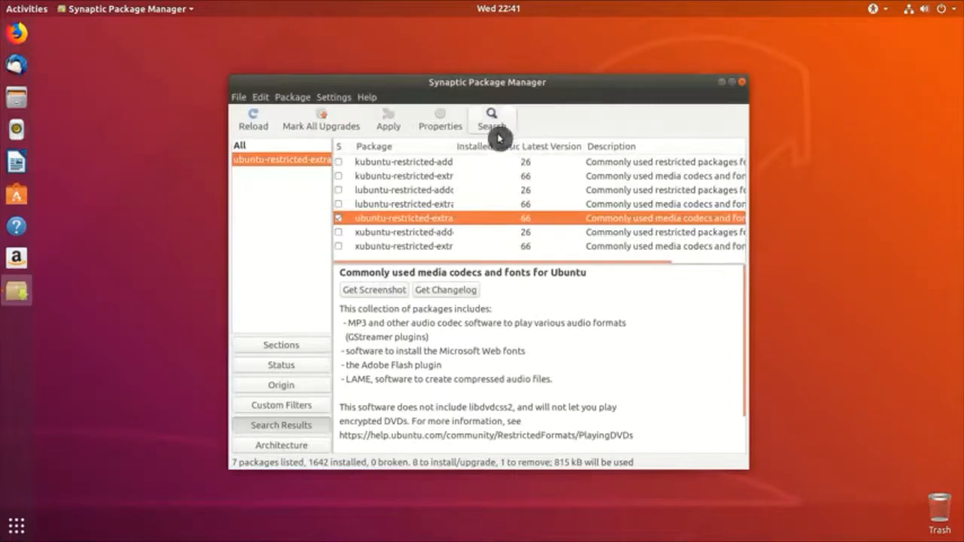
left_click(491, 123)
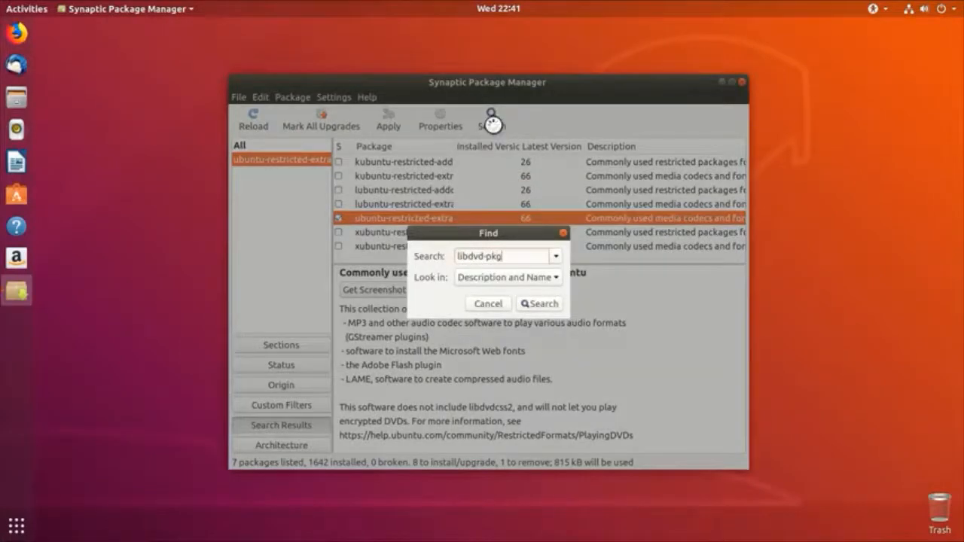
Step: Mark libdvd-pkg for installation, accepting its required changes
key("Return")
left_click(385, 165)
right_click(385, 164)
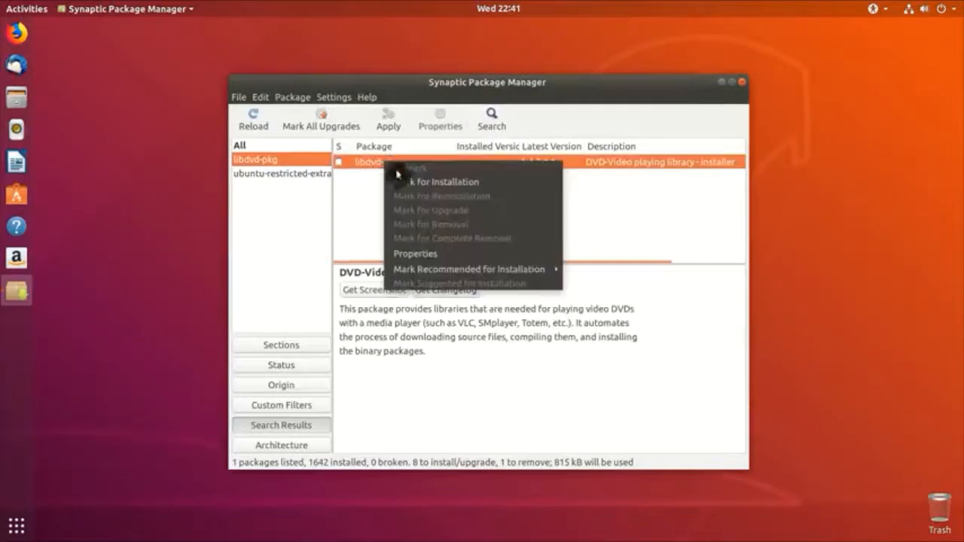
left_click(409, 181)
left_click(561, 352)
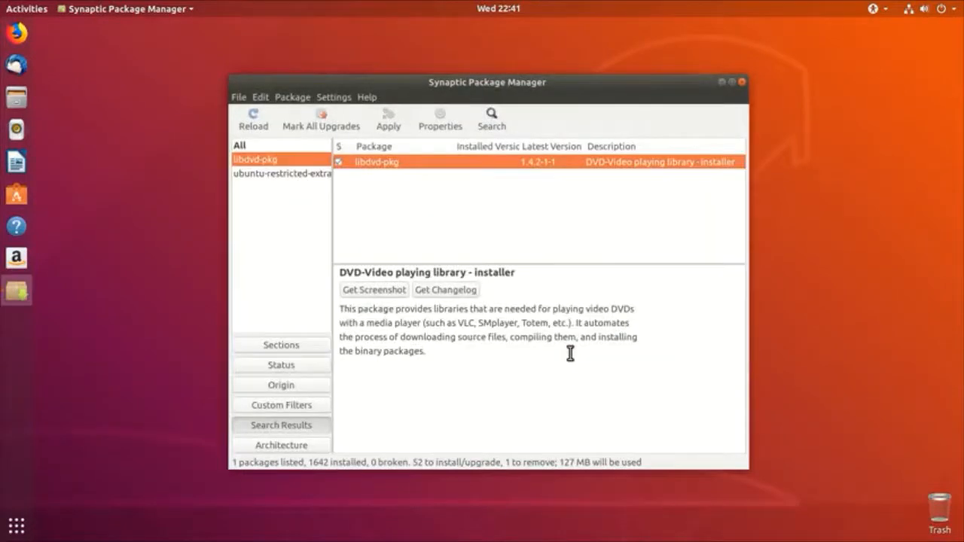
Step: Search for openjdk-8-jre and mark it for installation, accepting its required changes
left_click(489, 120)
type("openjdk")
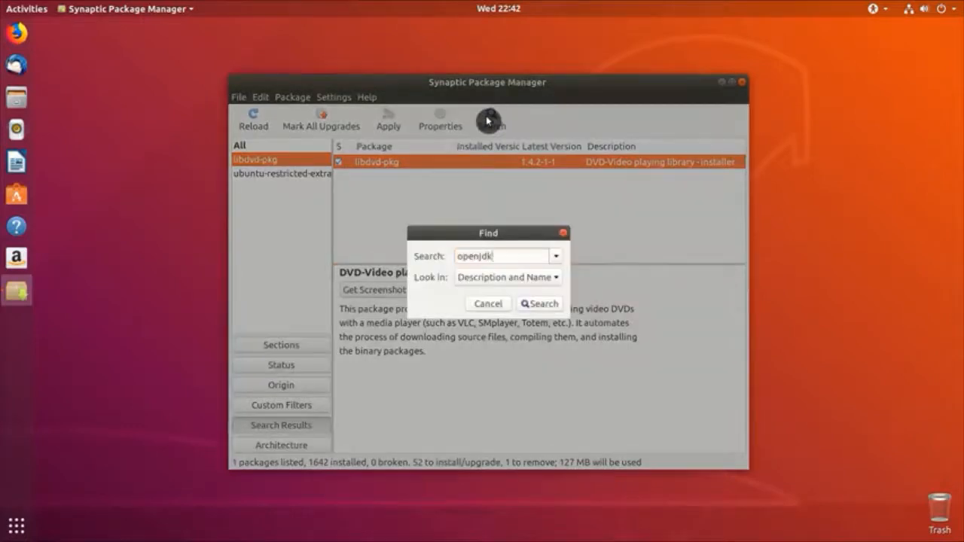
type("-8-jre")
key("Return")
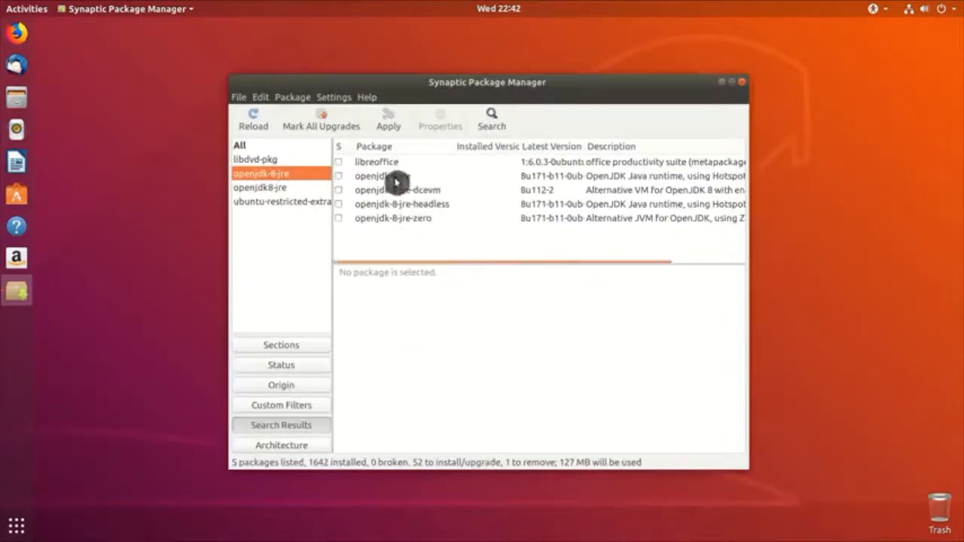
right_click(394, 180)
left_click(415, 198)
left_click(569, 354)
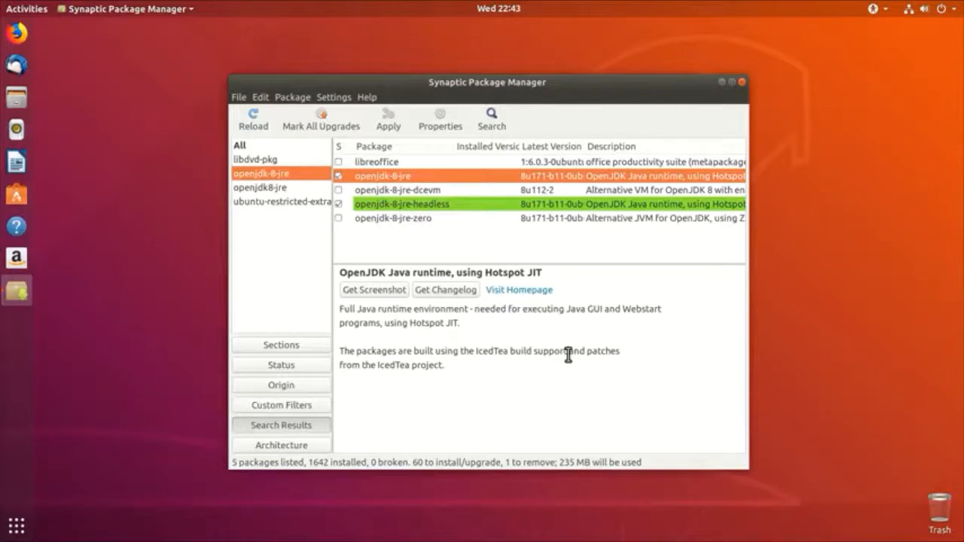
Step: Search 'flashplugin' and mark flashplugin-installer with libpango1.0-0 and libpangox-1.0-0 for installation
left_click(491, 126)
type("f")
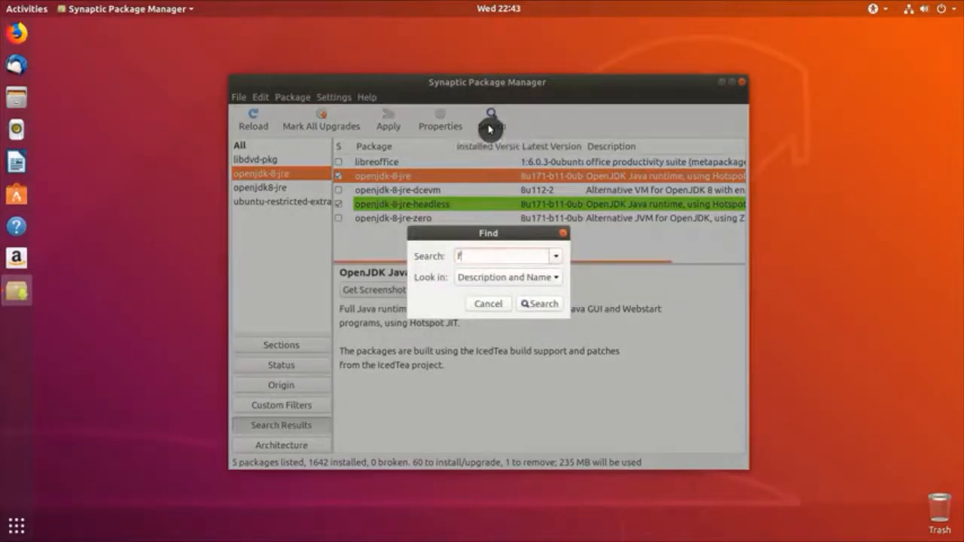
type("lashplugi")
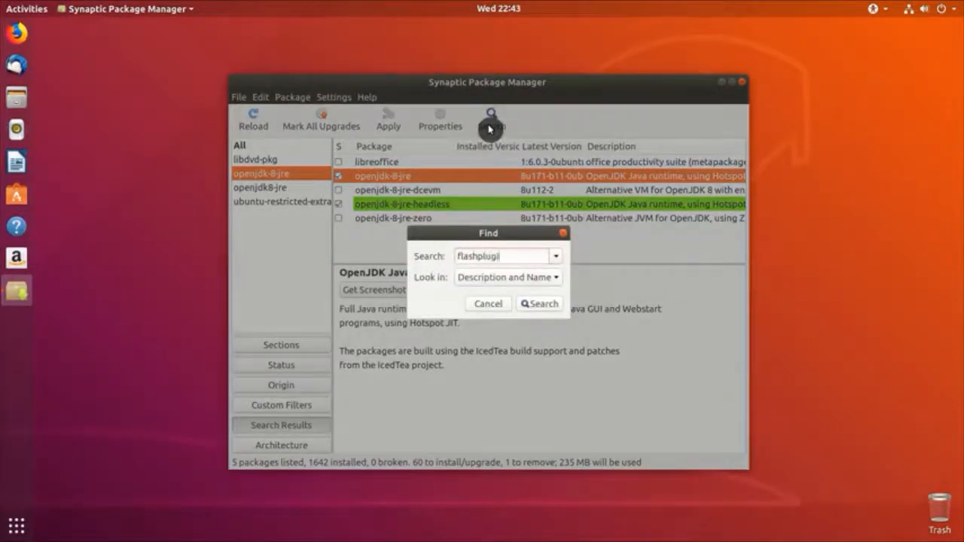
type("n")
key("Return")
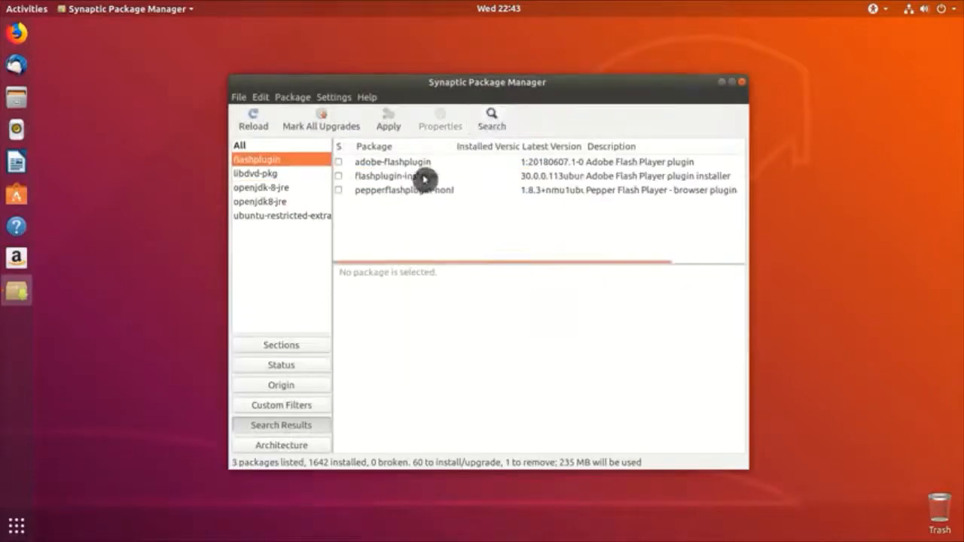
left_click(424, 179)
right_click(424, 179)
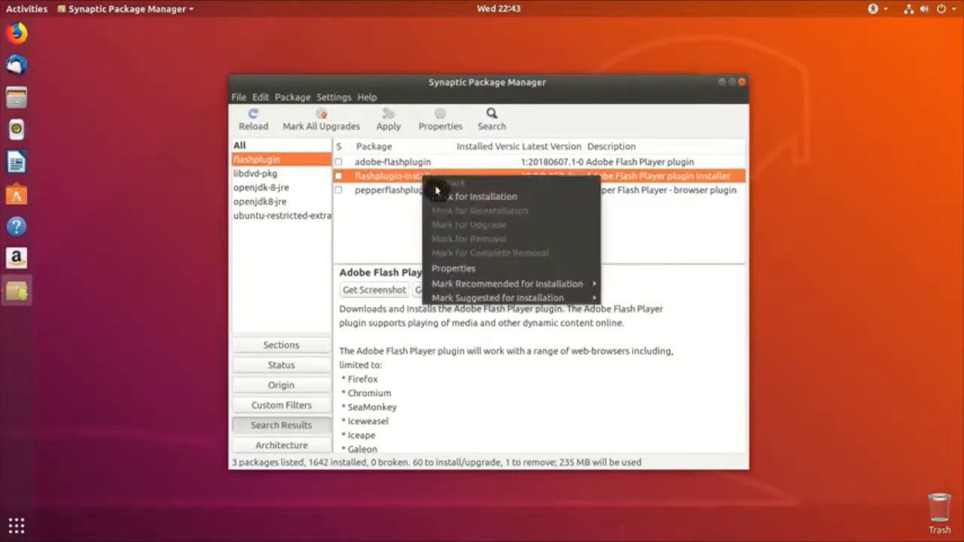
left_click(449, 199)
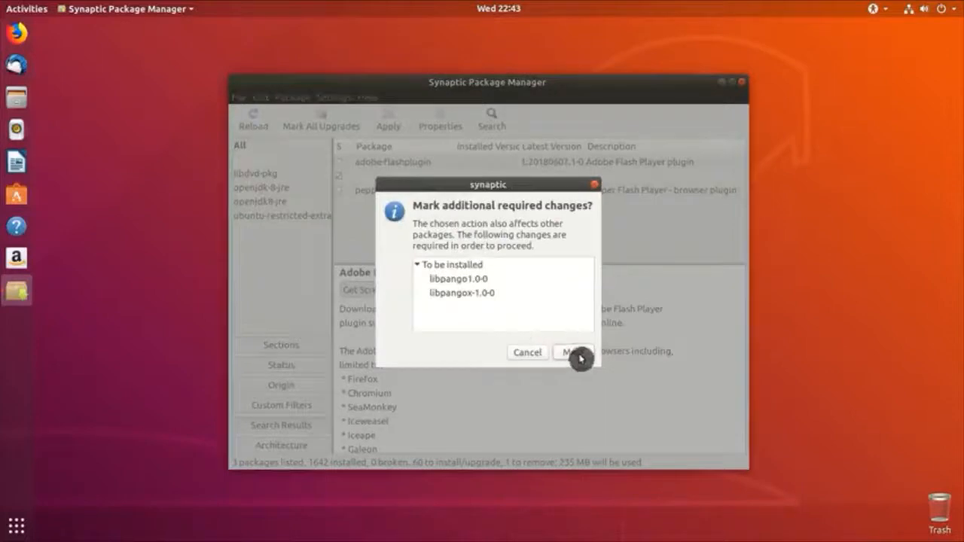
left_click(580, 353)
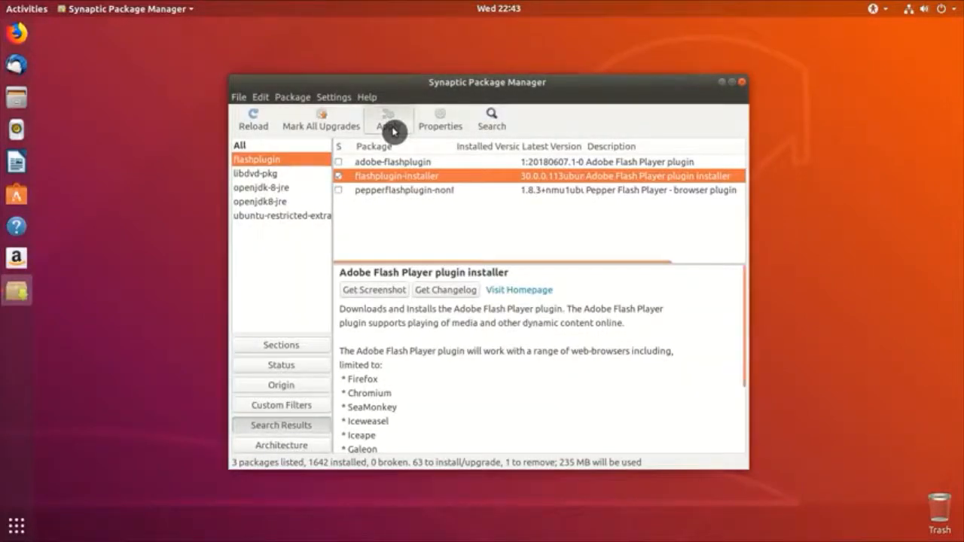
Step: Apply the marked changes and move past the core fonts license agreement
left_click(389, 125)
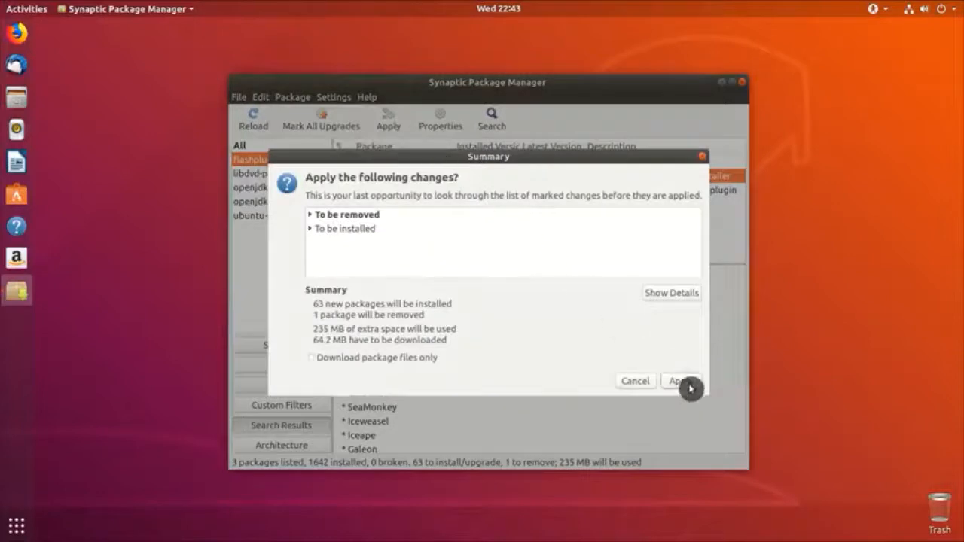
left_click(687, 384)
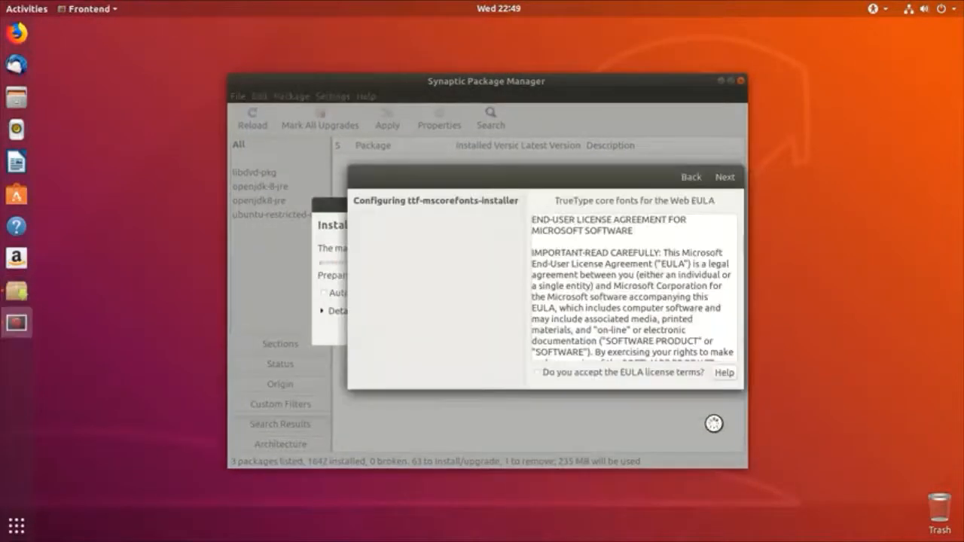
left_click(728, 178)
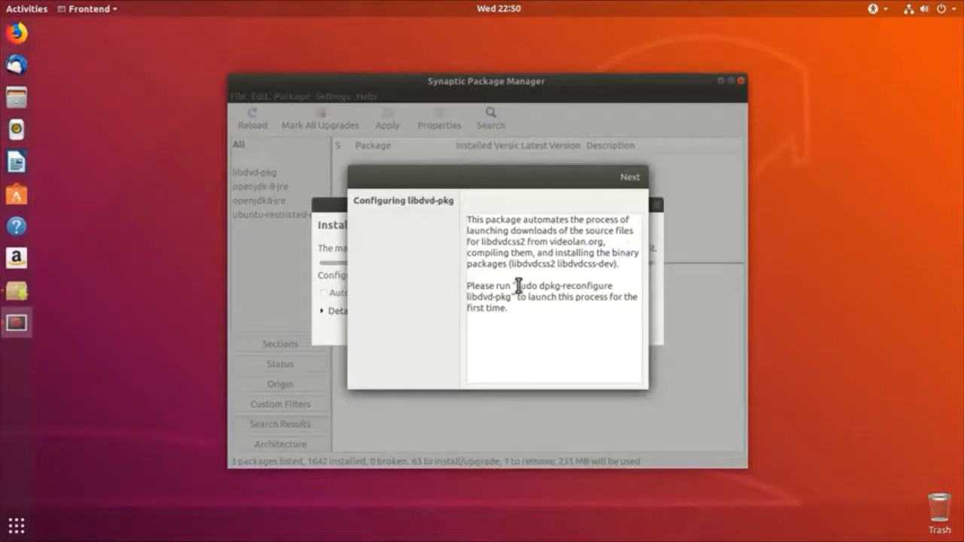
Step: Copy the libdvd-pkg dpkg-reconfigure command, finish its configuration pages, and close Synaptic
left_click_drag(516, 286, 512, 296)
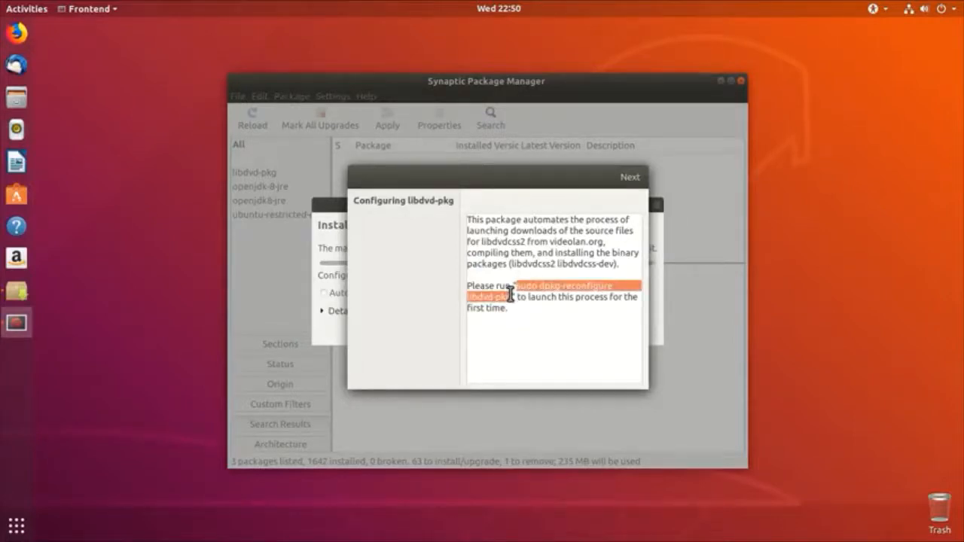
right_click(512, 296)
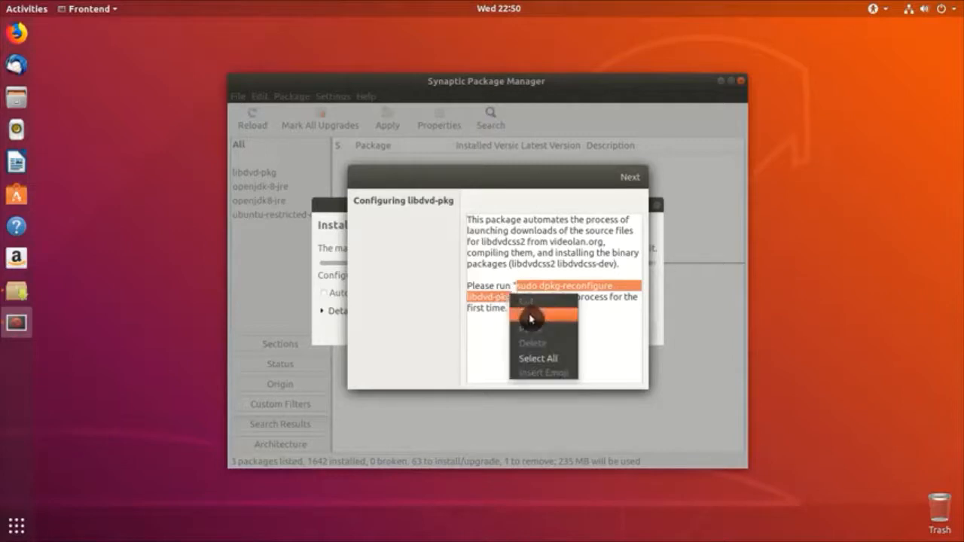
left_click(530, 315)
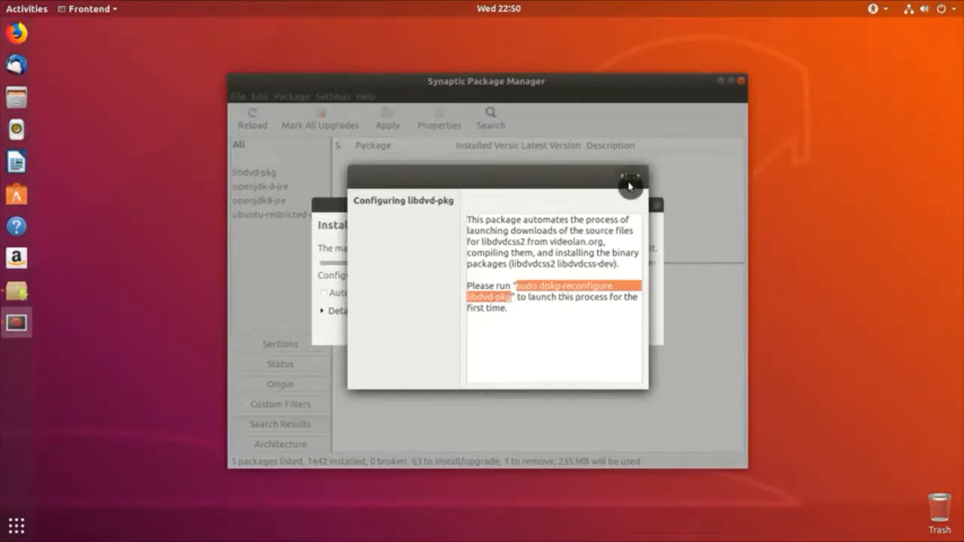
left_click(630, 181)
left_click(677, 178)
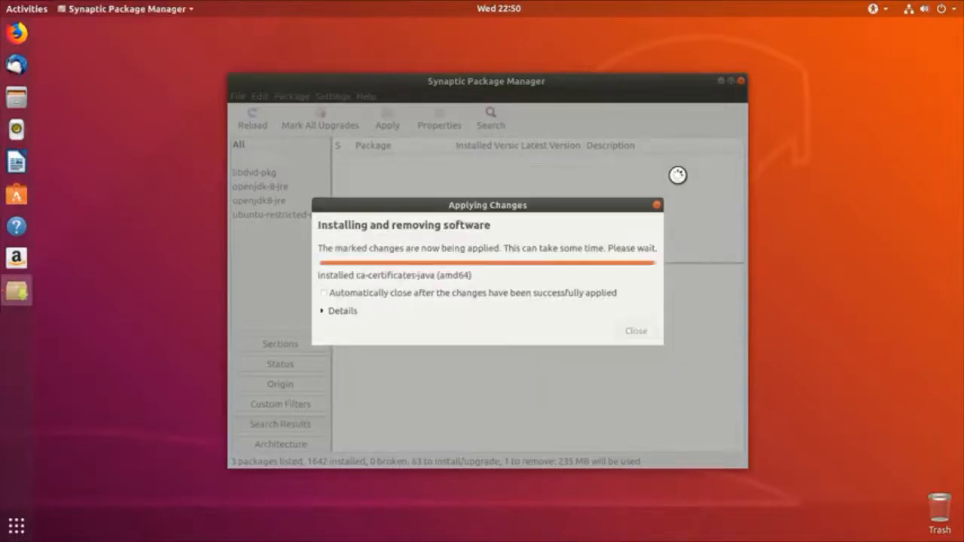
left_click(637, 323)
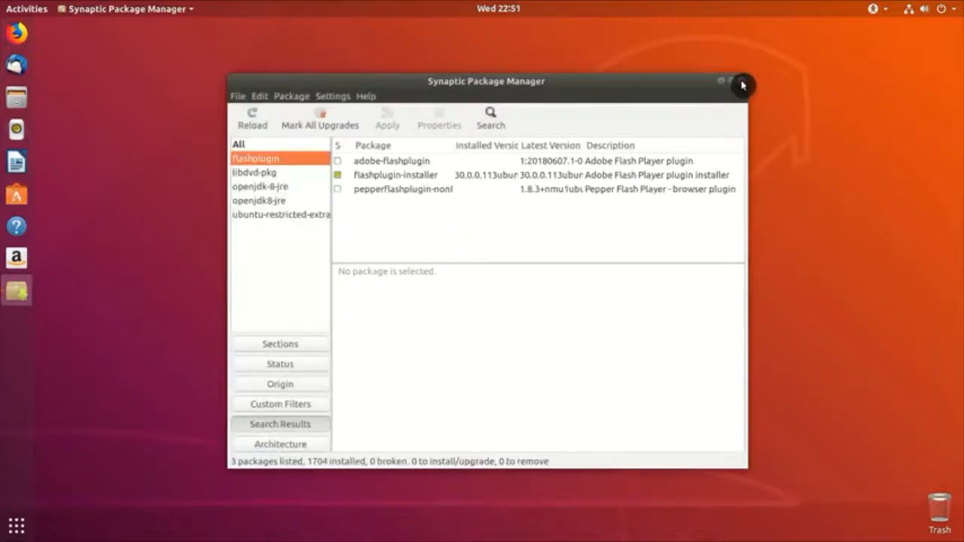
left_click(741, 80)
Step: Run the pasted 'sudo dpkg-reconfigure libdvd-pkg' in Terminal to build libdvdcss2, then close Terminal
left_click(18, 525)
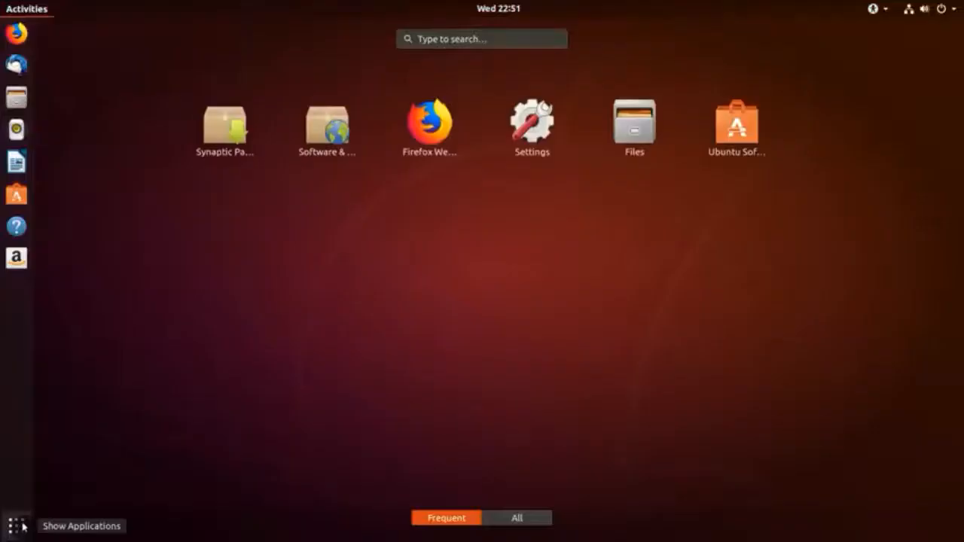
type("termi")
key("Return")
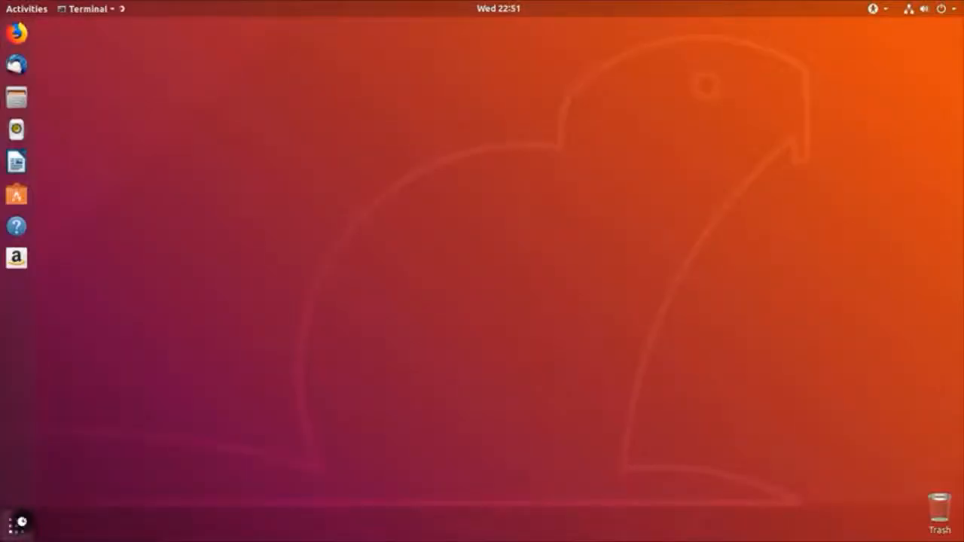
right_click(132, 142)
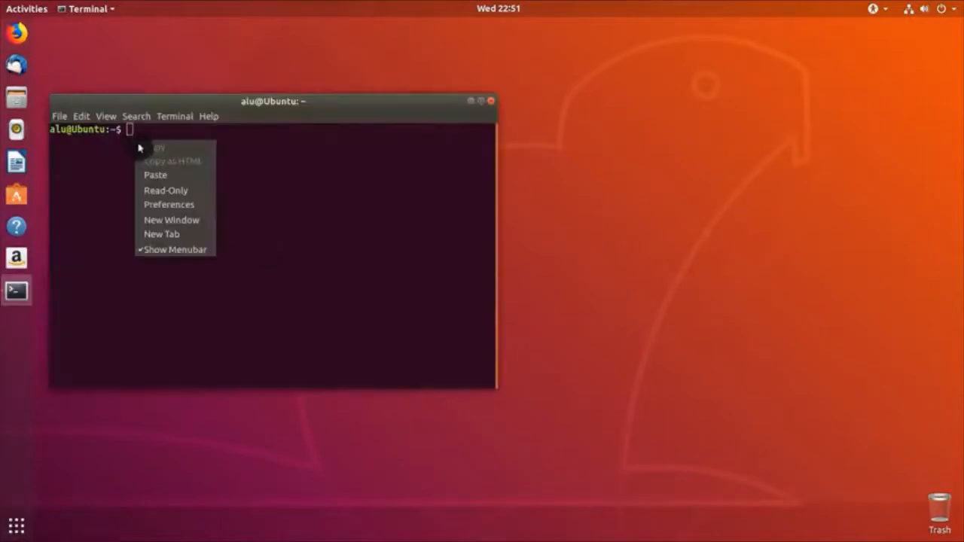
left_click(159, 175)
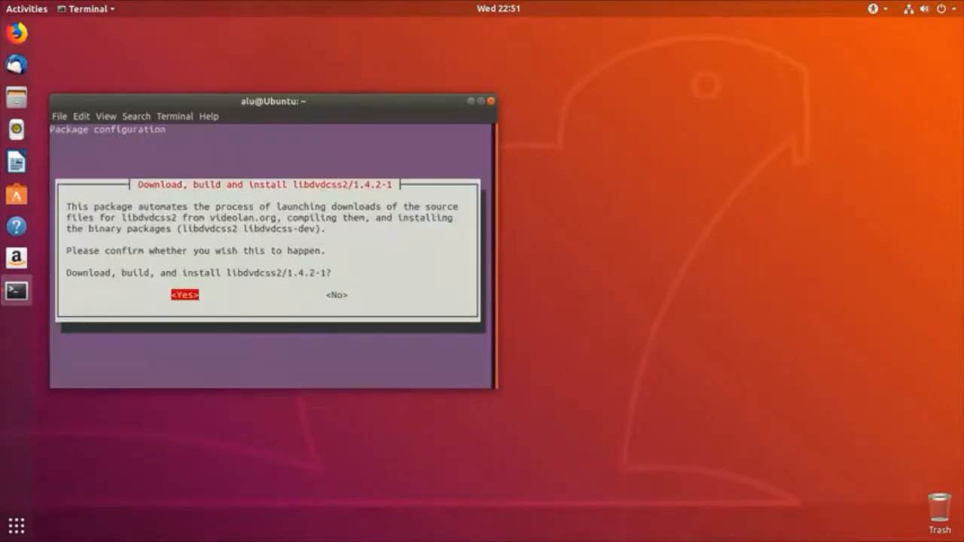
key("Return")
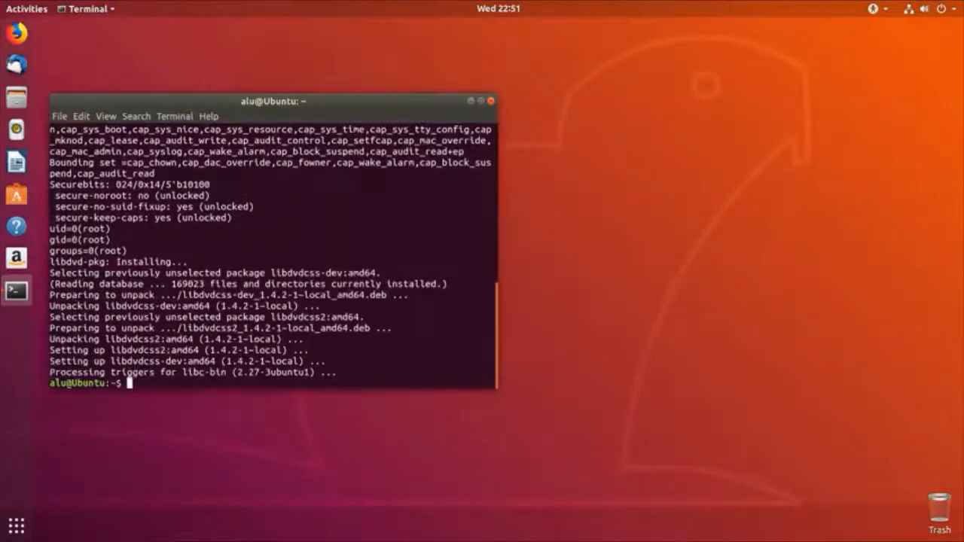
left_click(492, 106)
Step: Launch Synaptic Package Manager from Activities with the admin password
left_click(17, 525)
type("s")
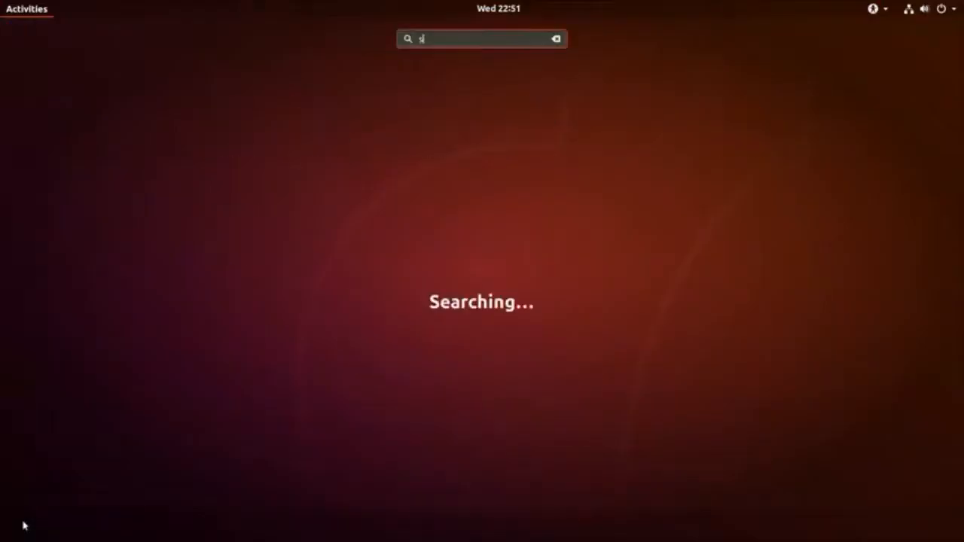
type("yna")
key("Return")
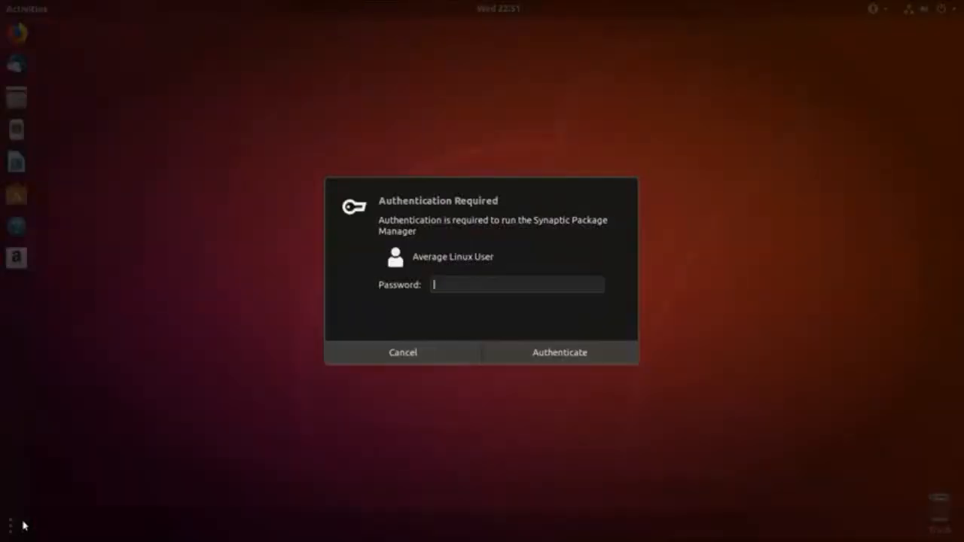
type("***********")
key("Return")
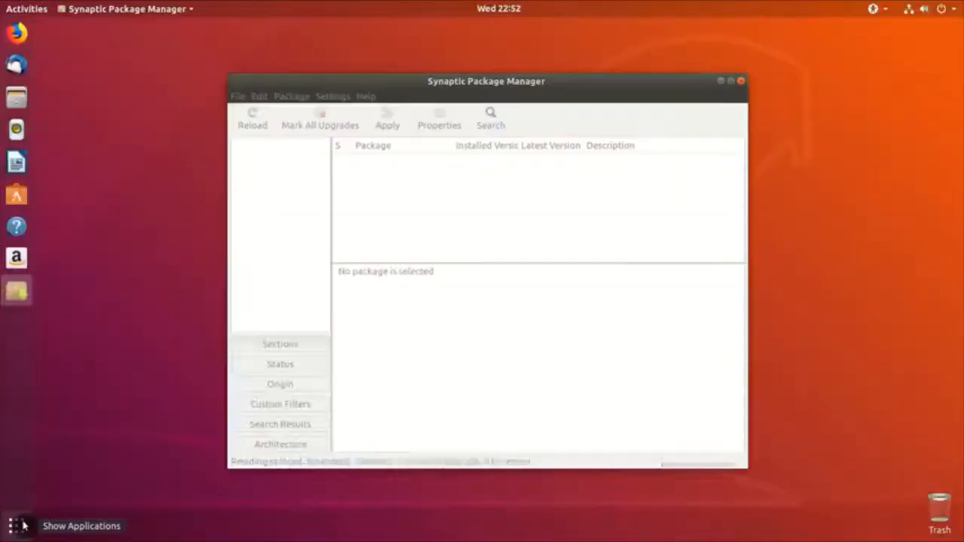
Step: Search for apt-xapian-index and mark it for installation along with python3-xapian
left_click(499, 124)
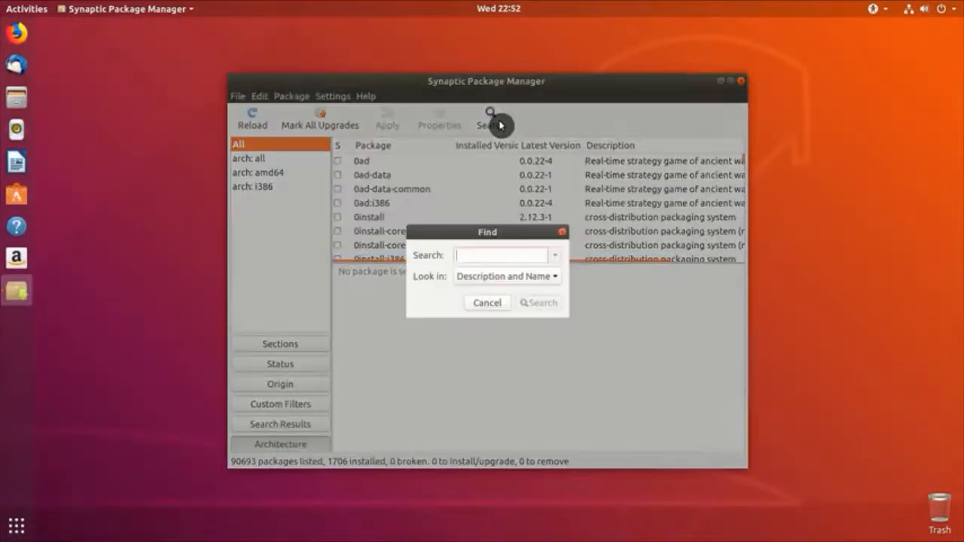
type("apt-xapi")
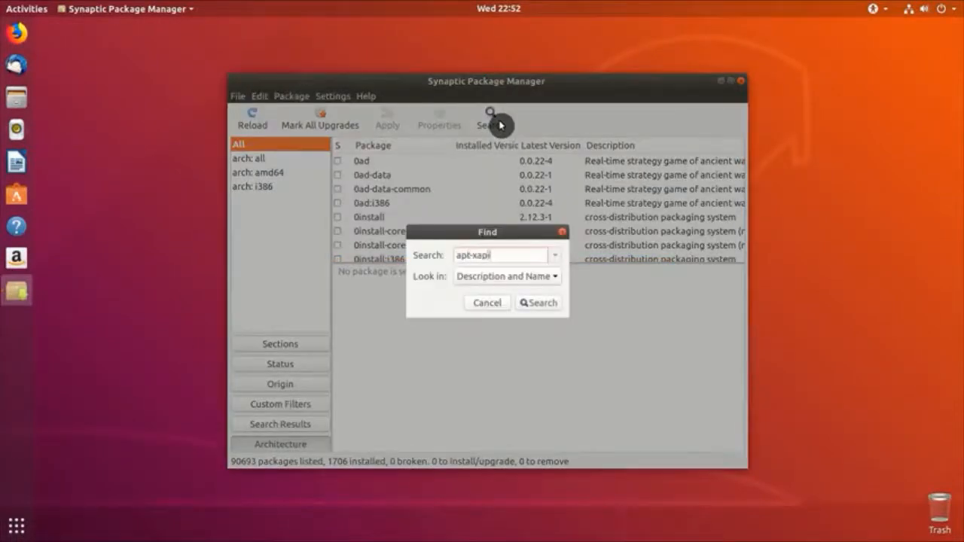
type("an-index")
key("Return")
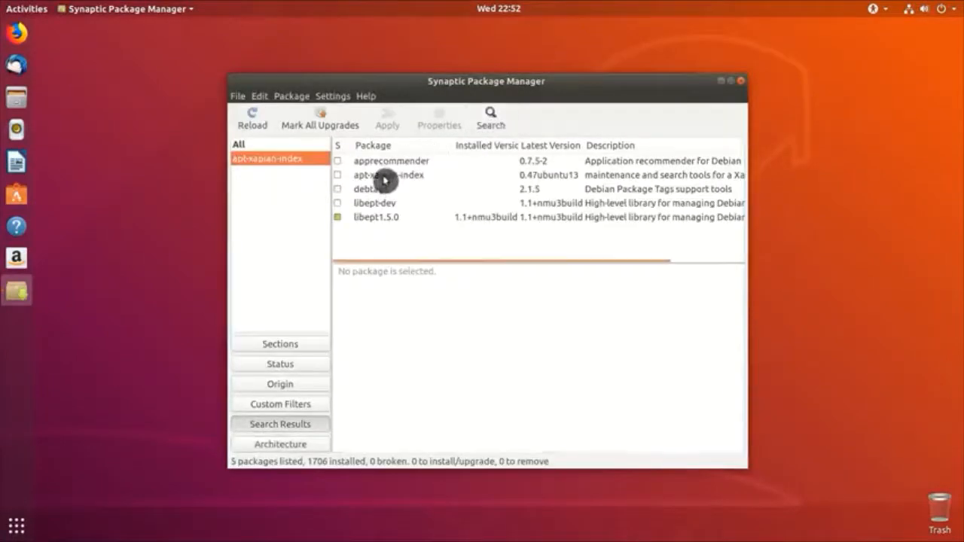
left_click(385, 175)
right_click(381, 175)
left_click(403, 197)
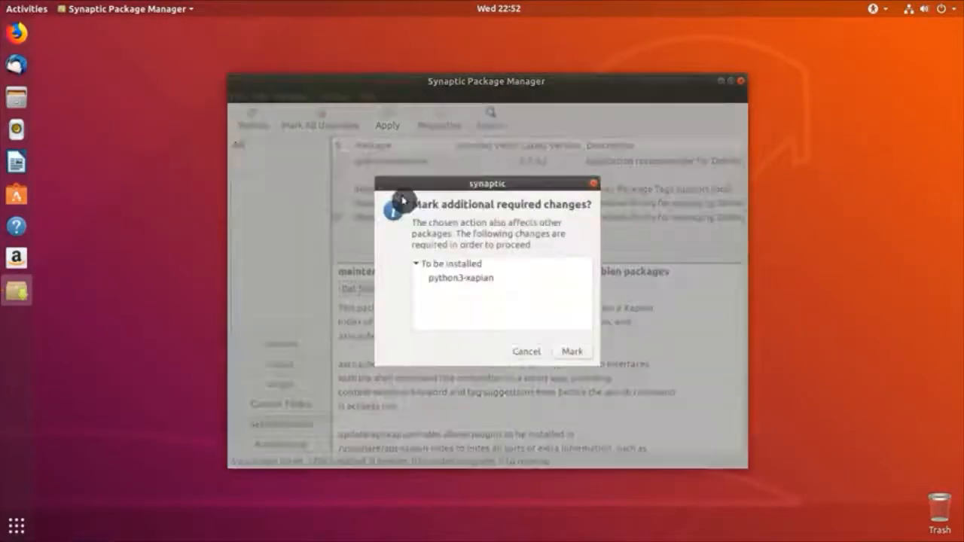
left_click(573, 352)
Step: Apply the pending installation, auto-close the progress window, and close Synaptic
left_click(380, 125)
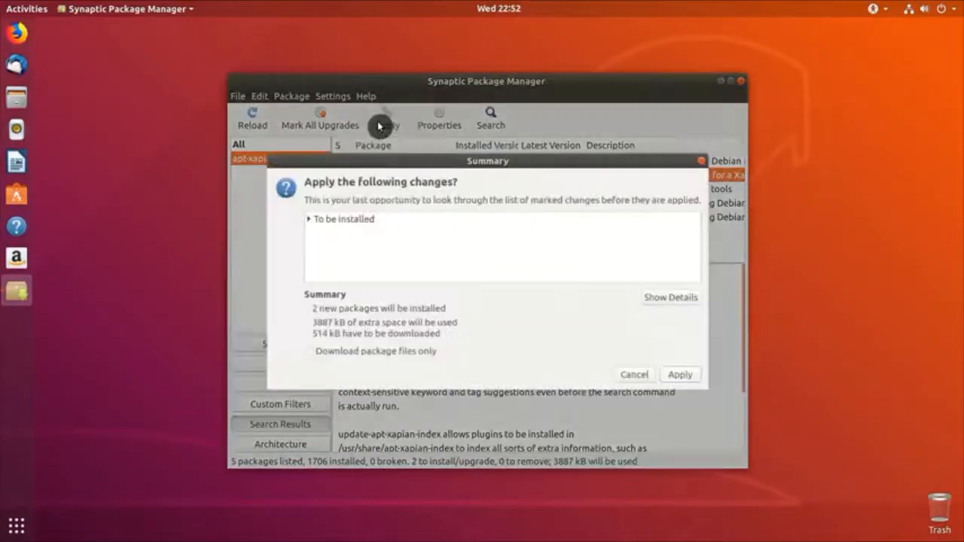
left_click(676, 372)
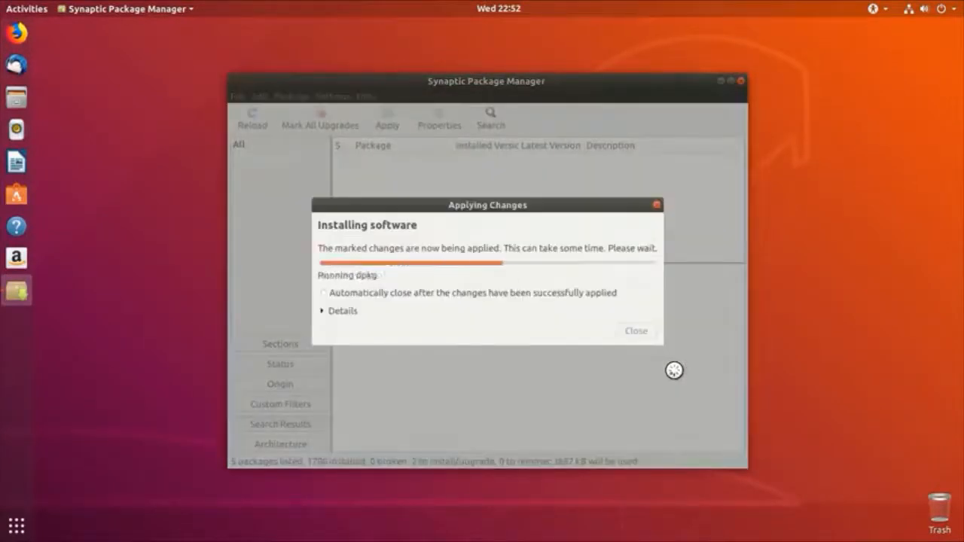
left_click(327, 296)
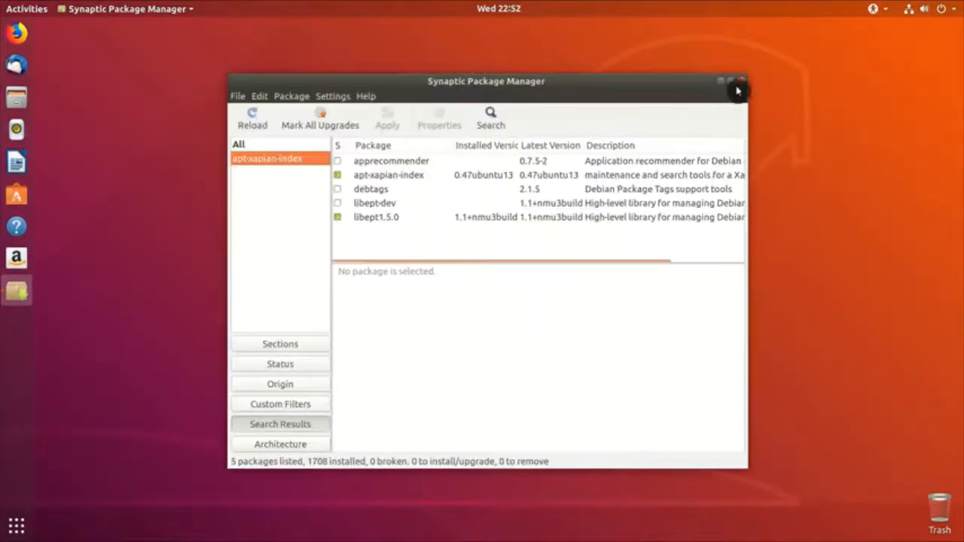
left_click(743, 88)
Step: Launch Synaptic Package Manager with the admin password, relaunching it a second time
left_click(17, 525)
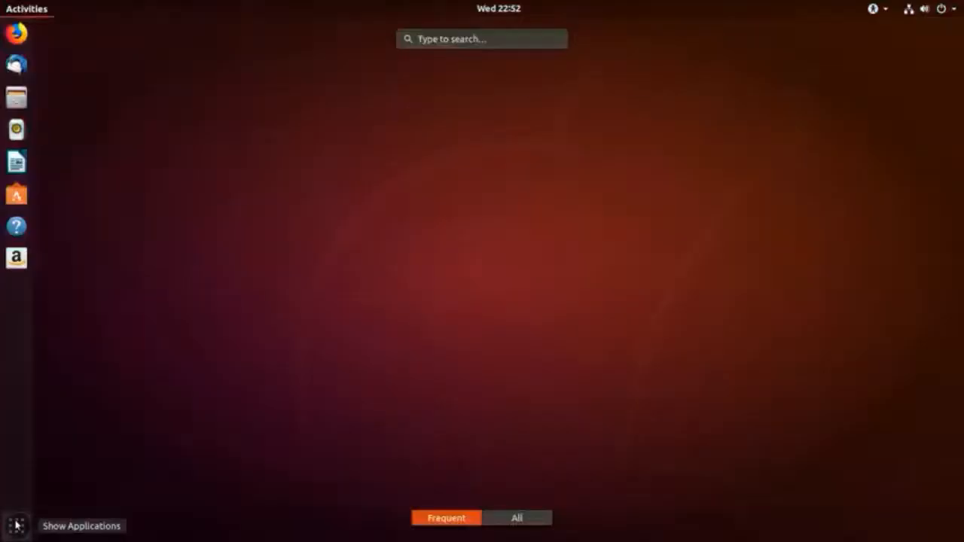
type("synap")
key("Return")
type("***")
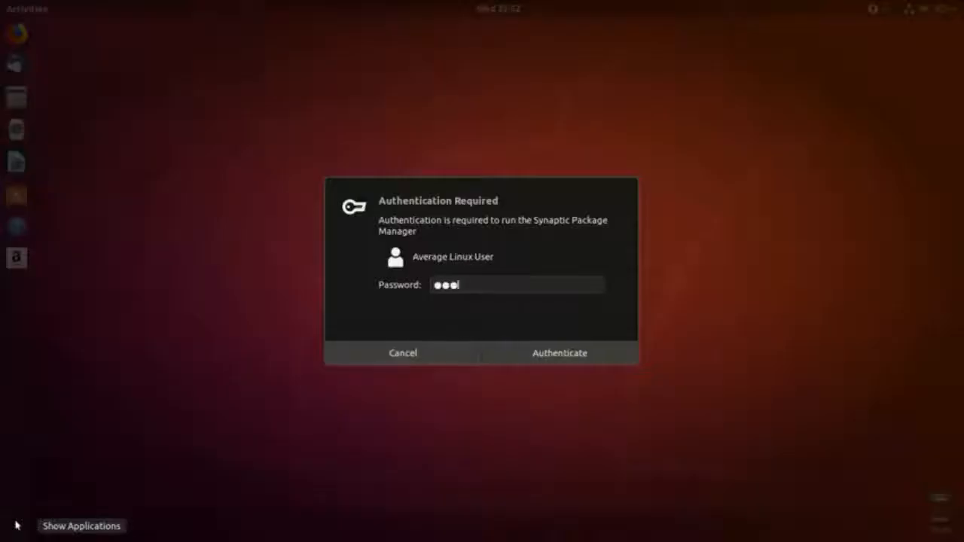
type("*******")
key("Return")
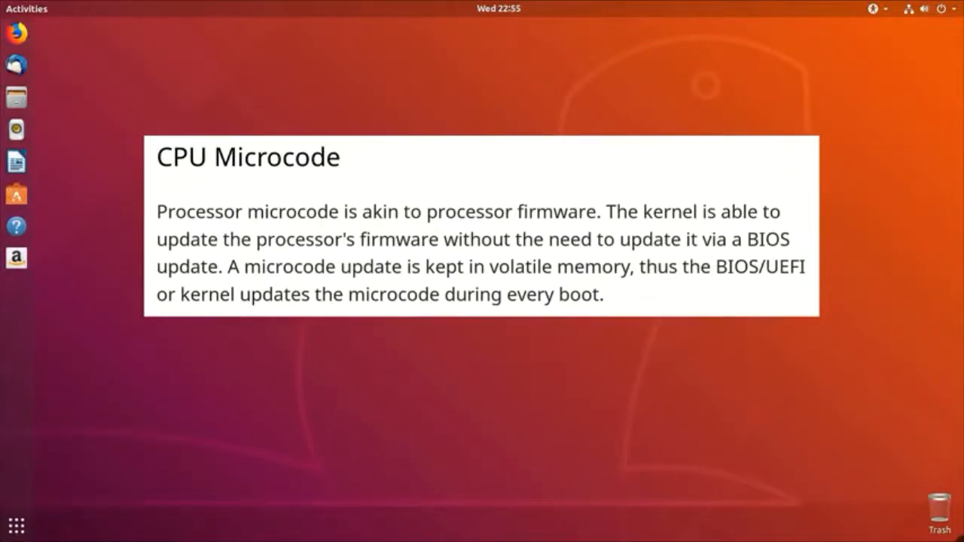
left_click(4, 530)
type("synap")
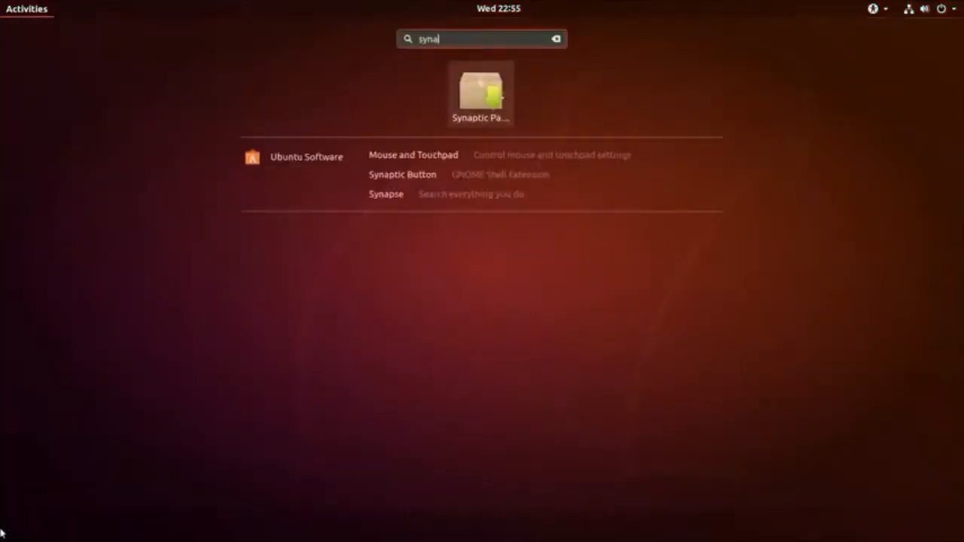
key("Return")
type("•••••••")
key("Return")
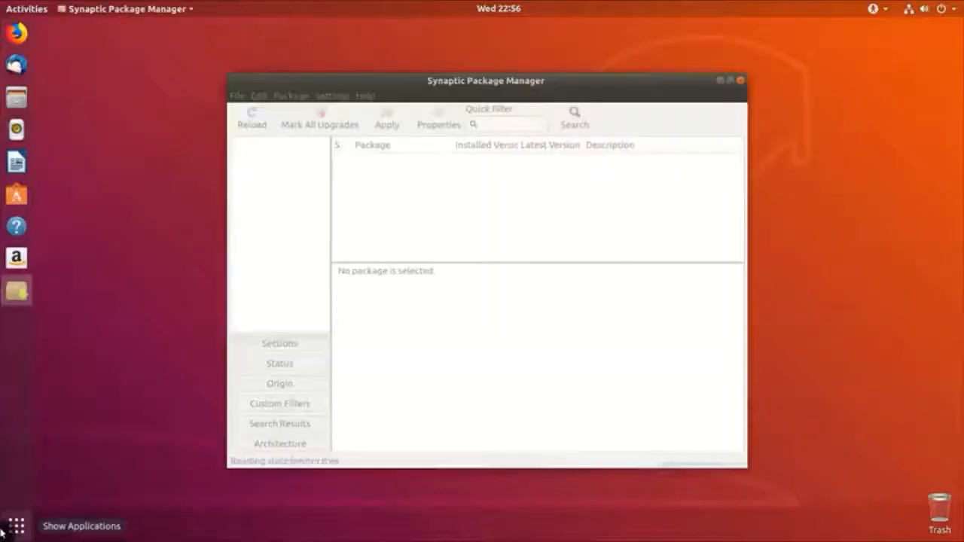
Step: Quick-filter packages by 'microcode' and read the amd64-microcode and intel-microcode descriptions
type("m")
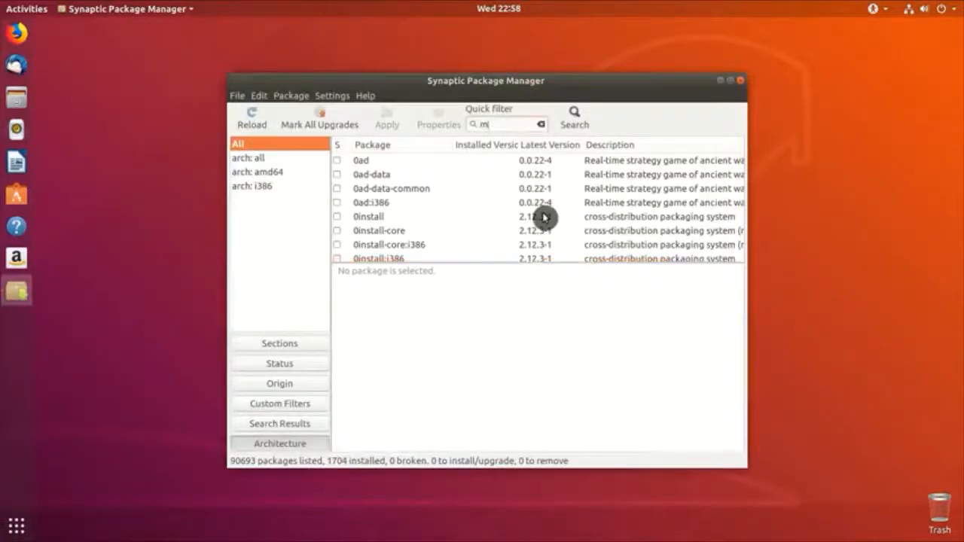
type("icrocode")
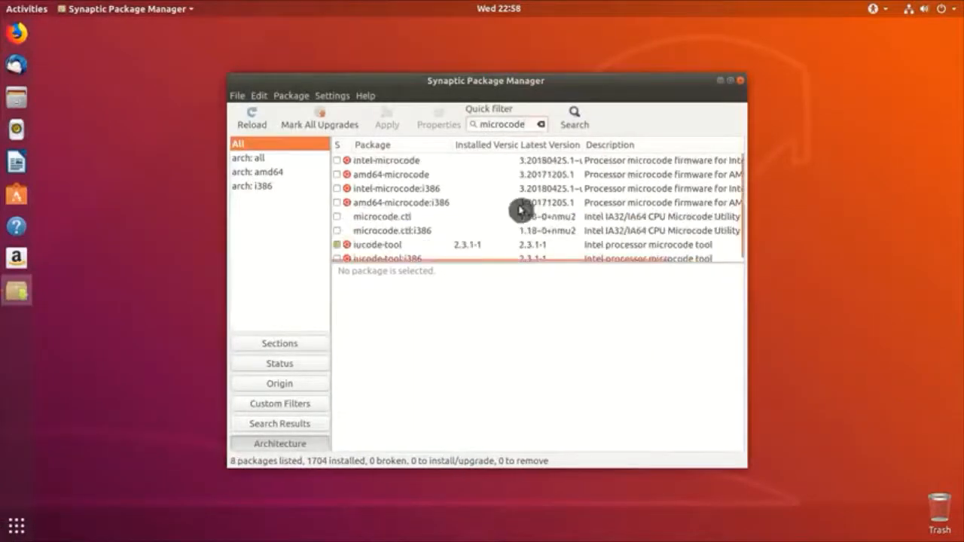
left_click(433, 174)
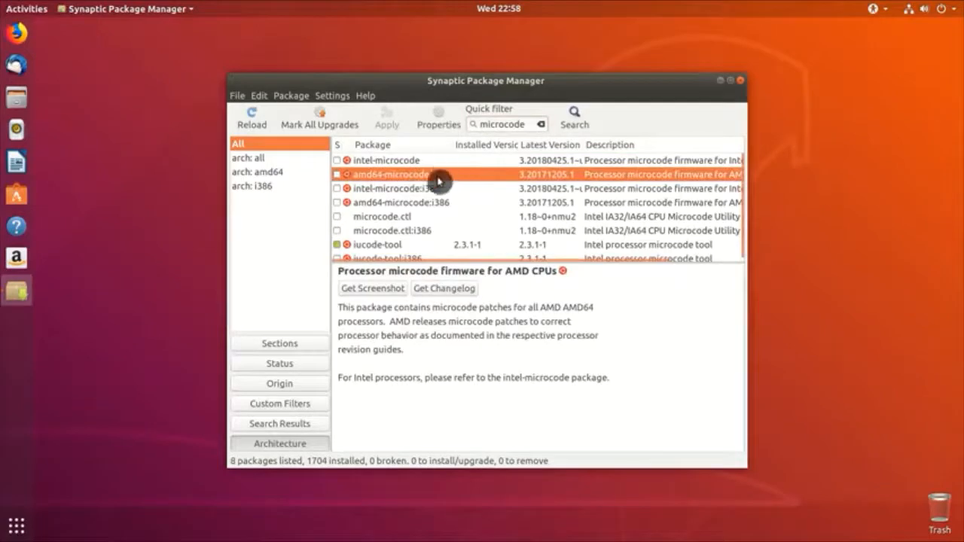
left_click(428, 162)
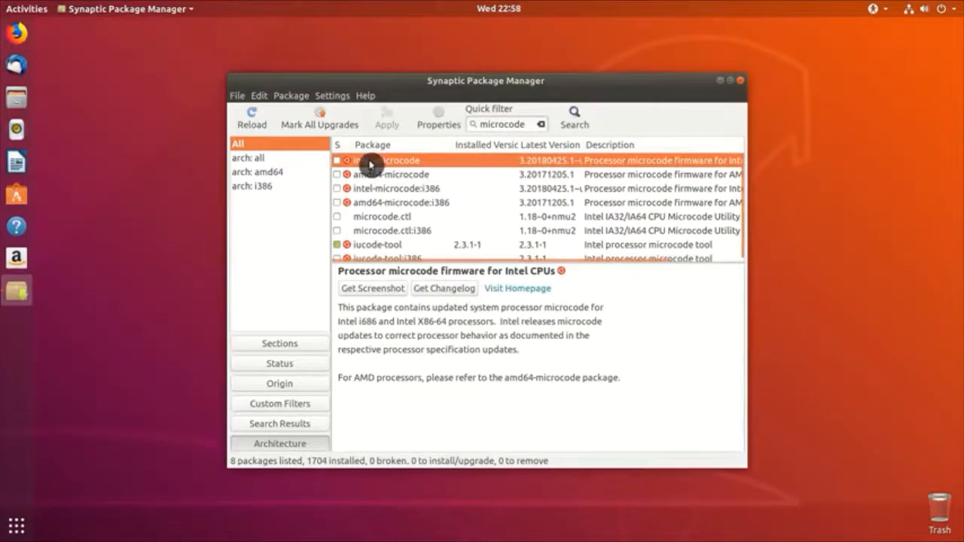
right_click(370, 165)
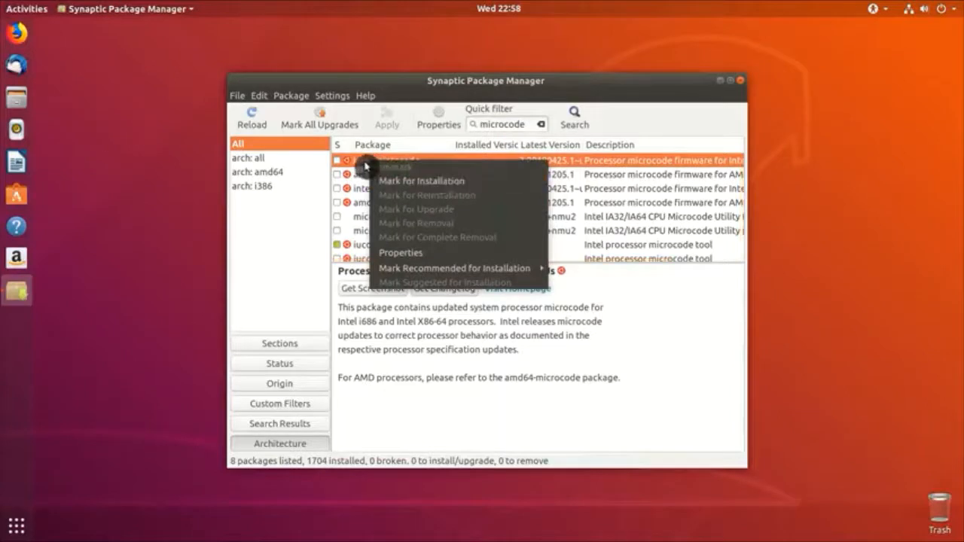
left_click(780, 37)
left_click(946, 10)
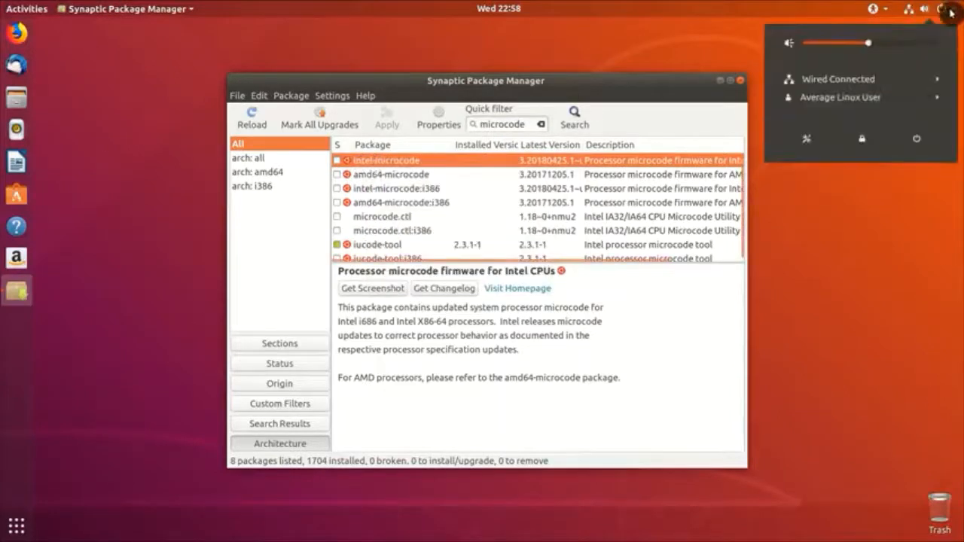
left_click(808, 133)
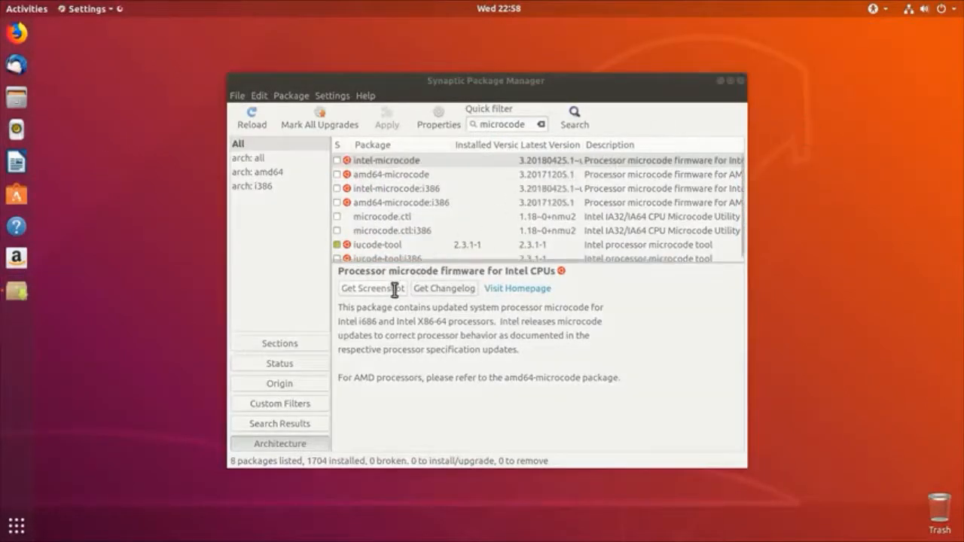
scroll(301, 430, "down", 3)
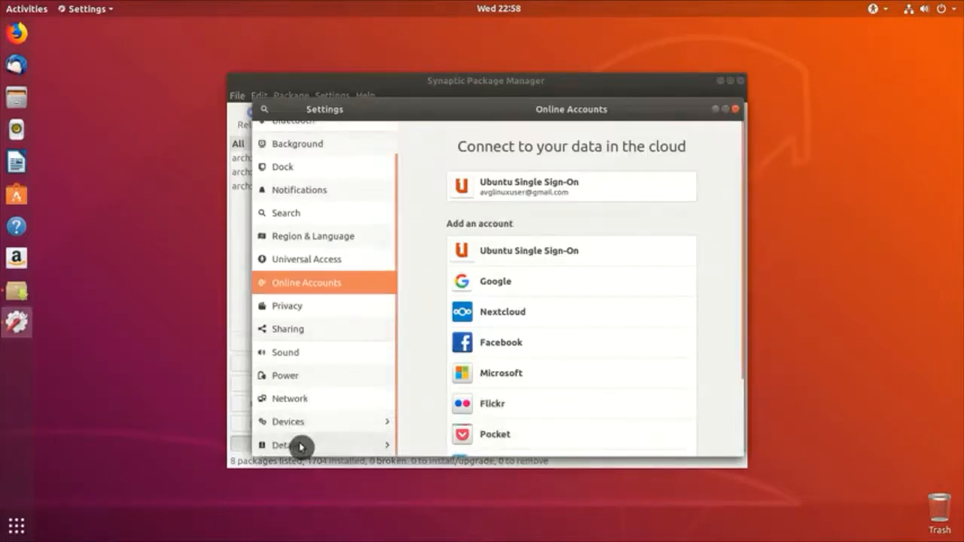
left_click(301, 447)
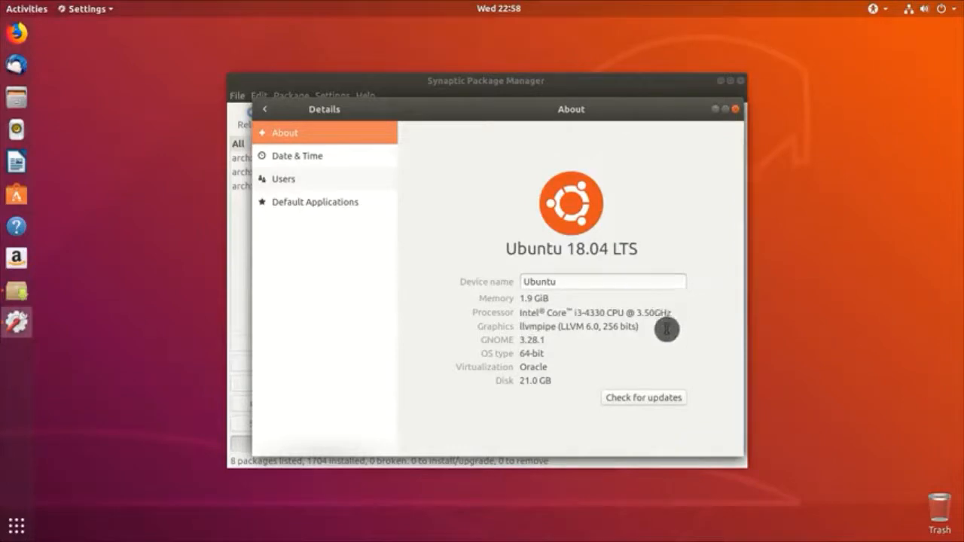
left_click(736, 109)
right_click(355, 158)
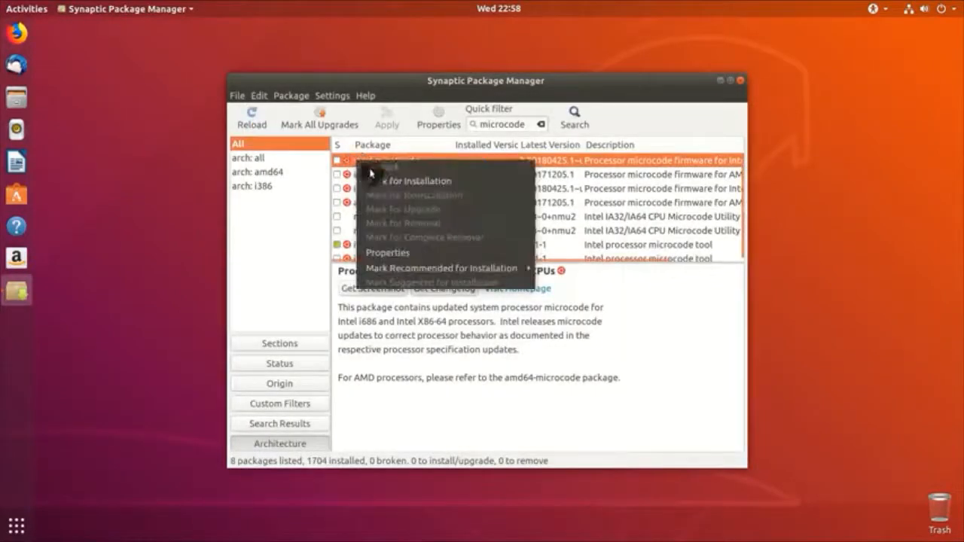
Step: Mark intel-microcode and apply, confirming the one new package in the Summary
left_click(381, 182)
left_click(387, 118)
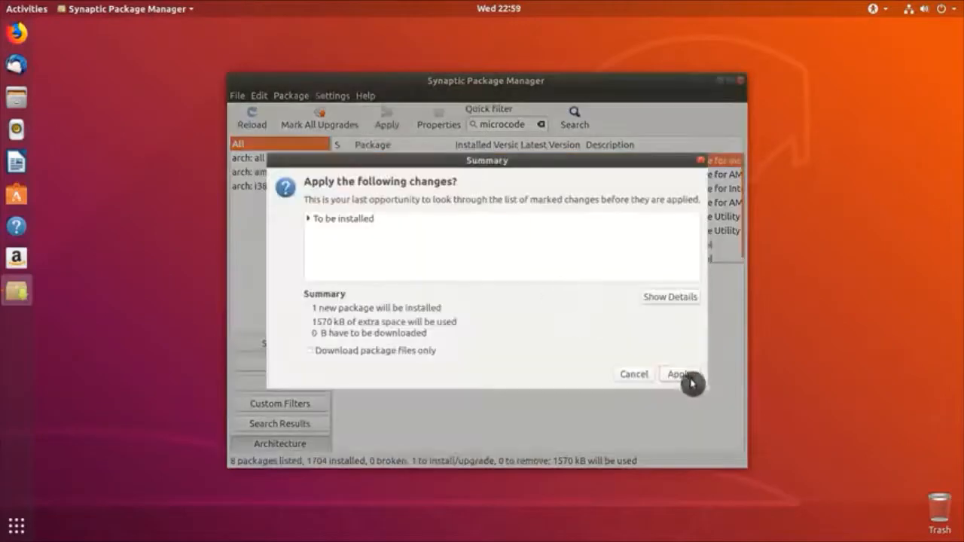
left_click(684, 375)
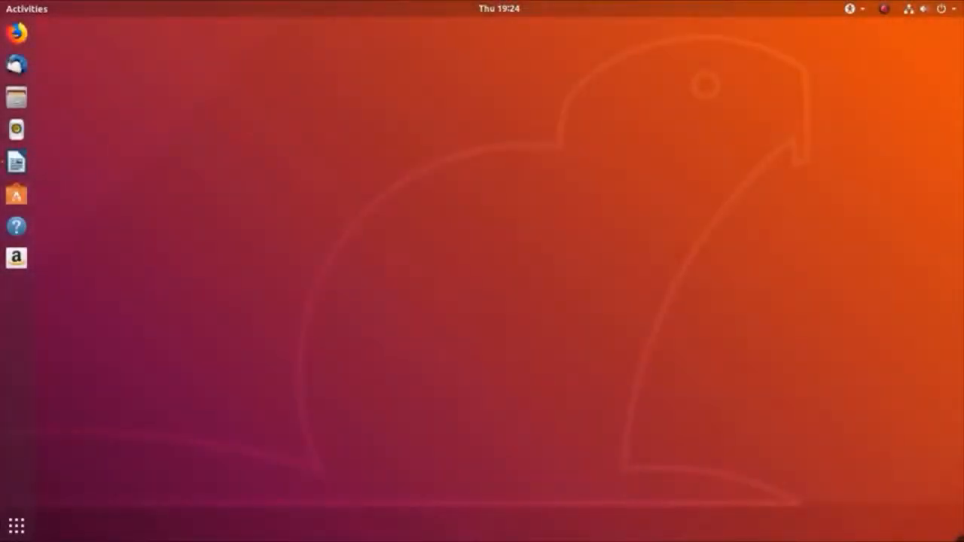
Step: Set the dash-to-dock click-action to 'minimize' with gsettings and test it on the dock icon
key("ctrl+alt+t")
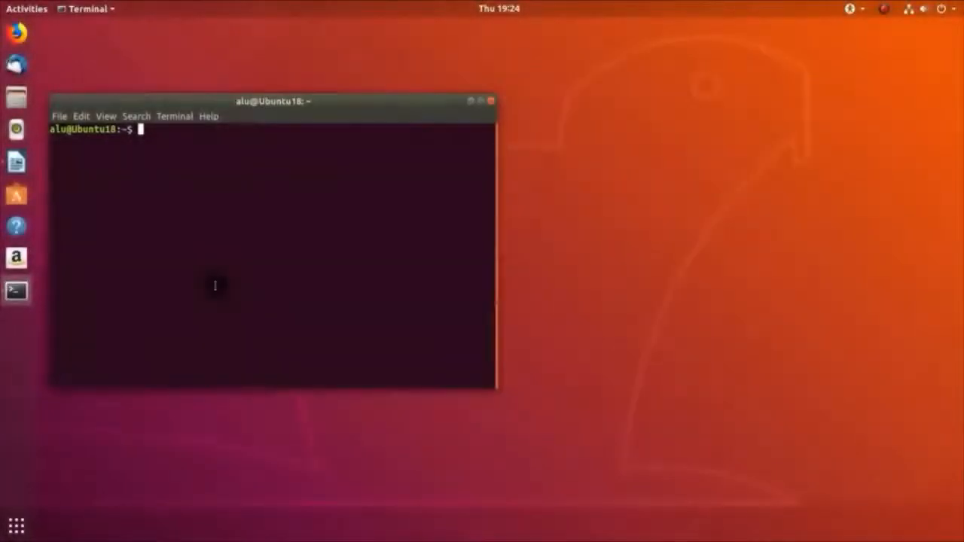
type("gsettings set org.gnome.shell.extensions.dash-to-dock click-action 'minimize'")
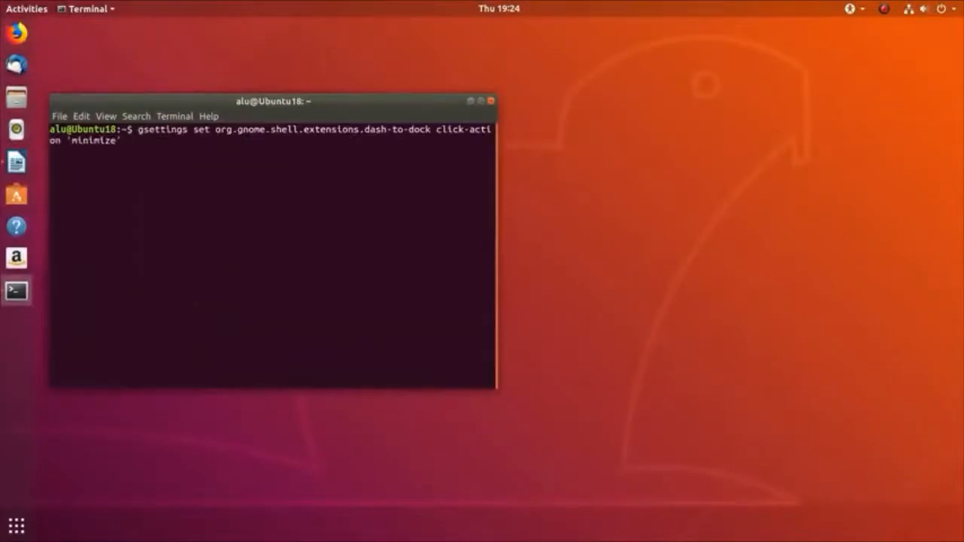
left_click_drag(497, 386, 602, 386)
key("Return")
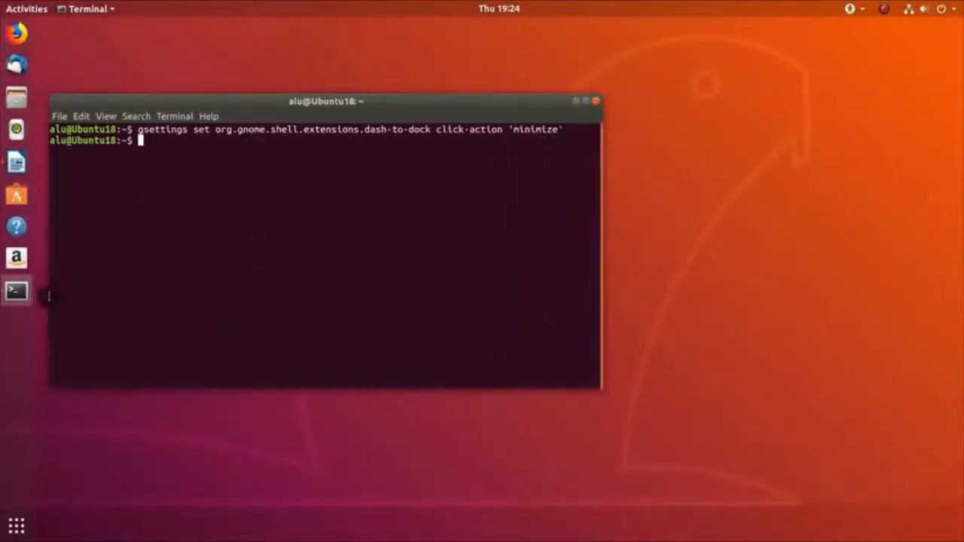
left_click(17, 294)
left_click(18, 294)
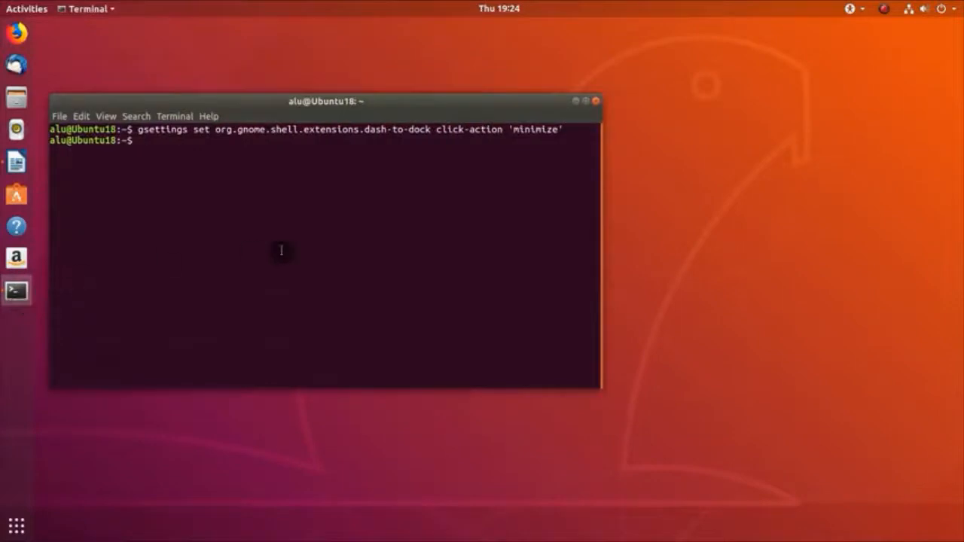
Step: Reset the dock click-action to its default and close the terminal
type("gsettings reset org.gnome.shell.extensions.dash-to-dock click-action")
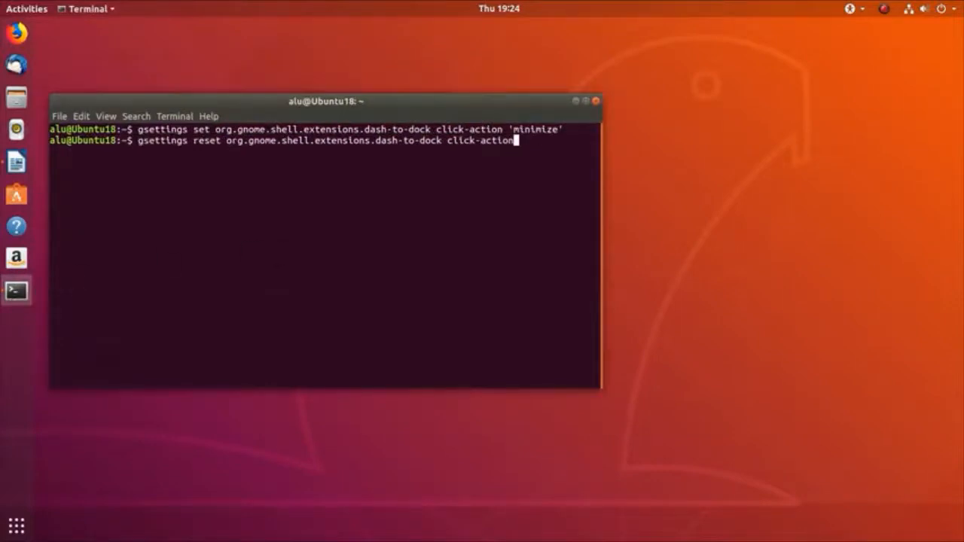
key("Return")
left_click(596, 101)
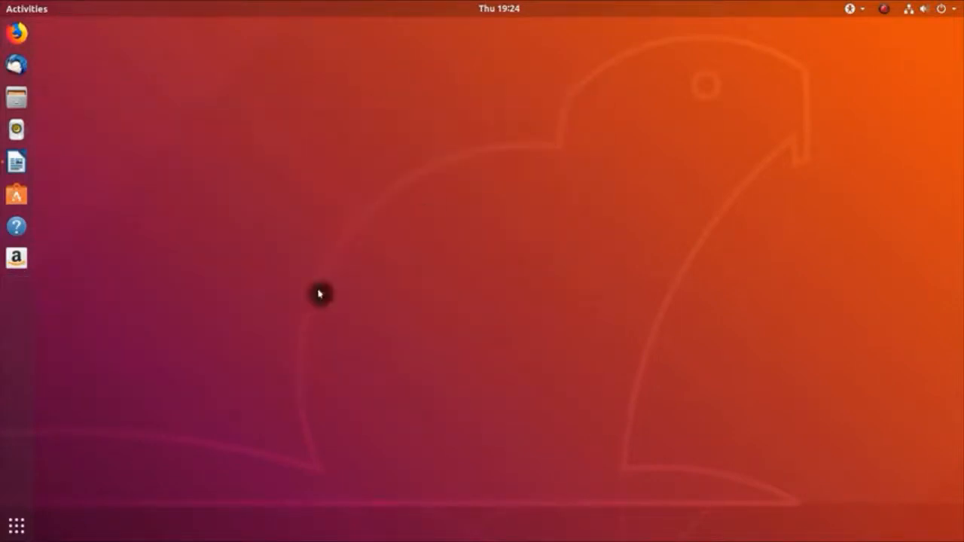
Step: Launch Synaptic Package Manager and filter the package list for 'dconf'
left_click(15, 523)
type("syna")
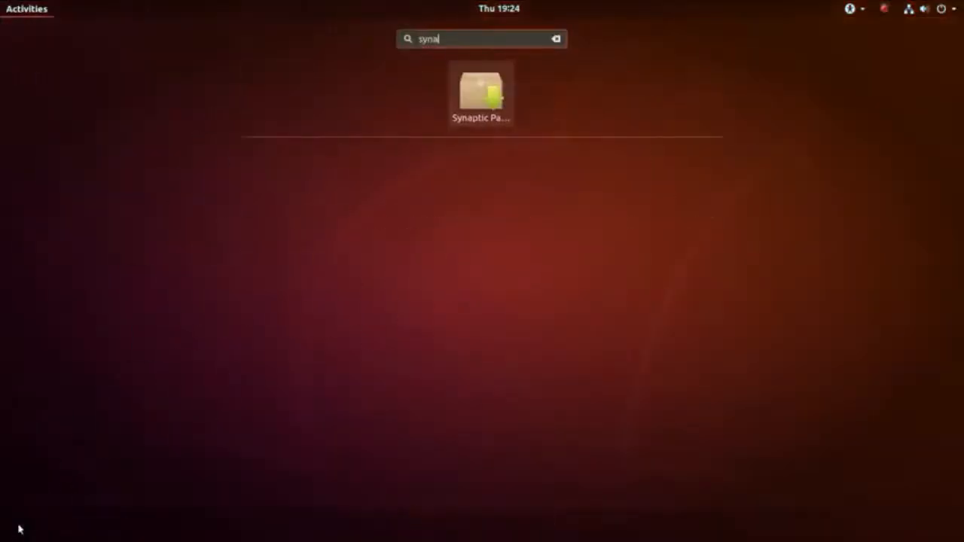
key("Return")
key("Return")
type("d")
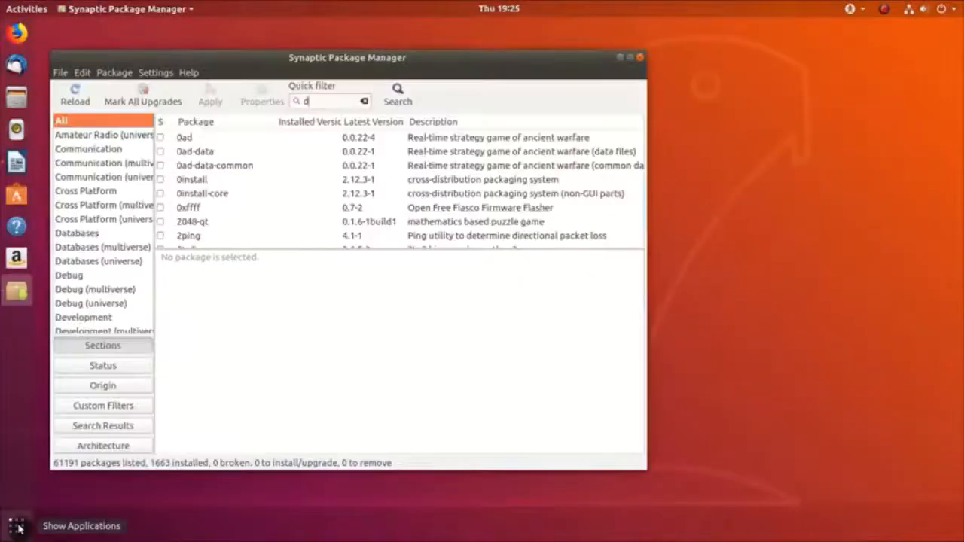
type("confe")
key("BackSpace")
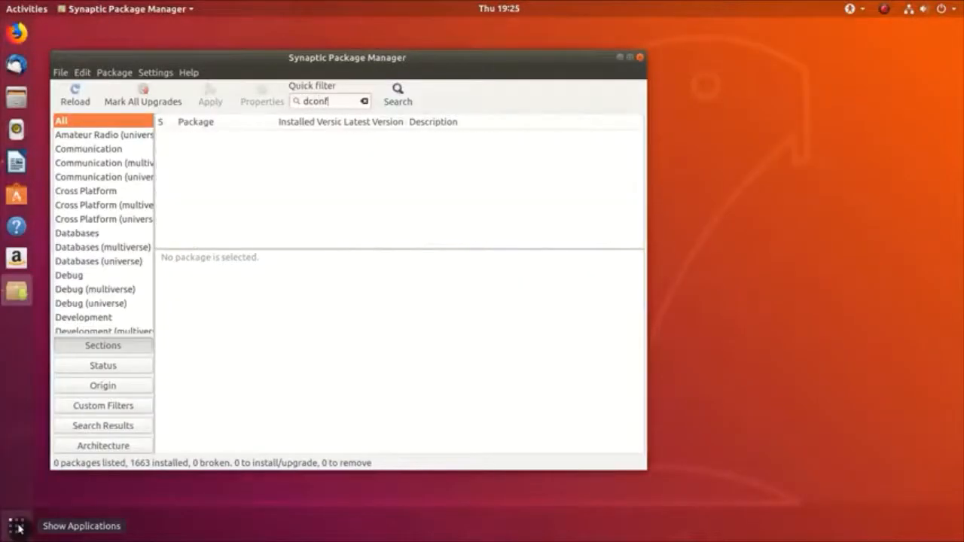
Step: Mark dconf-editor for installation, apply and confirm, then close Synaptic
right_click(202, 166)
left_click(226, 187)
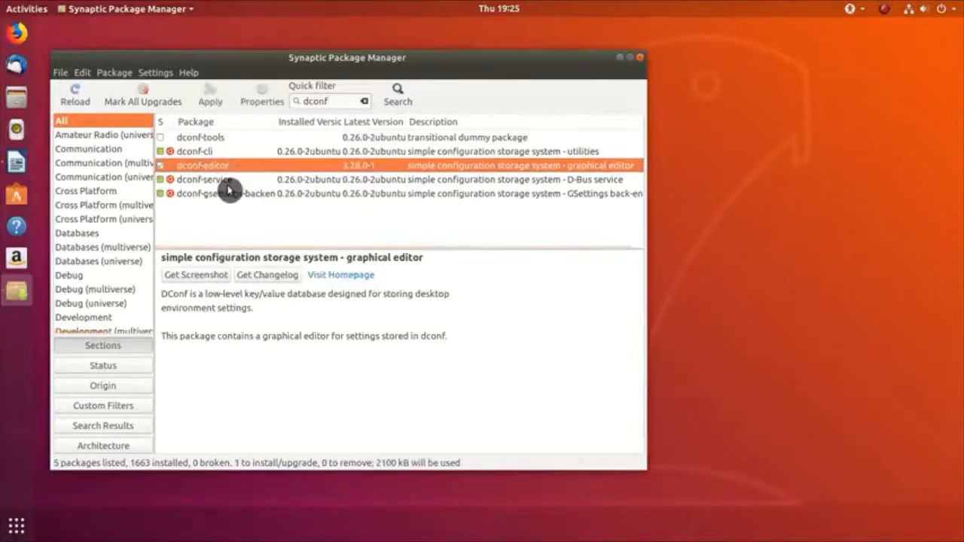
left_click(211, 96)
left_click(541, 368)
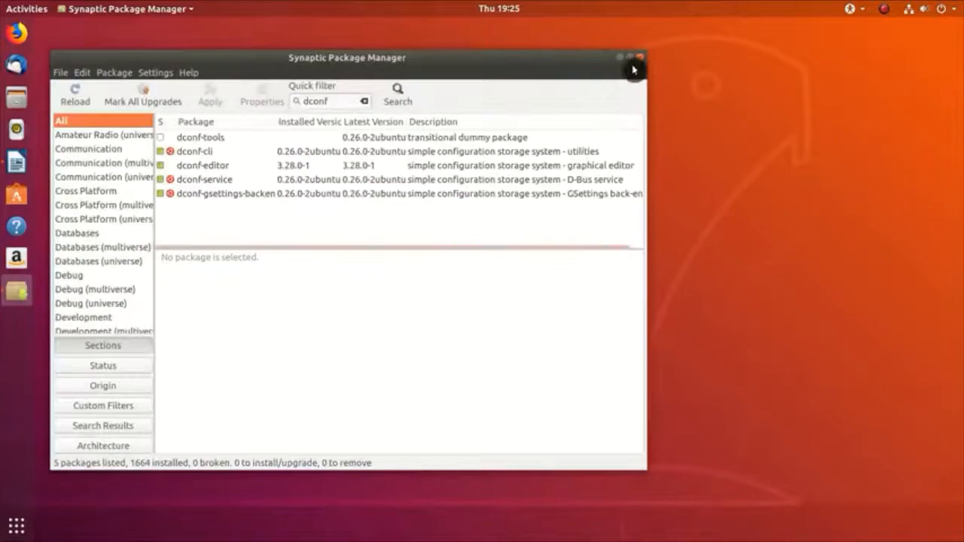
left_click(639, 57)
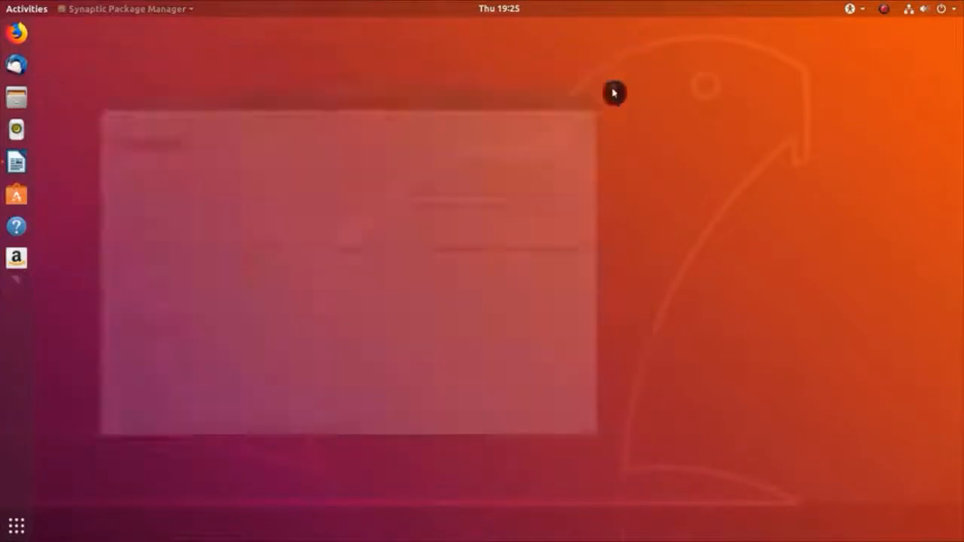
Step: Launch dconf Editor and dismiss its careful-editing warning
left_click(16, 534)
type("dcon")
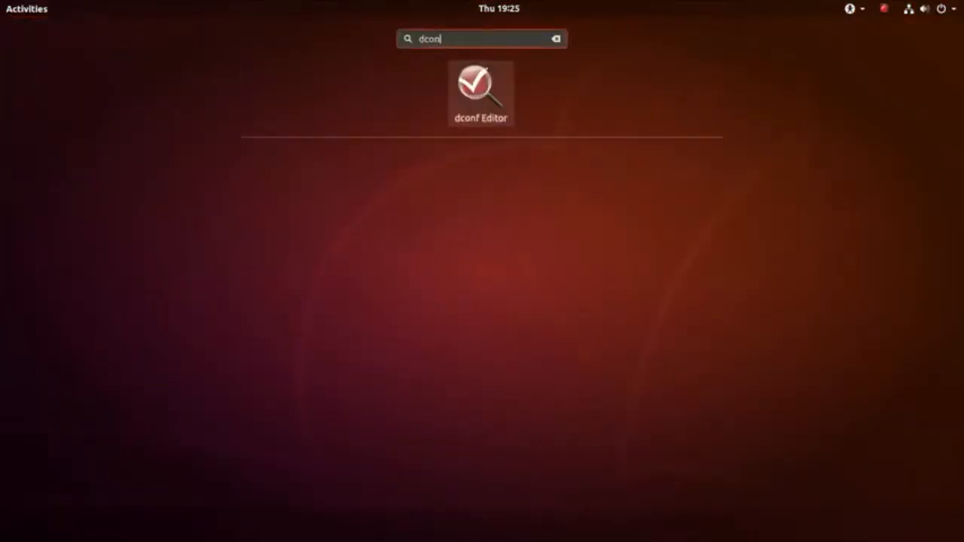
key("Return")
left_click(289, 290)
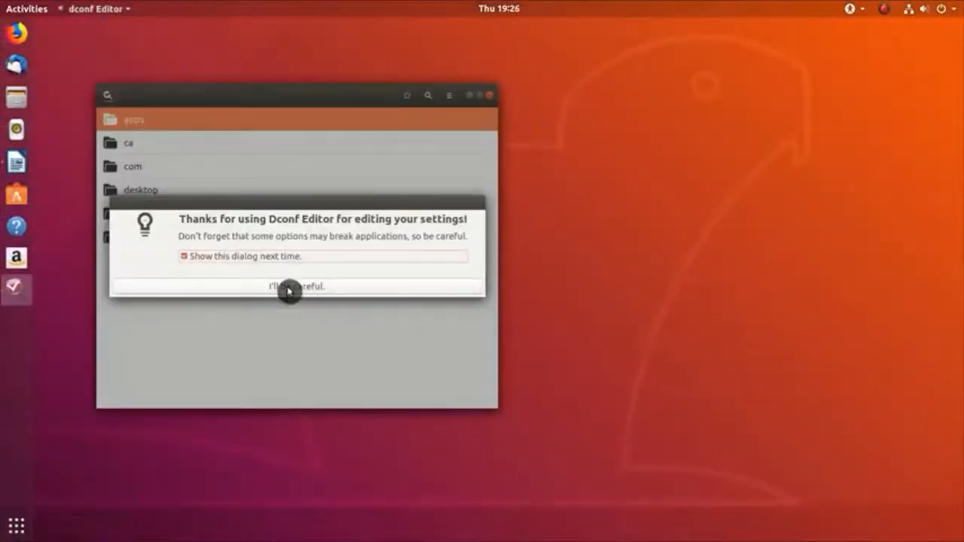
left_click(291, 290)
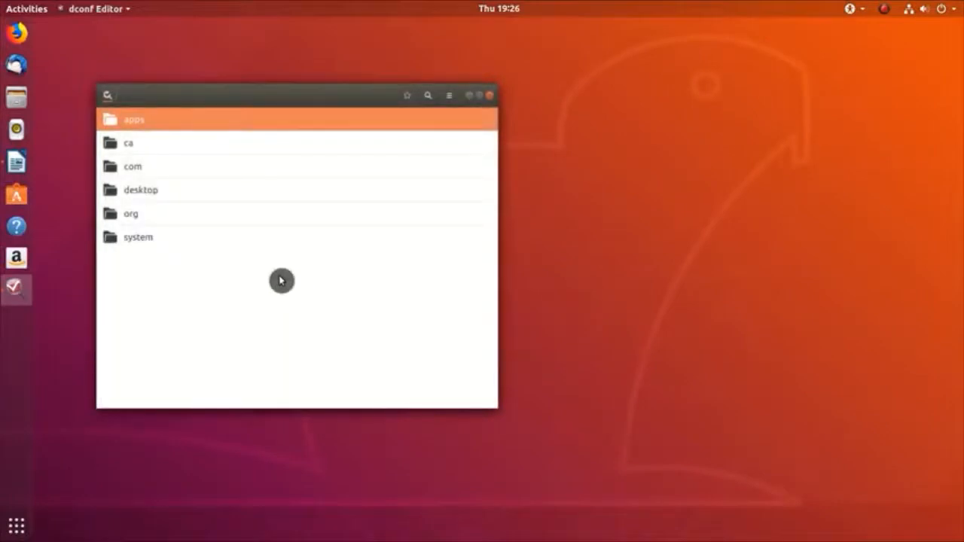
Step: Browse to the org/gnome/shell/extensions/dash-to-dock keys
left_click(194, 213)
left_click(186, 143)
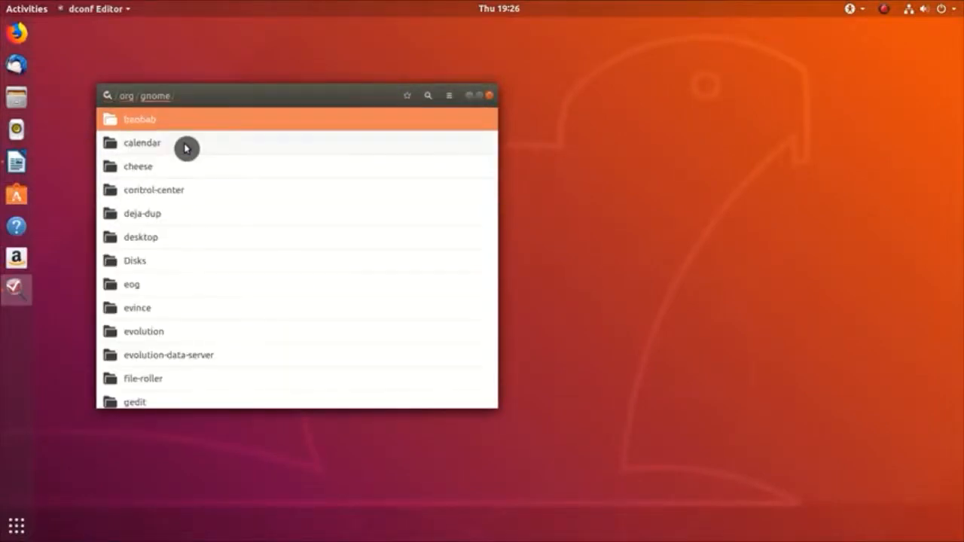
scroll(186, 148, "down", 10)
left_click(162, 209)
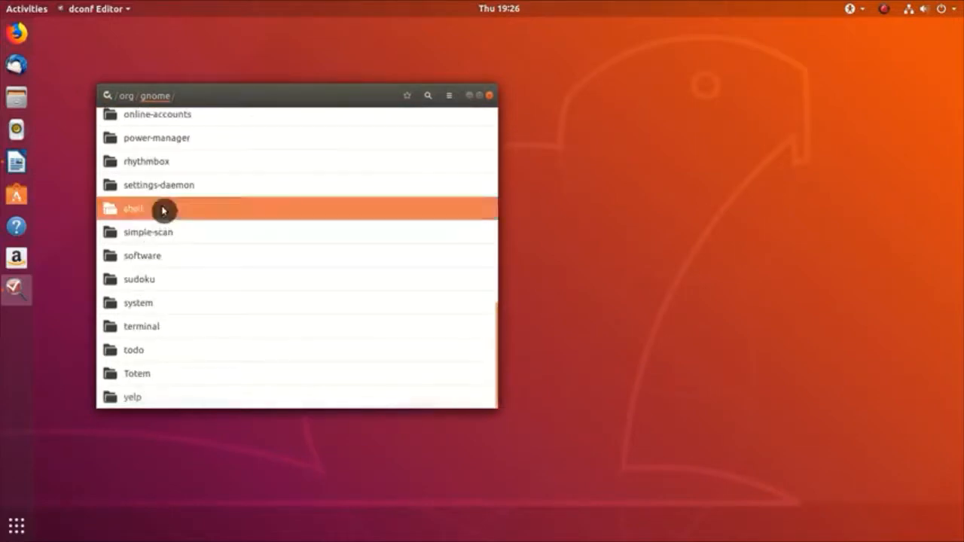
left_click(181, 149)
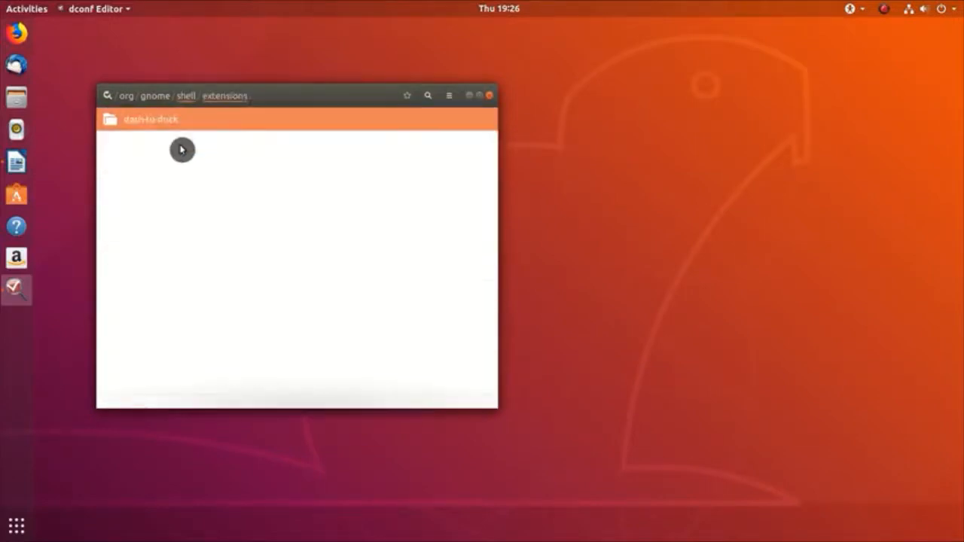
left_click(189, 121)
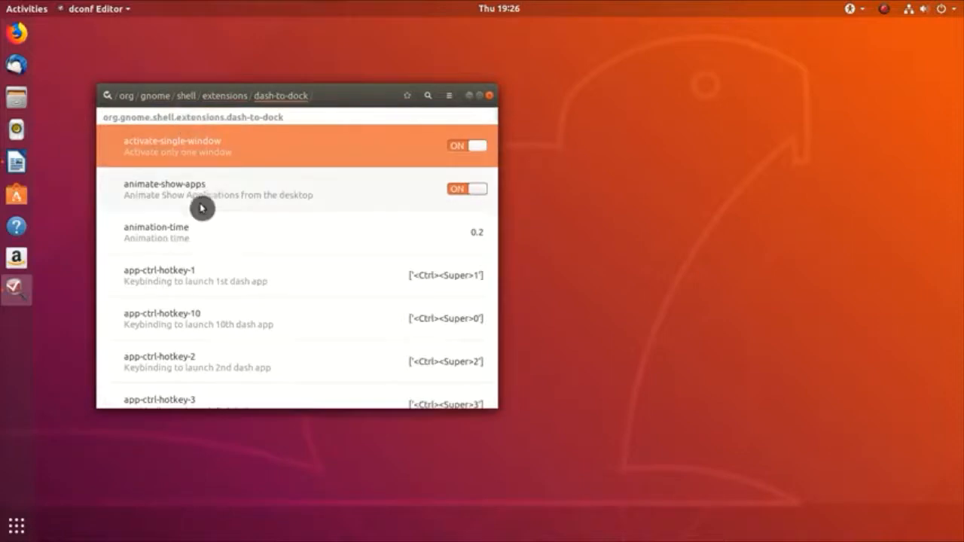
scroll(201, 208, "down", 20)
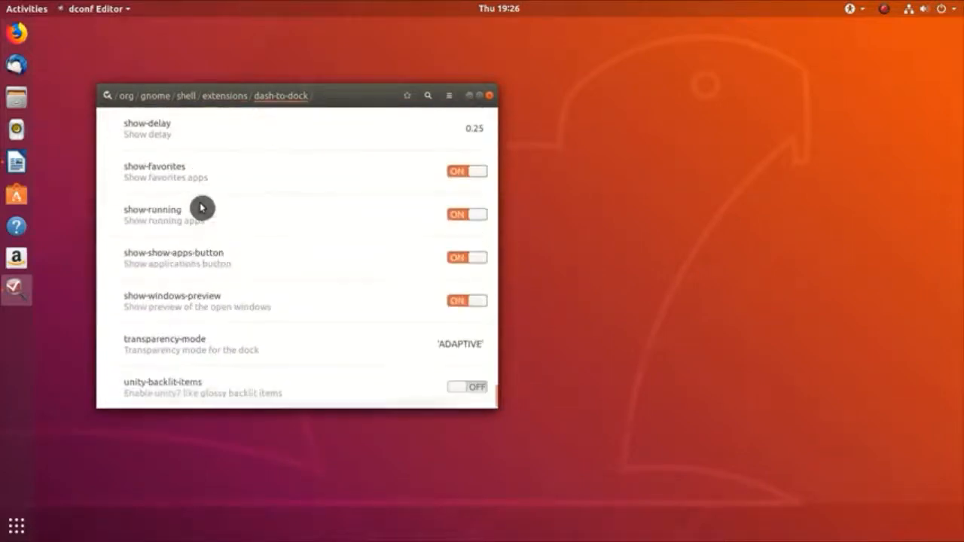
scroll(201, 208, "up", 15)
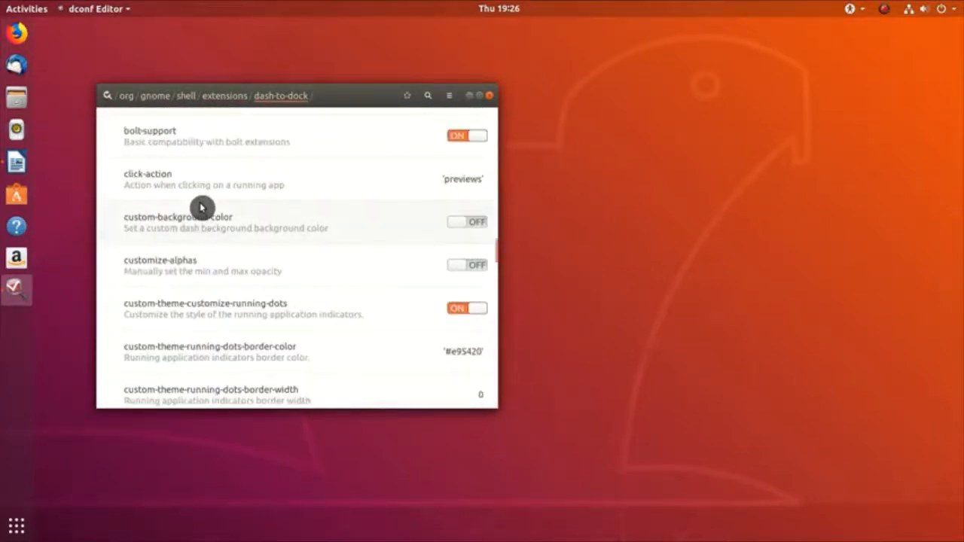
Step: Turn off the default for click-action and apply a custom 'minimize' value
left_click(205, 181)
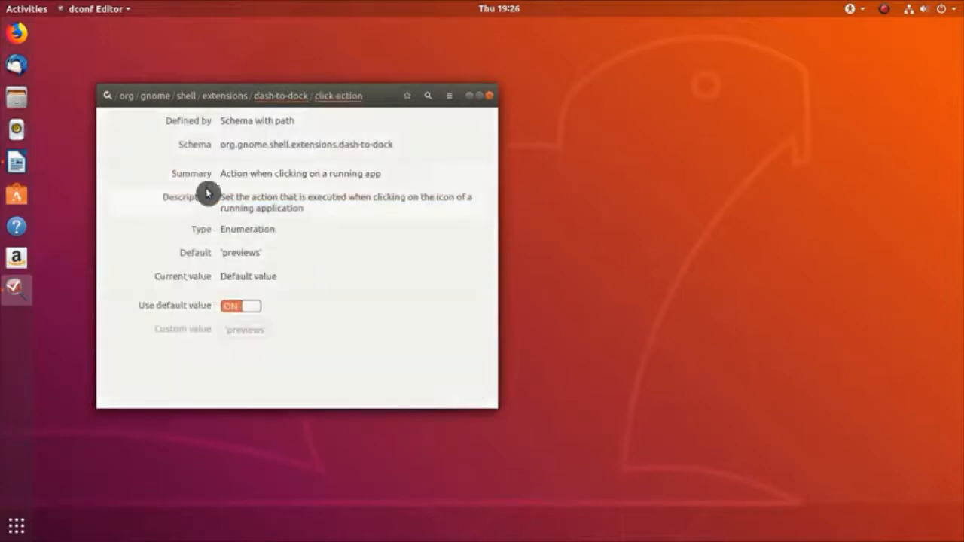
left_click(236, 307)
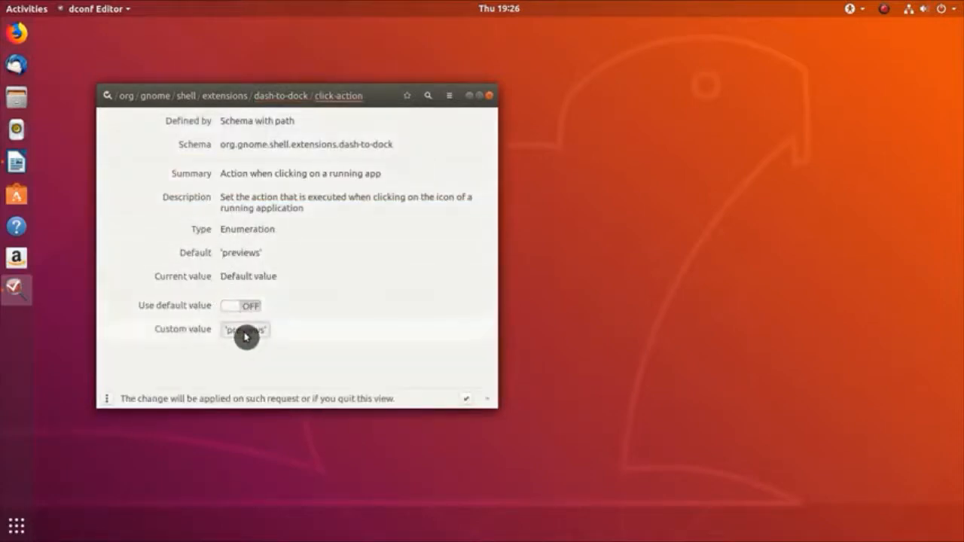
left_click(246, 332)
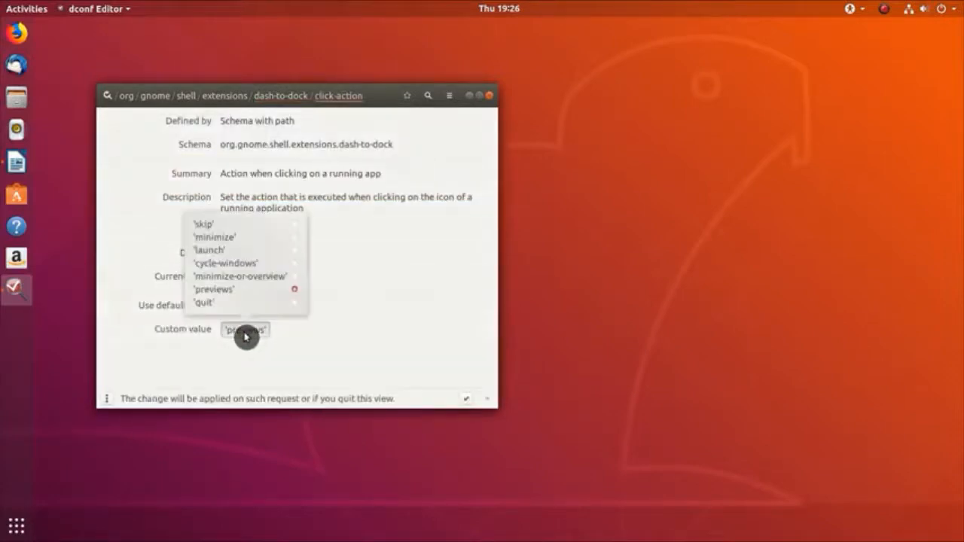
left_click(296, 243)
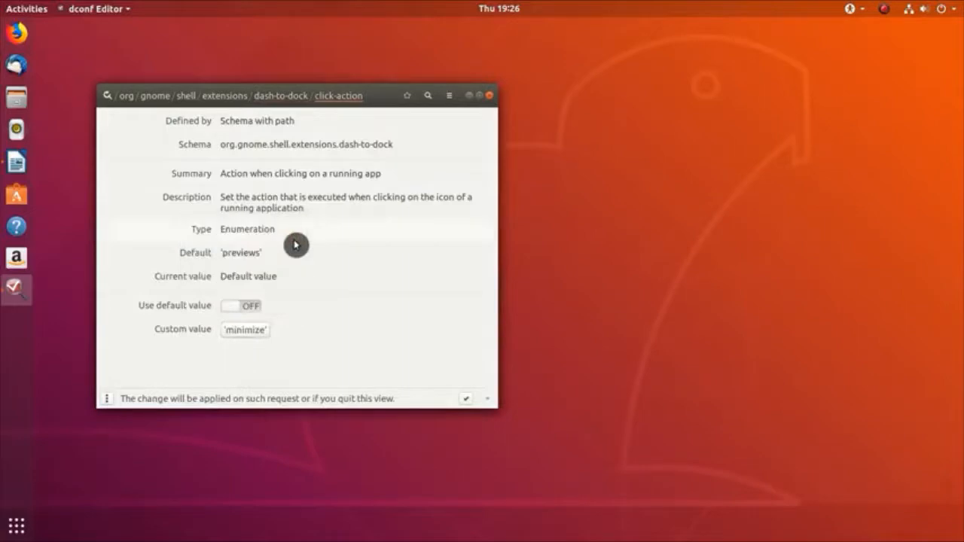
left_click(466, 401)
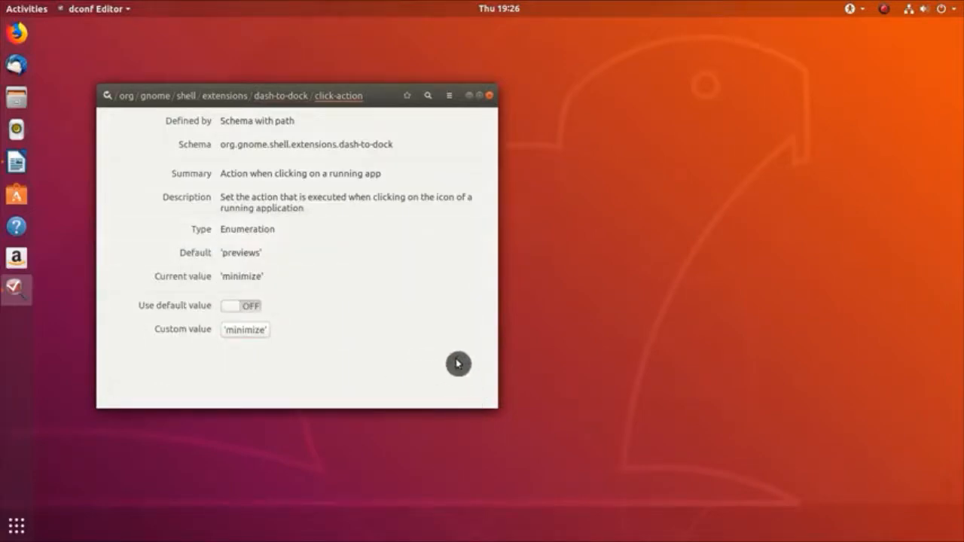
Step: Test that the dock icon now minimizes and restores the dconf Editor window
left_click(15, 293)
left_click(15, 294)
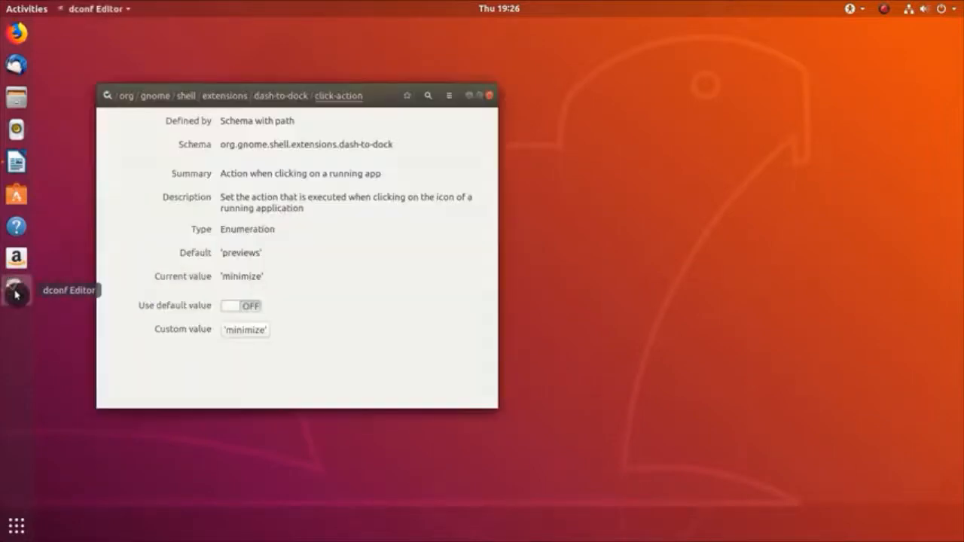
left_click(15, 294)
left_click(15, 293)
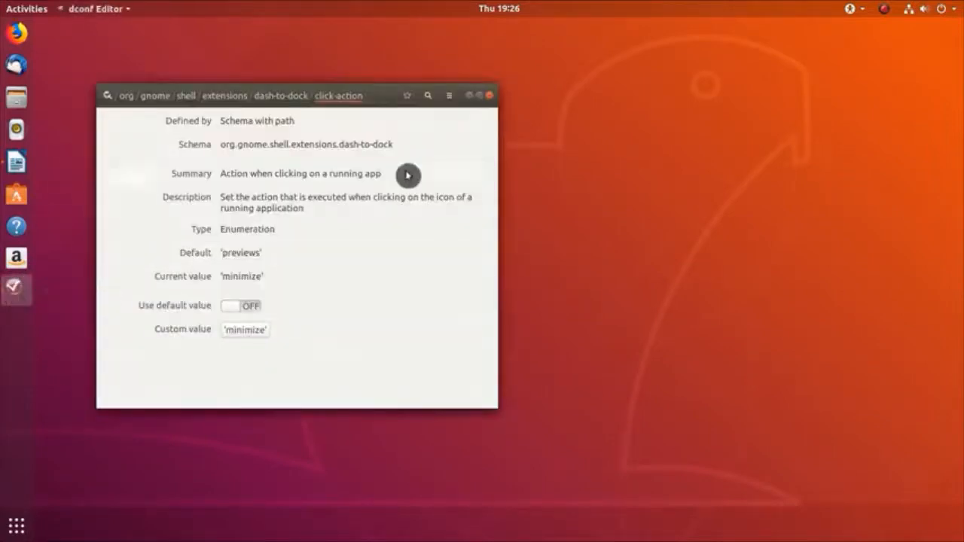
Step: Close the dconf Editor window
left_click(490, 100)
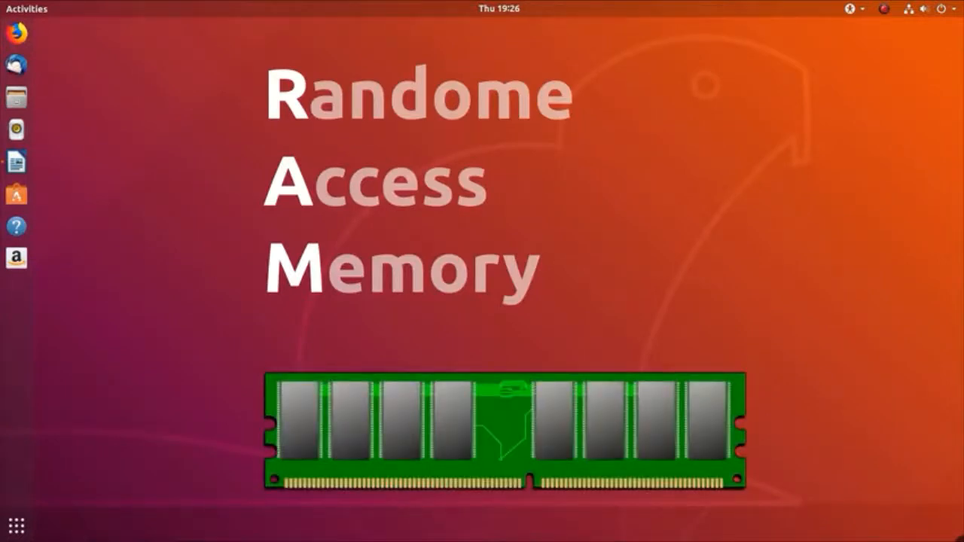
left_click(941, 8)
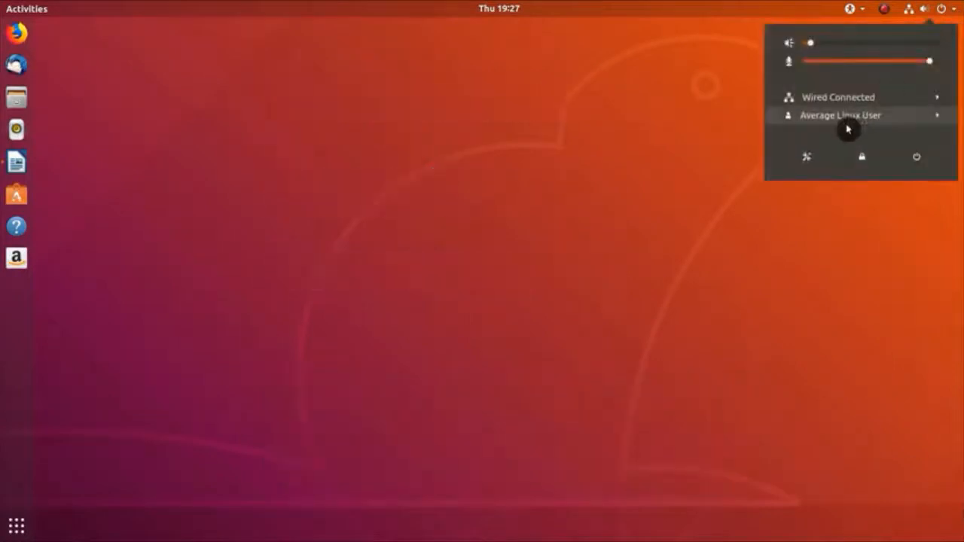
left_click(812, 160)
scroll(316, 415, "down", 2)
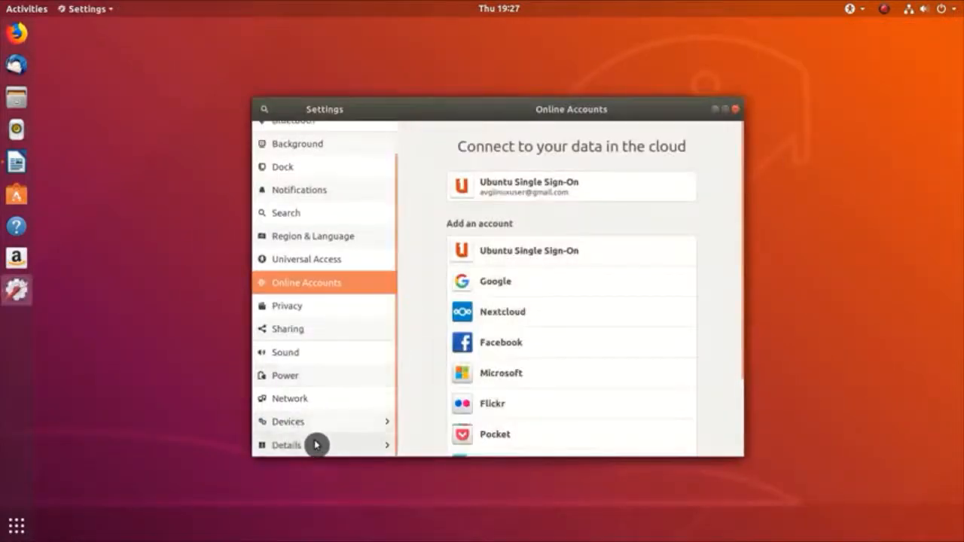
left_click(317, 445)
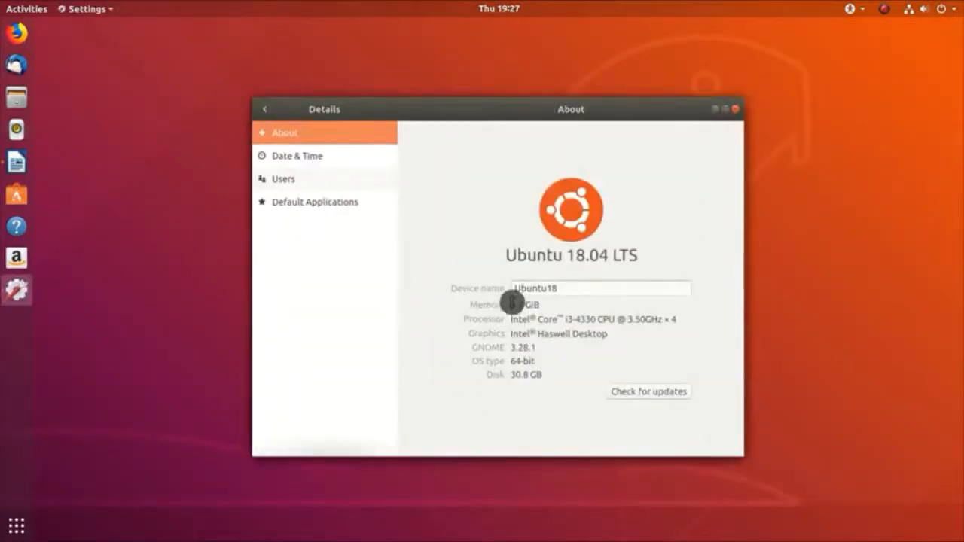
left_click_drag(511, 304, 545, 304)
left_click(736, 109)
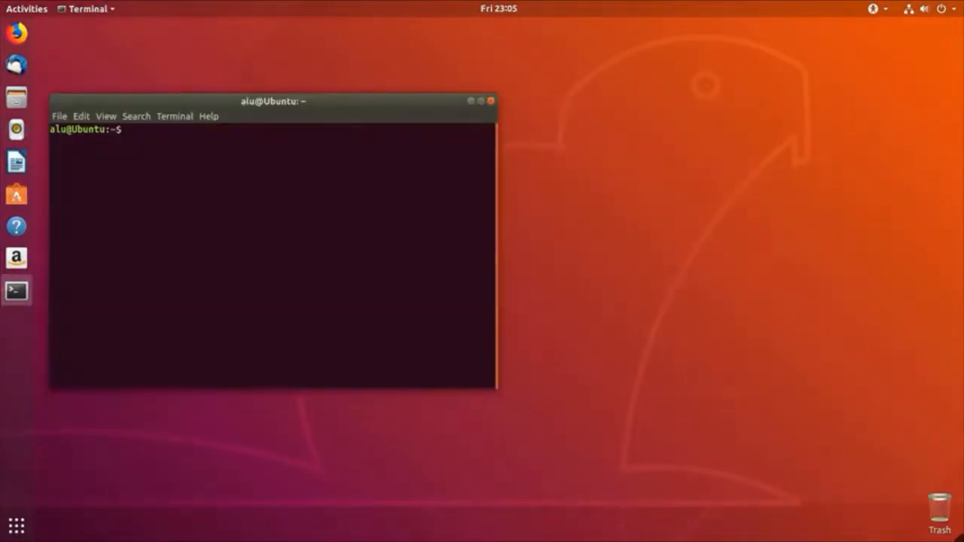
Step: Show /proc/sys/vm/swappiness (60), then open /etc/sysctl.conf in gedit via admin://
type("cat /")
type("proc/")
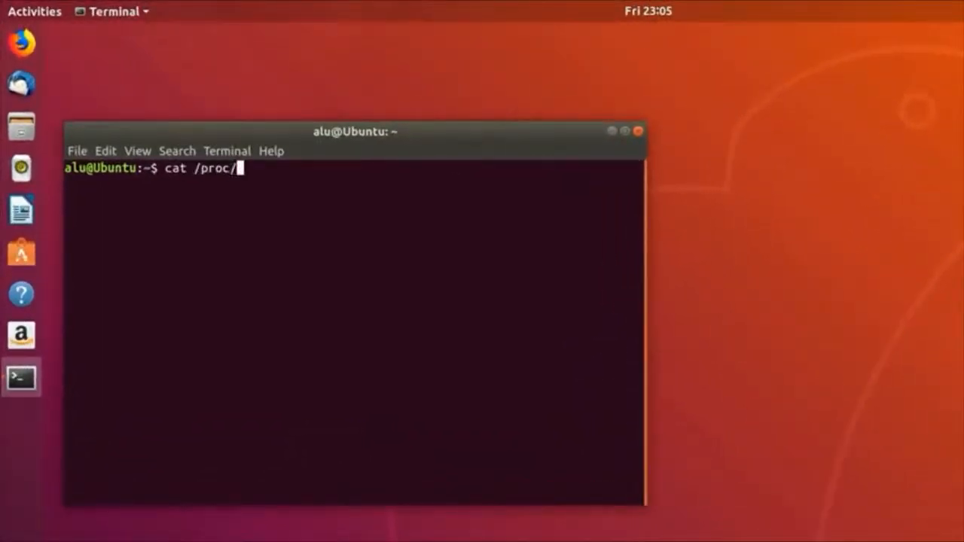
type("sys/v")
key("Tab")
type("swa")
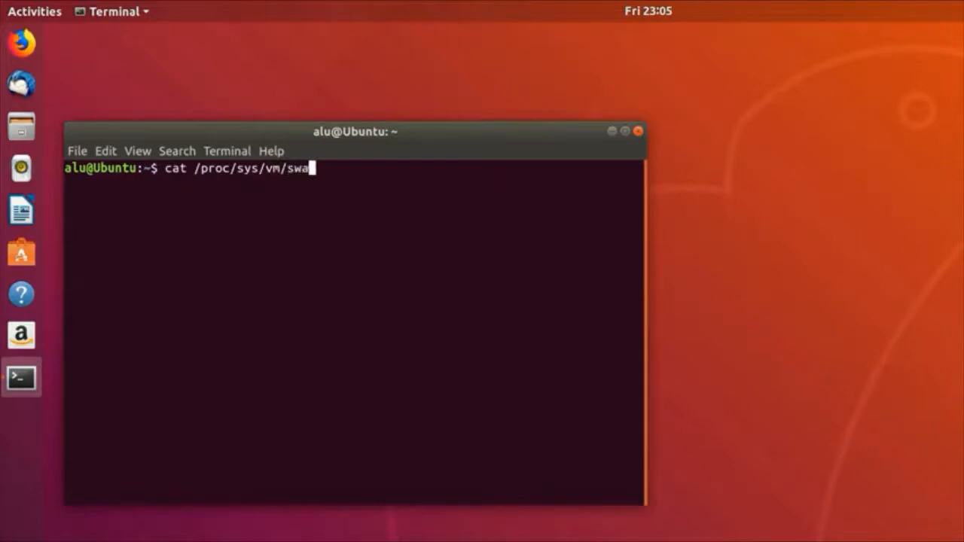
key("Tab")
key("Return")
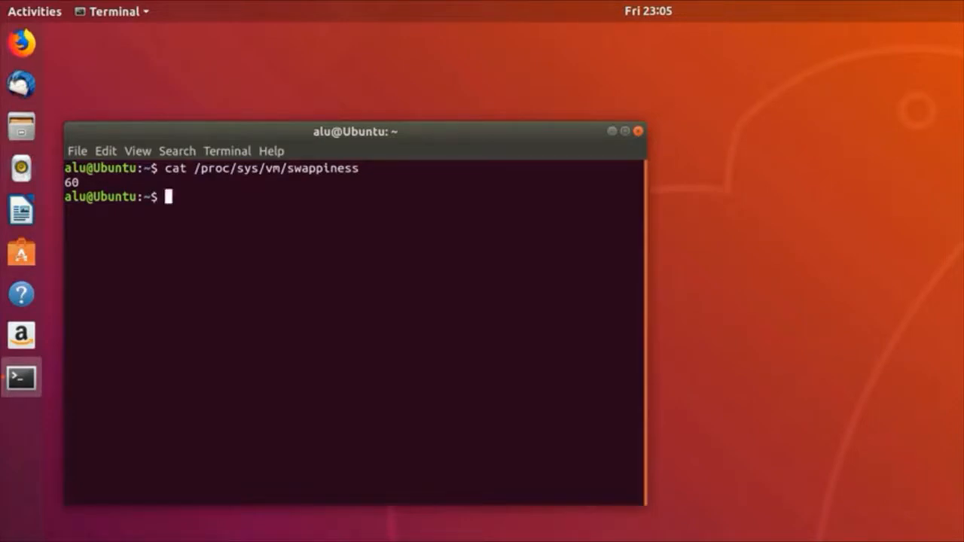
type("gedit a")
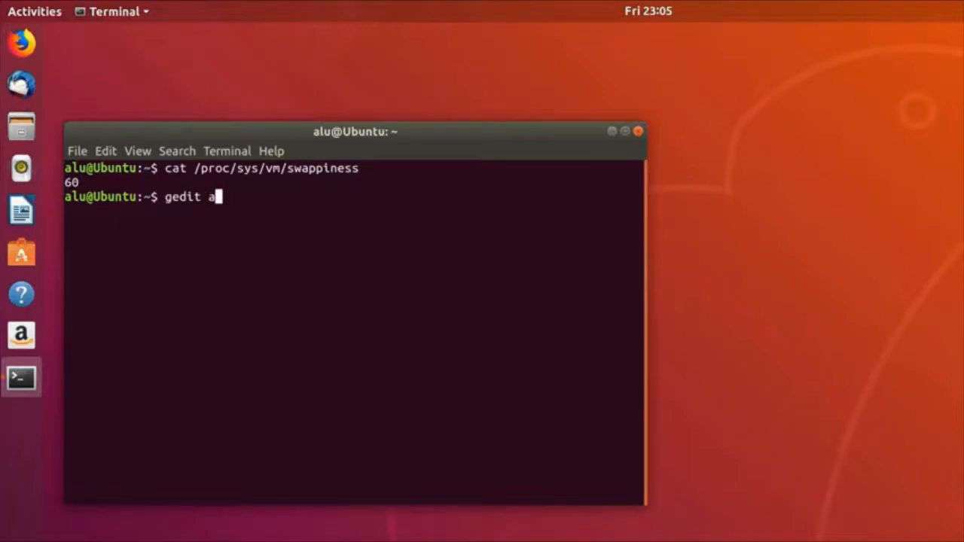
type("dmin:/")
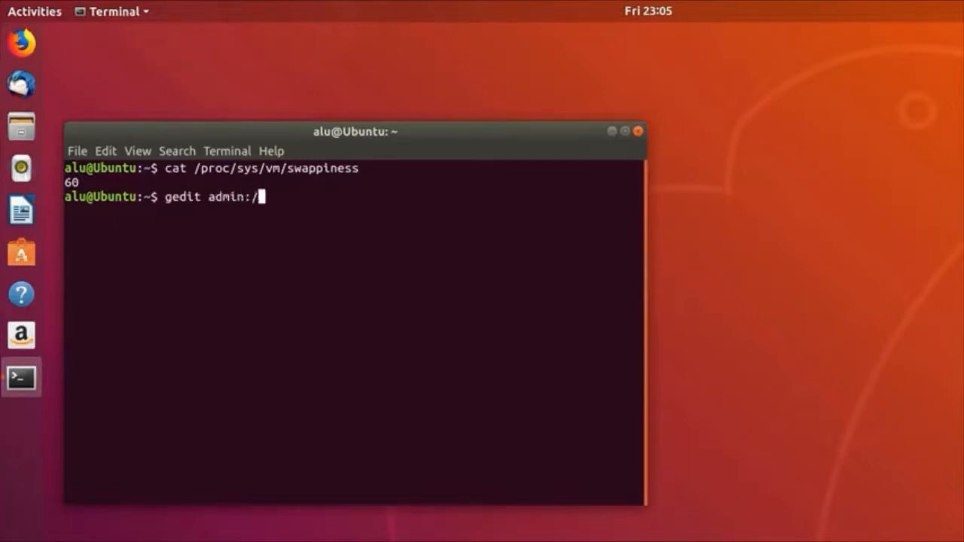
type("//etc/")
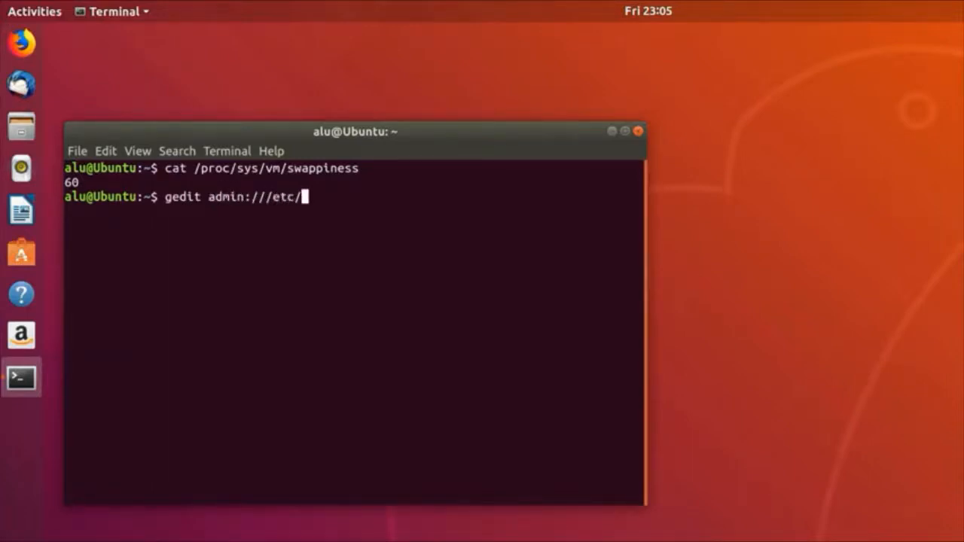
type("sysctl.conf")
key("Return")
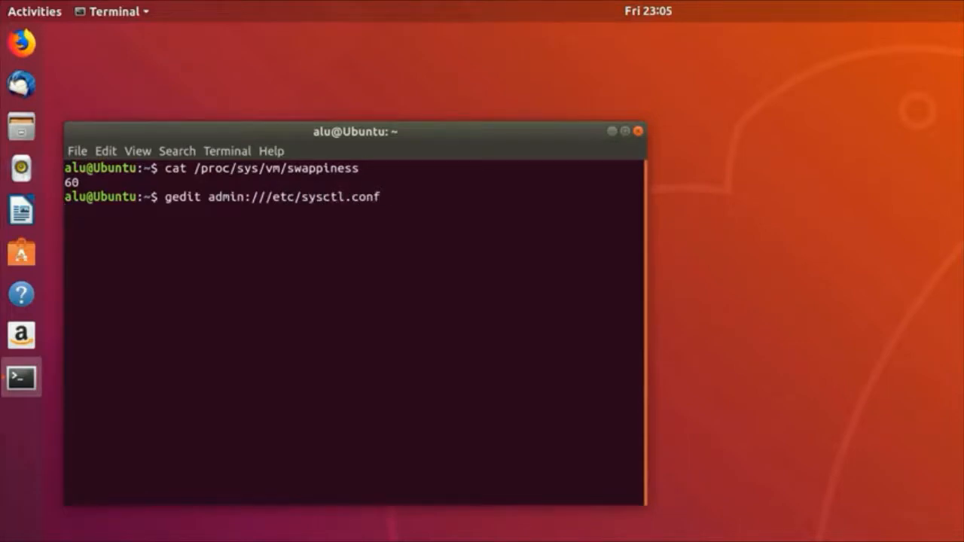
Step: Authenticate with the password and append a vm.swappiness=10 line to sysctl.conf
type("************")
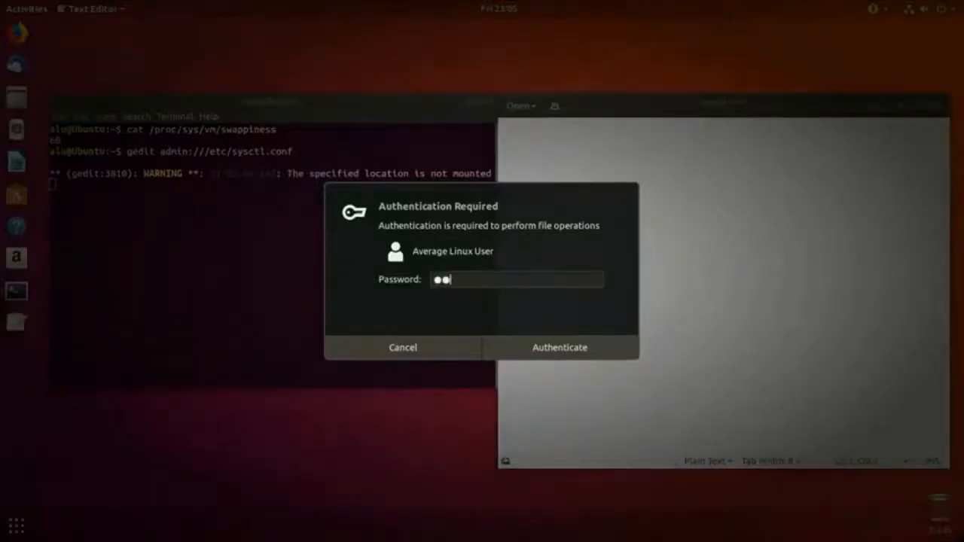
key("Return")
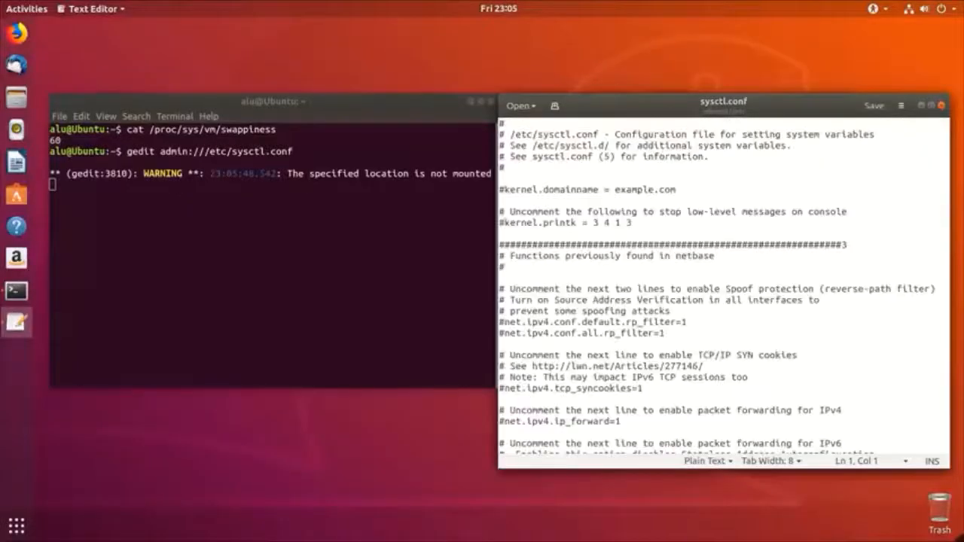
left_click(760, 308)
scroll(754, 317, "down", 10)
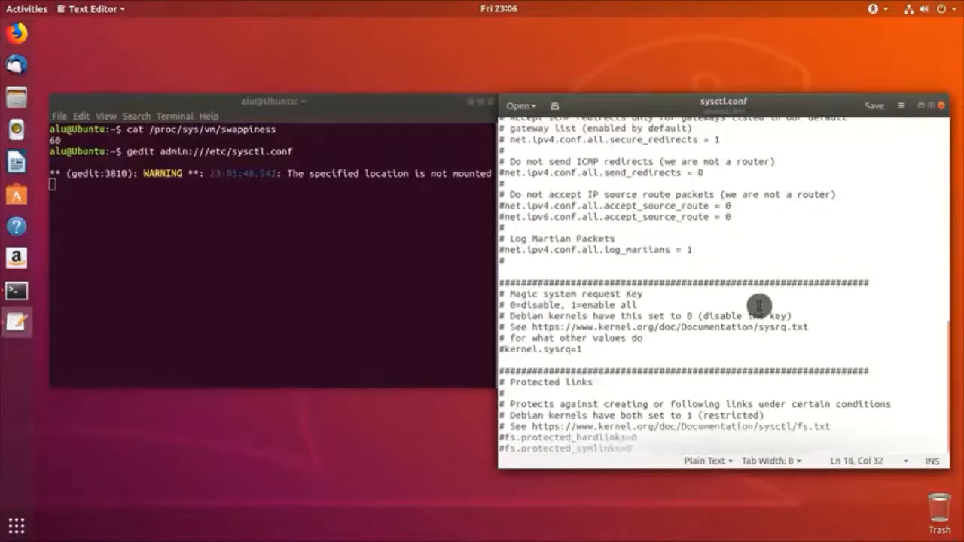
left_click(680, 445)
key("Return")
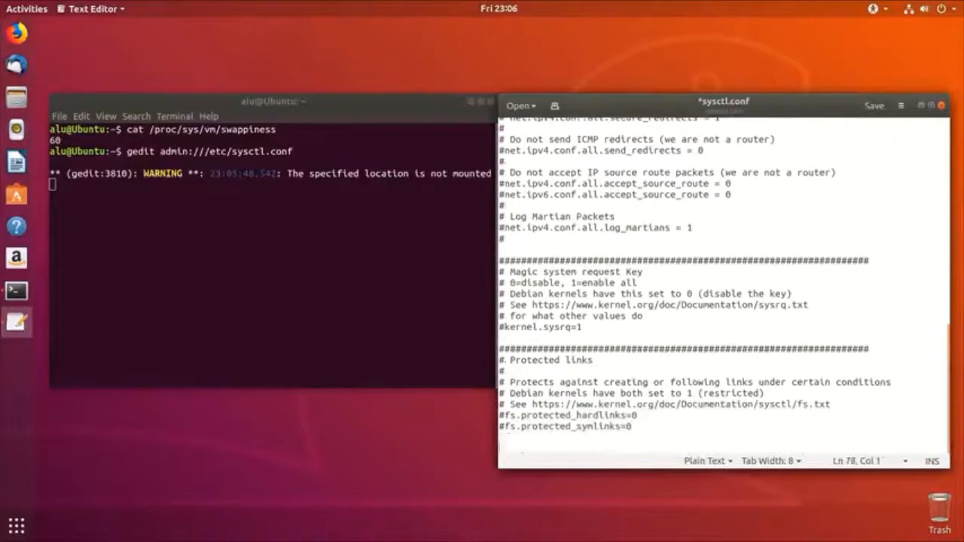
key("Return")
type("vm.sw")
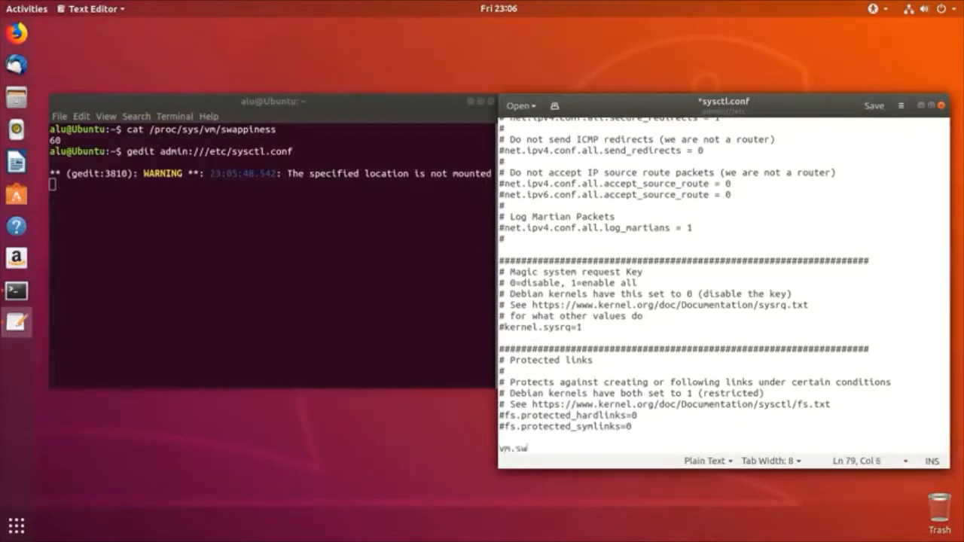
type("appiness=10")
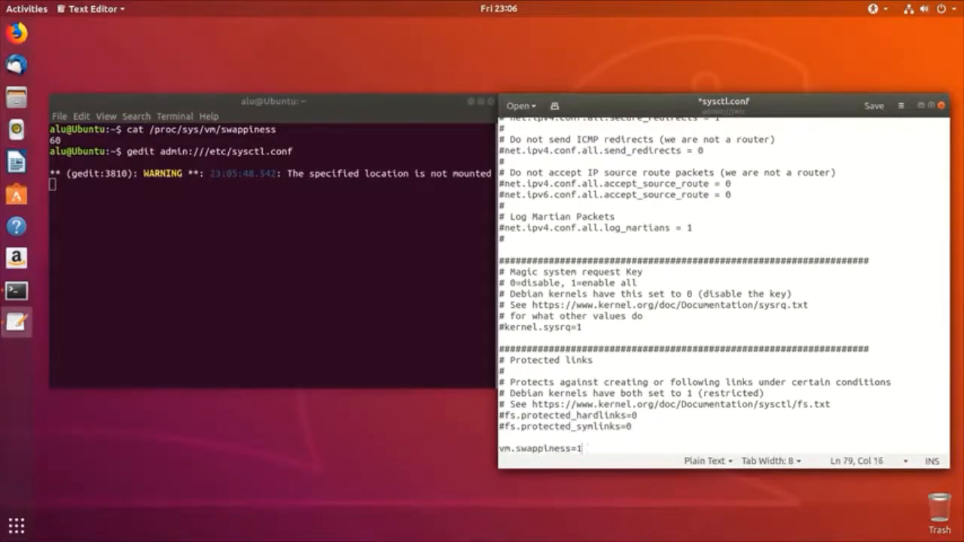
key("Return")
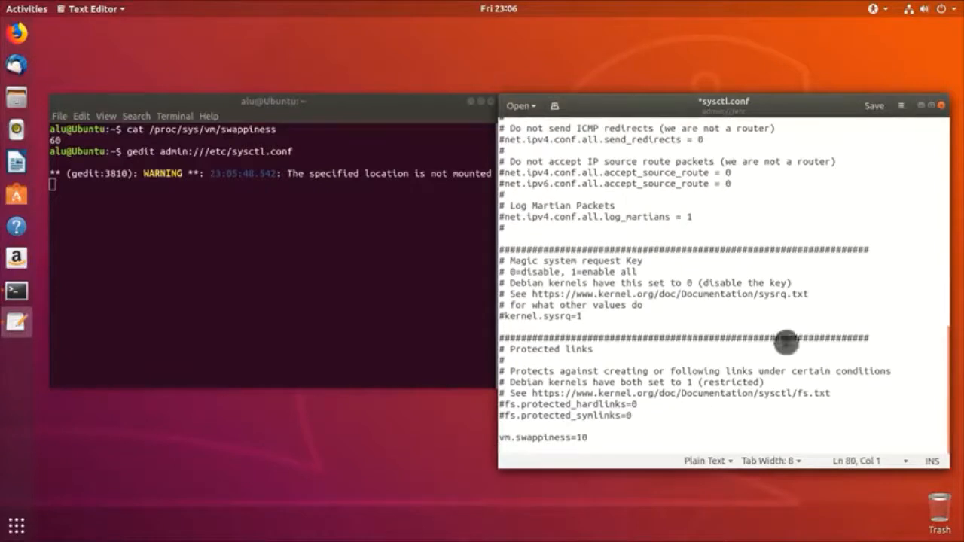
Step: Save sysctl.conf and close gedit and the terminal
left_click(877, 111)
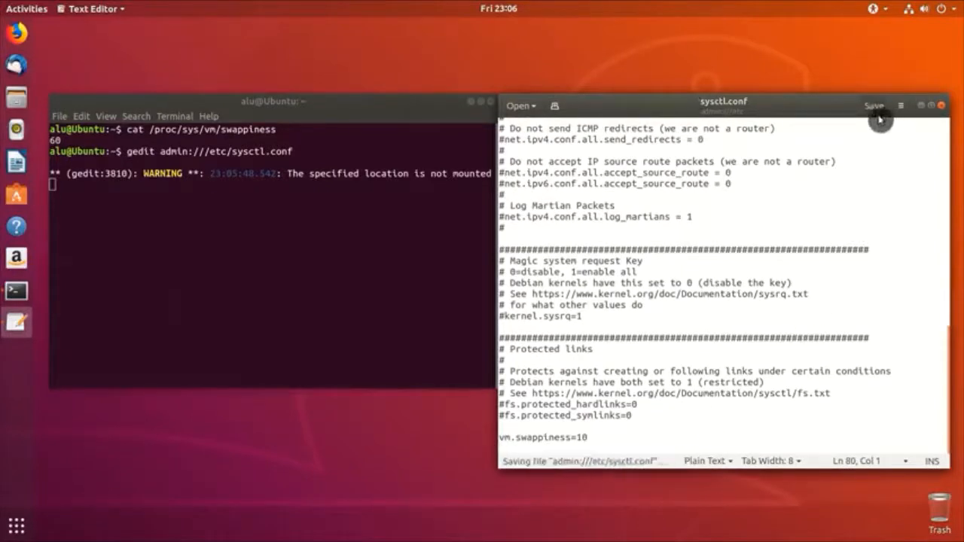
left_click(941, 105)
left_click(491, 110)
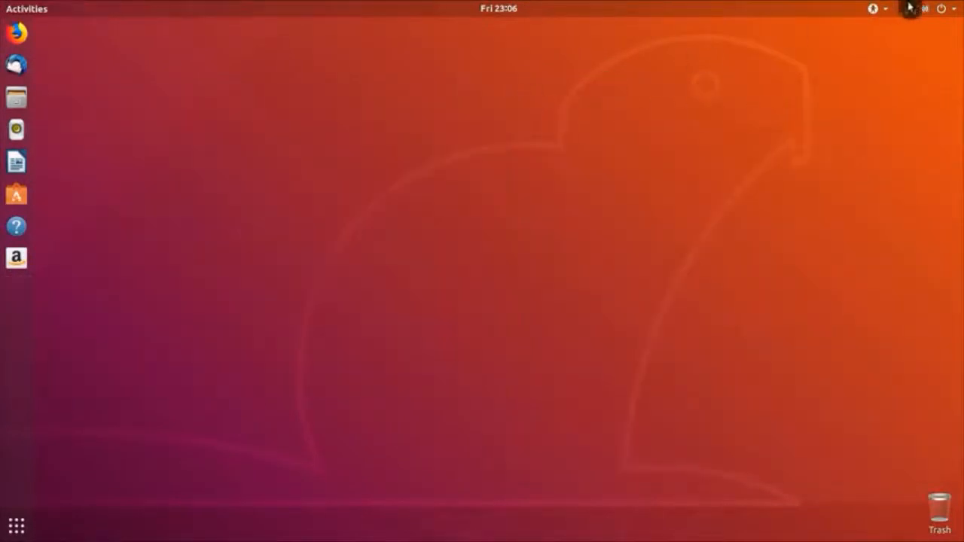
Step: Restart the computer from the system menu's power-off options
left_click(944, 8)
left_click(915, 142)
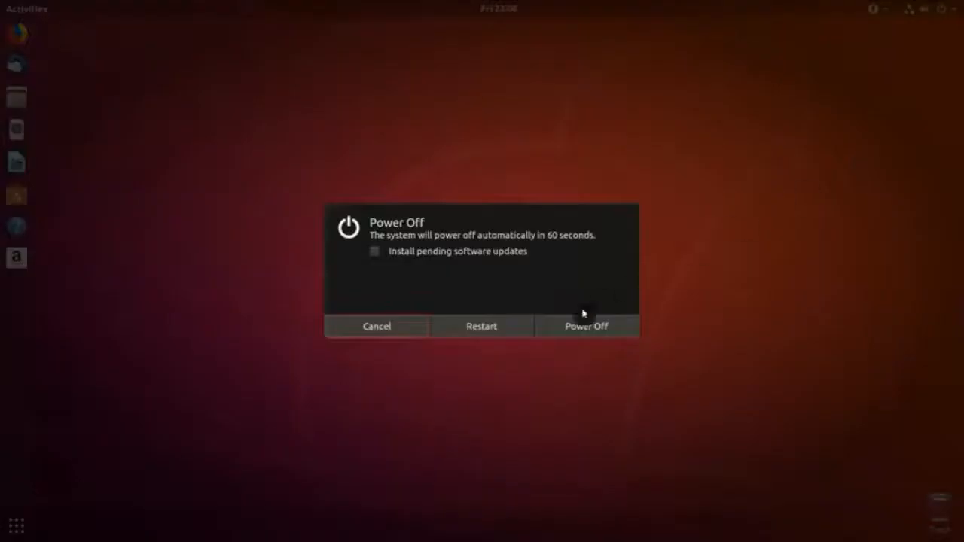
left_click(490, 327)
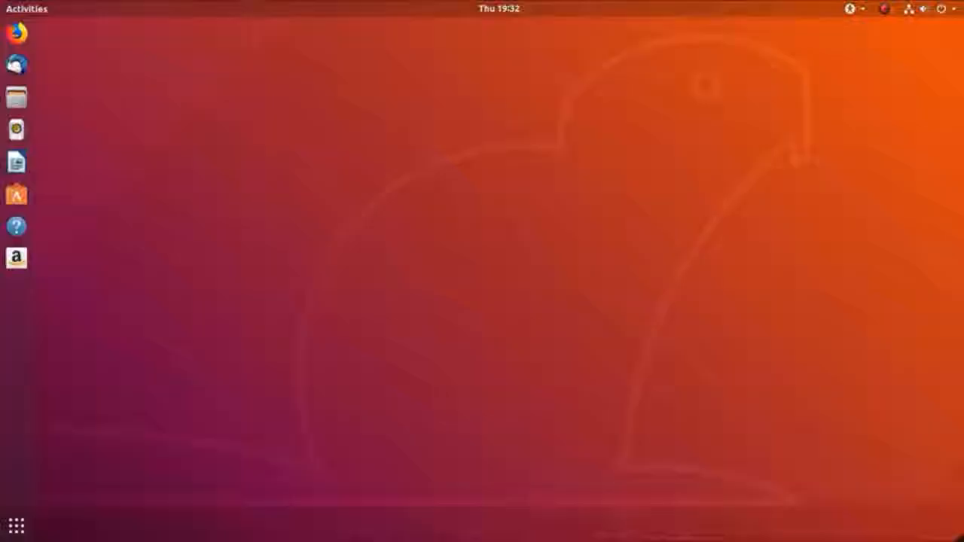
Step: Re-run the swappiness check showing 10, then search the applications overview for 'disk'
key("ctrl+alt+t")
key("Up")
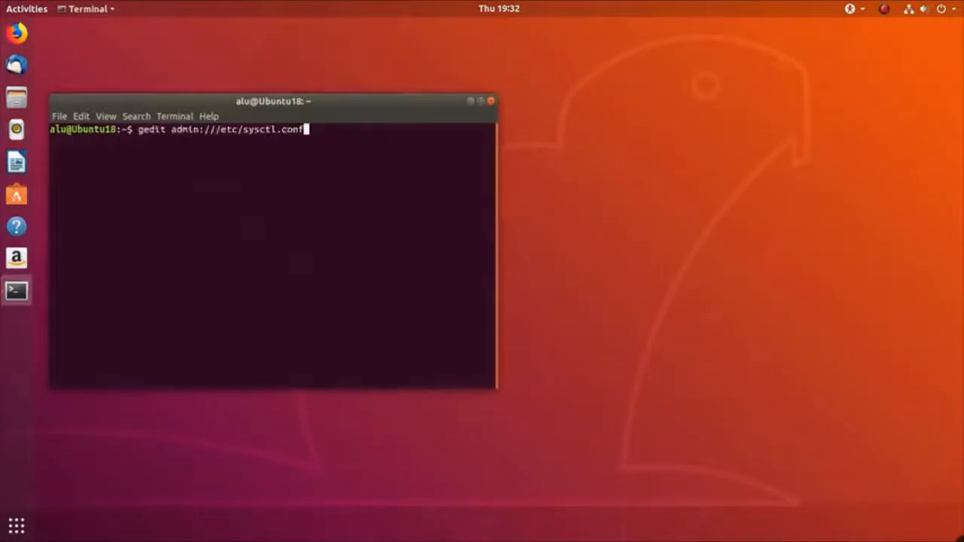
key("Up")
key("Return")
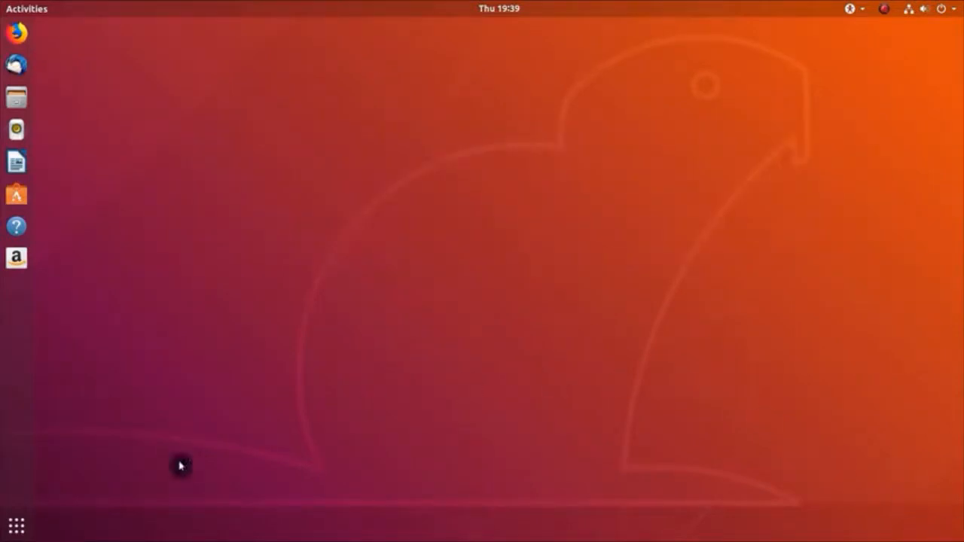
left_click(15, 525)
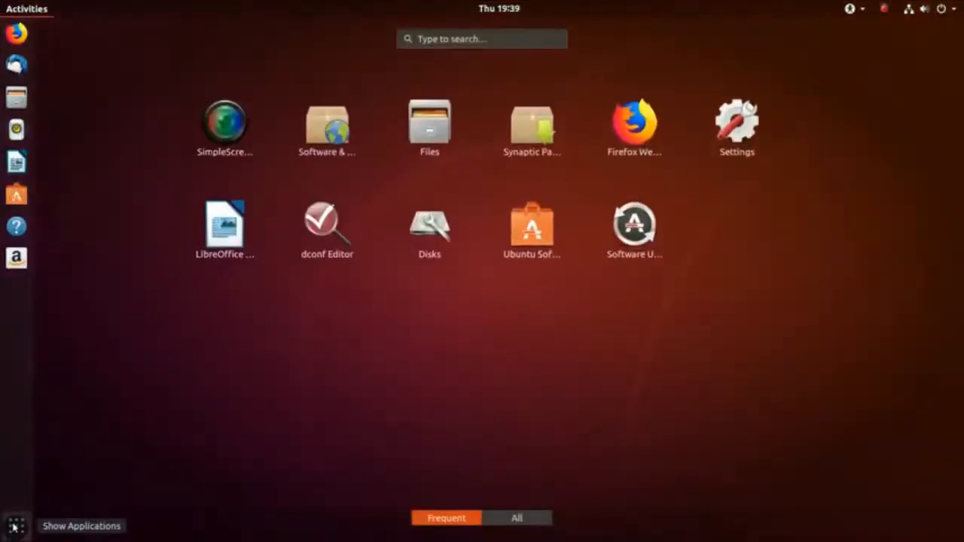
type("disk")
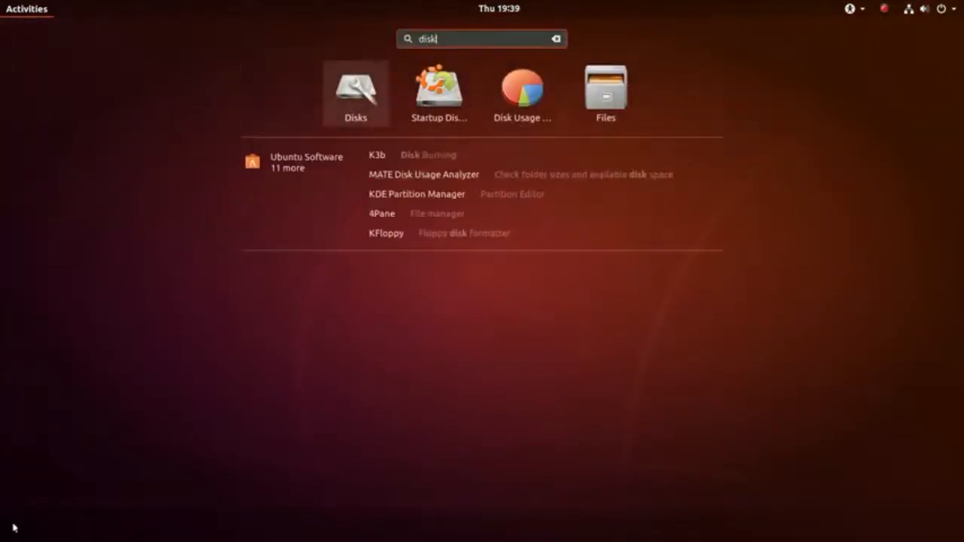
Step: Enable write cache for the 120 GB INTEL SSDSC2BW120A4 in Disks Drive Settings, authenticating with the password
left_click(356, 93)
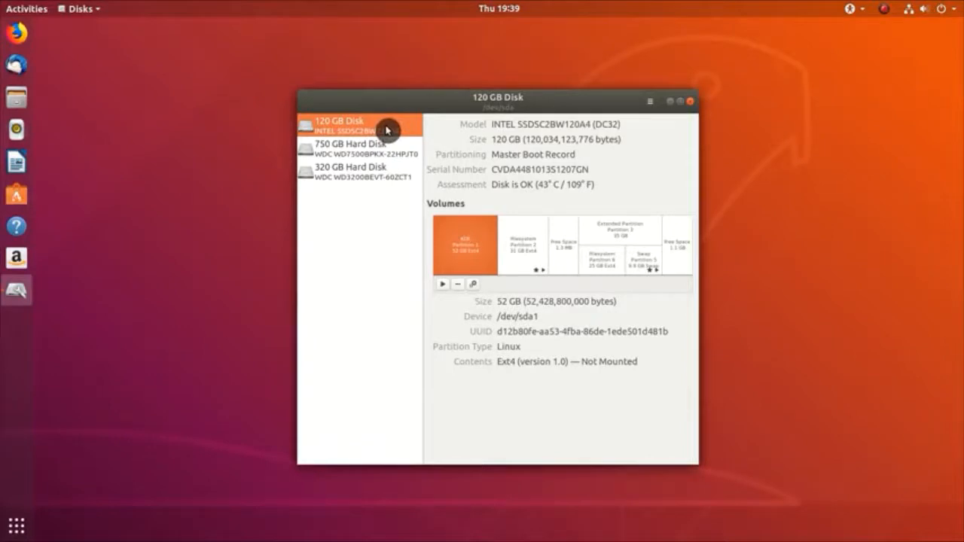
left_click(650, 102)
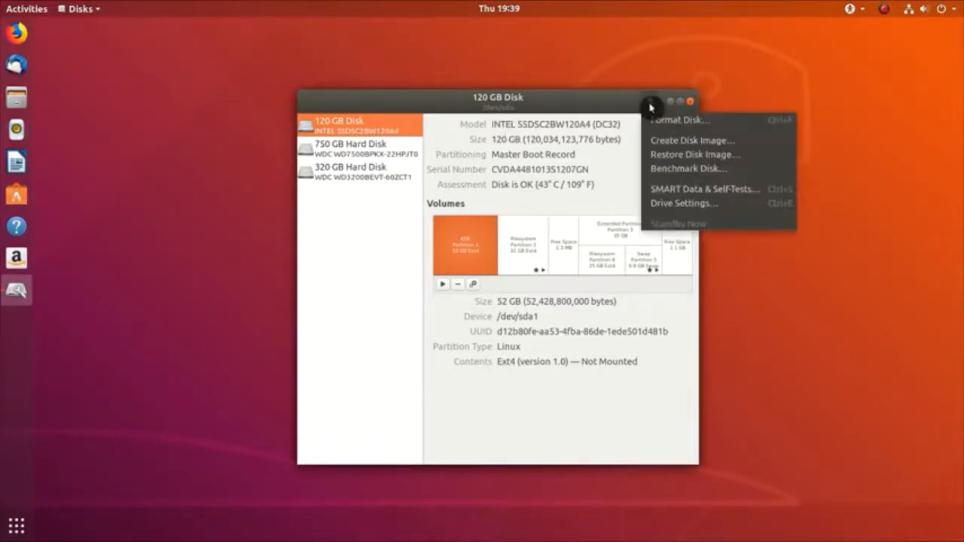
left_click(684, 204)
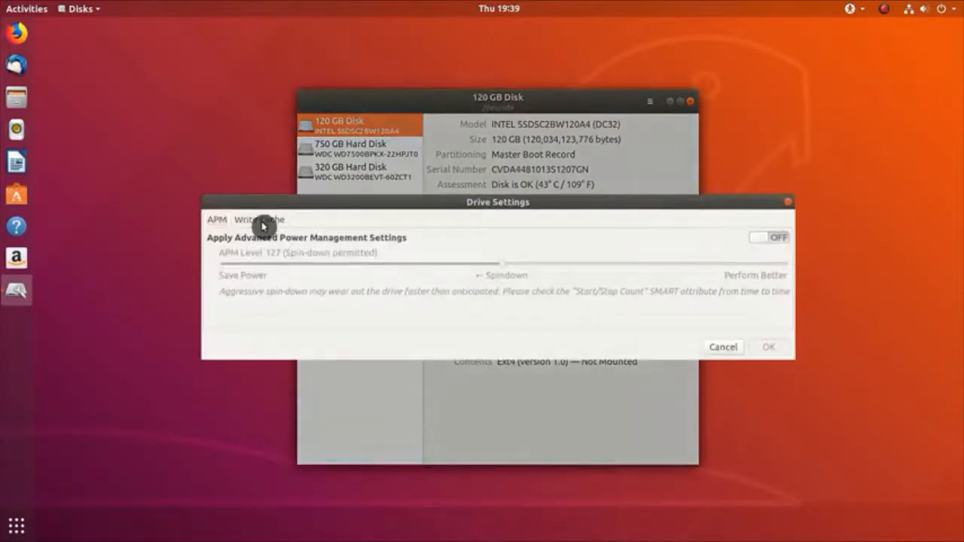
left_click(260, 221)
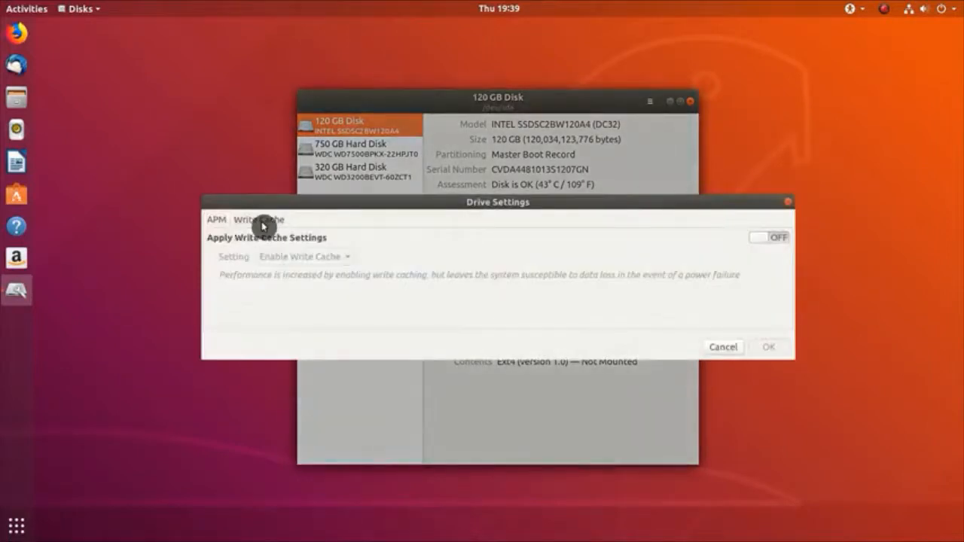
left_click(776, 240)
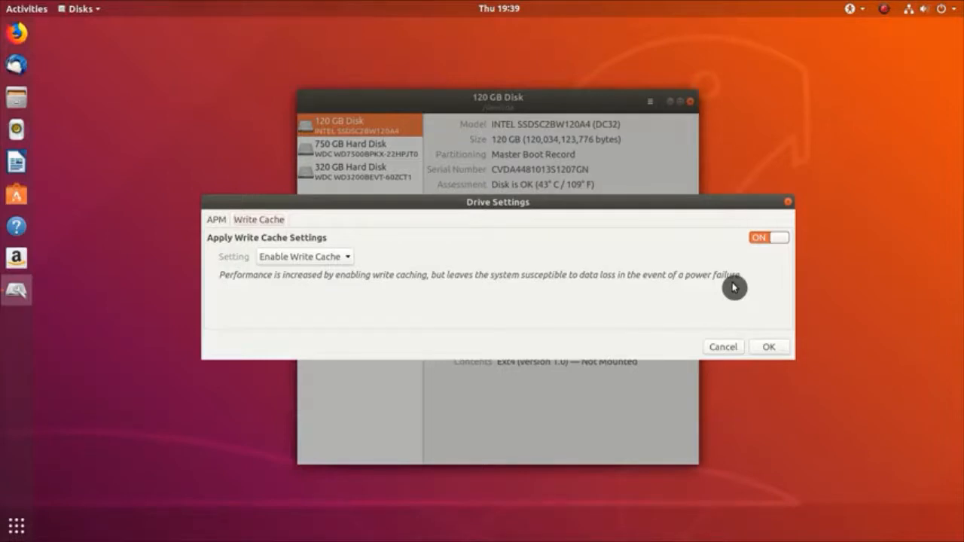
left_click(770, 348)
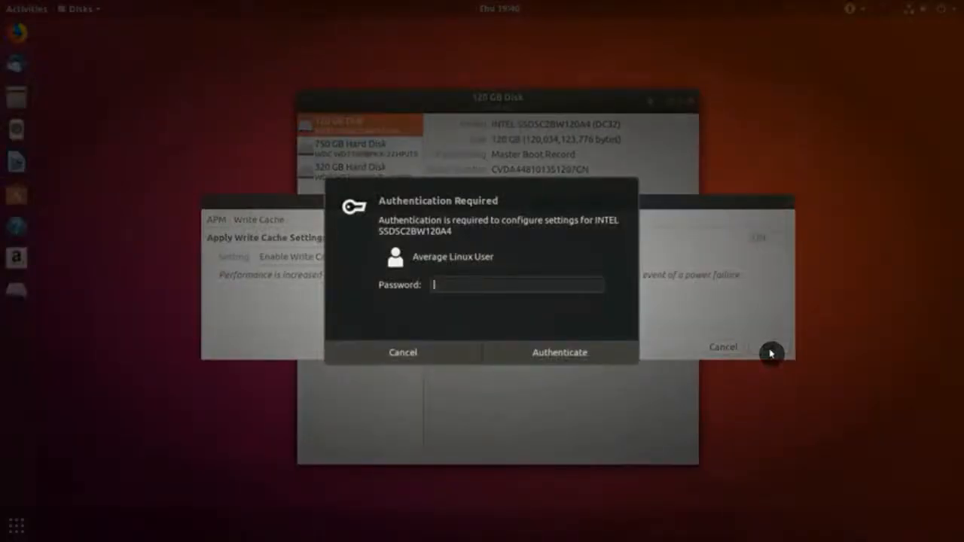
type("••••••••••••")
key("Return")
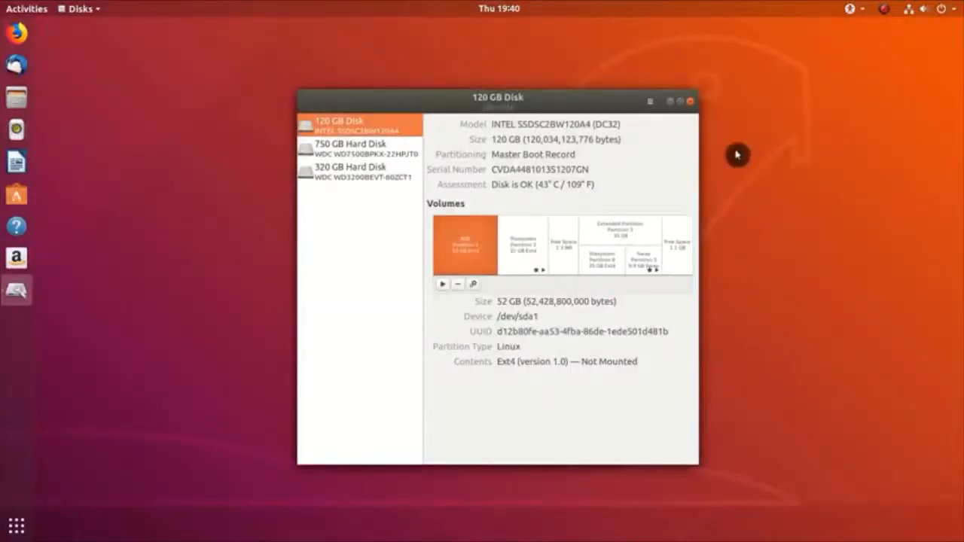
Step: Close Disks, confirm 'systemctl status fstrim' shows vendor preset enabled, then close the terminal
left_click(692, 110)
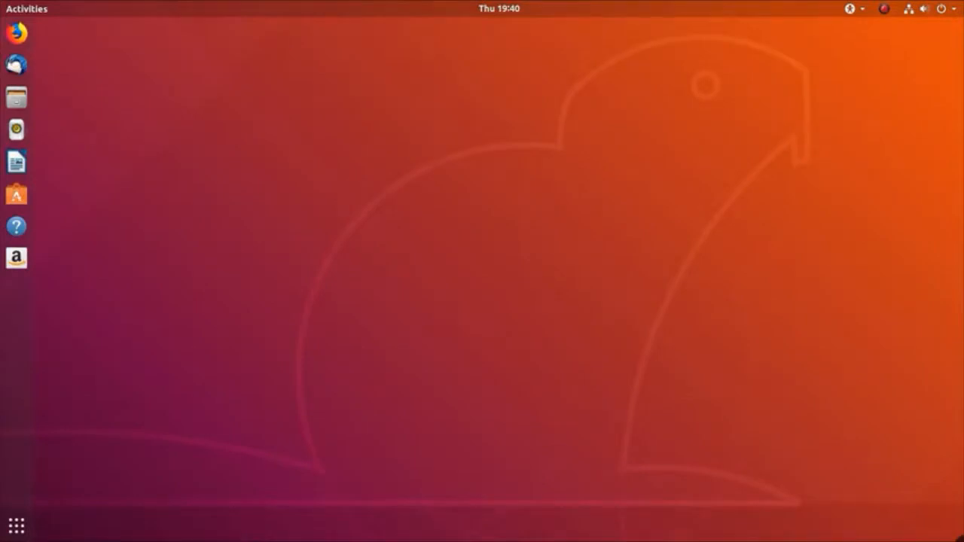
key("ctrl+alt+t")
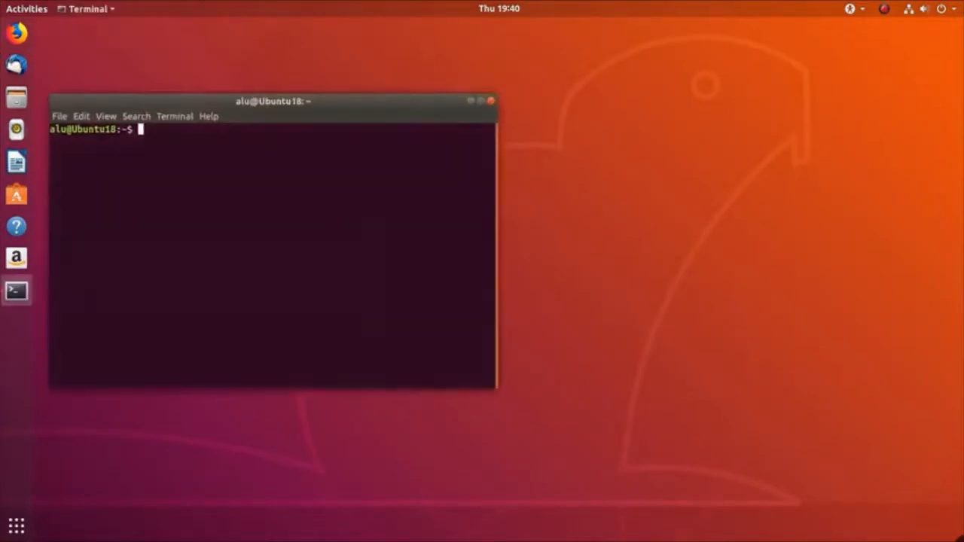
type("system")
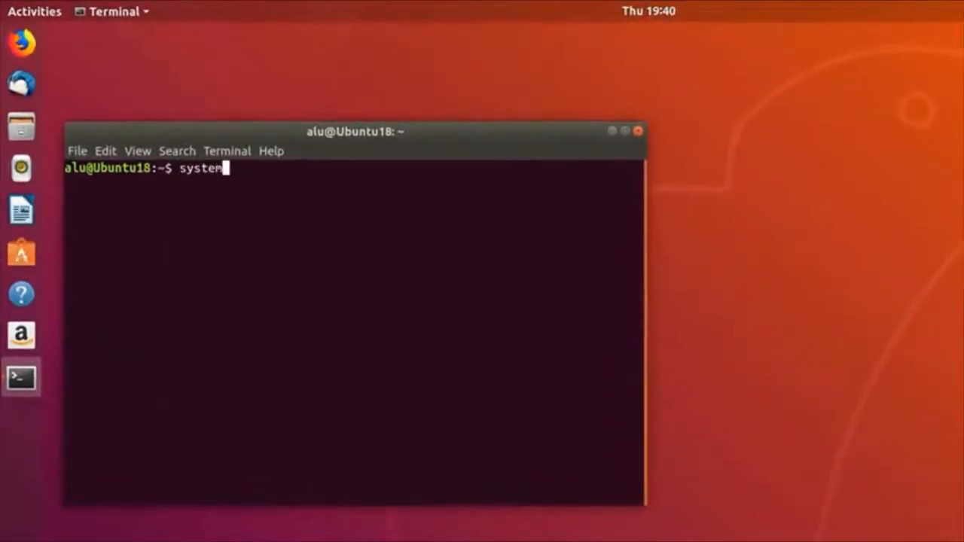
type("ctl statu")
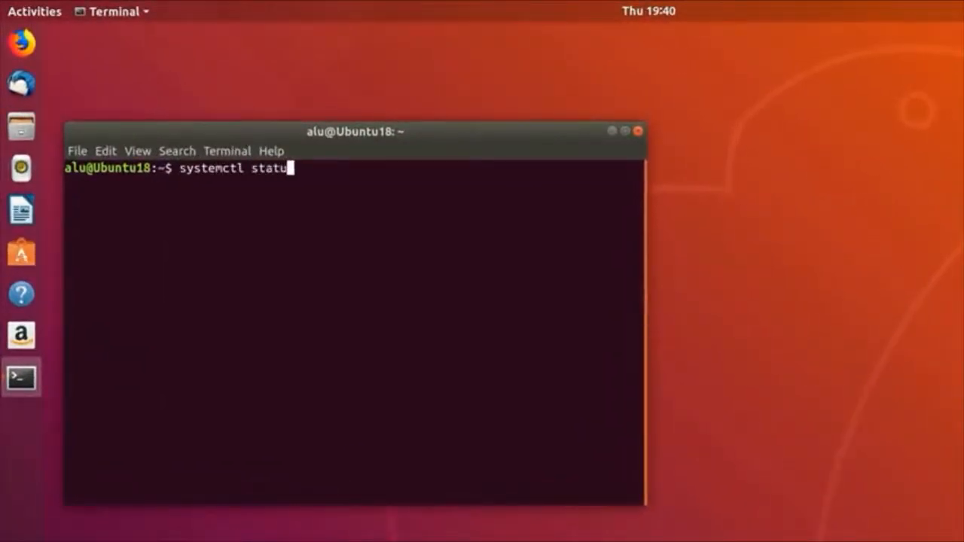
type("s fstrim")
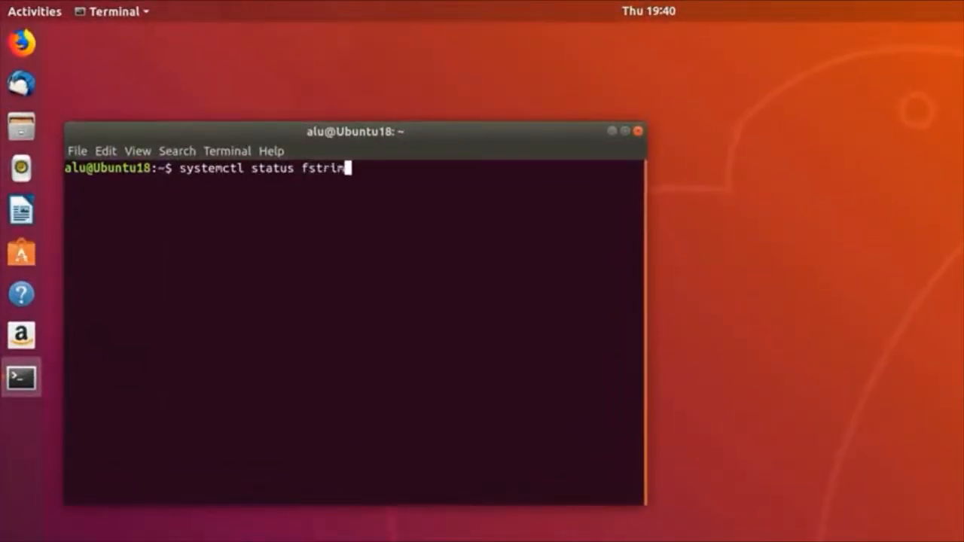
key("Return")
left_click_drag(646, 505, 746, 541)
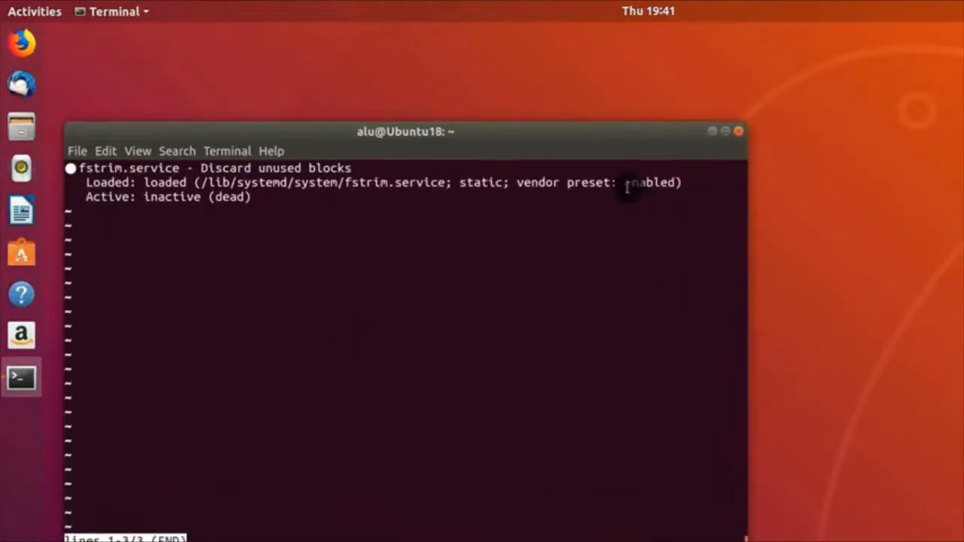
left_click_drag(625, 183, 683, 182)
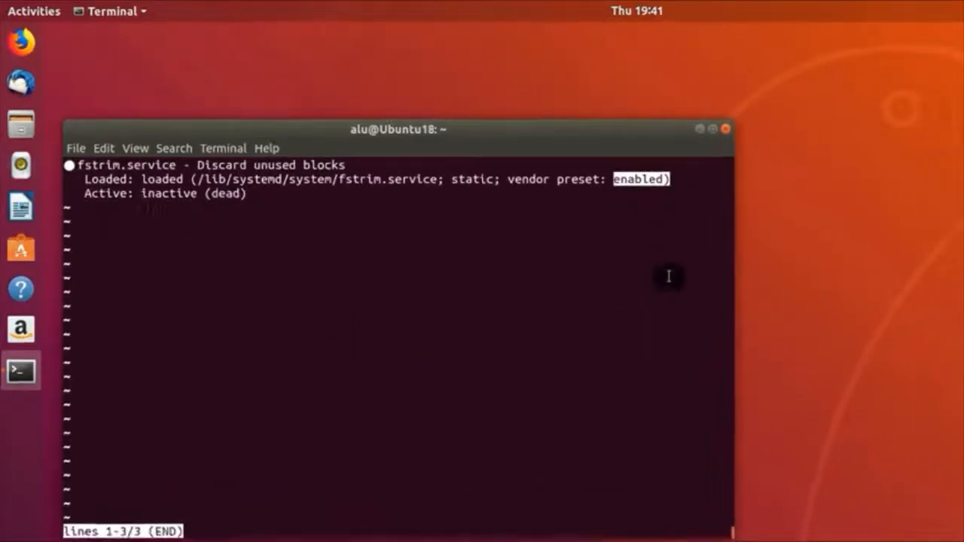
key("q")
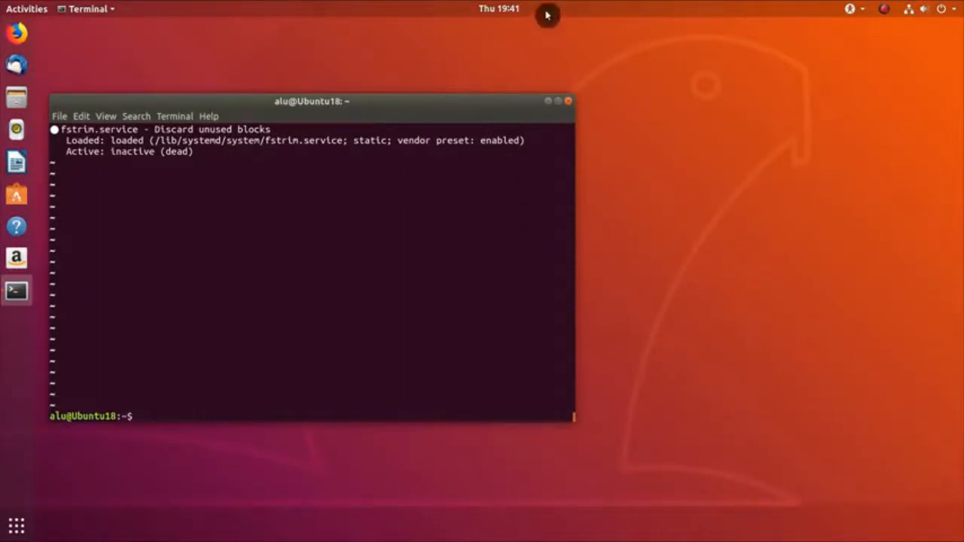
left_click(570, 103)
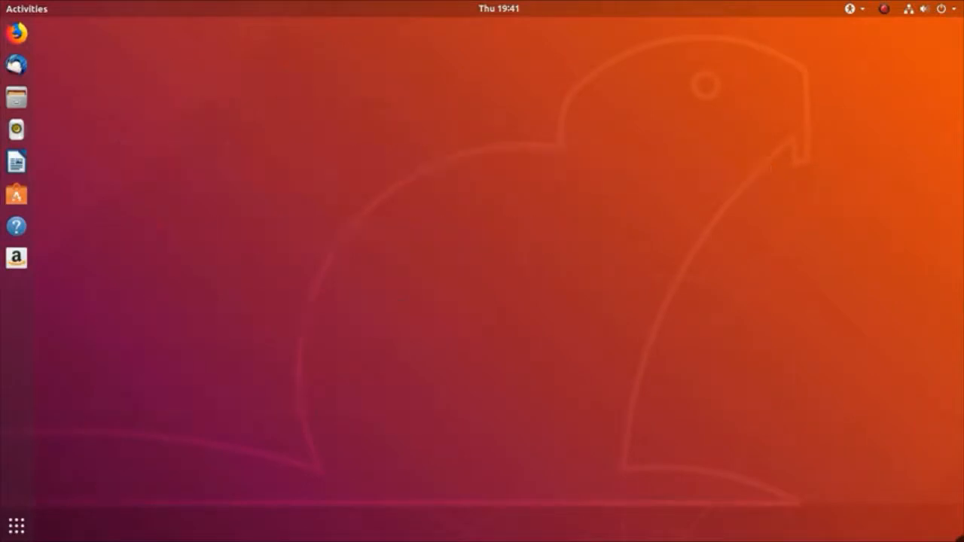
Step: Open /etc/fstab in gedit with admin rights, authenticating with the password
key("ctrl+alt+t")
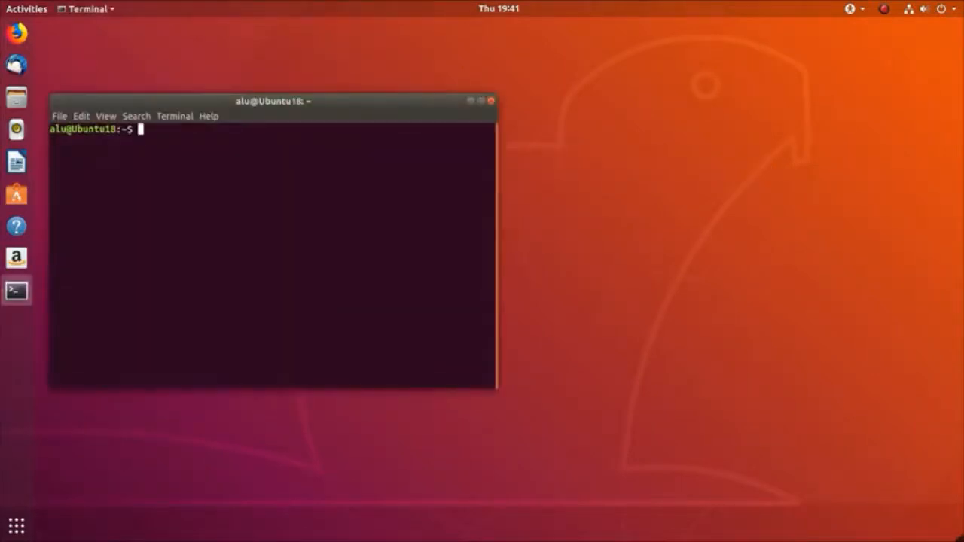
type("gedit admin:///etc")
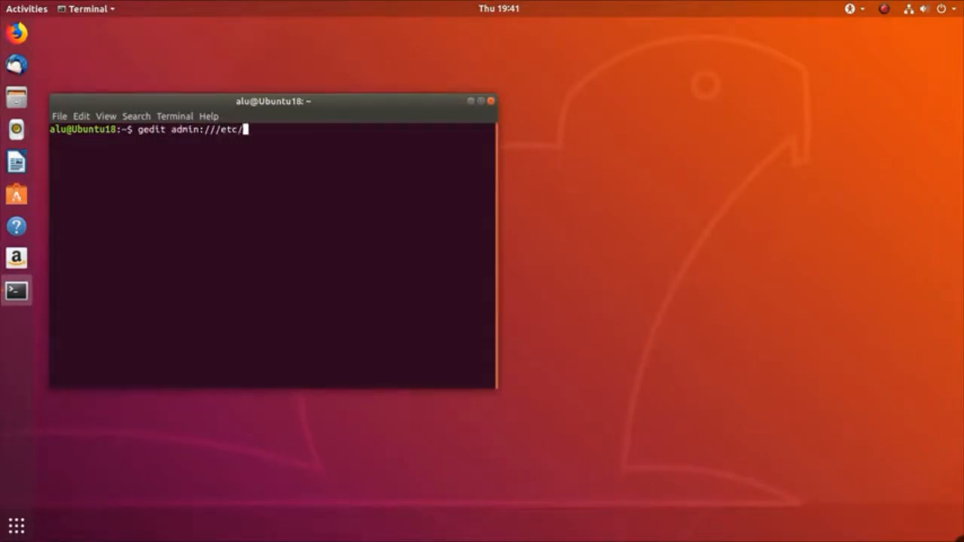
type("/fstab")
key("Return")
type("********")
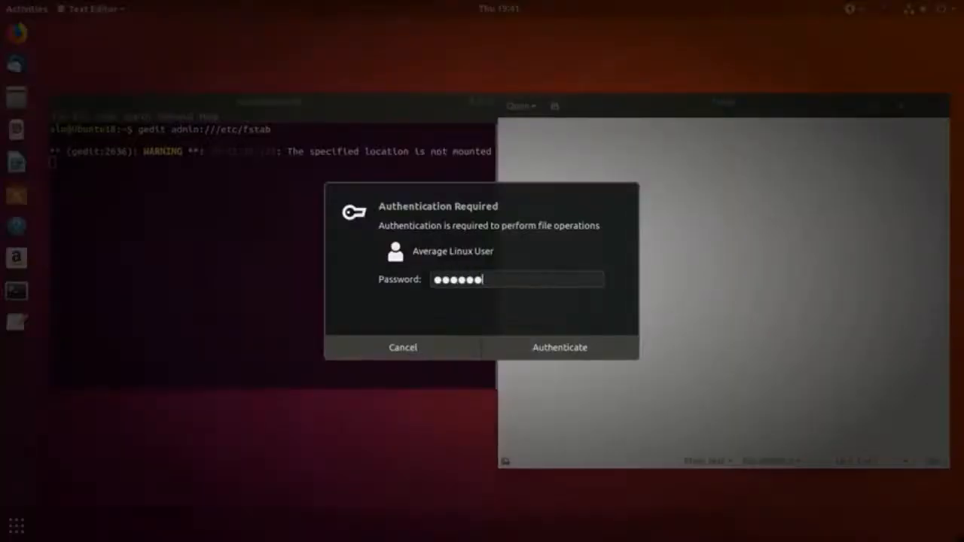
key("Return")
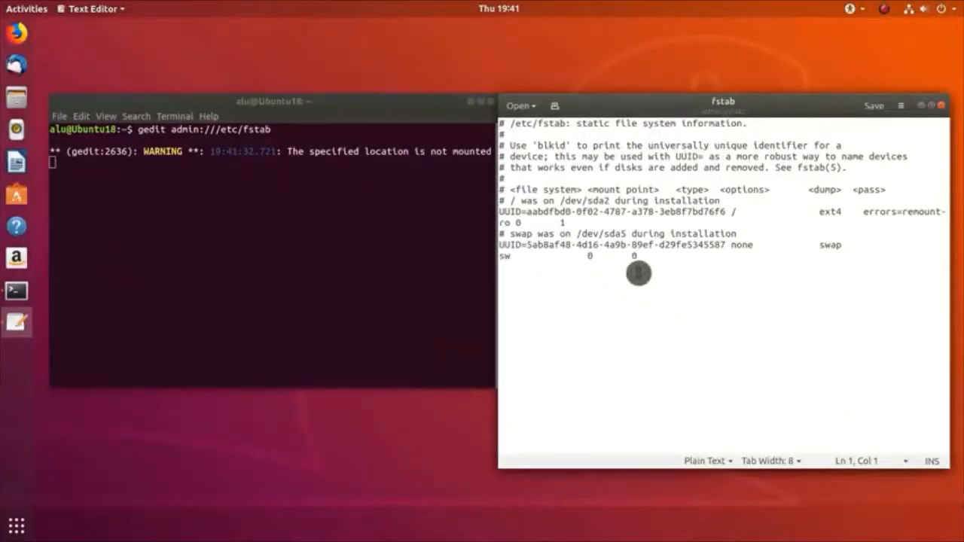
Step: Insert 'noatime,' before errors=remount-ro on the root line, save fstab and close gedit
double_click(728, 100)
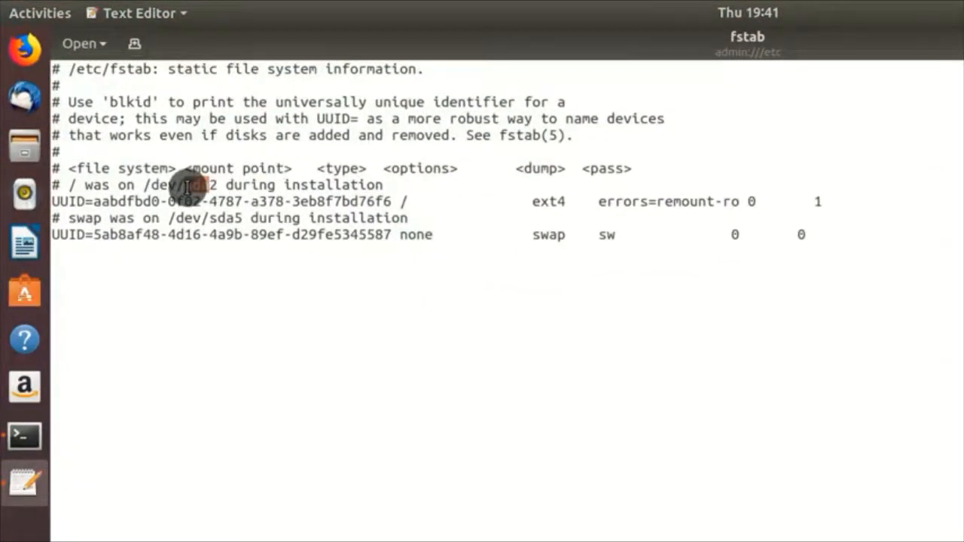
left_click(598, 207)
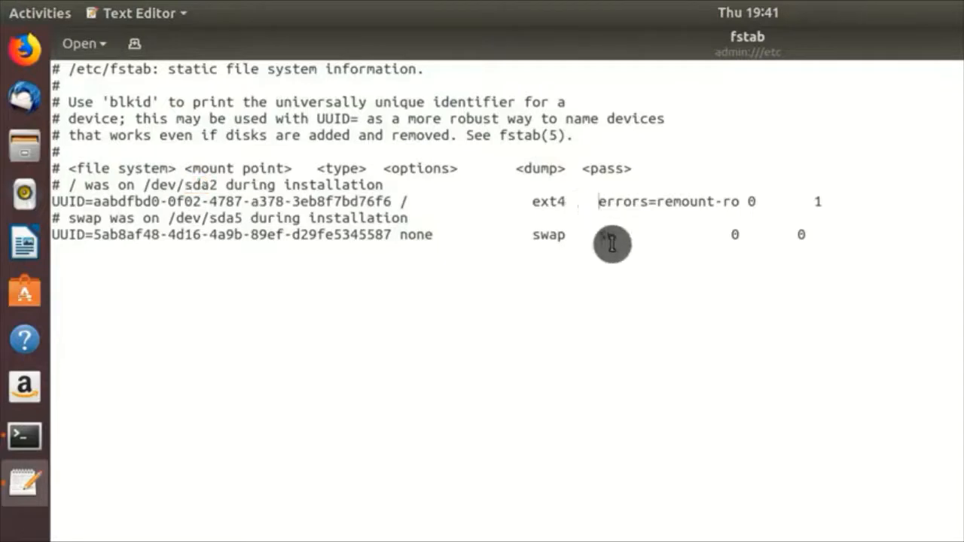
type("noatime,")
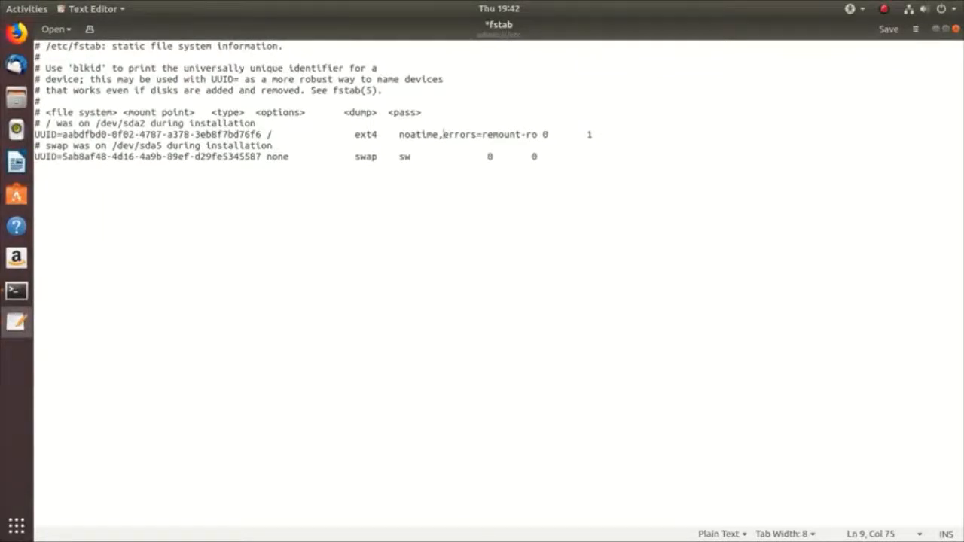
left_click(891, 34)
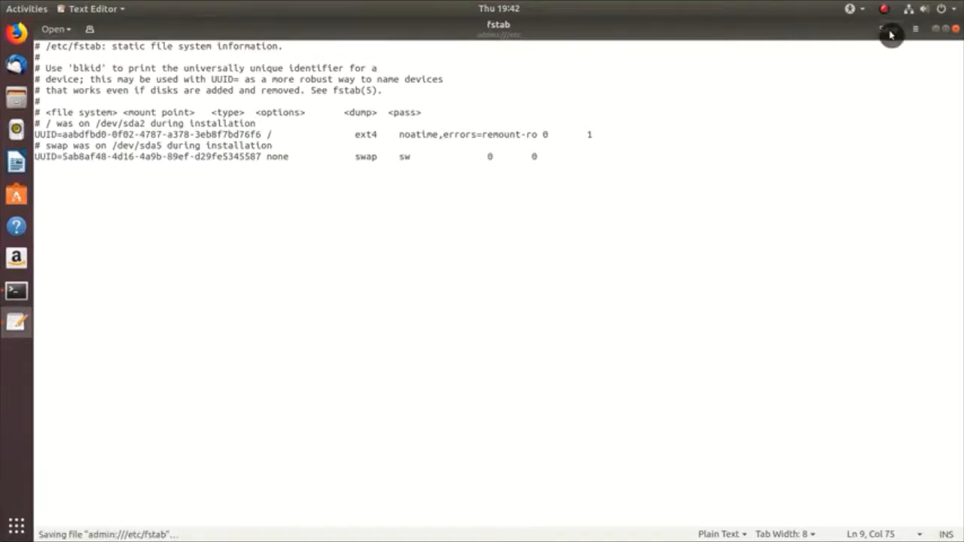
left_click(954, 33)
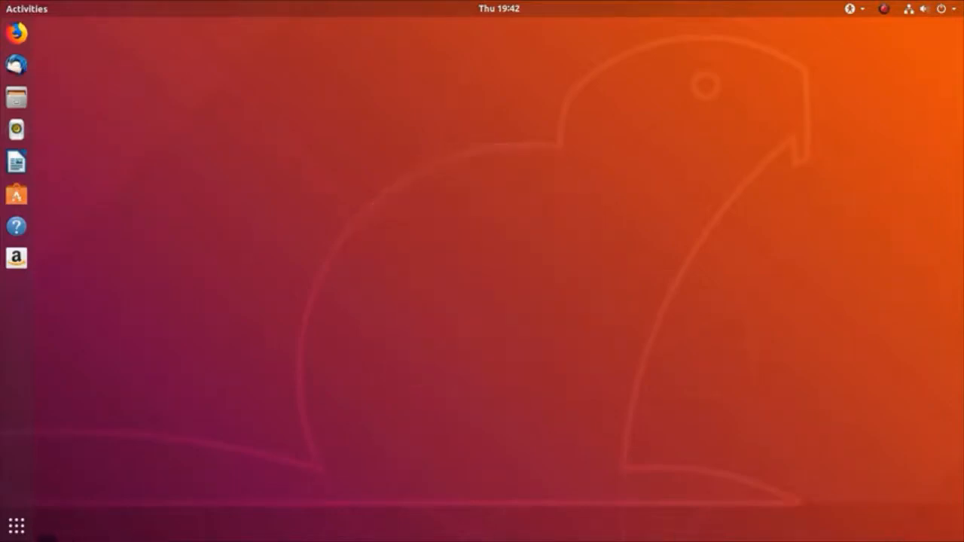
Step: Launch Synaptic Package Manager from the overview search and authenticate with the password
left_click(21, 532)
type("syna")
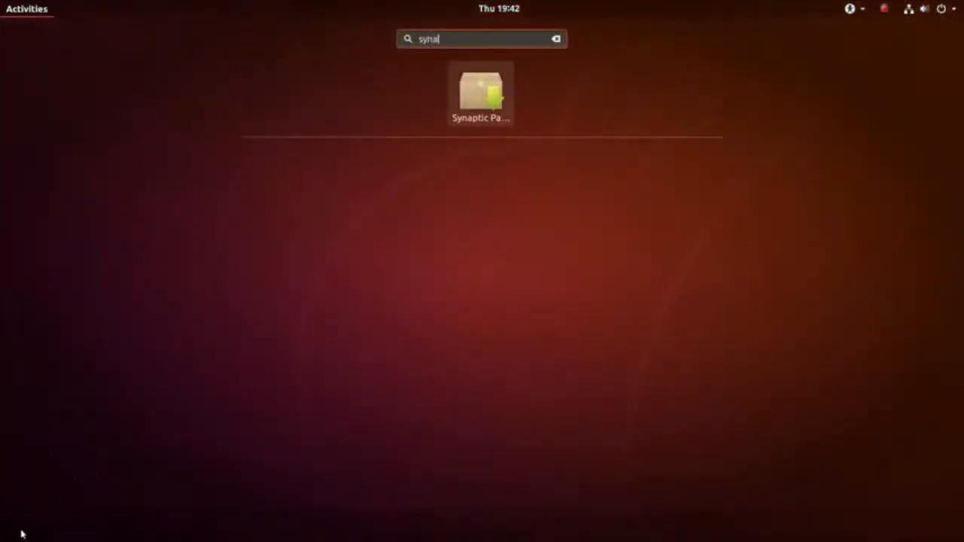
key("Return")
type("••••••••••••")
key("Return")
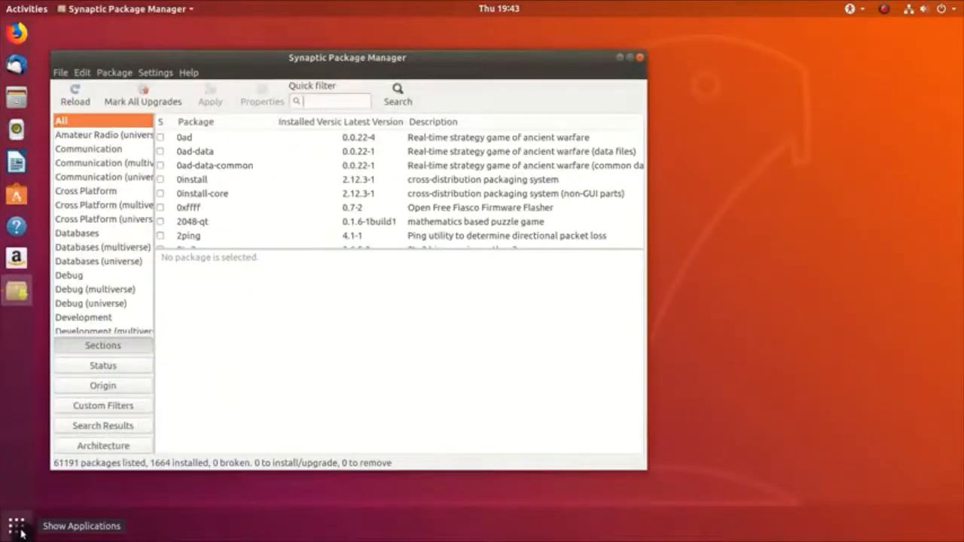
Step: Filter for gufw, mark it for installation, apply the changes, and close Synaptic
type("gufw")
right_click(190, 138)
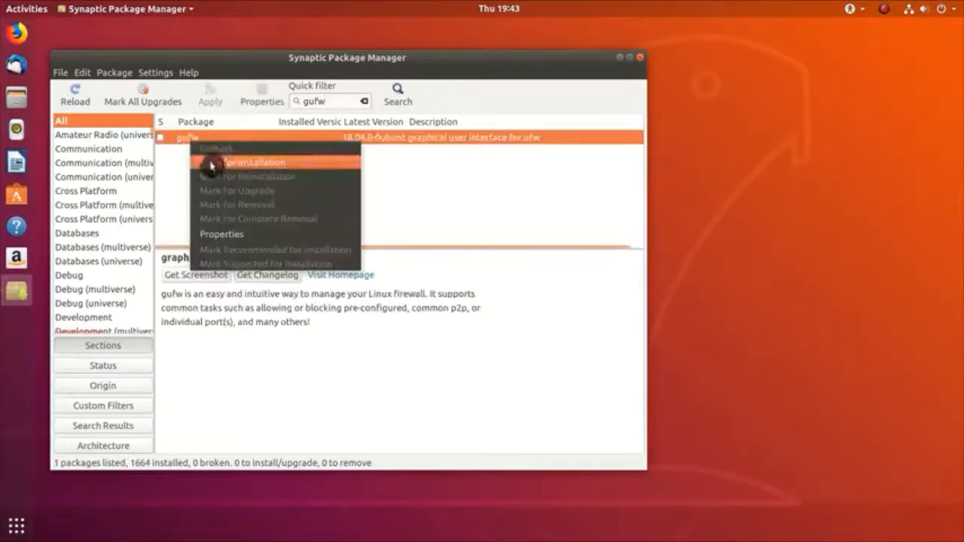
left_click(213, 162)
left_click(210, 95)
left_click(543, 371)
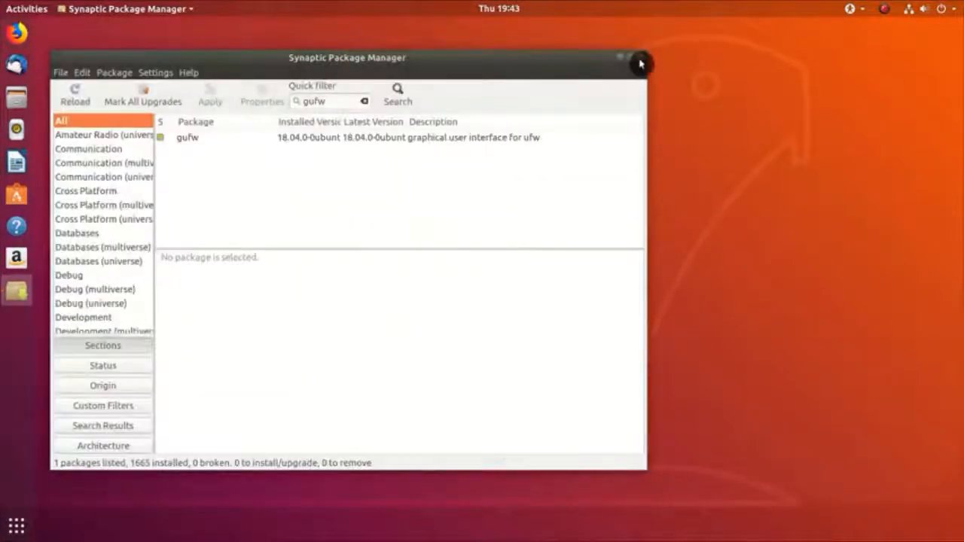
left_click(640, 60)
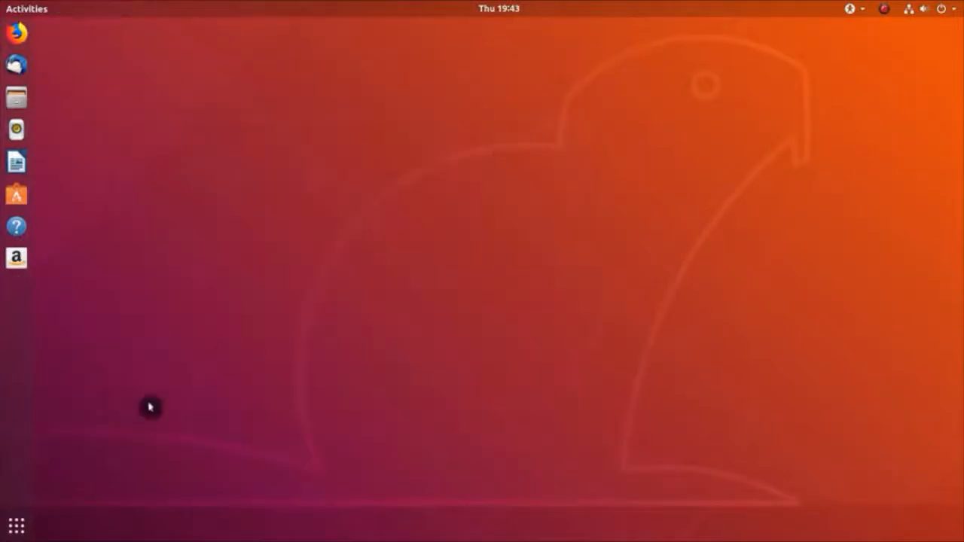
left_click(6, 527)
Step: Launch Firewall Configuration by searching 'fire' and authenticate with the password
type("fire")
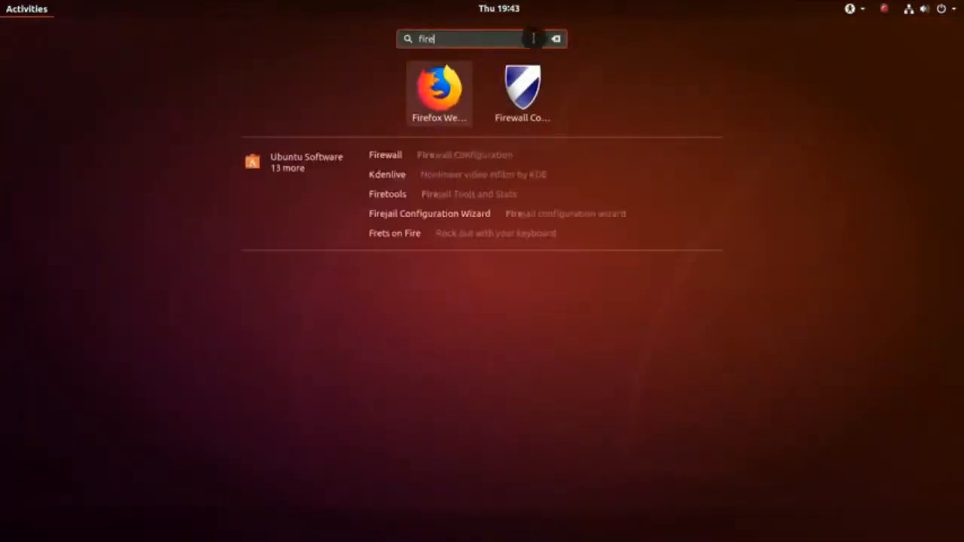
left_click(523, 87)
type("**********")
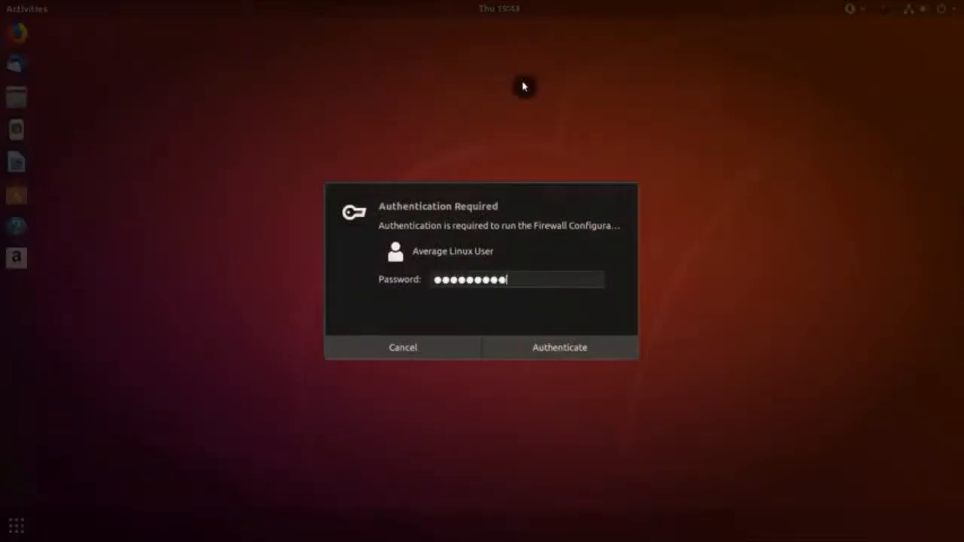
key("Return")
Step: Switch the Home profile firewall ON and show its empty Rules list
left_click_drag(169, 110, 456, 107)
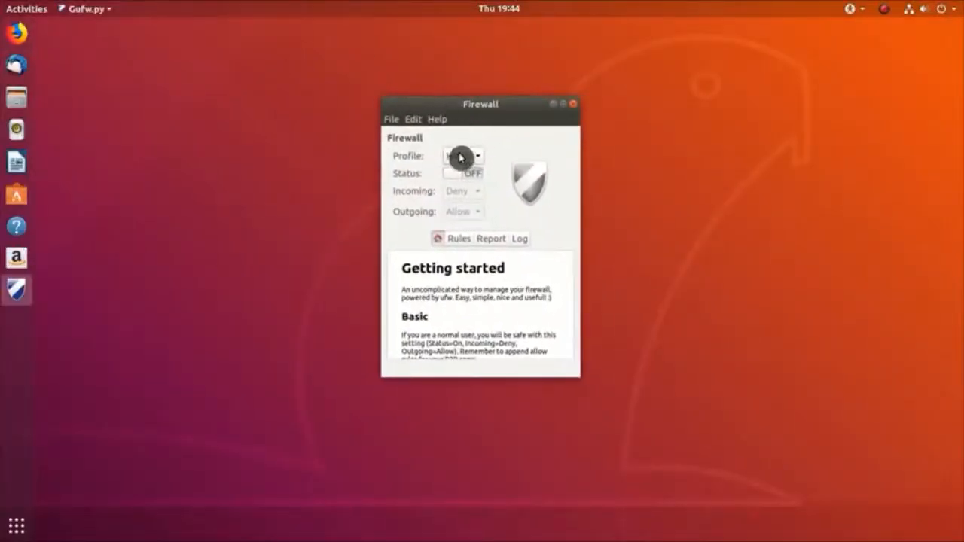
left_click(463, 176)
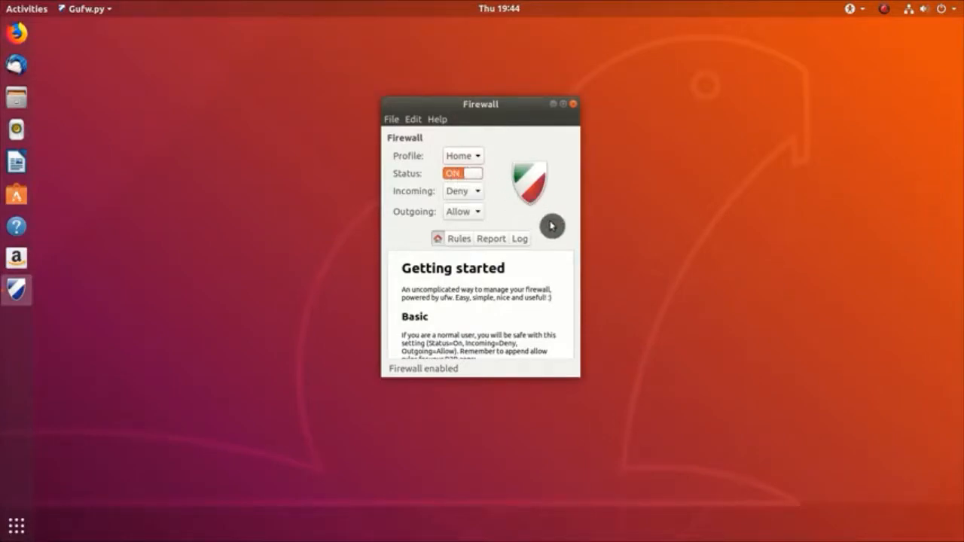
left_click(463, 241)
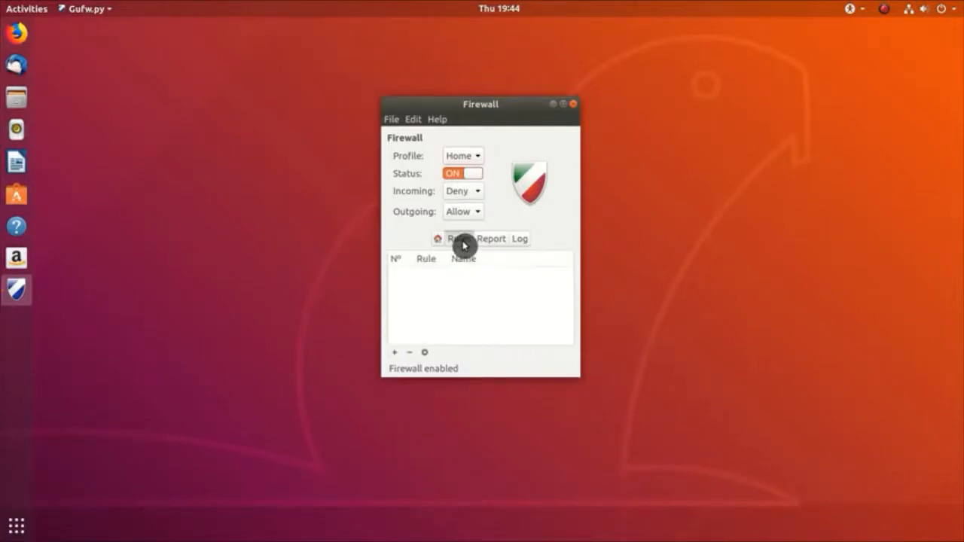
Step: Add an Allow rule for the KDE Connect application in both directions, then close Gufw
left_click(398, 356)
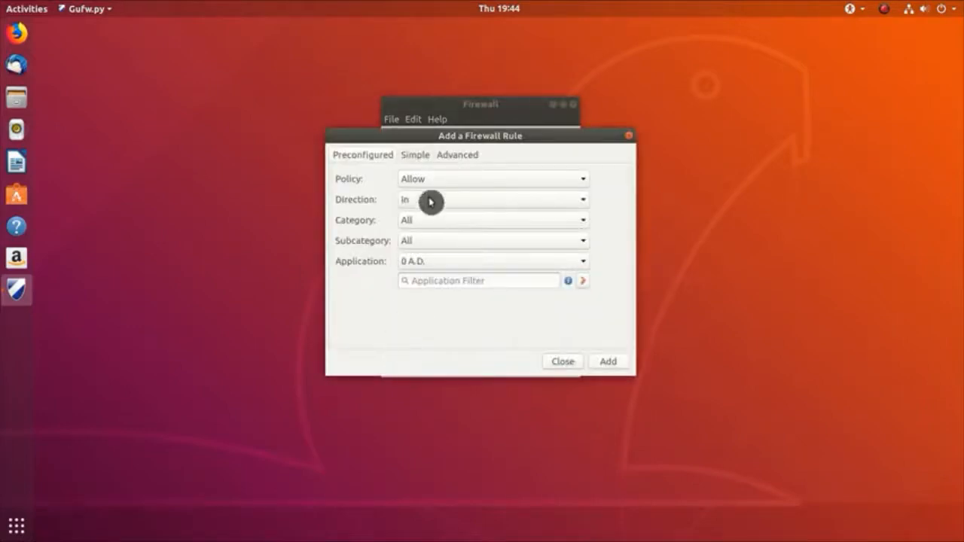
left_click(435, 181)
left_click(437, 181)
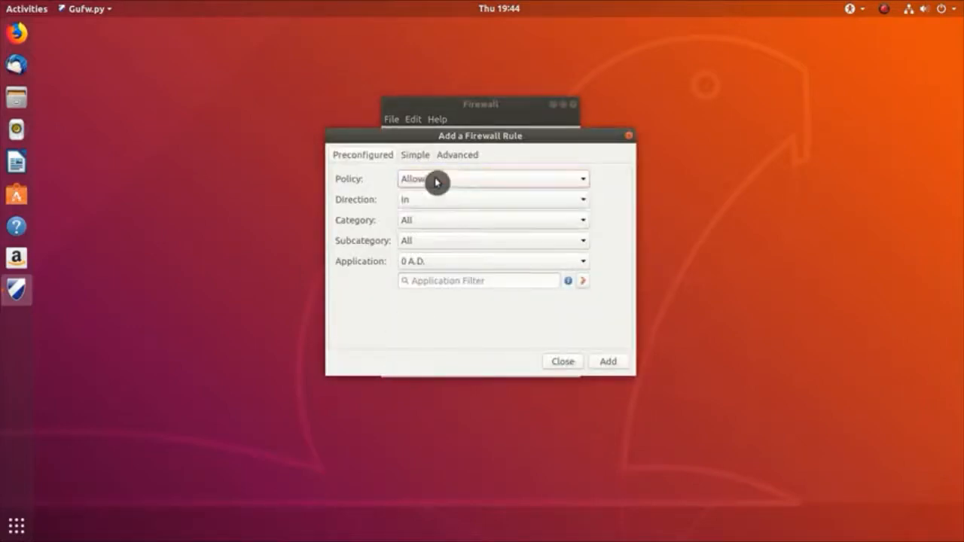
left_click(436, 207)
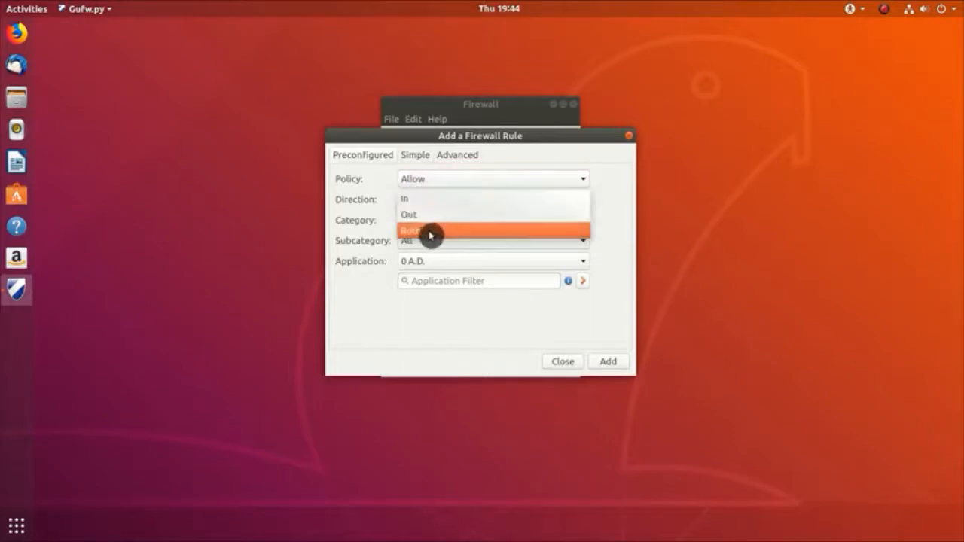
left_click(430, 236)
left_click(430, 263)
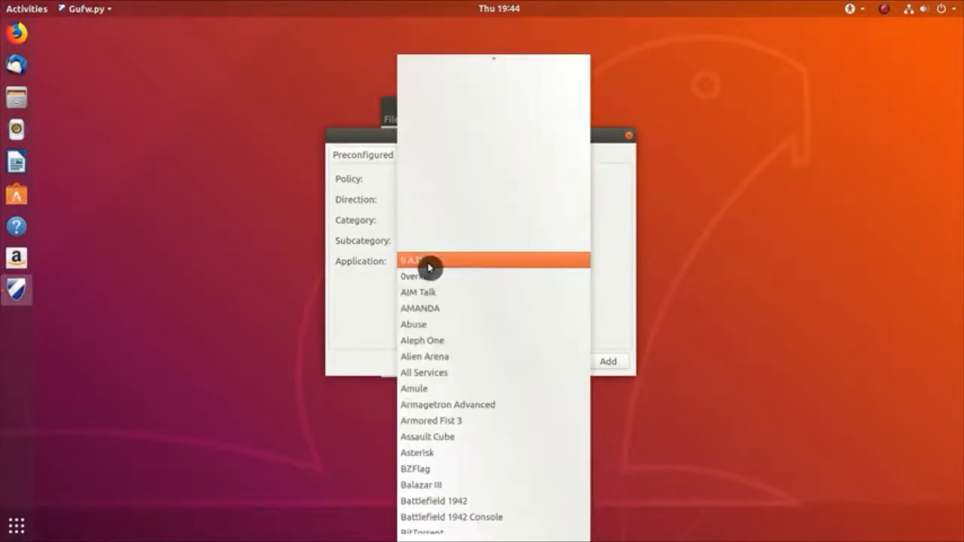
scroll(430, 268, "down", 5)
scroll(430, 269, "down", 20)
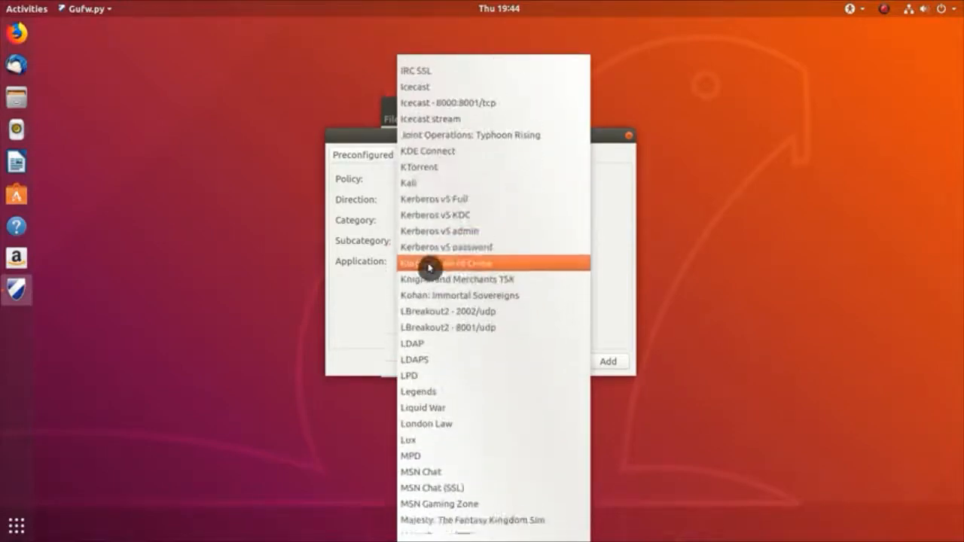
left_click(445, 165)
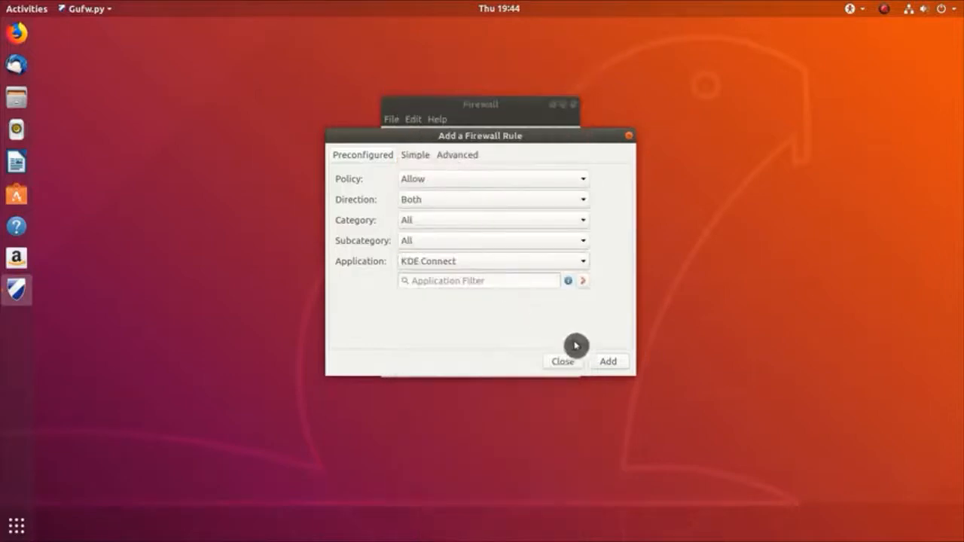
left_click(611, 366)
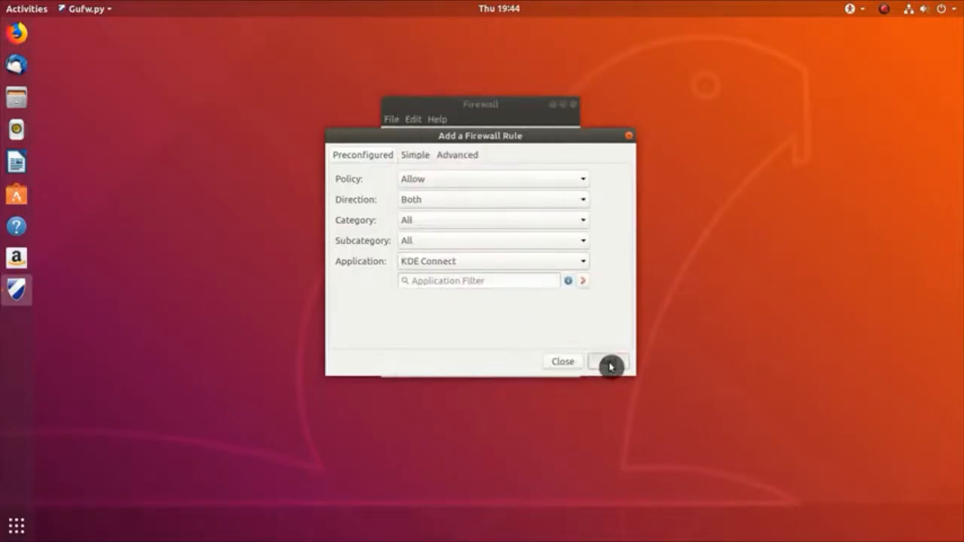
left_click(630, 137)
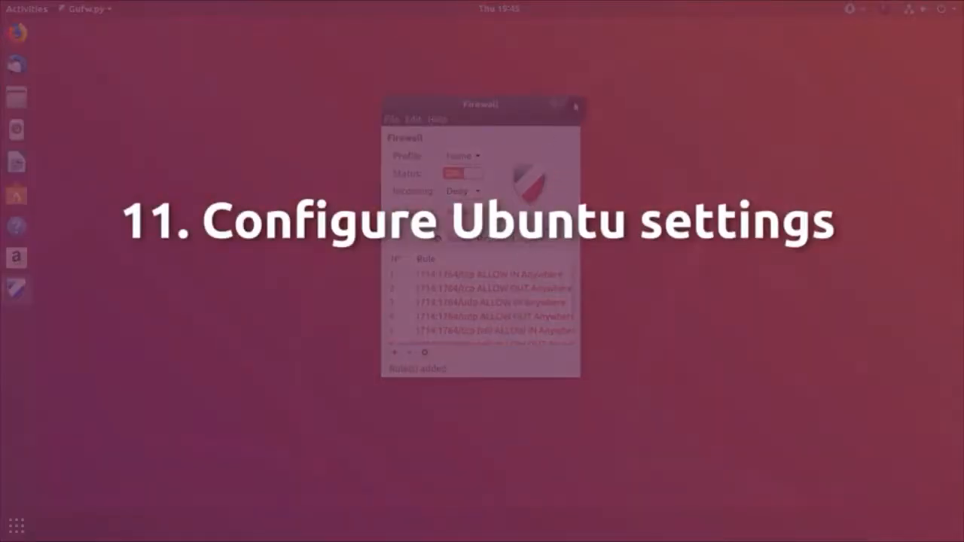
left_click(574, 105)
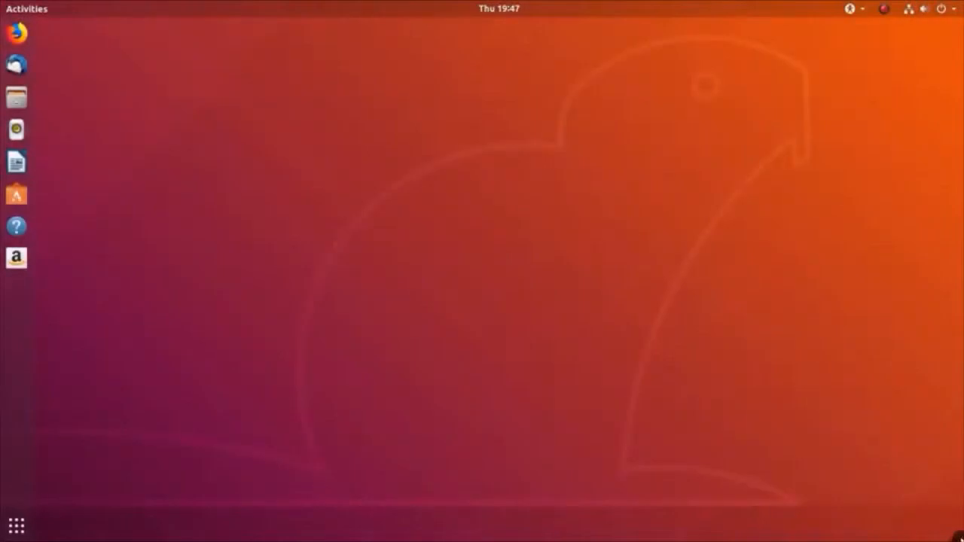
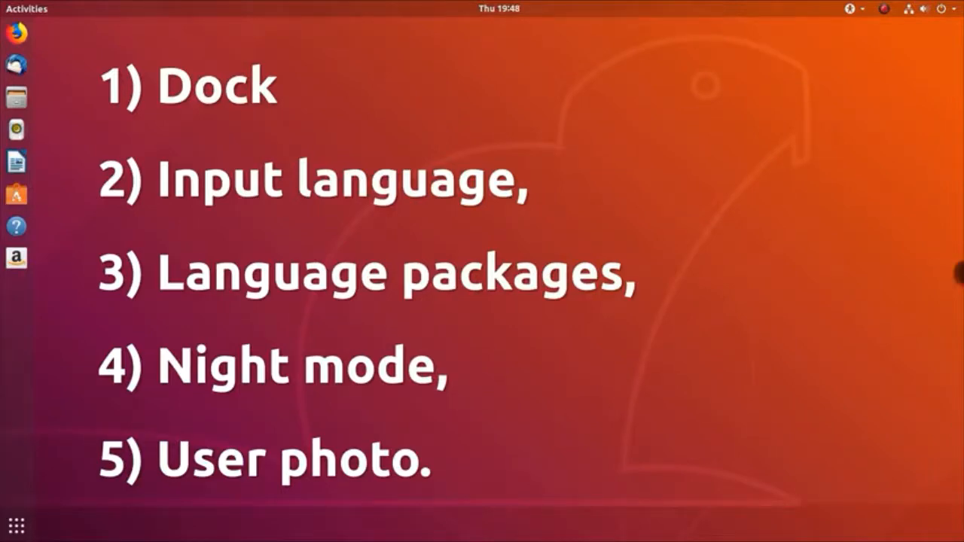
Step: Set the dock position to Bottom and its icon size from 48 to 36, then check the applications overview
left_click(942, 8)
left_click(803, 155)
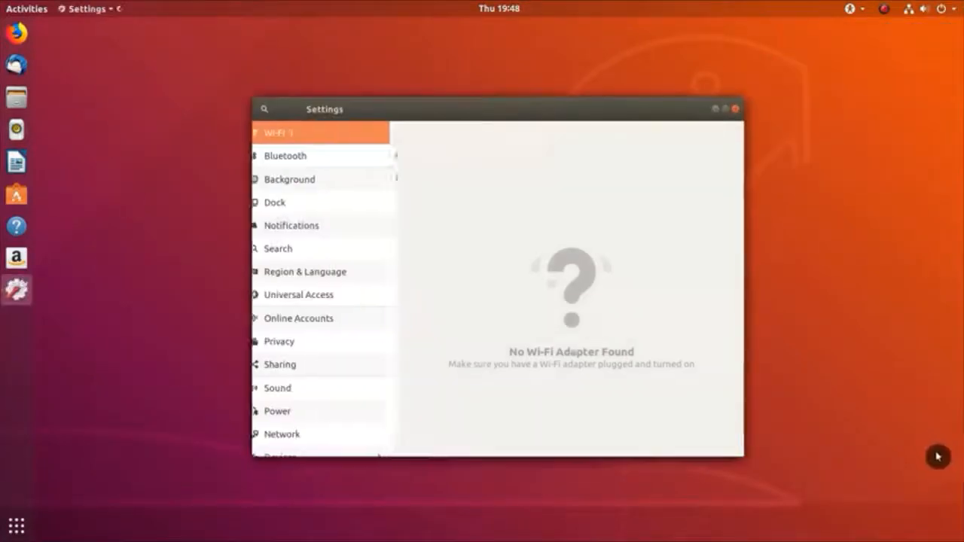
left_click(347, 210)
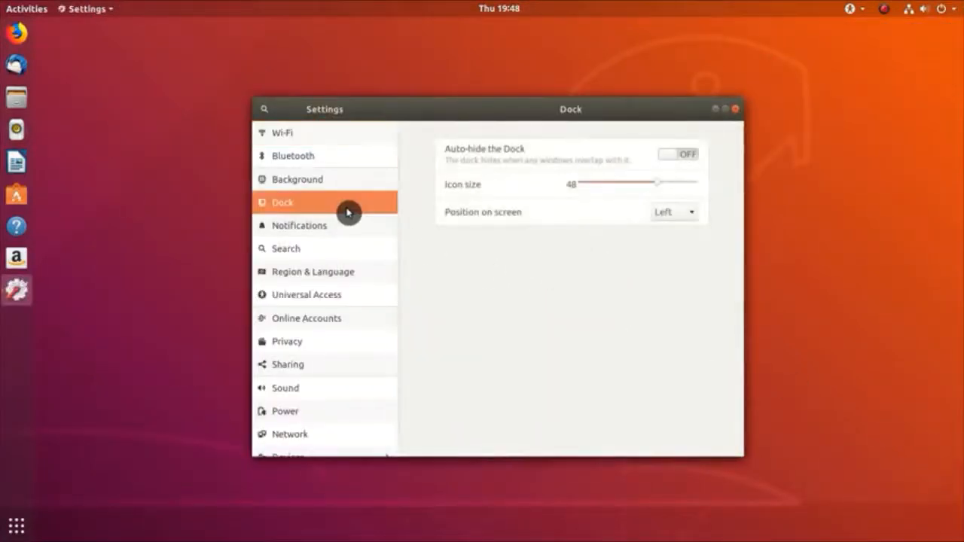
left_click(683, 216)
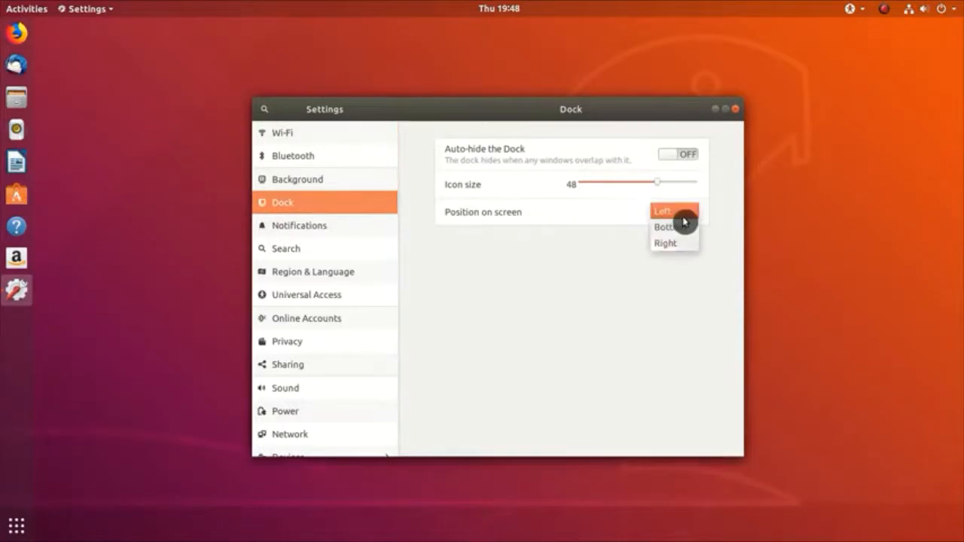
left_click(684, 227)
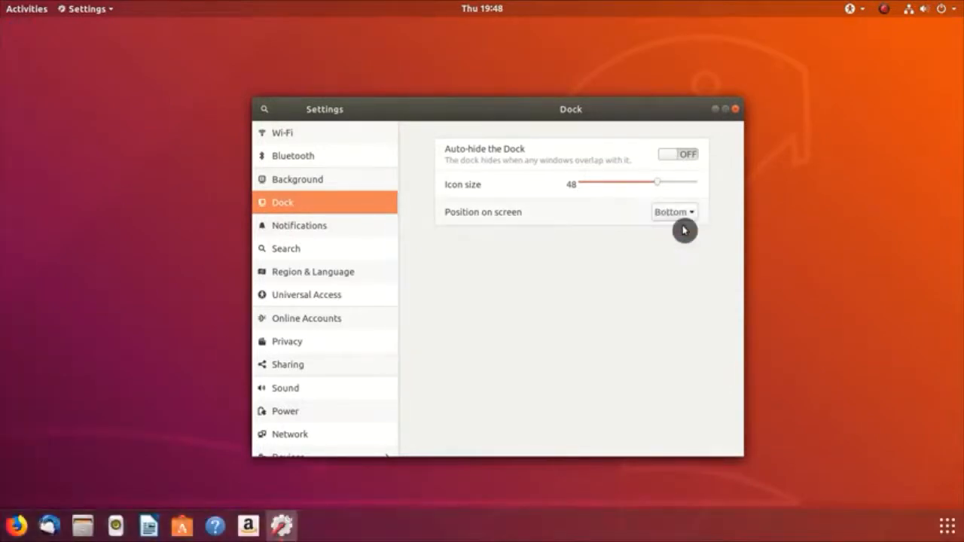
left_click_drag(658, 188, 631, 188)
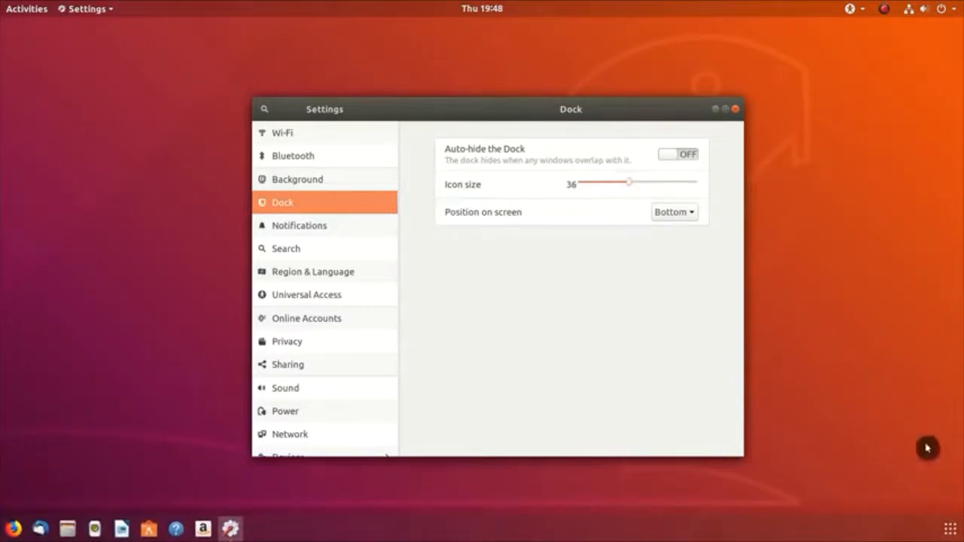
left_click(952, 530)
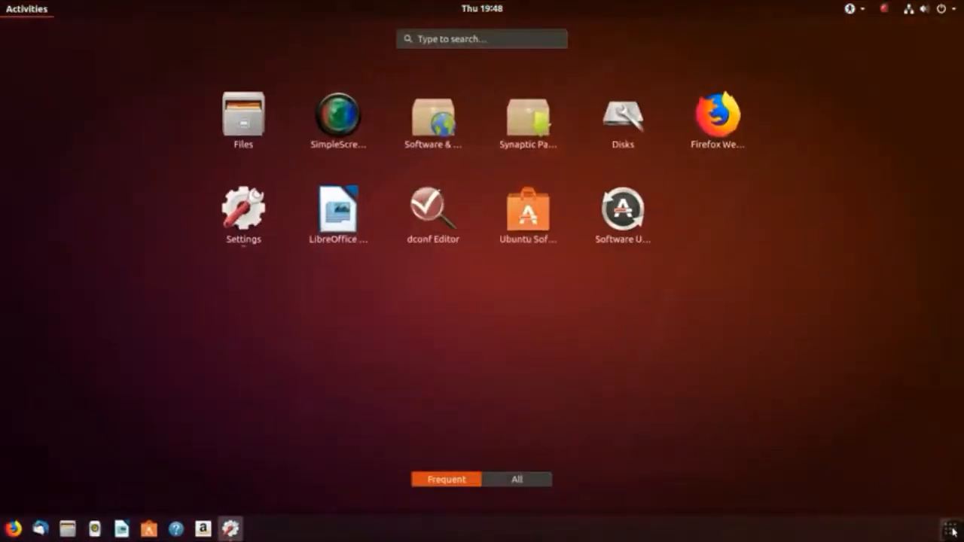
left_click(953, 531)
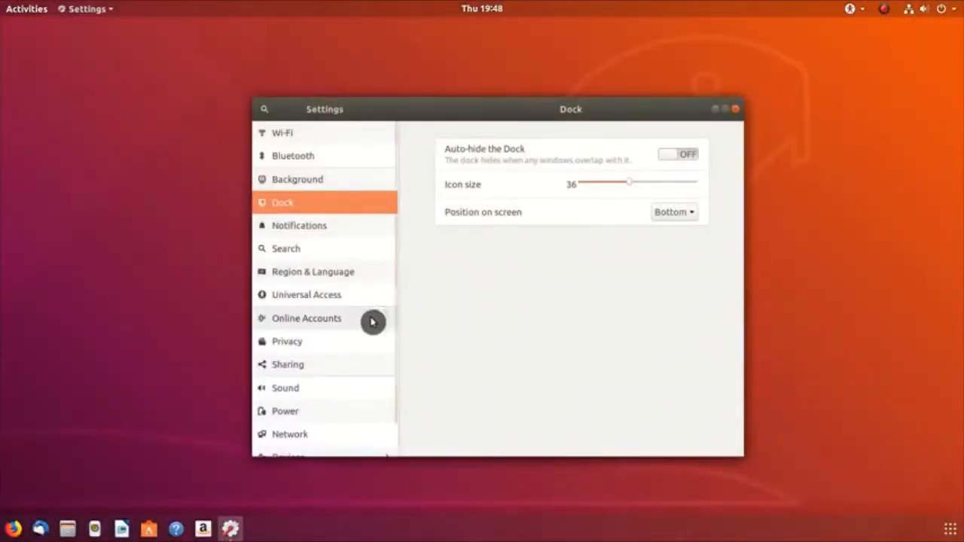
Step: Add the plain Swedish keyboard layout as a second input source in Region & Language
left_click(339, 275)
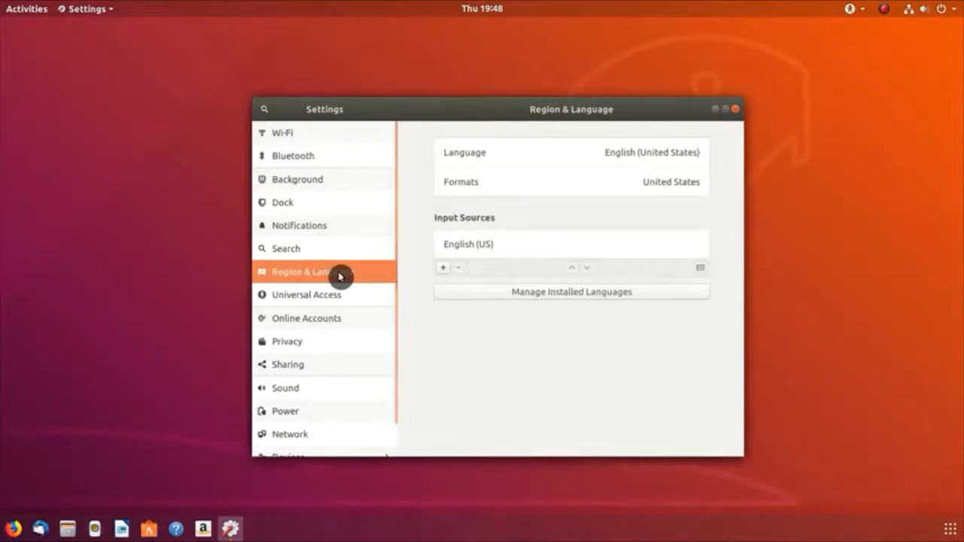
left_click(444, 268)
left_click(508, 318)
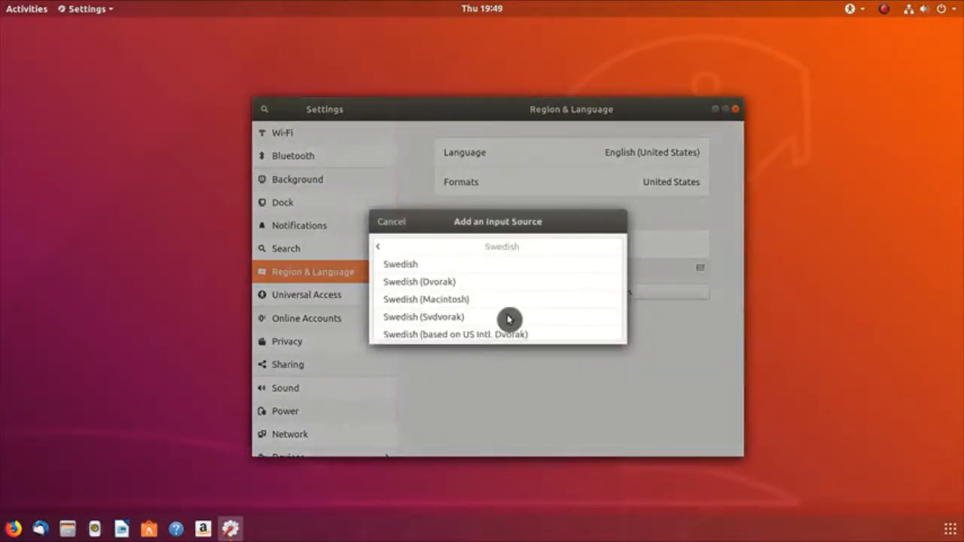
left_click(474, 265)
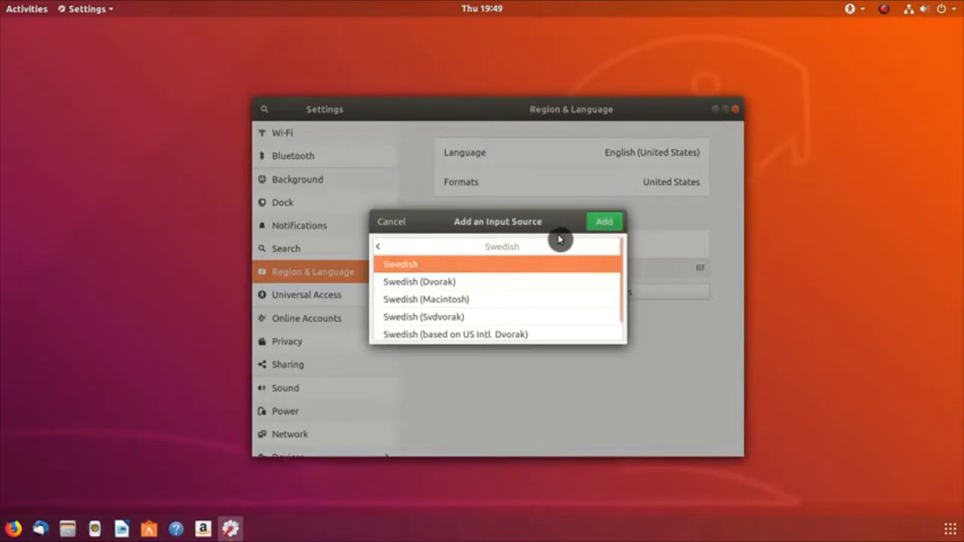
left_click(608, 223)
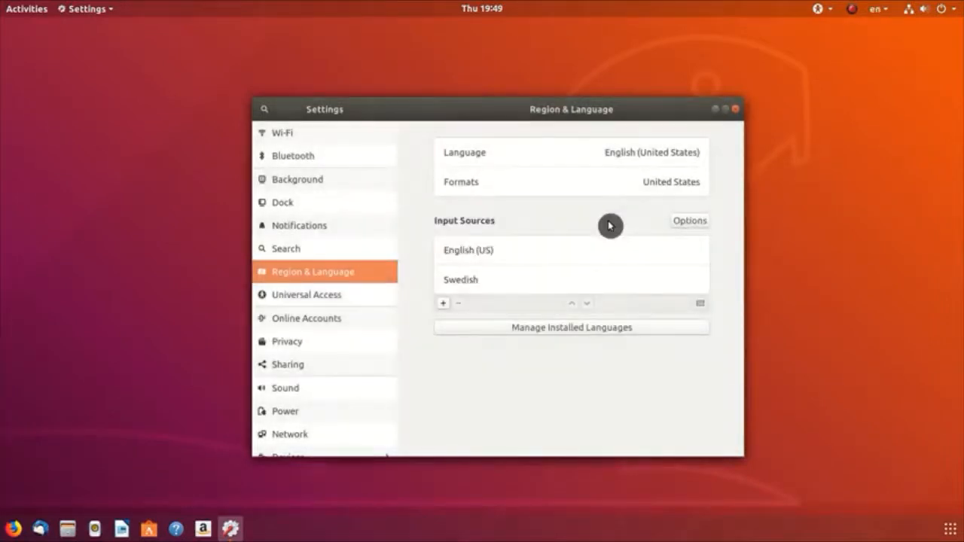
Step: Allow a different input source for each window and test switching with Super+Space
left_click(695, 228)
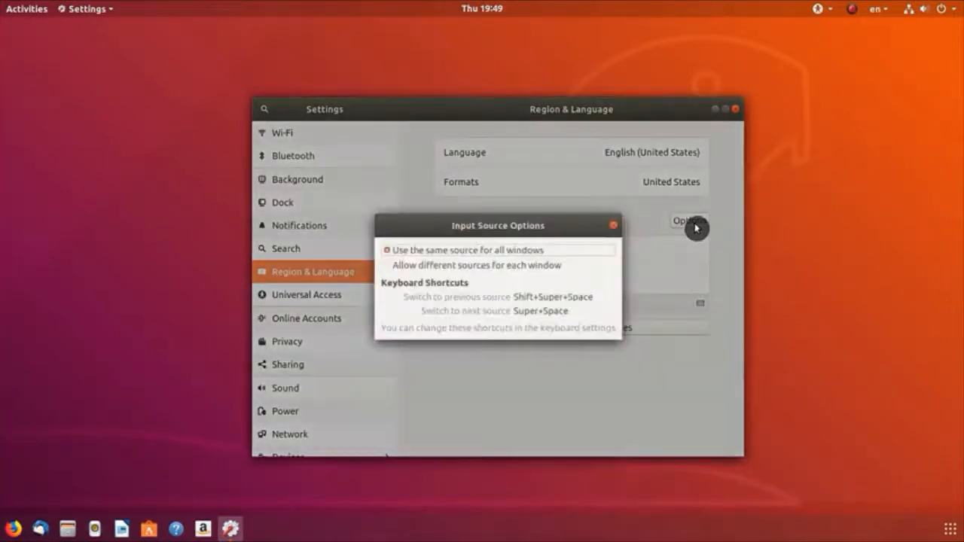
left_click(409, 270)
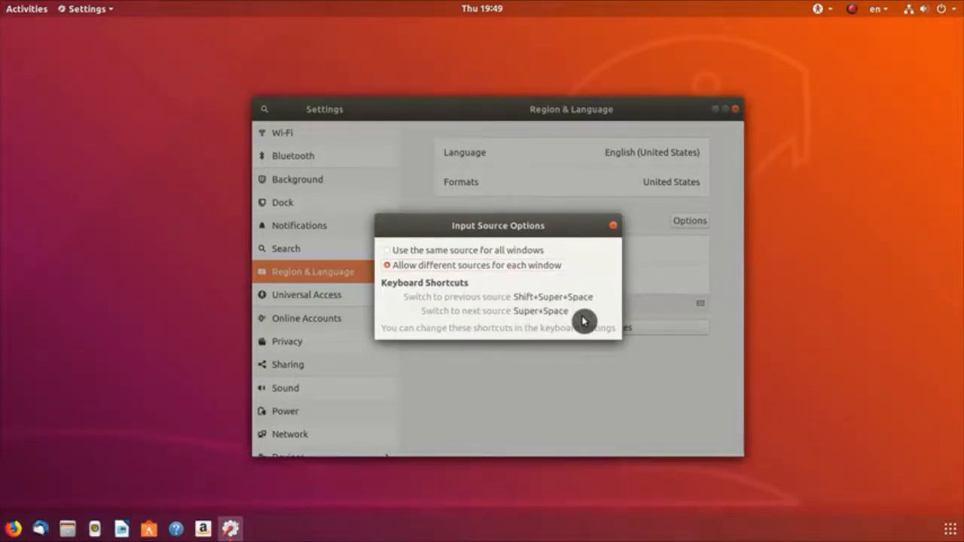
key("super+space")
key("super+space")
key("super+space")
key("super+space")
key("super+space")
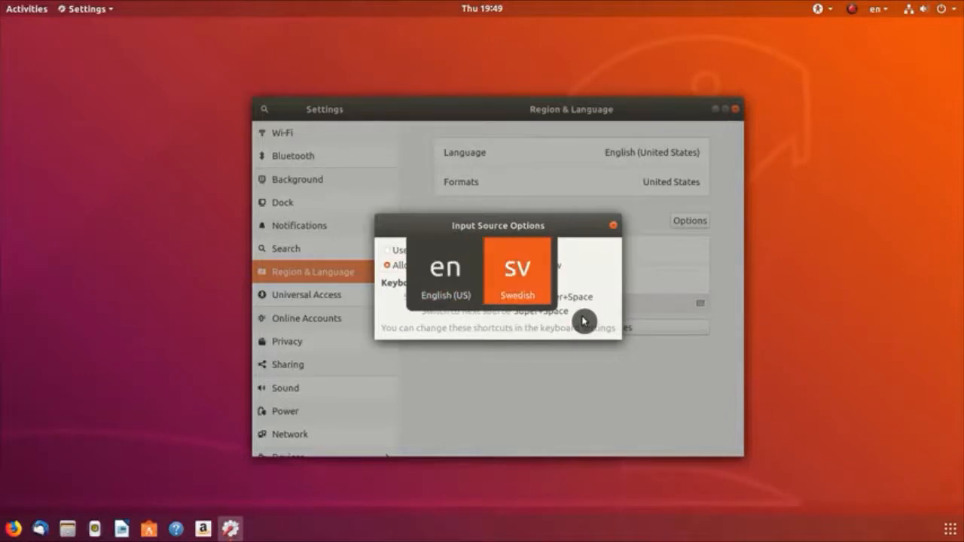
key("super+space")
key("super+space")
key("super+space")
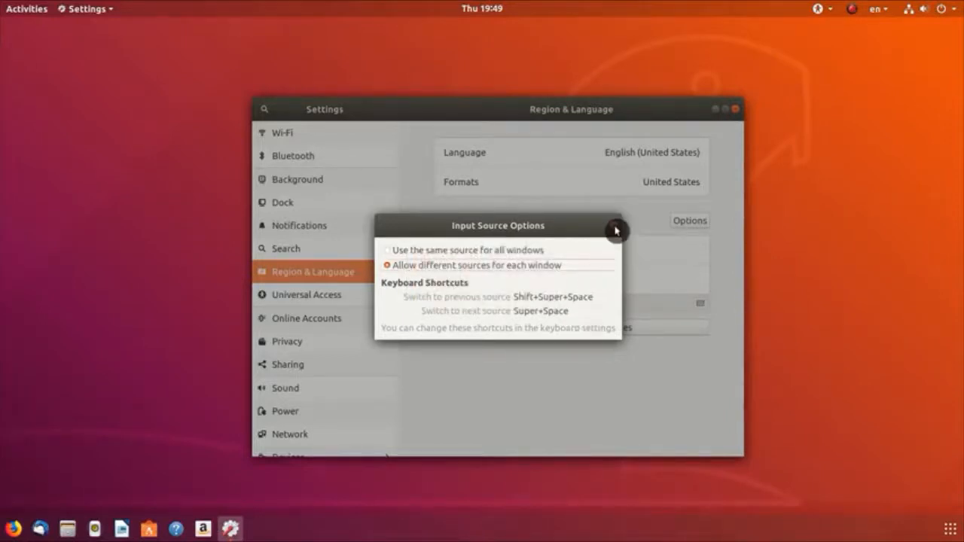
left_click(615, 230)
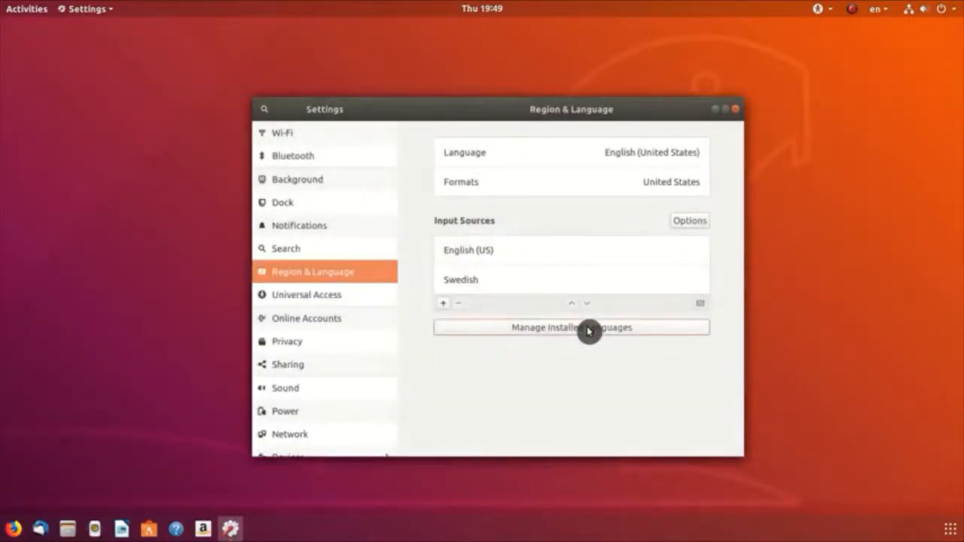
Step: Install the missing translation and writing-aid packages in Language Support, authorising with the account password
left_click(589, 331)
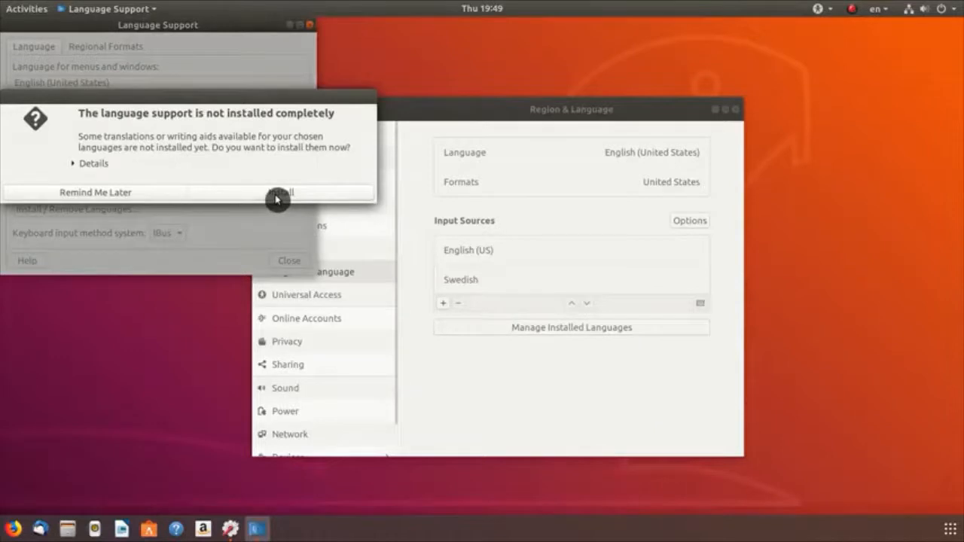
left_click(78, 164)
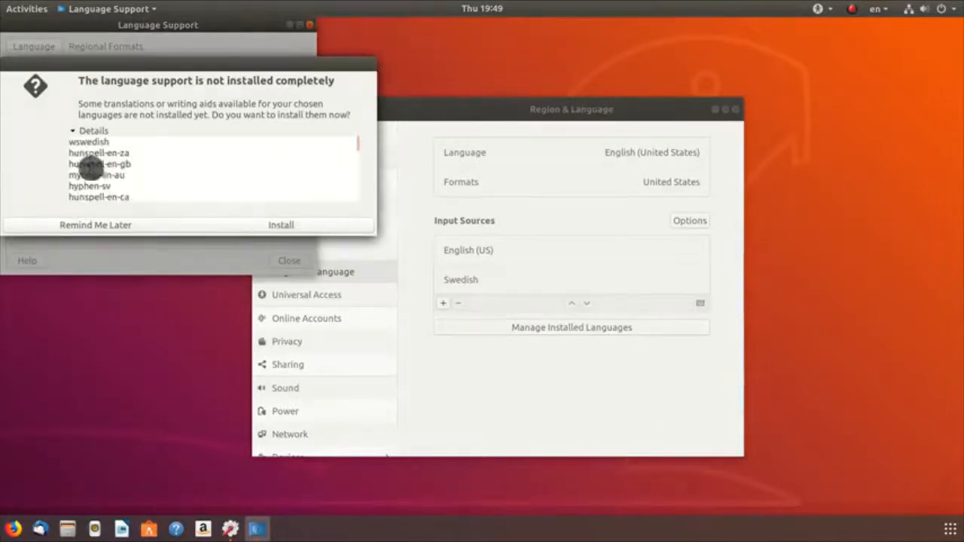
left_click(280, 226)
type("**")
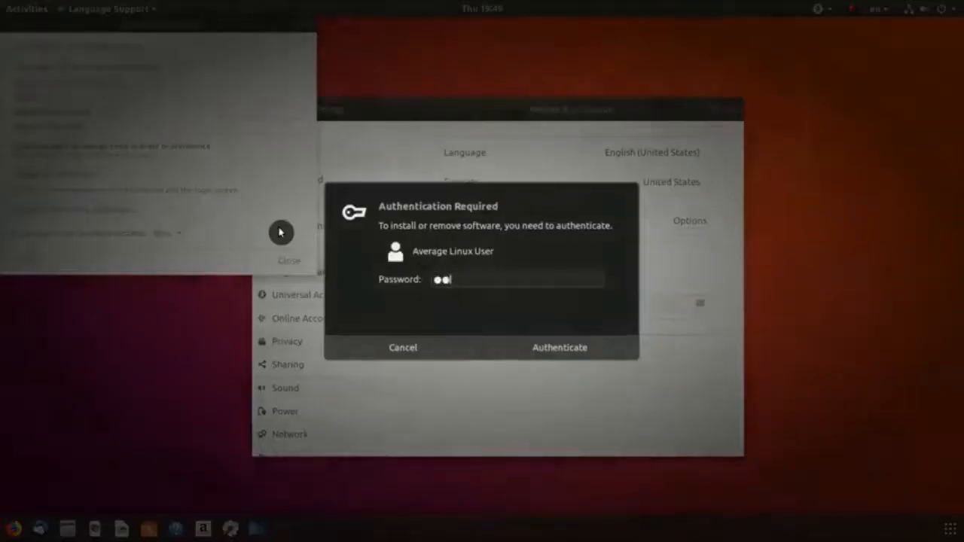
type("******")
key("Return")
left_click(293, 263)
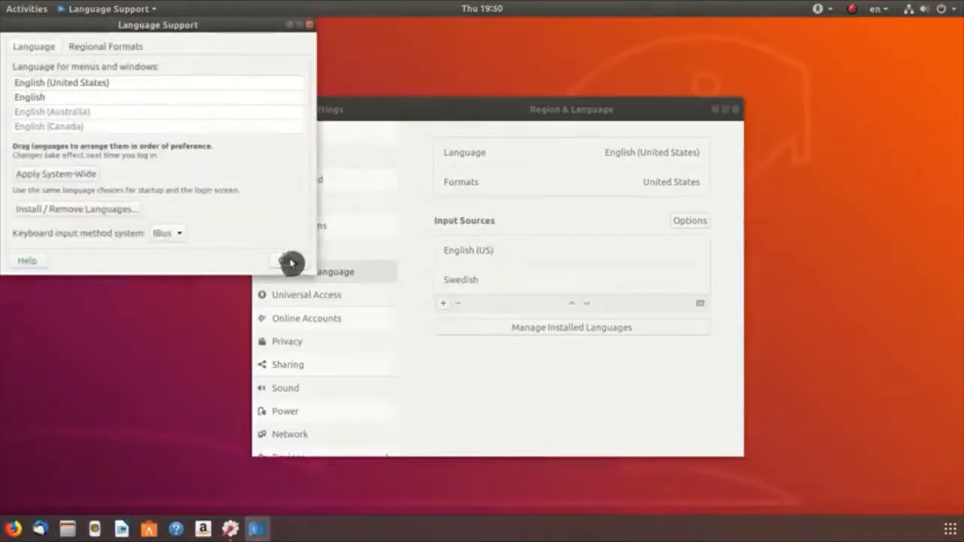
scroll(293, 264, "down", 1)
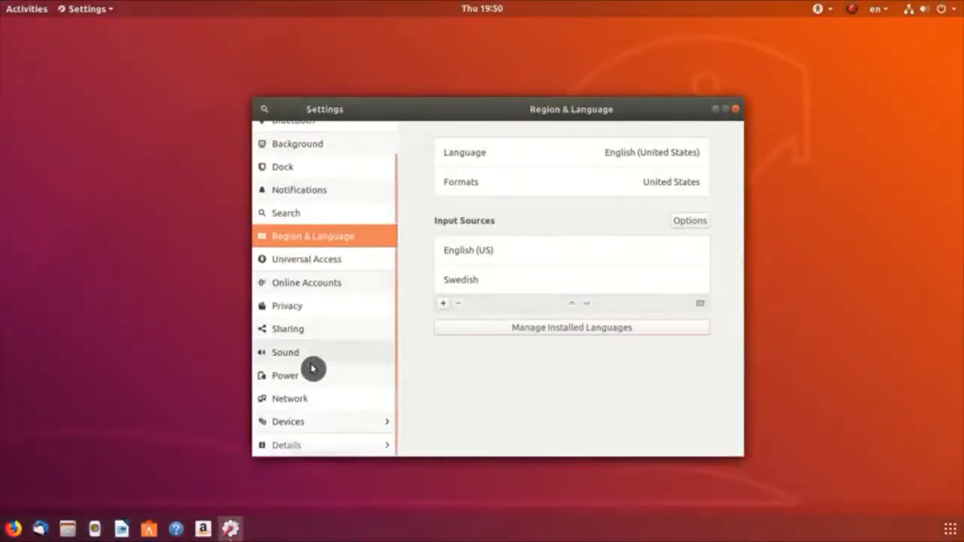
Step: Switch Night Light on under Devices > Displays with the Sunset to Sunrise schedule, then go back
left_click(316, 423)
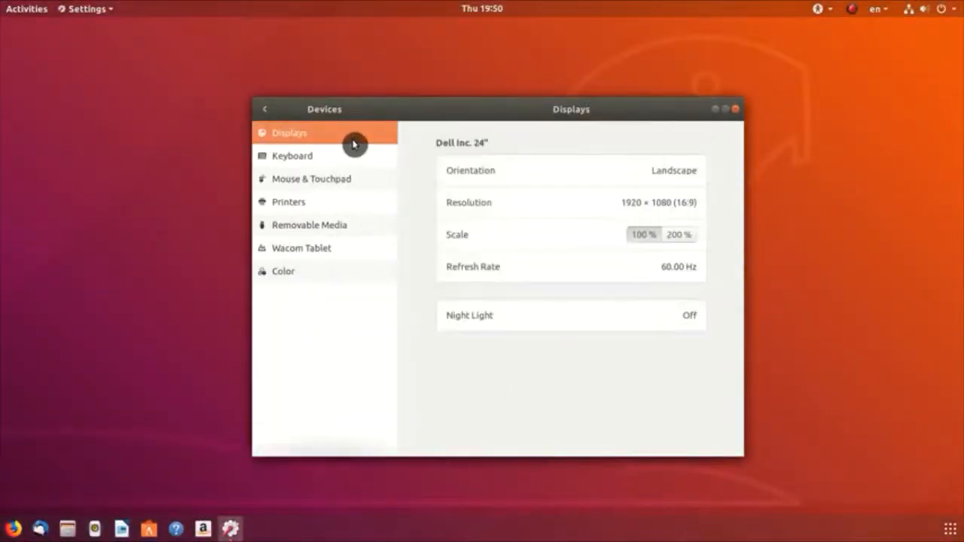
left_click(689, 323)
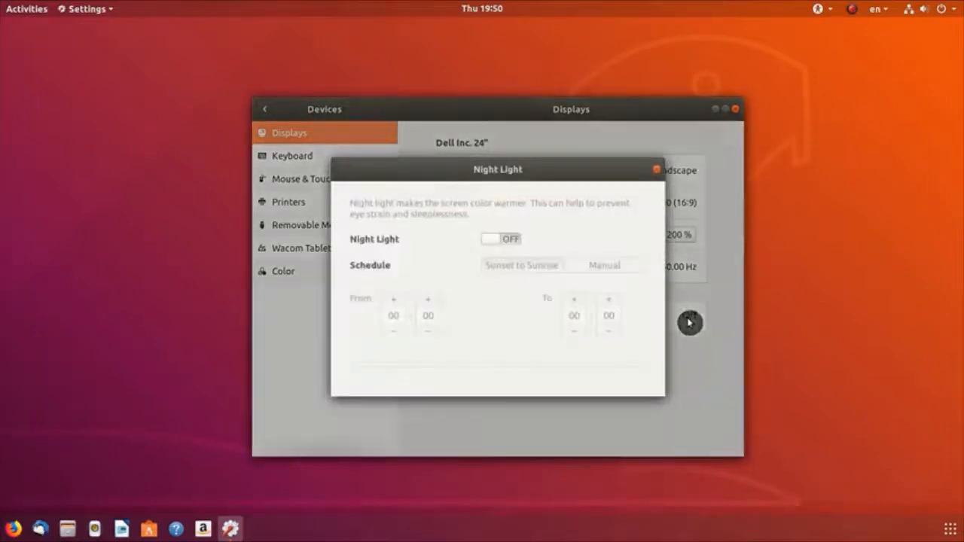
left_click(518, 241)
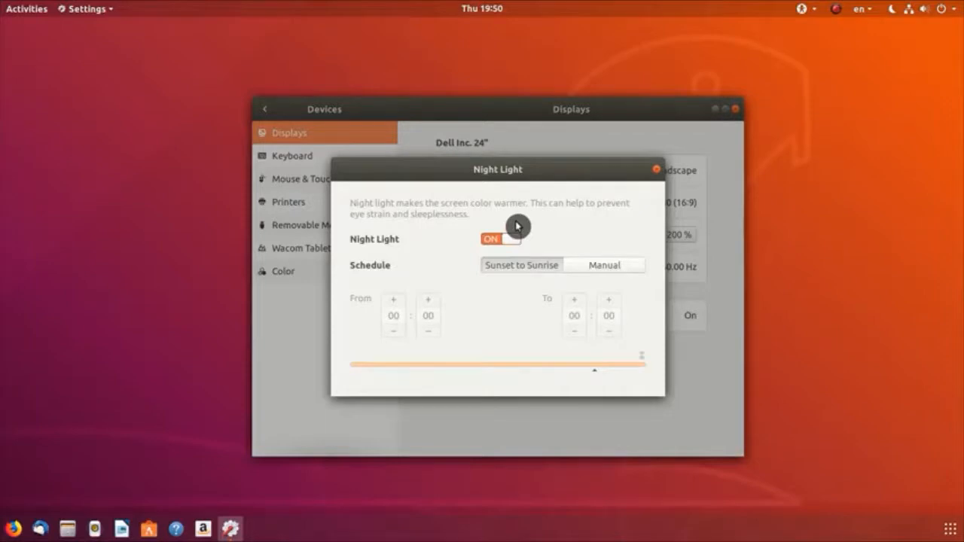
left_click(658, 174)
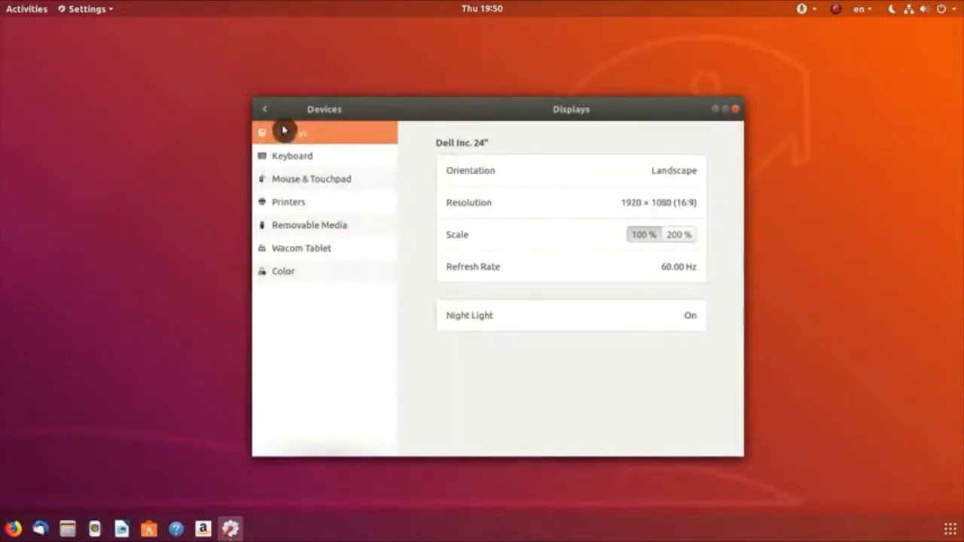
left_click(263, 113)
scroll(327, 344, "down", 3)
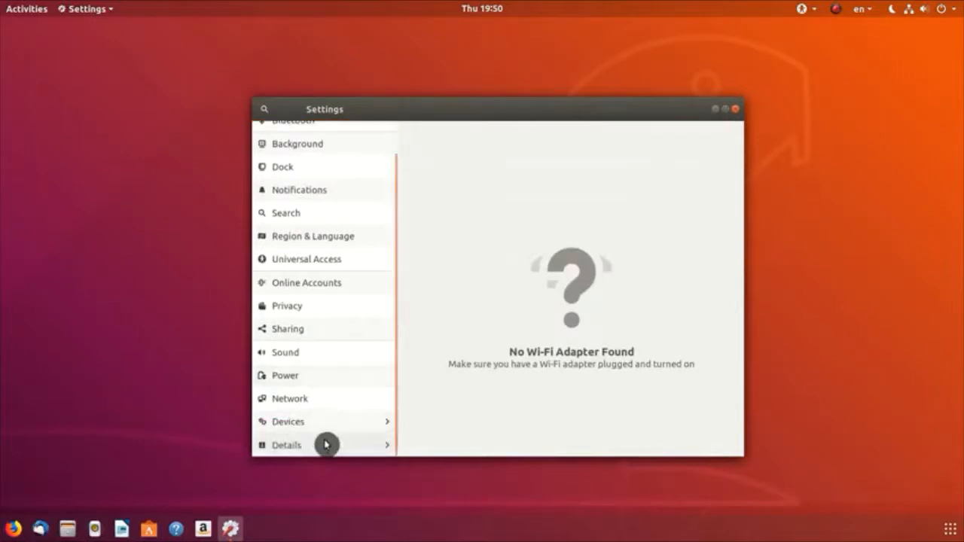
Step: Make the Tux penguin image tux_avatar.jpeg the account picture under Details > Users
left_click(324, 445)
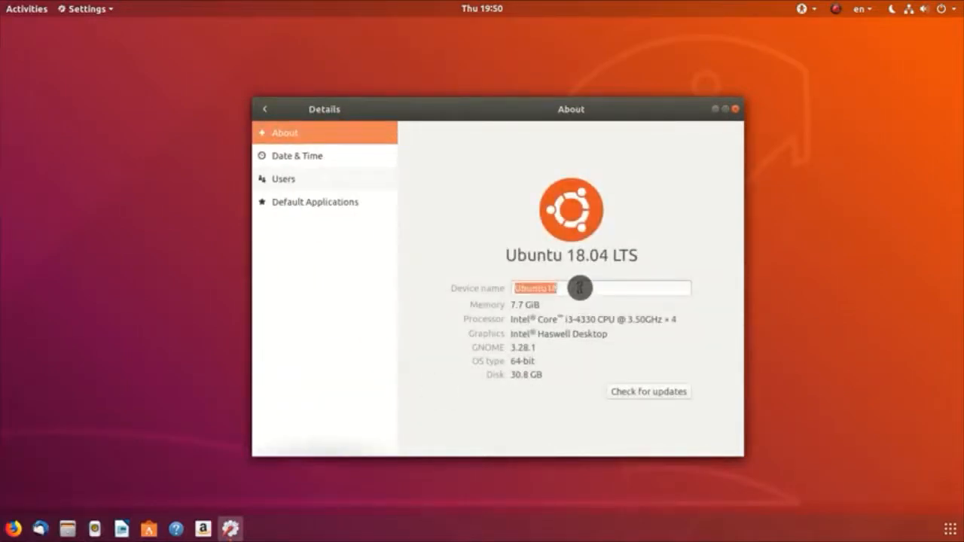
left_click(330, 181)
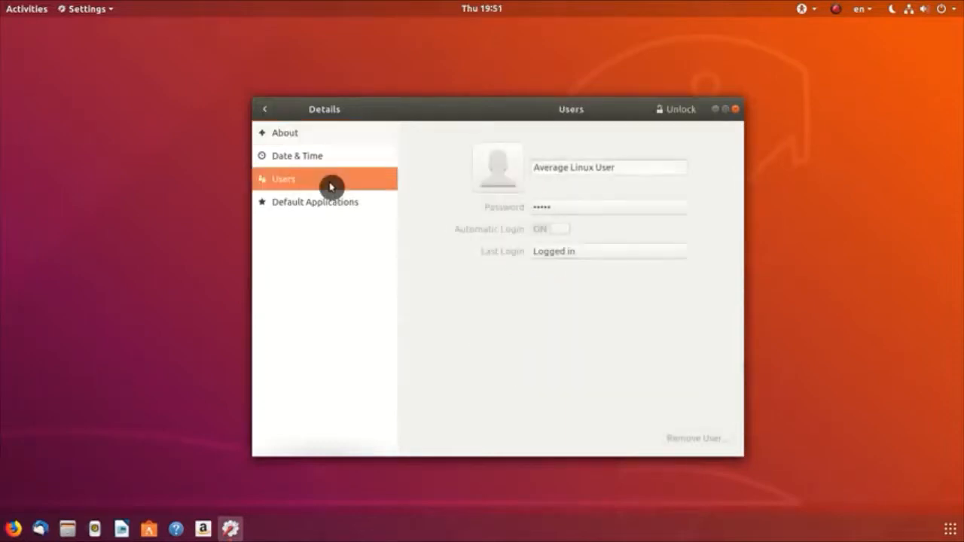
left_click(500, 180)
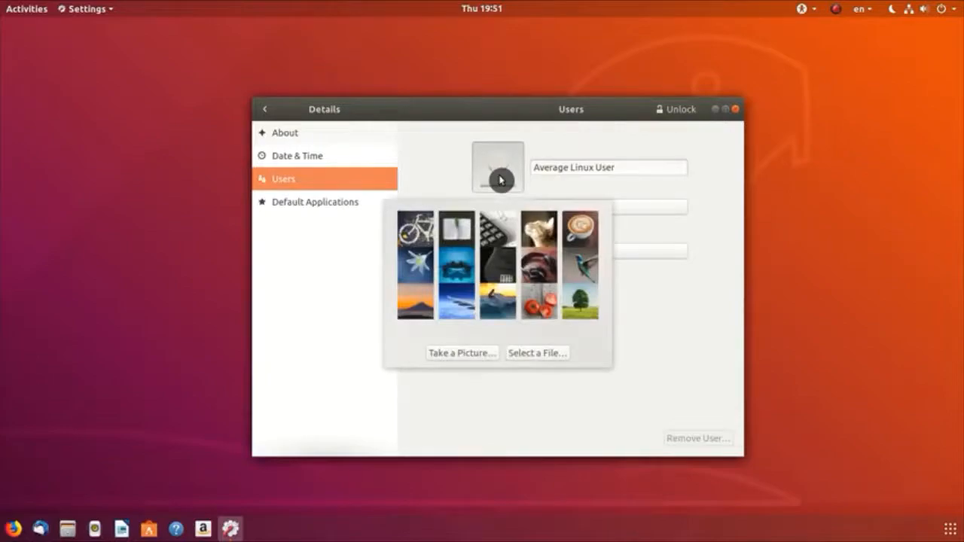
left_click(536, 356)
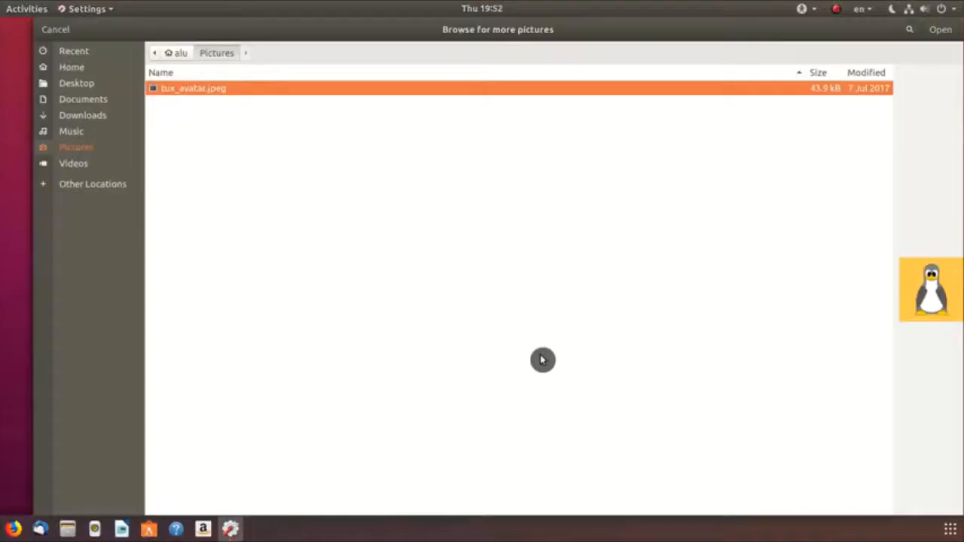
left_click(941, 32)
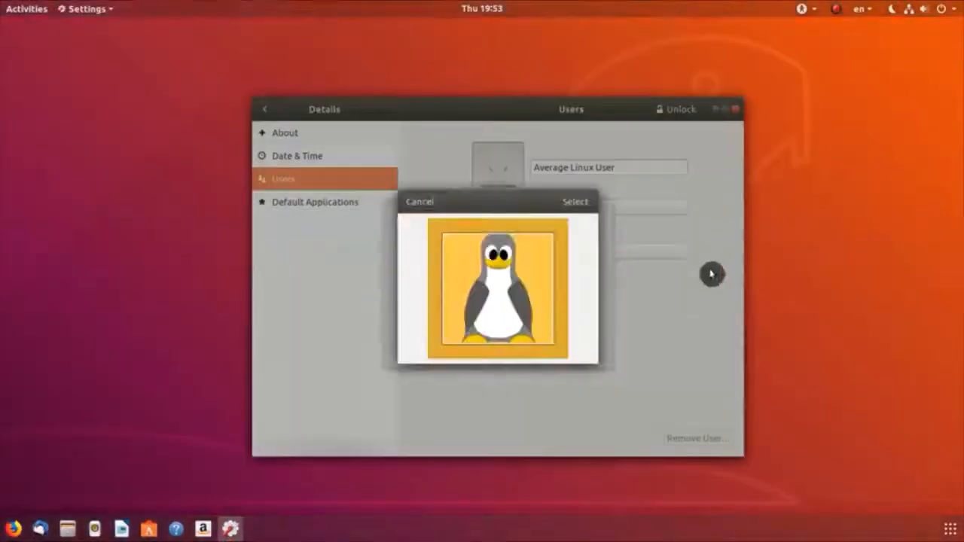
left_click(575, 201)
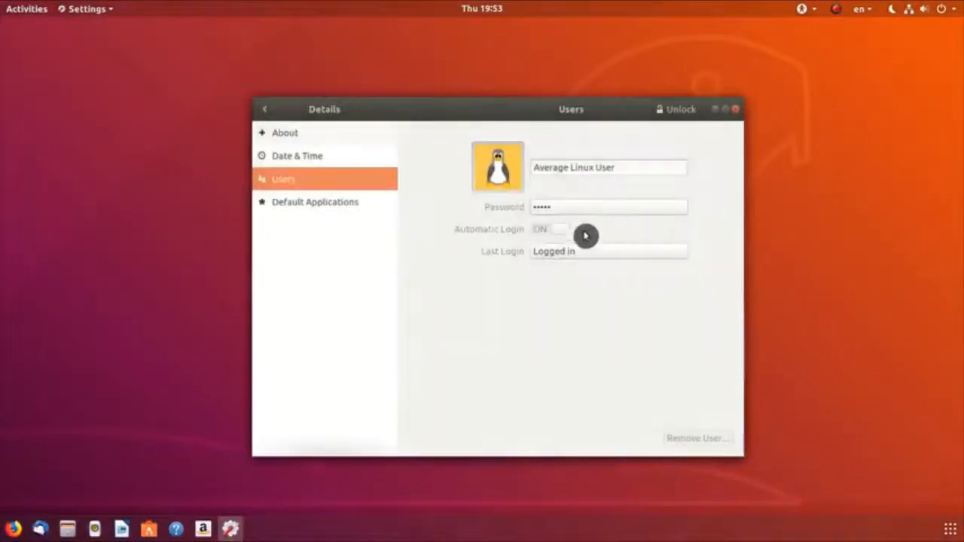
left_click(265, 113)
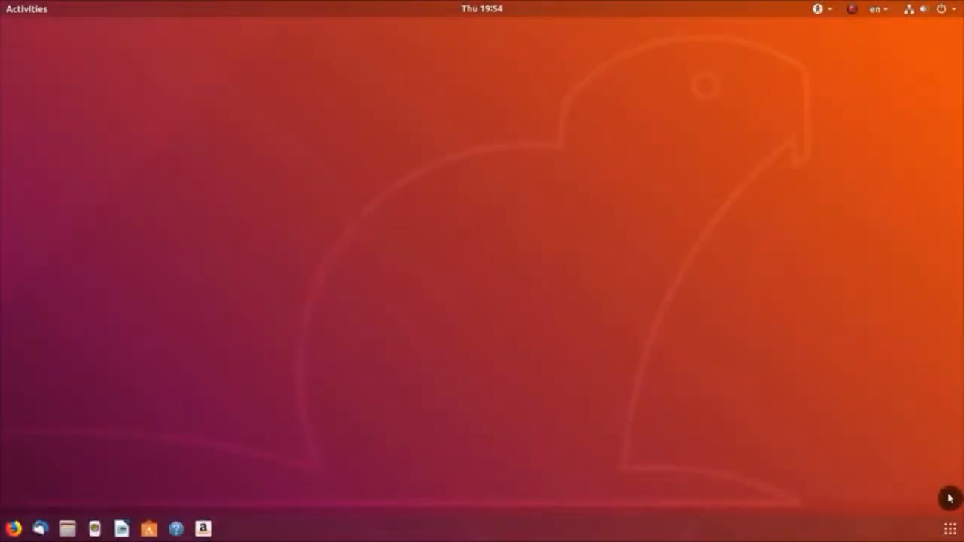
Step: Search the applications for 'dconf' and launch dconf Editor
left_click(951, 530)
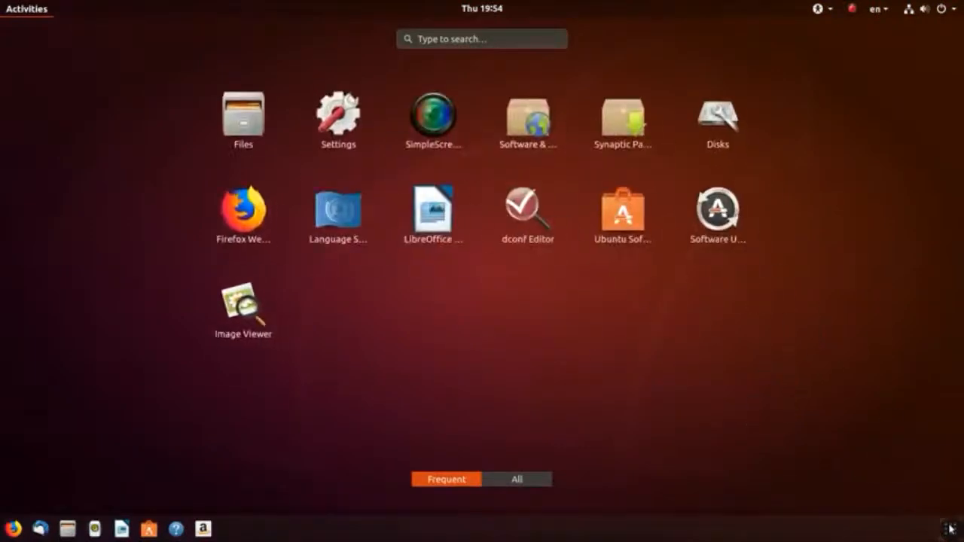
left_click(951, 529)
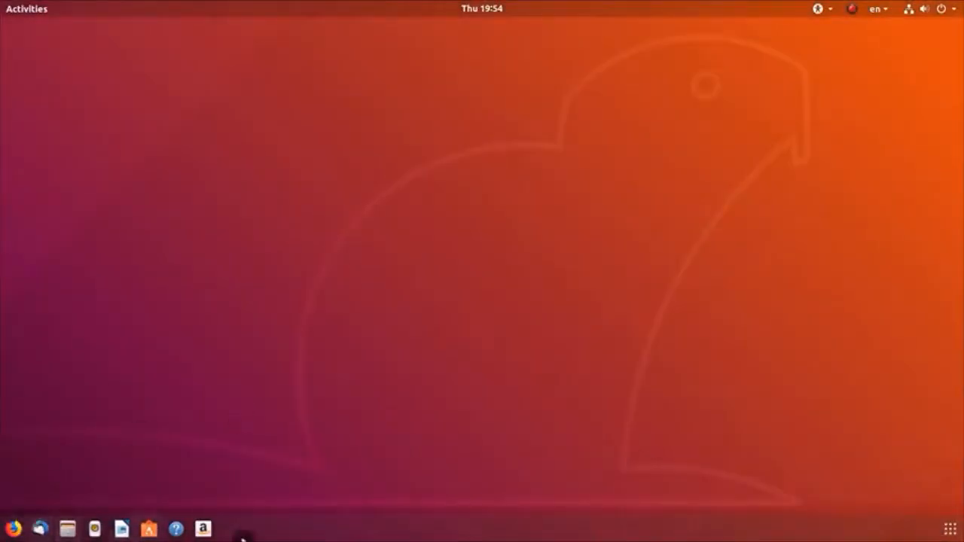
left_click(953, 530)
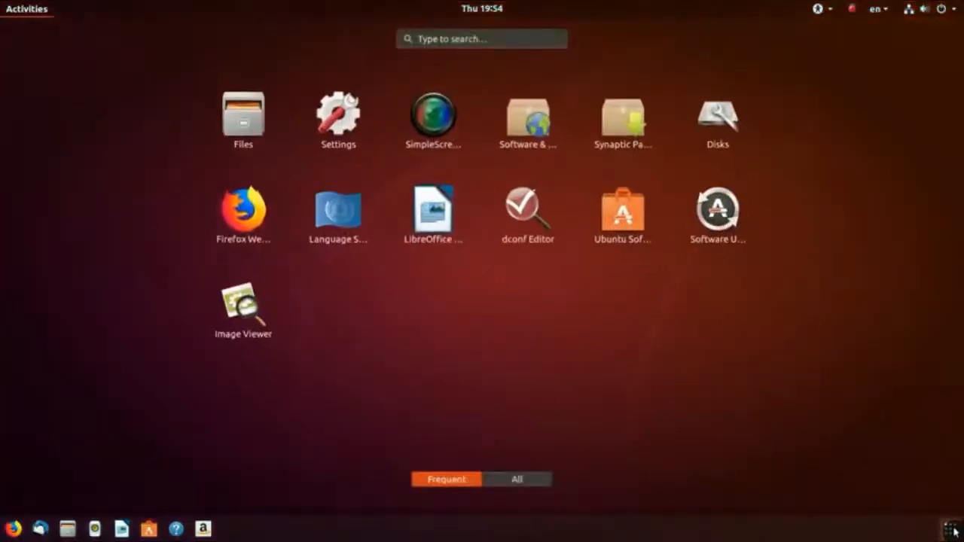
type("dconf")
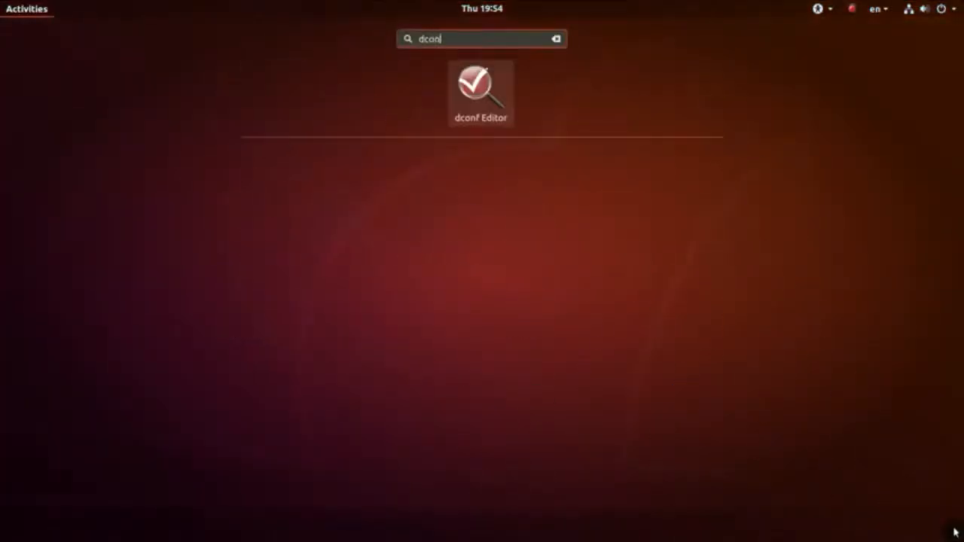
key("Return")
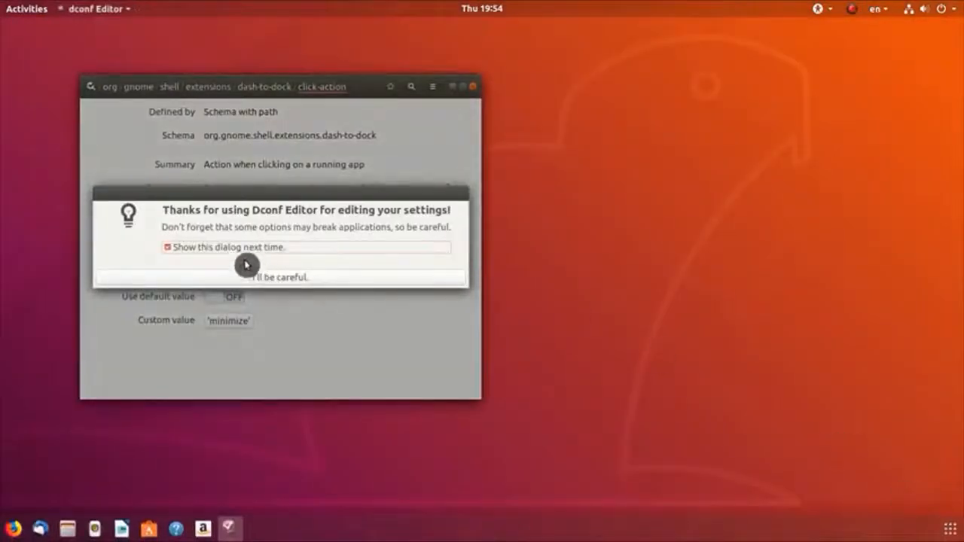
Step: Dismiss the dconf Editor warning permanently and browse to /org/gnome/shell/extensions/dash-to-dock/
left_click(241, 248)
left_click(269, 278)
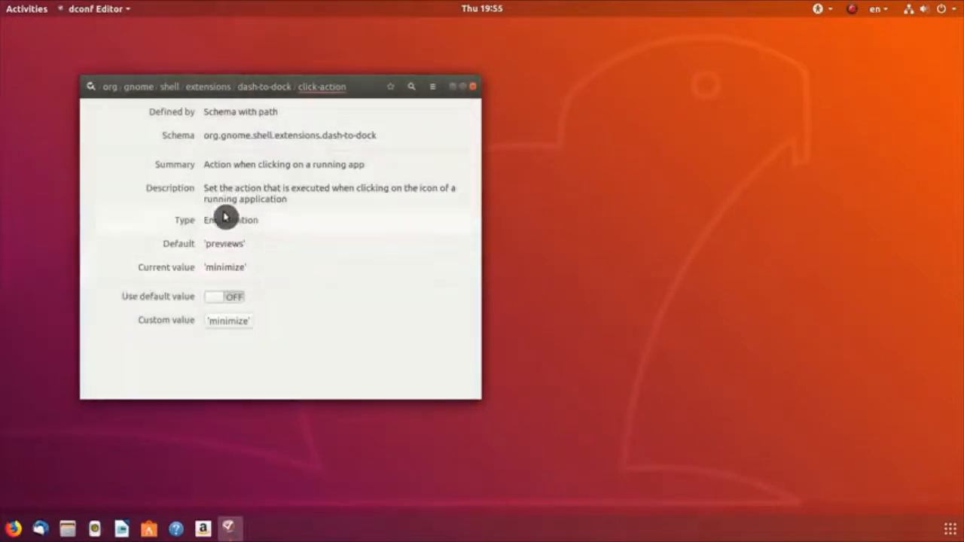
left_click(111, 88)
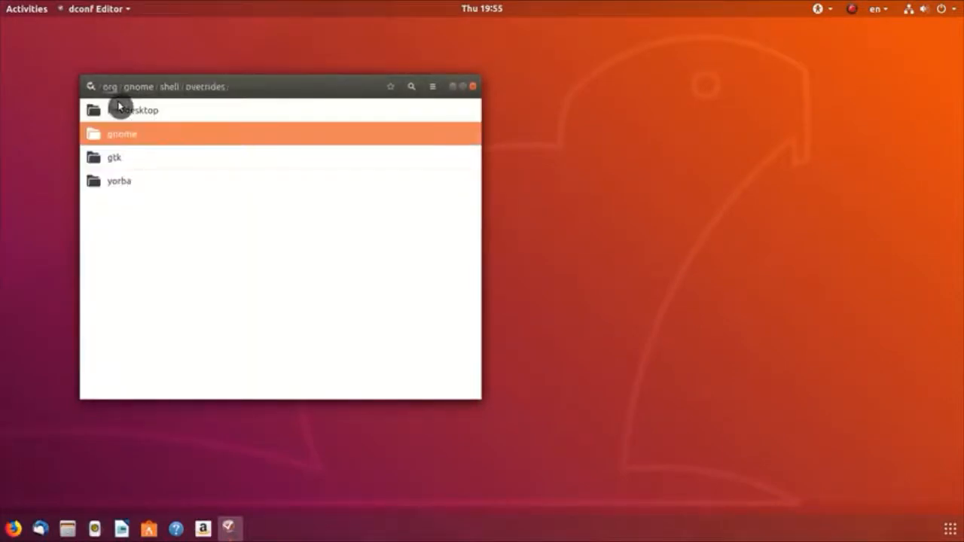
left_click(131, 140)
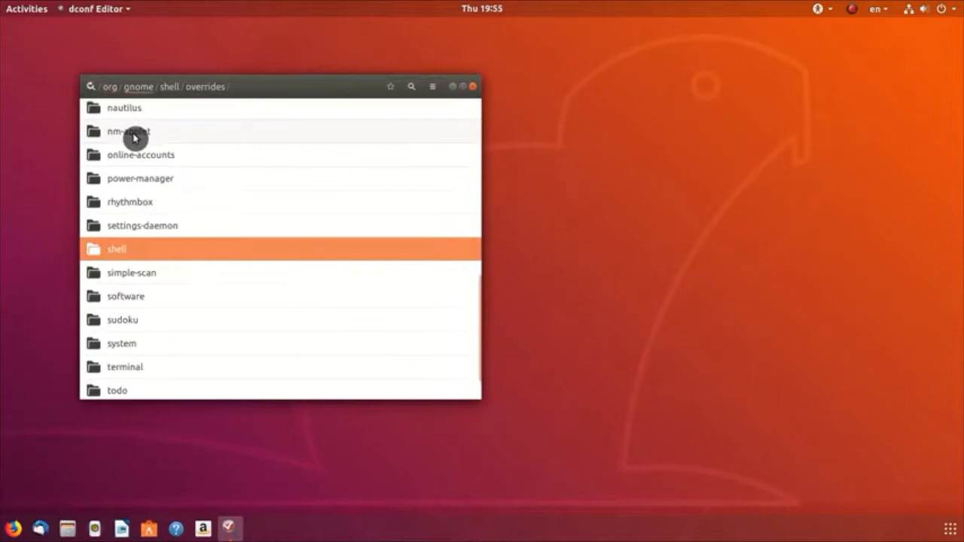
left_click(151, 250)
left_click(148, 135)
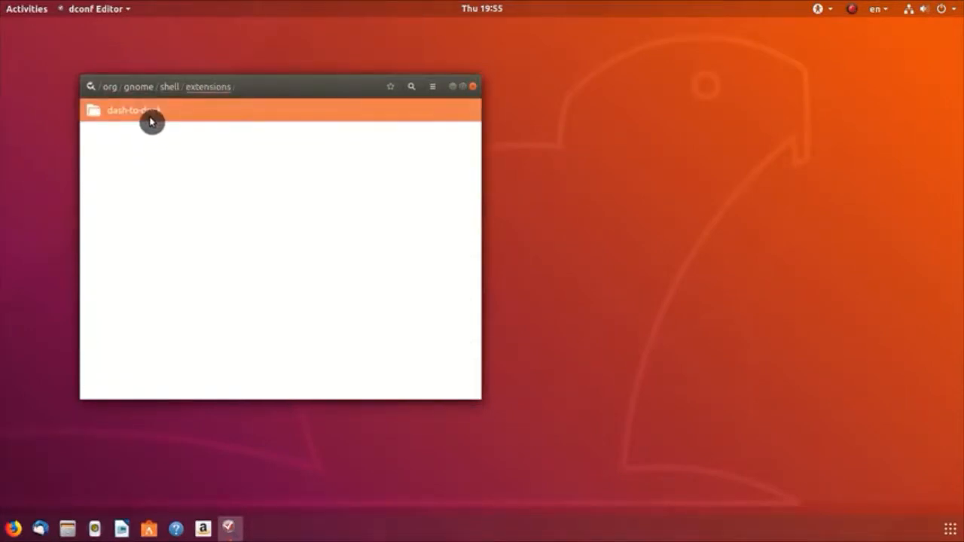
left_click(150, 121)
scroll(269, 244, "down", 15)
scroll(269, 244, "up", 1)
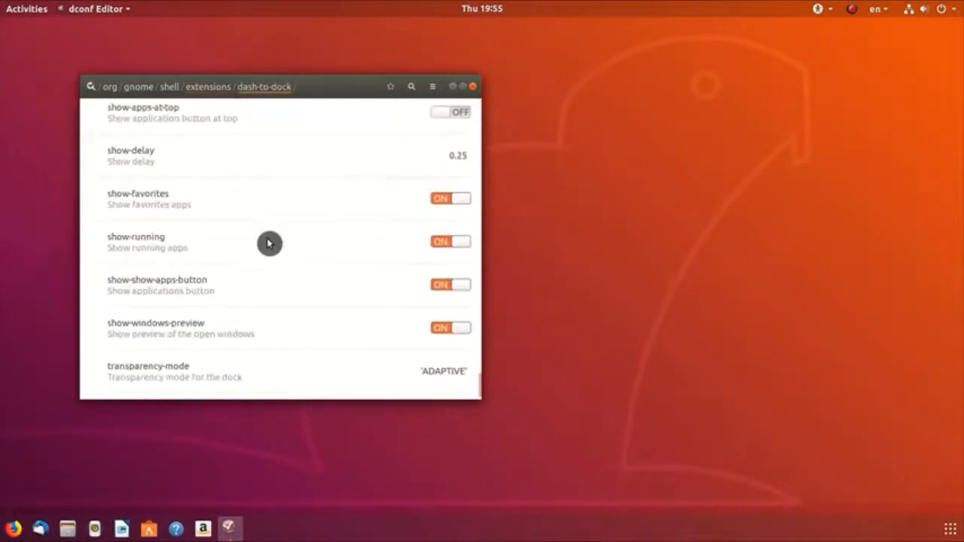
scroll(269, 244, "up", 3)
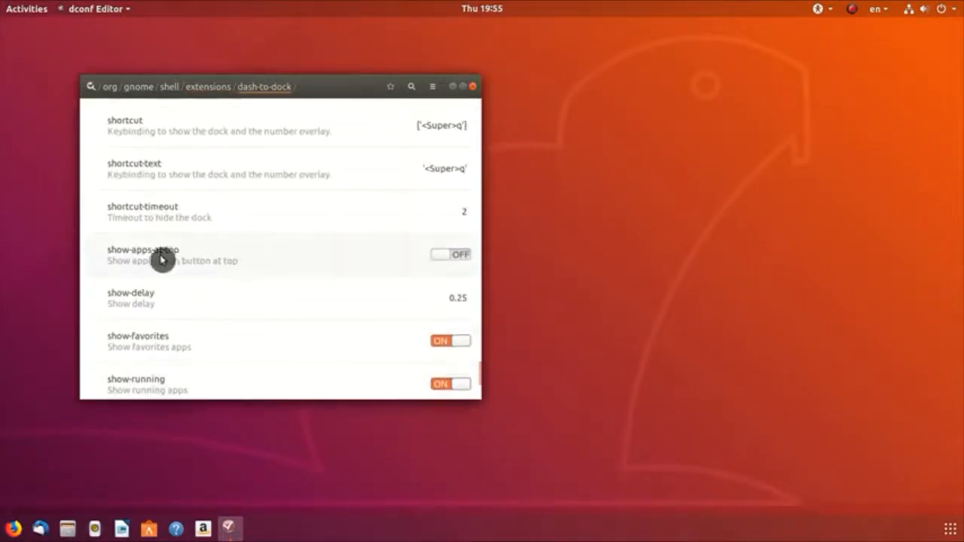
Step: Turn show-apps-at-top ON, verify the Show Applications button moved, and close dconf Editor
left_click(455, 258)
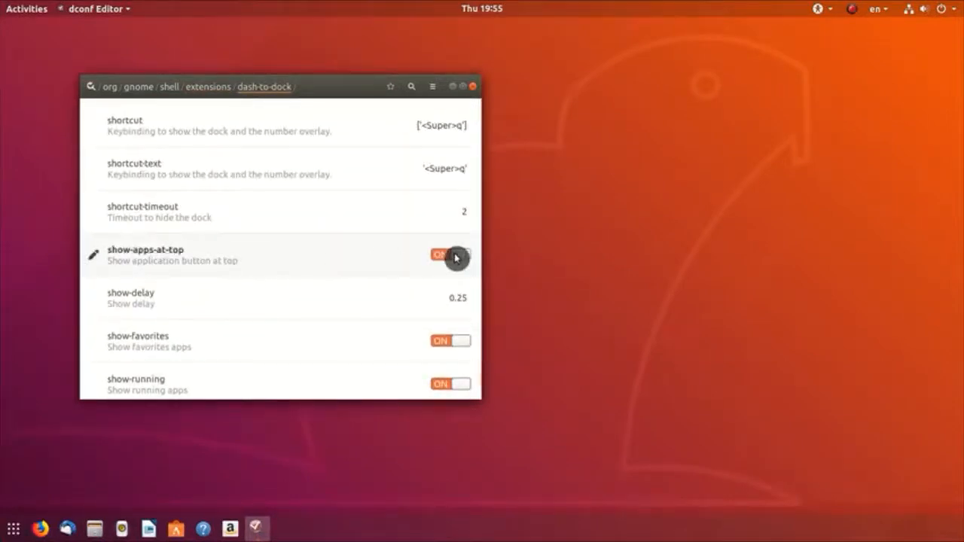
left_click(13, 531)
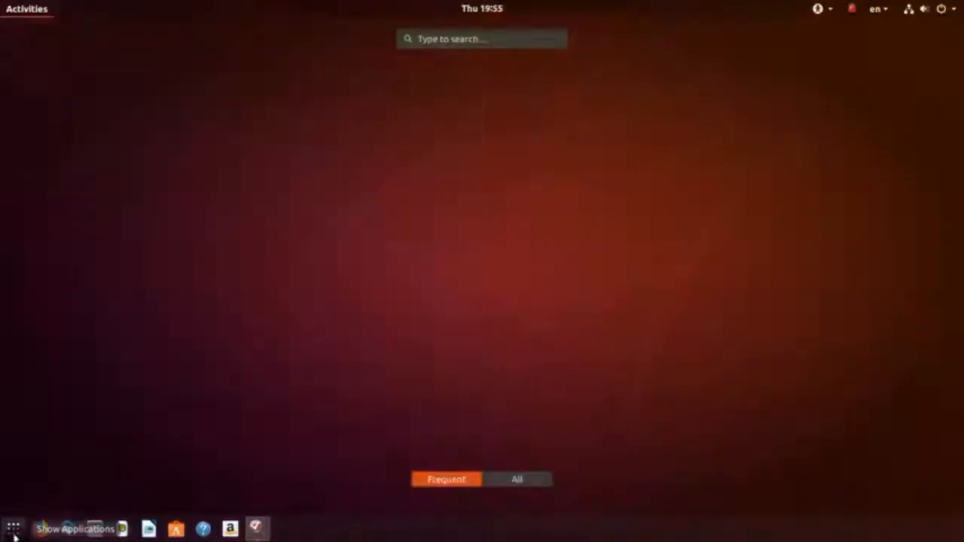
left_click(14, 532)
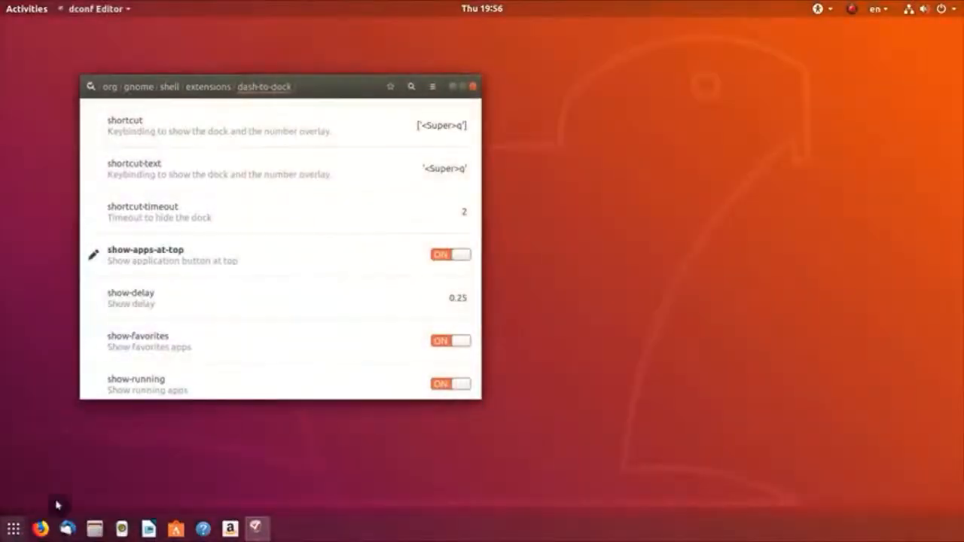
left_click(473, 87)
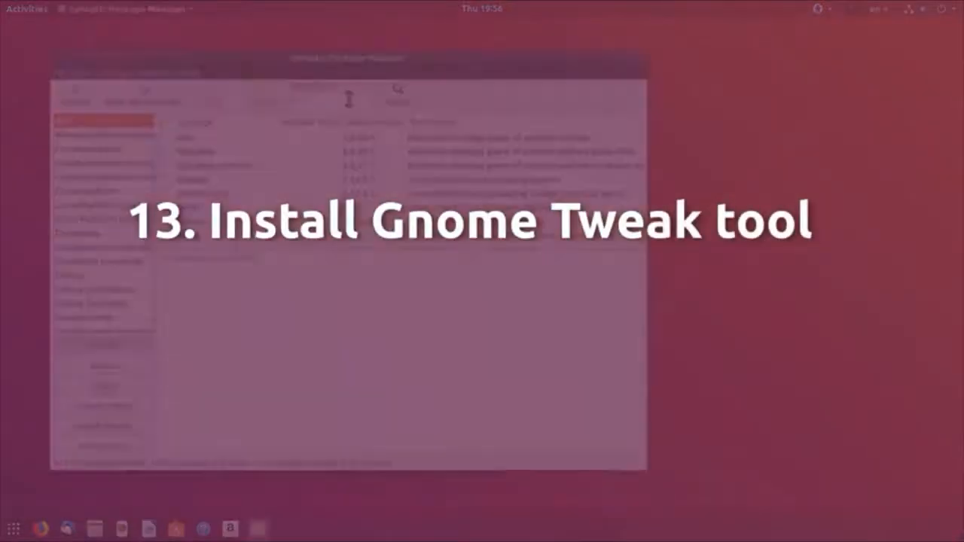
Step: Install gnome-tweak-tool with its required gnome-tweaks package in Synaptic
left_click(349, 99)
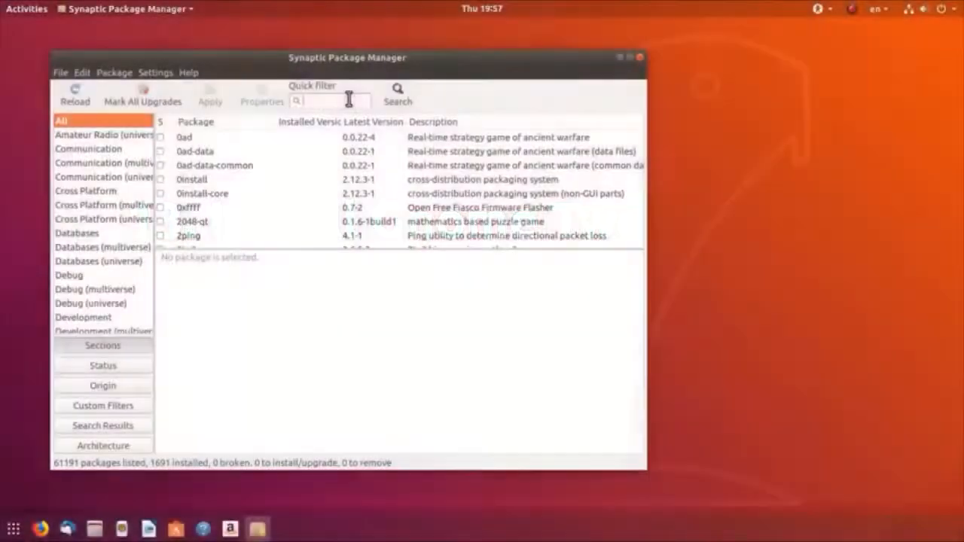
type("gnome-")
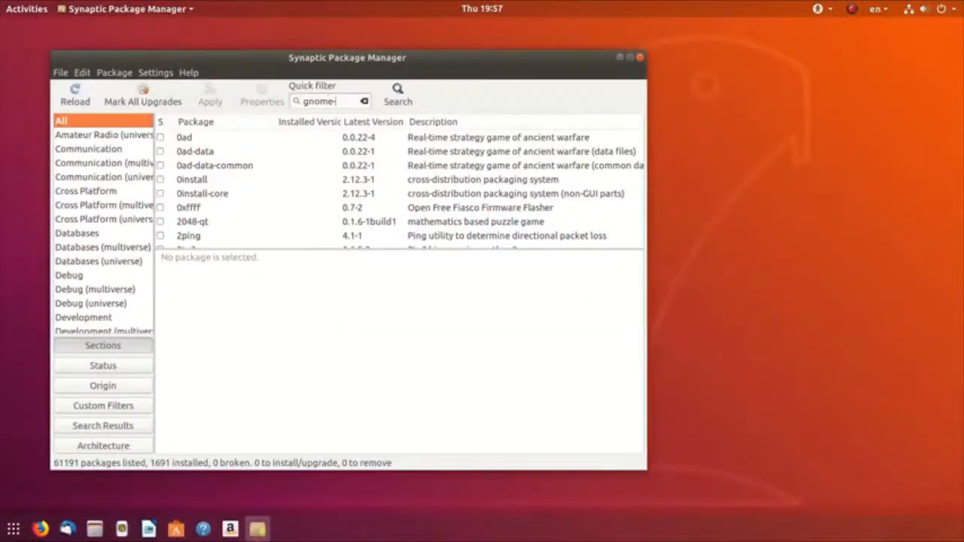
type("tweak-tool")
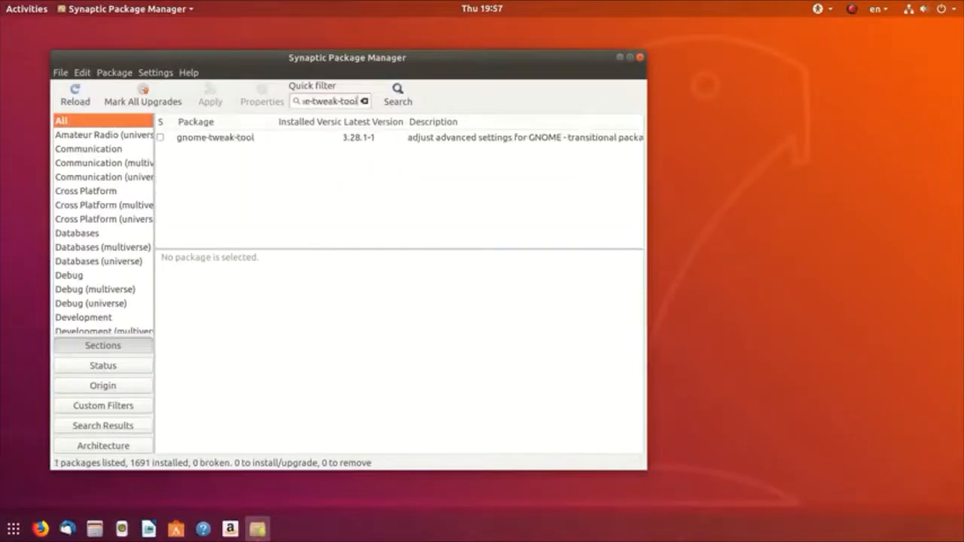
right_click(224, 138)
left_click(263, 159)
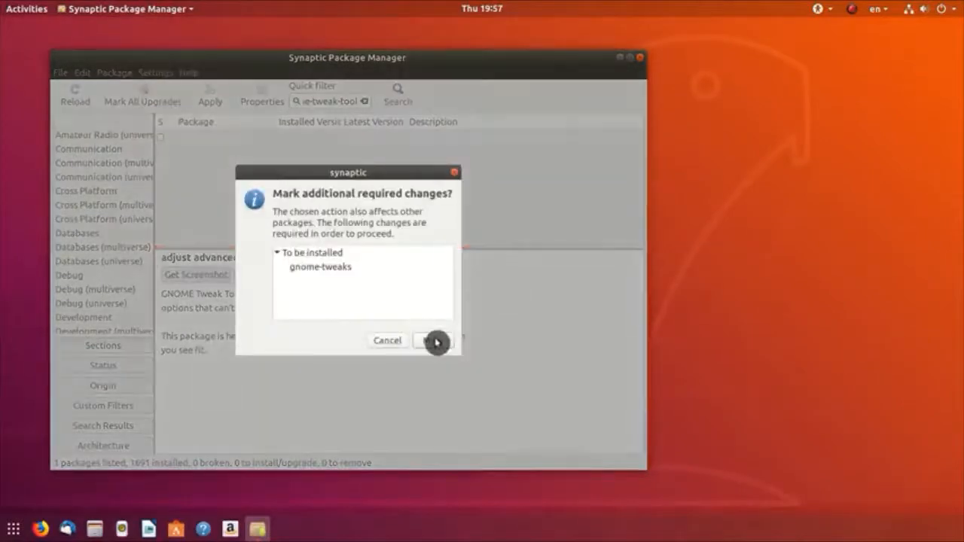
left_click(437, 342)
left_click(210, 98)
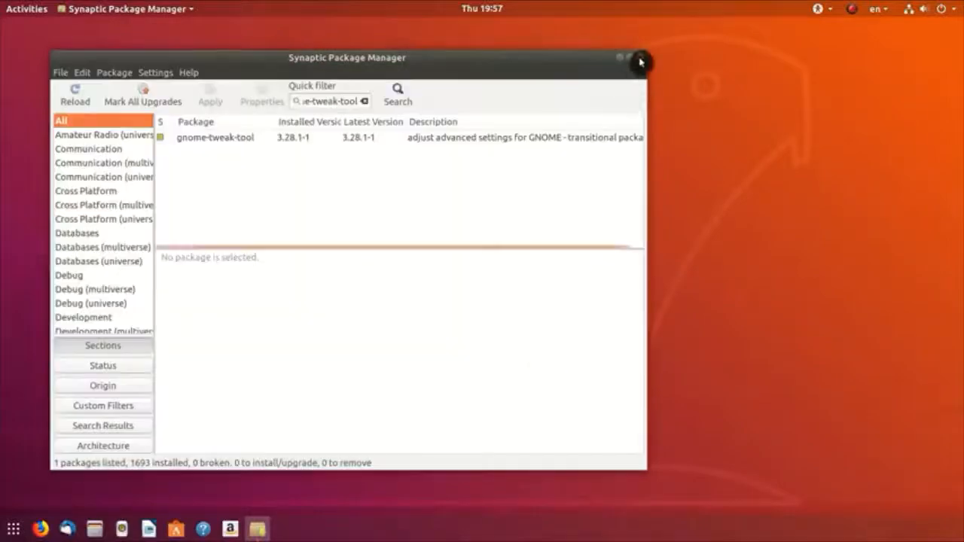
left_click(639, 57)
Step: Confirm the Tweaks app launches from a 'tweak' search, then close it
left_click(8, 531)
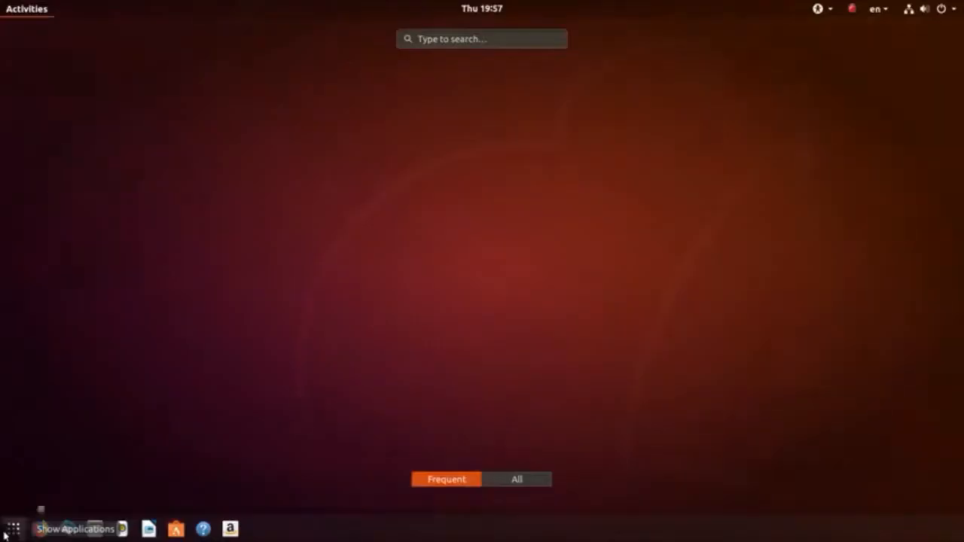
type("tweak")
key("Return")
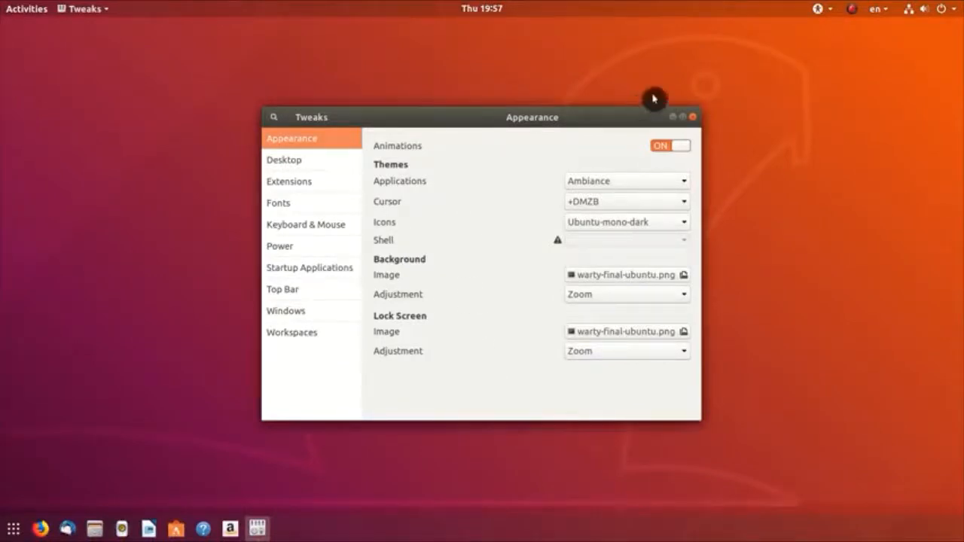
left_click(693, 117)
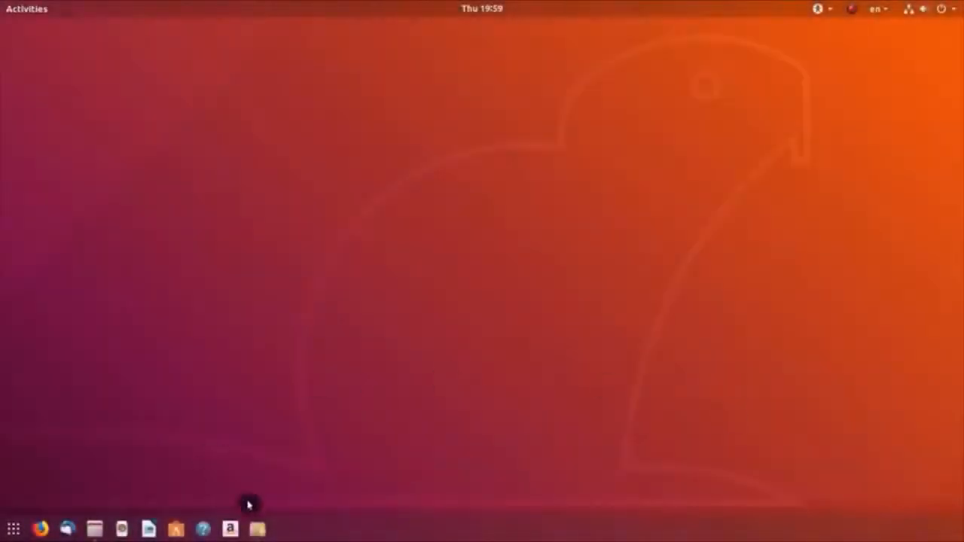
Step: Install chrome-gnome-shell in Synaptic, then start entering the extensions.gnome.org address in Firefox
left_click(265, 531)
type("chrome-g")
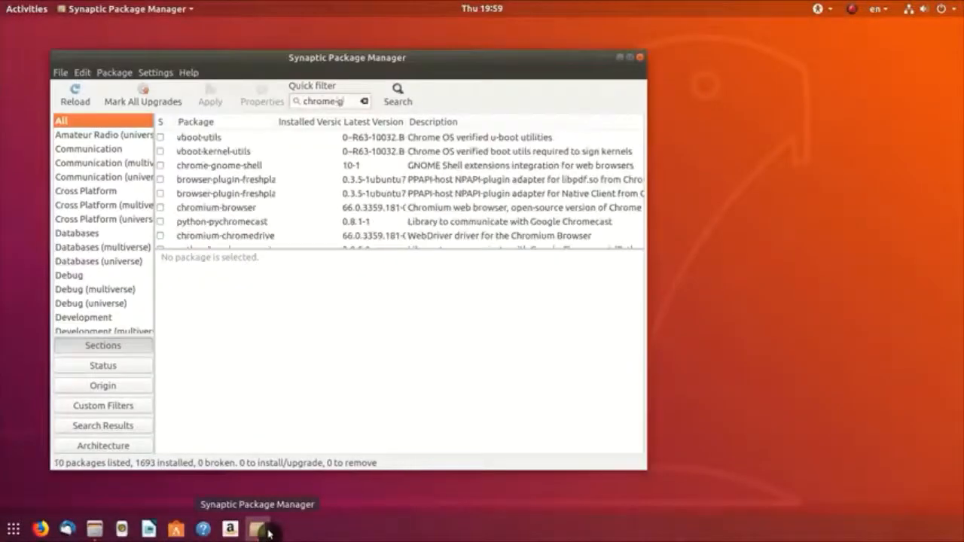
type("nome-shell")
double_click(218, 137)
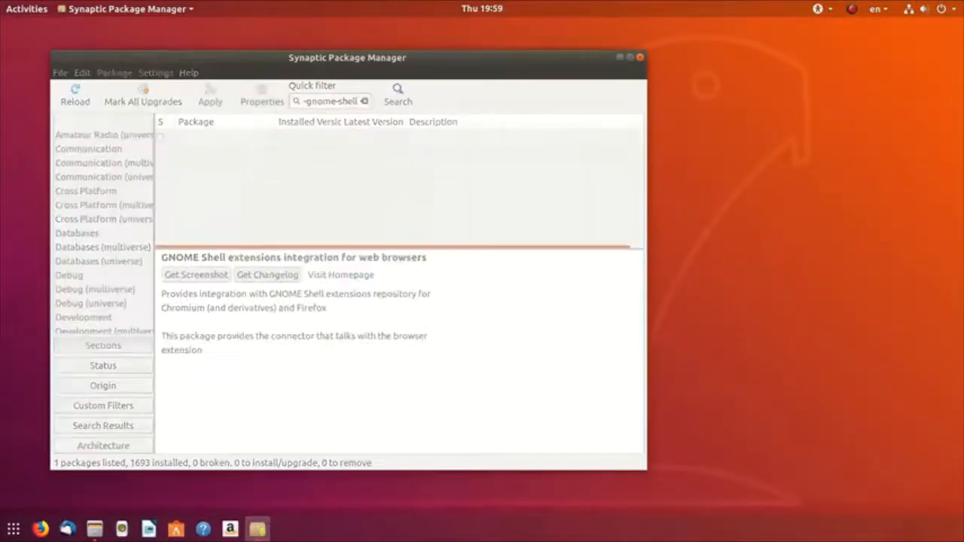
left_click(210, 94)
left_click(538, 368)
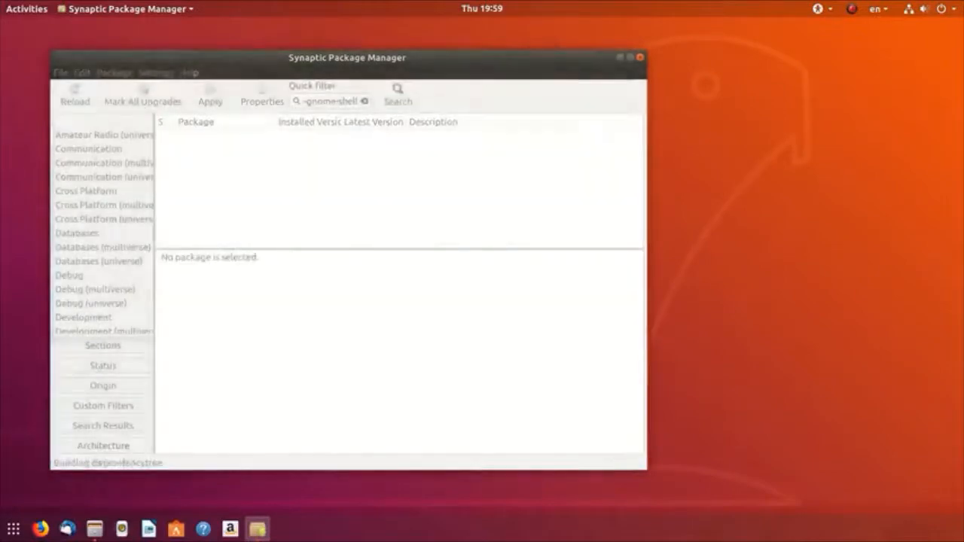
left_click(41, 530)
type("ext")
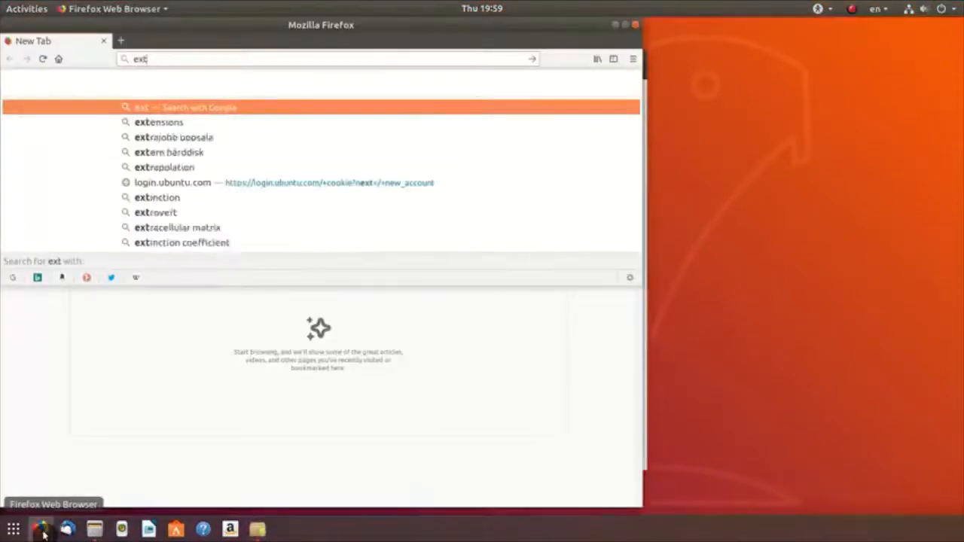
type("ensions.gnn")
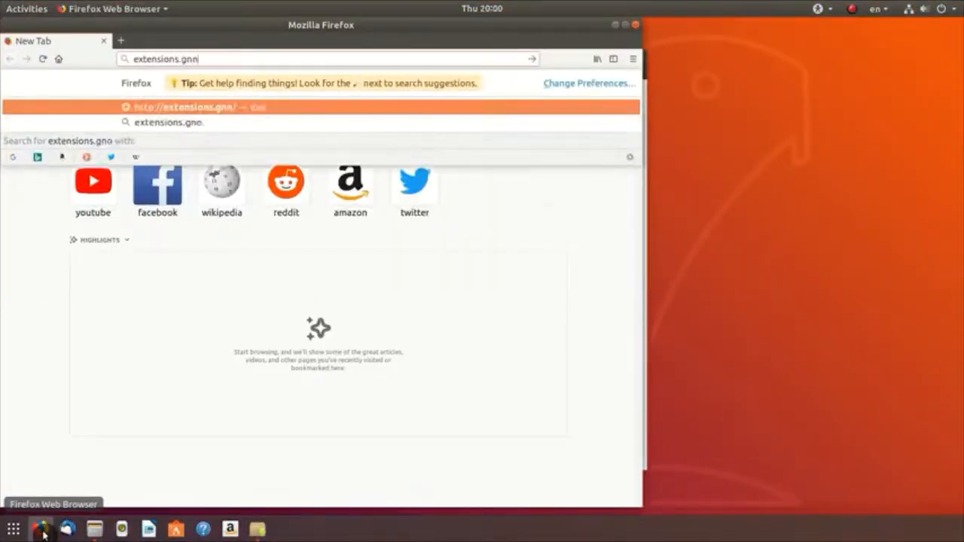
type("me.org")
Step: Open the Dash to Panel page on extensions.gnome.org and add the GNOME Shell integration add-on to Firefox
key("Return")
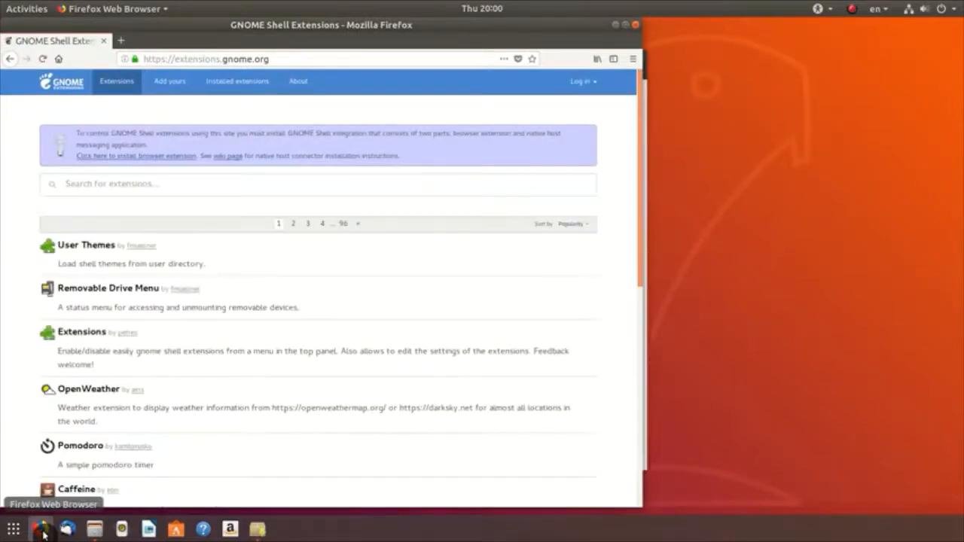
left_click(151, 186)
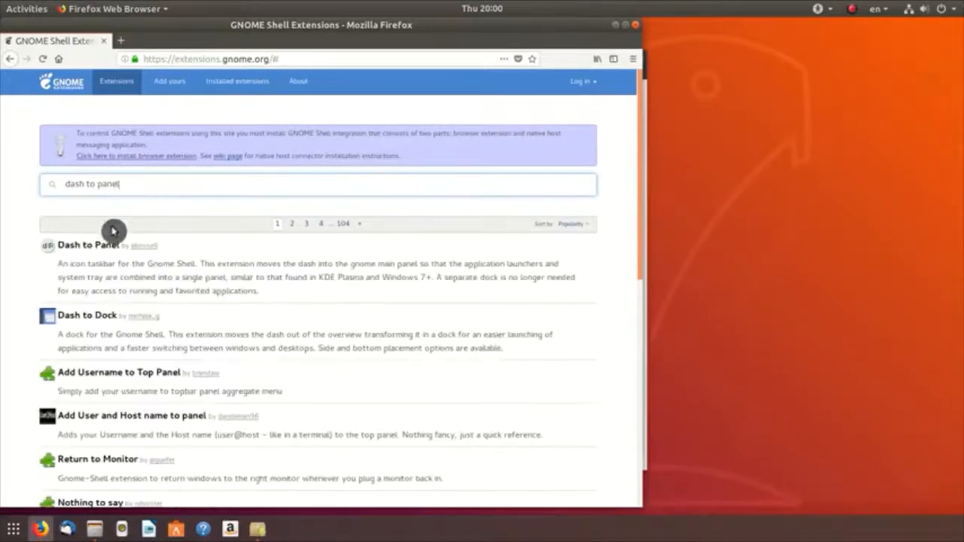
left_click(96, 252)
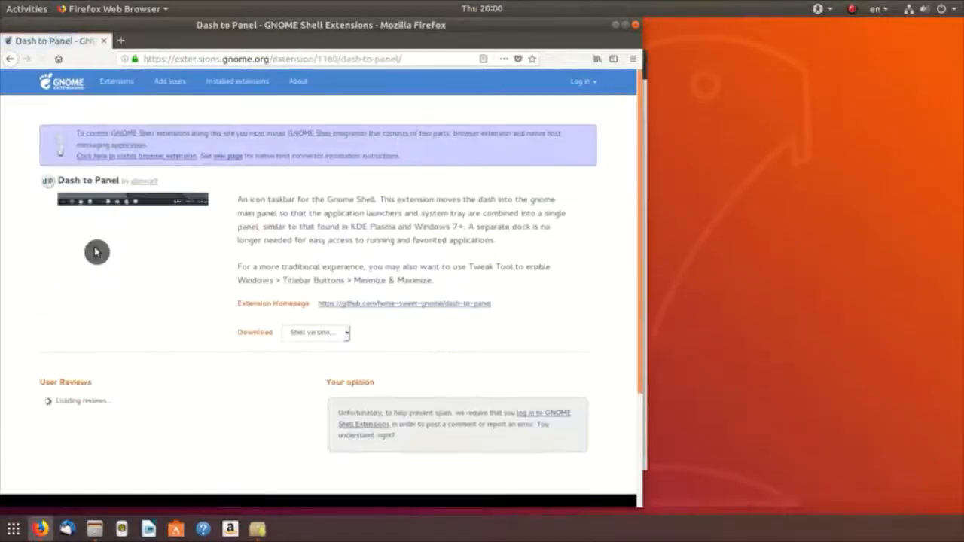
left_click(134, 157)
left_click(324, 129)
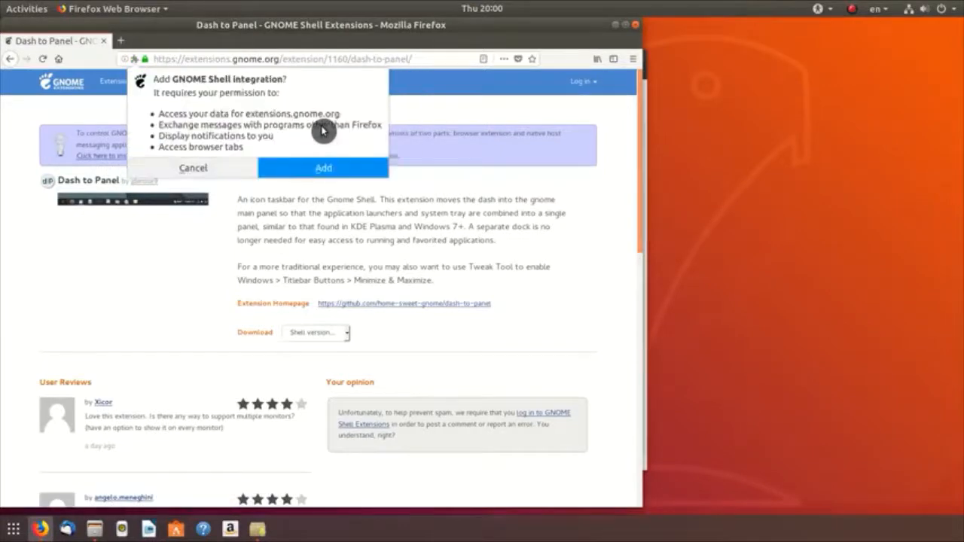
left_click(323, 167)
left_click(314, 119)
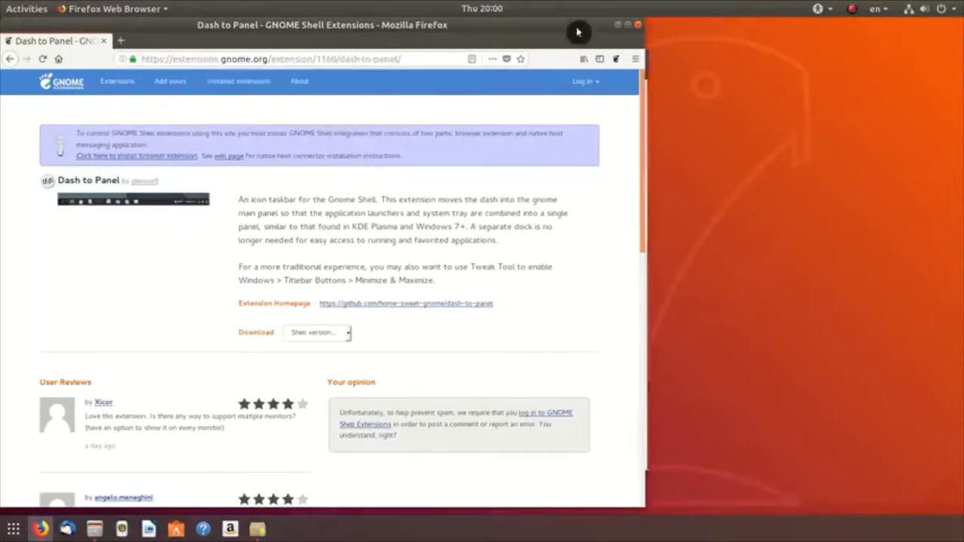
Step: Maximise Firefox, reload the page, and switch Dash to Panel on, confirming its installation
double_click(577, 27)
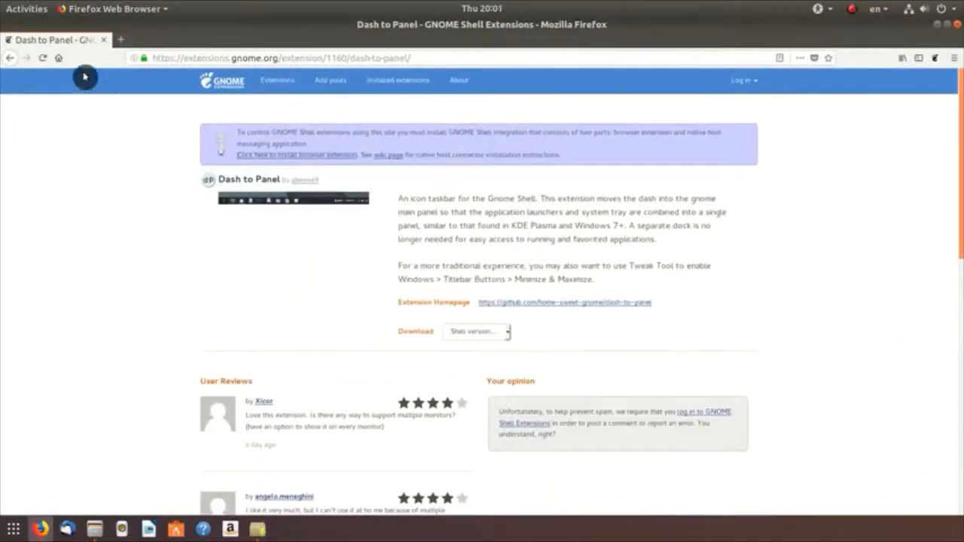
left_click(43, 59)
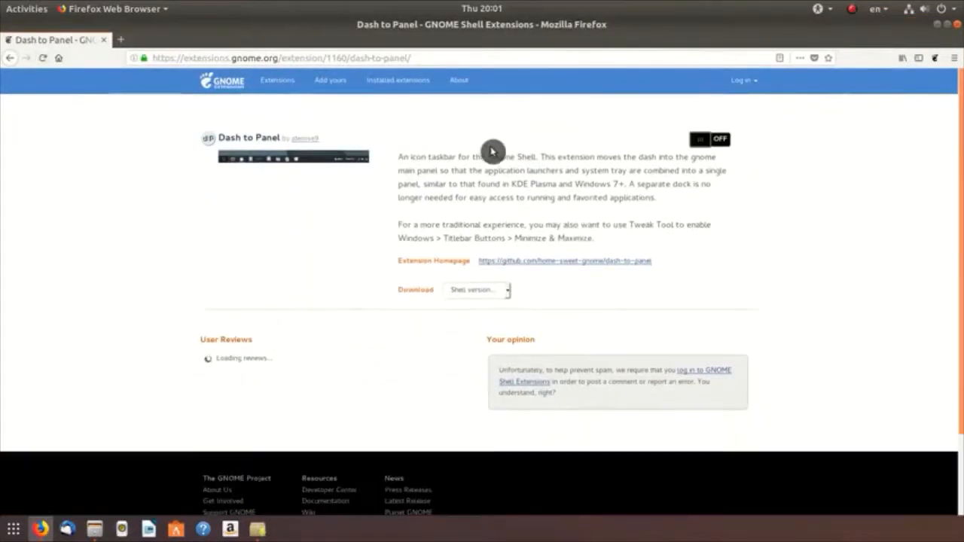
left_click(711, 142)
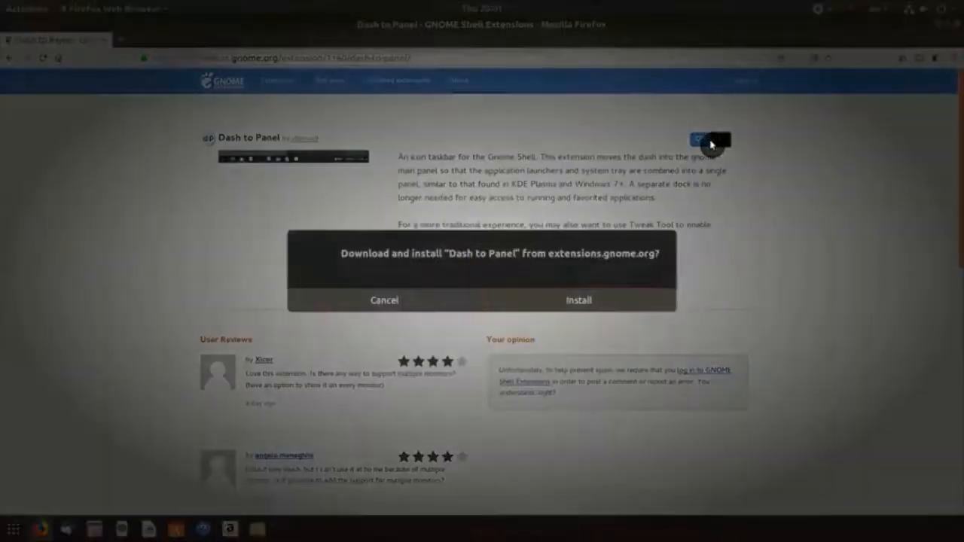
left_click(602, 310)
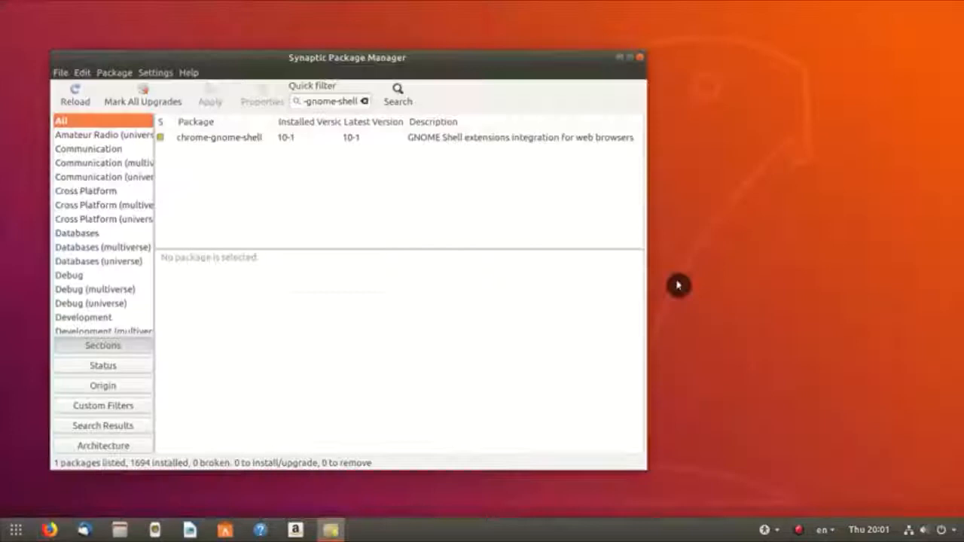
Step: Close Synaptic, launch Tweaks via a 'tweak' search, and switch the Dash to panel extension off
left_click(640, 57)
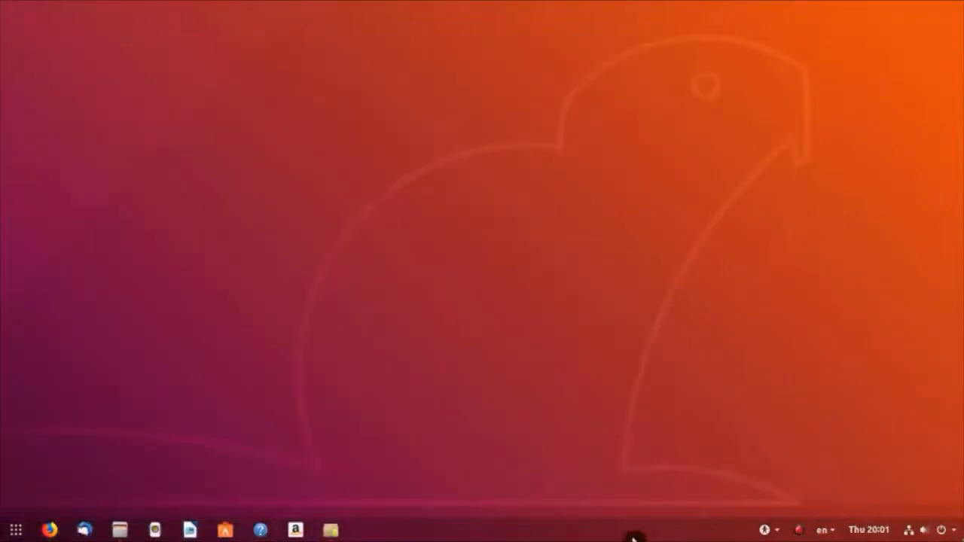
left_click(15, 530)
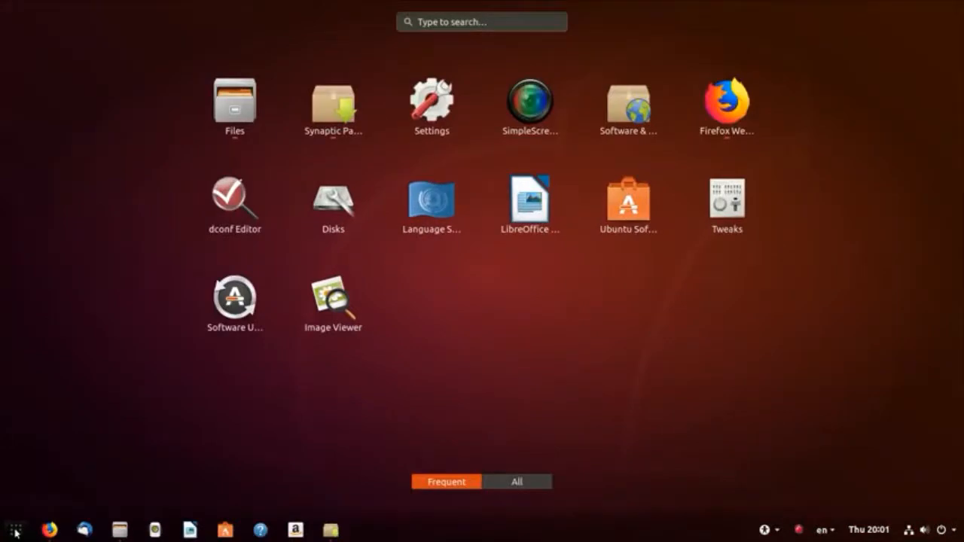
type("tweak")
key("Return")
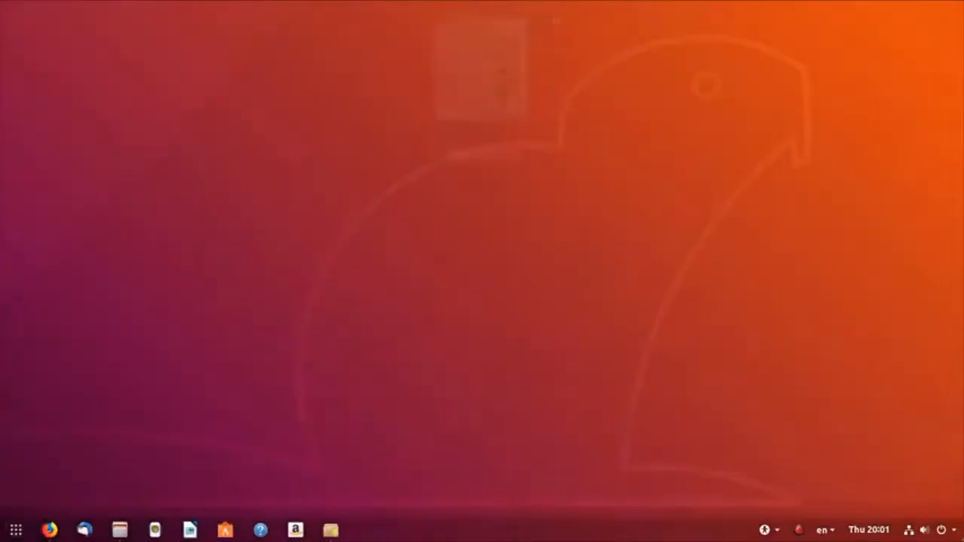
left_click(306, 183)
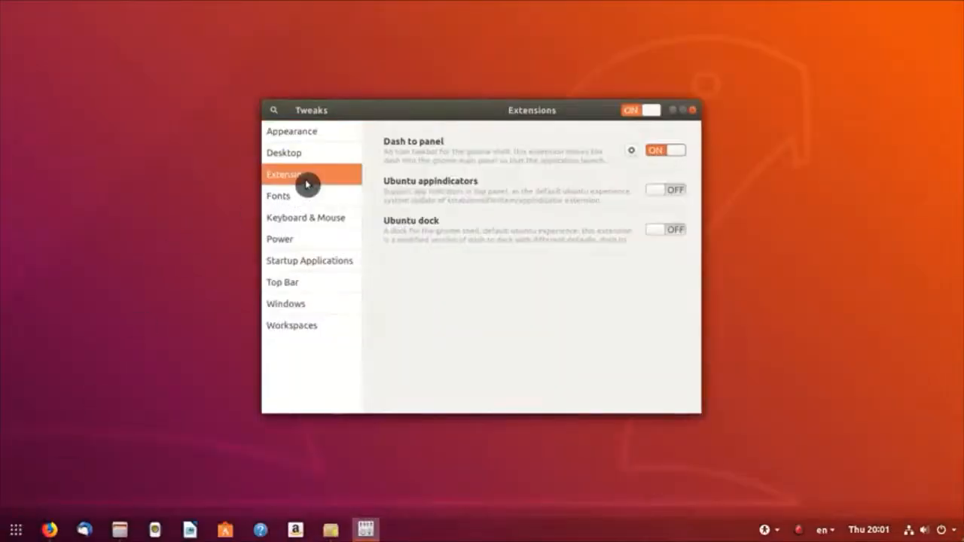
left_click(660, 155)
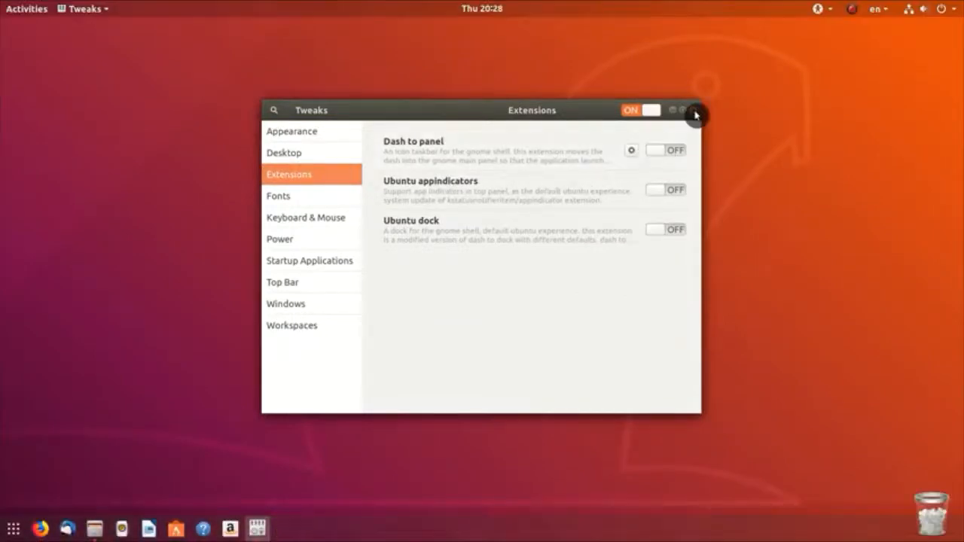
left_click(692, 111)
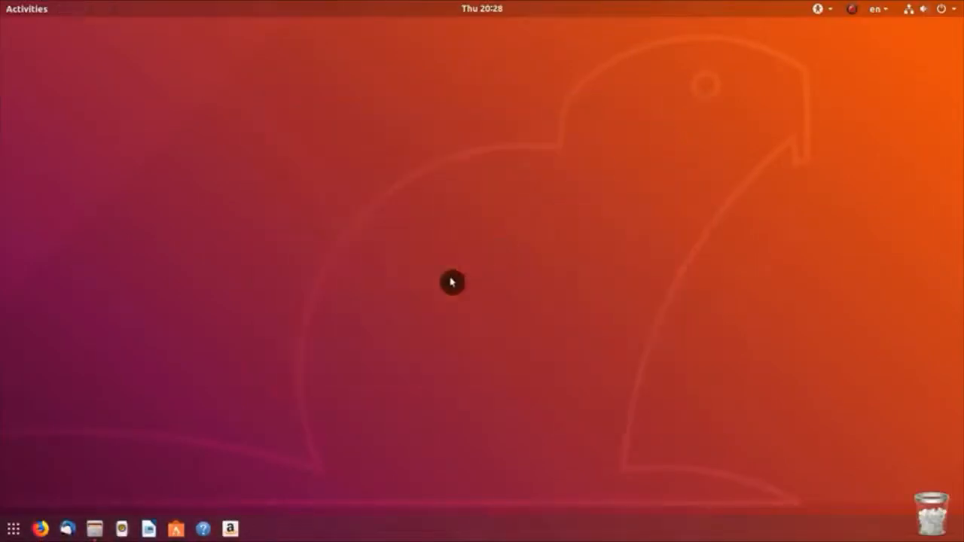
left_click(175, 532)
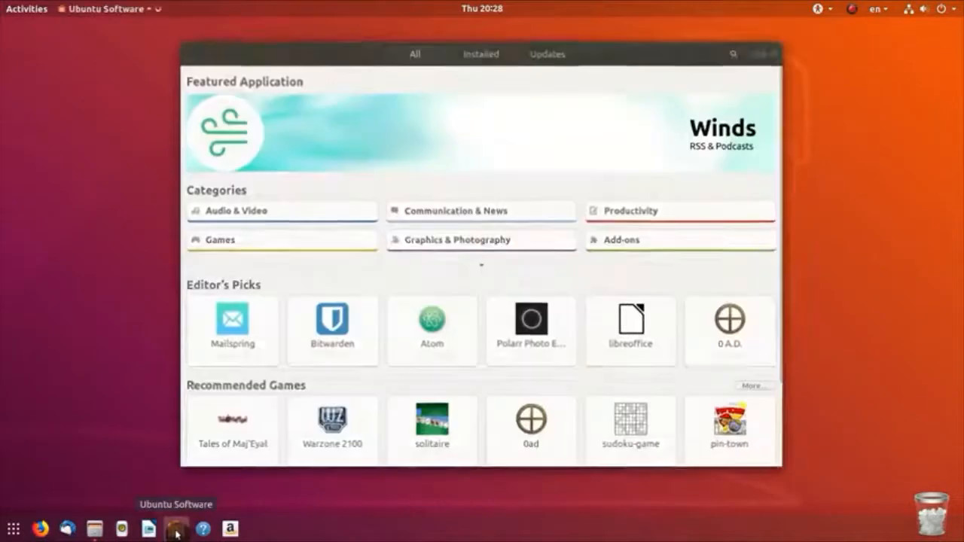
left_click(488, 64)
scroll(499, 215, "down", 10)
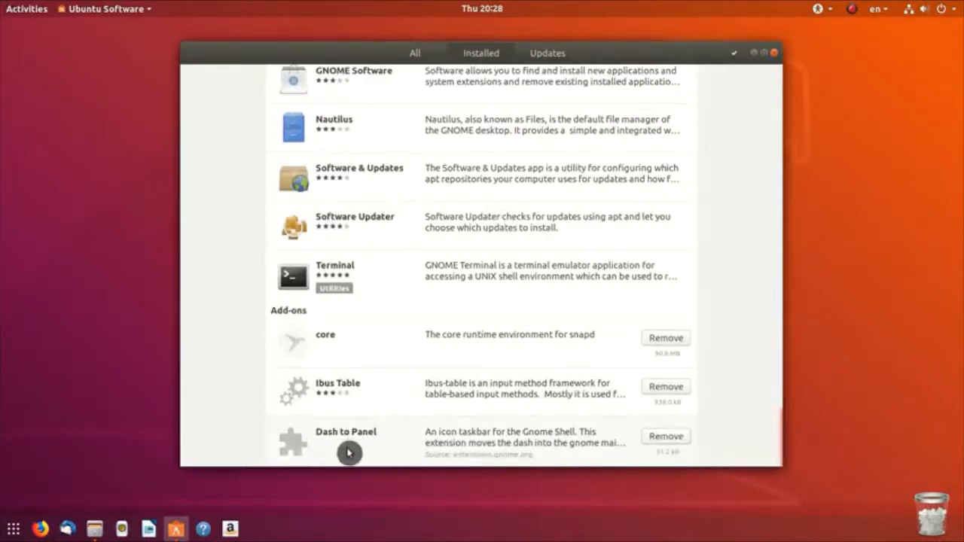
type("dash to ")
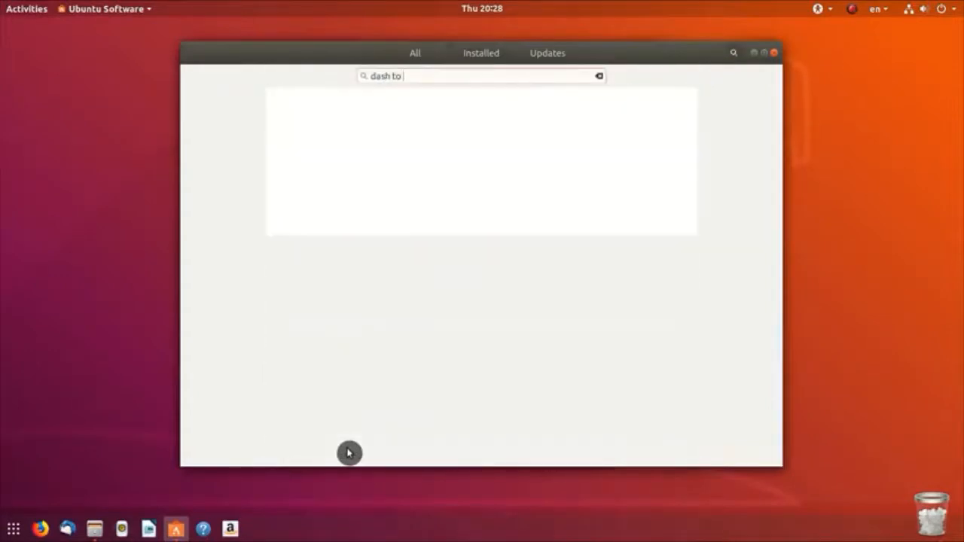
type("dock")
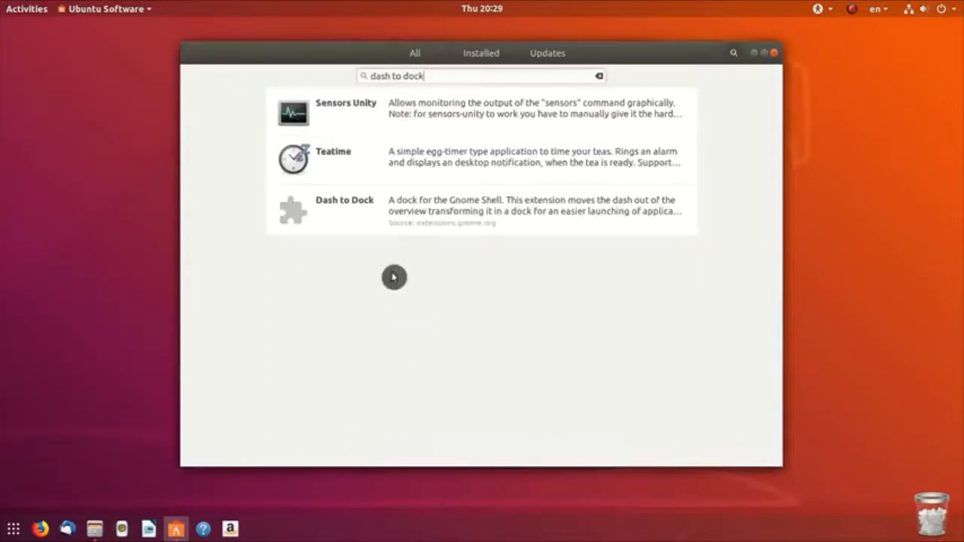
left_click(404, 214)
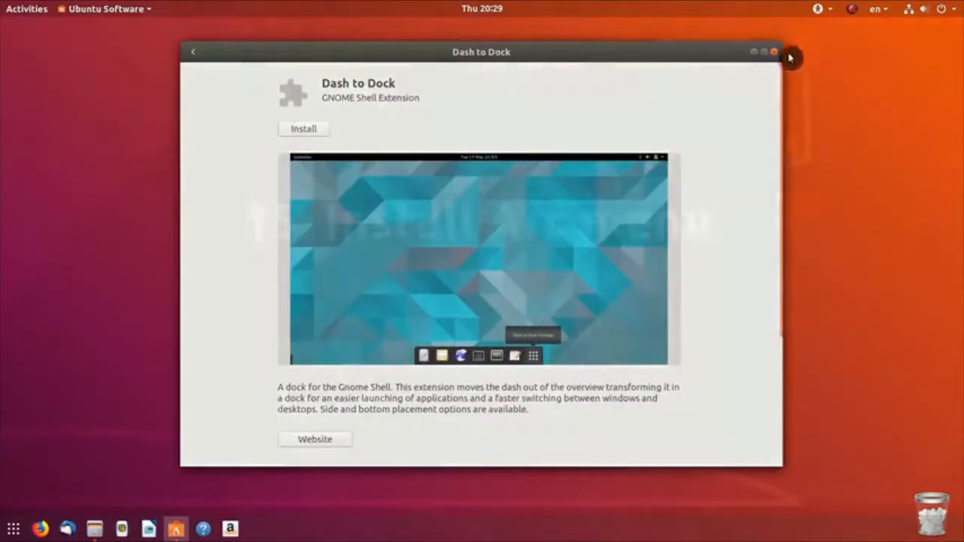
left_click(774, 52)
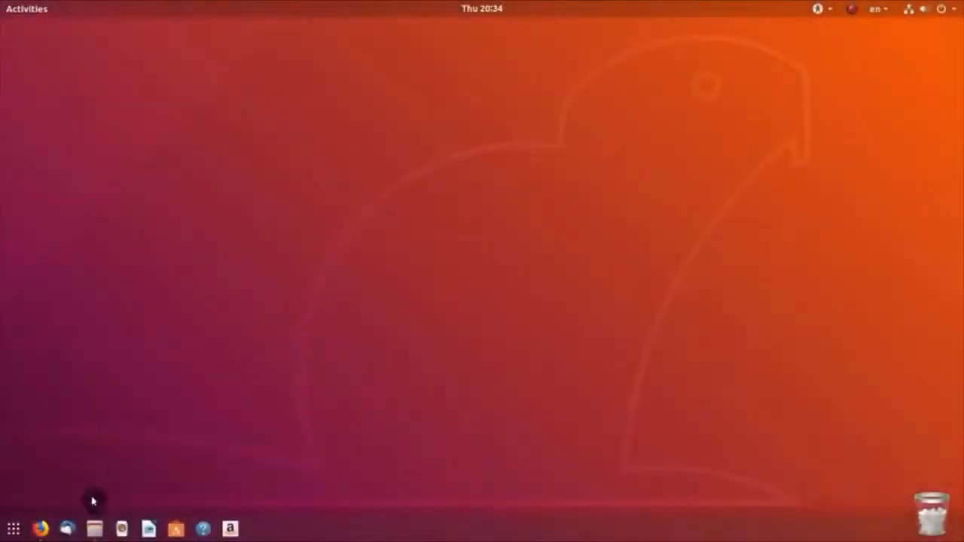
Step: Find Arc Menu on extensions.gnome.org, switch it on and install it, then minimize Firefox
left_click(40, 529)
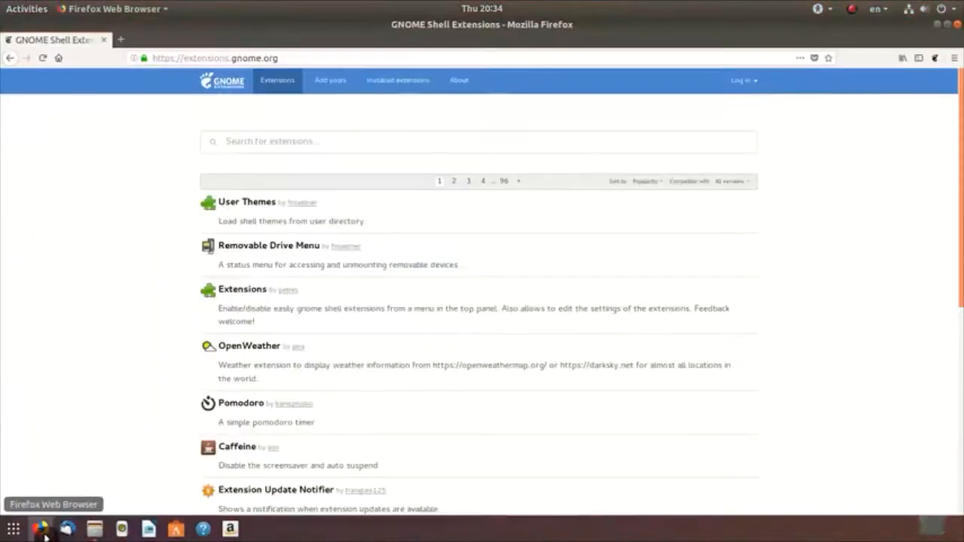
left_click(241, 143)
type("arc menu")
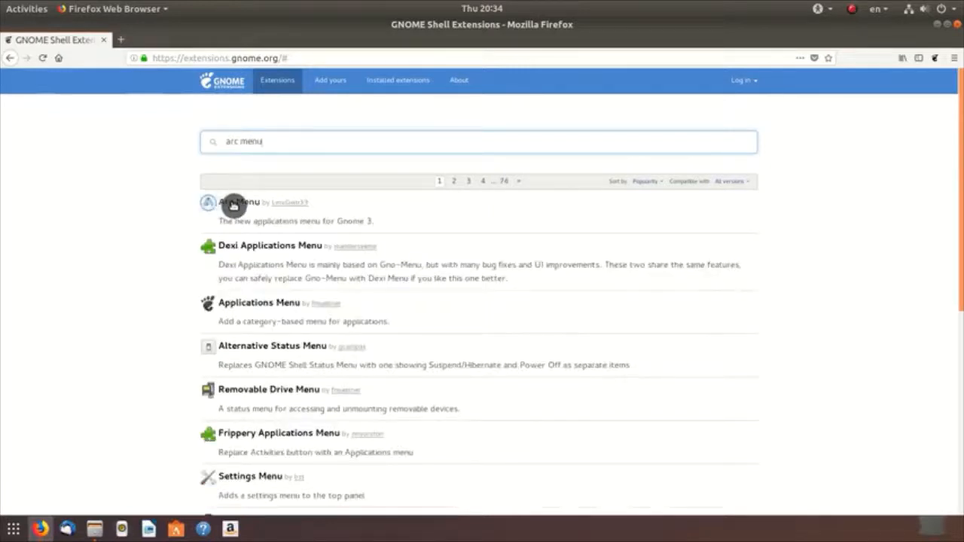
left_click(230, 202)
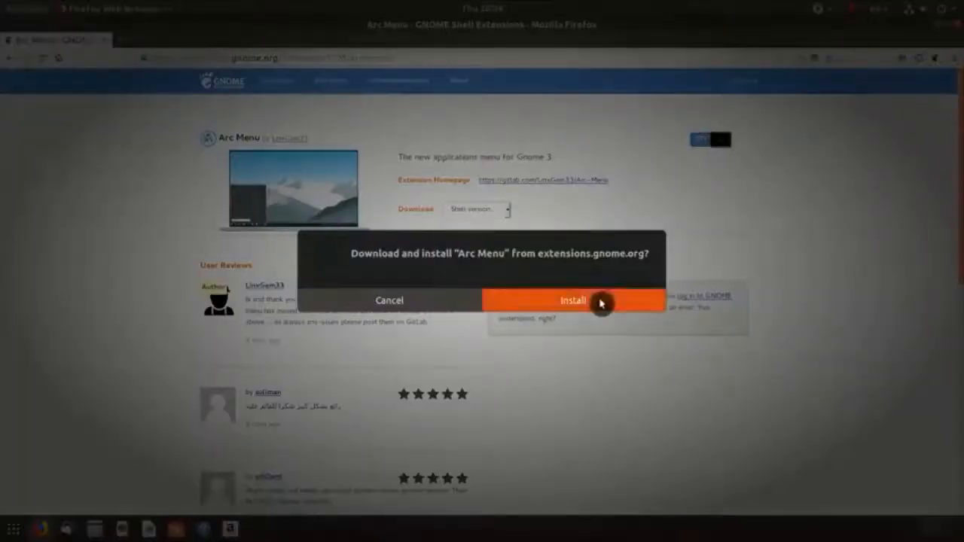
left_click(601, 301)
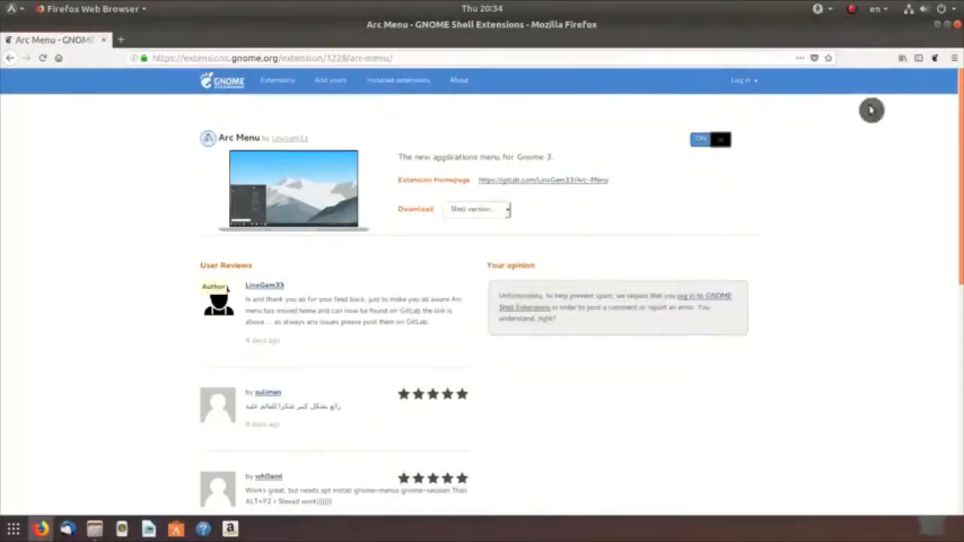
left_click(938, 25)
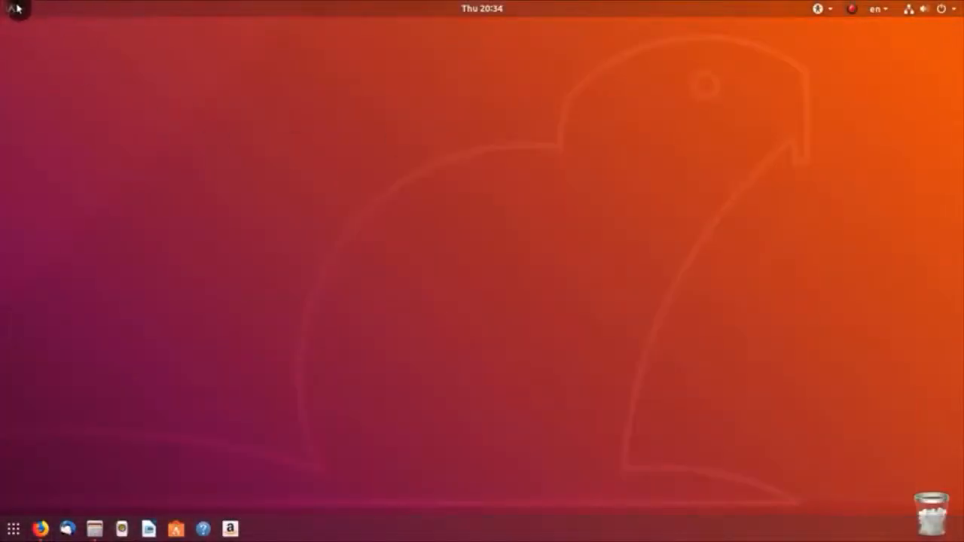
Step: From the new Arc Menu, launch Tweaks and open the Arc menu extension's settings under Extensions
left_click(17, 8)
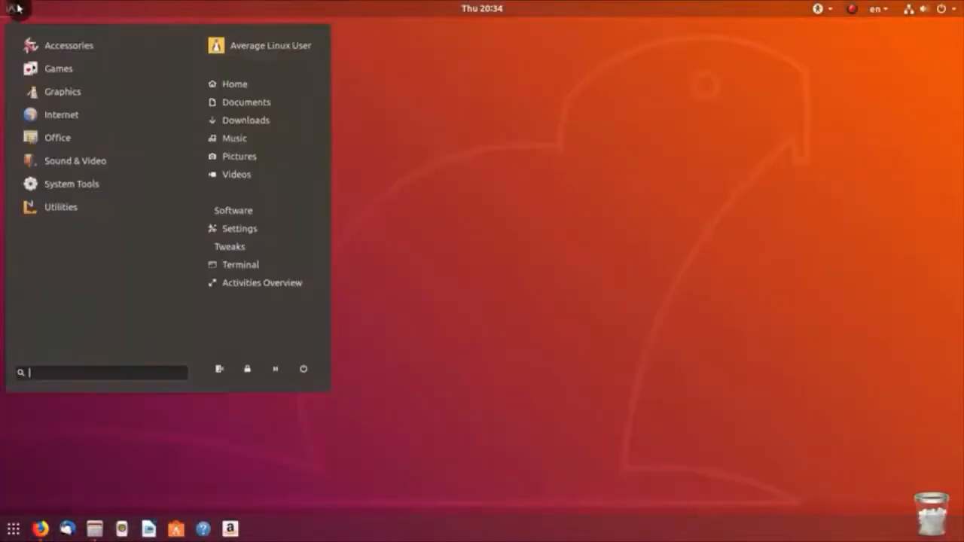
left_click(70, 183)
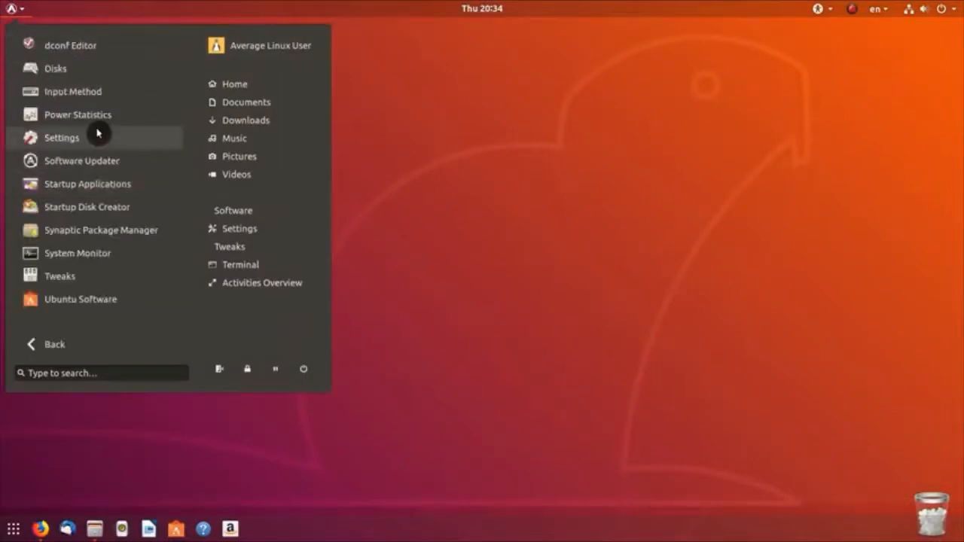
left_click(39, 345)
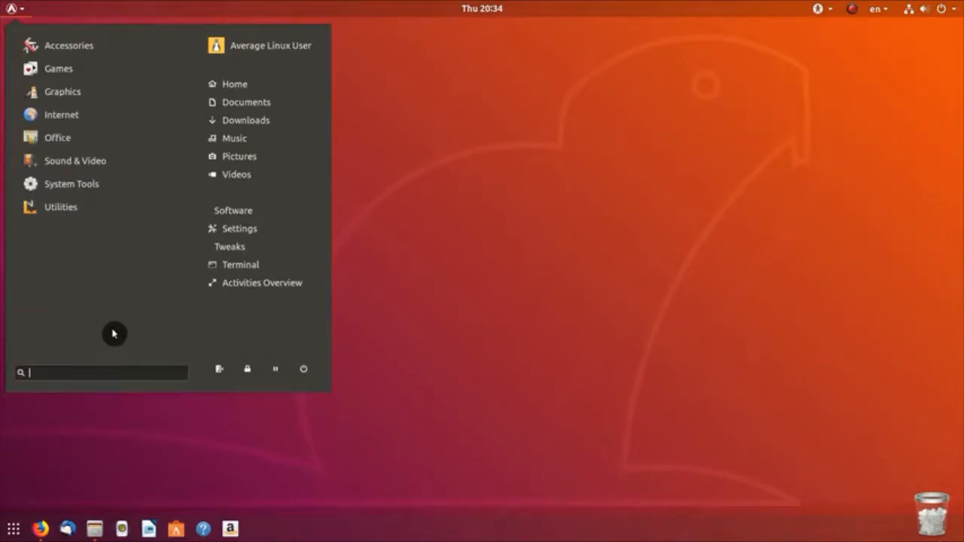
left_click(249, 252)
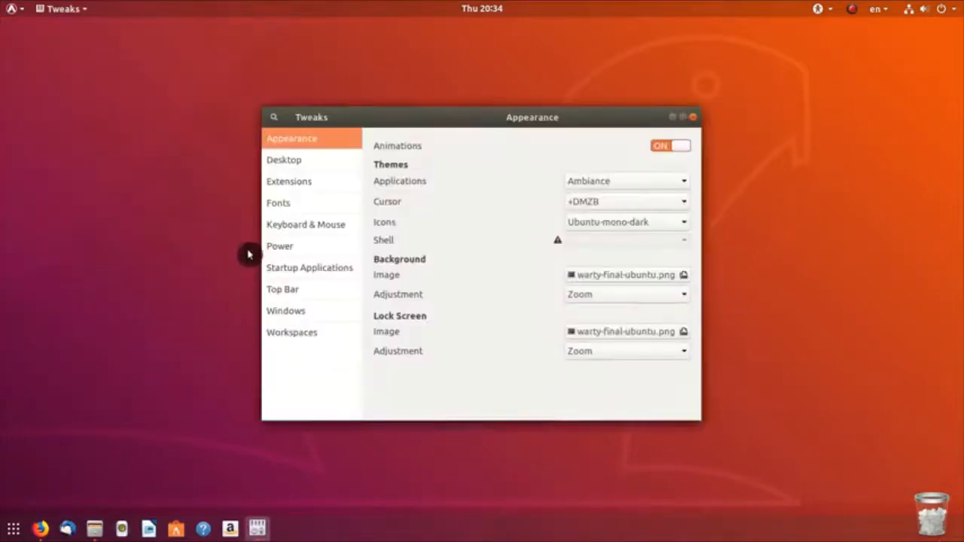
left_click(297, 183)
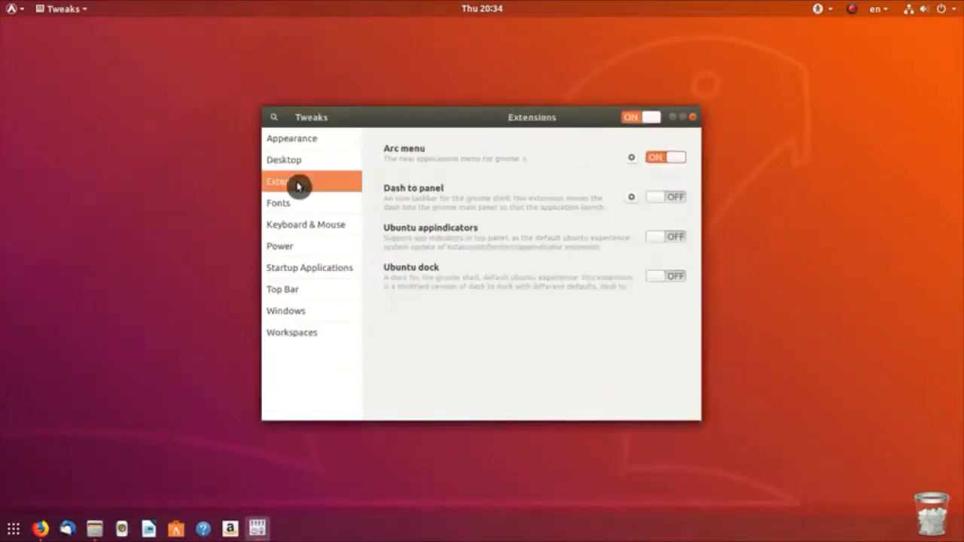
left_click(633, 159)
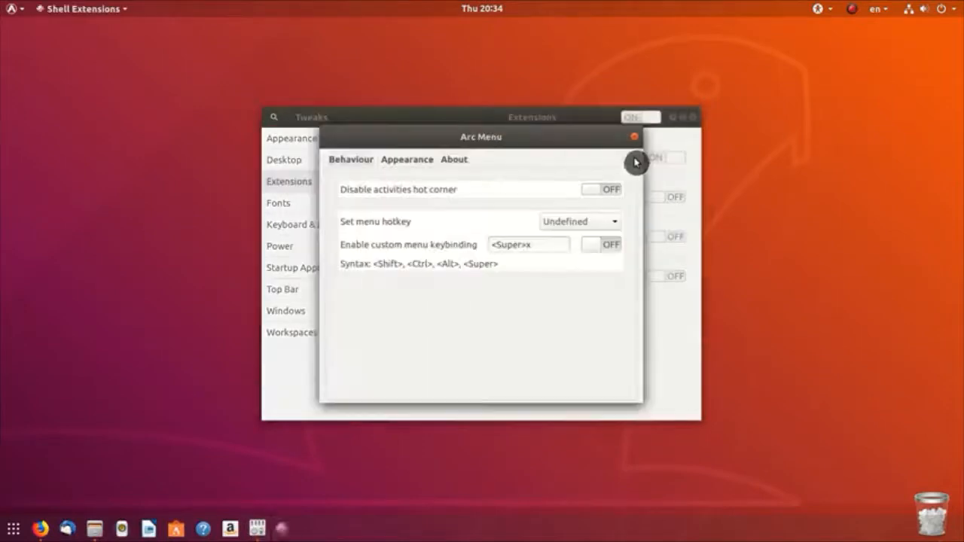
Step: Set the Arc Menu button icon to System Icon, then close button appearance, Arc Menu settings and Tweaks
left_click(424, 162)
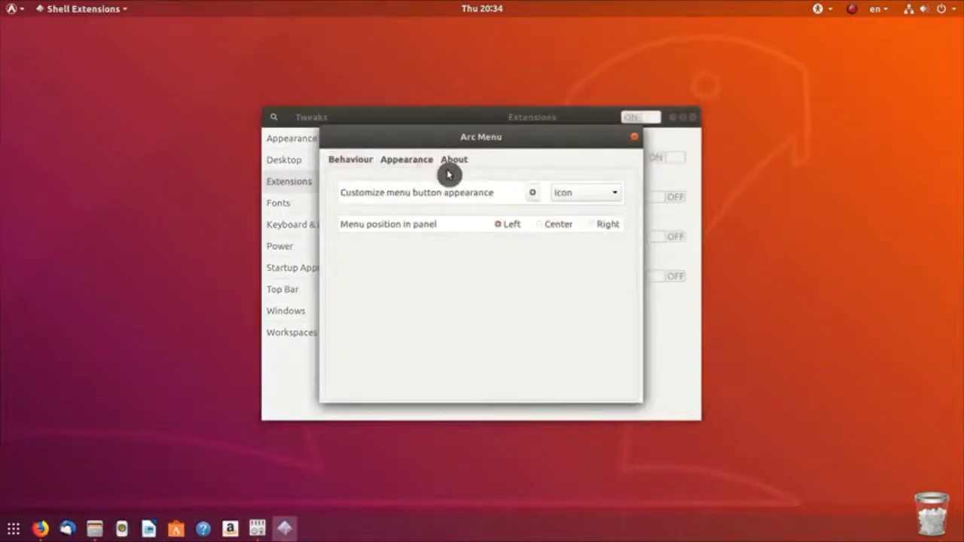
left_click(532, 194)
type("Menu")
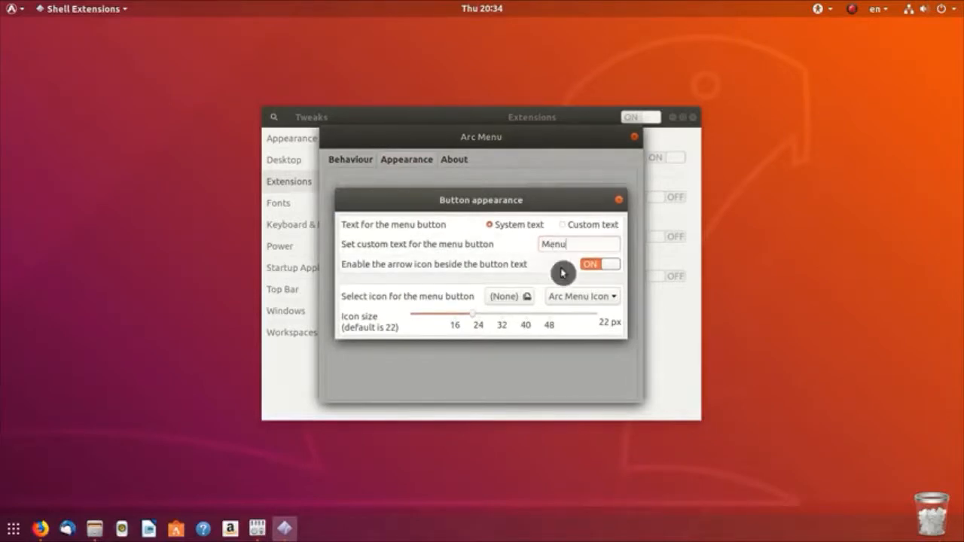
left_click(577, 297)
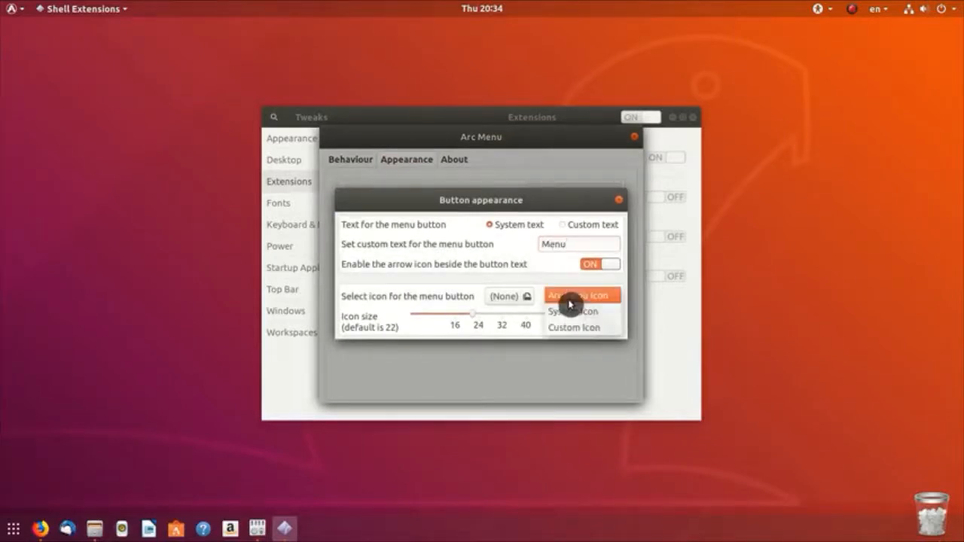
left_click(571, 309)
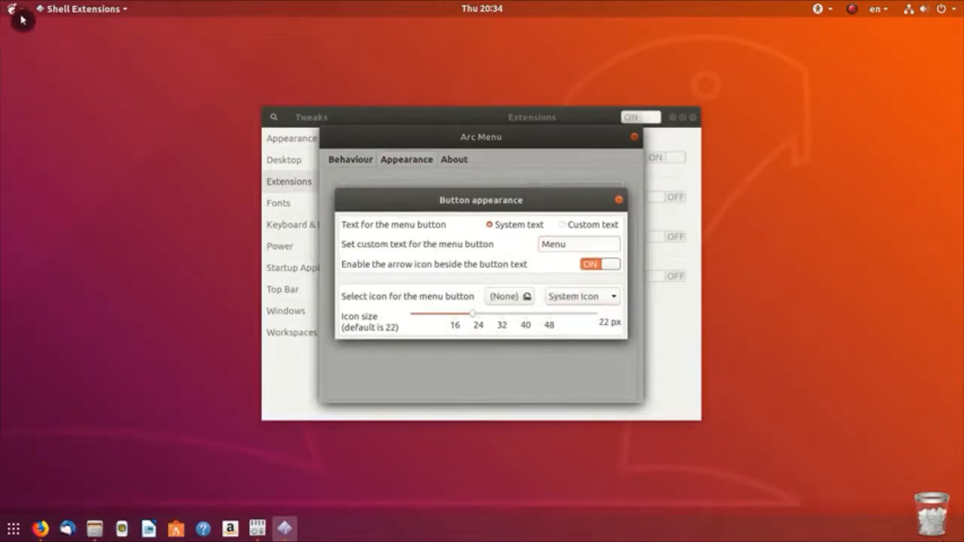
left_click(620, 204)
left_click(633, 137)
left_click(693, 118)
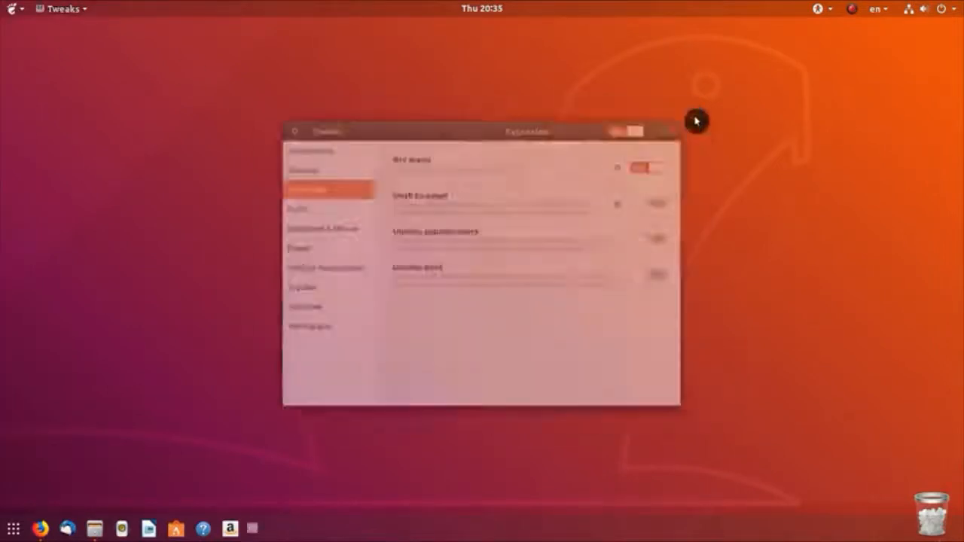
Step: Launch dconf Editor and browse to /org/gnome/shell/extensions/dash-to-dock
left_click(11, 533)
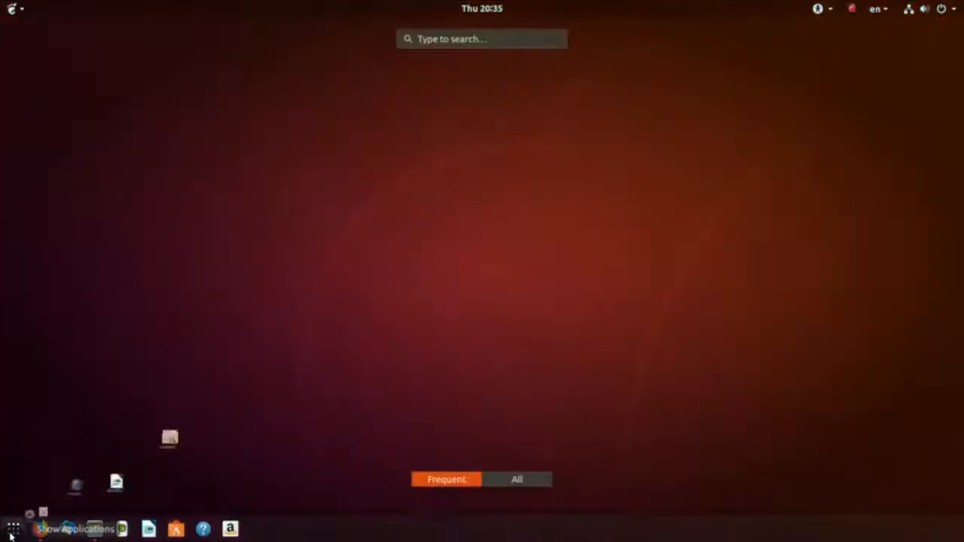
left_click(11, 533)
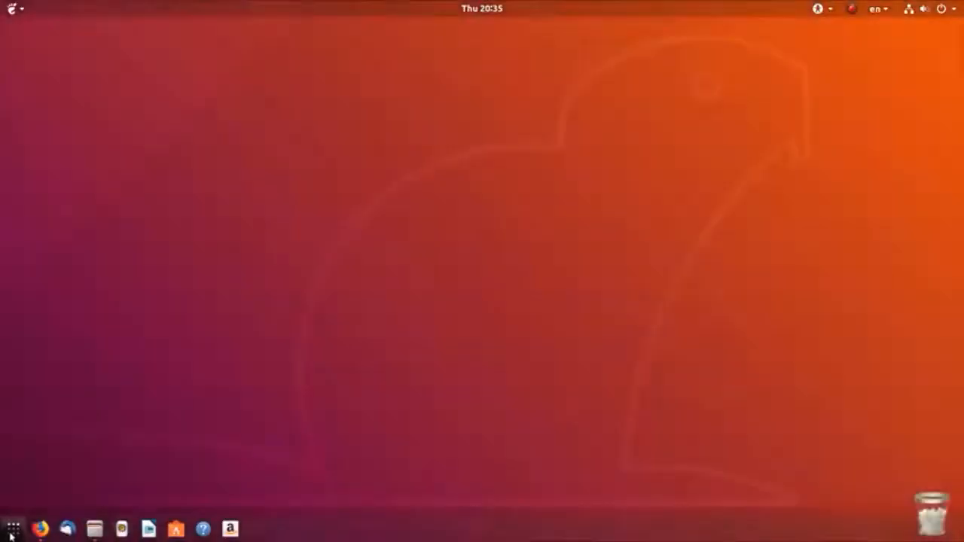
left_click(11, 533)
type("dconf")
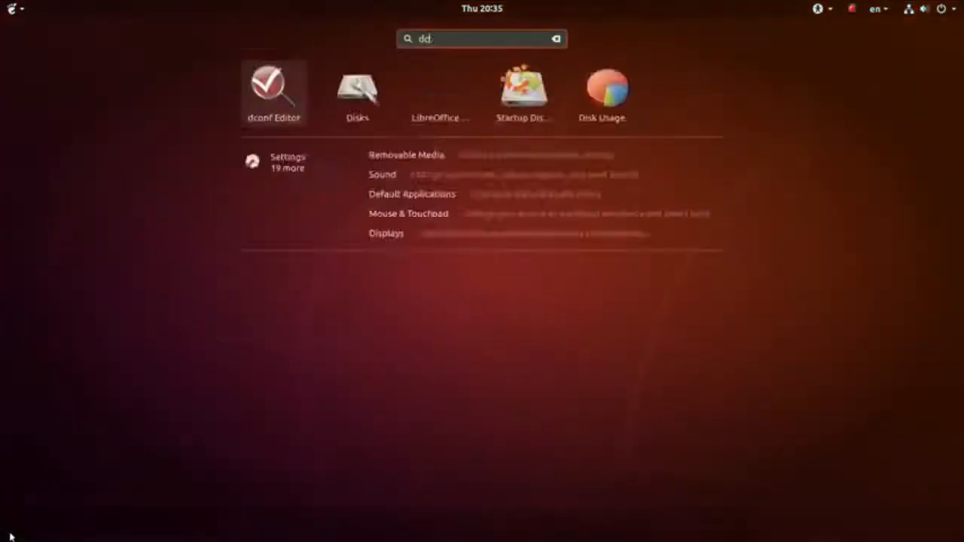
key("Return")
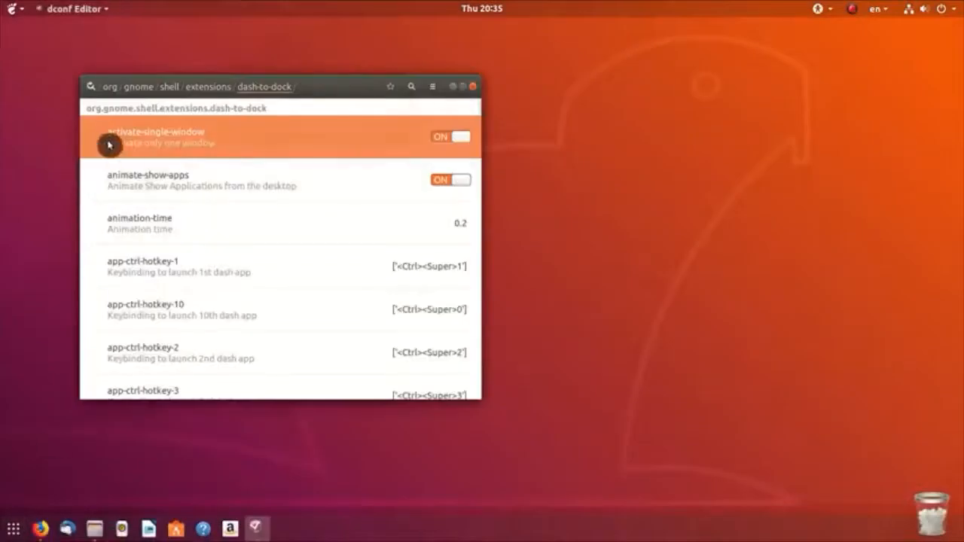
left_click(108, 87)
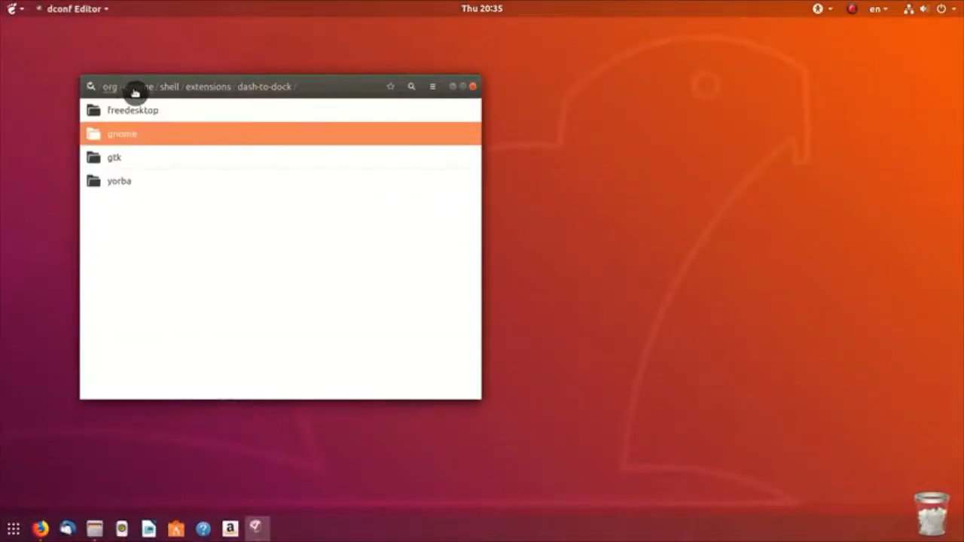
left_click(134, 90)
left_click(129, 255)
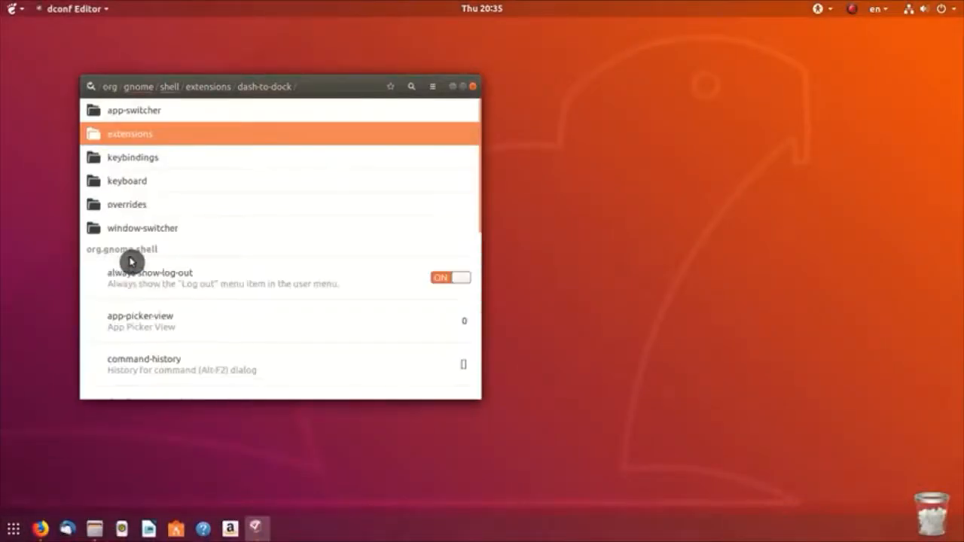
left_click(139, 142)
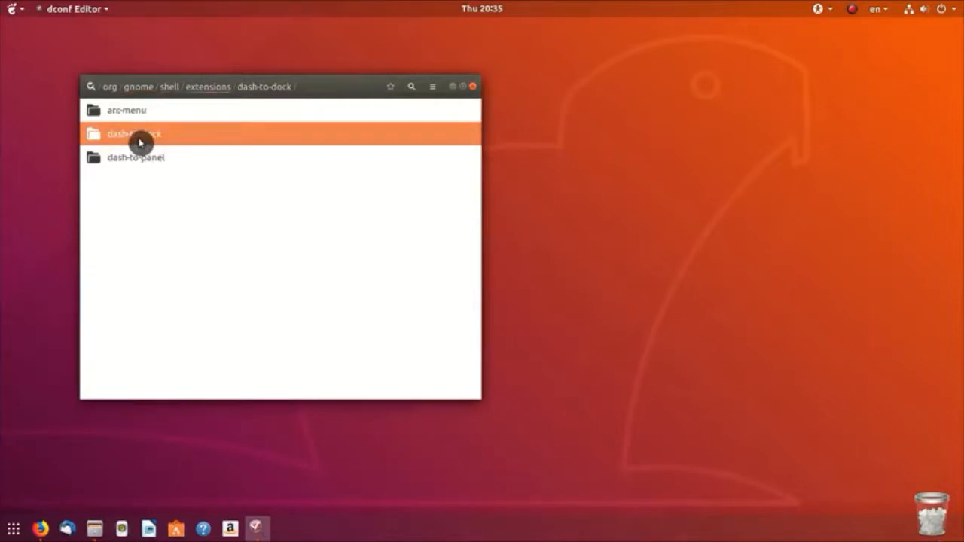
left_click(166, 137)
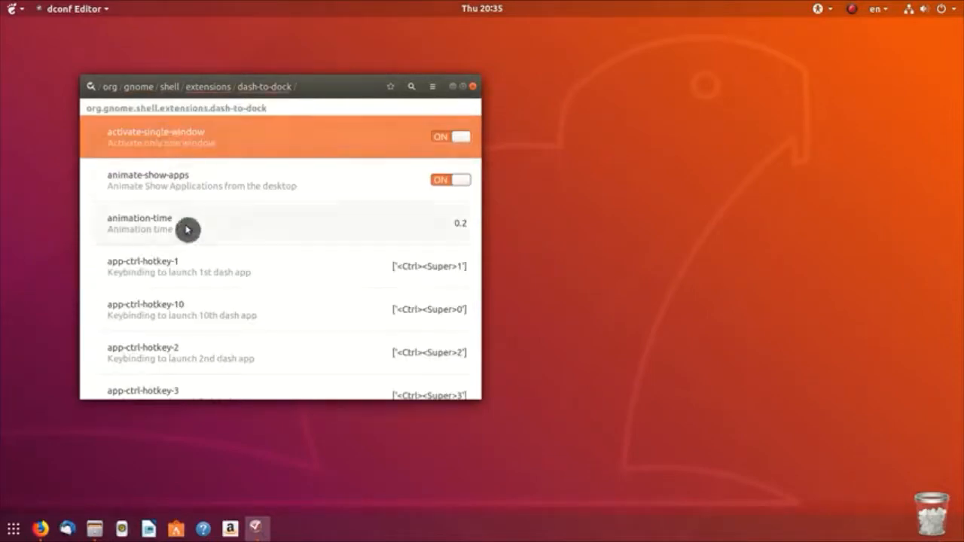
Step: Search 'show-apps', switch show-show-apps-button OFF, and close dconf Editor
left_click(412, 87)
type("show")
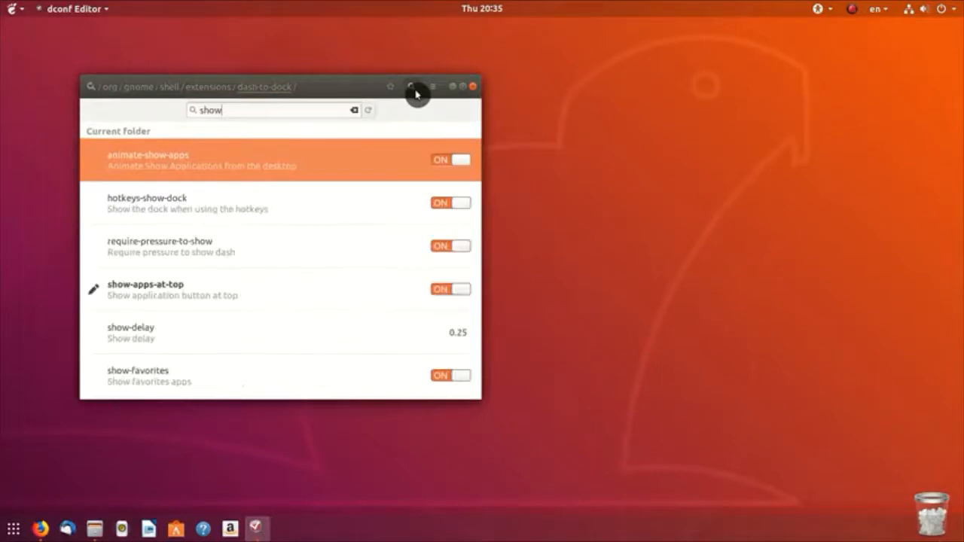
type("-apps")
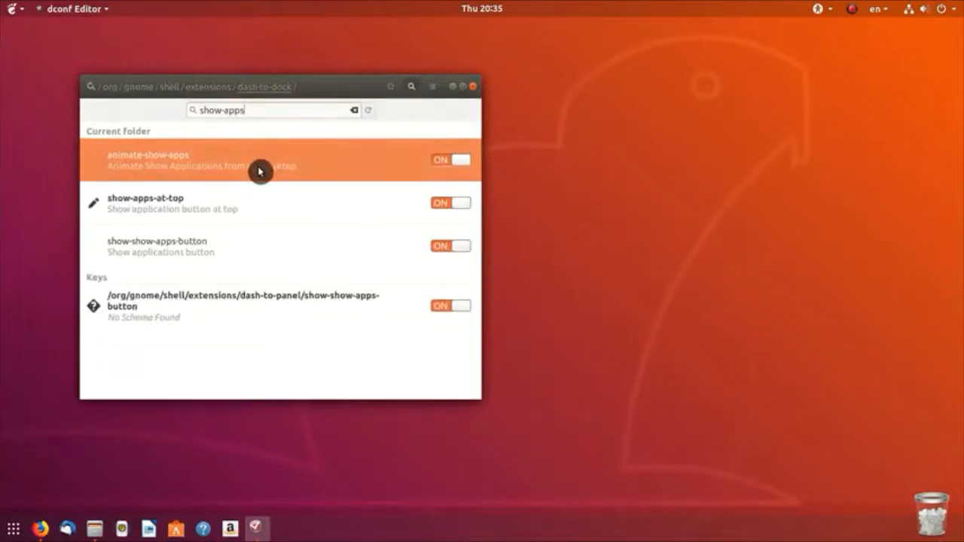
left_click(441, 251)
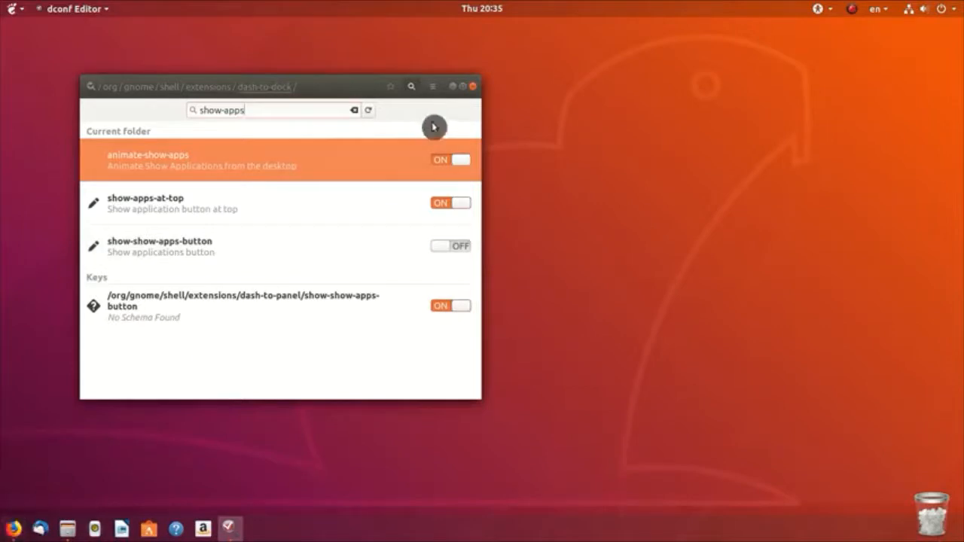
left_click(473, 91)
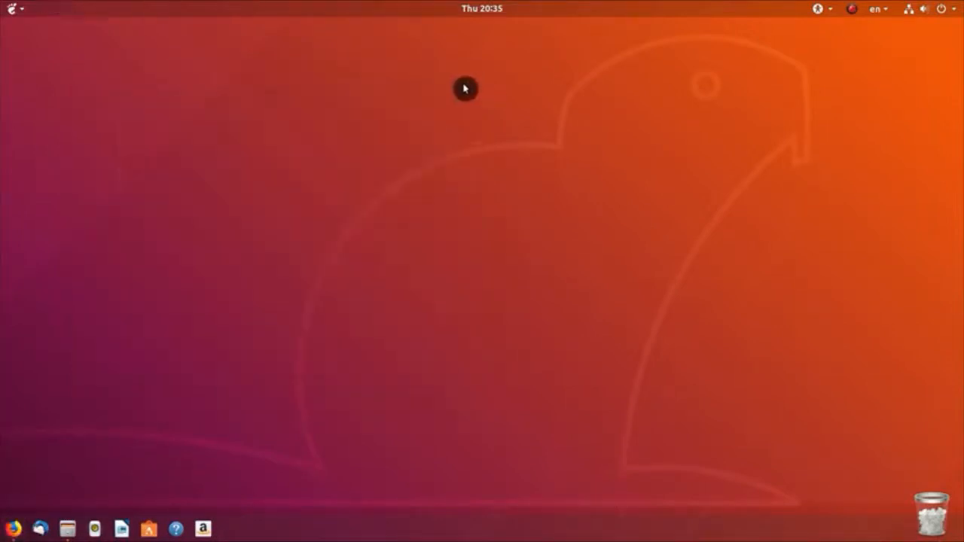
Step: In Tweaks, turn off Dash to Panel's Show Applications icon under Behavior, then close both windows
left_click(12, 9)
left_click(249, 248)
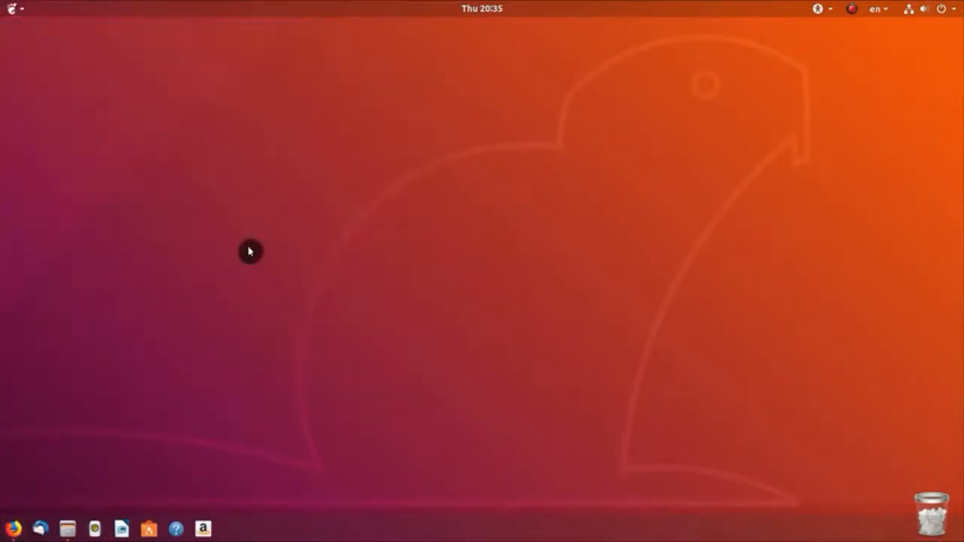
left_click(324, 183)
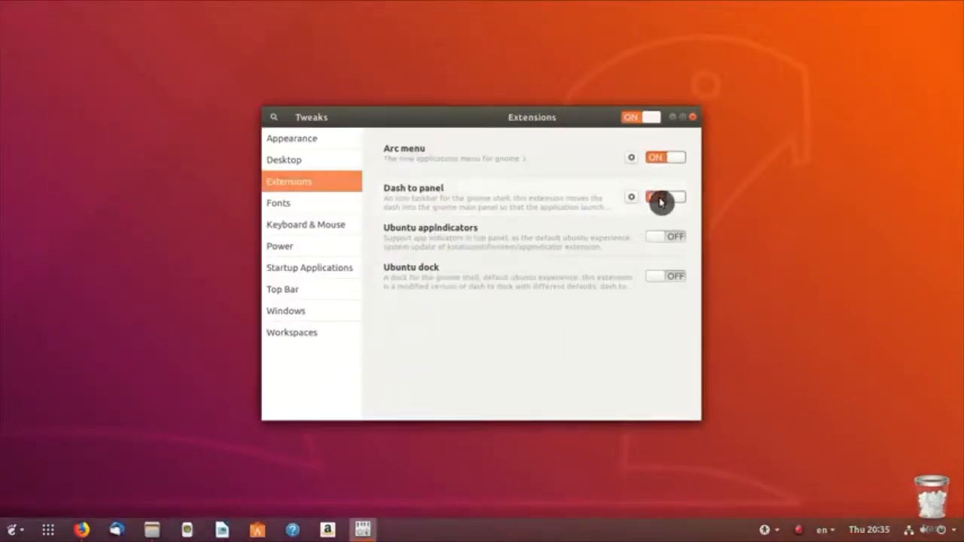
left_click(633, 199)
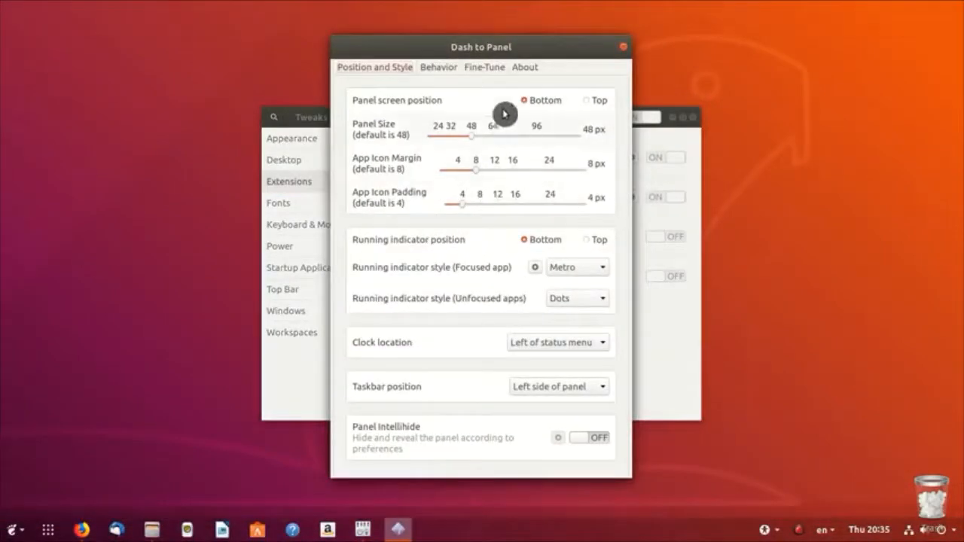
left_click(449, 69)
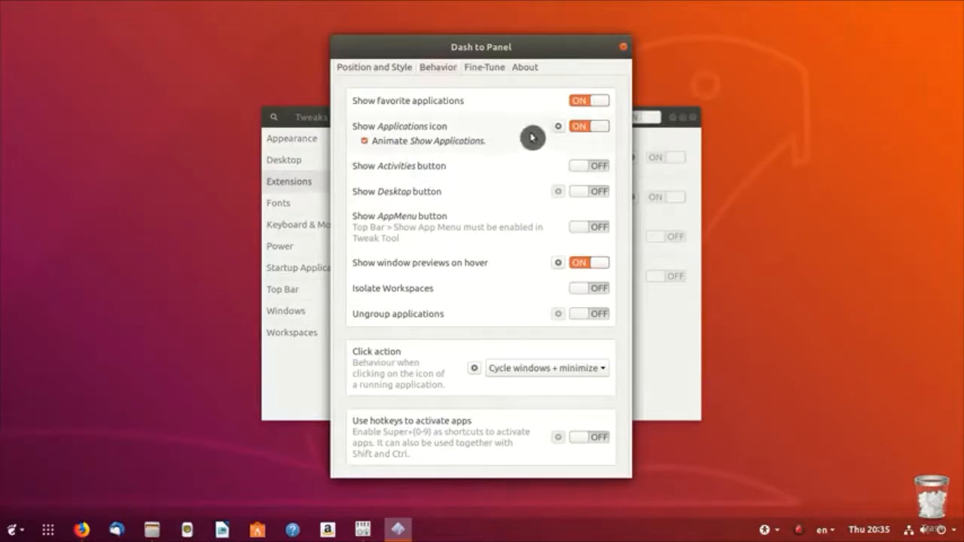
left_click(590, 128)
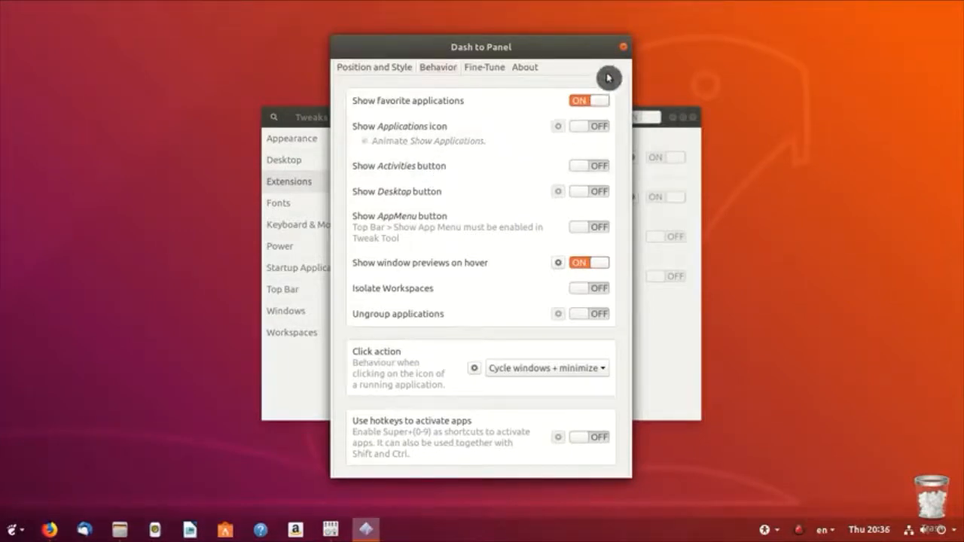
left_click(623, 46)
left_click(698, 121)
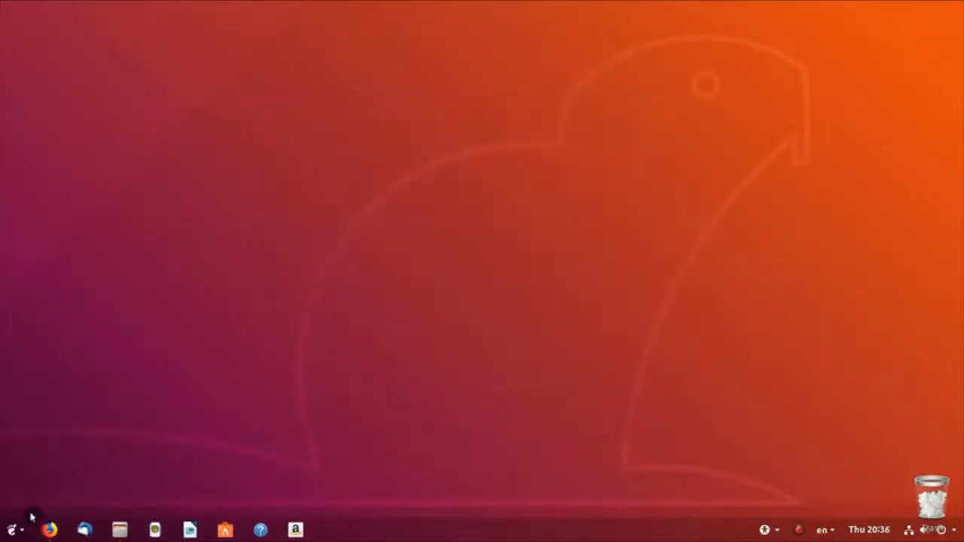
Step: Launch Tweaks from the Arc Menu and check the greyed-out Shell theme dropdown on Appearance
left_click(18, 532)
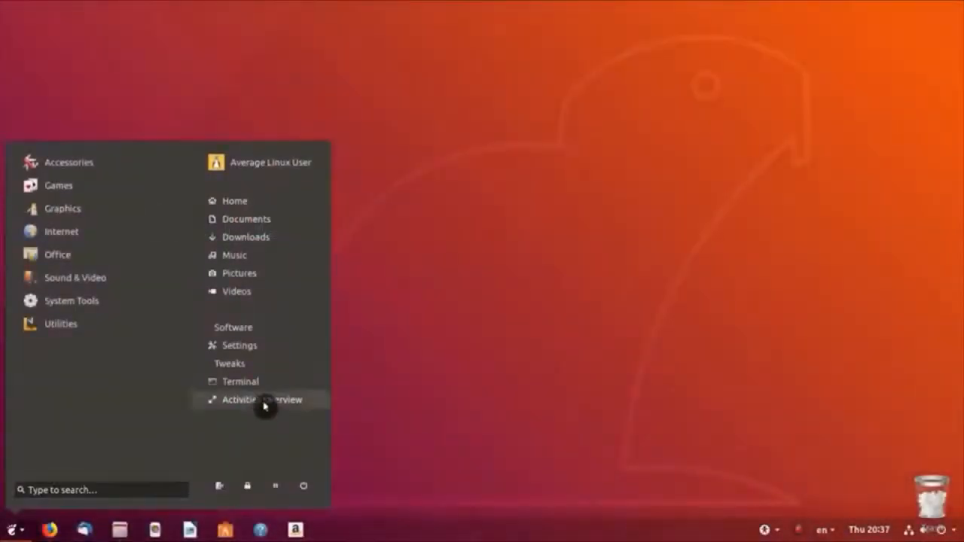
left_click(255, 372)
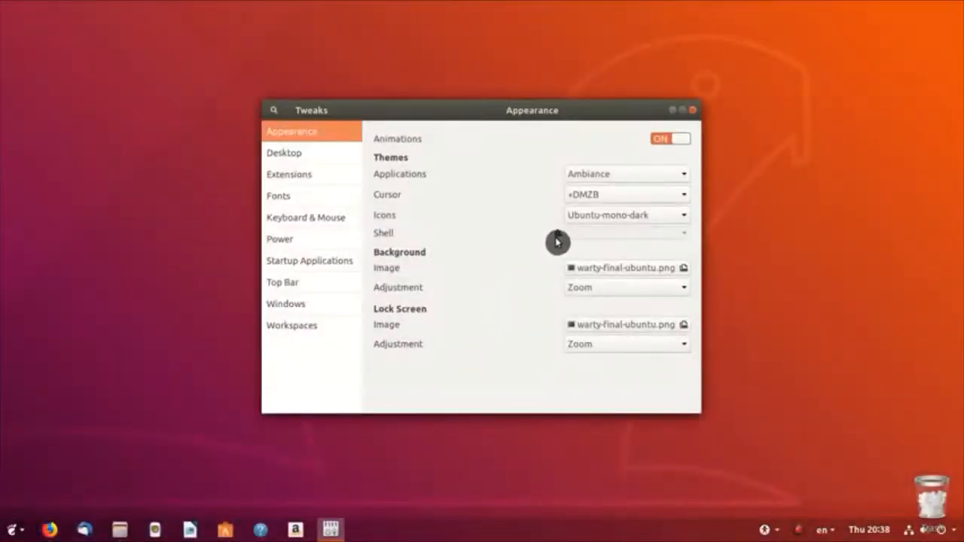
mouse_move(560, 240)
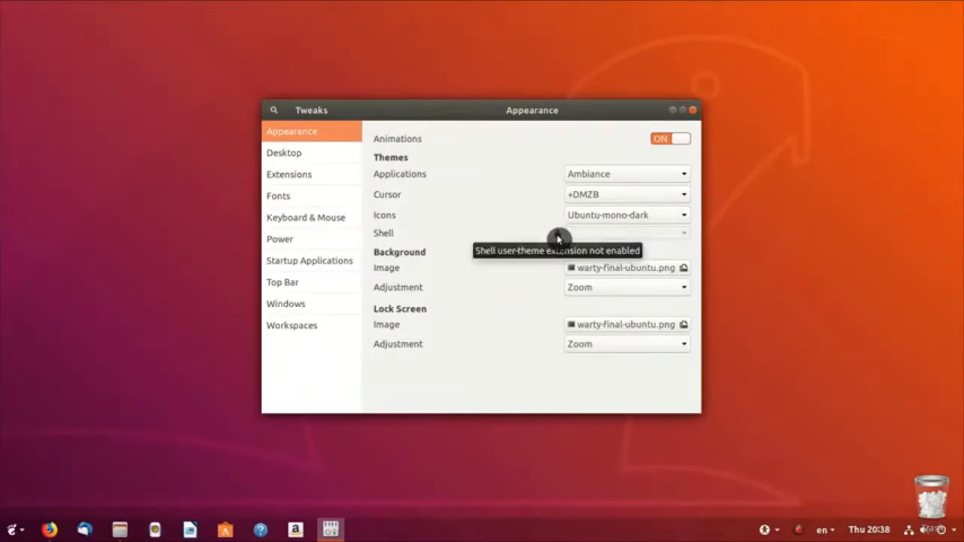
Step: In Firefox, switch on and install User Themes from extensions.gnome.org, then close Firefox
left_click(50, 530)
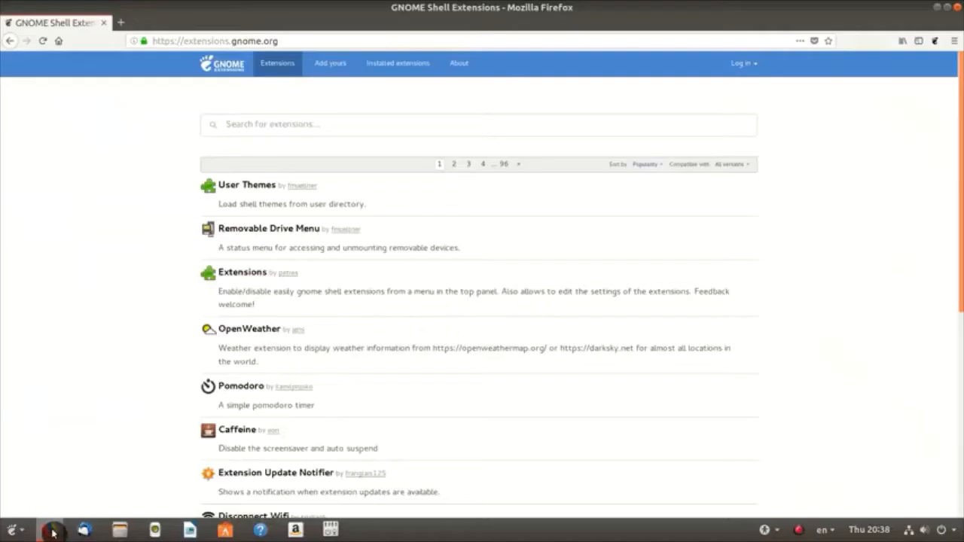
left_click(249, 190)
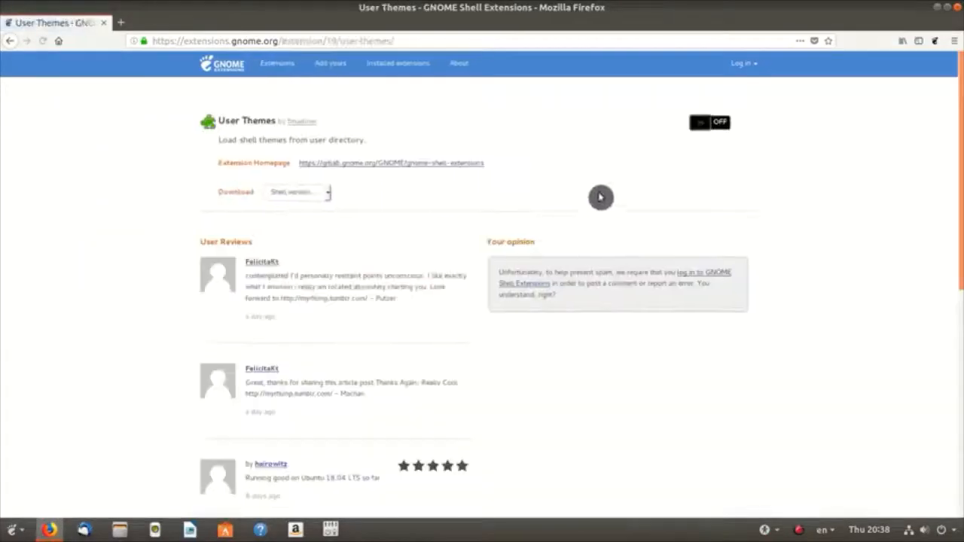
left_click(714, 126)
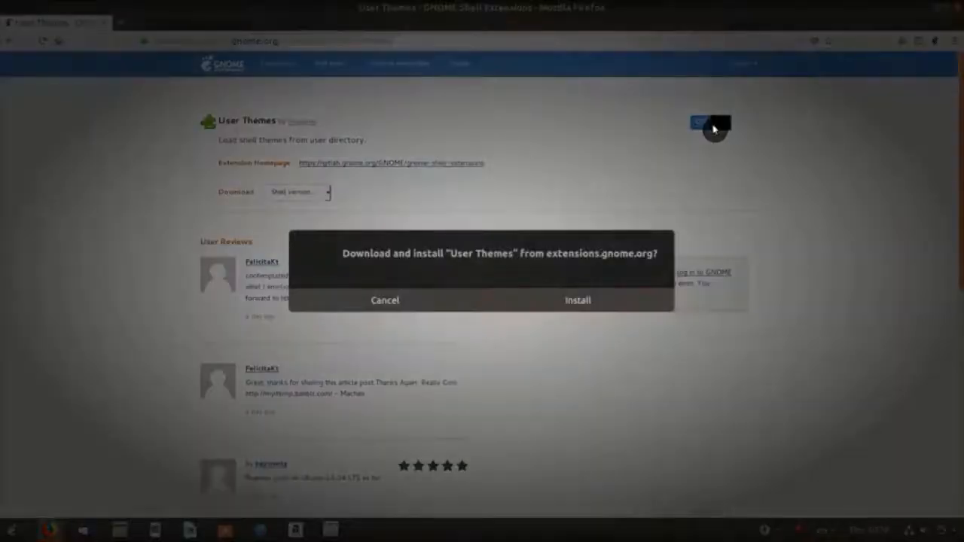
left_click(603, 305)
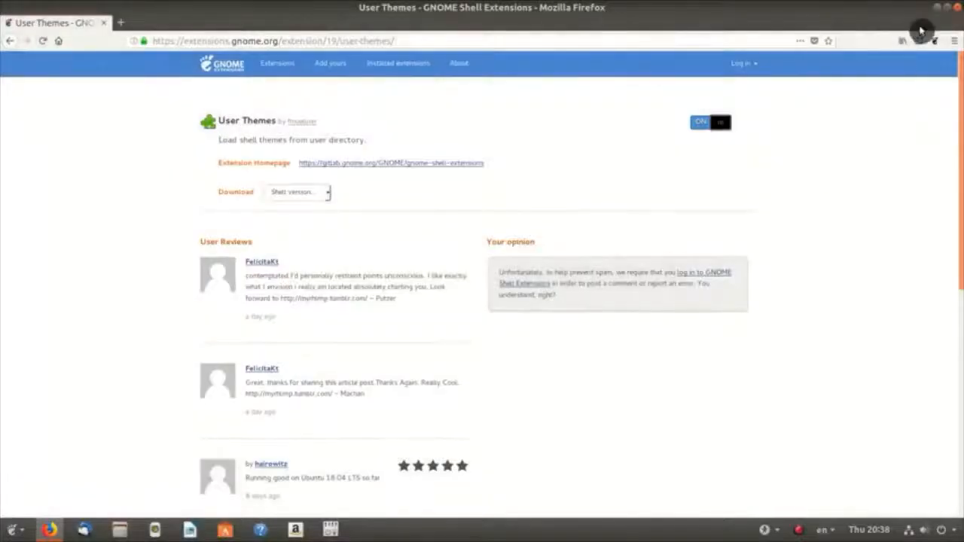
left_click(951, 8)
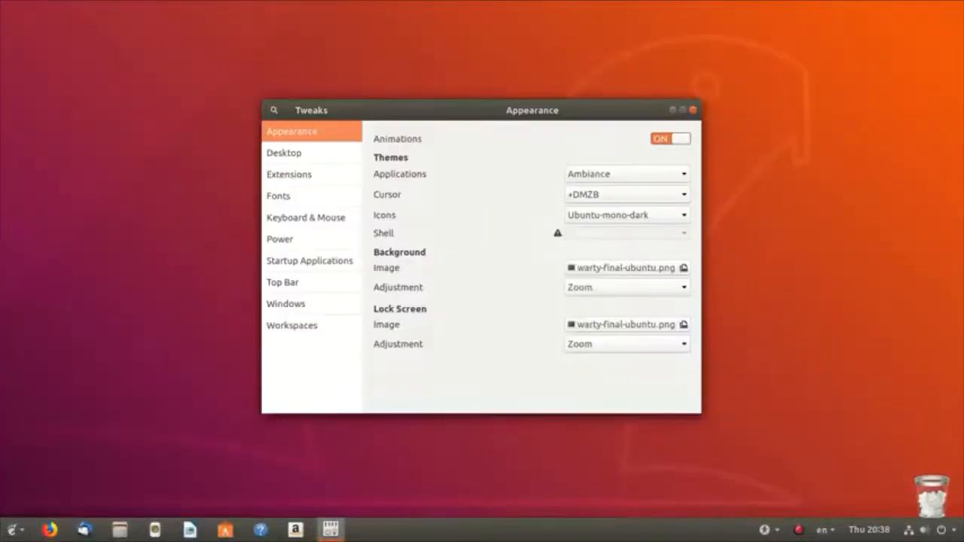
Step: Close Tweaks, launch Synaptic by searching 'synap' in the Arc Menu, and enter the account password
left_click(692, 113)
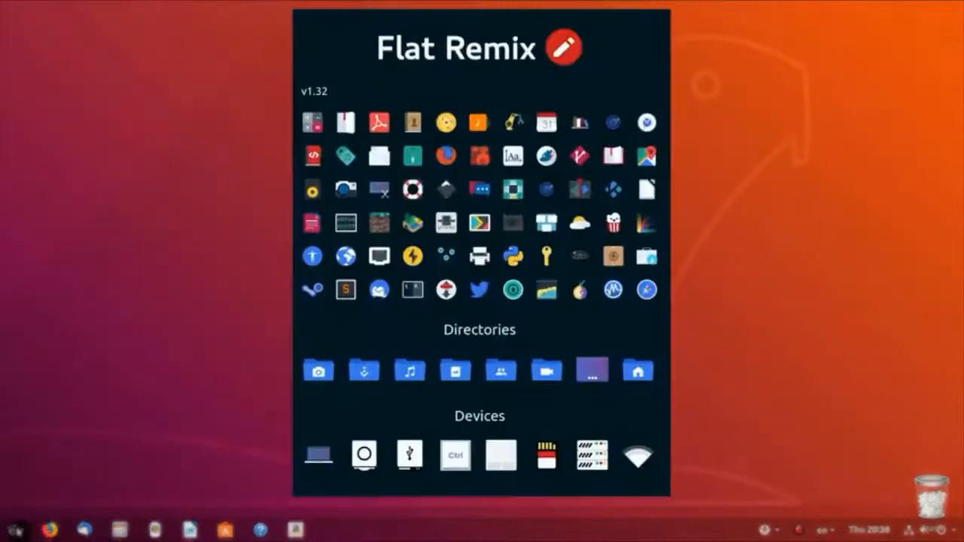
left_click(16, 531)
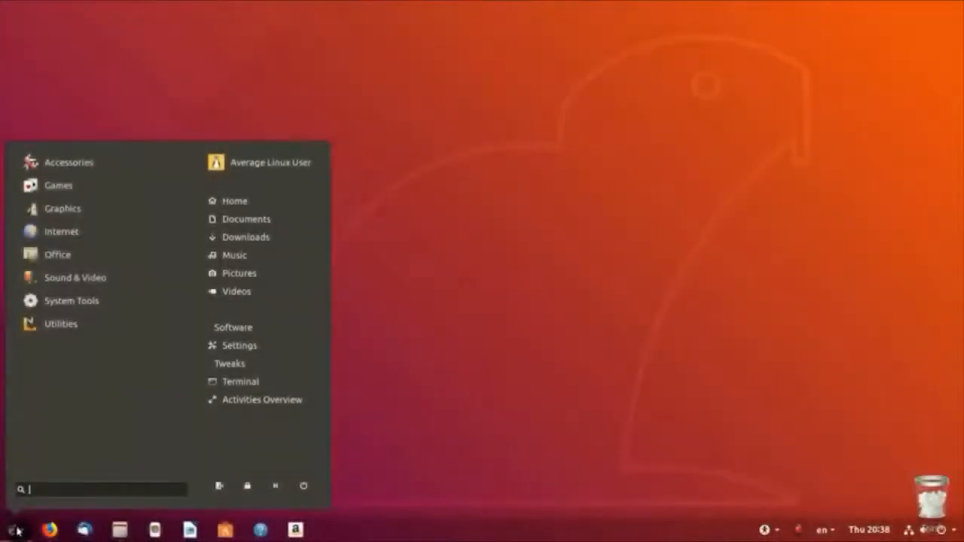
type("synap")
key("Return")
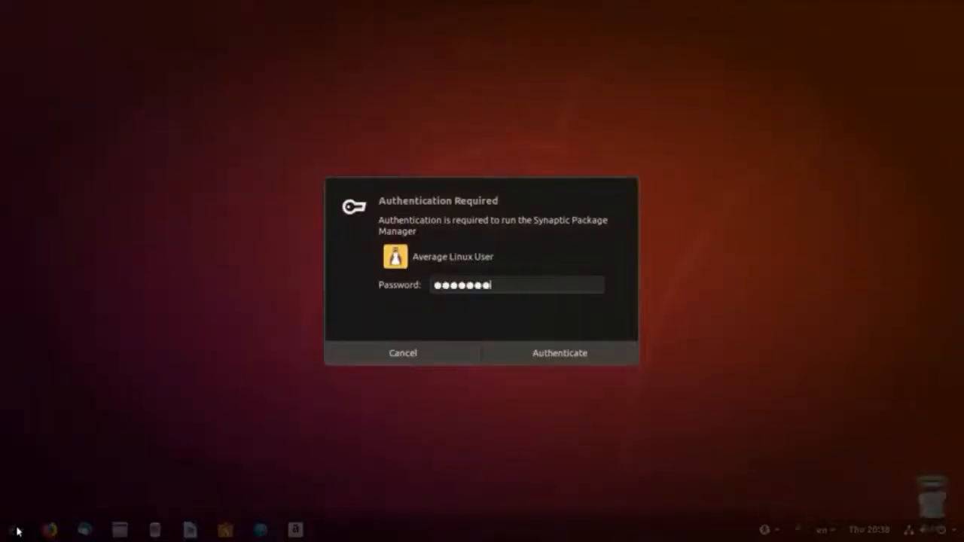
key("Return")
Step: Add ppa:daniruiz/flat-remix under Repositories > Other Software, then reload package information
left_click(154, 73)
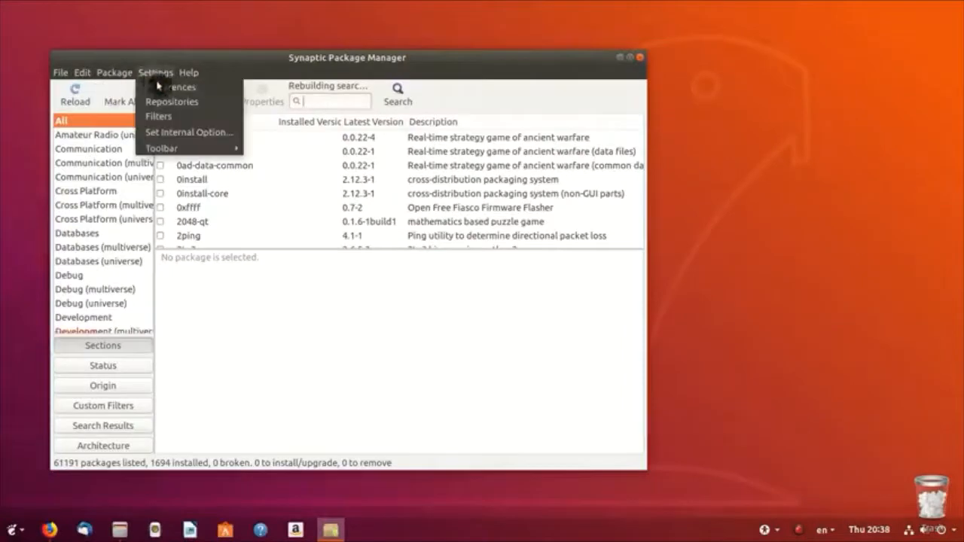
left_click(160, 87)
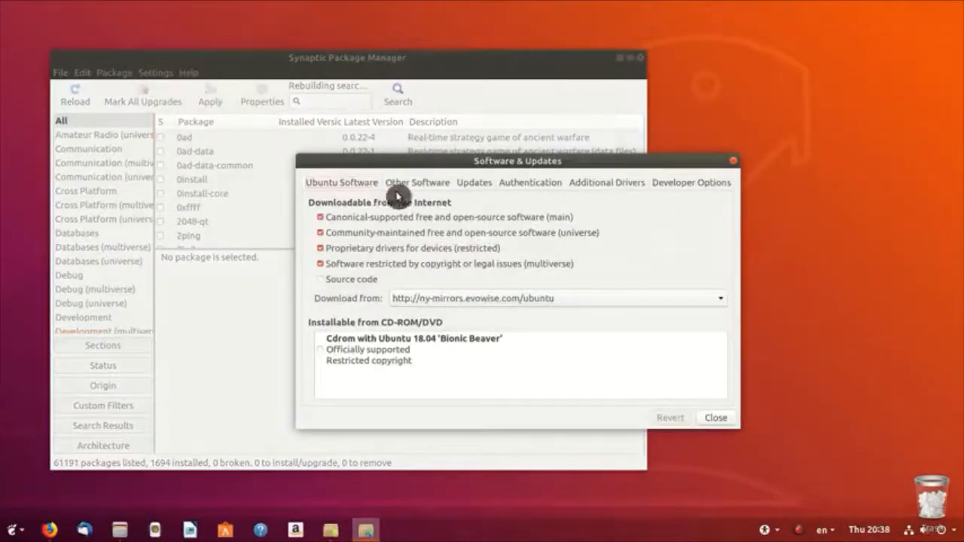
left_click(418, 183)
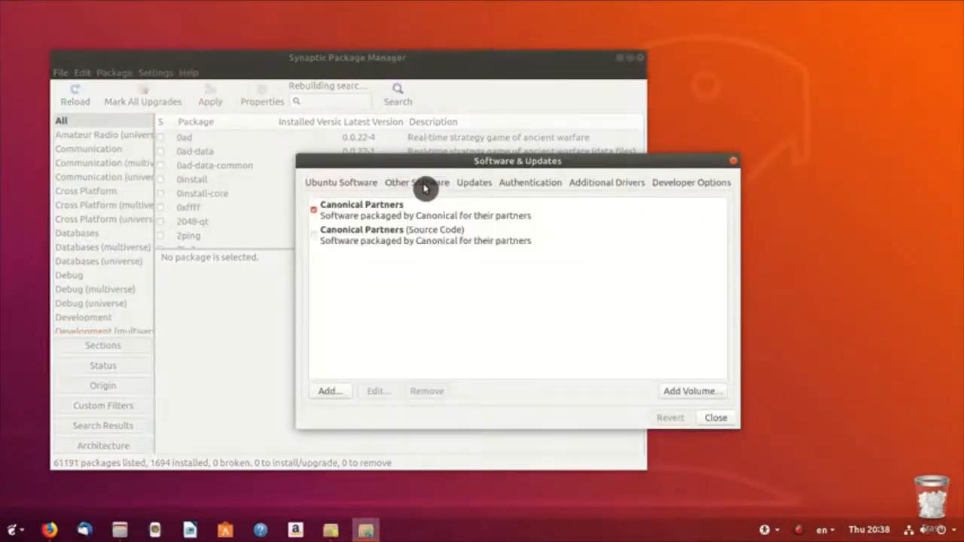
left_click(332, 392)
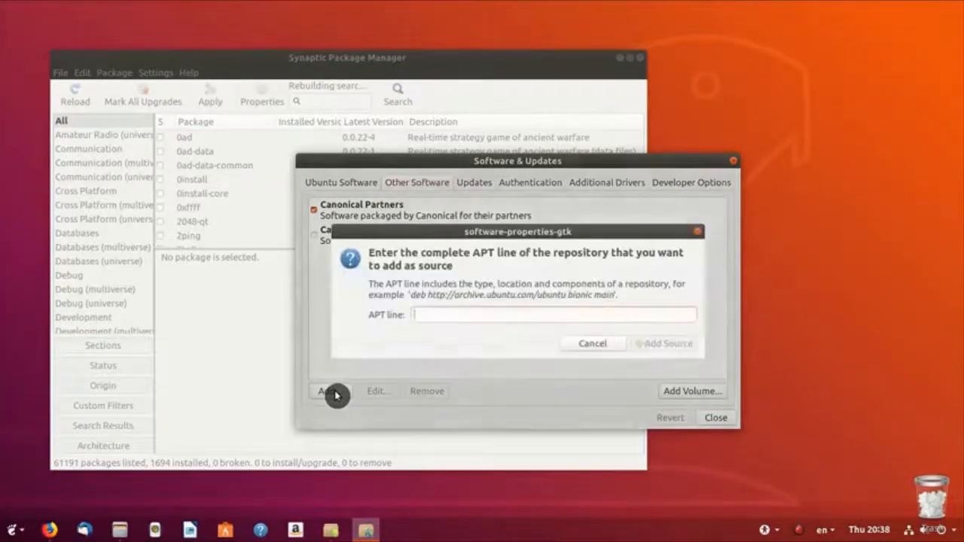
type("ppa:daniruiz/flat-remix")
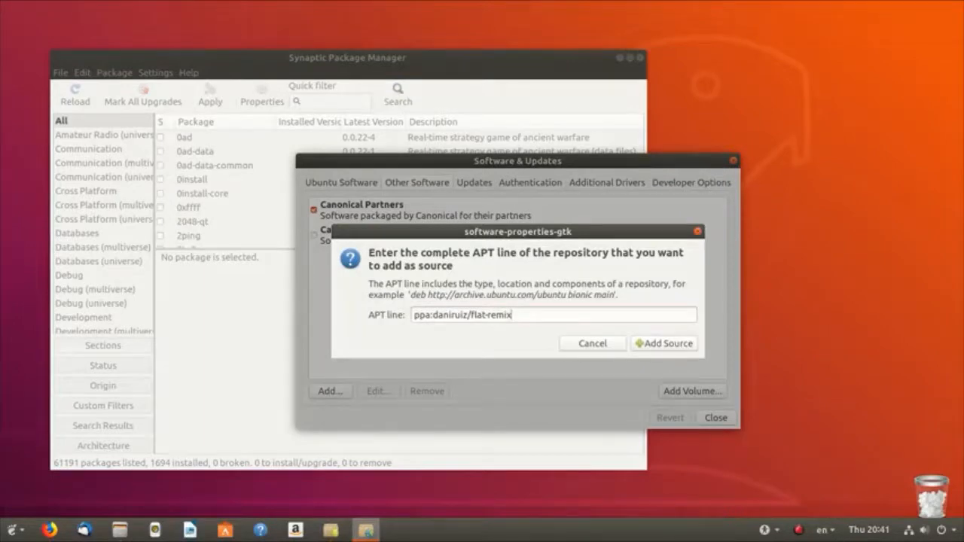
left_click(673, 343)
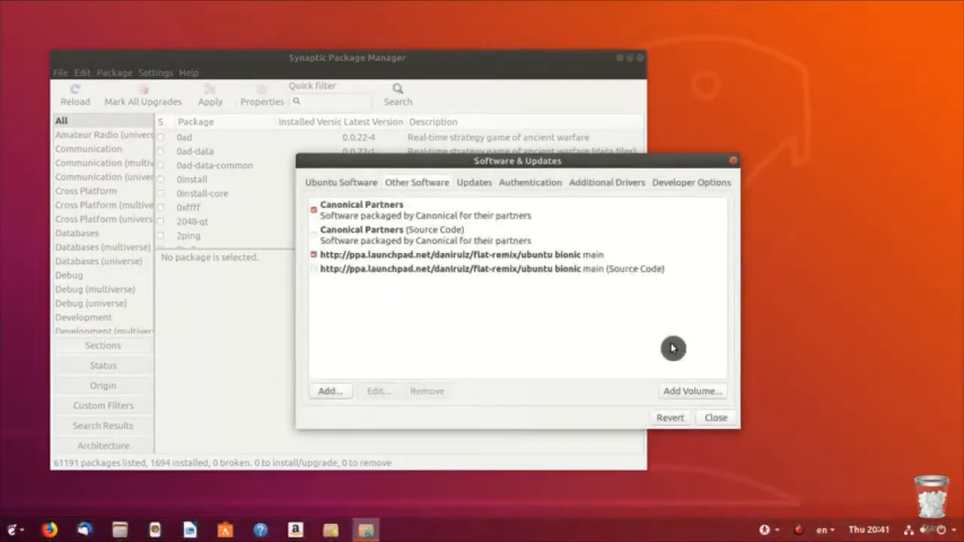
left_click(715, 418)
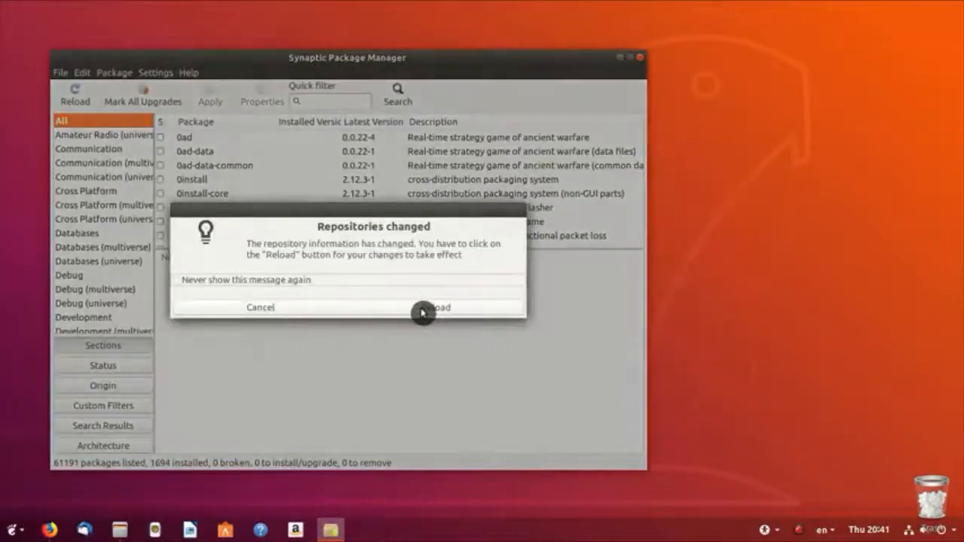
left_click(423, 312)
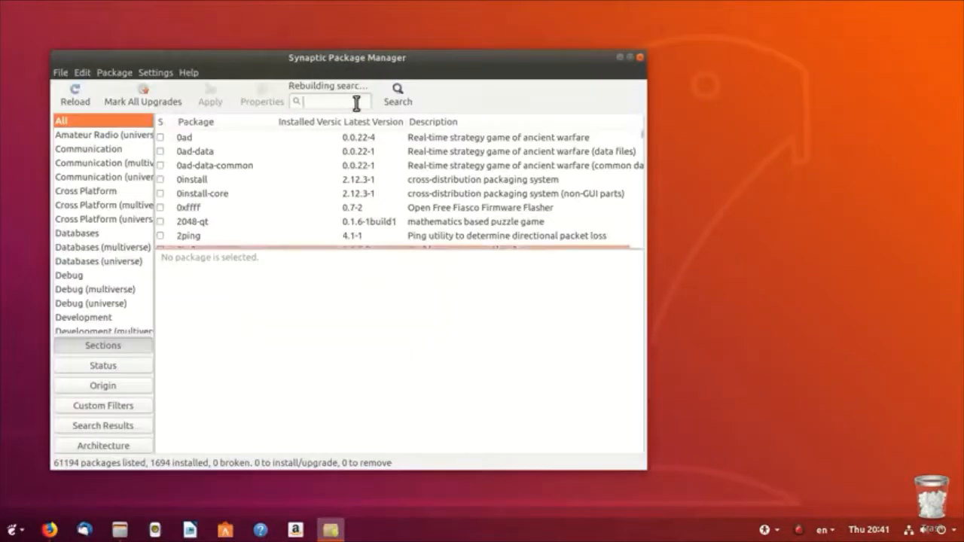
Step: Filter 'flat-re', mark flat-remix, flat-remix-gnome and flat-remix-gtk for installation, apply, and close Synaptic
type("flat-remix")
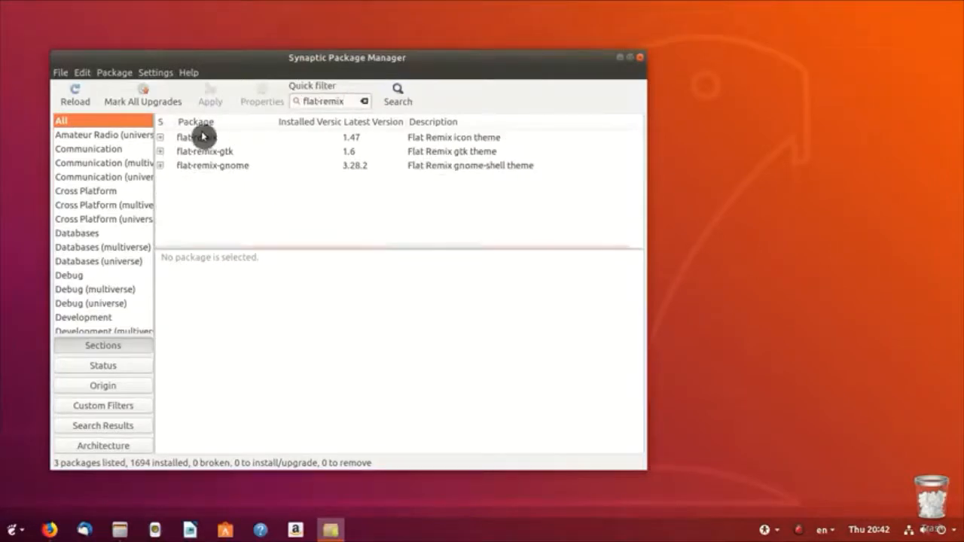
left_click(201, 121)
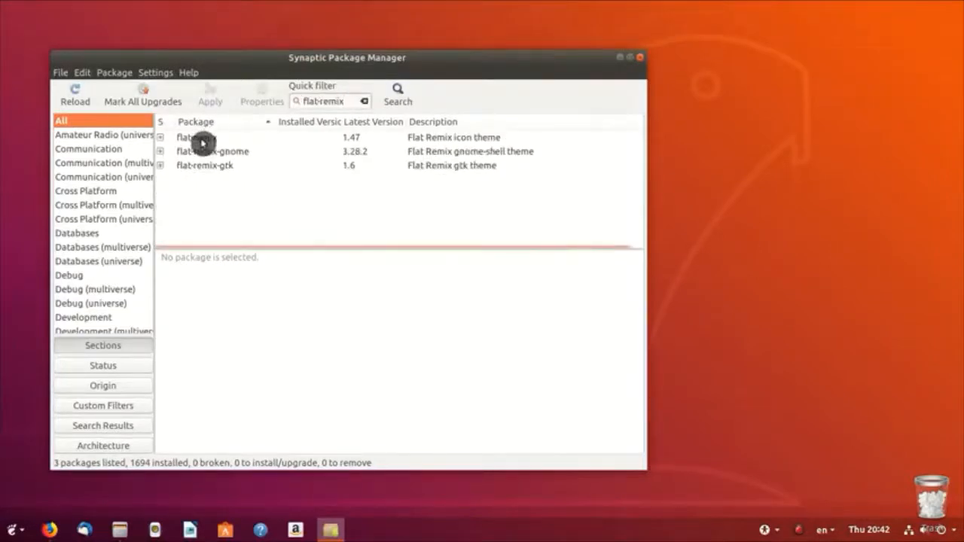
left_click(202, 141)
left_click(204, 166, "shift")
right_click(205, 167)
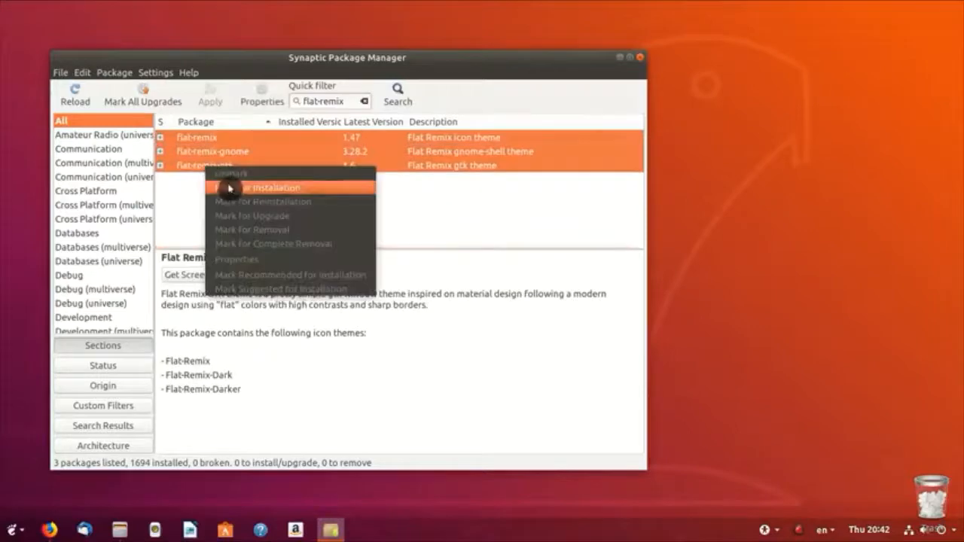
left_click(231, 187)
left_click(211, 94)
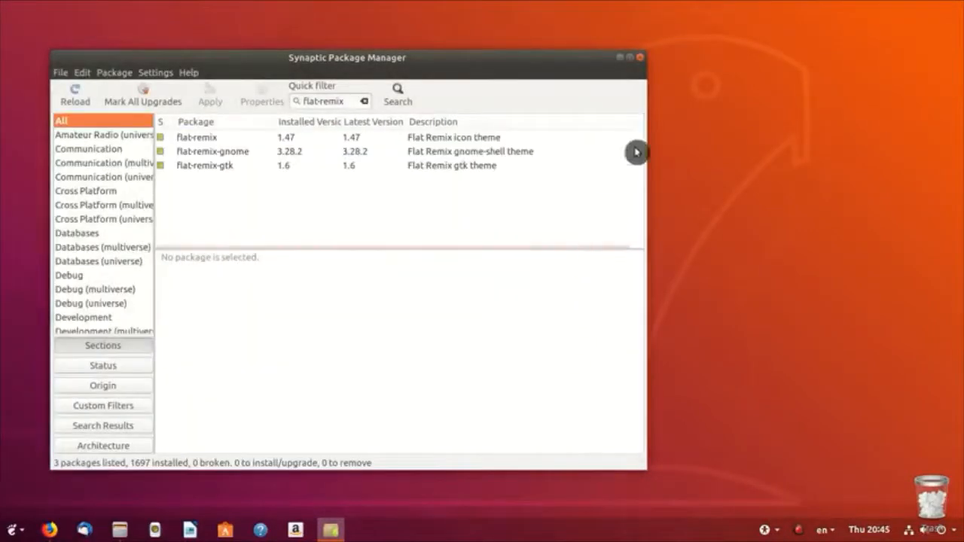
left_click(640, 58)
left_click(12, 530)
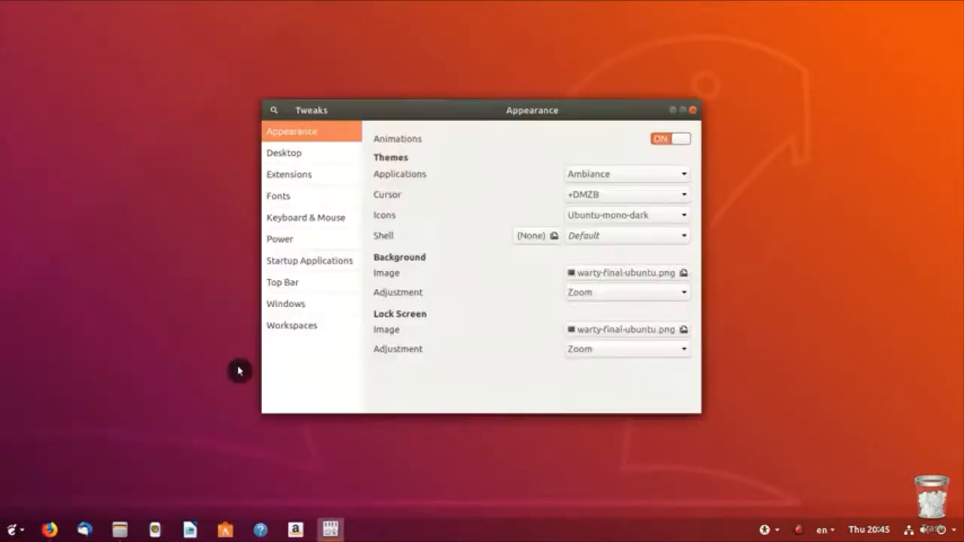
Step: In Tweaks, set Shell to Flat-Remix-dark, Icons to Flat-Remix-Dark and Applications to Flat-Remix-GTK-Dark
left_click(655, 238)
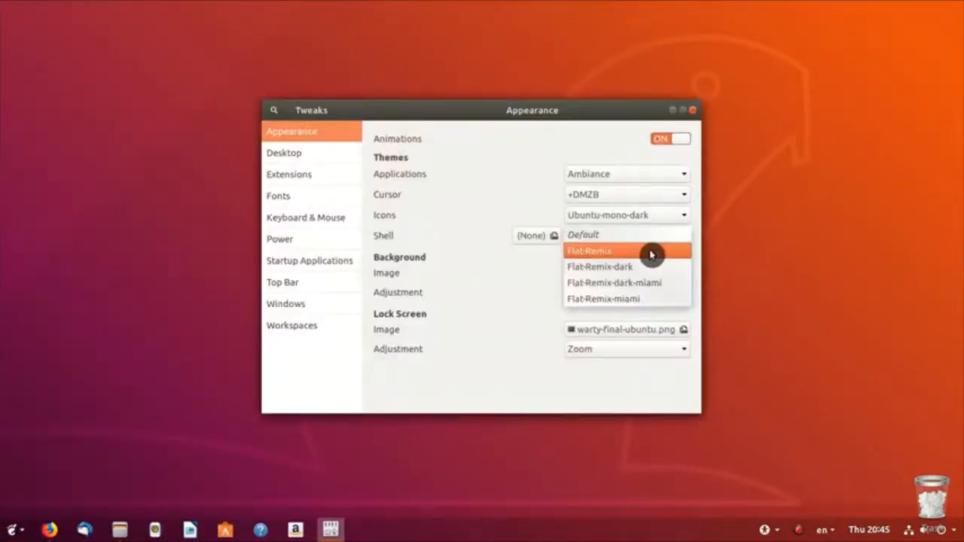
left_click(646, 267)
left_click(637, 220)
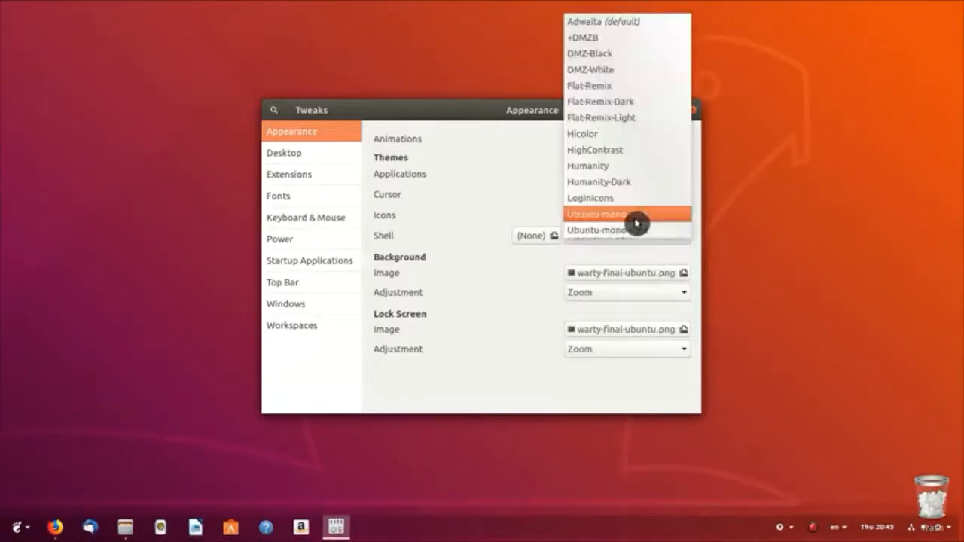
left_click(639, 101)
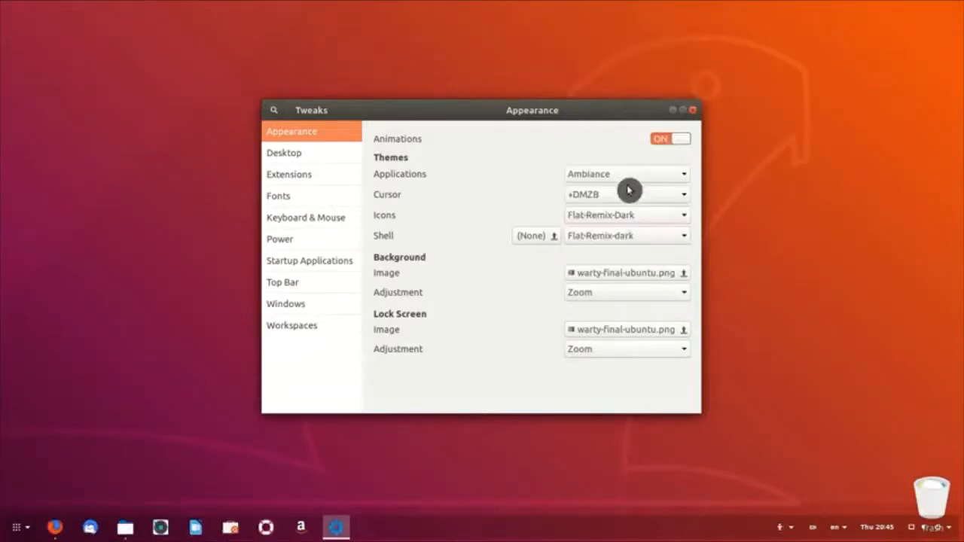
left_click(631, 177)
left_click(642, 205)
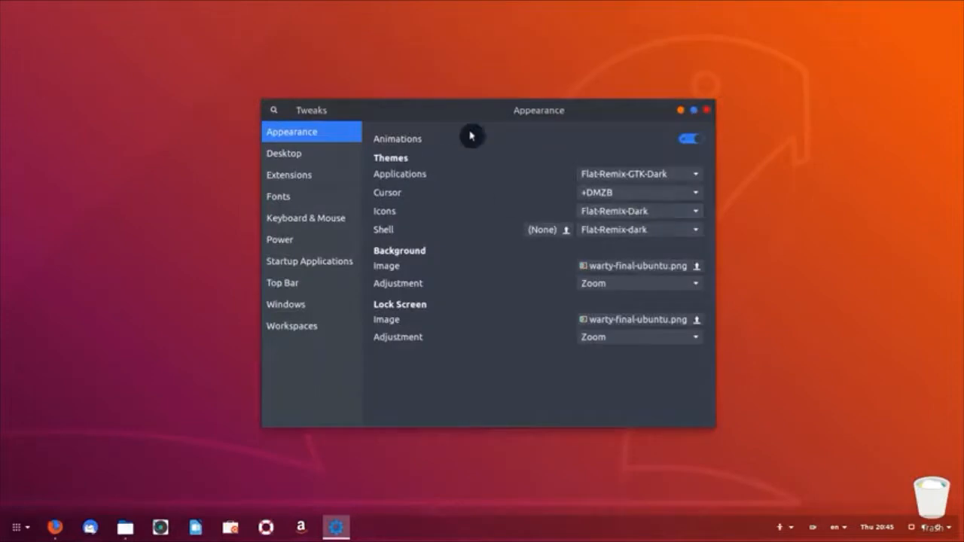
Step: Preview the dark theme in a new Files window, then close Files and Tweaks
right_click(125, 528)
left_click(125, 430)
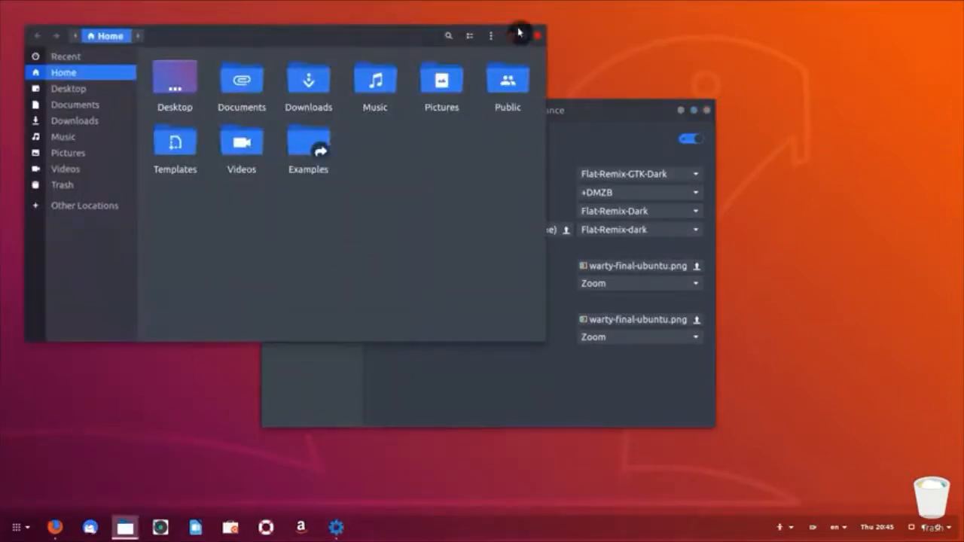
left_click(535, 38)
left_click(706, 111)
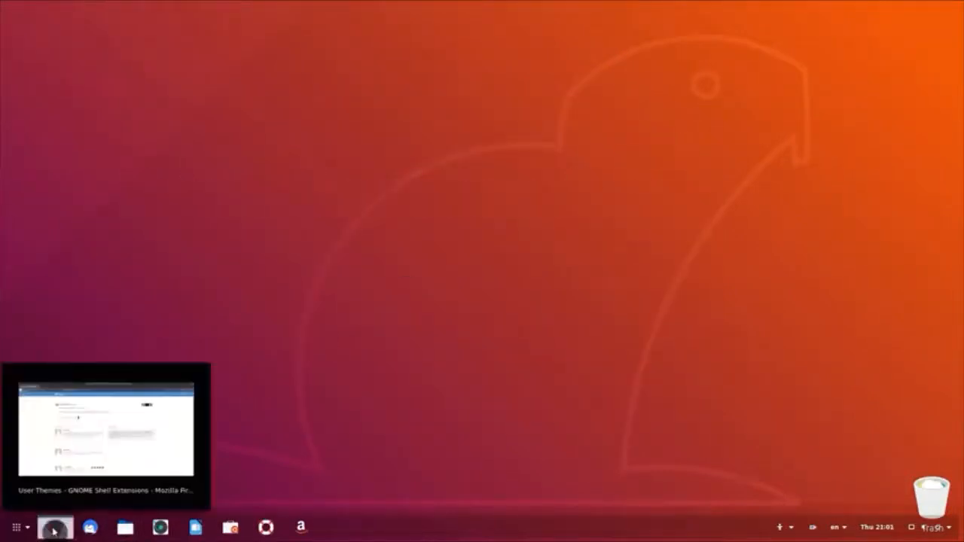
Step: In Firefox, go to gnome-look.org and list the Masalla Icon Theme's downloadable files
left_click(57, 520)
left_click(238, 43)
type("gnome-look.org/")
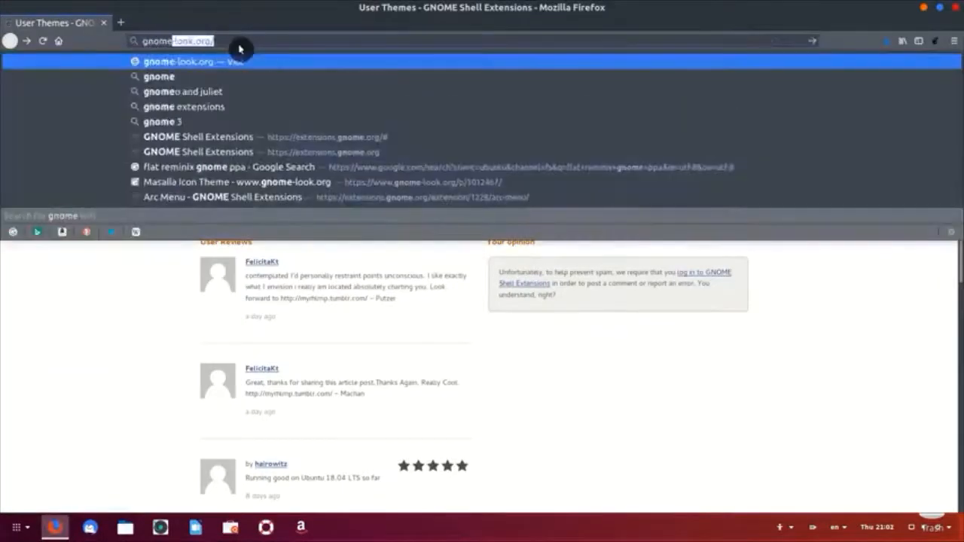
key("Return")
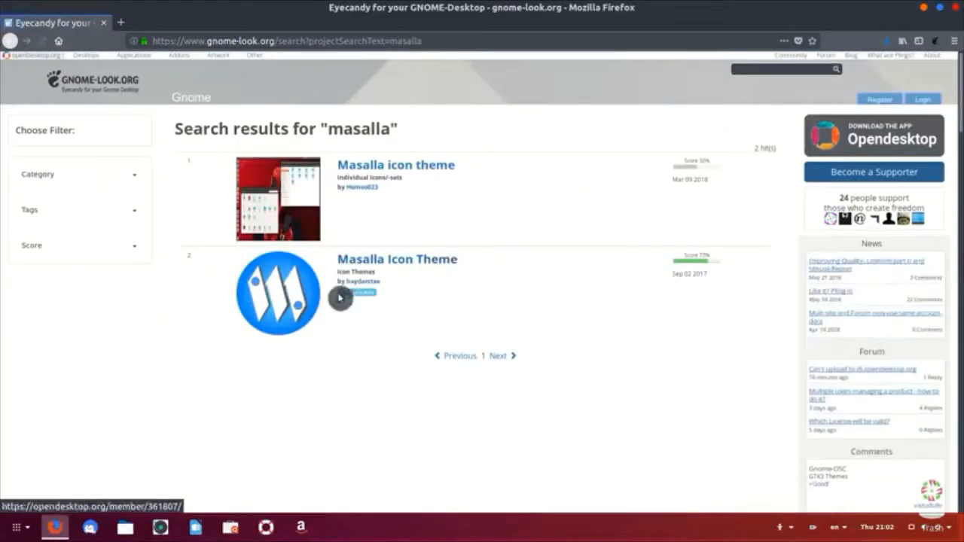
left_click(411, 263)
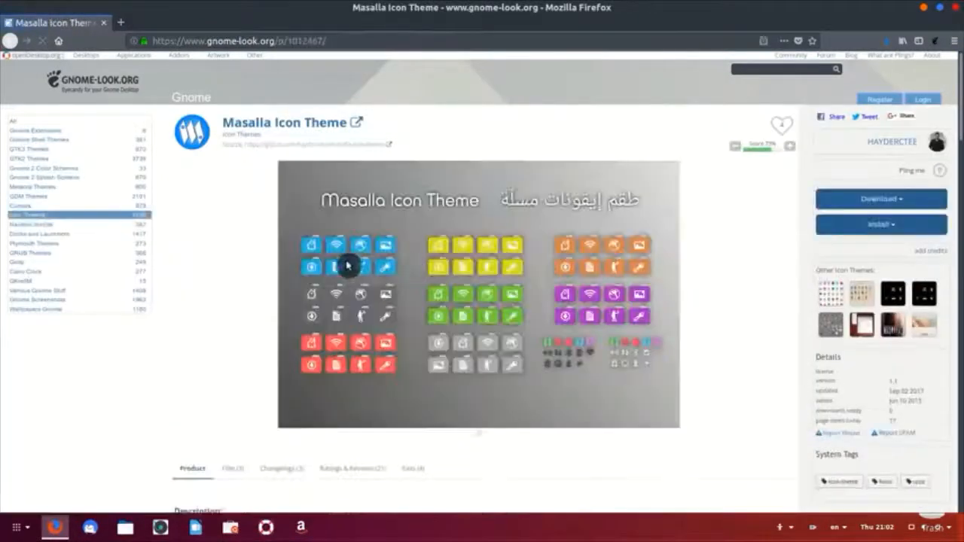
scroll(347, 265, "down", 3)
left_click(233, 356)
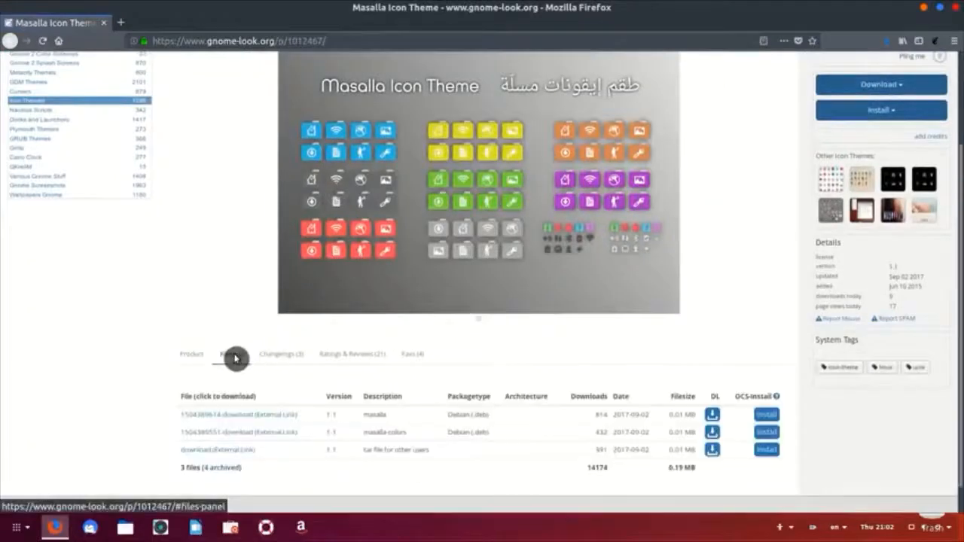
Step: Save the masalla_1.1_all.deb and masalla-colors .deb packages, then open Files at Home
scroll(235, 359, "down", 1)
left_click(256, 386)
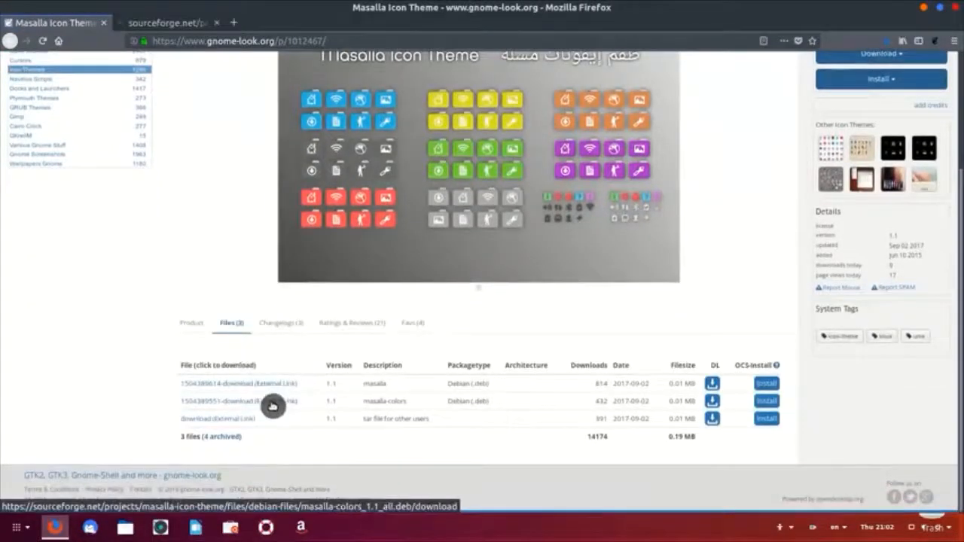
left_click(272, 406)
left_click(194, 27)
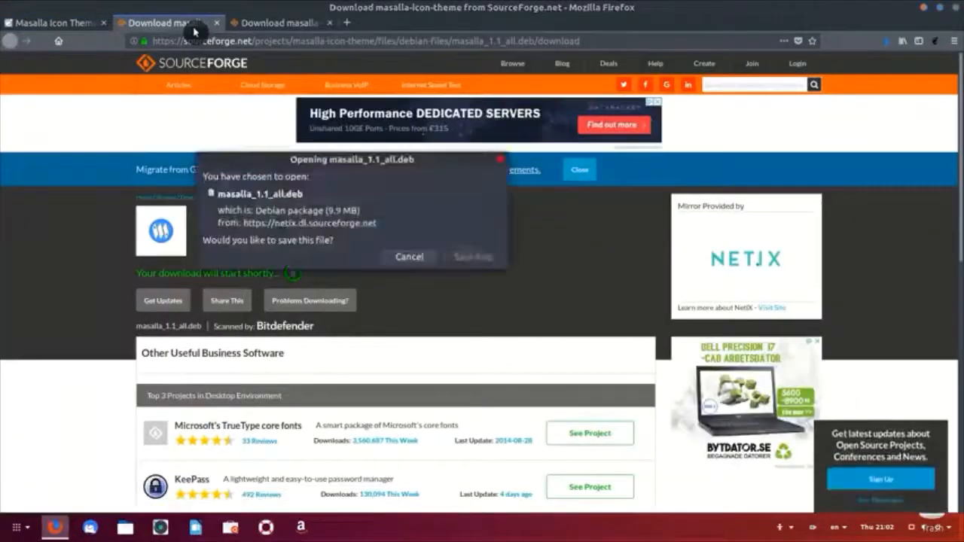
left_click(473, 257)
left_click(278, 22)
left_click(471, 259)
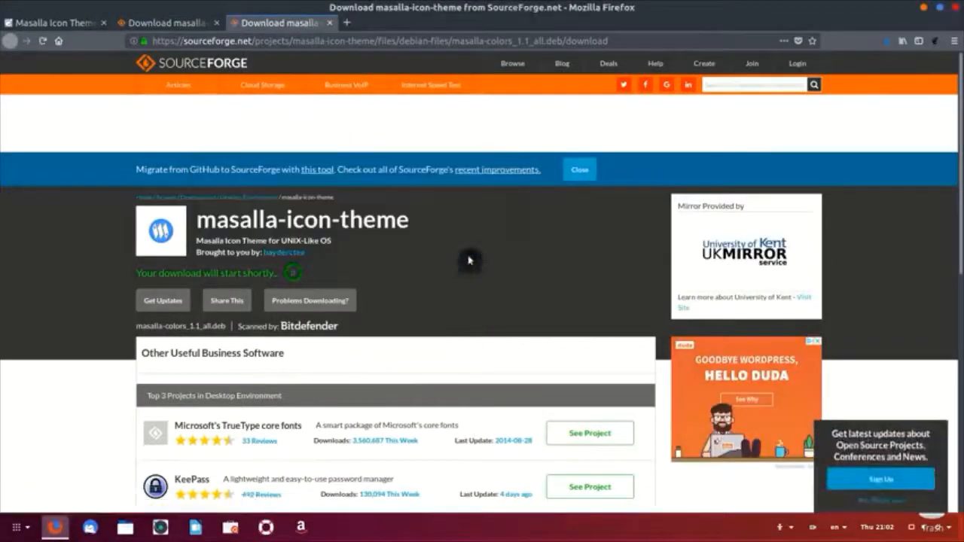
left_click(924, 8)
left_click(125, 528)
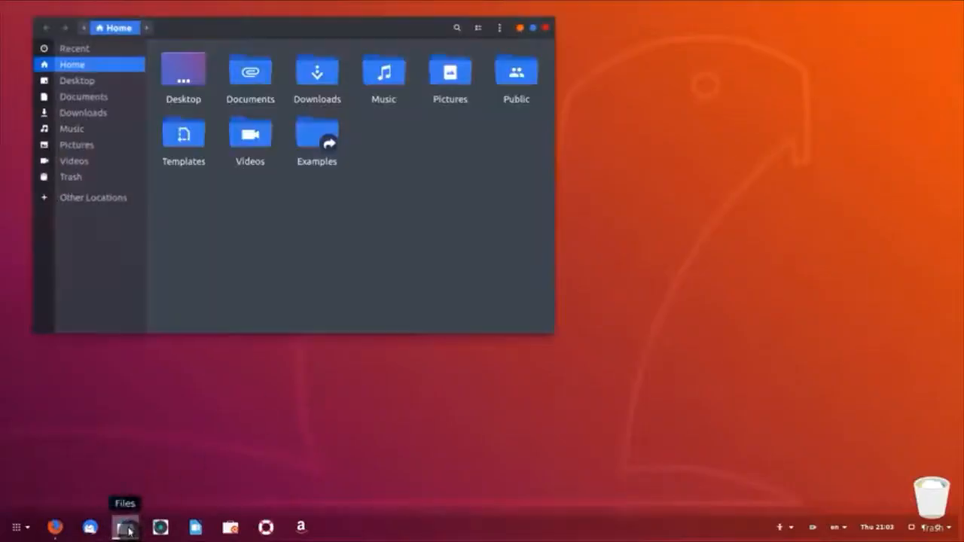
Step: Install masalla_1.1_all.deb from Downloads through Ubuntu Software, authorizing with the password
double_click(315, 82)
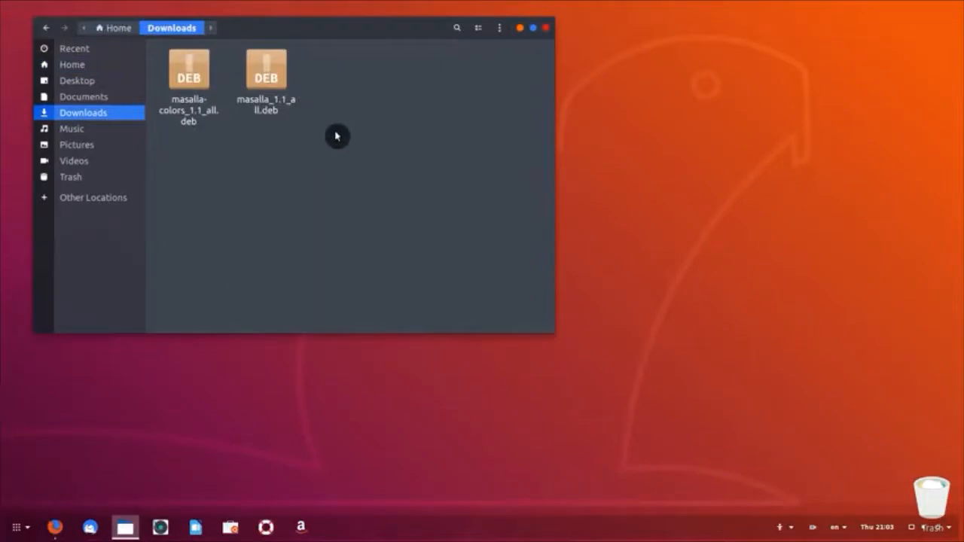
double_click(275, 94)
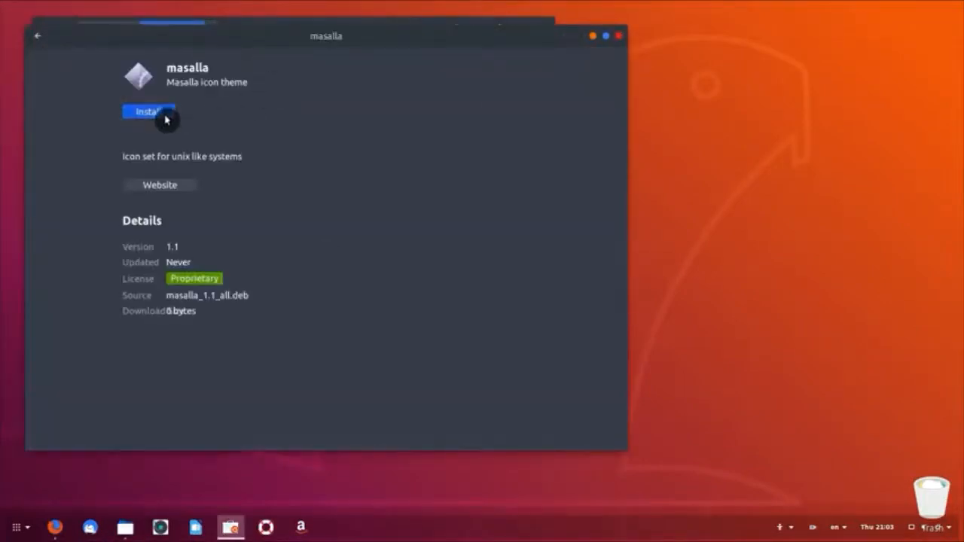
left_click(164, 115)
key("Return")
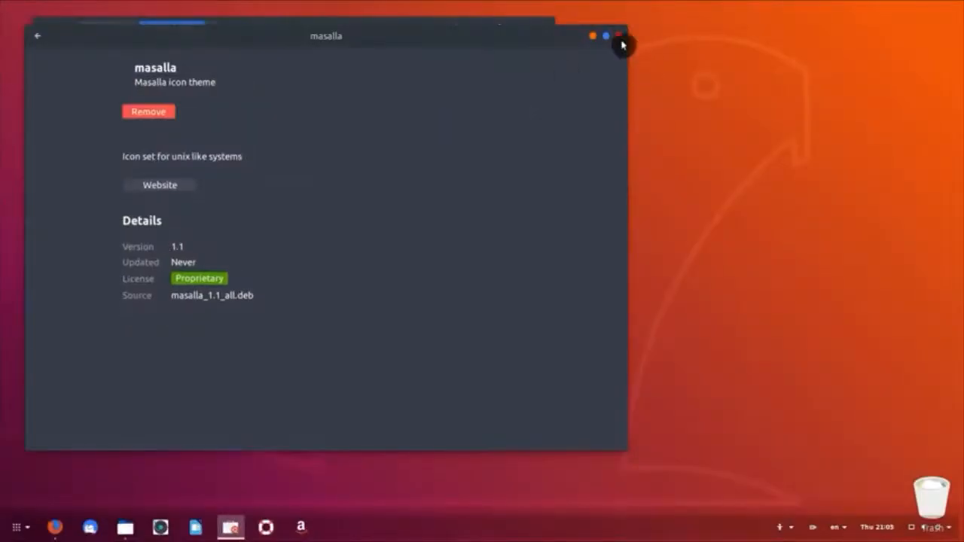
left_click(620, 36)
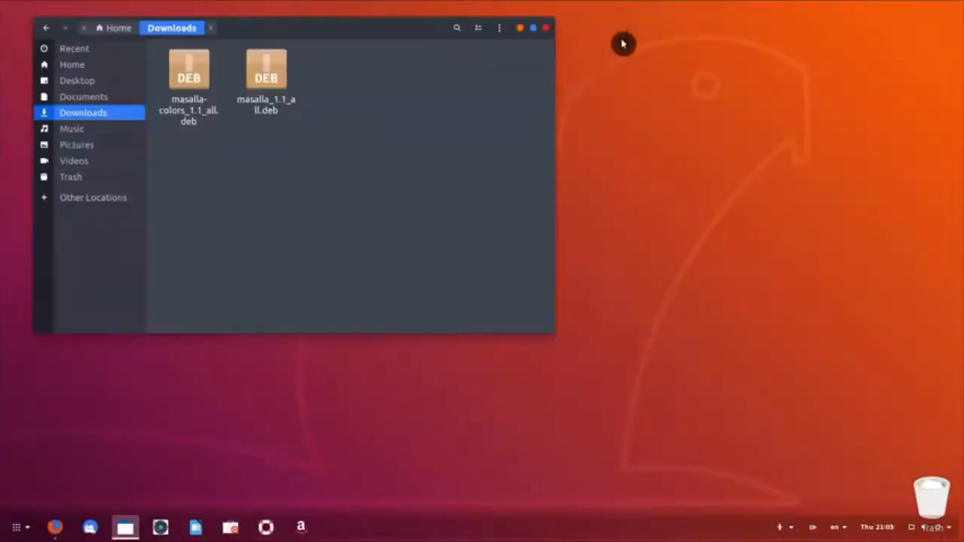
Step: Install the masalla-colors .deb package the same way, entering the password
left_click(196, 112)
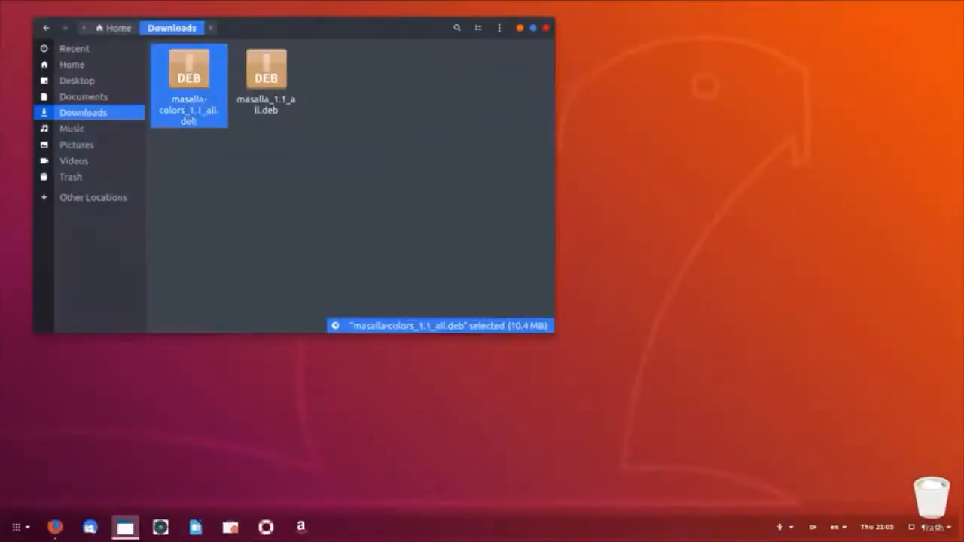
double_click(196, 112)
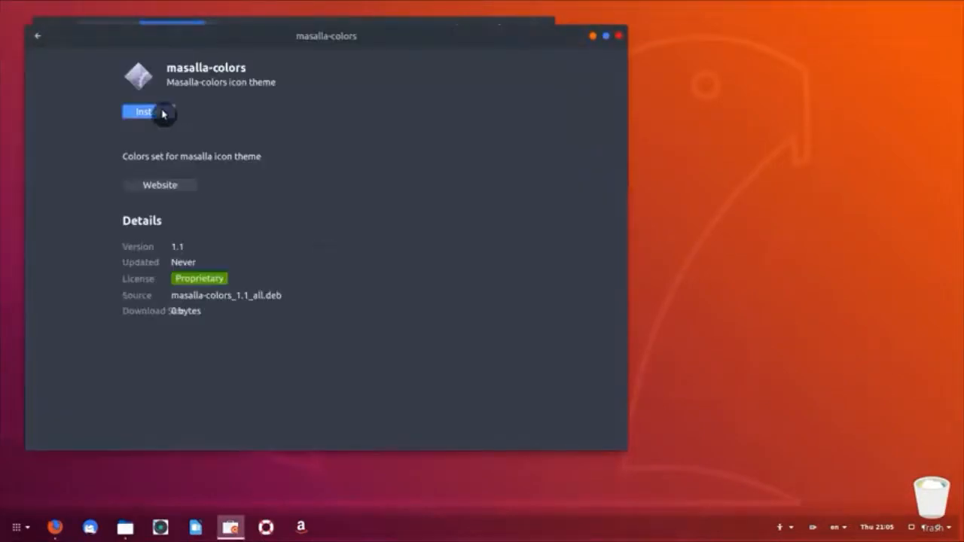
left_click(162, 114)
type("***")
key("Return")
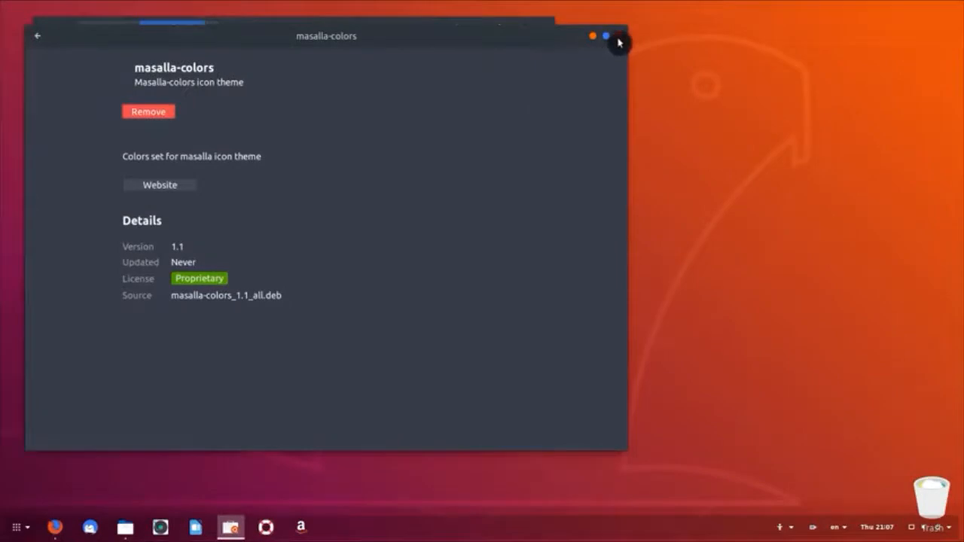
left_click(618, 37)
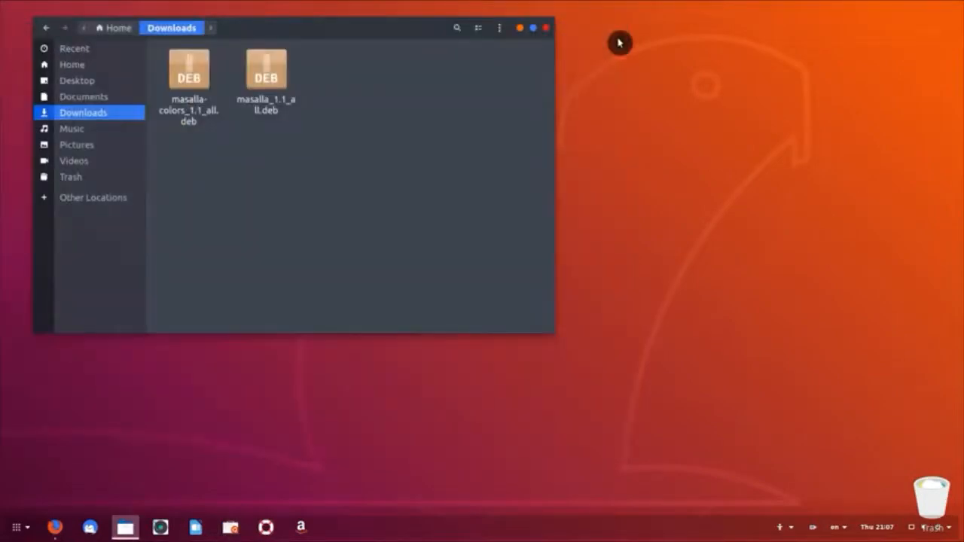
key("ctrl+alt+t")
Step: Enter 'sudo dpkg -i Downloads/masalla_1.1_all.deb' using Tab completion, then close Terminal and Files
type("sudo dpkg -i Downloads/")
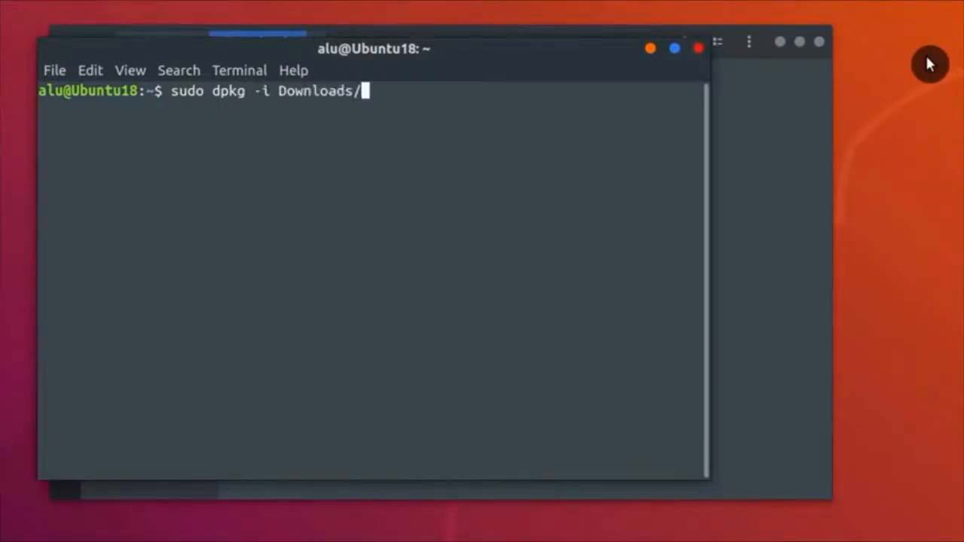
key("Tab")
key("Tab")
key("Tab")
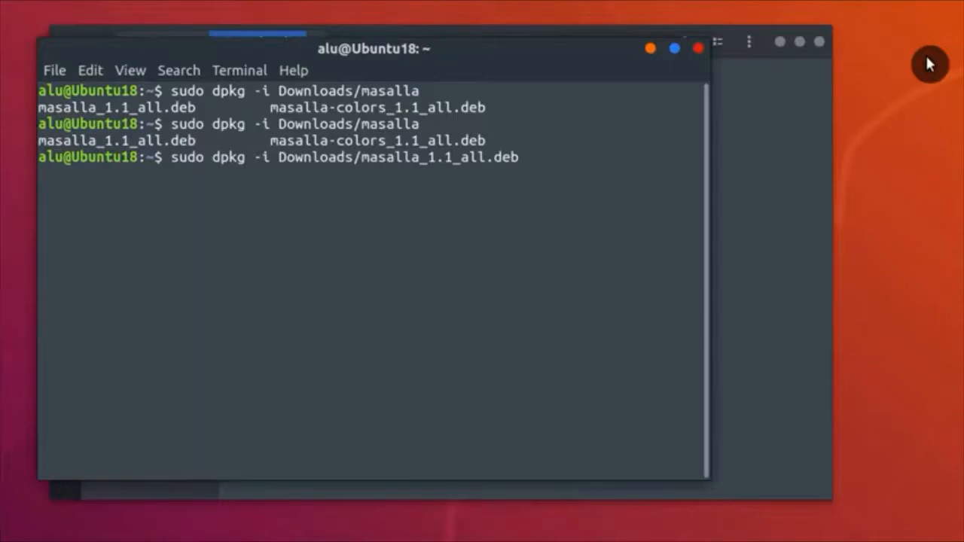
left_click(699, 48)
left_click(820, 42)
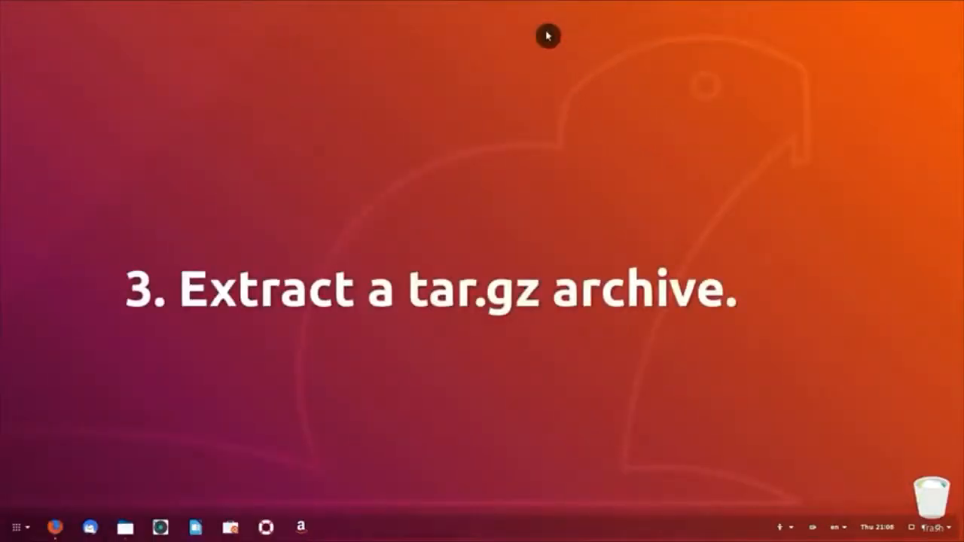
Step: Save Gnome-OSC-HS--2-themes.tar.xz from the Gnome-OSC files list, then minimize Firefox
left_click(54, 528)
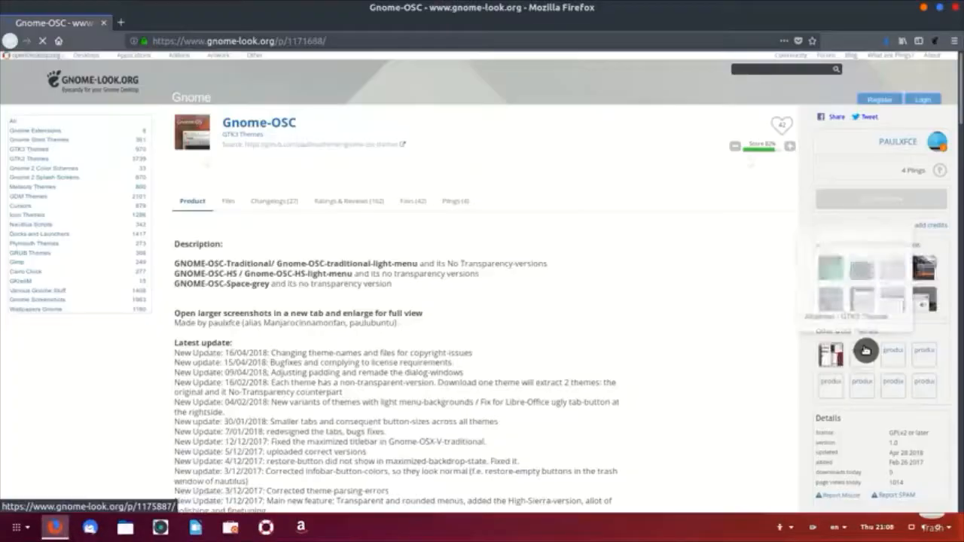
left_click(231, 430)
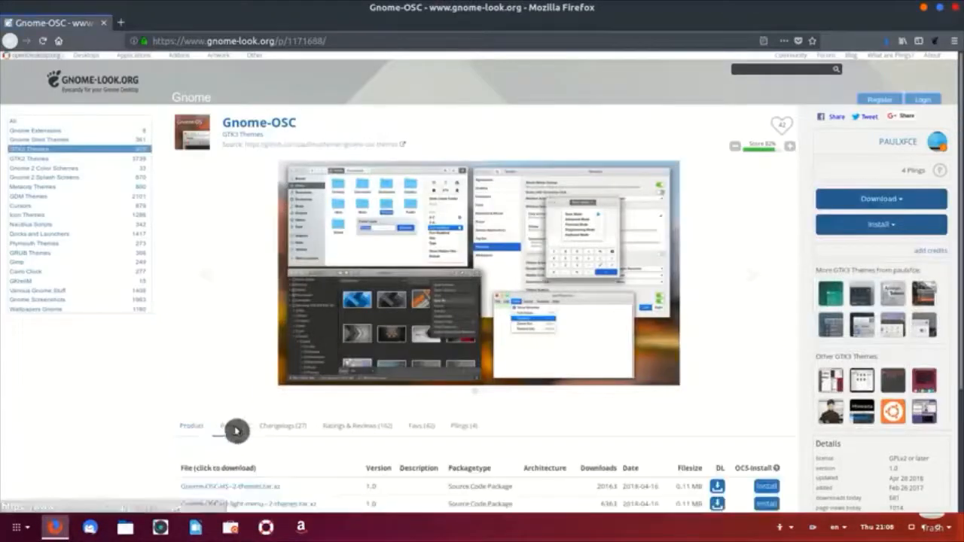
scroll(251, 398, "down", 3)
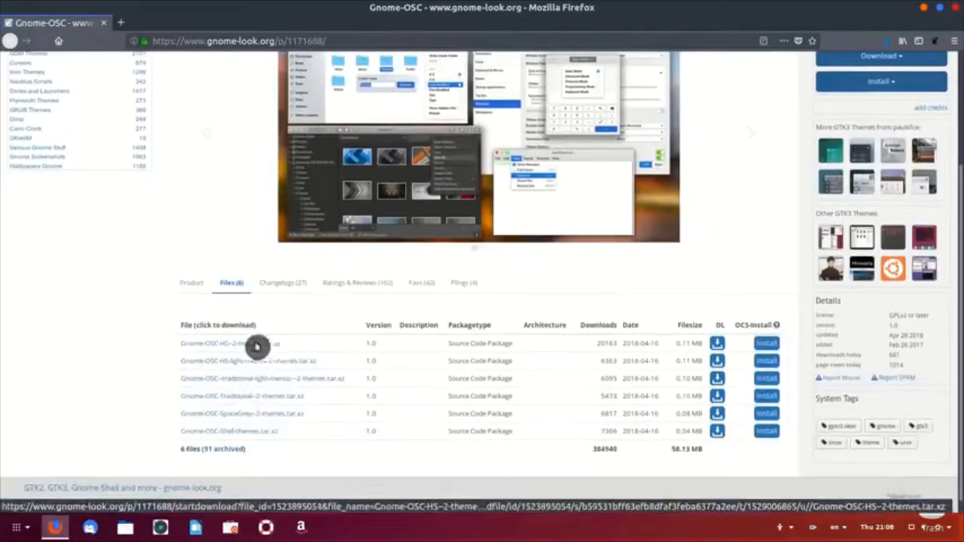
left_click(257, 347)
left_click(229, 279)
left_click(463, 338)
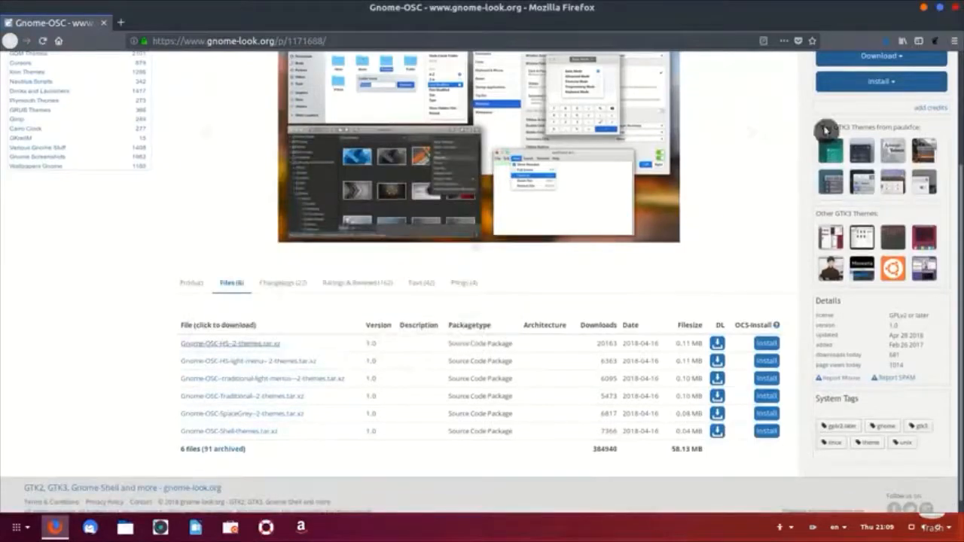
left_click(923, 8)
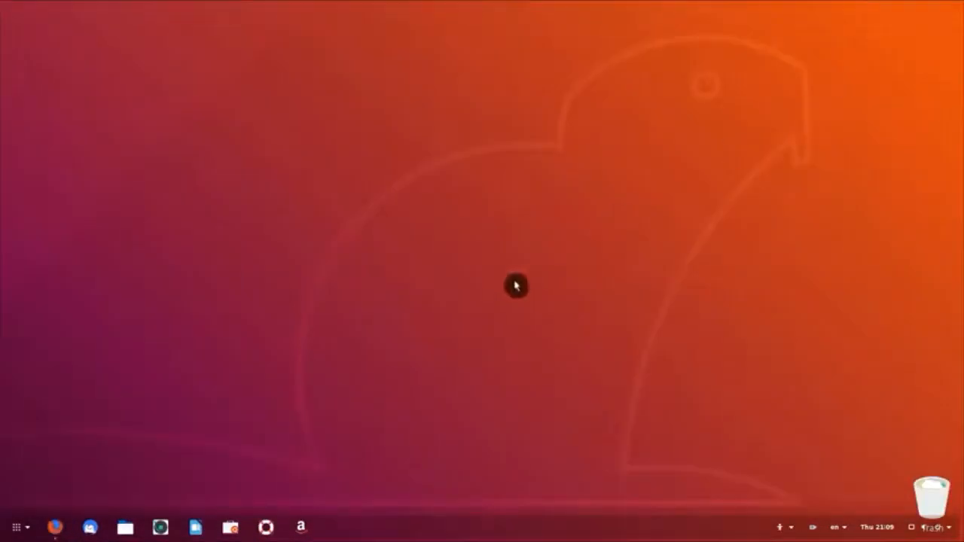
Step: Extract the Gnome-OSC archive in Downloads and copy both theme folders inside it
left_click(125, 527)
double_click(298, 78)
left_click(188, 98)
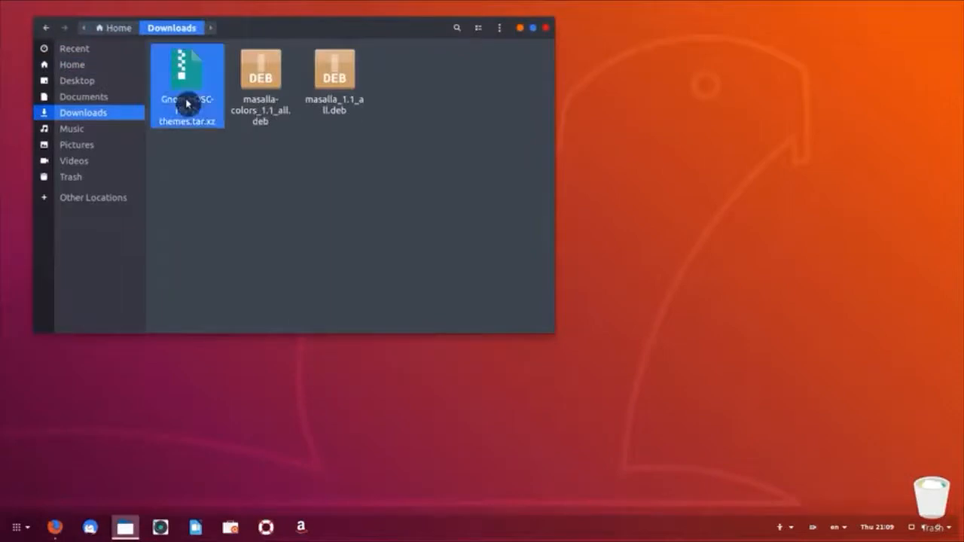
right_click(202, 82)
left_click(220, 85)
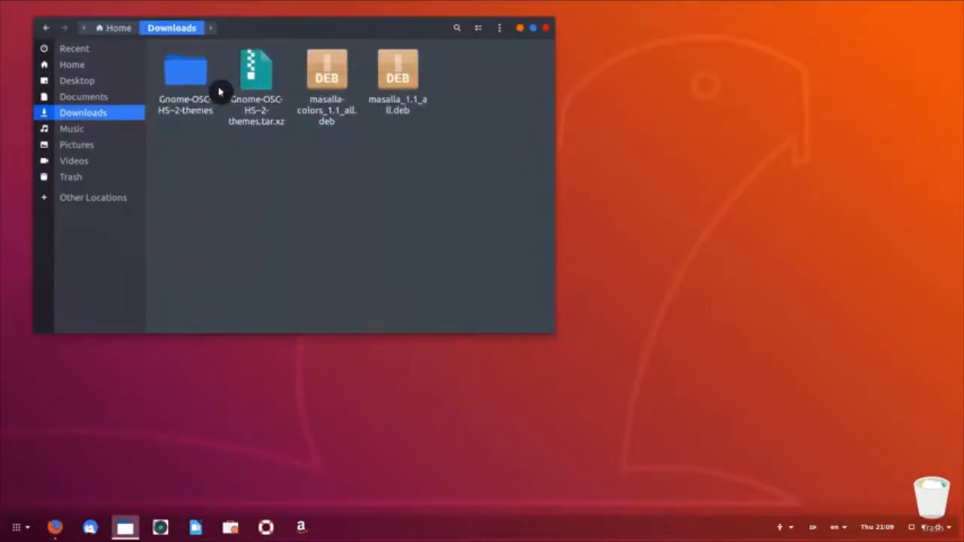
double_click(189, 89)
key("ctrl+a")
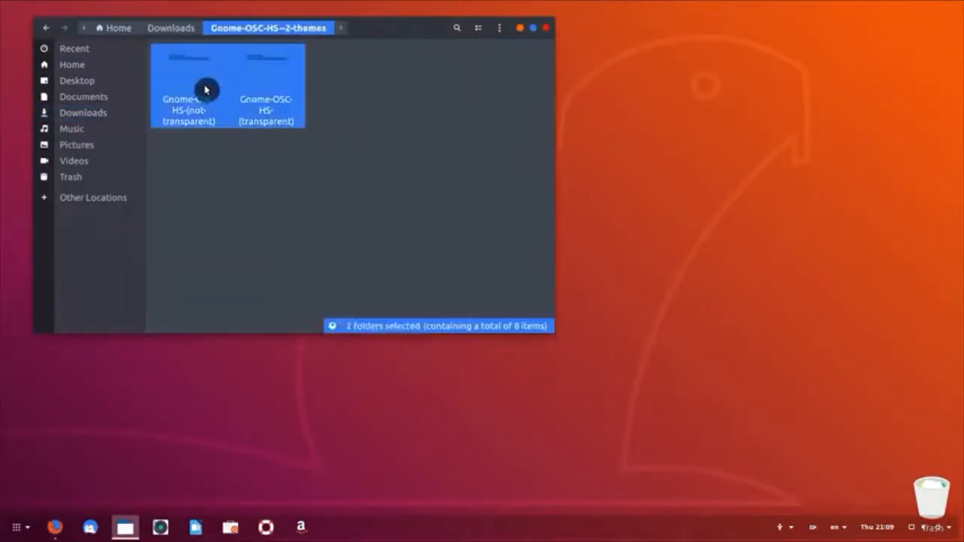
right_click(205, 89)
left_click(252, 202)
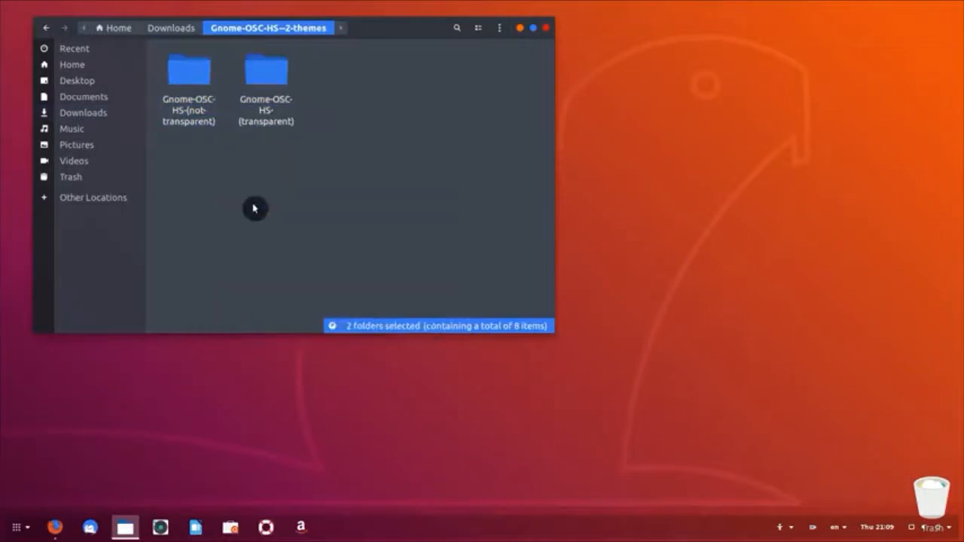
Step: Show hidden files in the Home folder
left_click(97, 68)
left_click(440, 265)
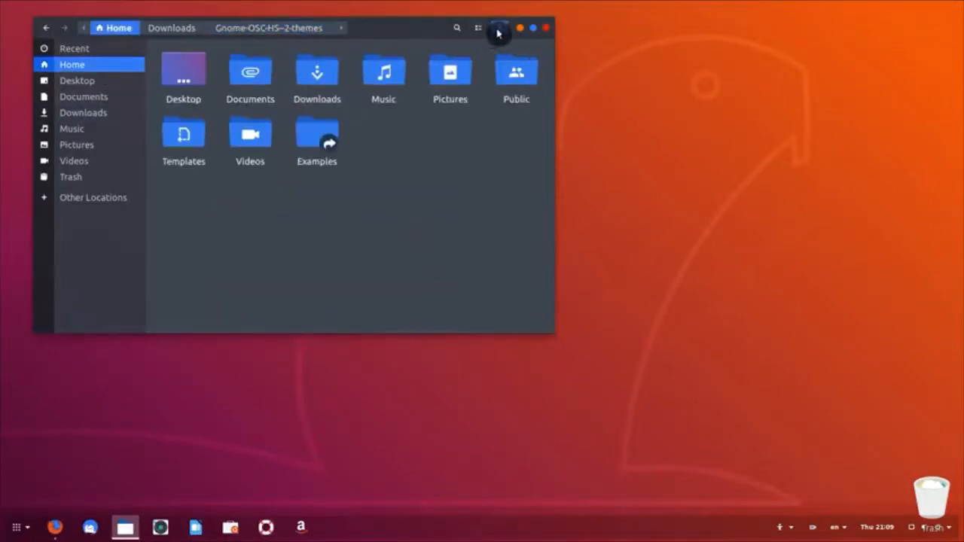
left_click(498, 33)
left_click(500, 227)
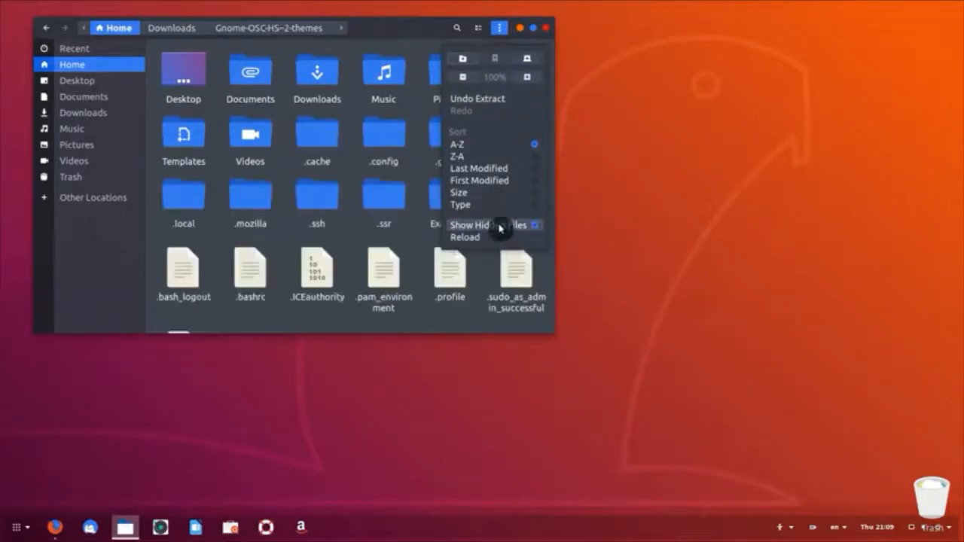
left_click(415, 163)
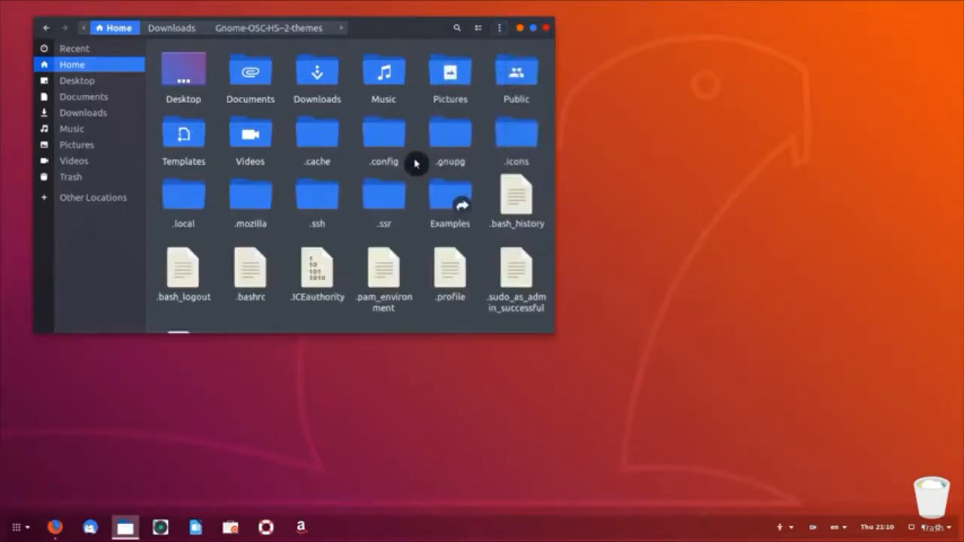
scroll(415, 163, "down", 2)
left_click(319, 135)
Step: Create a .themes folder in Home and paste the two Gnome-OSC theme folders into it
right_click(334, 280)
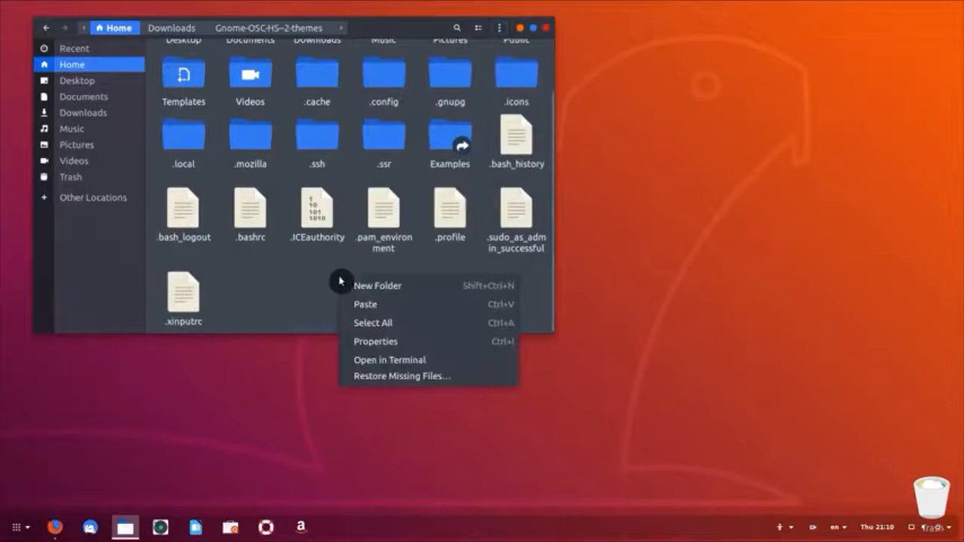
left_click(393, 289)
type(".themes")
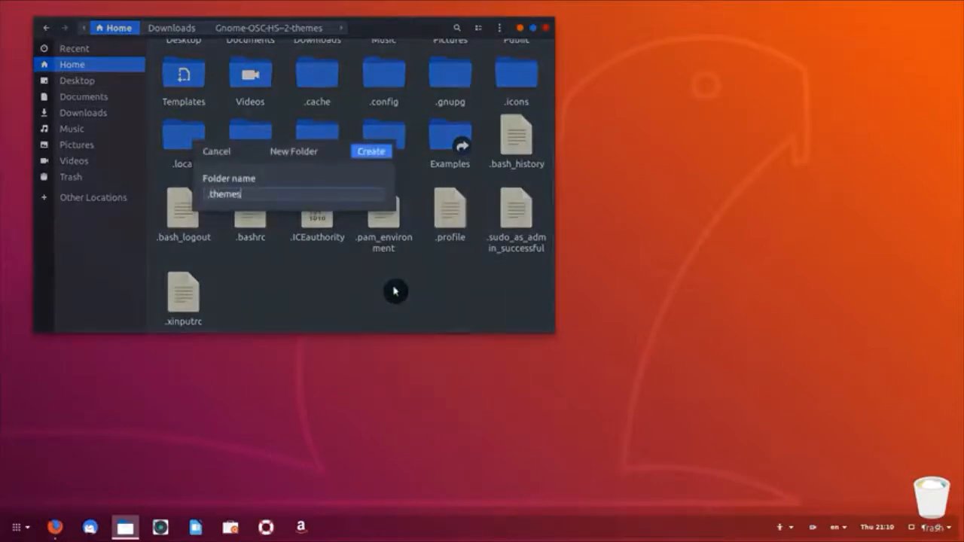
key("Return")
double_click(441, 185)
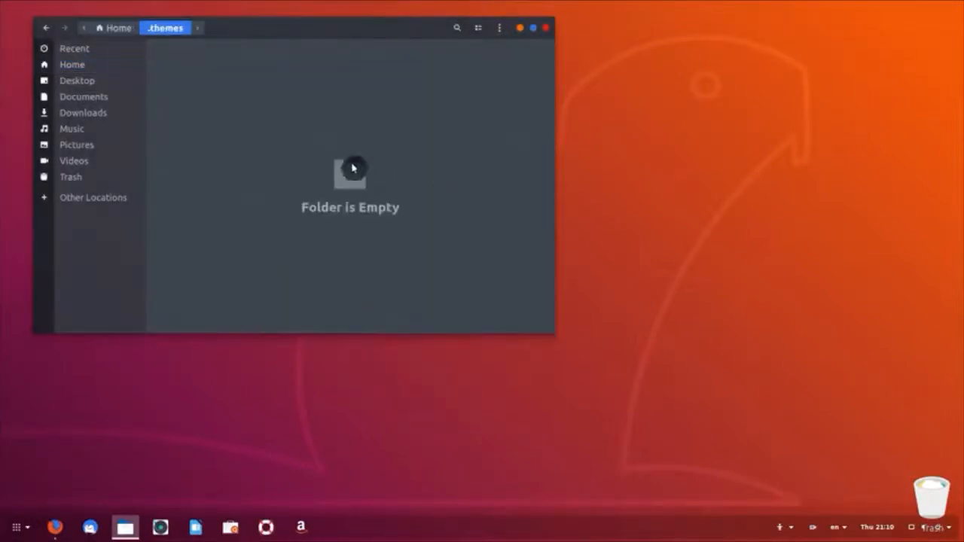
right_click(326, 132)
left_click(366, 156)
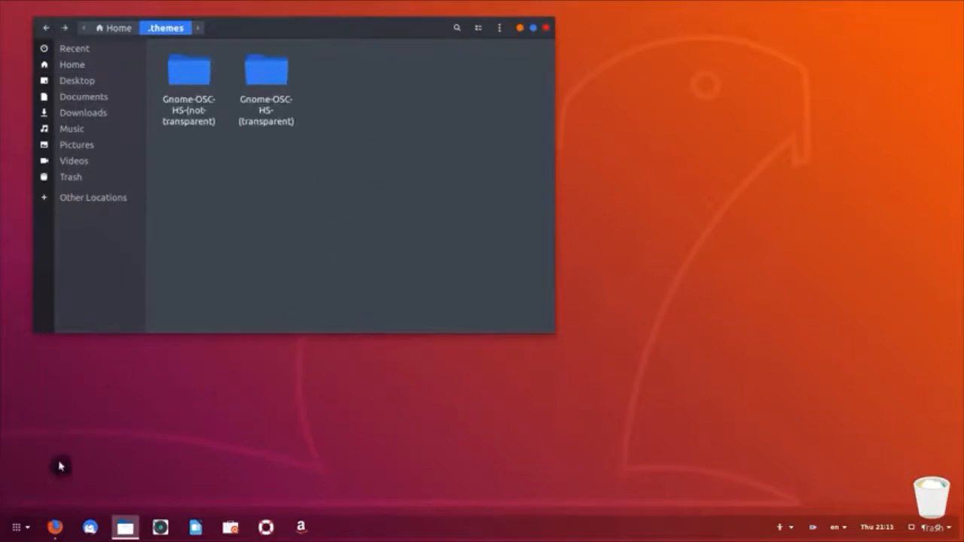
left_click(18, 530)
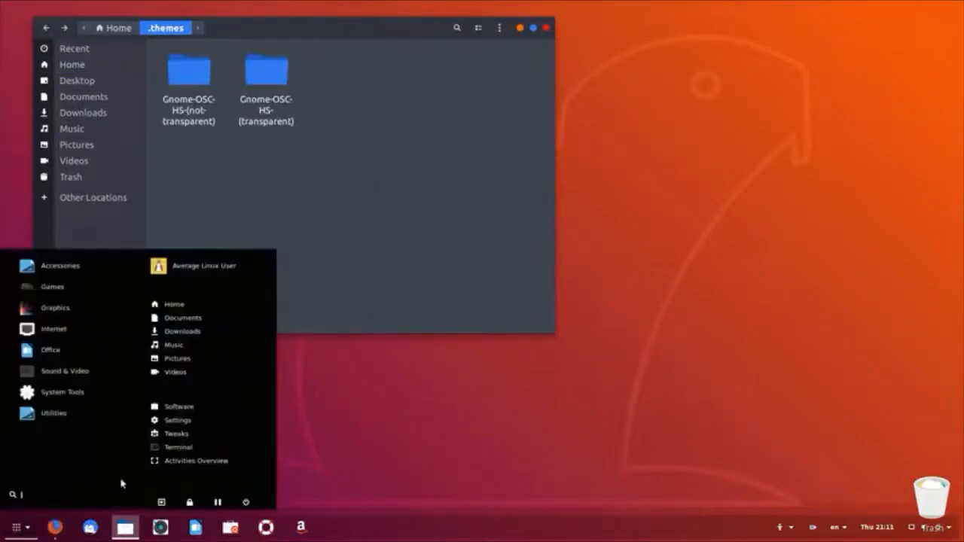
Step: In Tweaks, set Icons to Masalla-dark and Applications to Gnome-OSC-HS-(not-transparent)
left_click(176, 434)
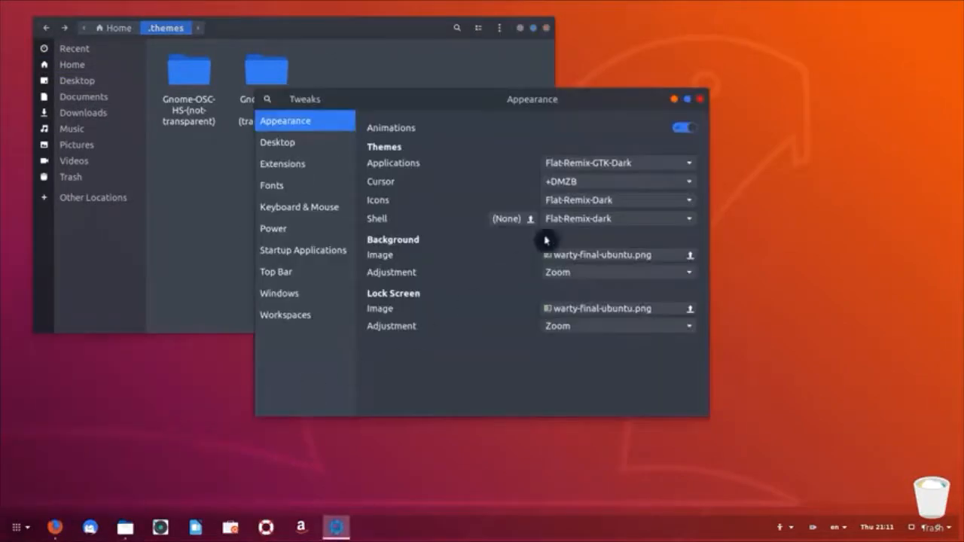
left_click(663, 199)
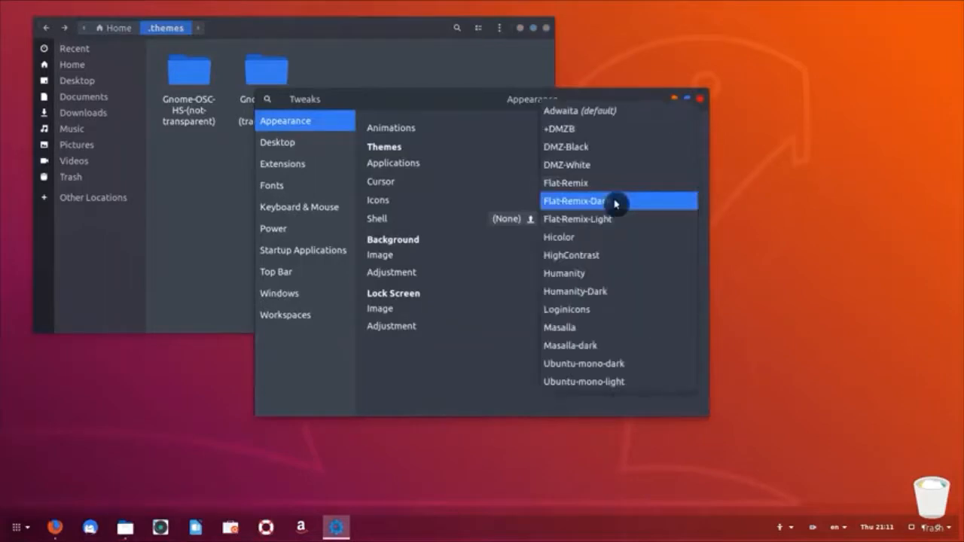
left_click(591, 346)
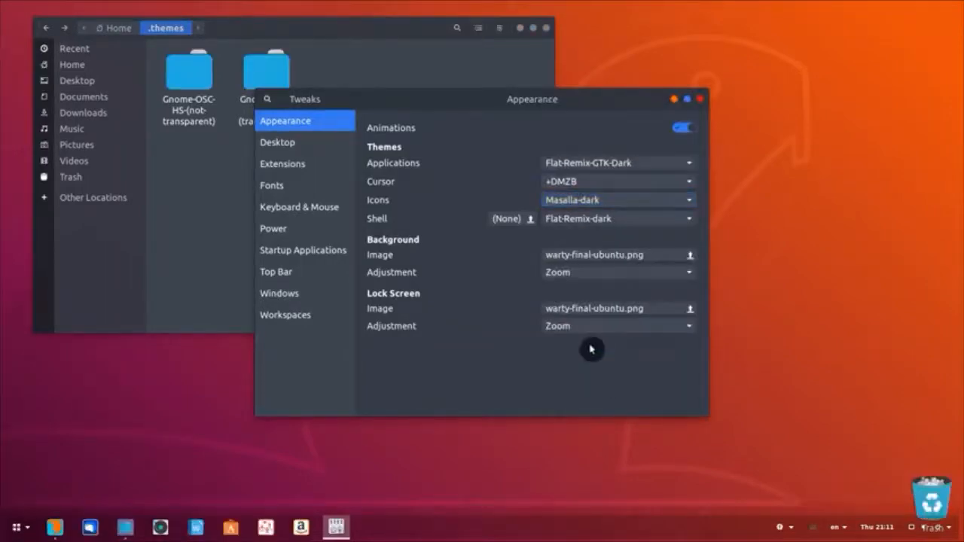
left_click(603, 163)
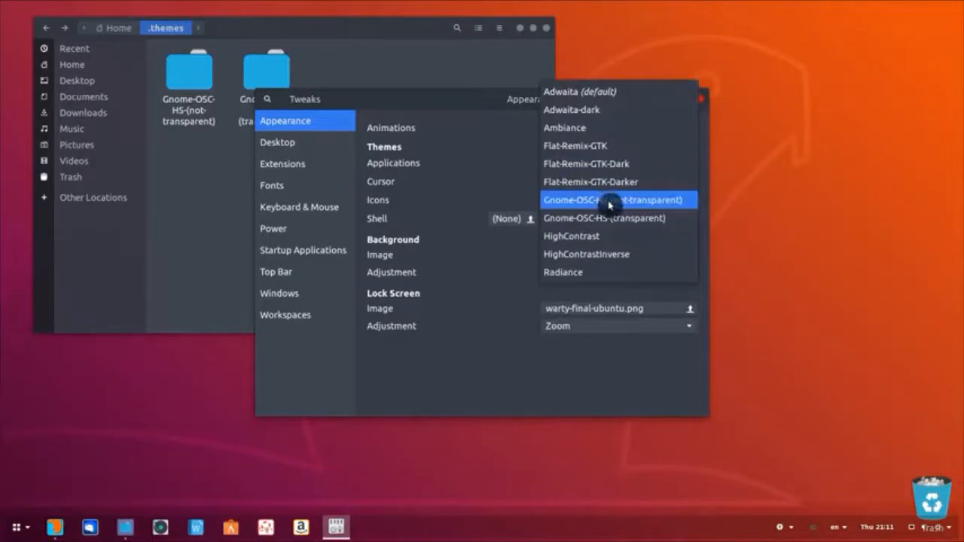
left_click(610, 205)
Step: Move Tweaks aside and return the Files window to the Home folder
left_click_drag(575, 105, 640, 110)
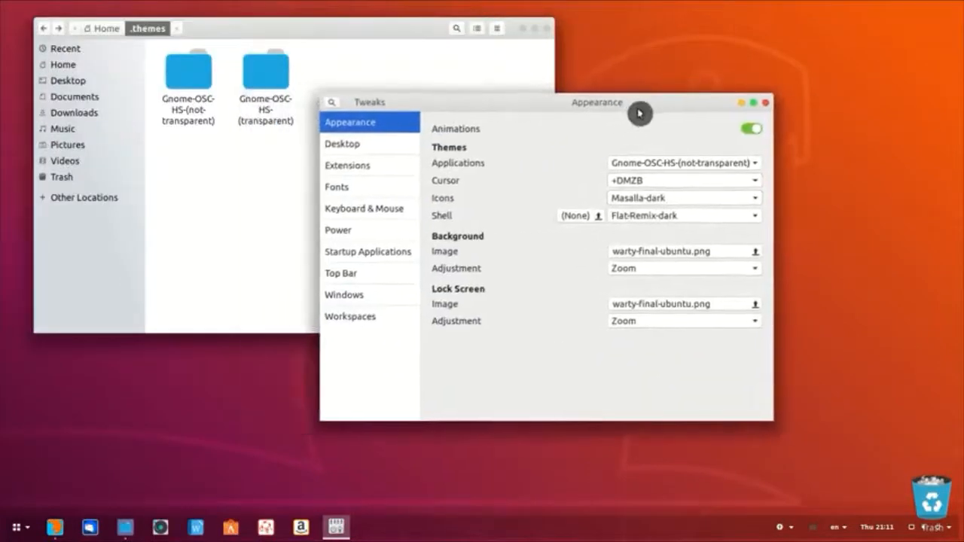
left_click(234, 161)
left_click(83, 65)
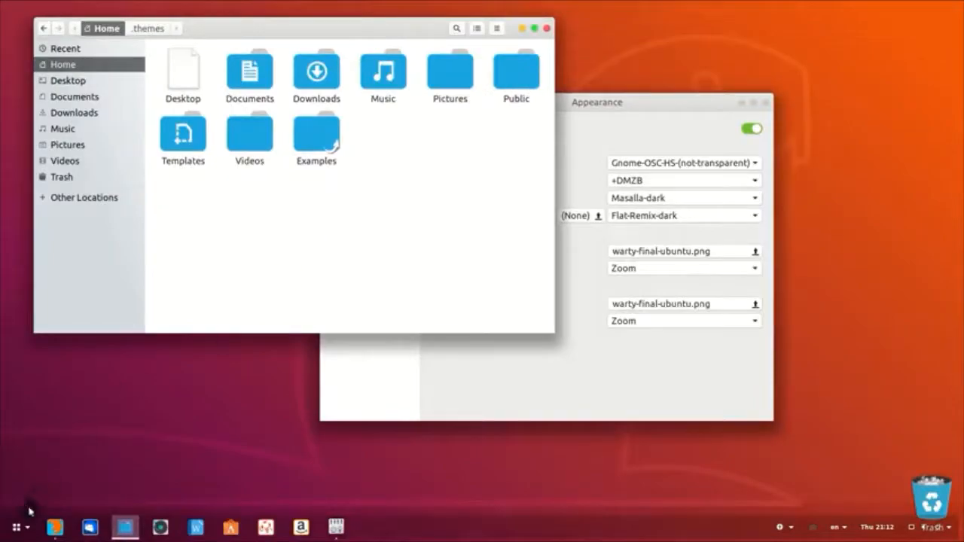
Step: Search gnome-look.org for papirus and open the Papirus icon theme page
left_click(54, 527)
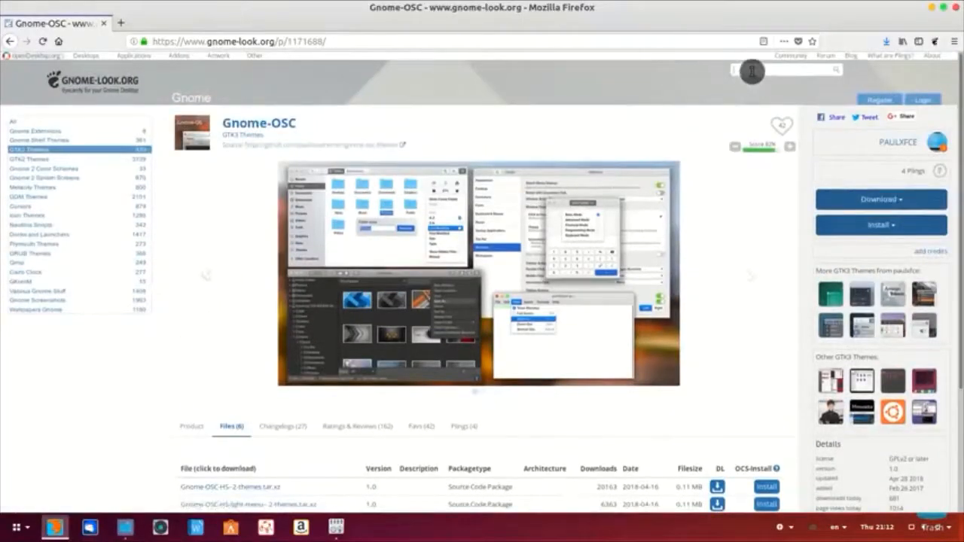
key("Return")
scroll(379, 370, "down", 2)
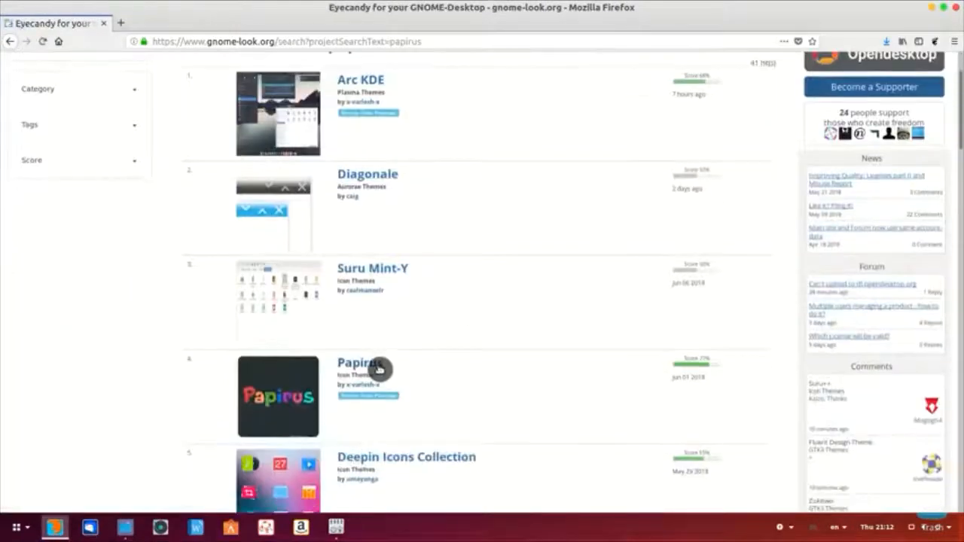
left_click(379, 370)
Step: List the Papirus downloads, start then cancel papirus-icon-theme-20180601.tar.xz, and bring up Files
left_click(242, 431)
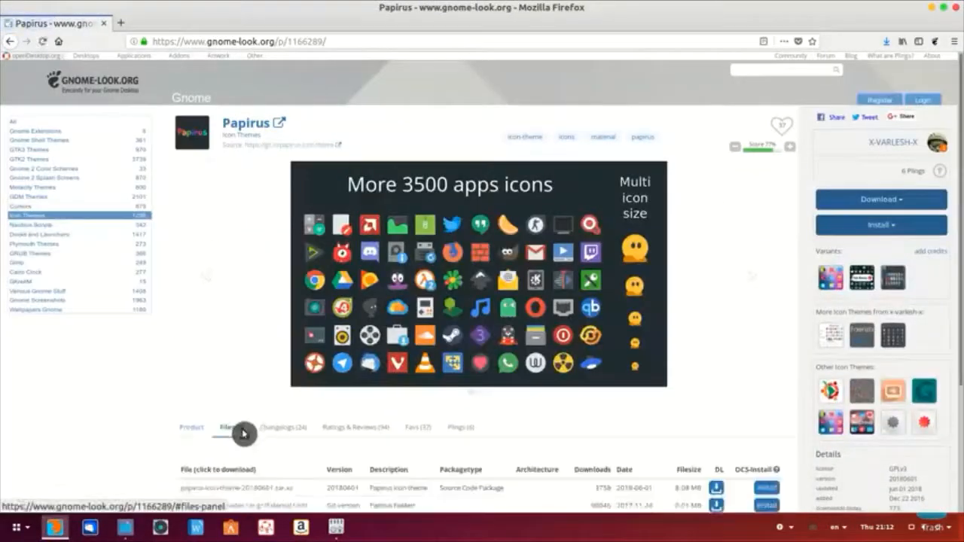
scroll(242, 433, "down", 2)
scroll(243, 433, "down", 2)
left_click(267, 347)
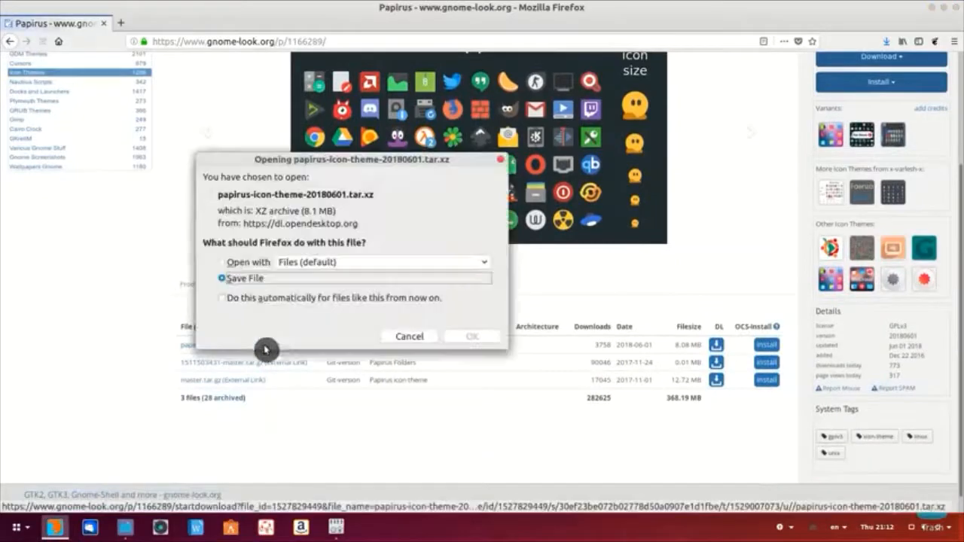
left_click(422, 340)
left_click(125, 528)
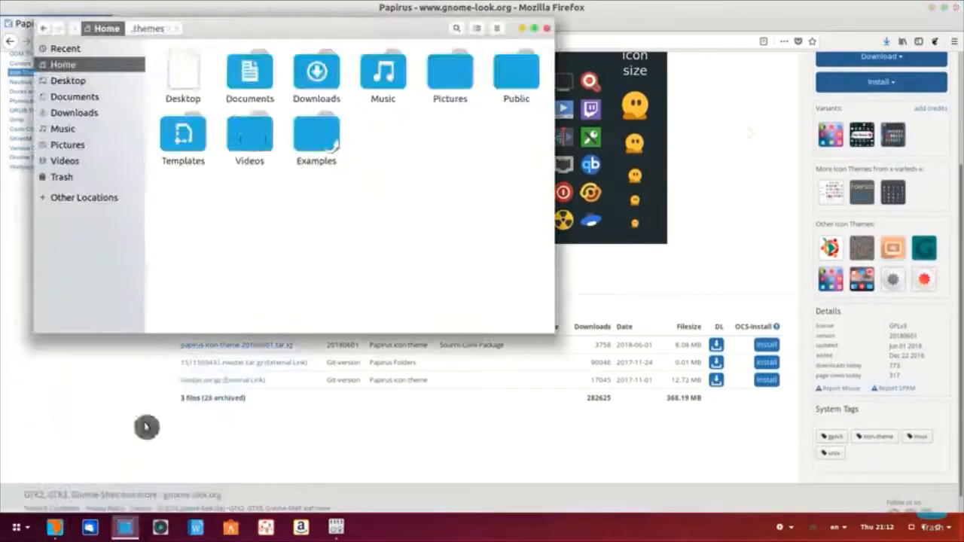
Step: Extract the papirus archive in Downloads and cut its six theme folders
double_click(313, 89)
right_click(256, 113)
left_click(314, 124)
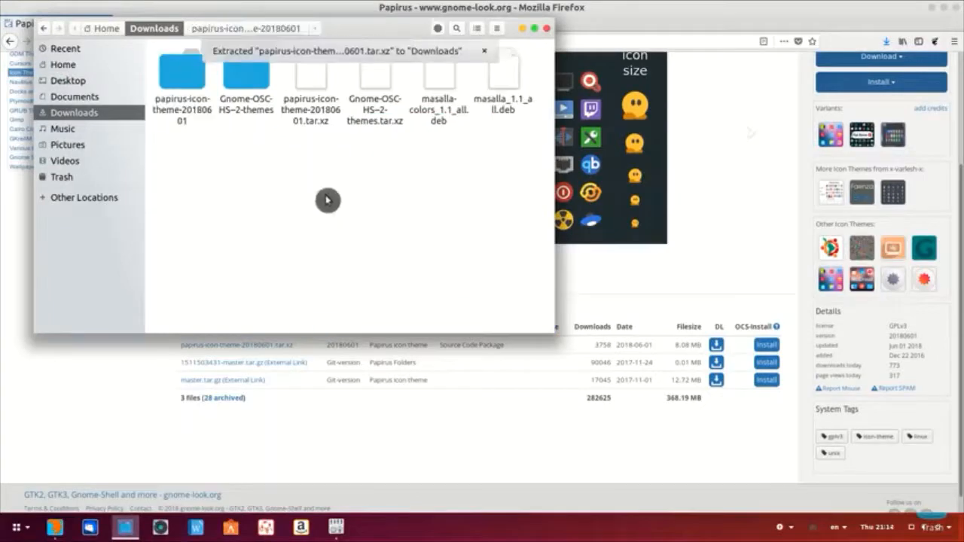
double_click(183, 101)
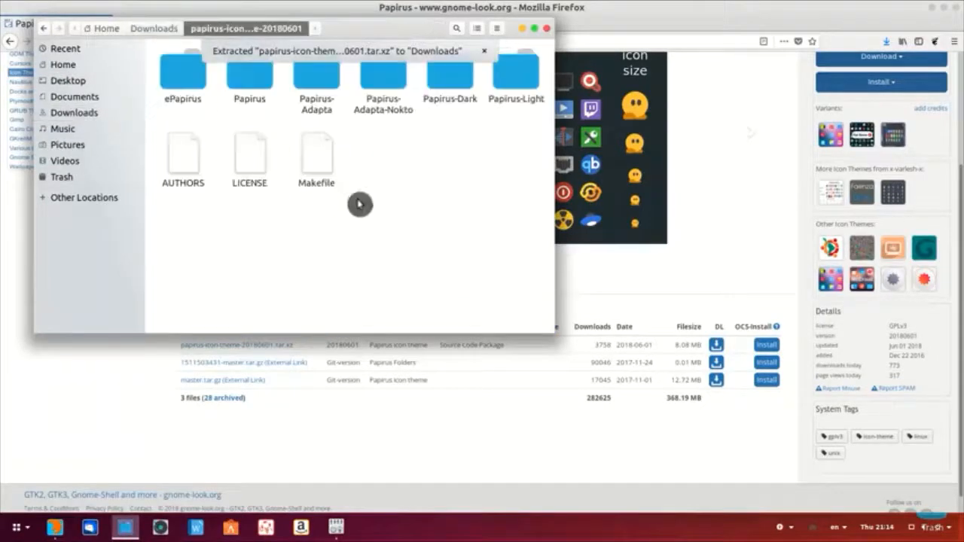
left_click(504, 109)
left_click(182, 80, "shift")
right_click(180, 79)
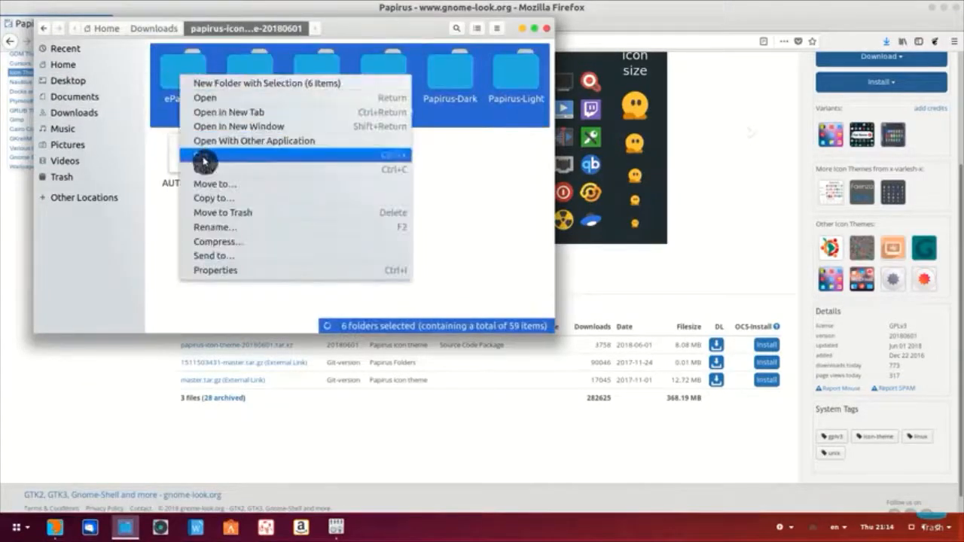
left_click(204, 158)
Step: Reveal hidden folders in Home and paste the Papirus folders into .icons
left_click(77, 65)
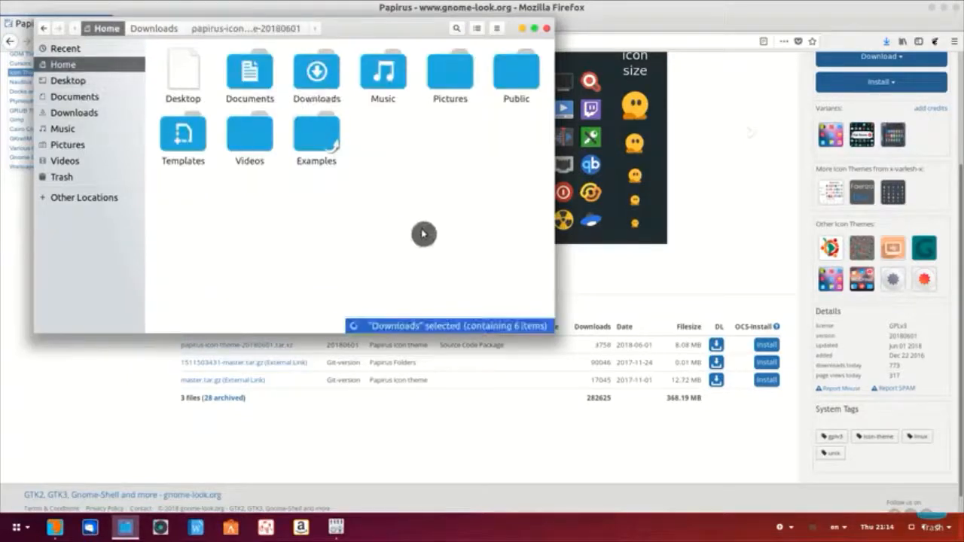
key("ctrl+h")
double_click(512, 140)
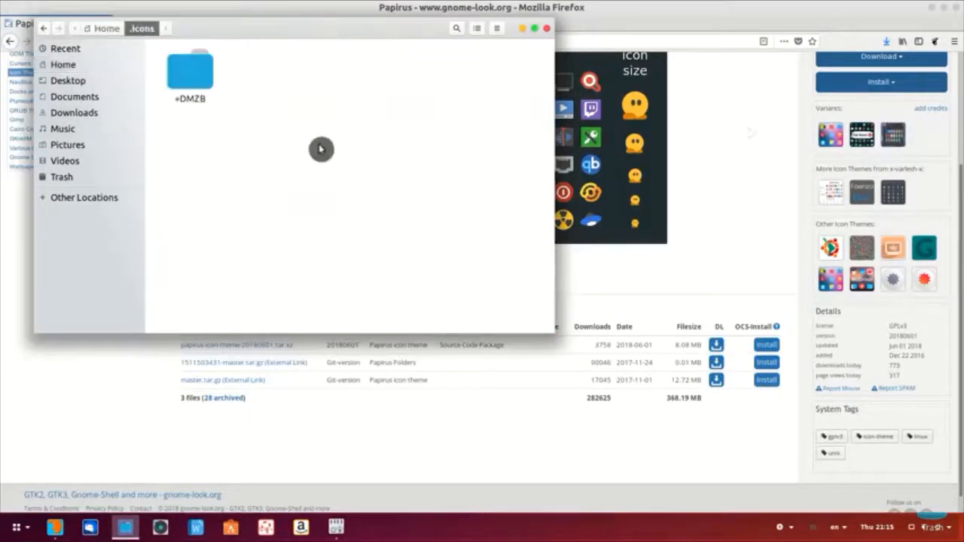
right_click(304, 140)
left_click(327, 160)
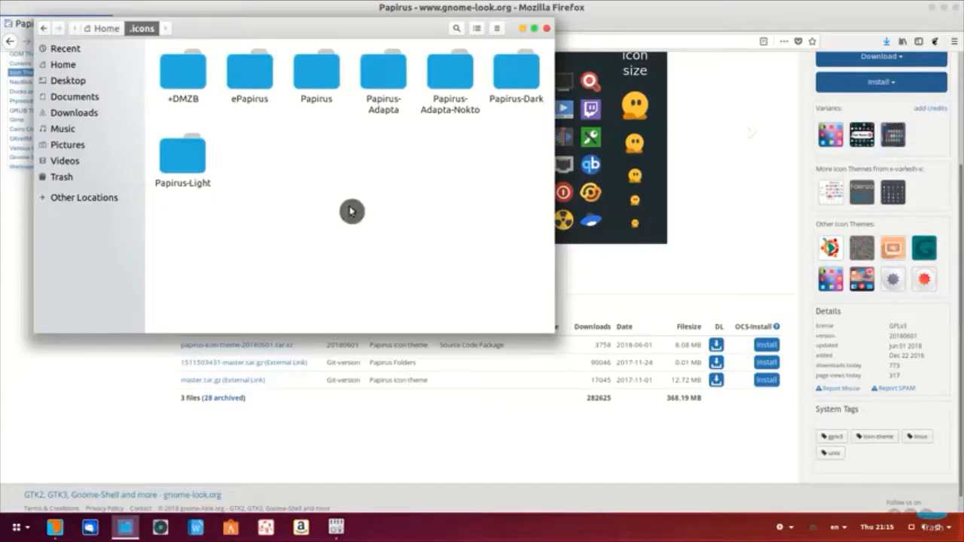
left_click(937, 14)
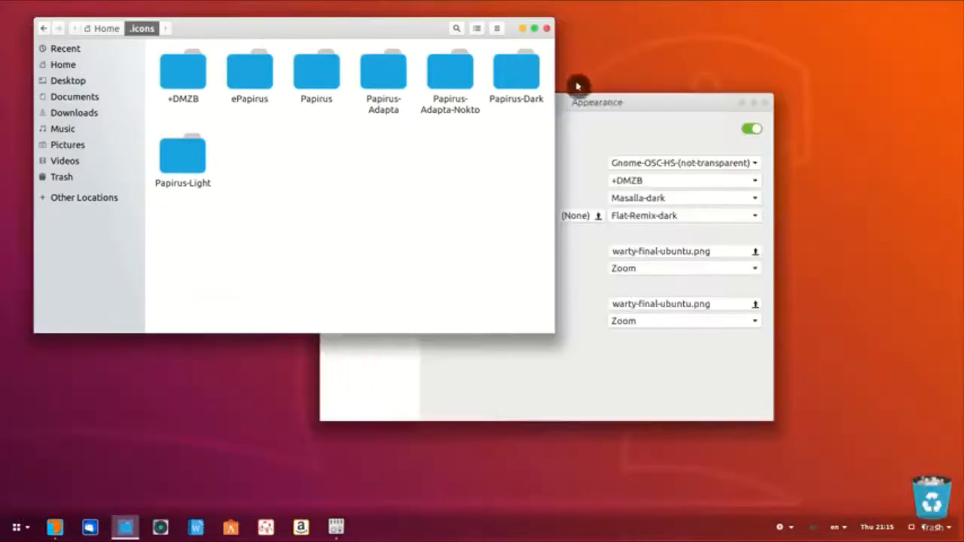
Step: Hide hidden files in Home again and close the old Appearance window
left_click(63, 64)
left_click(346, 168)
key("ctrl+h")
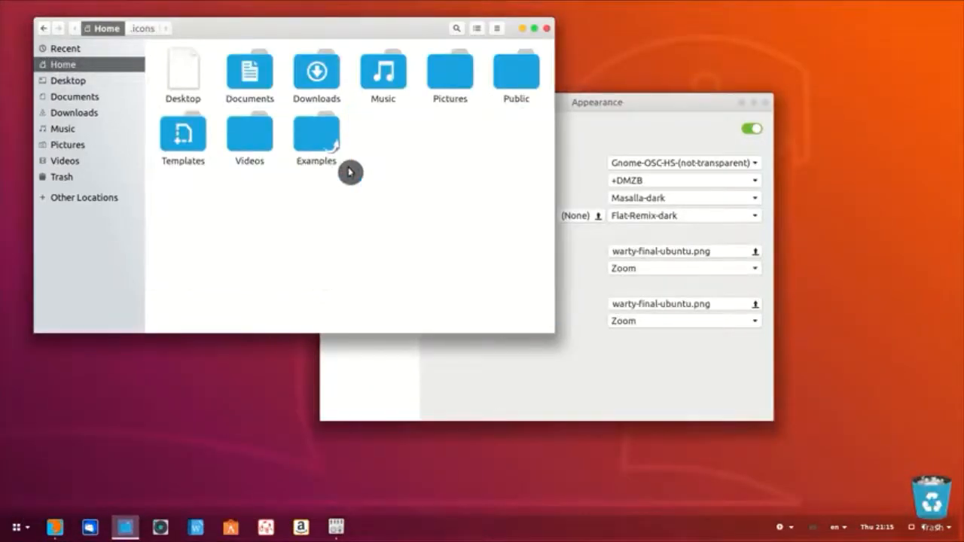
left_click(753, 105)
left_click(765, 103)
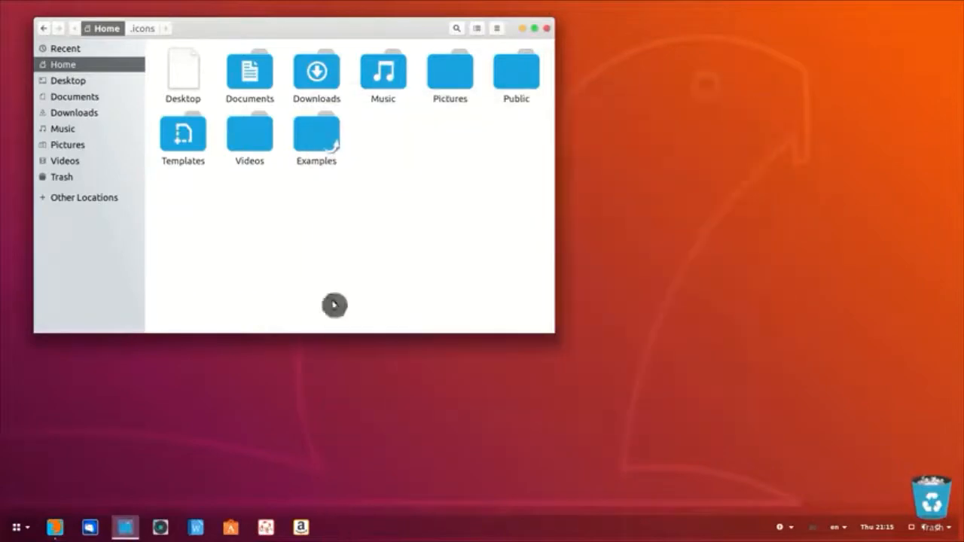
Step: Launch GNOME Tweaks, set the icon theme to Papirus-Light, then close Tweaks
left_click(18, 531)
left_click(198, 435)
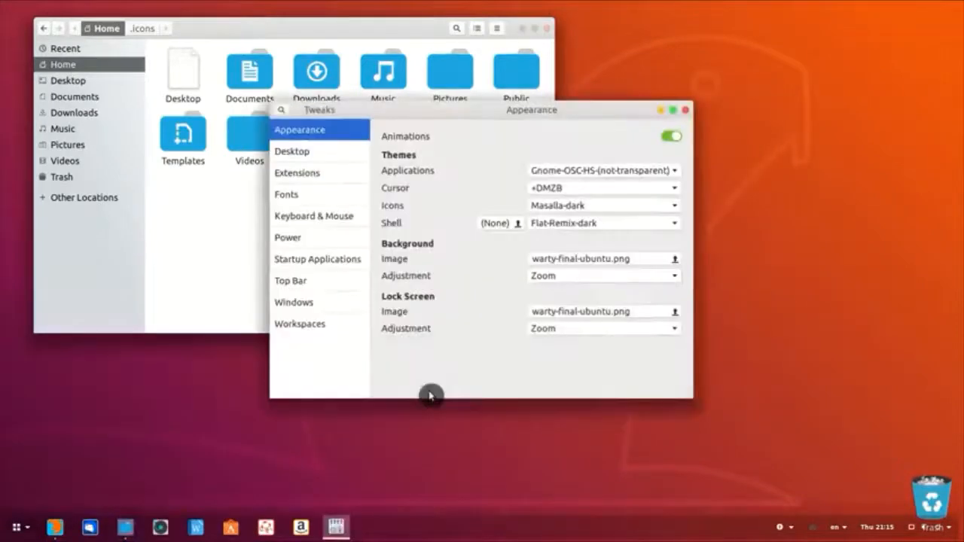
left_click(595, 205)
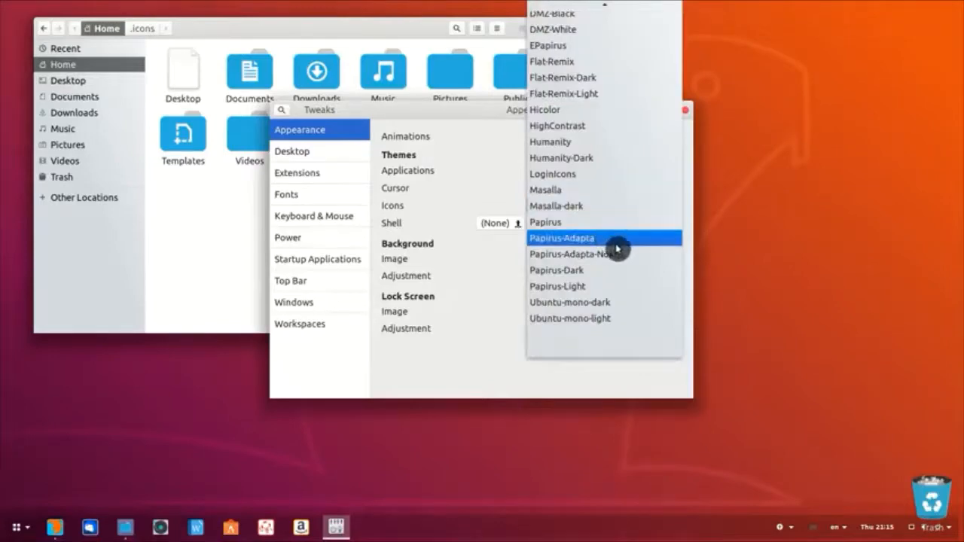
left_click(618, 270)
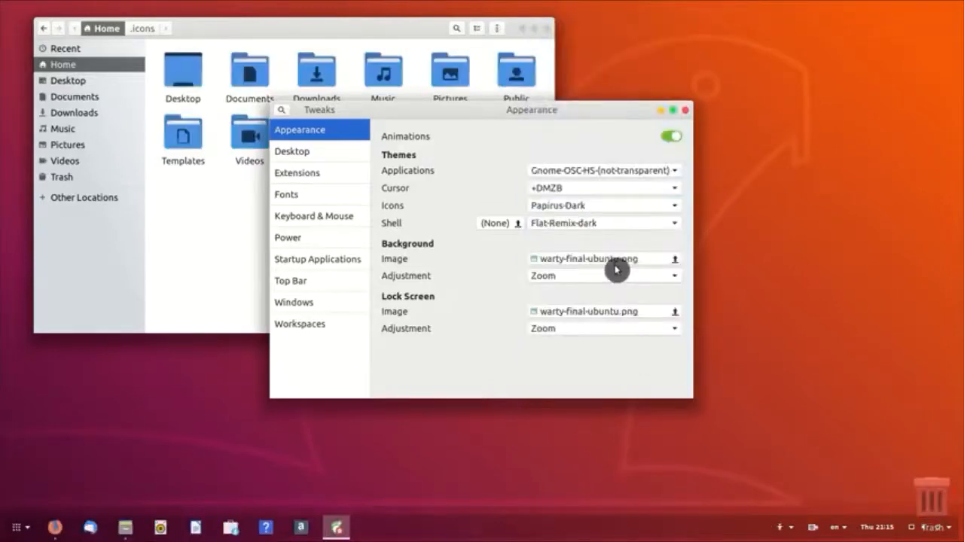
left_click(185, 219)
left_click(605, 147)
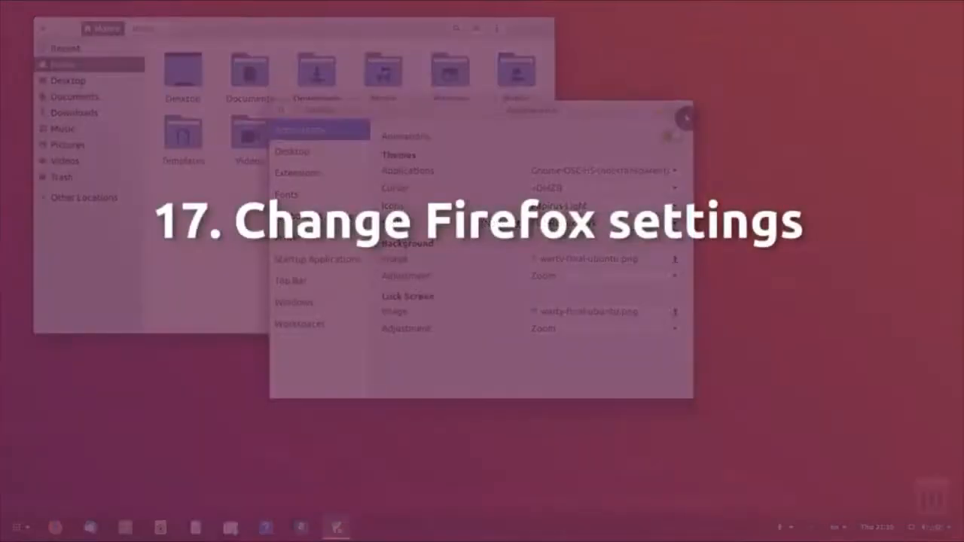
left_click(685, 112)
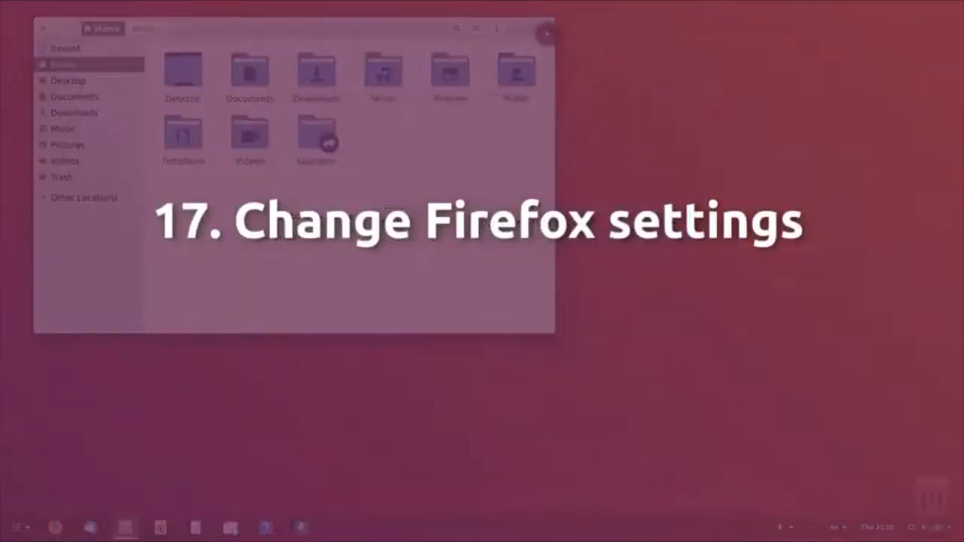
Step: Close the file manager and bring the Firefox window back up
left_click(544, 29)
mouse_move(54, 528)
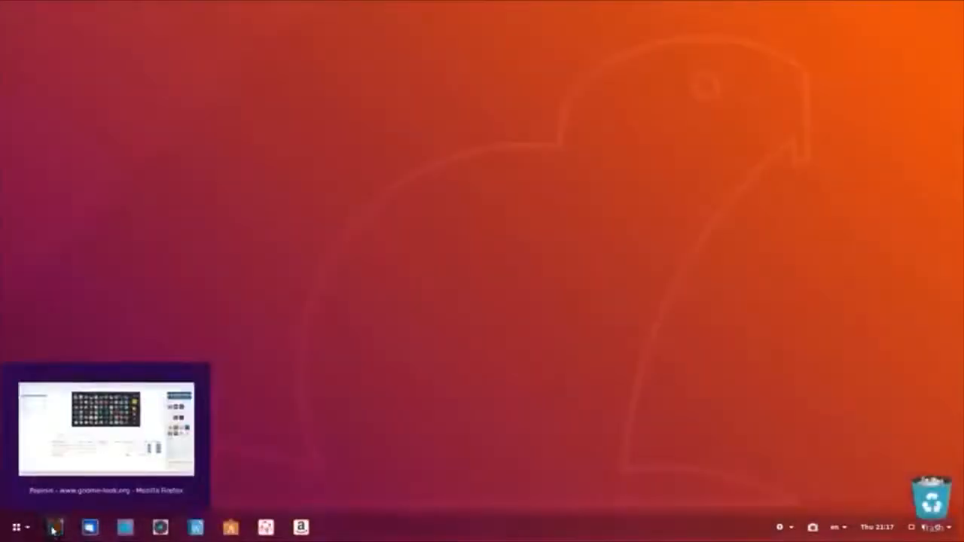
left_click(171, 432)
Step: Set Firefox to show windows and tabs from last time at startup, open a new tab, then close Firefox
left_click(953, 40)
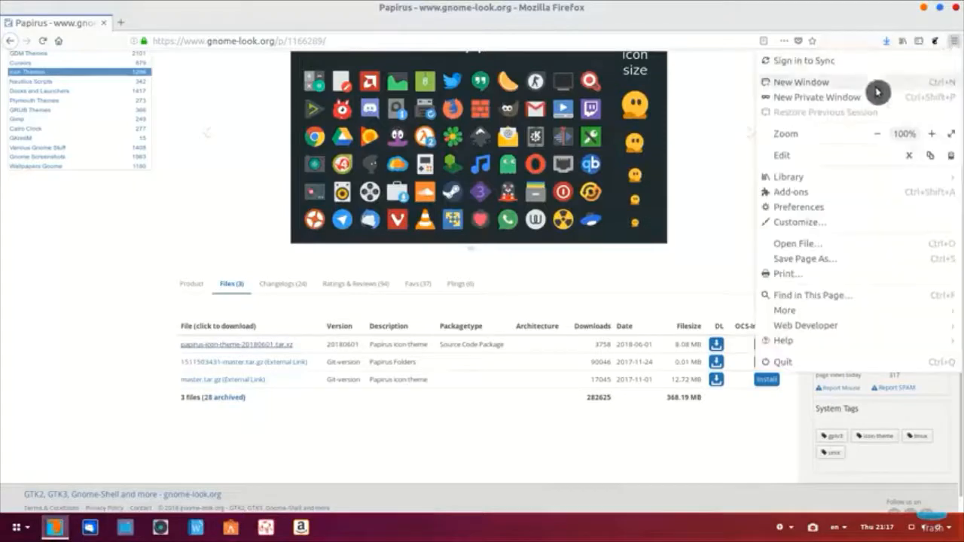
left_click(842, 208)
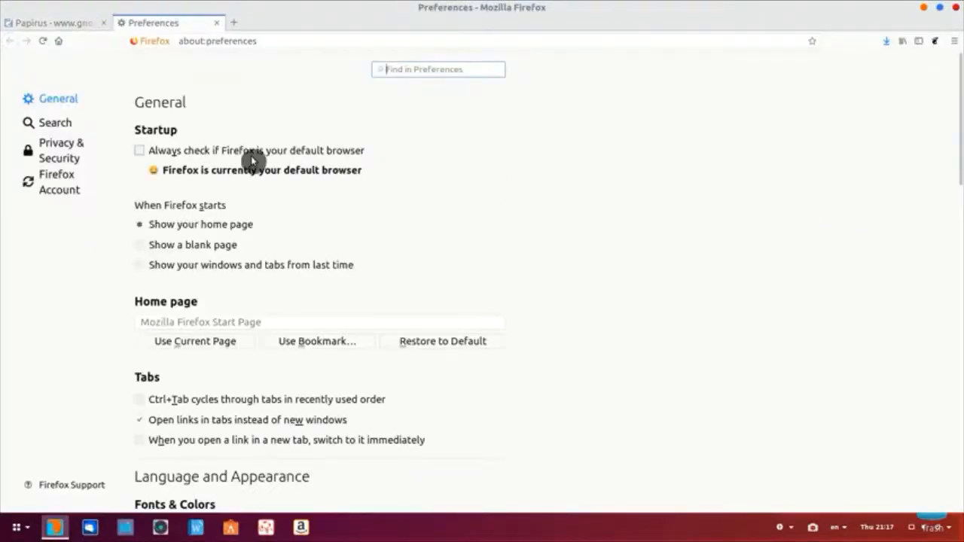
left_click(147, 270)
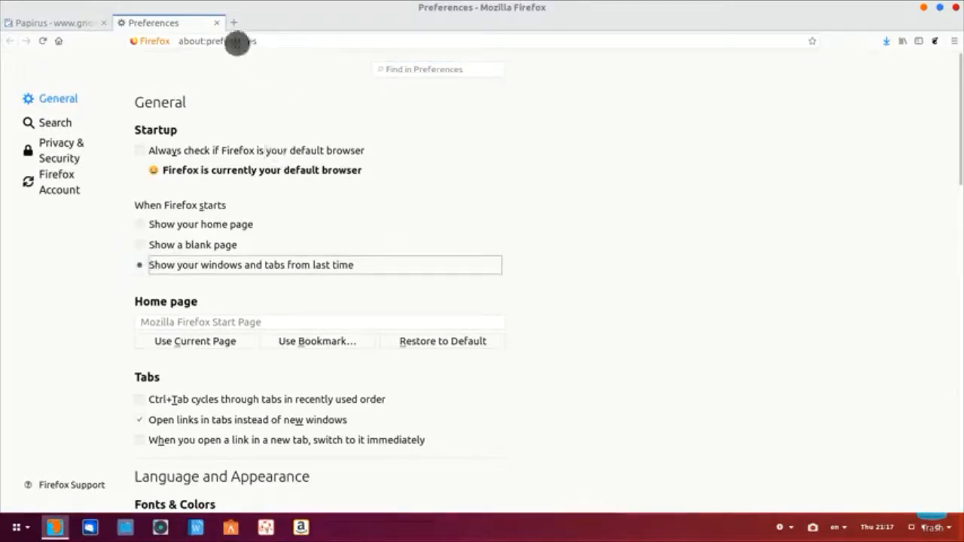
left_click(235, 27)
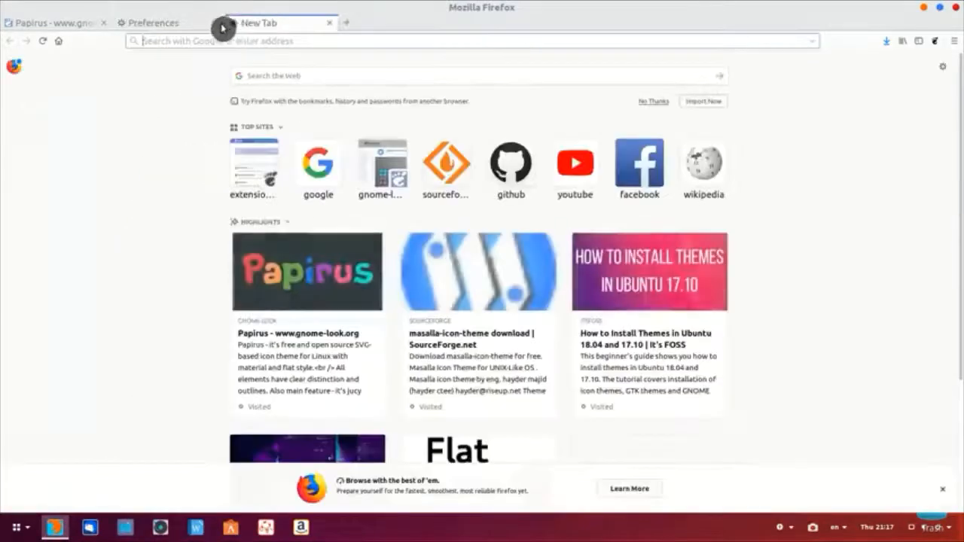
left_click(958, 8)
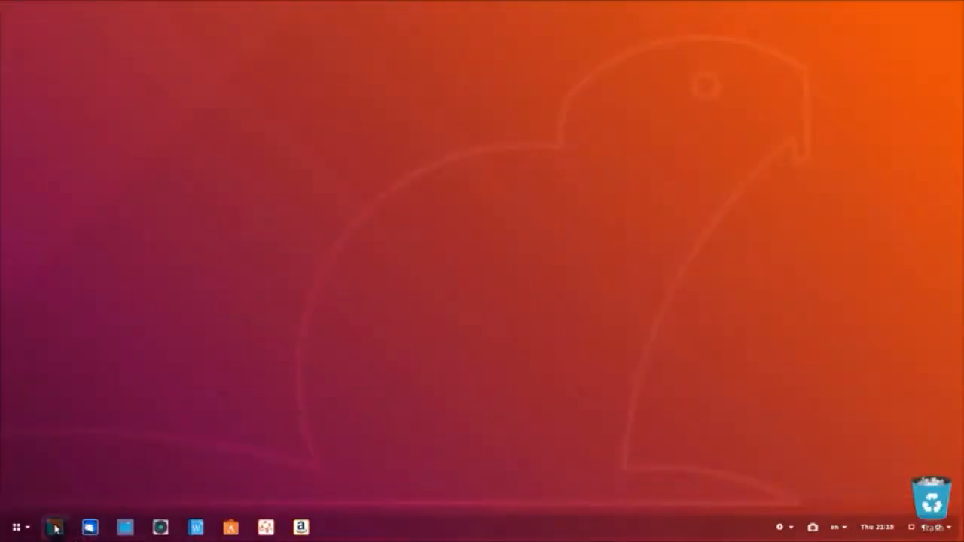
Step: Relaunch Firefox and check the restored Papirus and New Tab pages
left_click(56, 529)
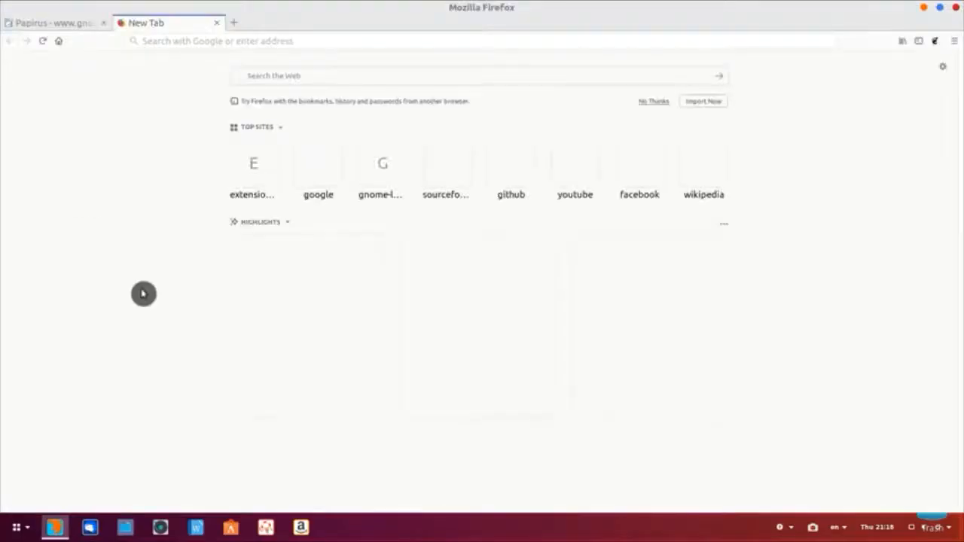
left_click(51, 27)
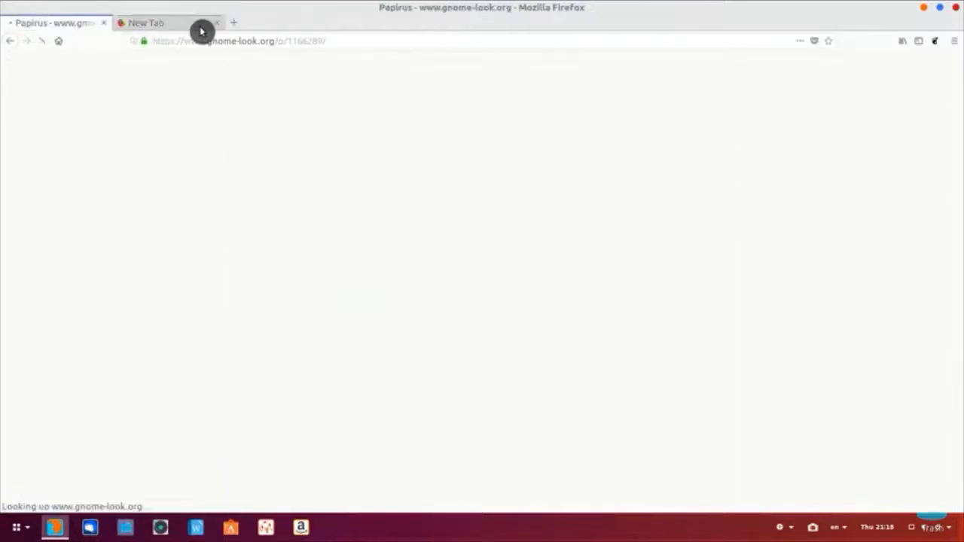
left_click(139, 25)
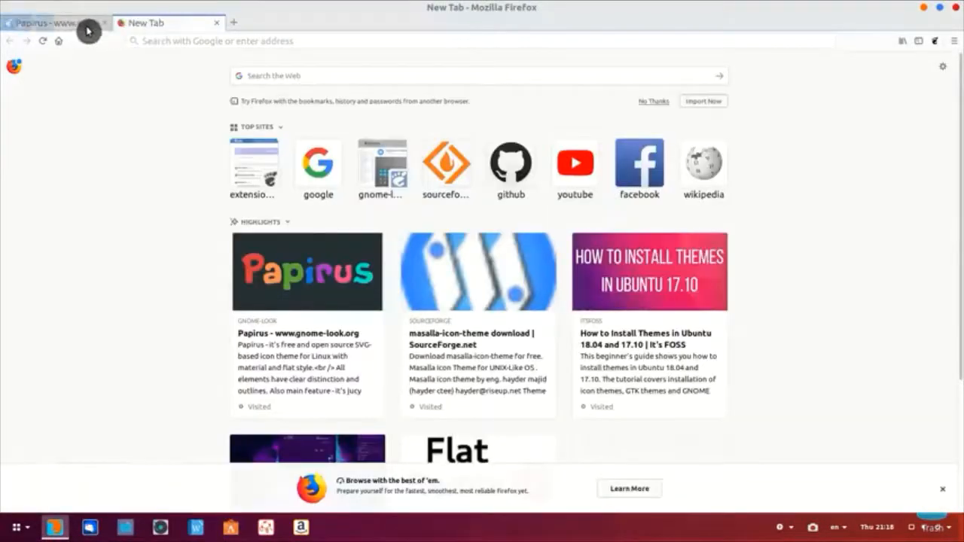
left_click(88, 29)
Step: In Customize Firefox, remove the Flexible Space and add a separate Search box to the toolbar
right_click(857, 47)
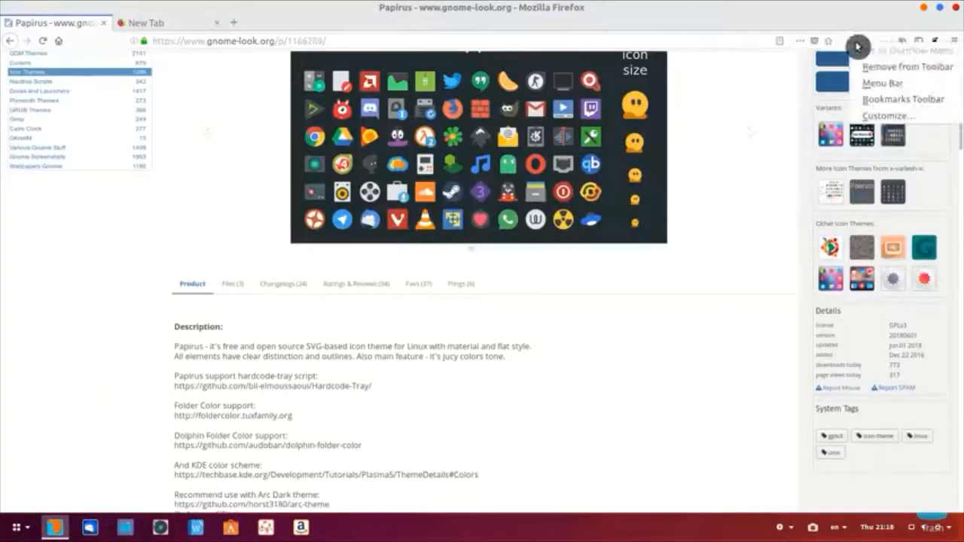
left_click(886, 116)
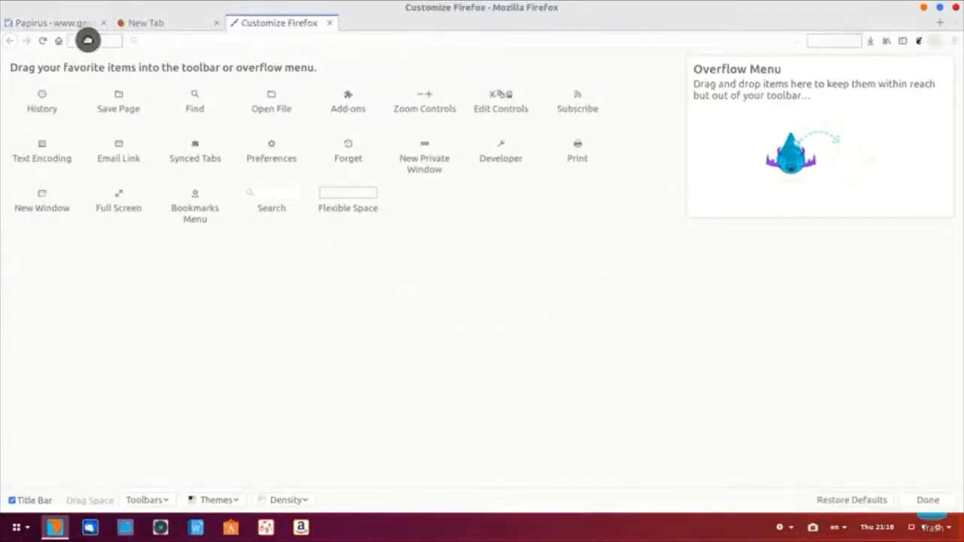
left_click_drag(95, 55, 141, 215)
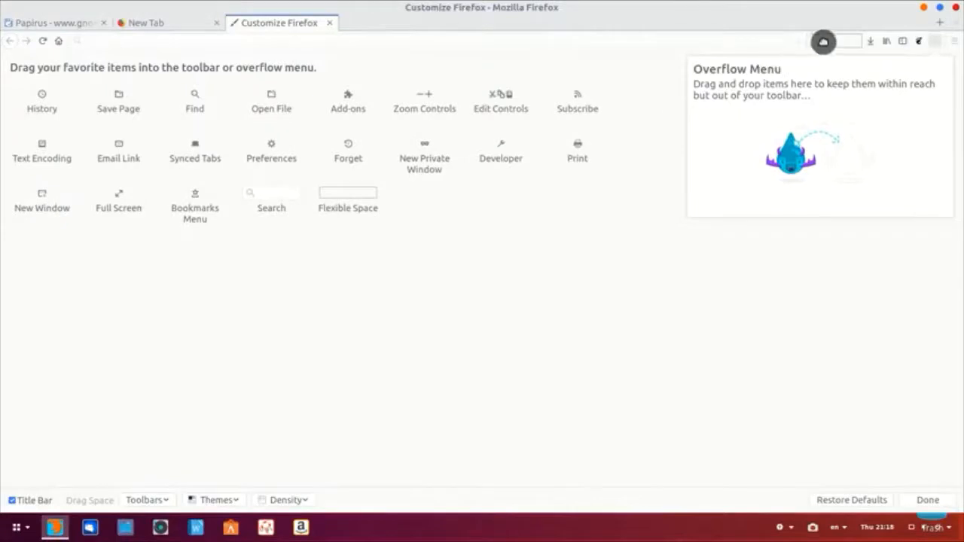
left_click_drag(823, 42, 465, 170)
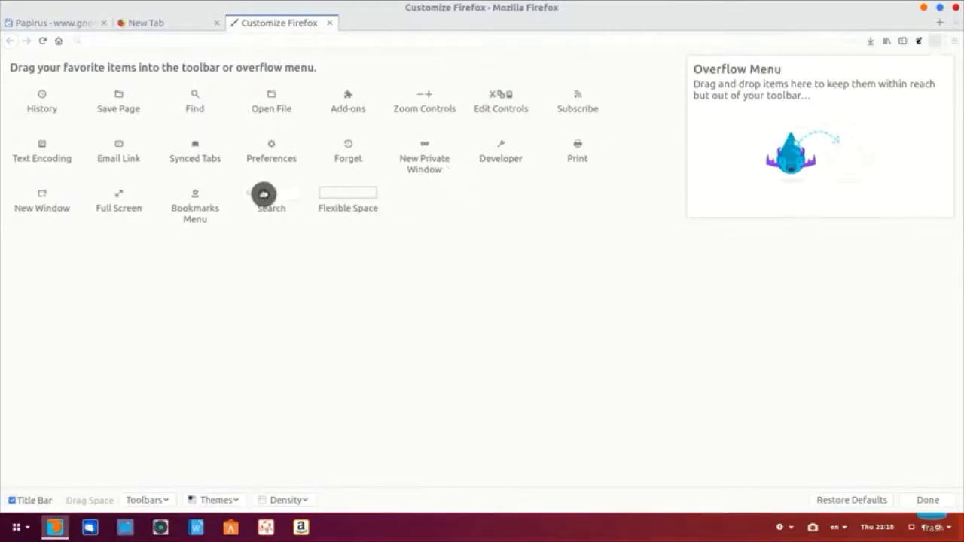
left_click_drag(264, 194, 812, 42)
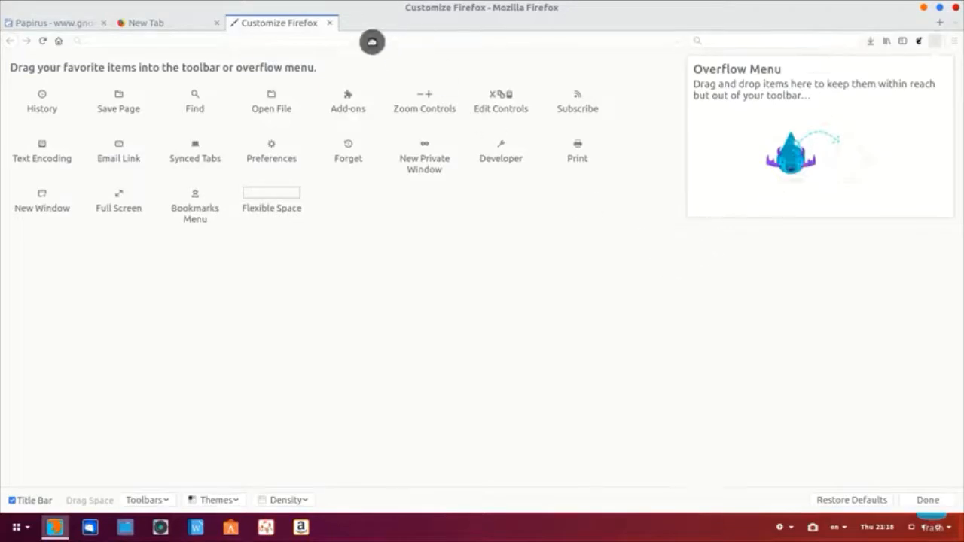
left_click(329, 24)
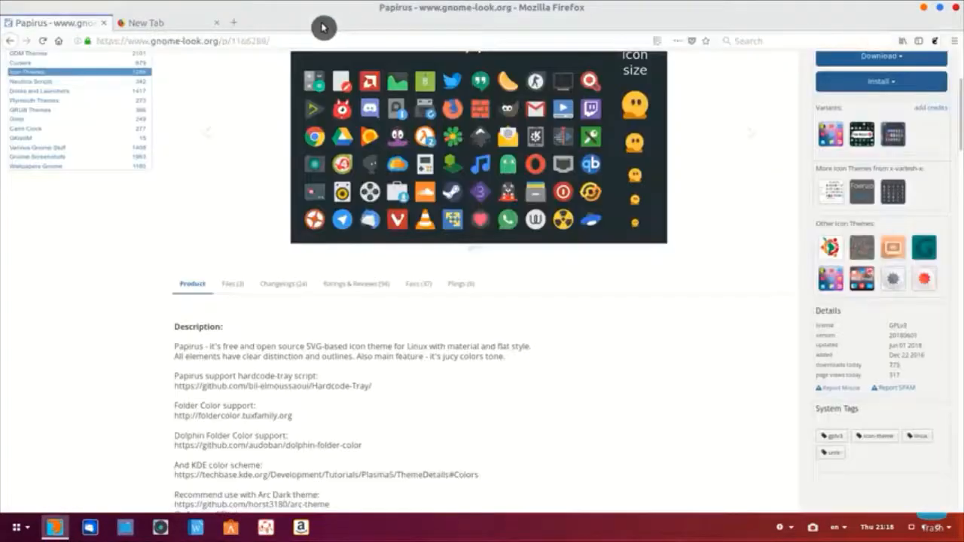
Step: Enter an e-mail address in the address bar, decline the gmail.com login, then Google-search it
left_click(194, 23)
left_click(753, 41)
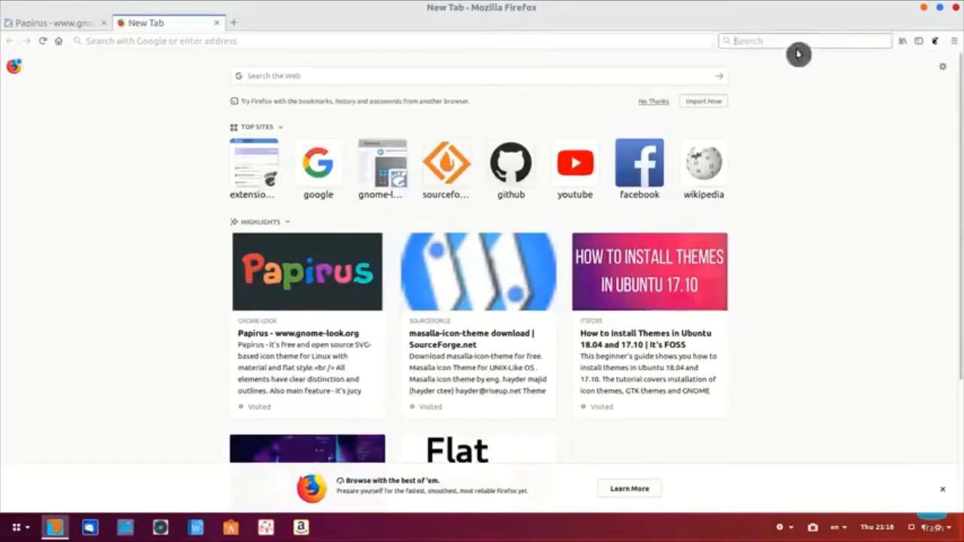
left_click(582, 41)
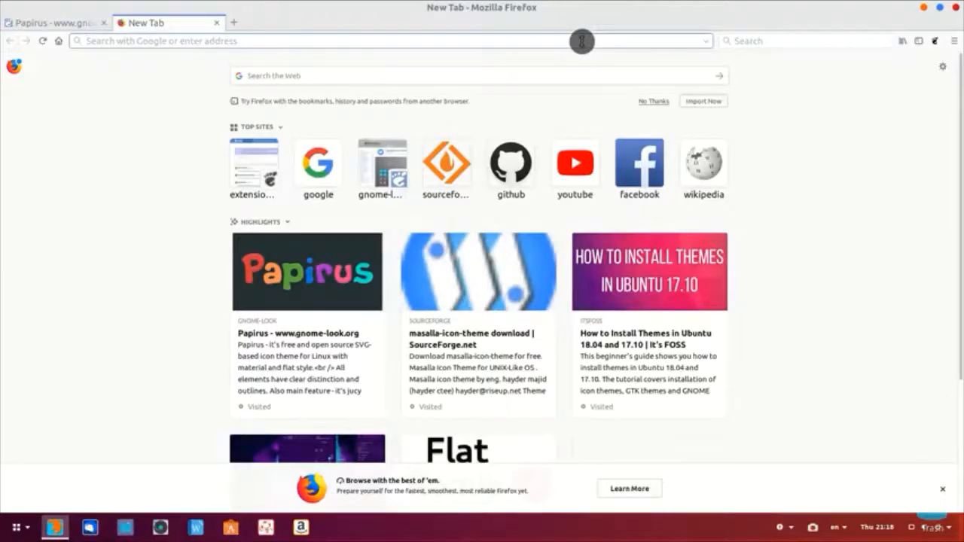
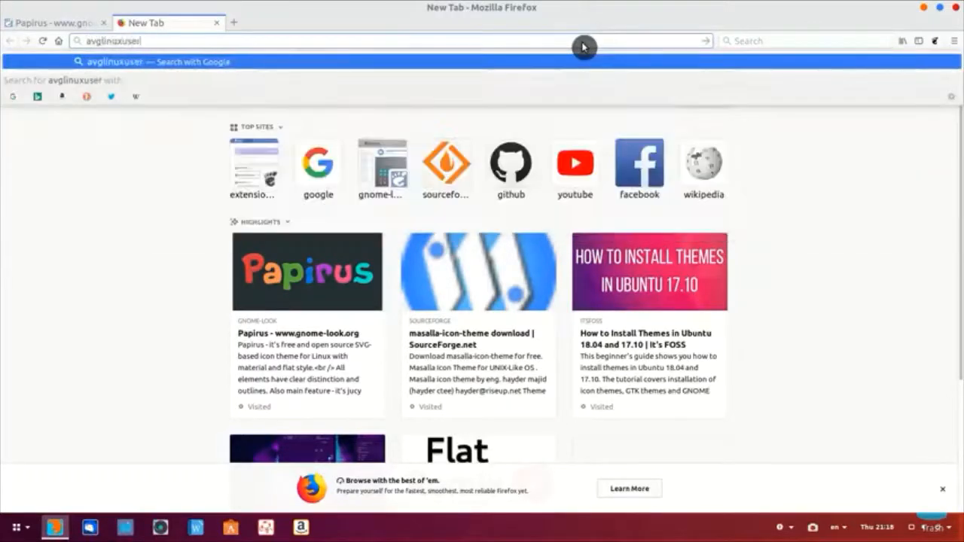
key("Return")
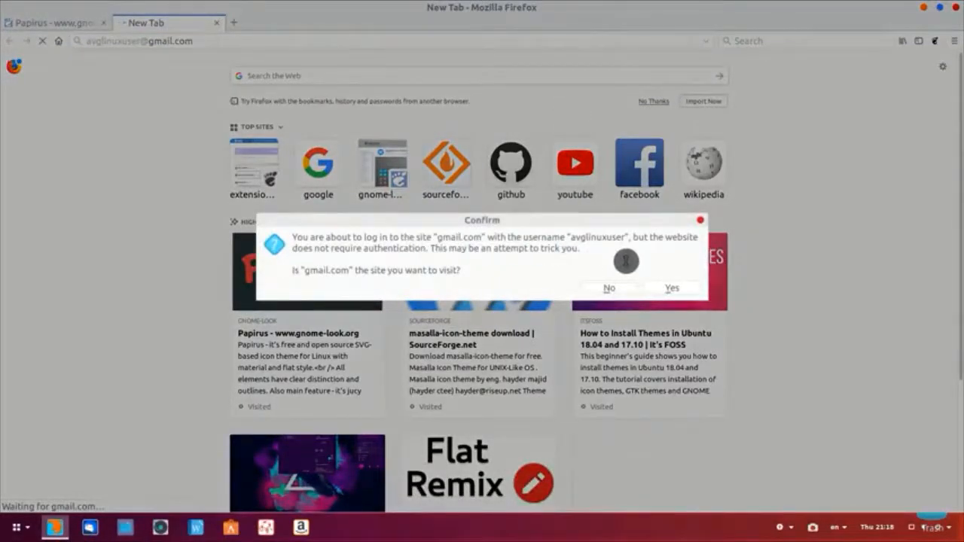
left_click(616, 289)
middle_click(758, 40)
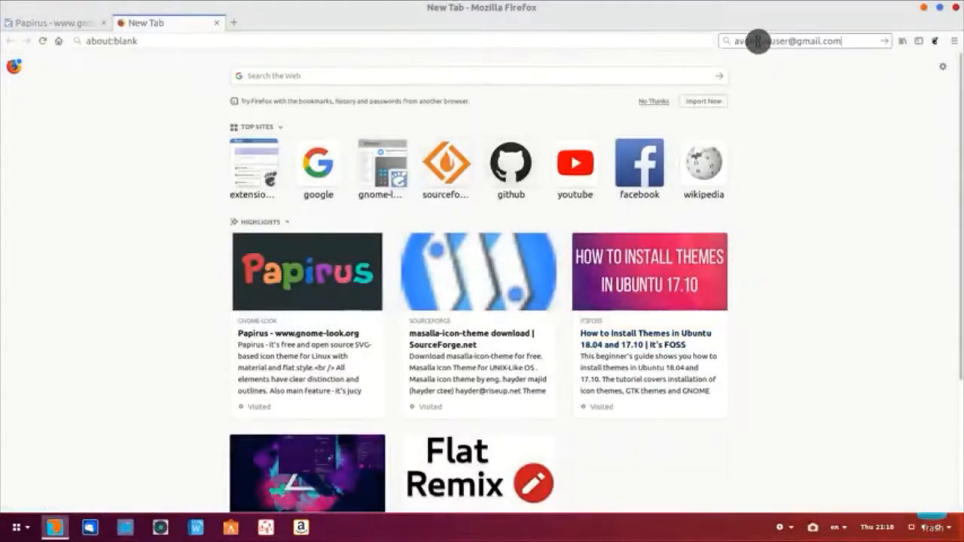
key("Return")
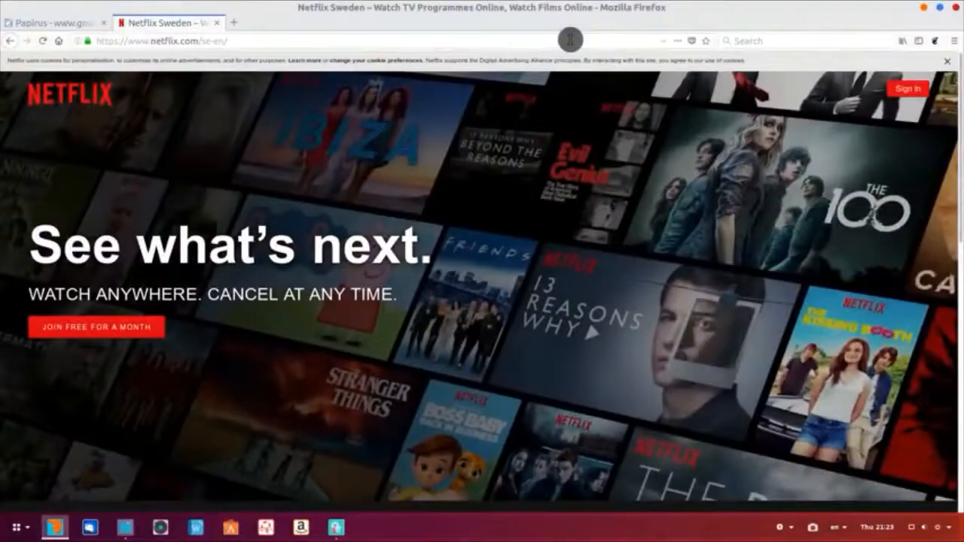
Step: Scroll the Netflix Sweden home page down to the footer and back, then open Firefox's main menu
scroll(562, 205, "down", 10)
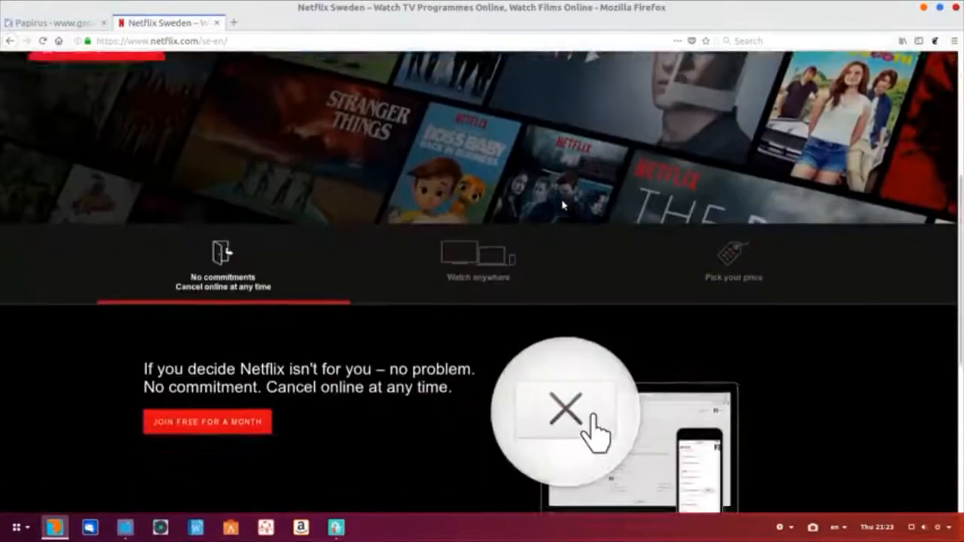
scroll(562, 205, "up", 10)
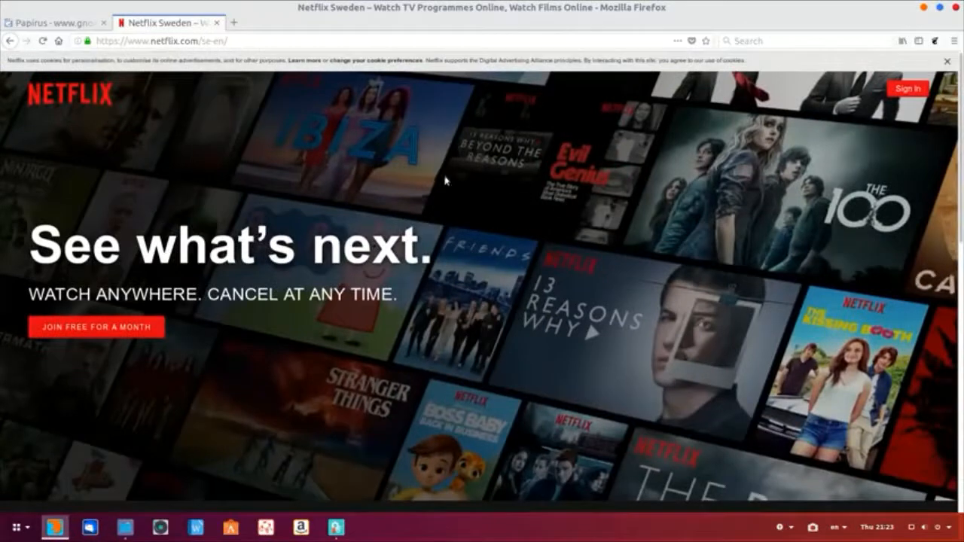
left_click(954, 41)
Step: Tick 'Play DRM-controlled content' in Firefox Preferences, then close the tab and Firefox
left_click(810, 193)
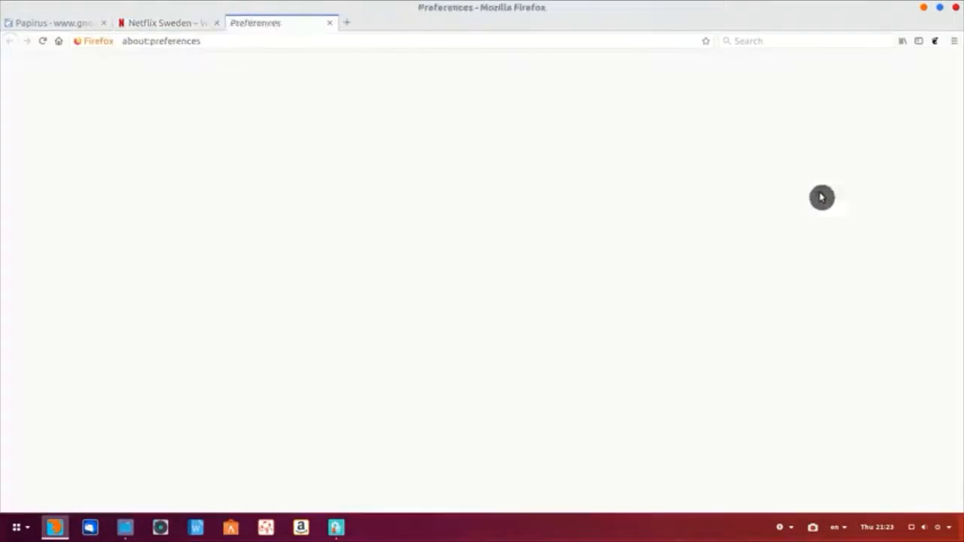
scroll(382, 307, "down", 20)
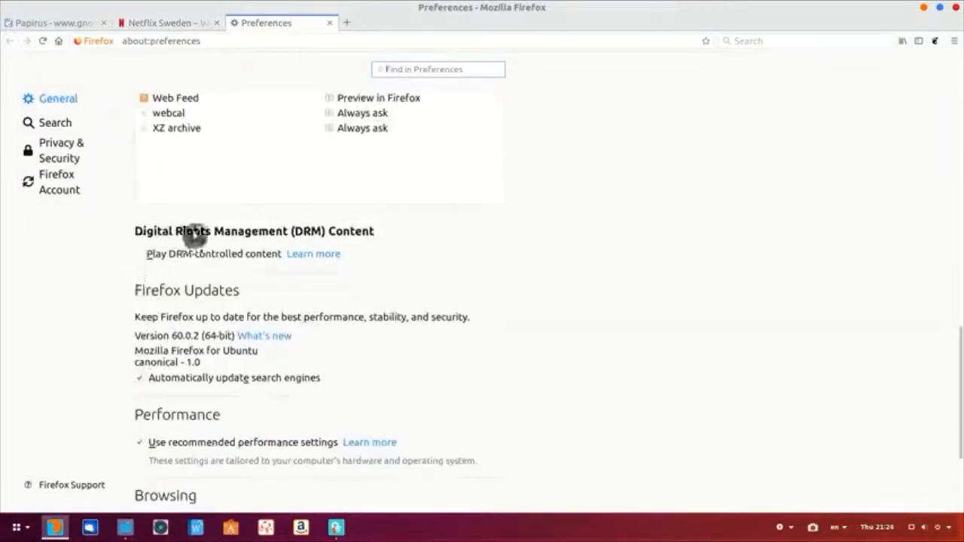
left_click(141, 260)
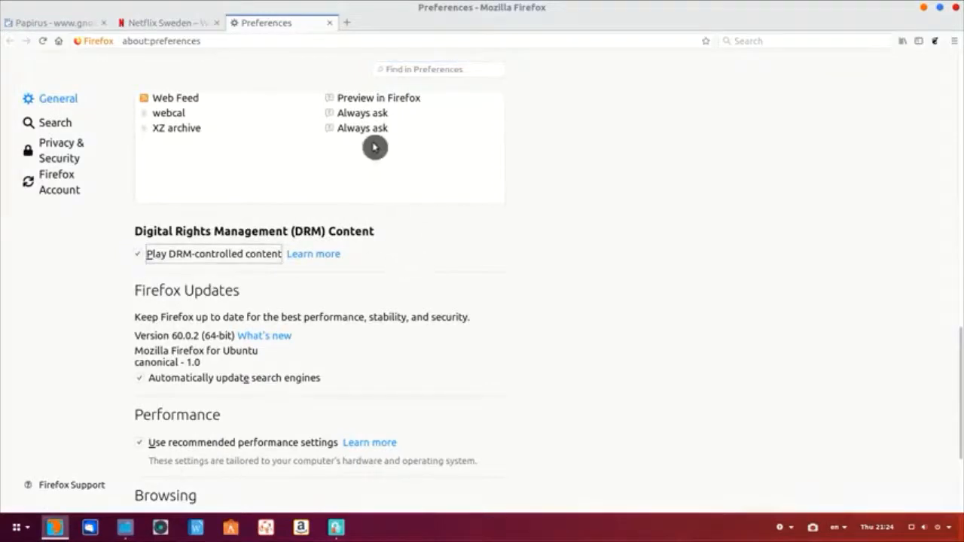
left_click(330, 26)
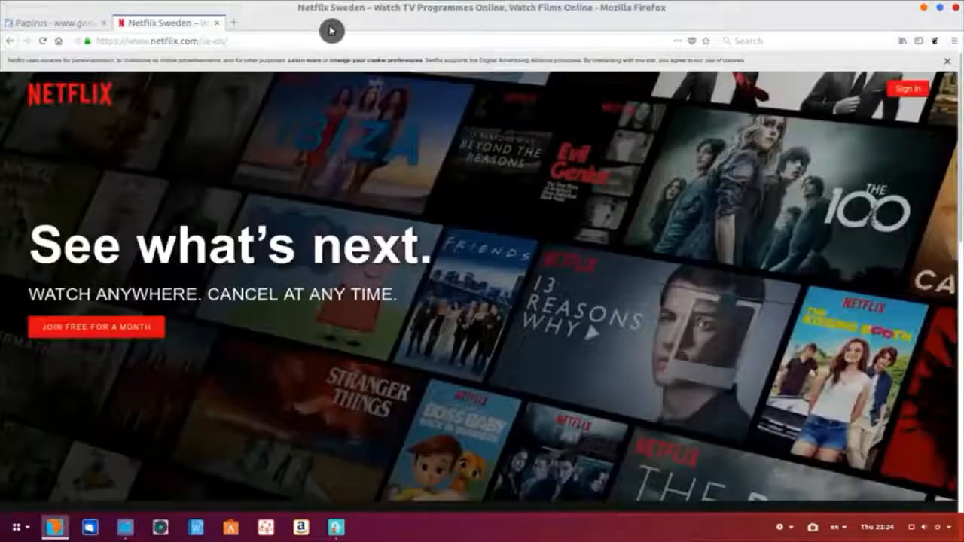
left_click(957, 8)
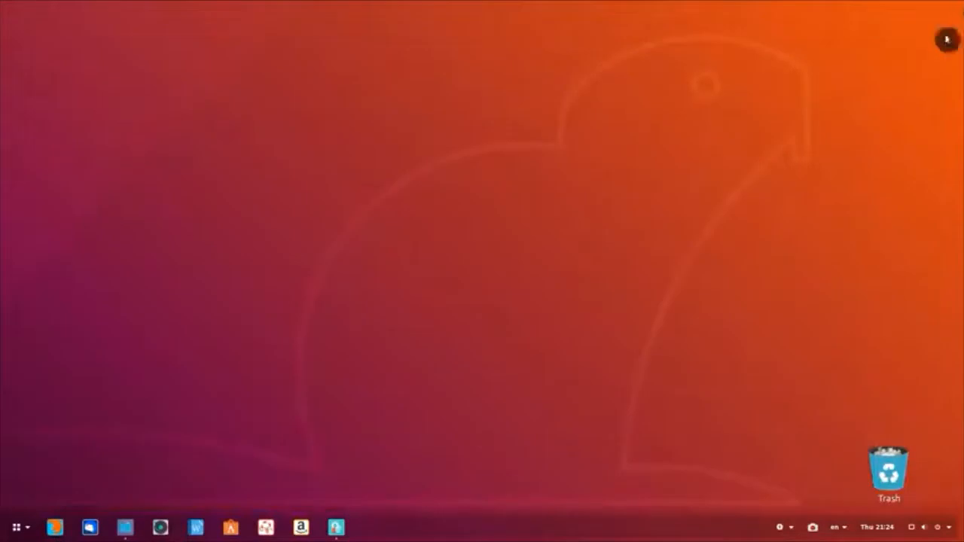
Step: Filter Synaptic for libavcodec-ext, confirm libavcodec-extra is already installed, and close Synaptic
left_click(339, 535)
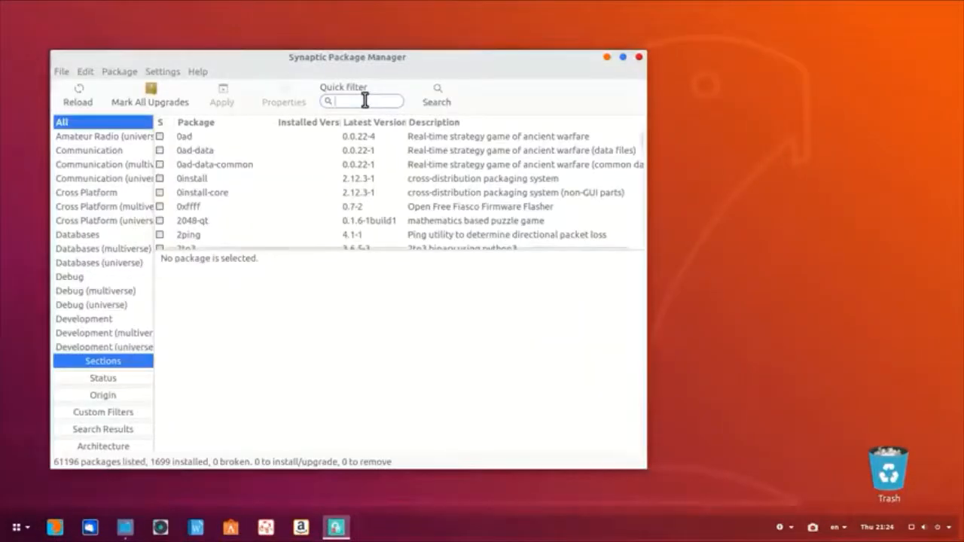
type("libavcodec-ext")
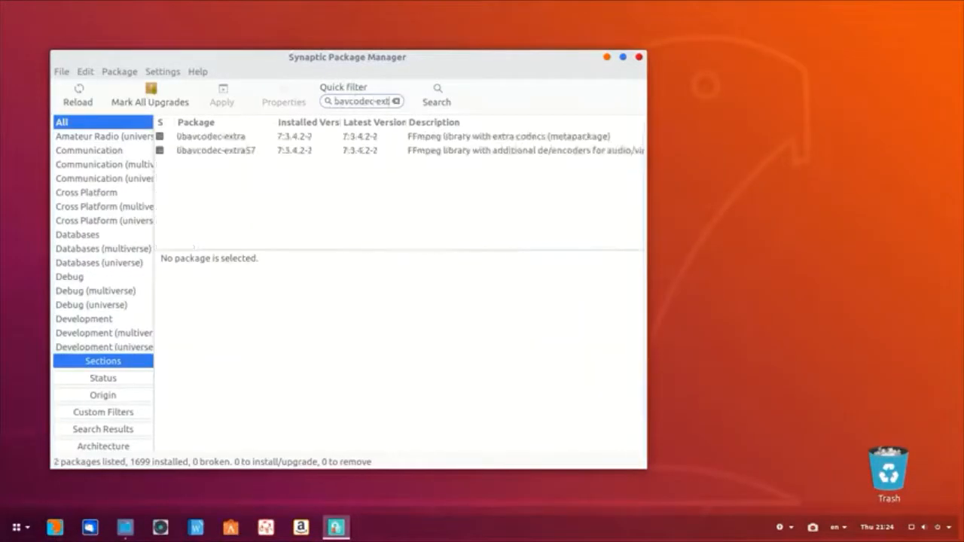
left_click(245, 140)
right_click(245, 141)
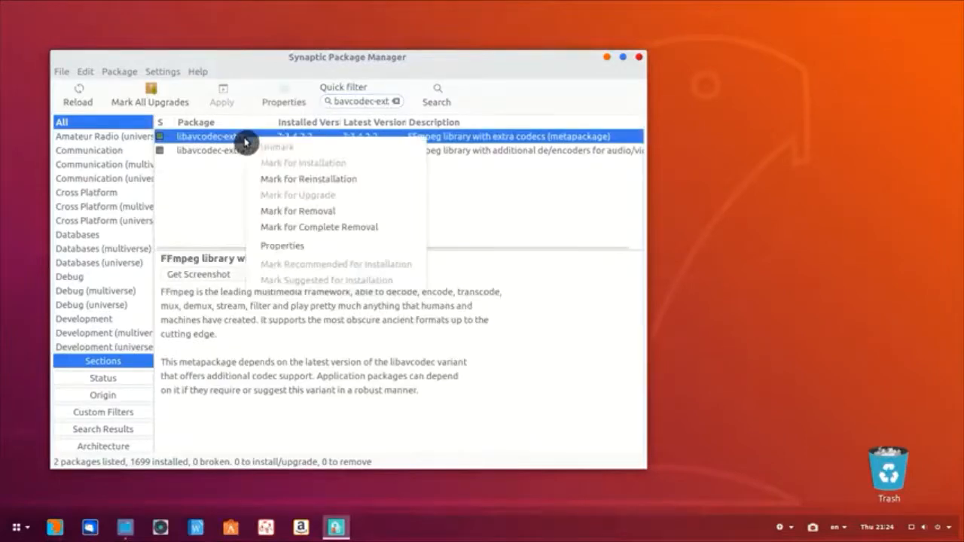
left_click(206, 194)
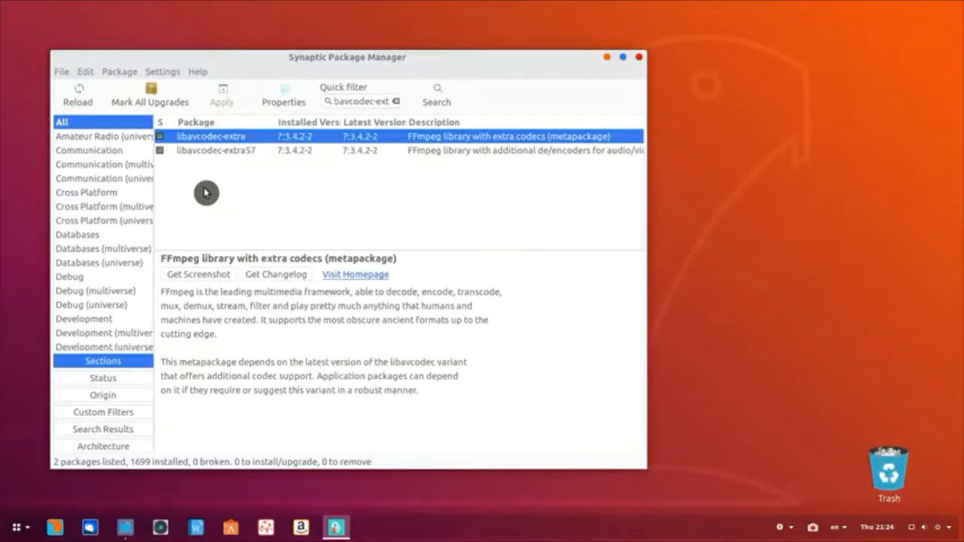
left_click(641, 60)
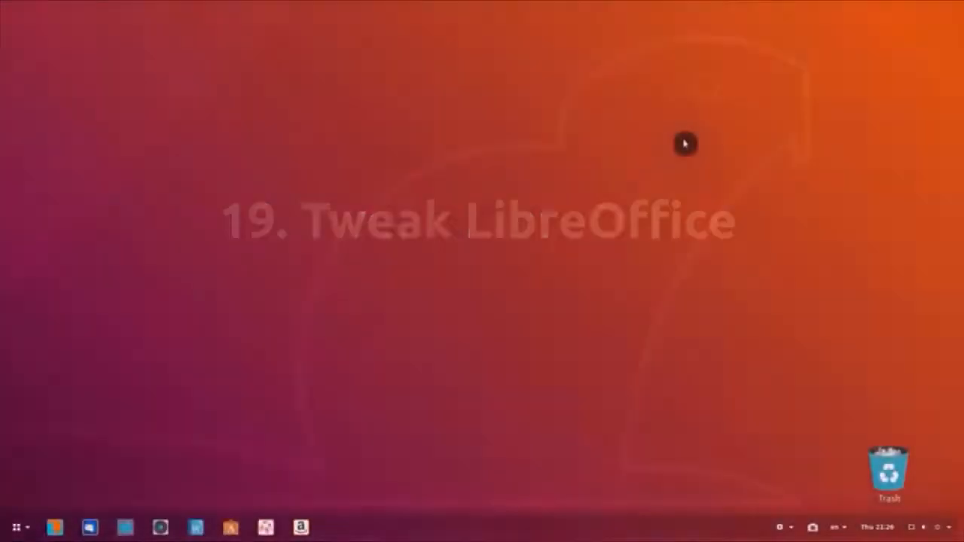
Step: Apply Writer's Tools > Options > Advanced page with 'Use a Java runtime environment' off, then quit Writer
left_click(198, 526)
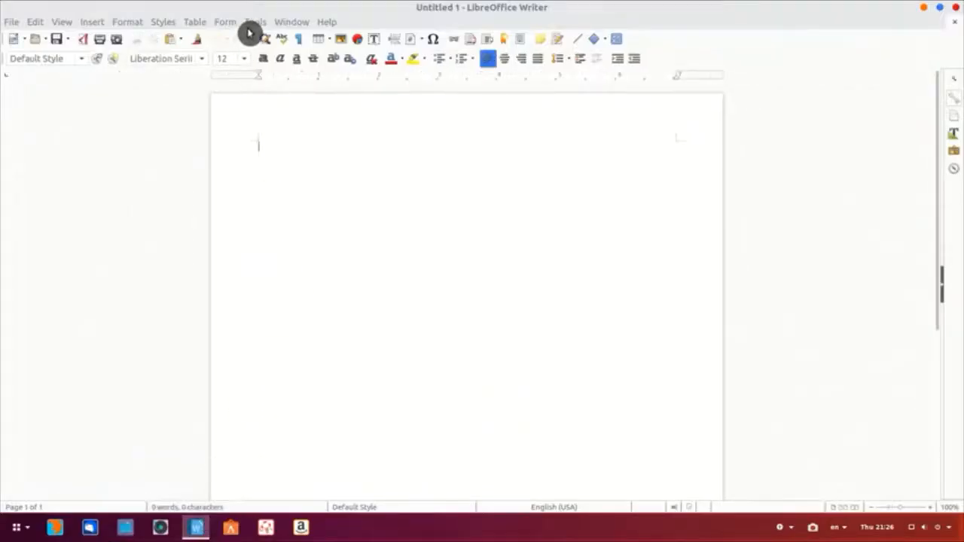
left_click(253, 23)
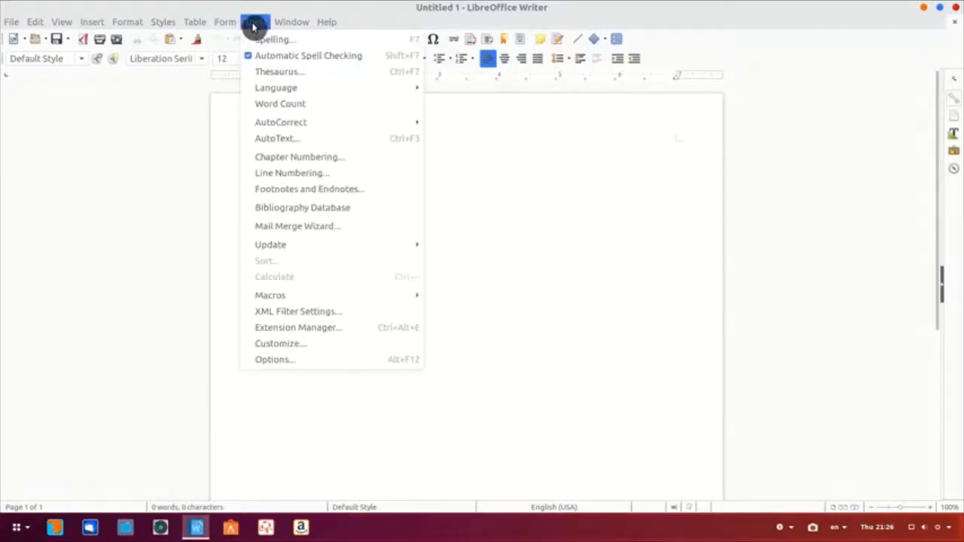
left_click(311, 359)
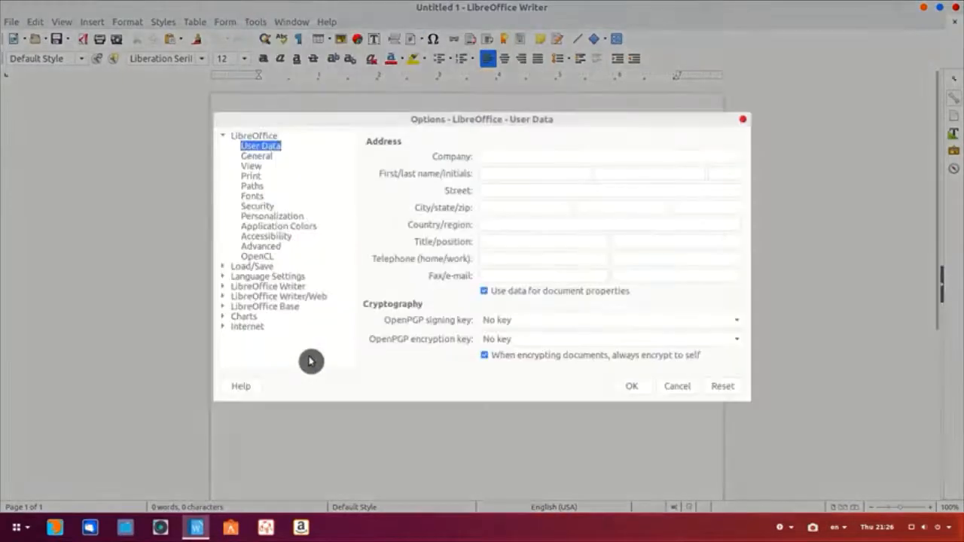
left_click(256, 247)
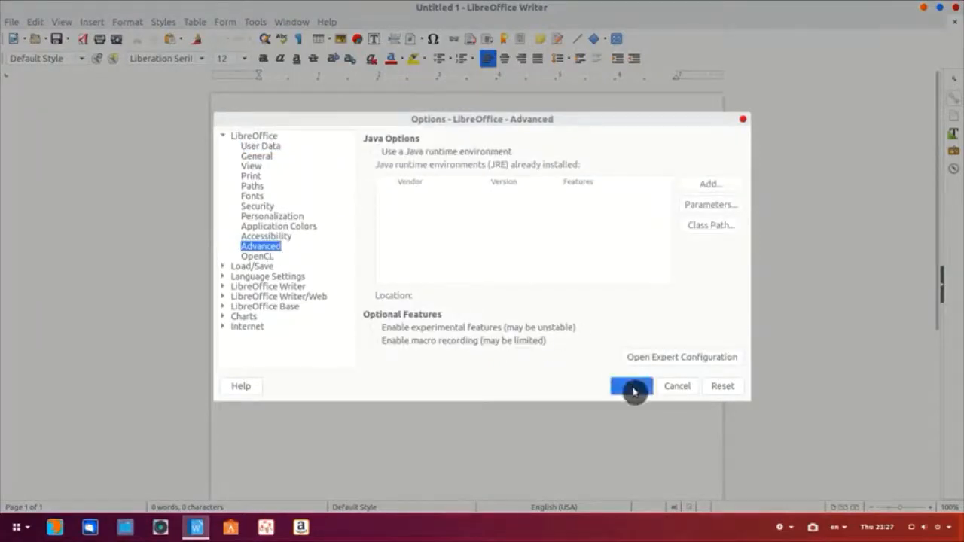
left_click(631, 385)
left_click(955, 15)
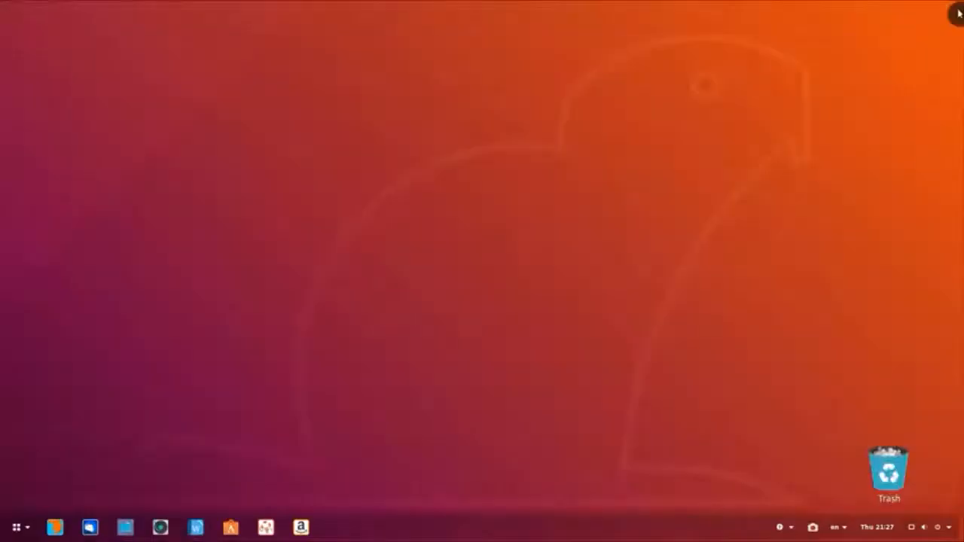
Step: Reopen Writer and switch it to the Single Toolbar layout
left_click(198, 528)
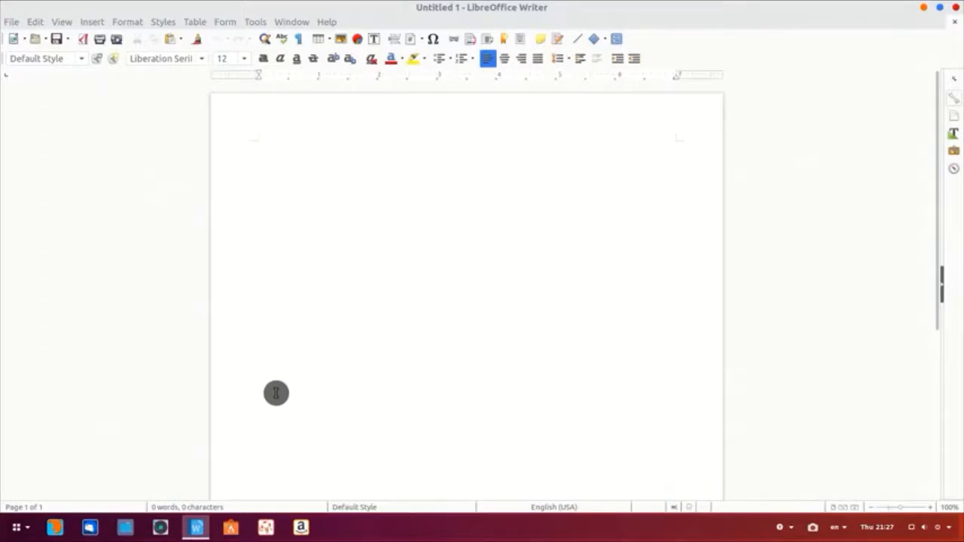
left_click(61, 28)
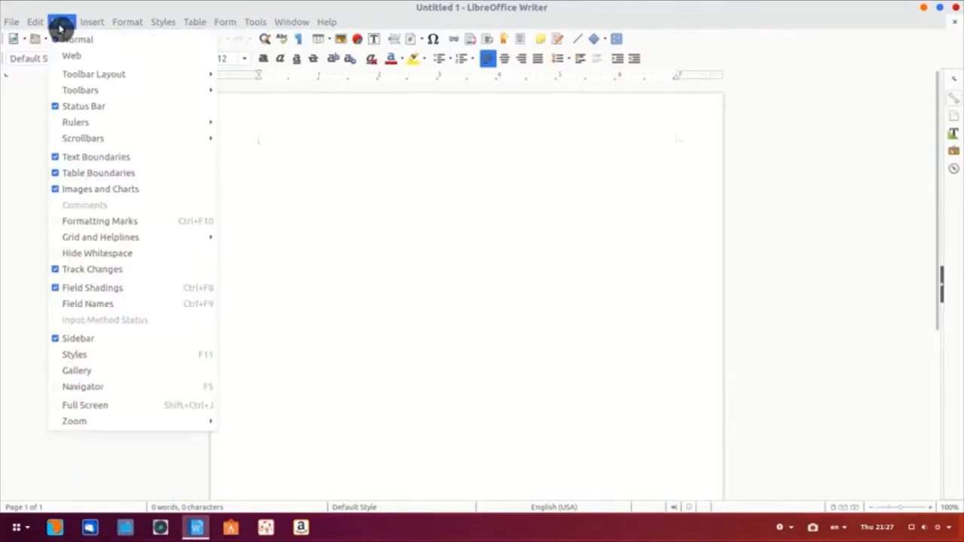
mouse_move(76, 76)
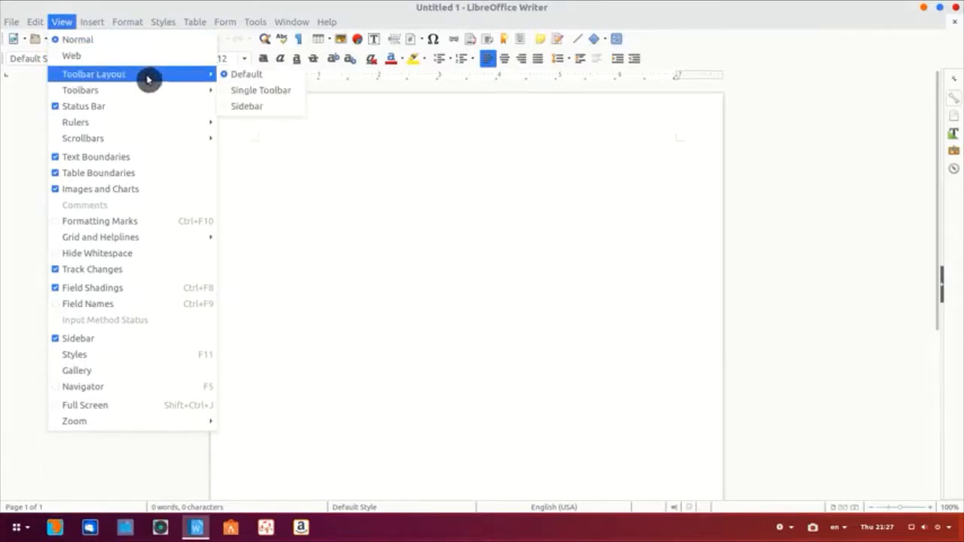
left_click(277, 95)
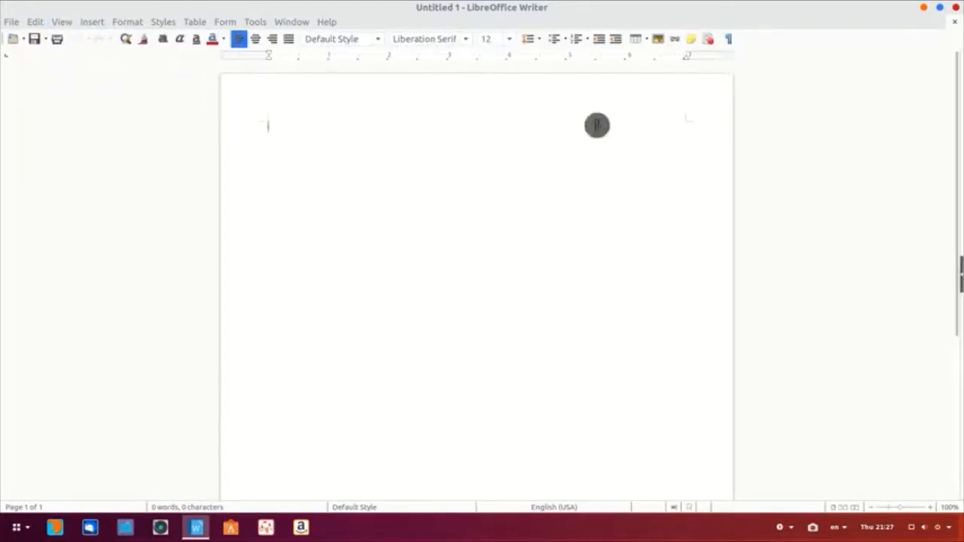
Step: Uncheck Print in the Standard (Single Mode) toolbar list via Customize Toolbar and confirm
right_click(738, 45)
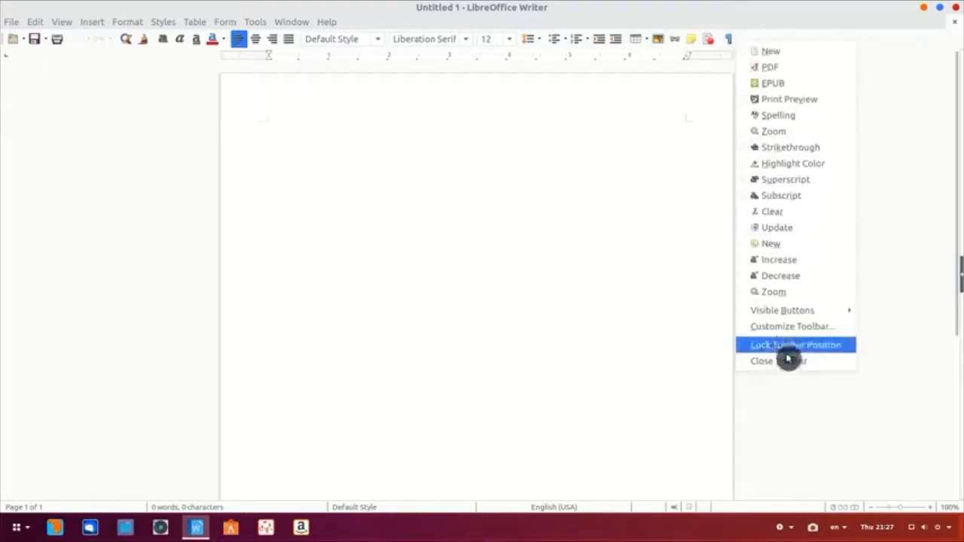
left_click(795, 329)
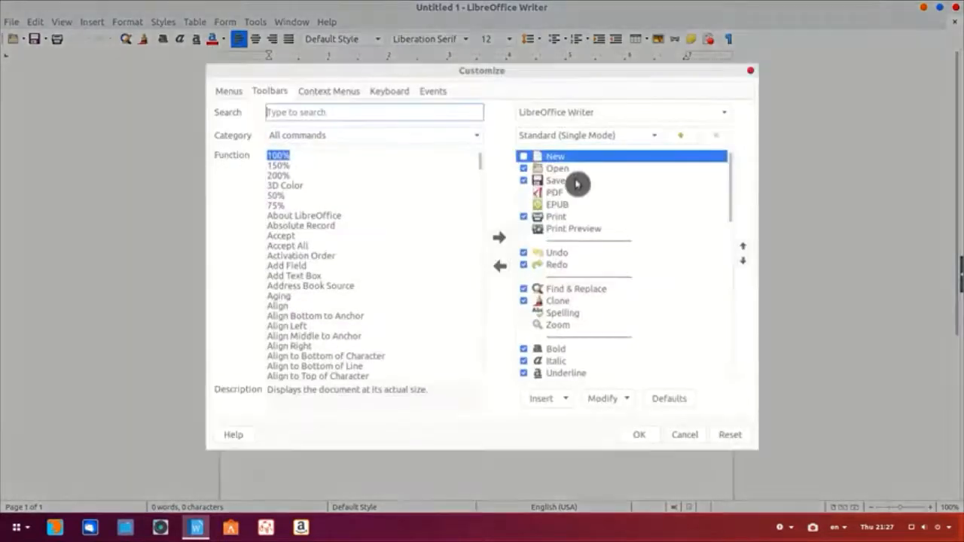
scroll(577, 184, "down", 5)
scroll(577, 184, "up", 5)
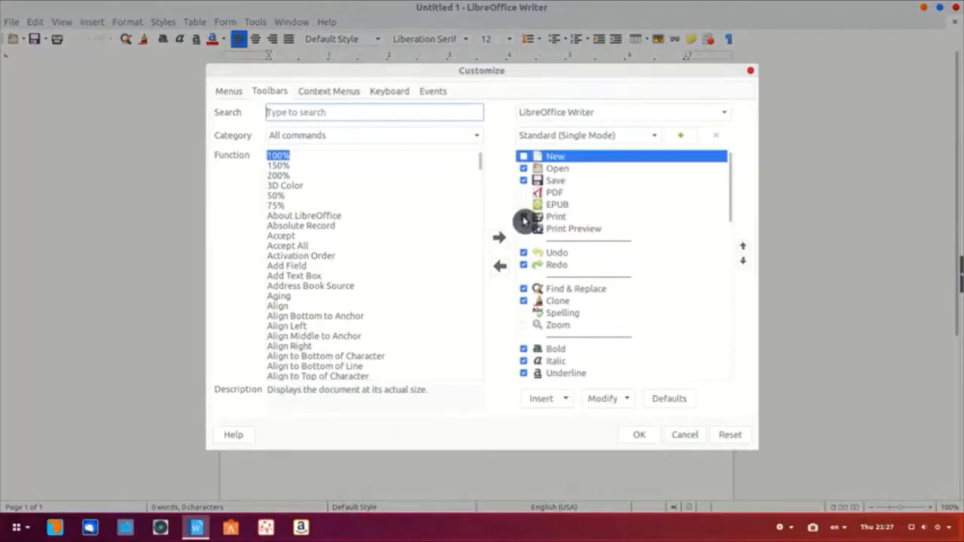
left_click(523, 218)
left_click(641, 440)
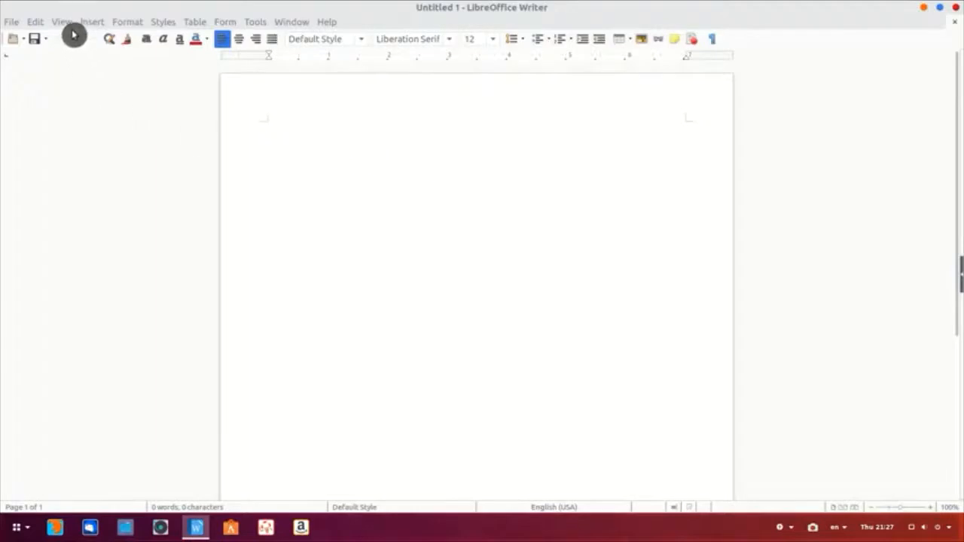
Step: Enable experimental features in Tools > Options > Advanced and restart LibreOffice
left_click(252, 21)
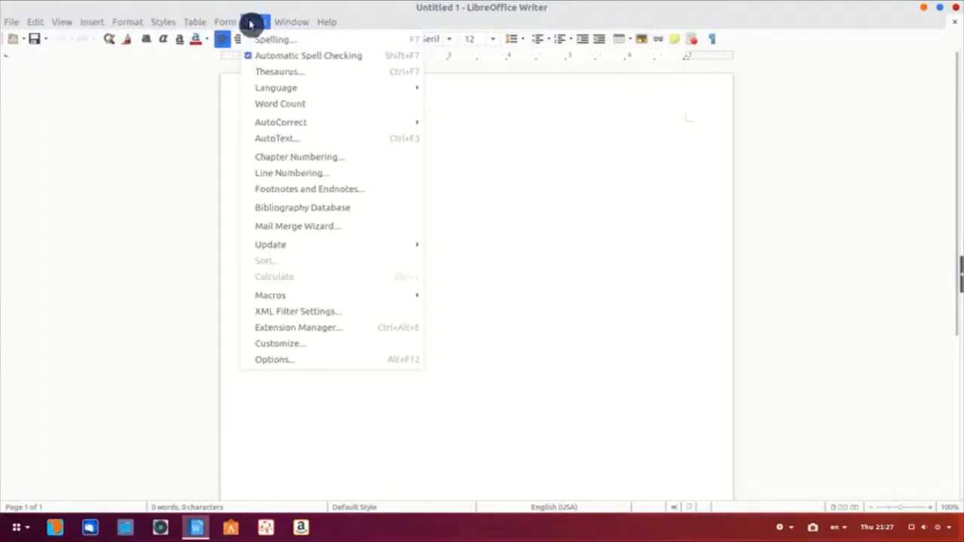
left_click(297, 361)
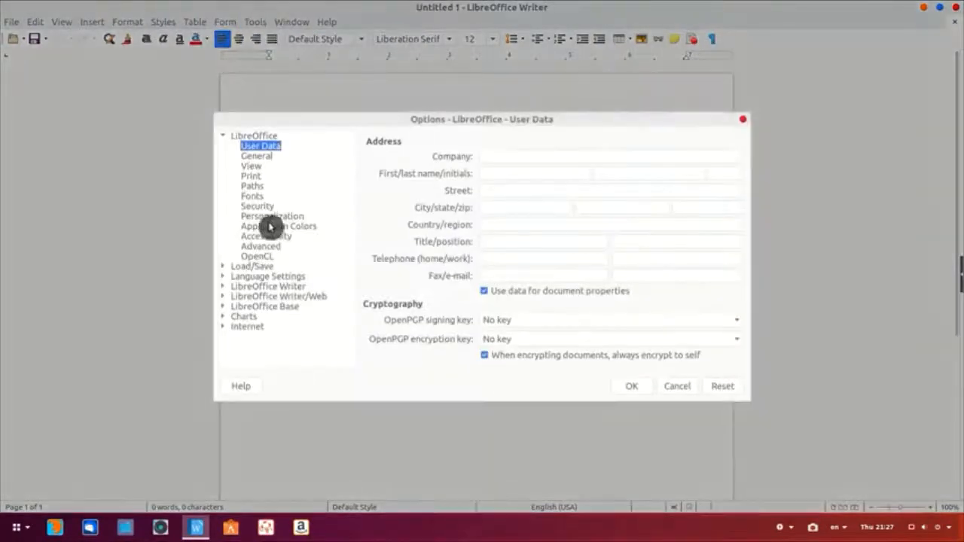
left_click(269, 248)
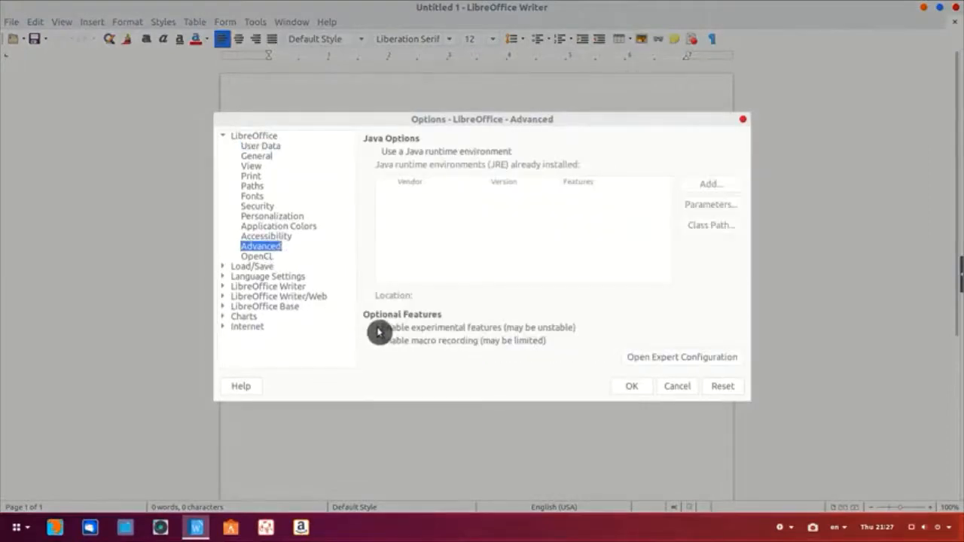
left_click(636, 386)
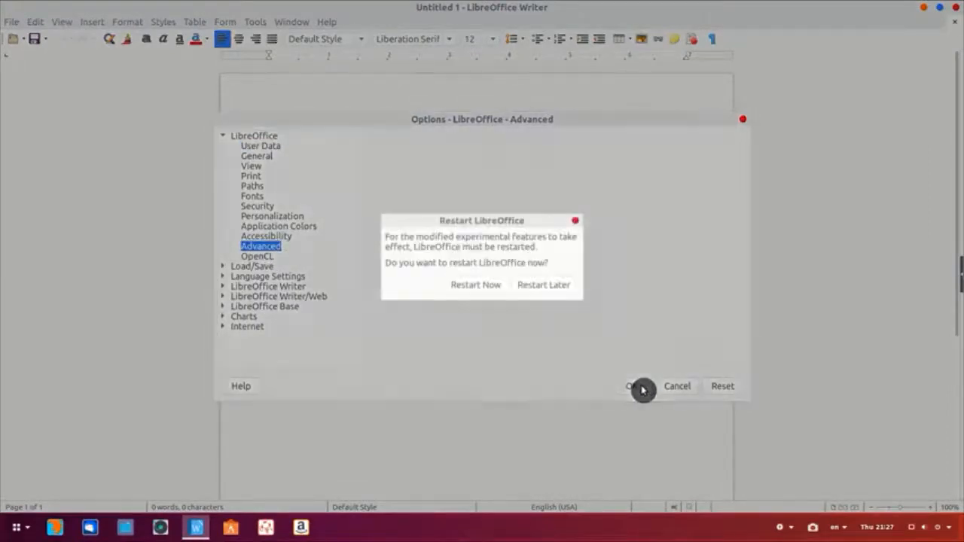
left_click(503, 286)
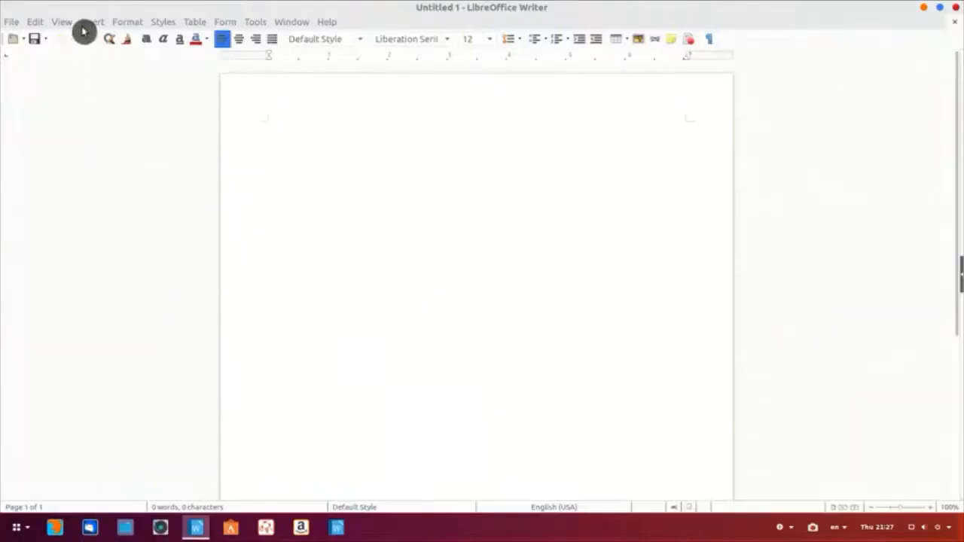
Step: Switch Writer to the tabbed Notebookbar layout, close Writer, and open the application menu
left_click(70, 25)
mouse_move(168, 75)
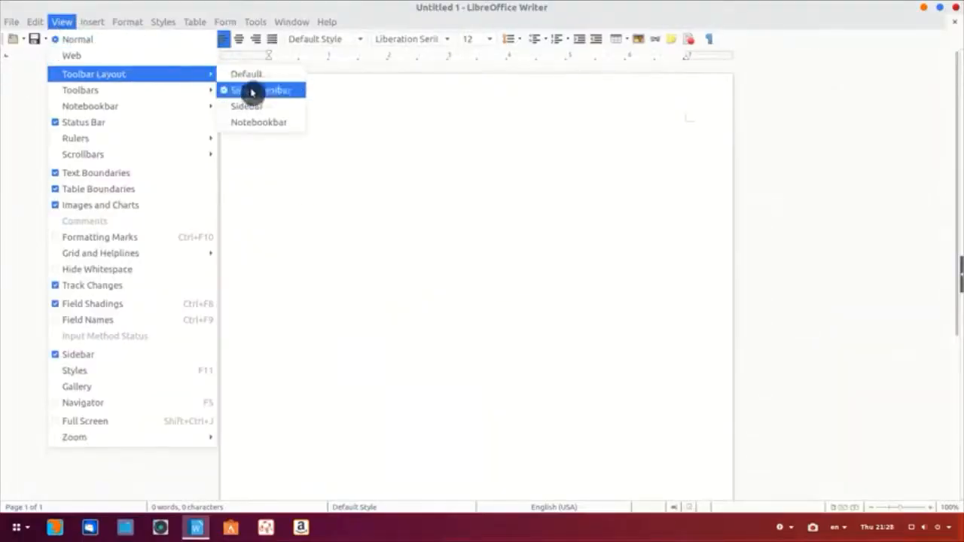
left_click(260, 123)
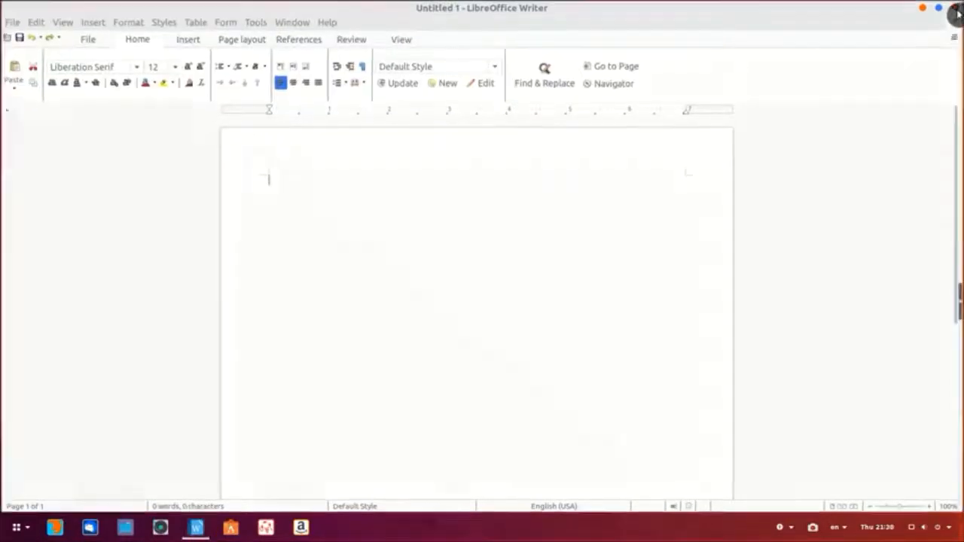
left_click(955, 13)
left_click(16, 527)
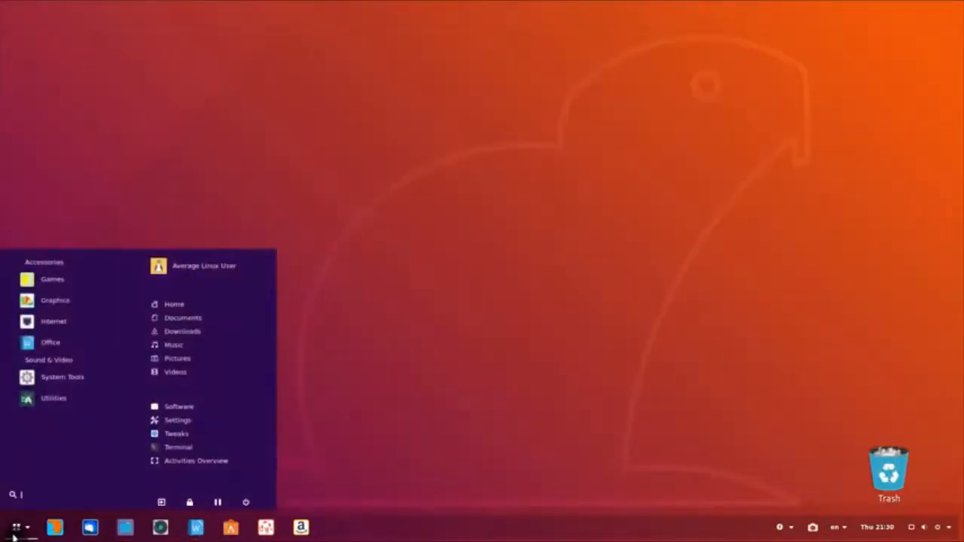
Step: Launch Synaptic Package Manager from the app search and enter the administrator password
type("syna")
key("Return")
type("••••••••")
key("Return")
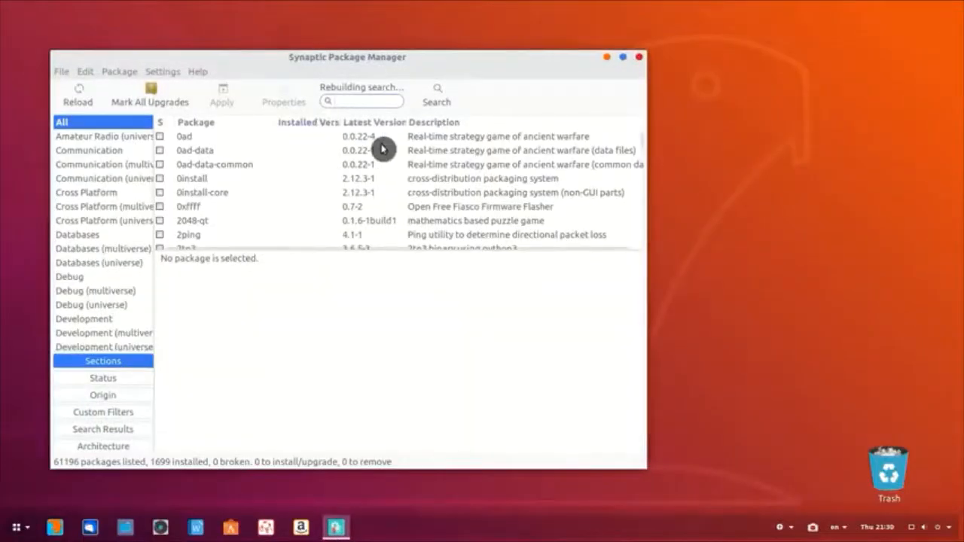
Step: Search libreoffice-style, mark libreoffice-style-sifr for installation, minimise Synaptic and launch Writer
type("libreoffi")
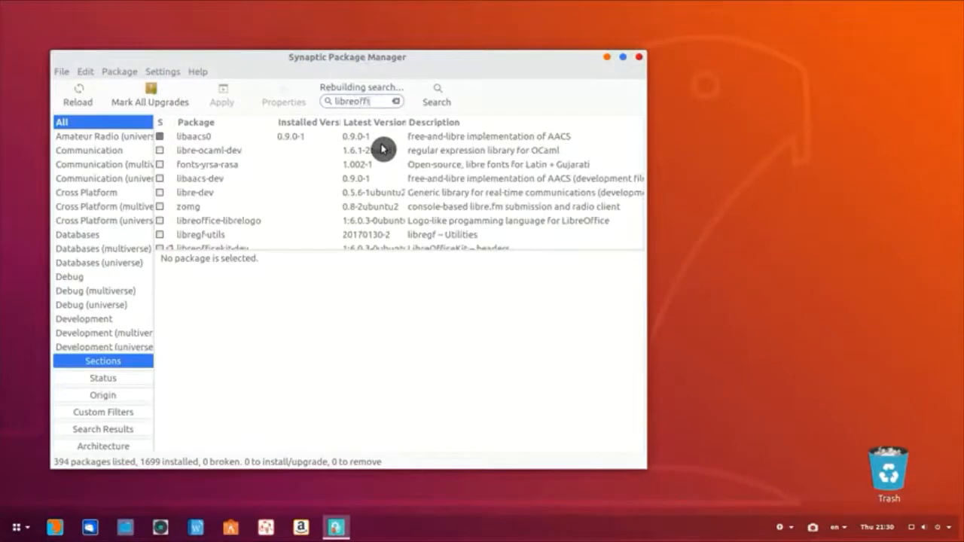
type("ce-style")
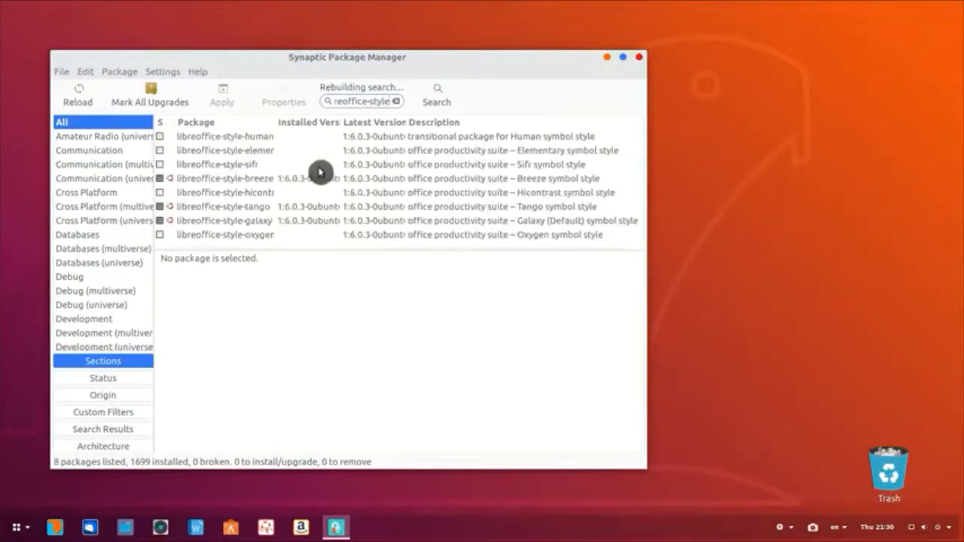
right_click(255, 164)
left_click(280, 185)
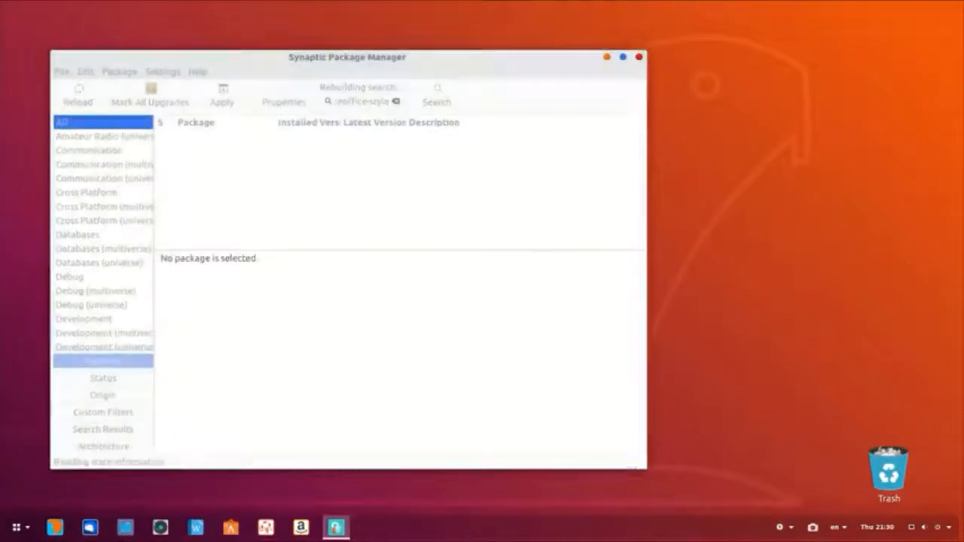
left_click(336, 527)
left_click(195, 527)
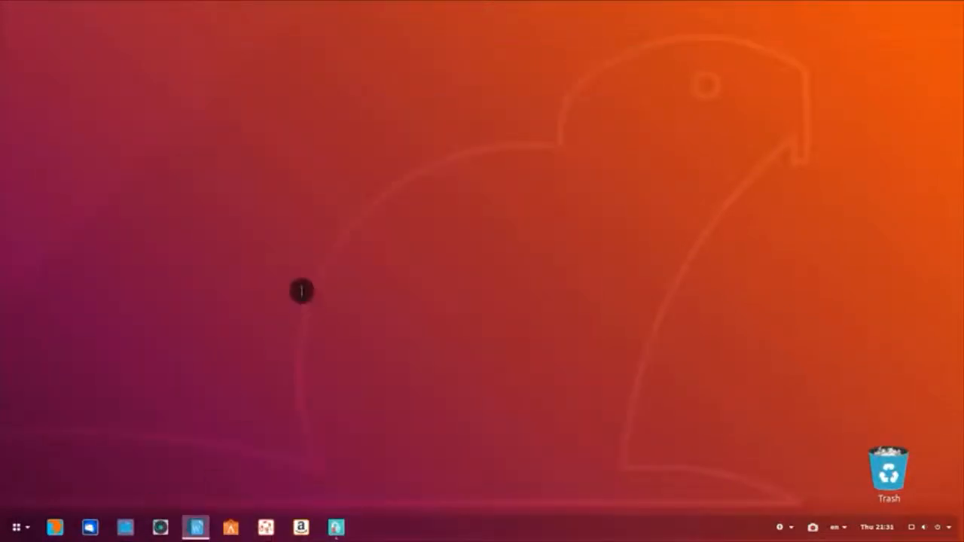
Step: Switch LibreOffice's icon style to Sifr in the View options and apply it
left_click(253, 23)
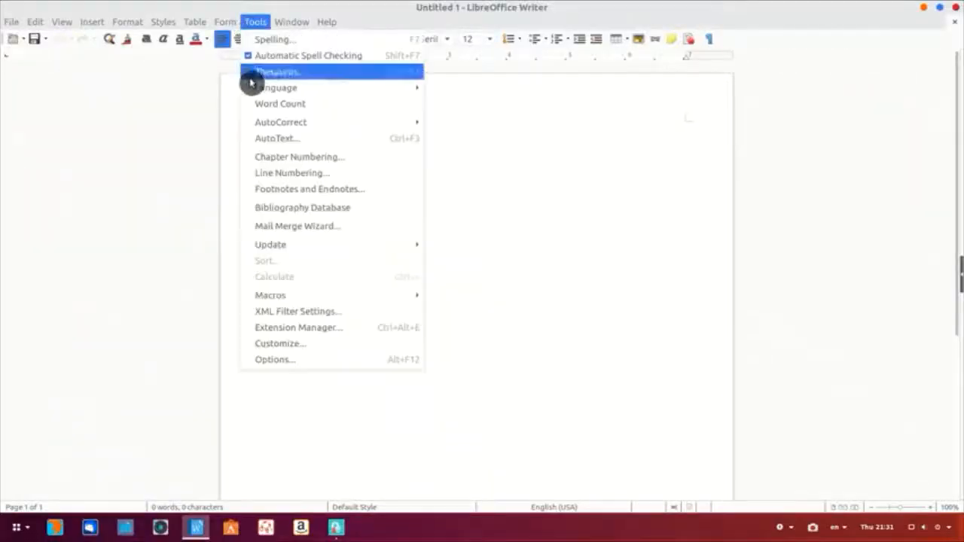
left_click(286, 359)
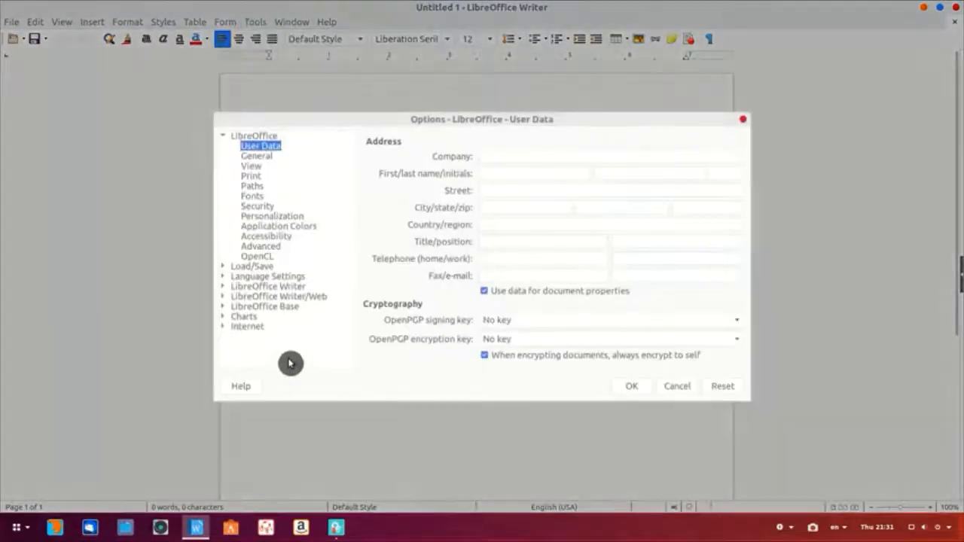
left_click(252, 166)
left_click(435, 257)
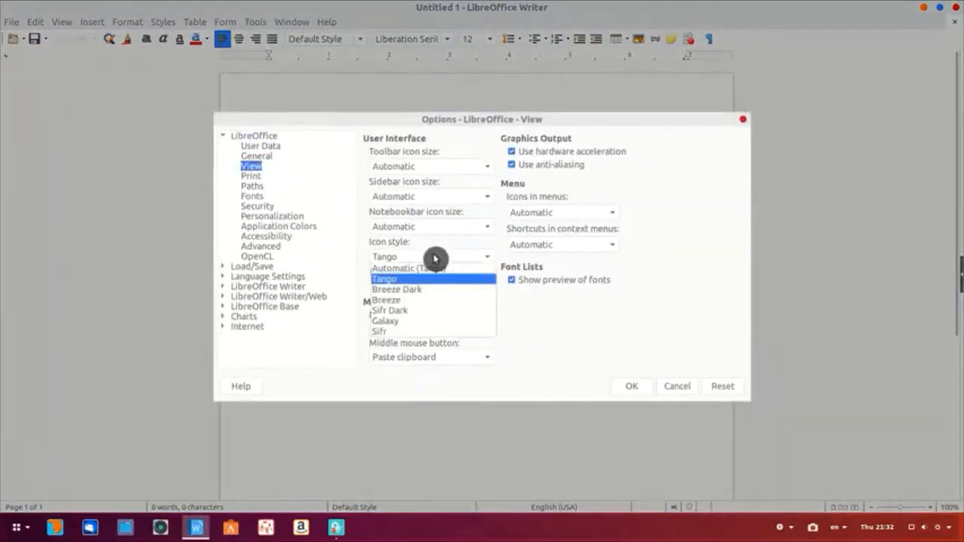
left_click(413, 335)
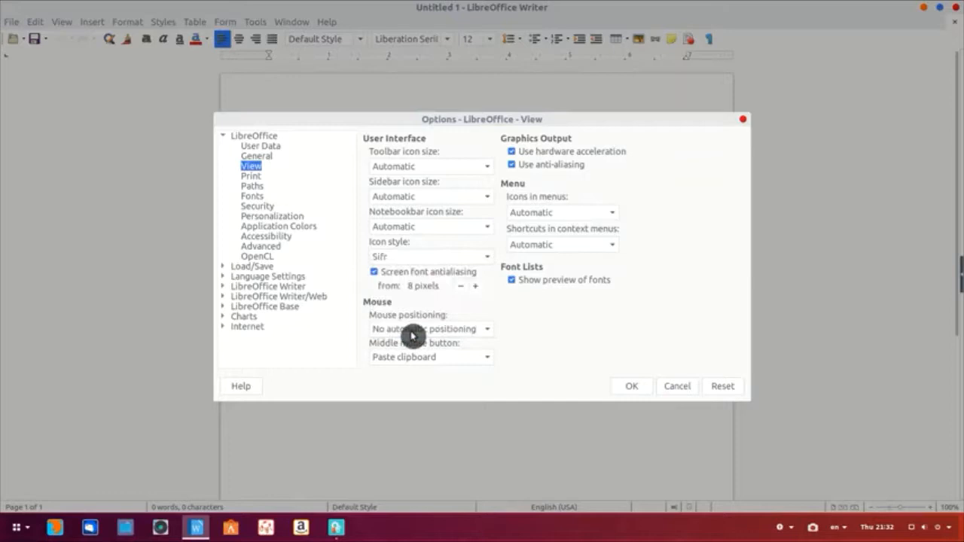
left_click(631, 388)
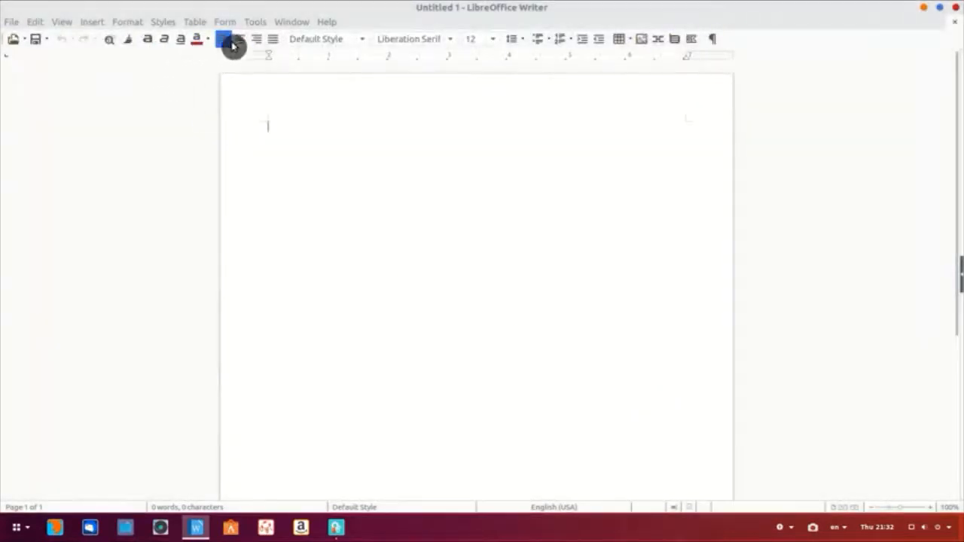
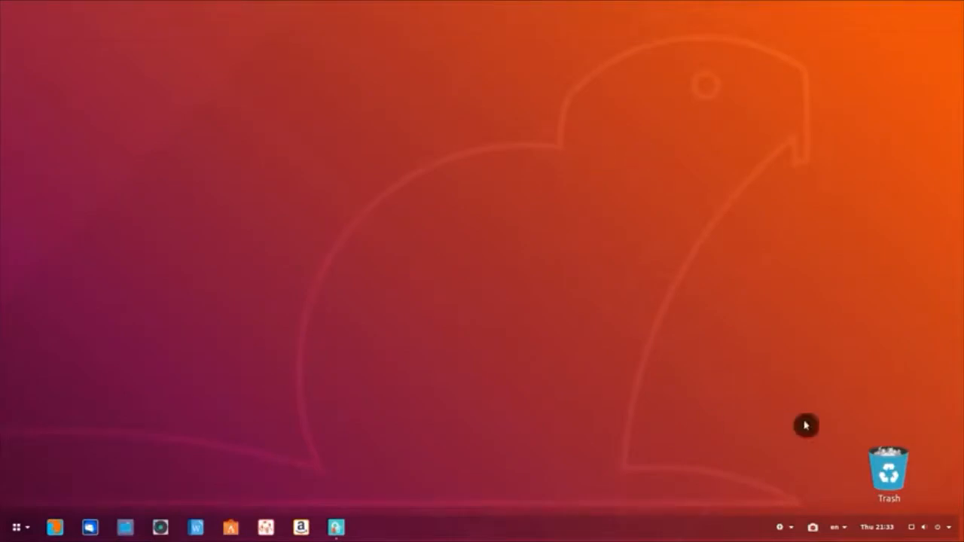
Step: Go to Online Accounts in Settings and begin adding a Google account
left_click(946, 531)
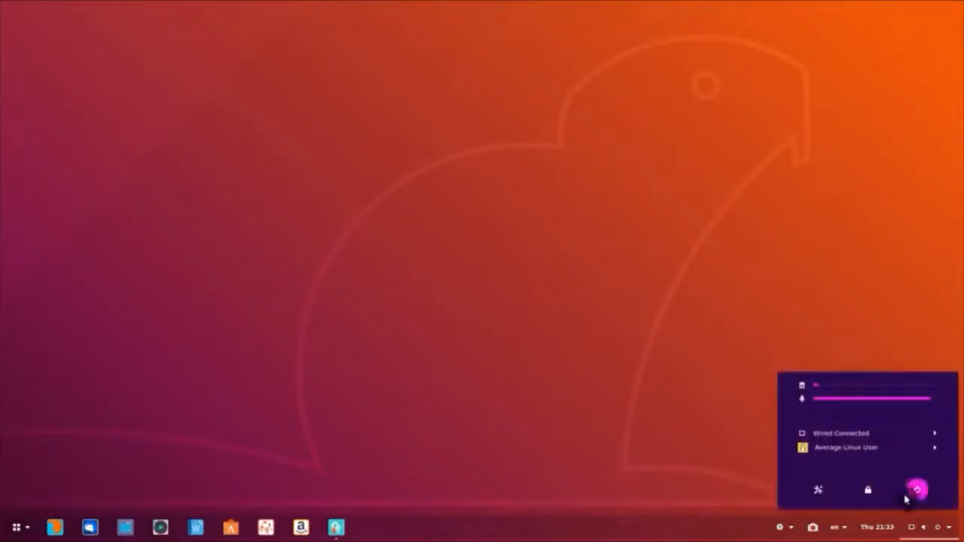
left_click(818, 490)
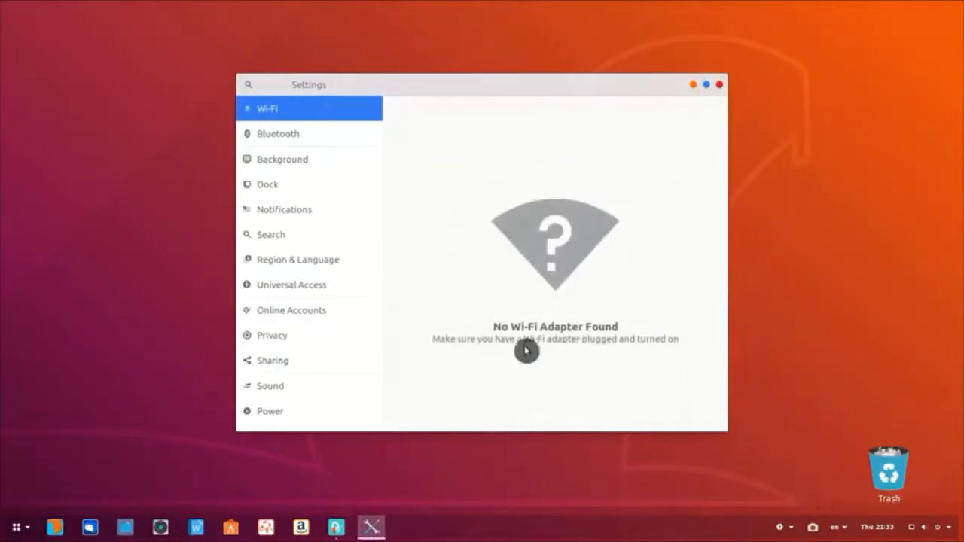
left_click(322, 316)
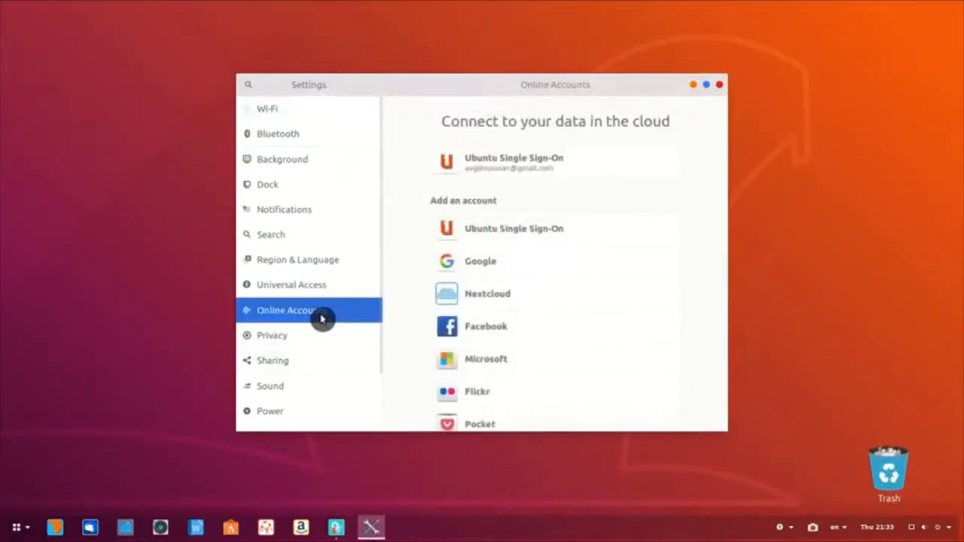
scroll(607, 332, "down", 3)
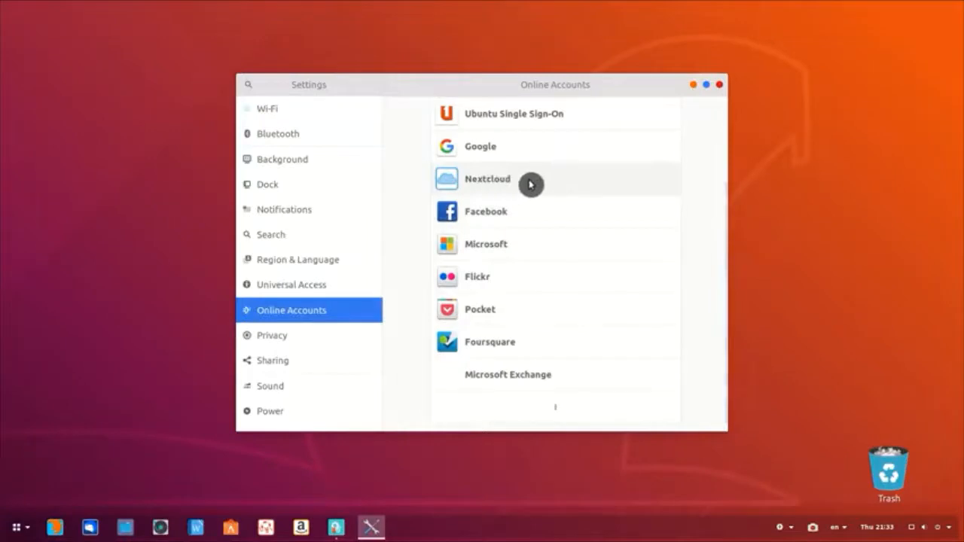
scroll(566, 409, "down", 2)
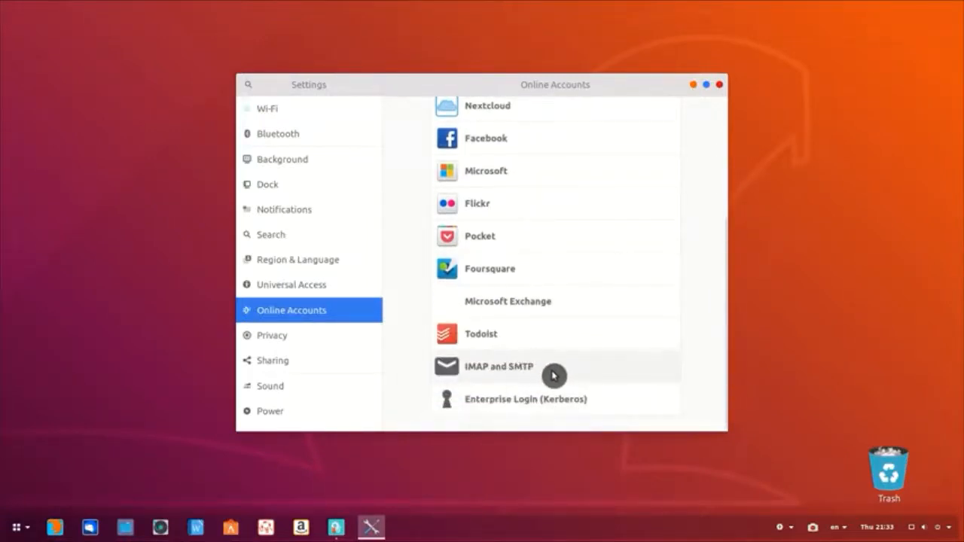
scroll(553, 375, "up", 5)
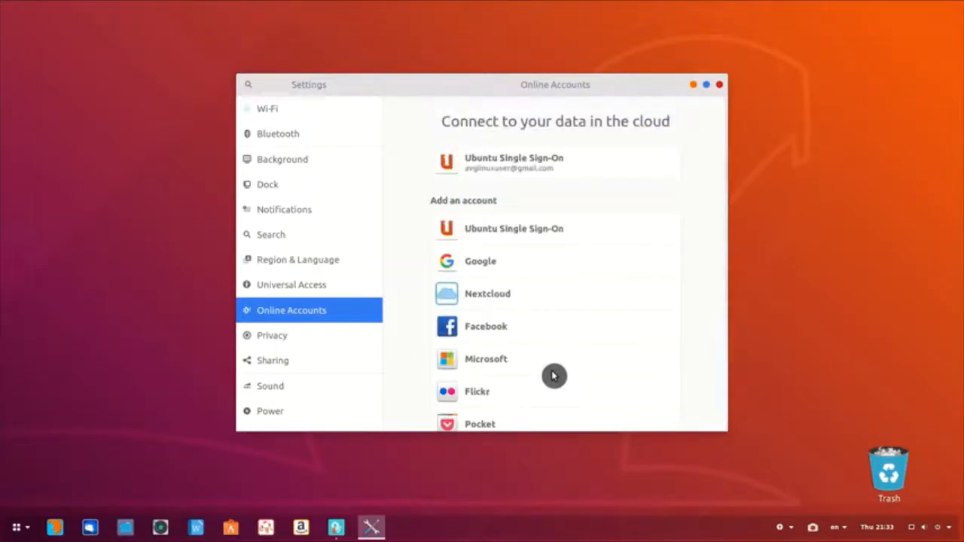
left_click(530, 269)
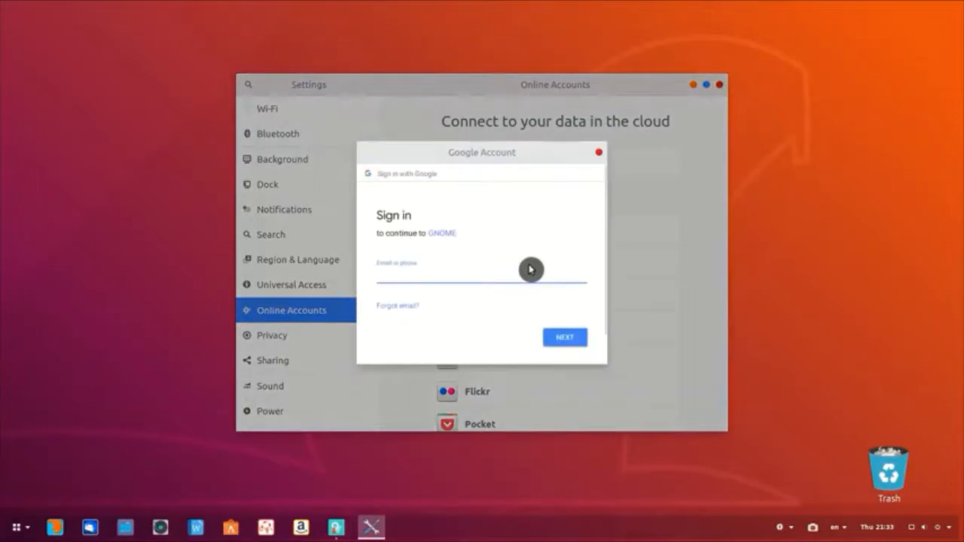
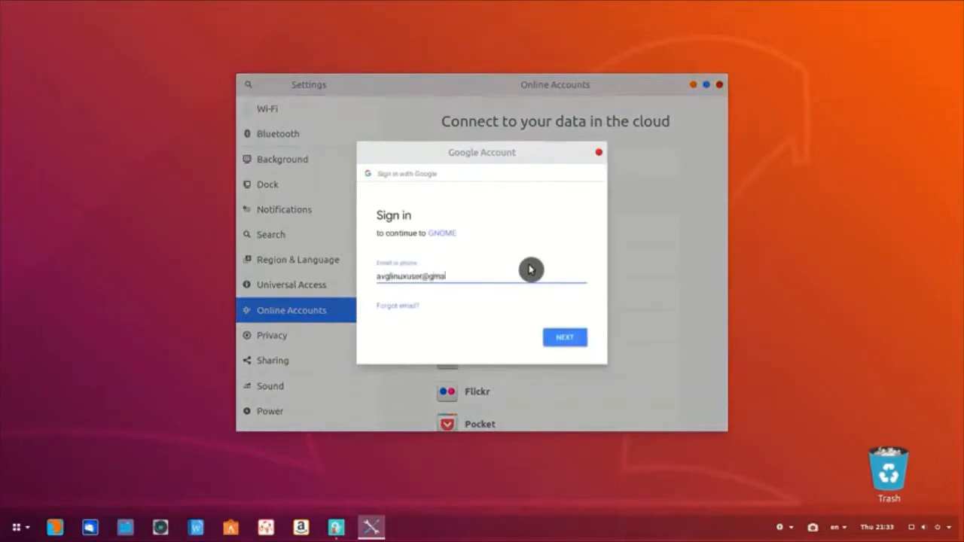
Step: Sign in with the Google account's e-mail and password, then close the account details dialog
key("Return")
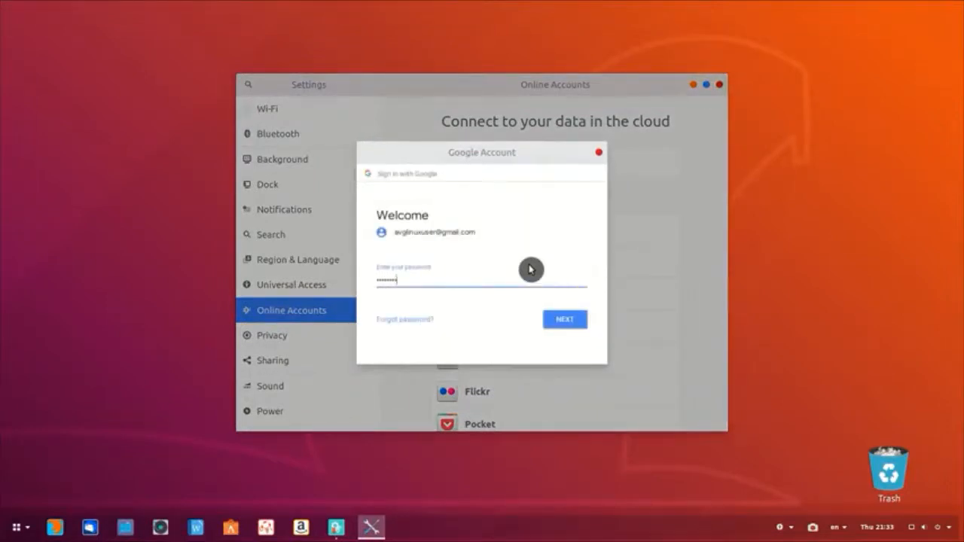
key("Return")
scroll(551, 236, "down", 5)
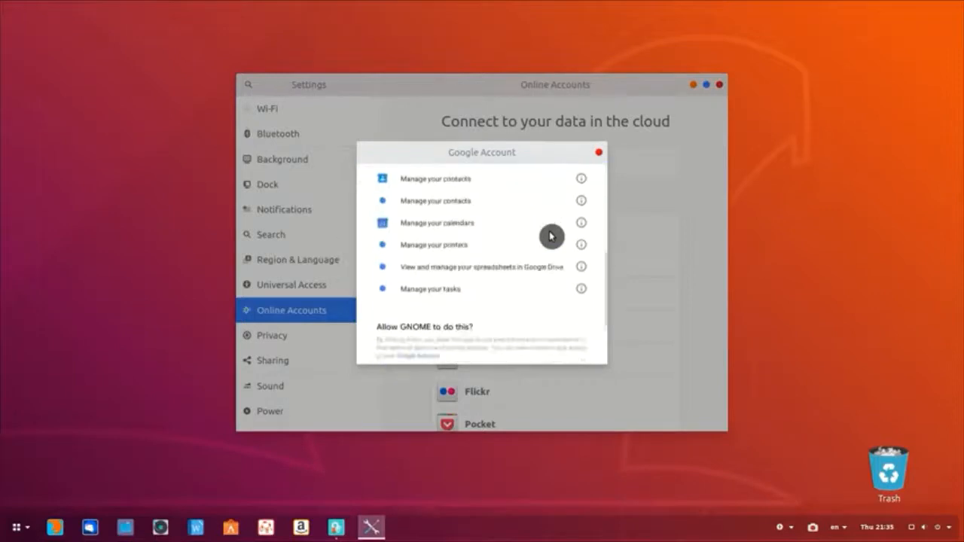
scroll(551, 236, "down", 1)
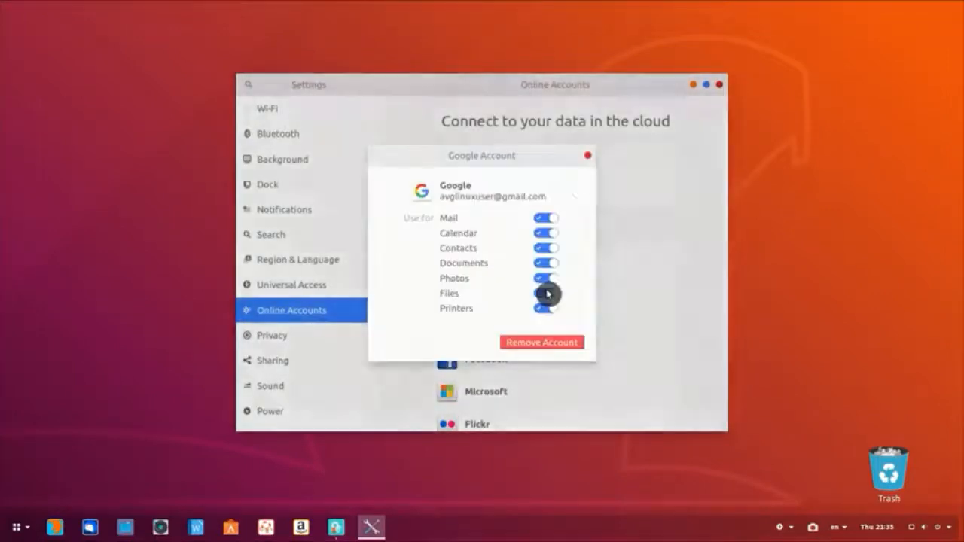
left_click(589, 157)
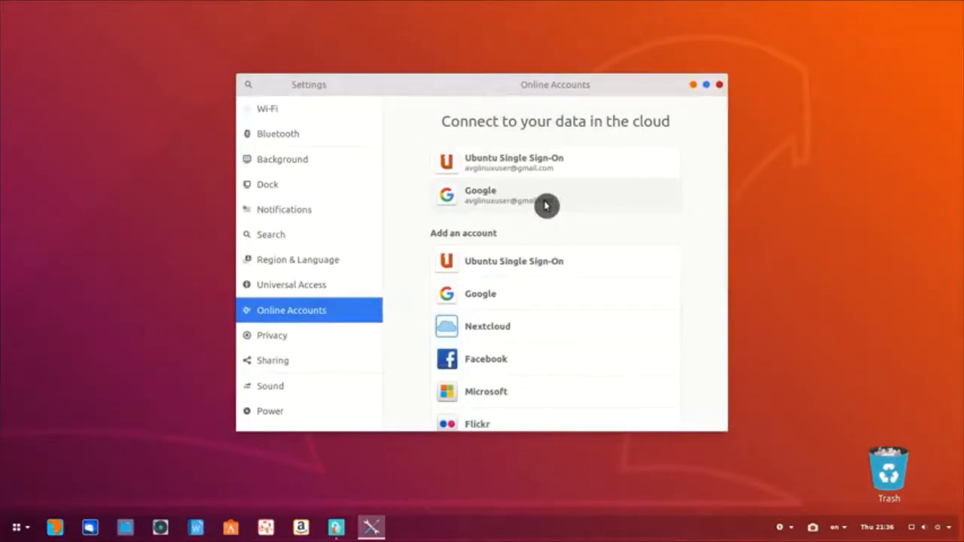
Step: Create a folder named new-folder in the Google Drive location in Files
left_click(125, 528)
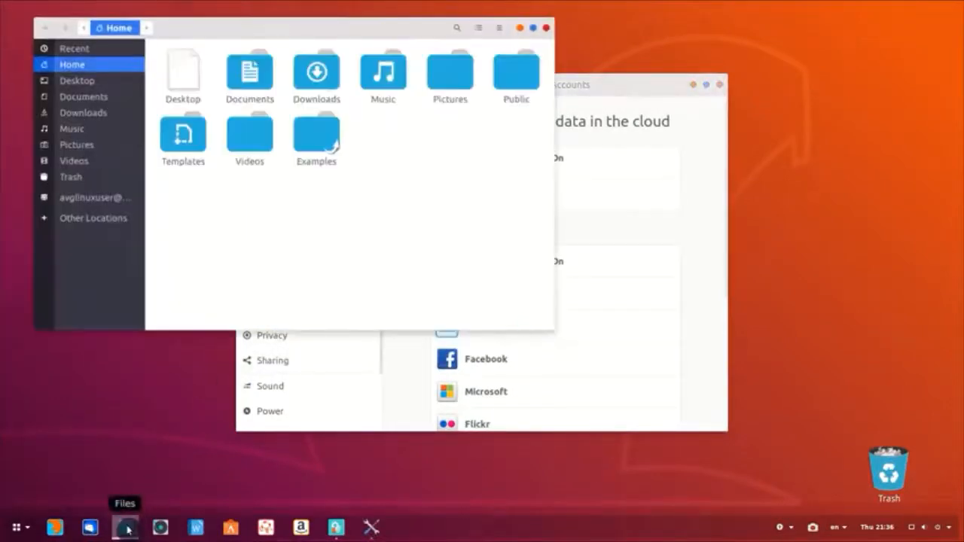
left_click(98, 200)
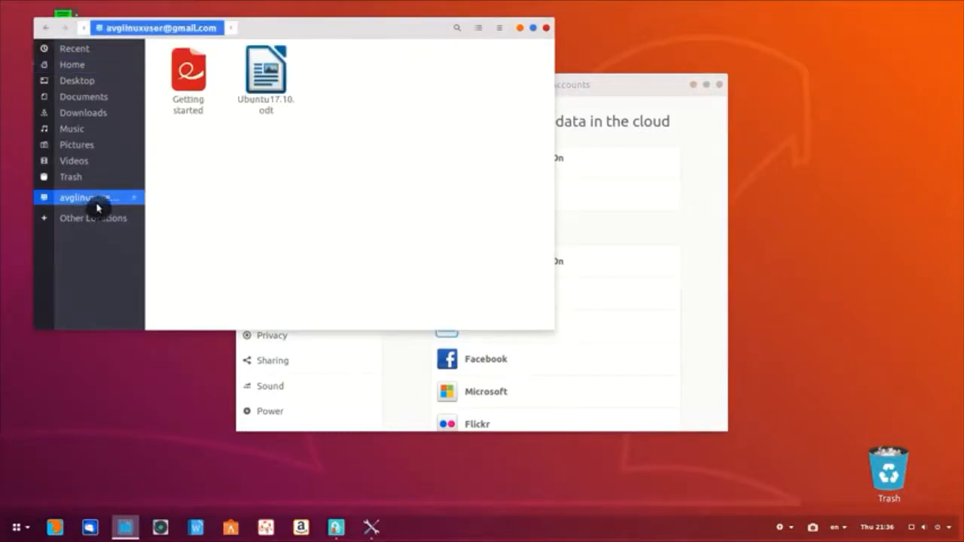
right_click(317, 169)
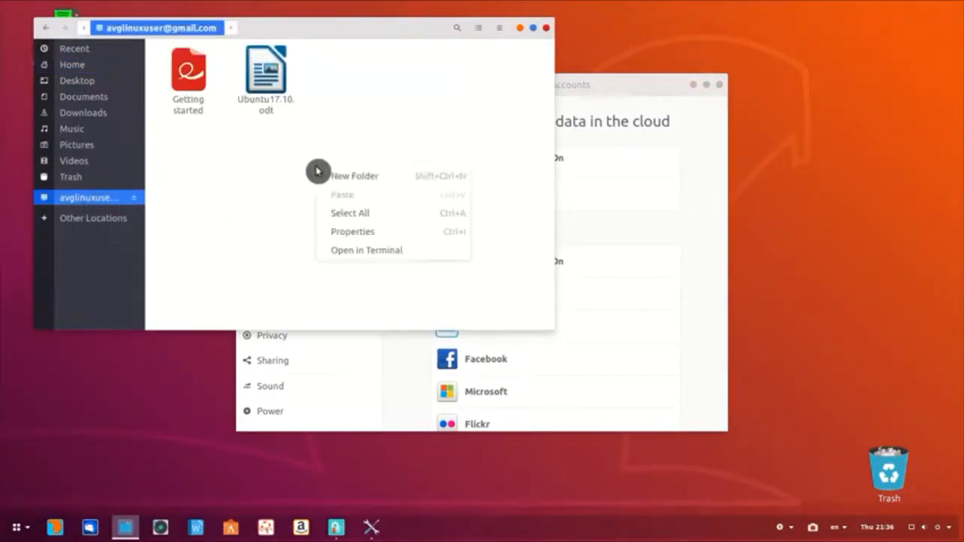
left_click(357, 177)
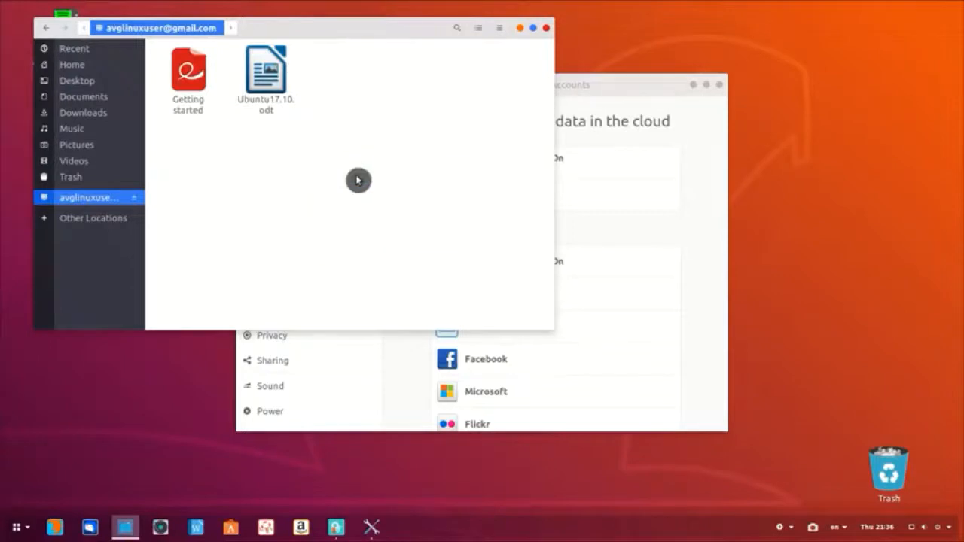
type("new-folder")
key("Return")
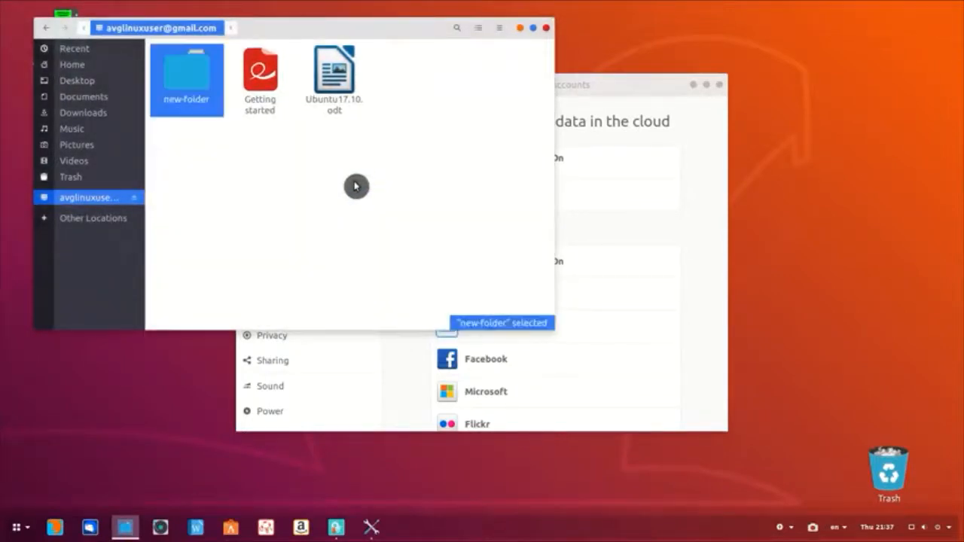
left_click(356, 186)
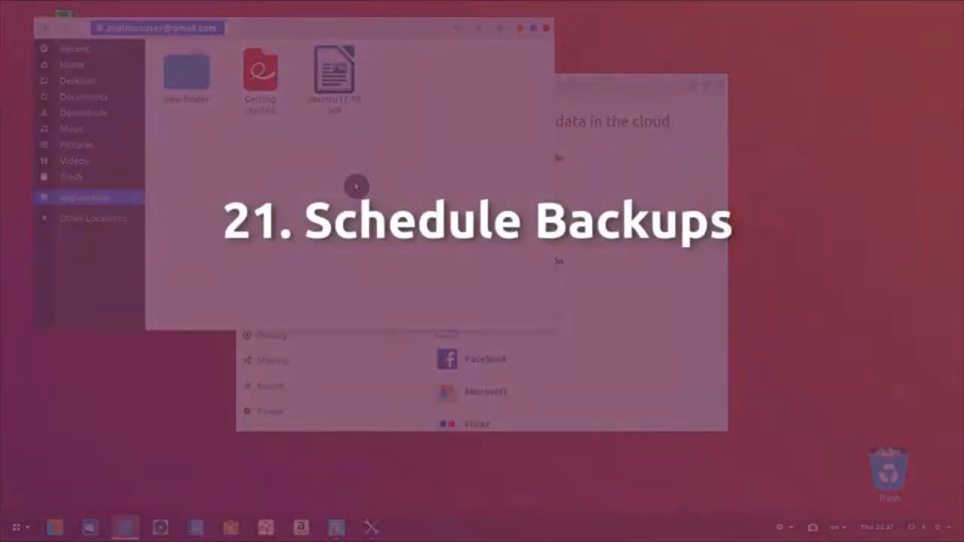
Step: Close Files and Settings, and launch the Backups application
left_click(547, 29)
left_click(700, 83)
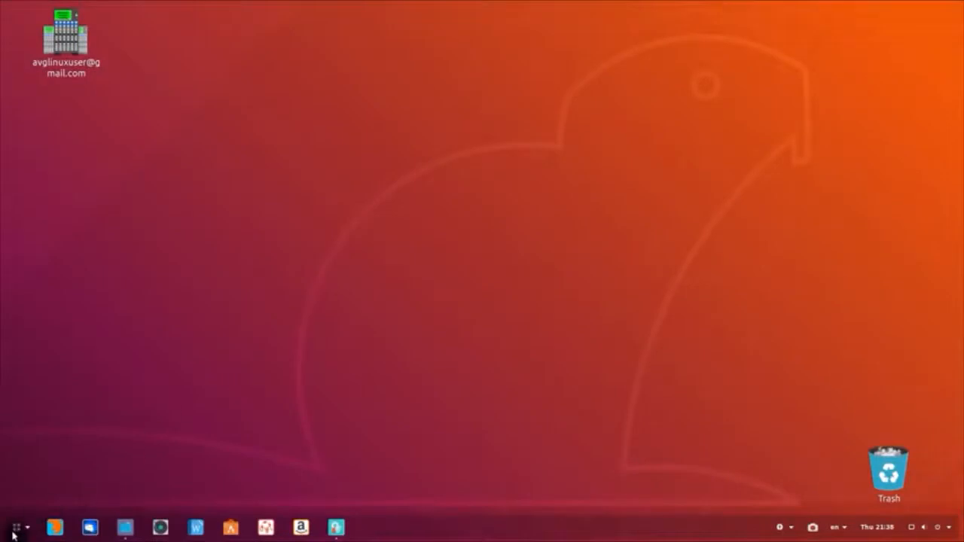
left_click(14, 529)
type("backup")
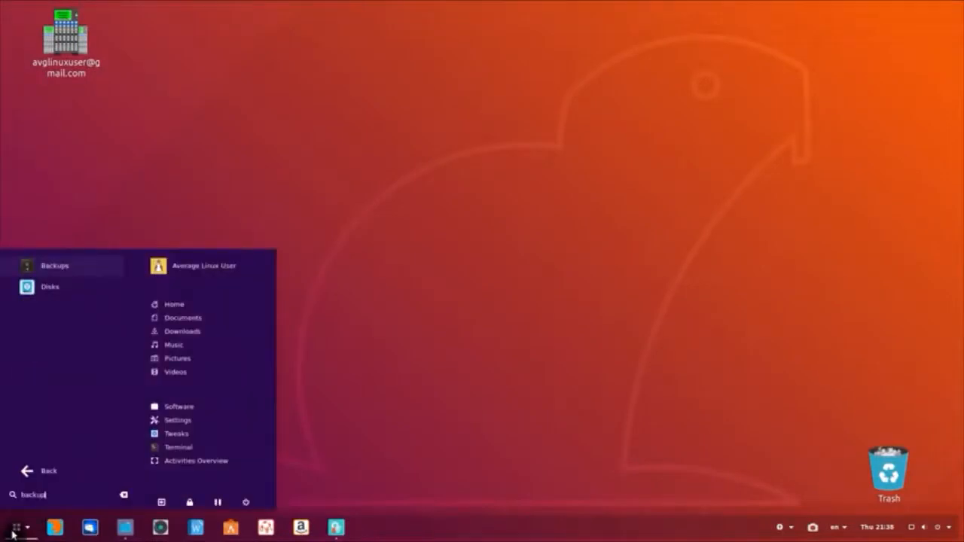
key("Return")
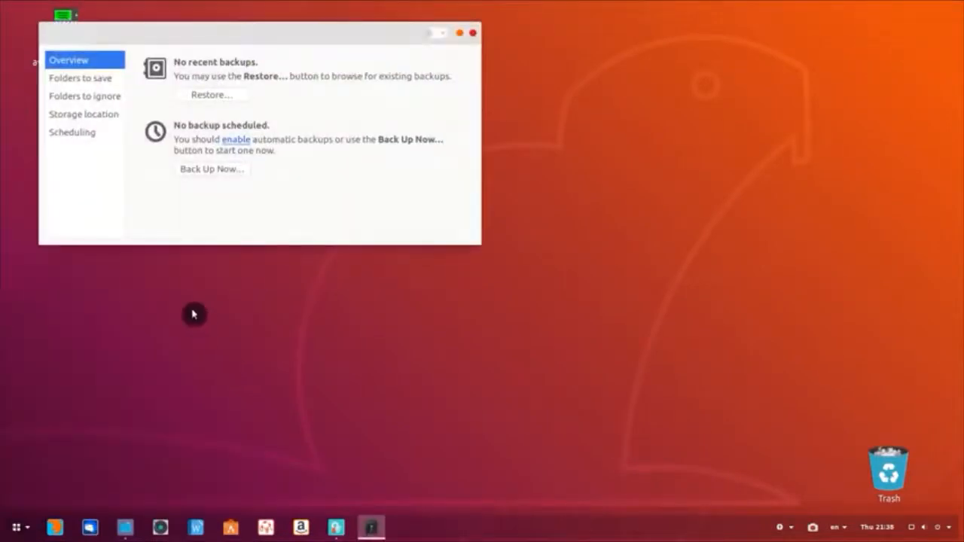
Step: Add Documents to the folders to save and remove Home (alu) from the list
left_click(100, 83)
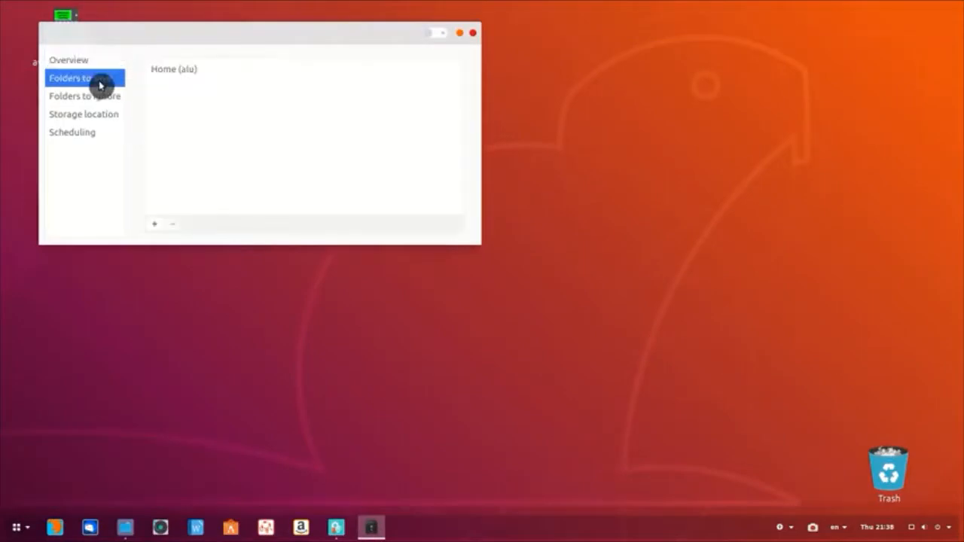
left_click(154, 224)
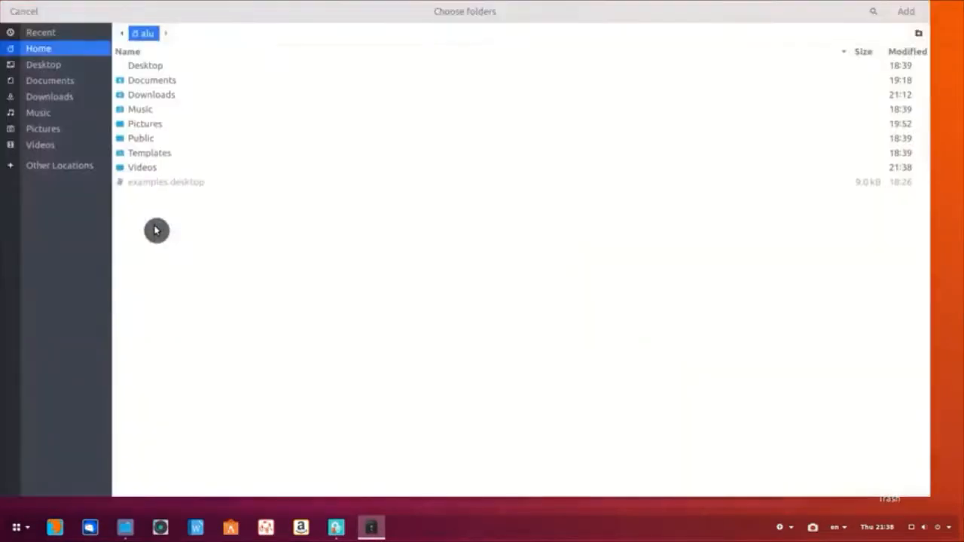
left_click(70, 82)
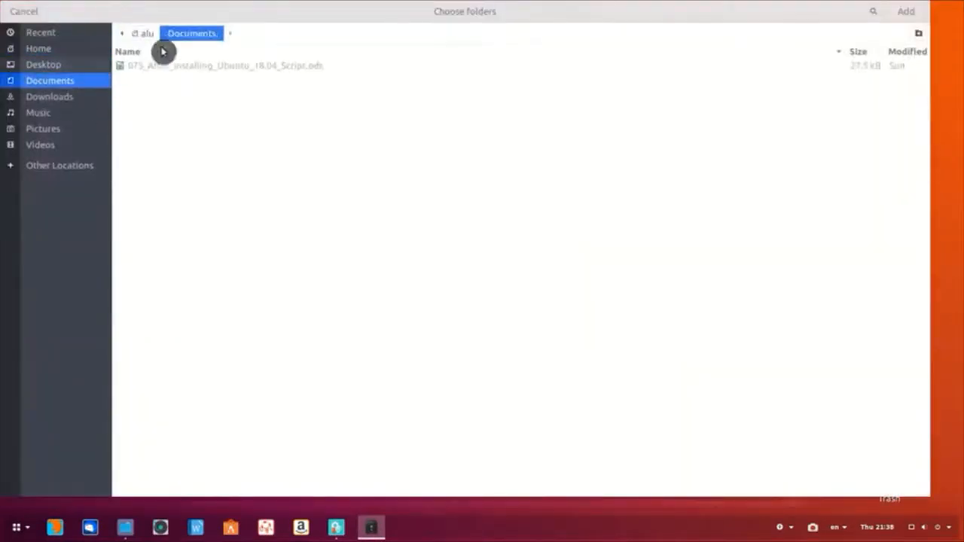
left_click(883, 16)
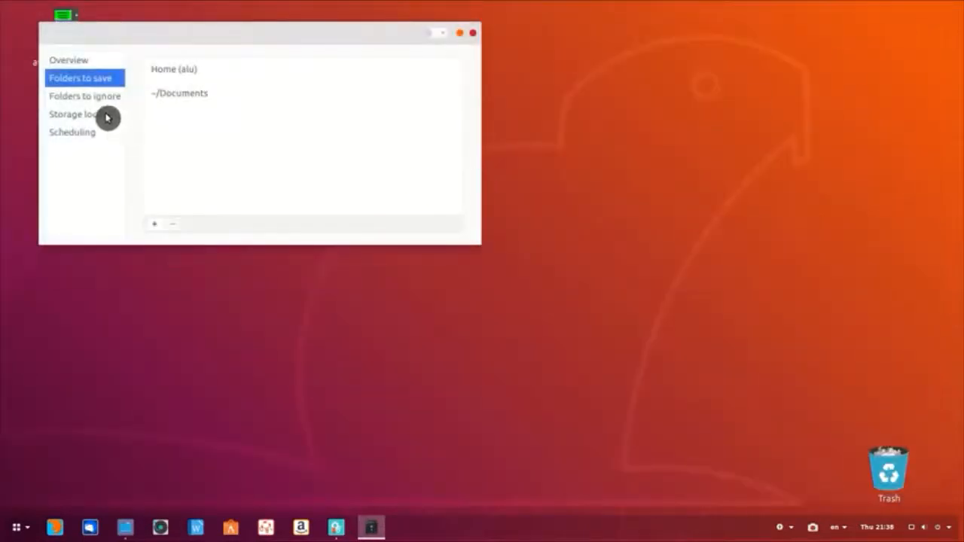
left_click(166, 75)
left_click(173, 224)
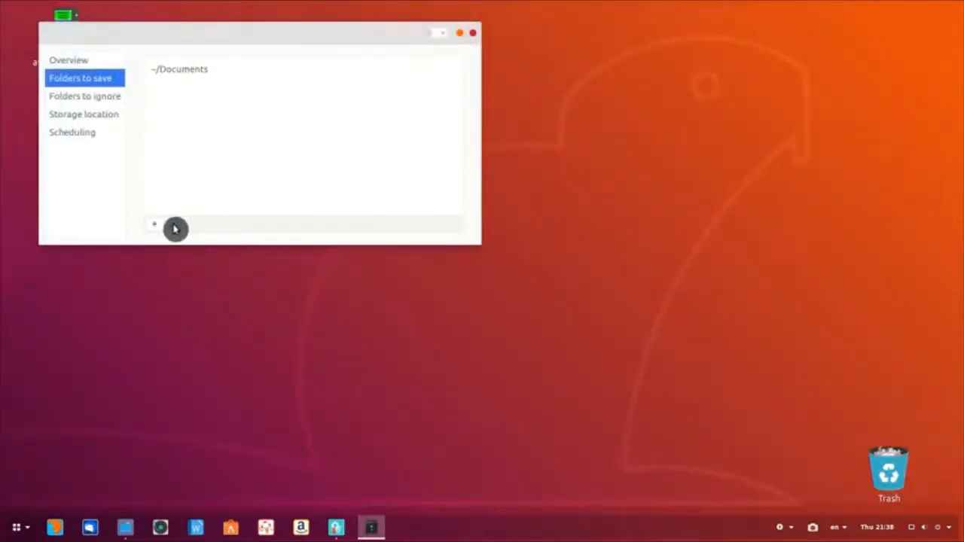
left_click(106, 103)
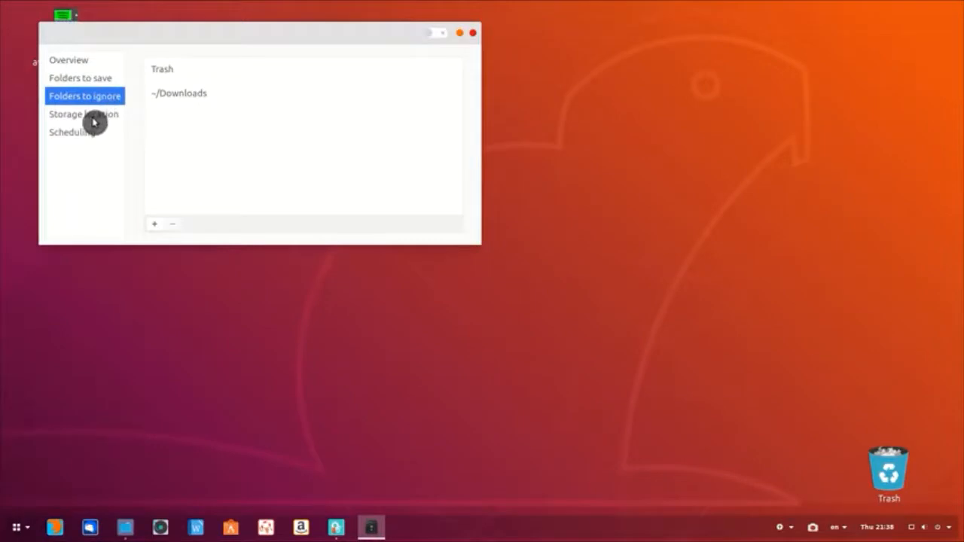
left_click(93, 123)
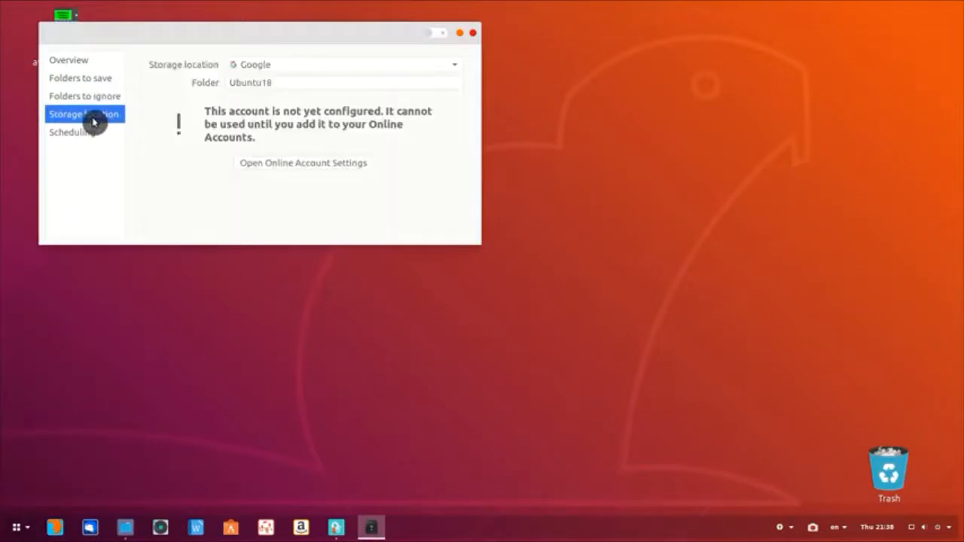
Step: Set the backup storage location to Google Drive, folder Ubuntu18
left_click(302, 69)
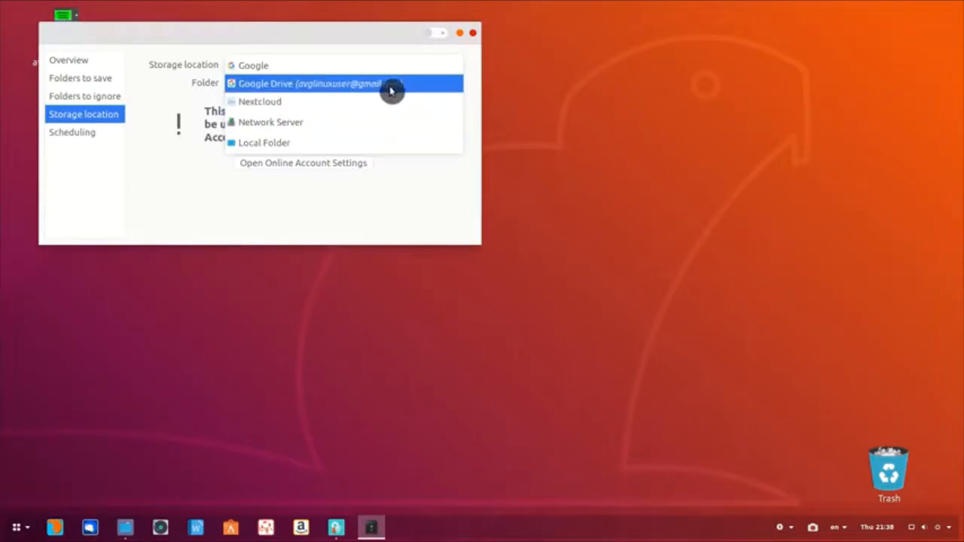
left_click(439, 88)
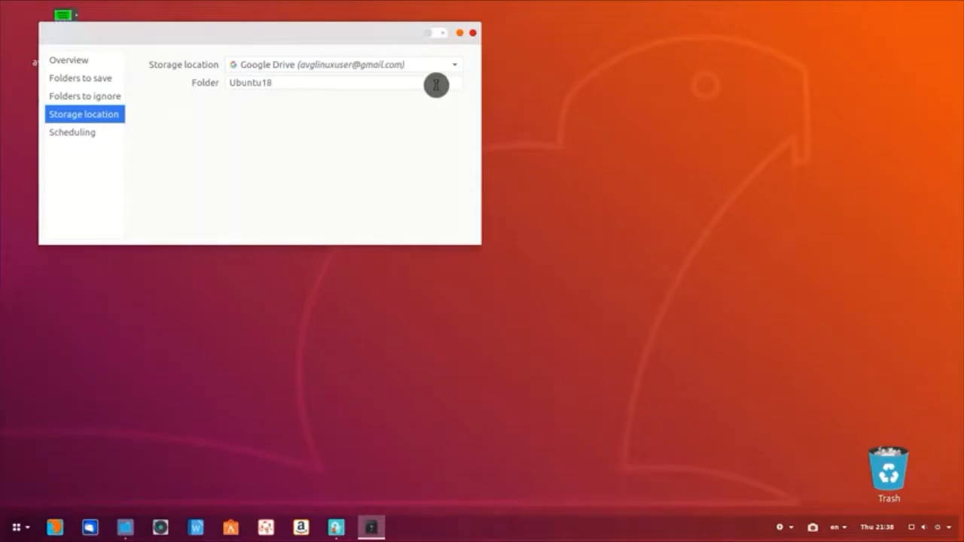
left_click(436, 84)
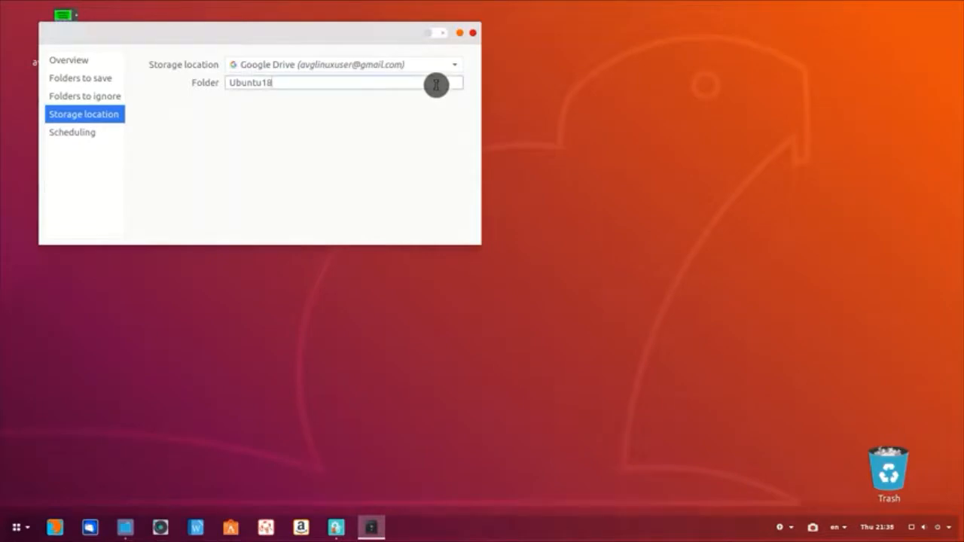
Step: Enable automatic backups kept at least six months, installing duplicity and python-gi
left_click(110, 137)
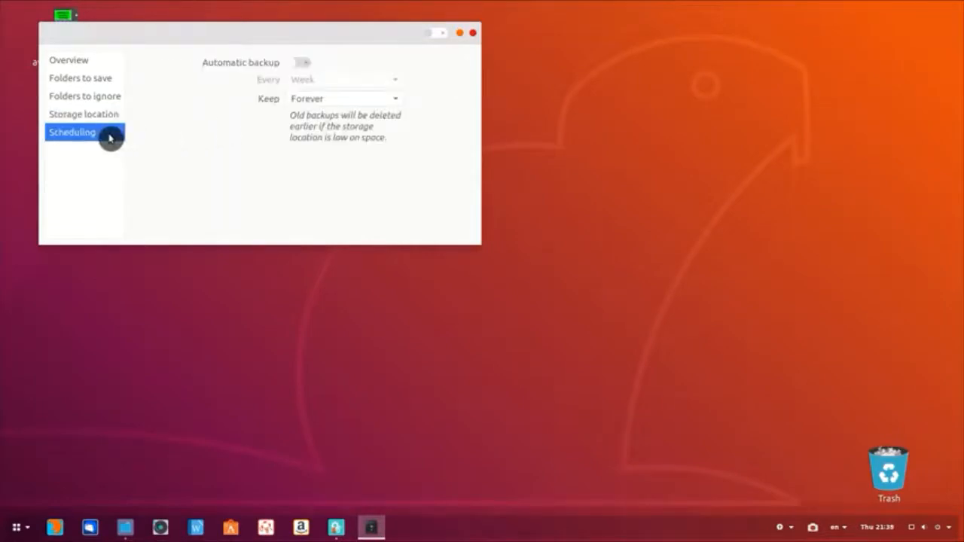
left_click(302, 64)
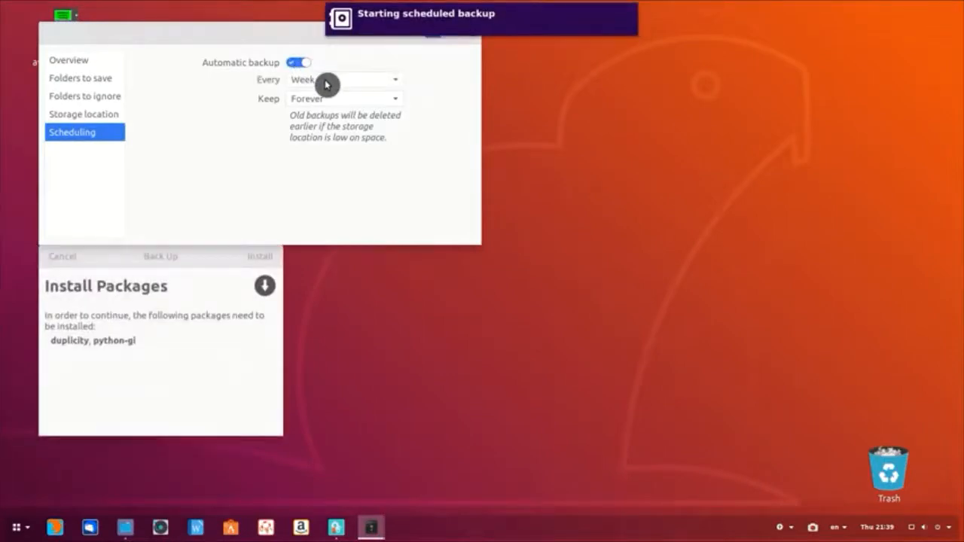
left_click(331, 99)
left_click(336, 71)
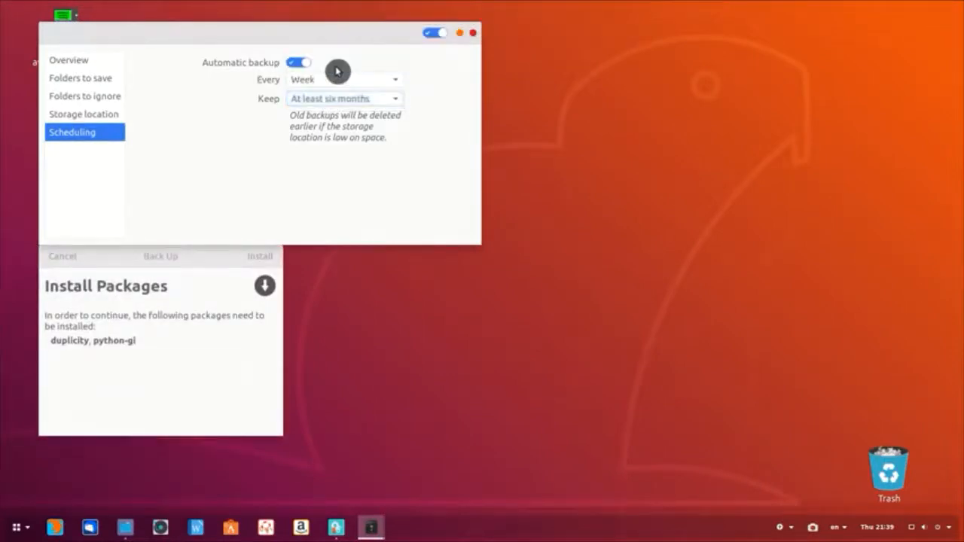
left_click(224, 301)
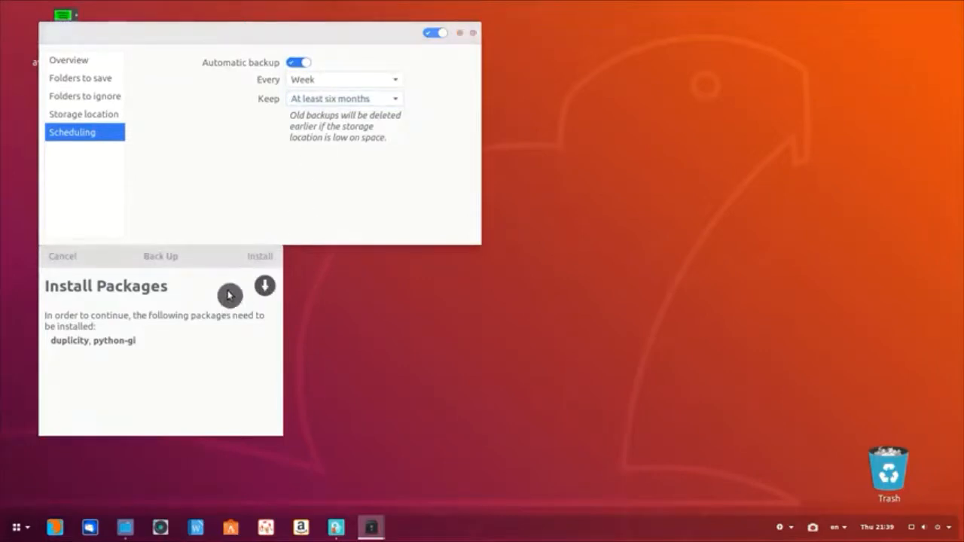
left_click(256, 257)
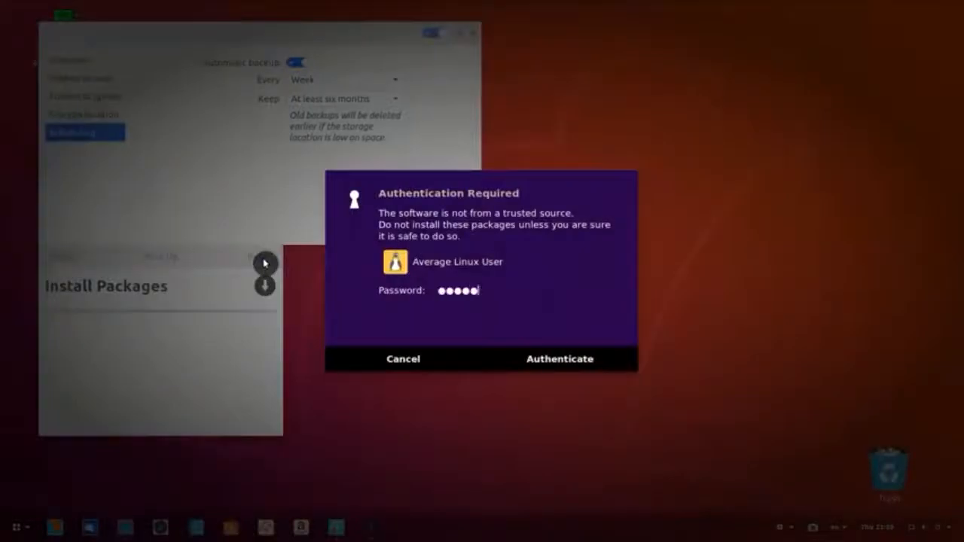
key("Return")
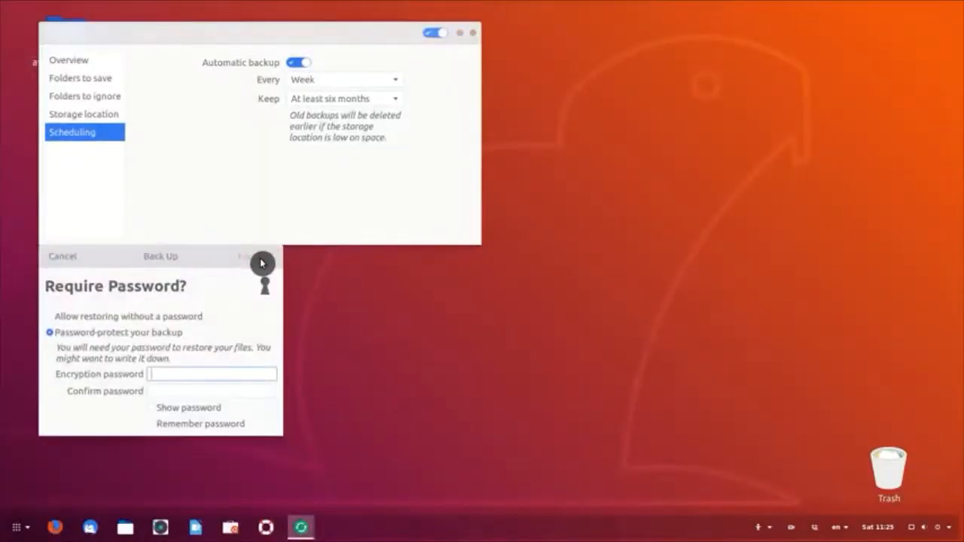
left_click(64, 260)
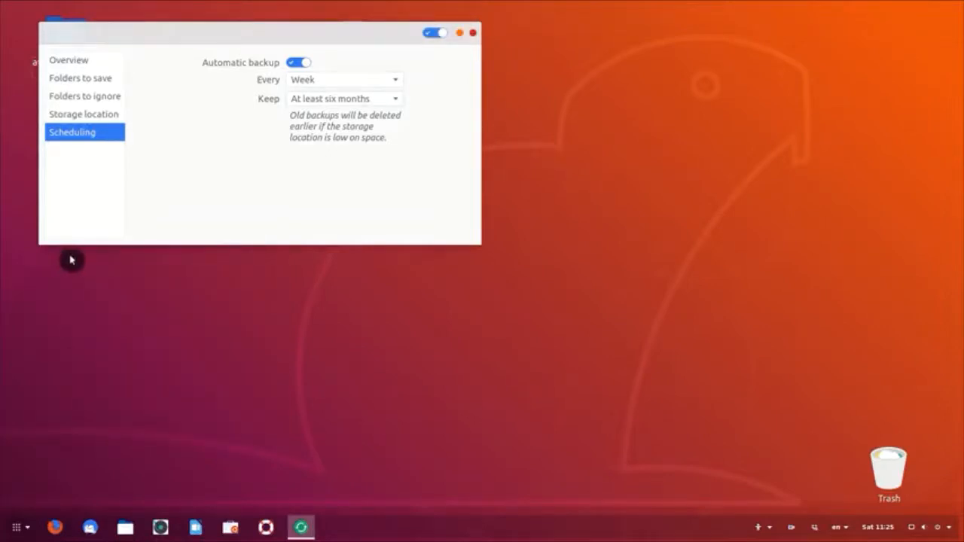
Step: Close the Backups window
left_click(474, 34)
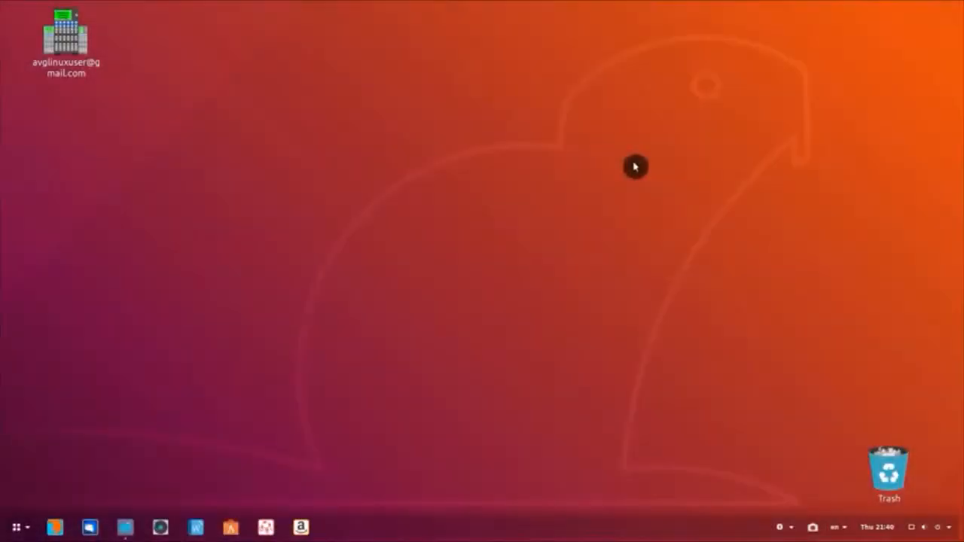
Step: Uninstall Aisleriot Solitaire from Ubuntu Software's Installed list, authorising with the password
left_click(231, 527)
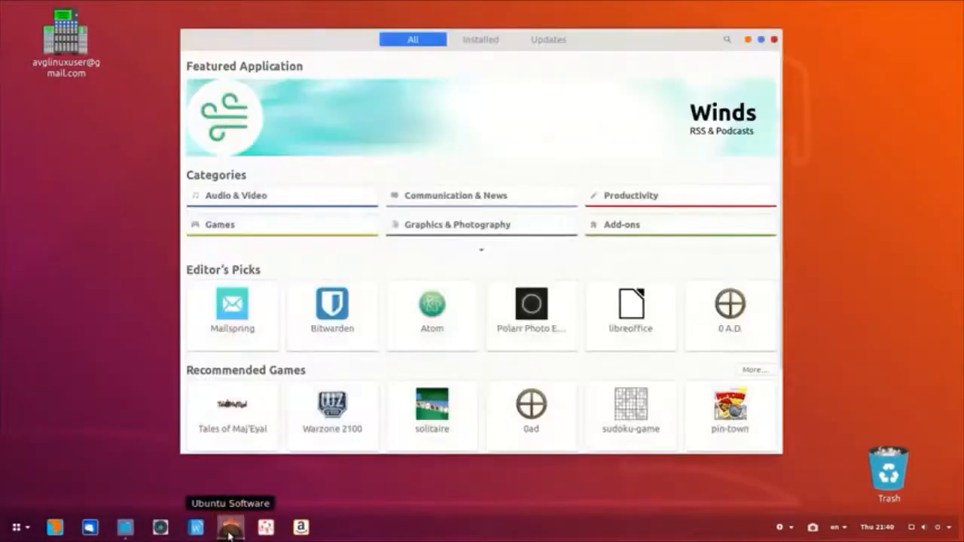
left_click(490, 45)
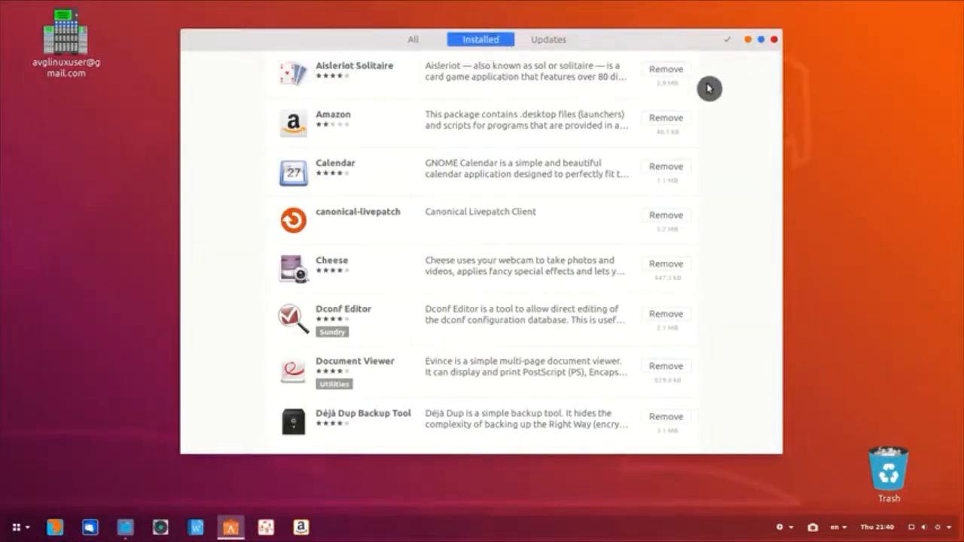
left_click(679, 73)
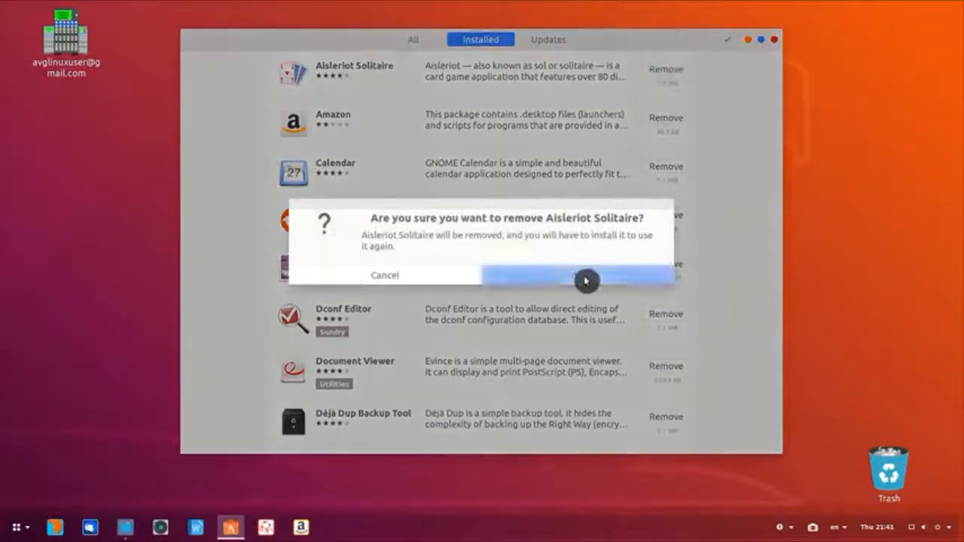
left_click(586, 280)
type("•••••••••")
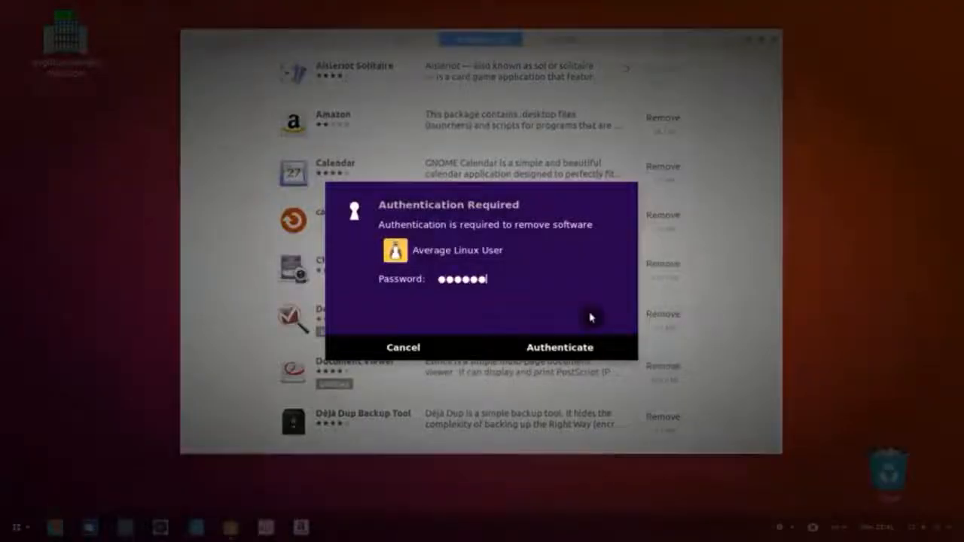
key("Return")
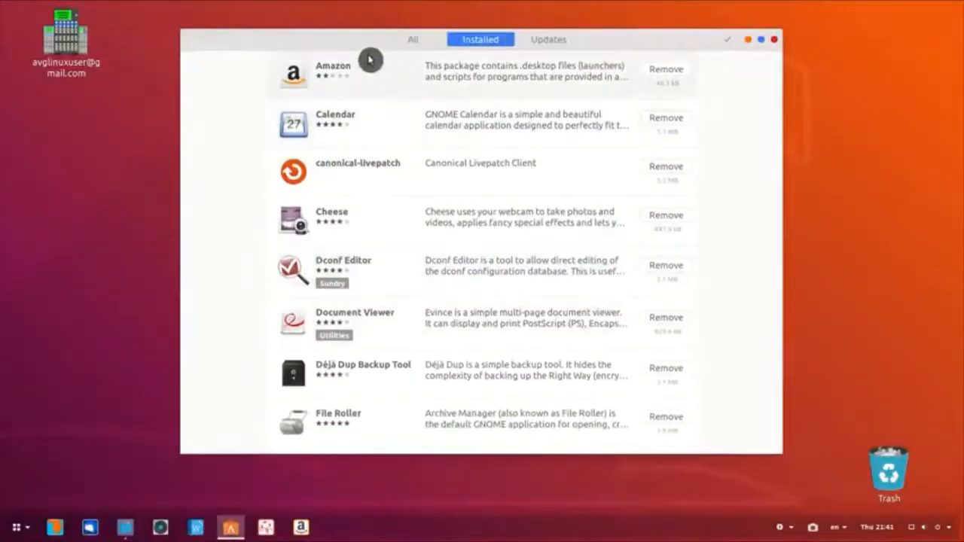
Step: Remove the Amazon launcher from the dock favorites
right_click(302, 528)
left_click(311, 500)
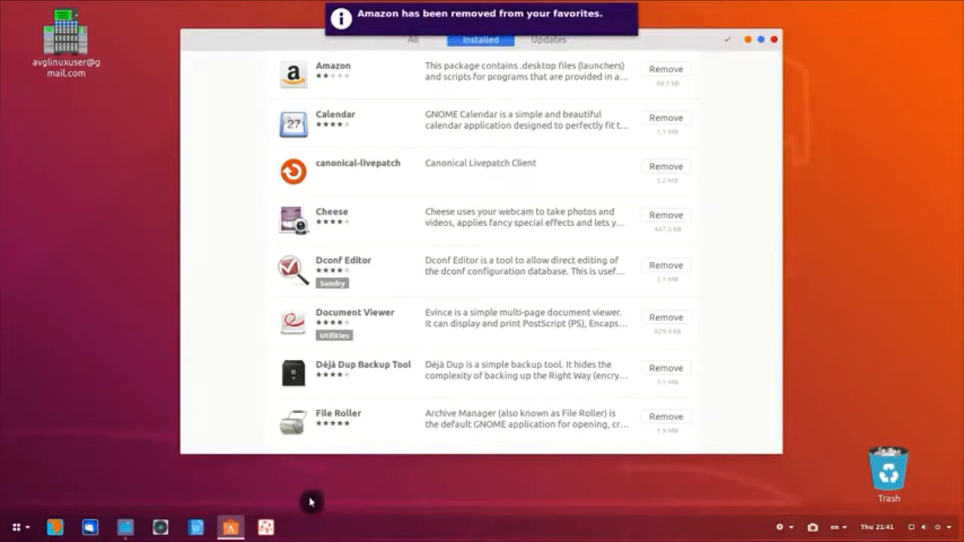
left_click(18, 530)
type("ama")
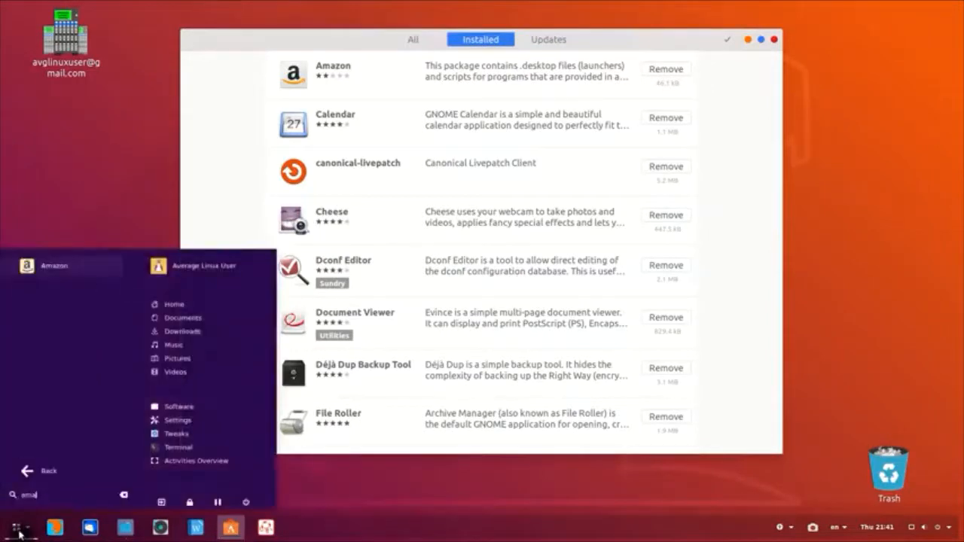
left_click(65, 280)
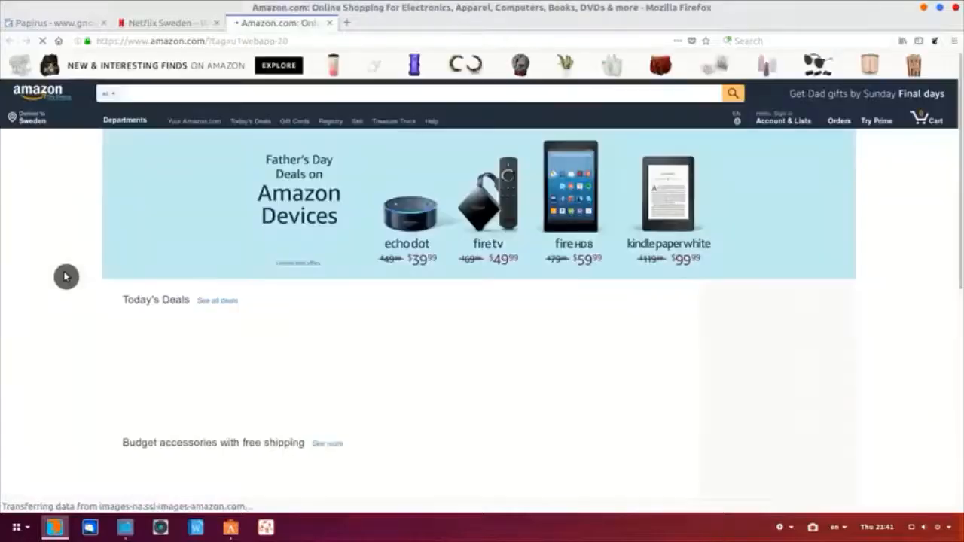
scroll(65, 277, "down", 5)
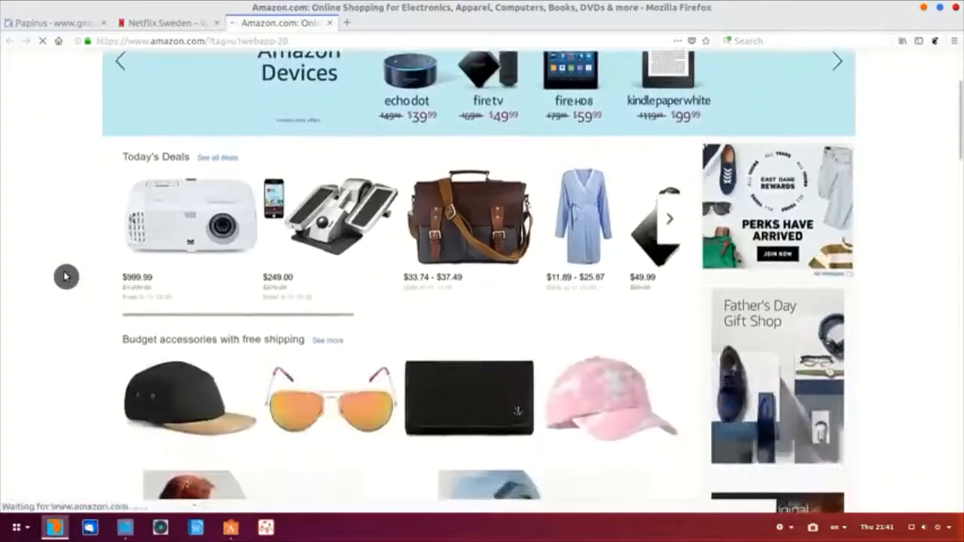
scroll(65, 277, "down", 5)
scroll(65, 276, "up", 9)
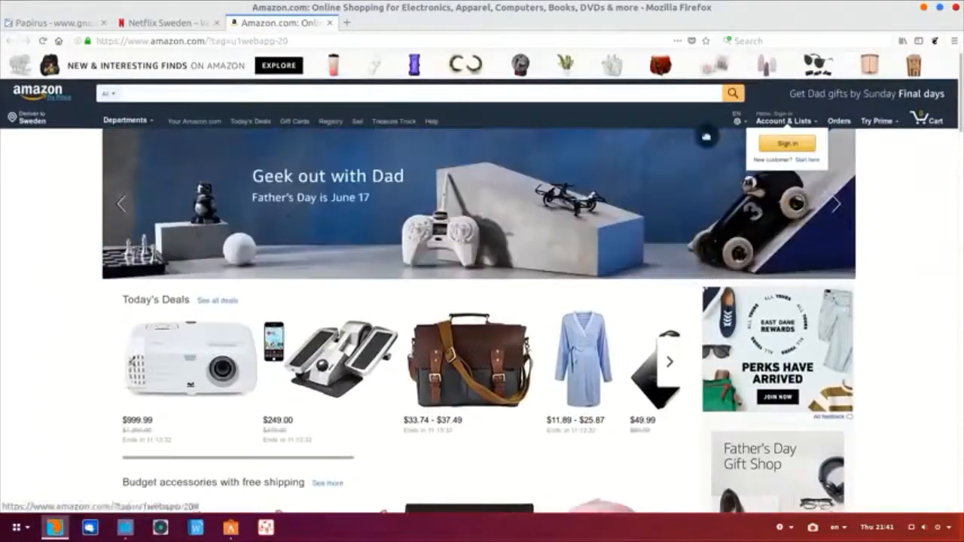
left_click(924, 12)
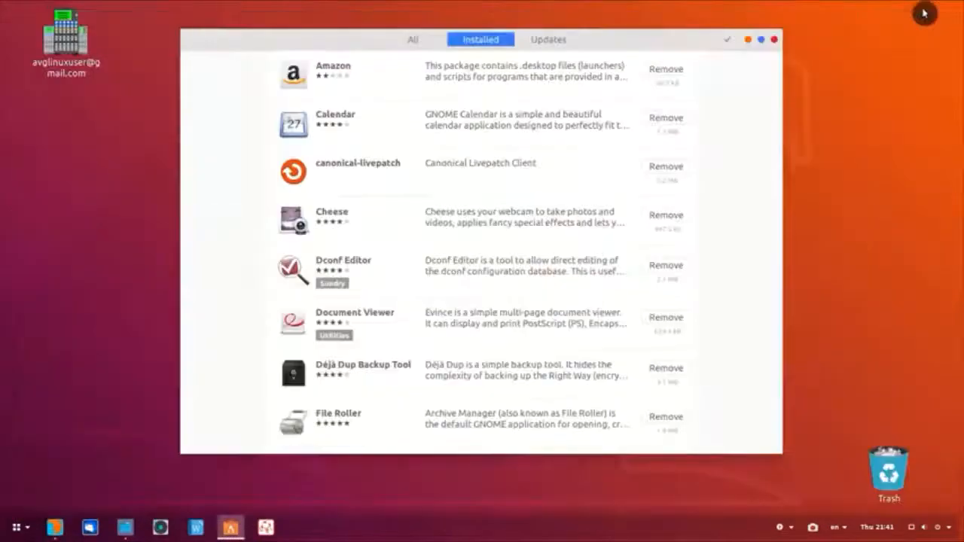
Step: Remove Simple Scan and Print Settings from the Installed list, then close Ubuntu Software
scroll(667, 280, "down", 15)
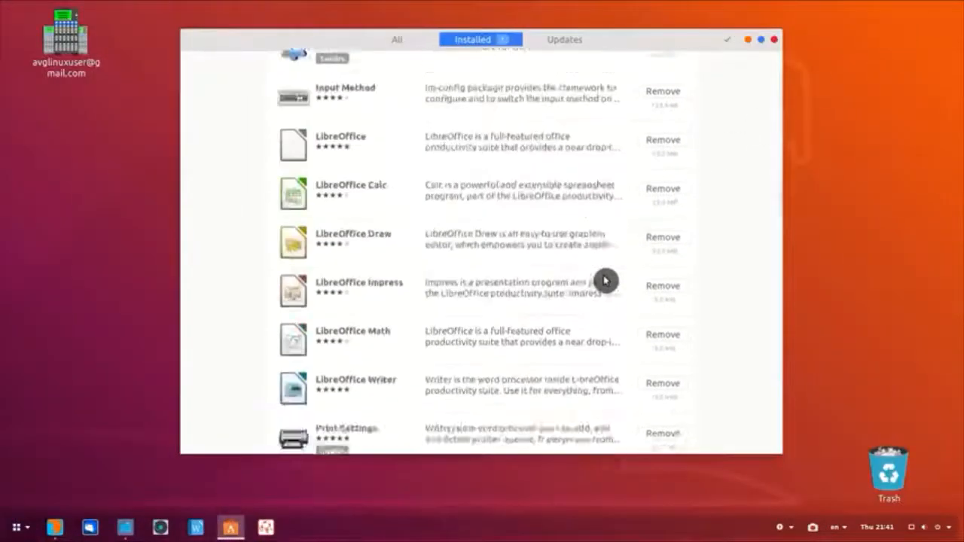
left_click(666, 374)
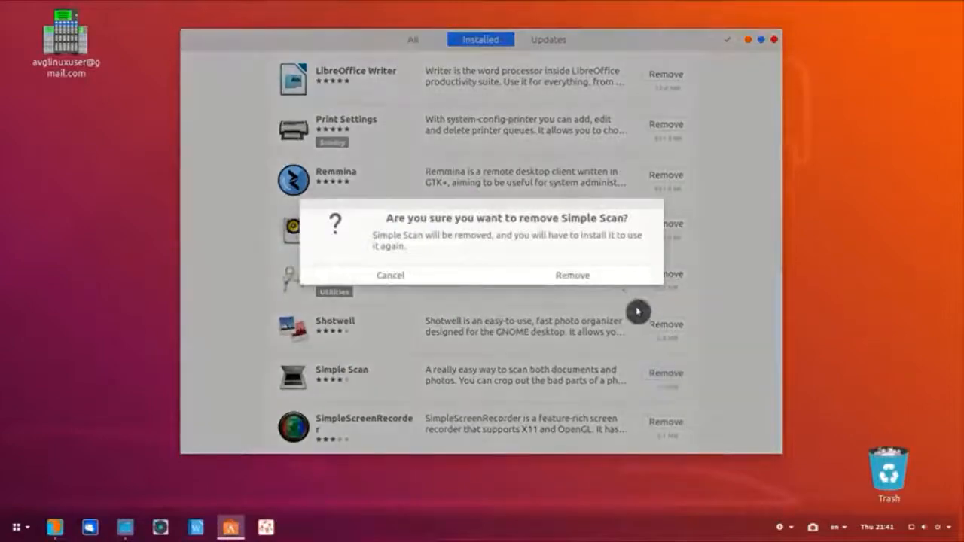
left_click(630, 278)
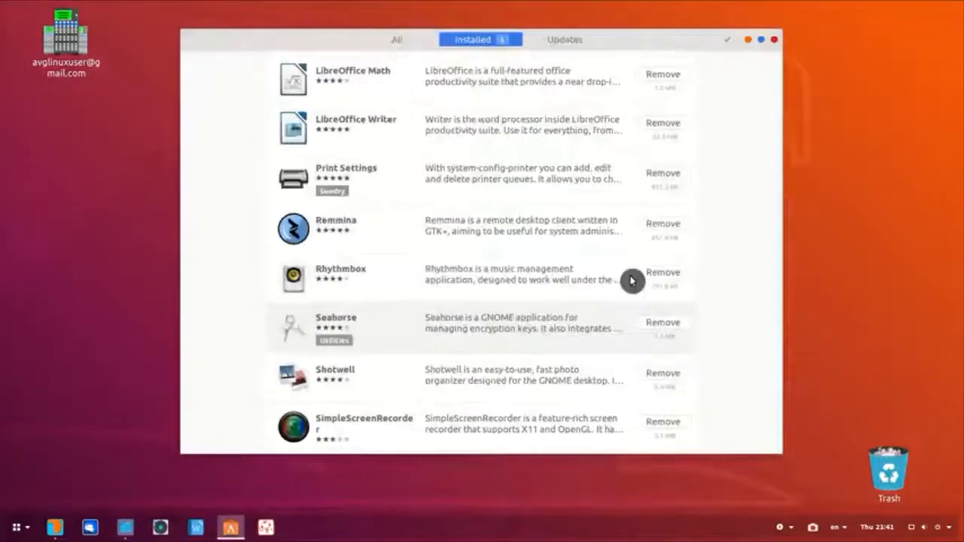
left_click(666, 173)
left_click(609, 282)
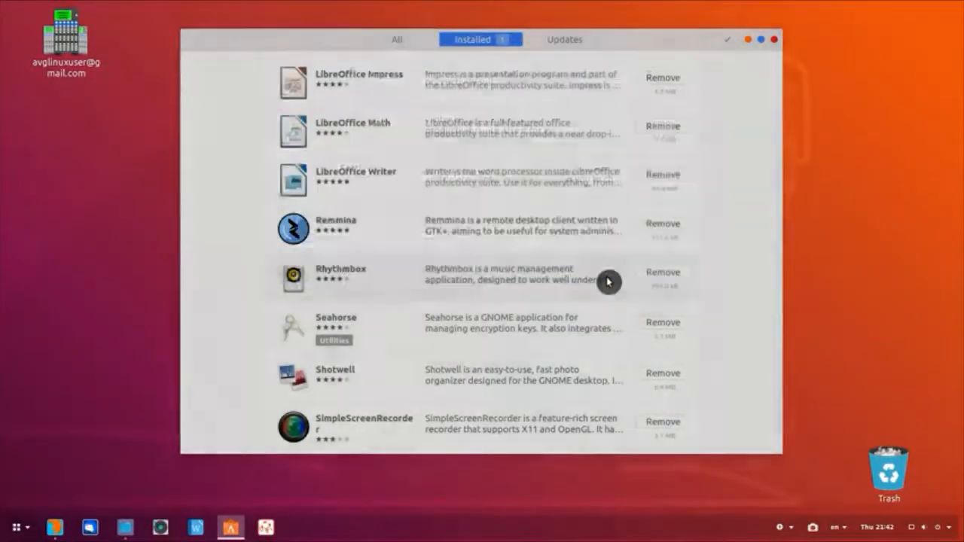
left_click(773, 43)
left_click(16, 528)
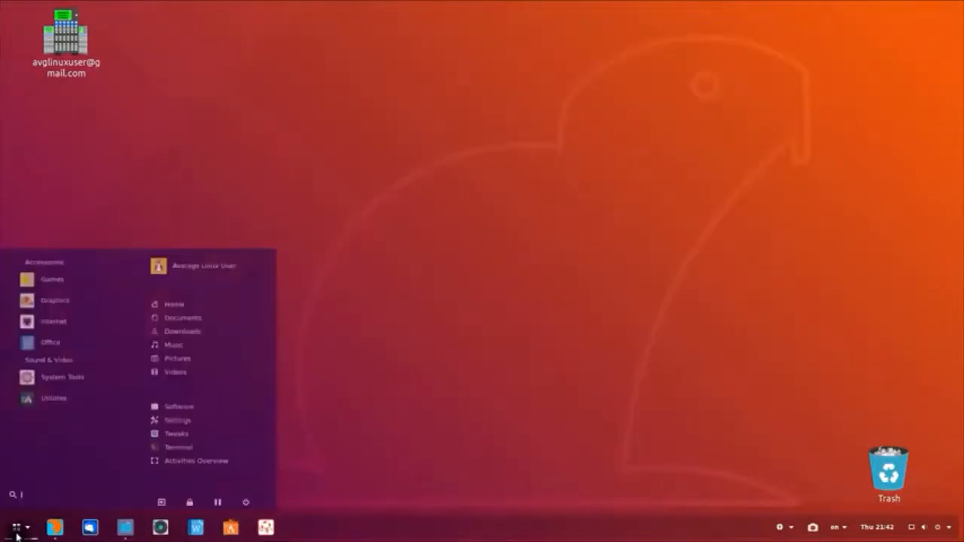
Step: Launch Synaptic Package Manager and enter the administrator password
type("syn")
key("Return")
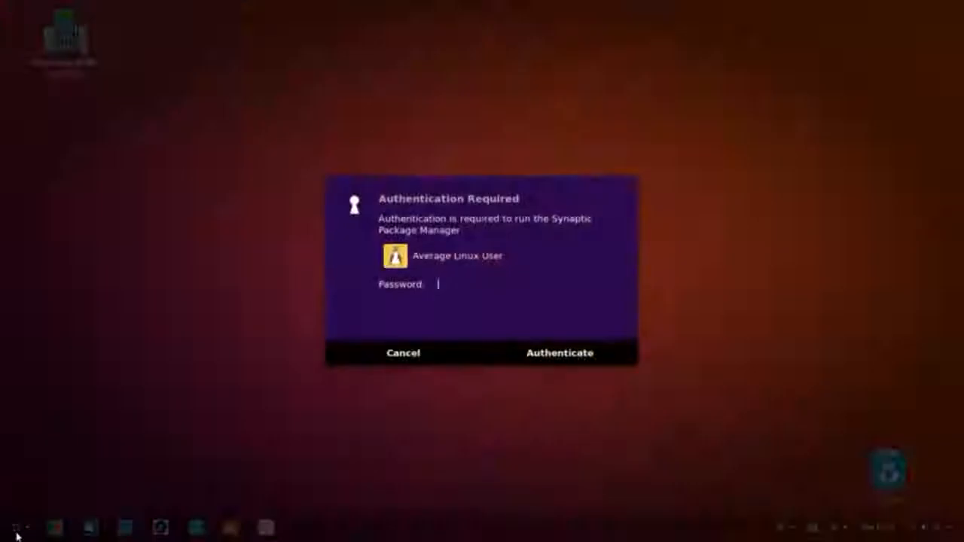
type("••")
key("Return")
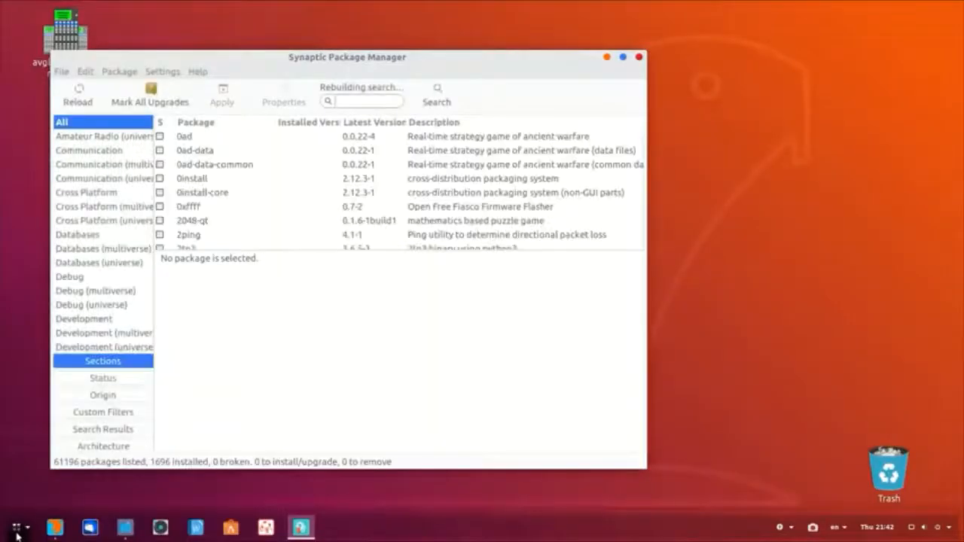
Step: Completely remove the bluez, bluez-cups and bluez-obexd packages and apply the changes
type("blue")
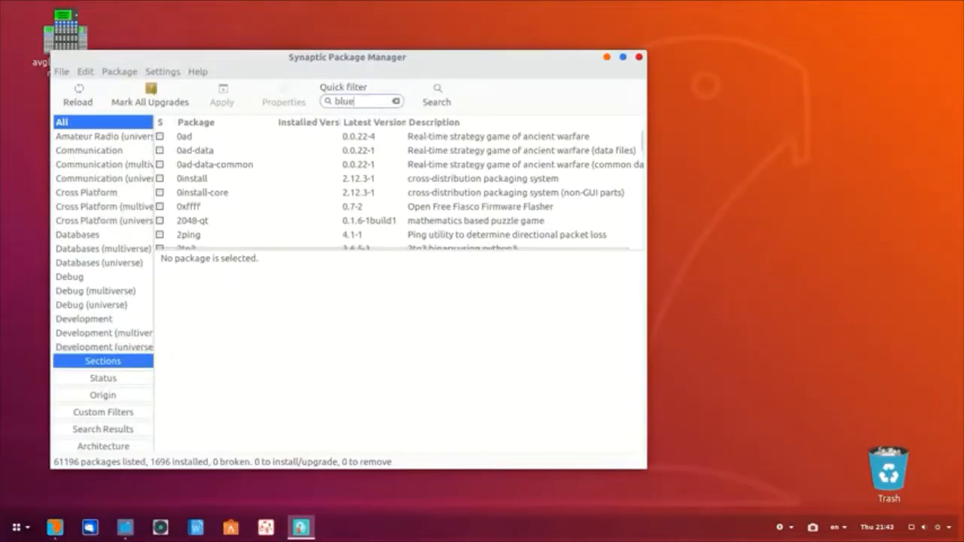
type("z")
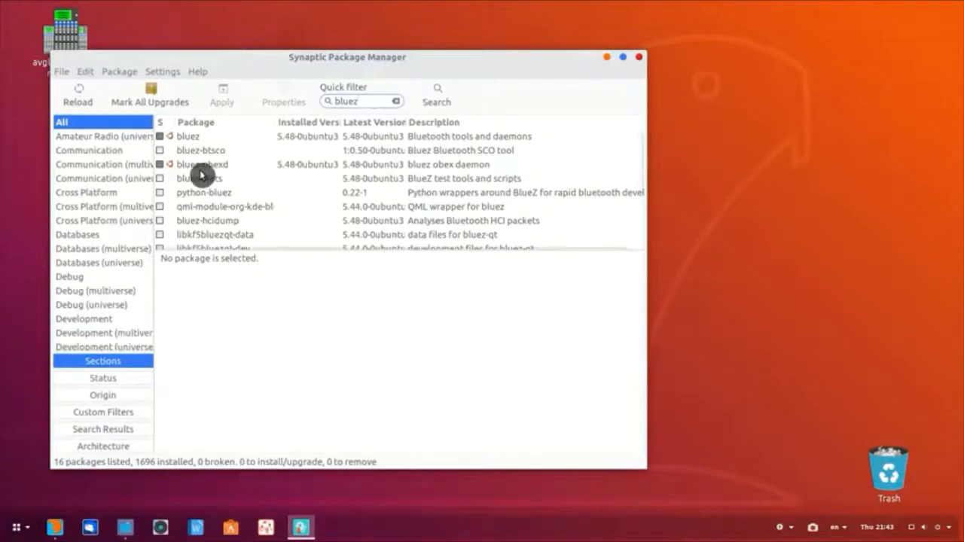
left_click(204, 165)
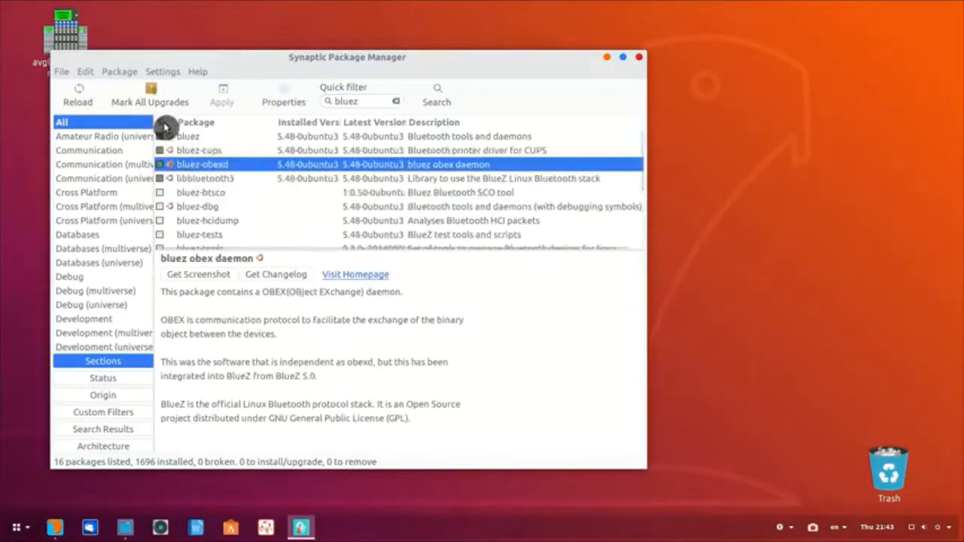
left_click(201, 139, "shift")
right_click(201, 141)
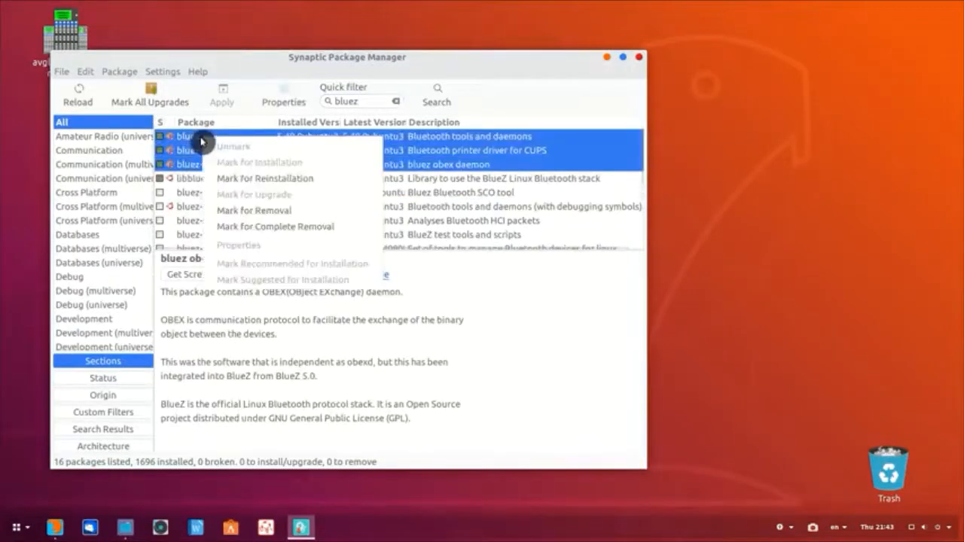
left_click(254, 222)
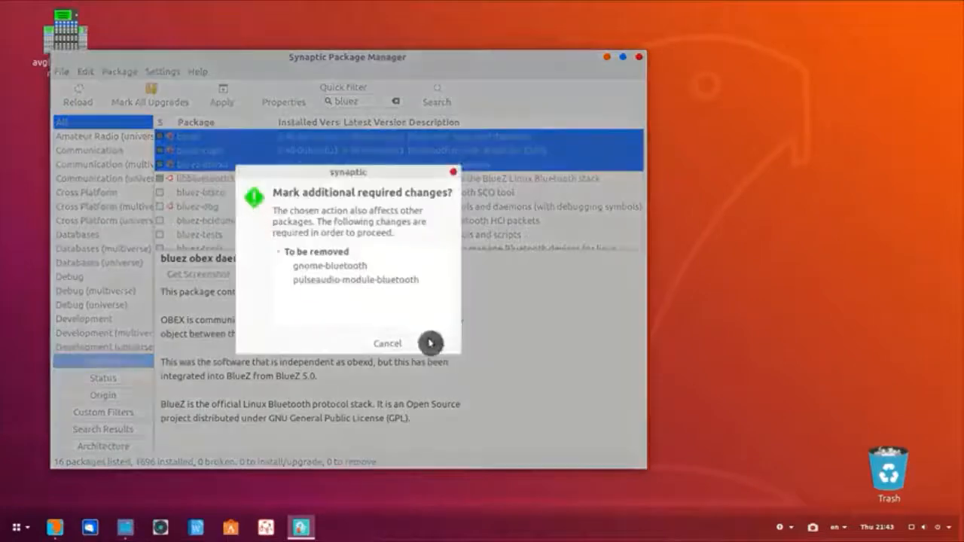
left_click(432, 341)
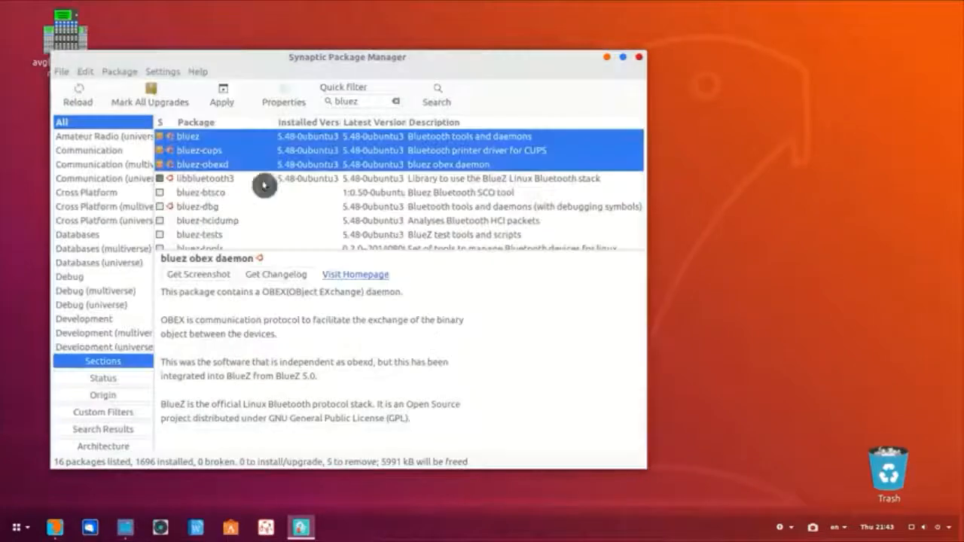
left_click(222, 95)
left_click(545, 368)
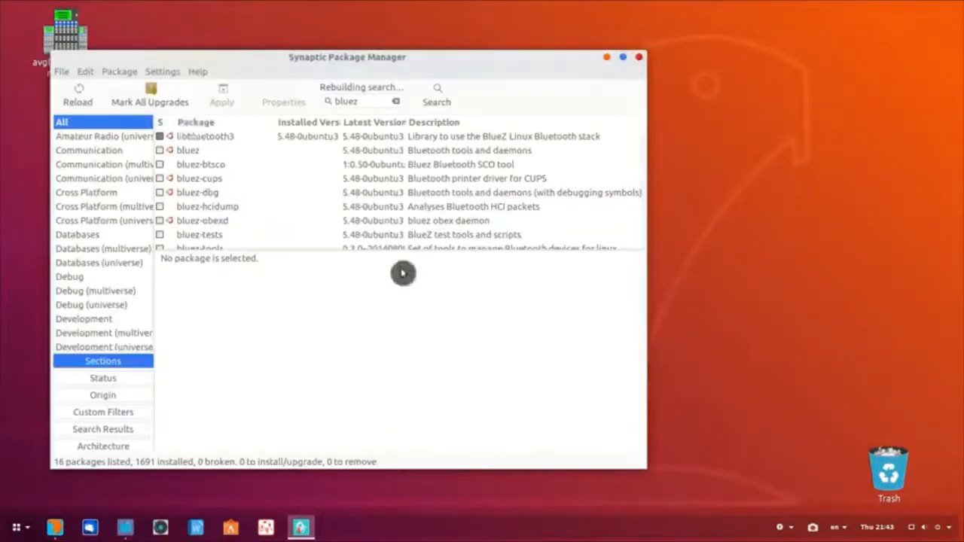
Step: Cancel removing libbluetooth3 since it would remove ubuntu-desktop, then close Synaptic
right_click(207, 140)
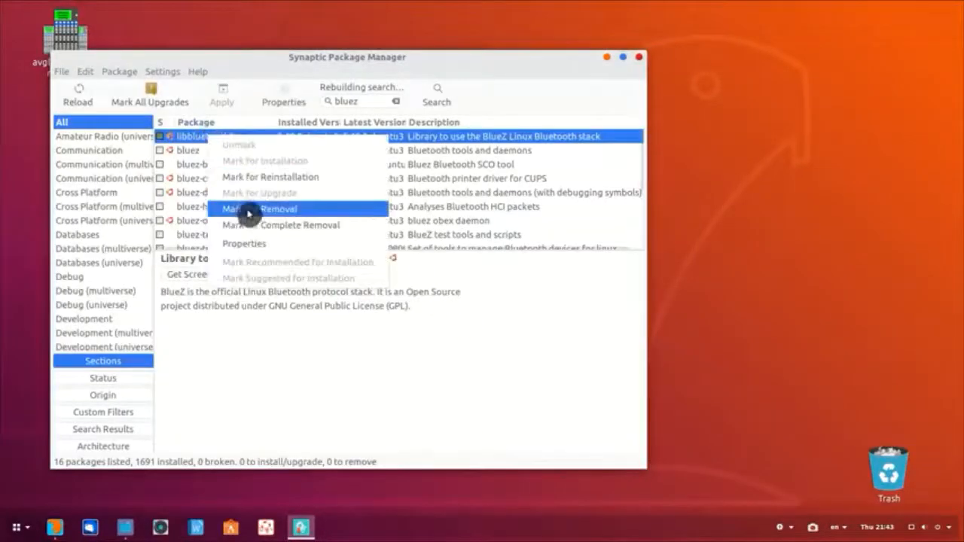
left_click(256, 208)
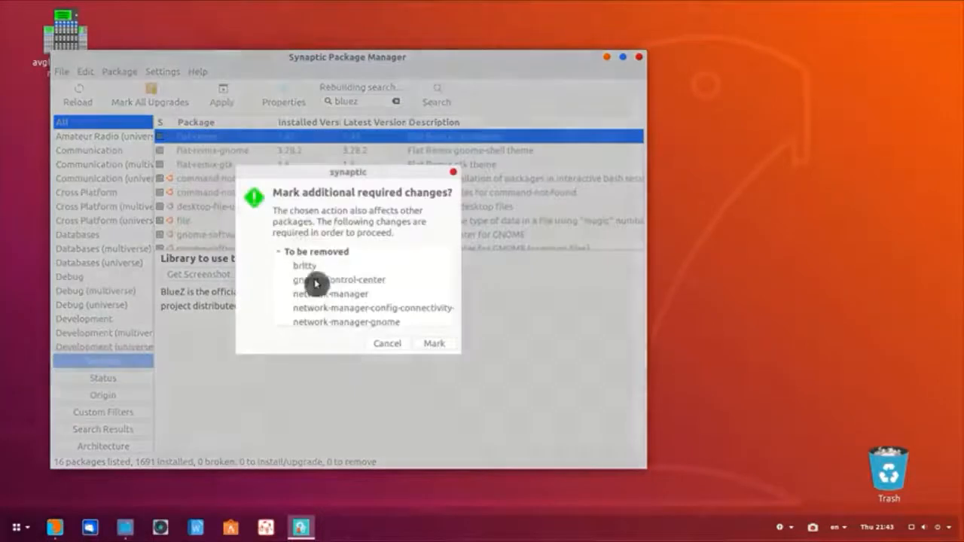
scroll(322, 282, "down", 3)
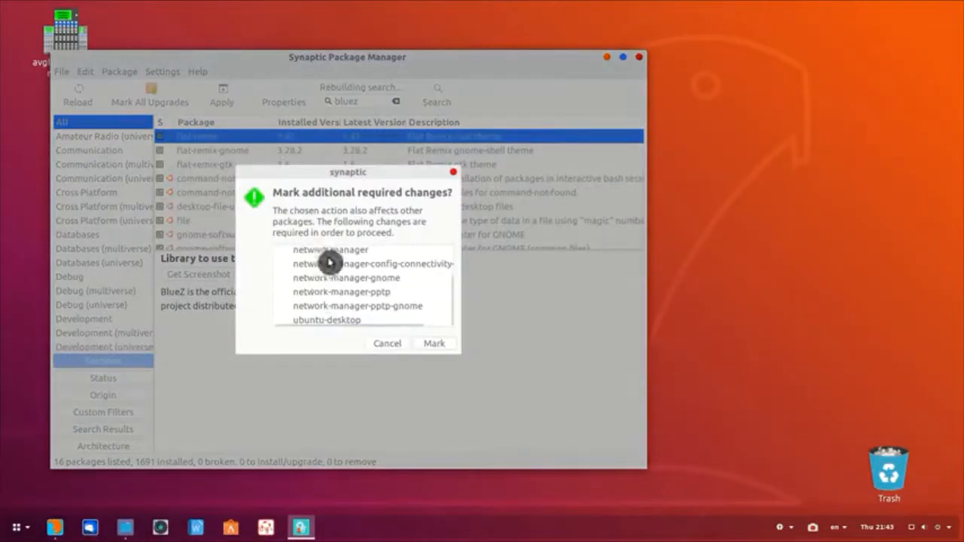
left_click(387, 345)
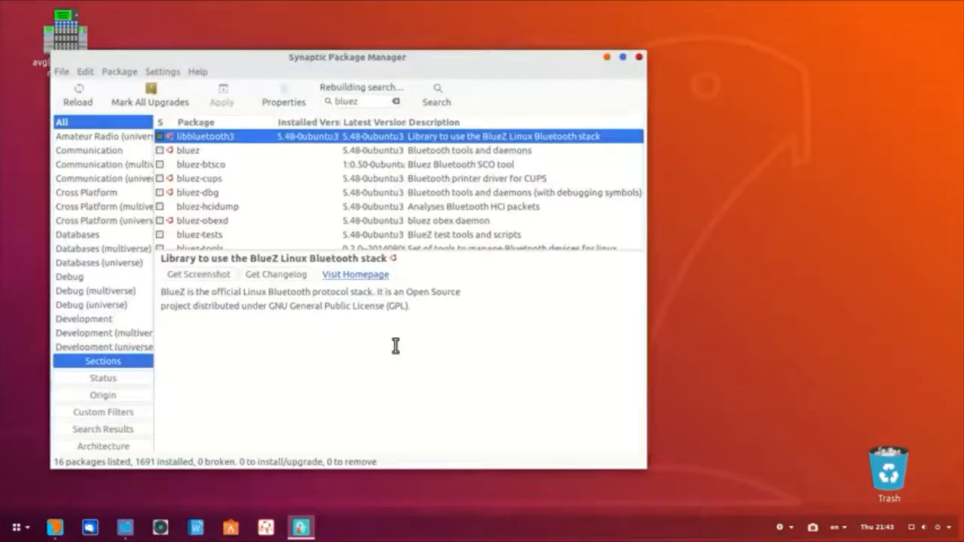
left_click(639, 57)
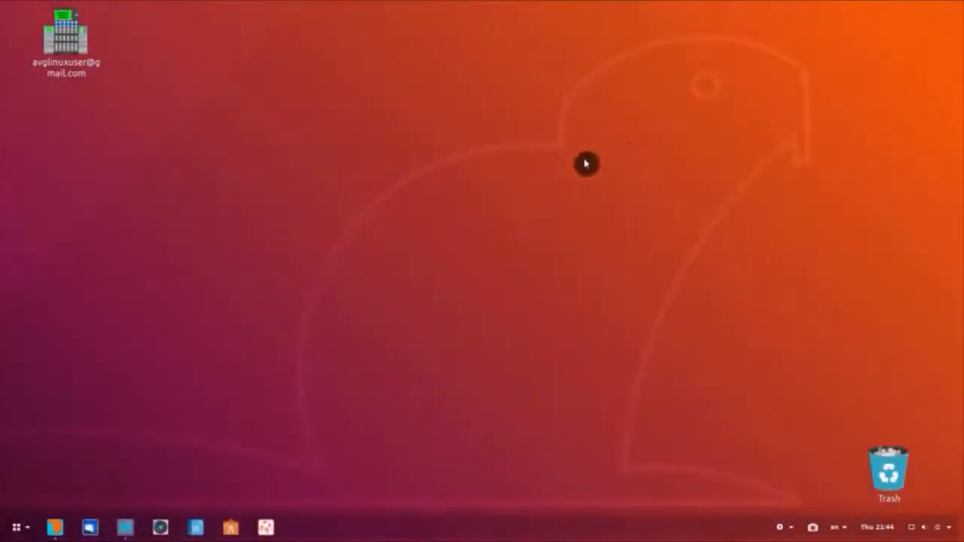
Step: Launch Startup Applications from the applications menu search 'star'
left_click(17, 528)
type("start")
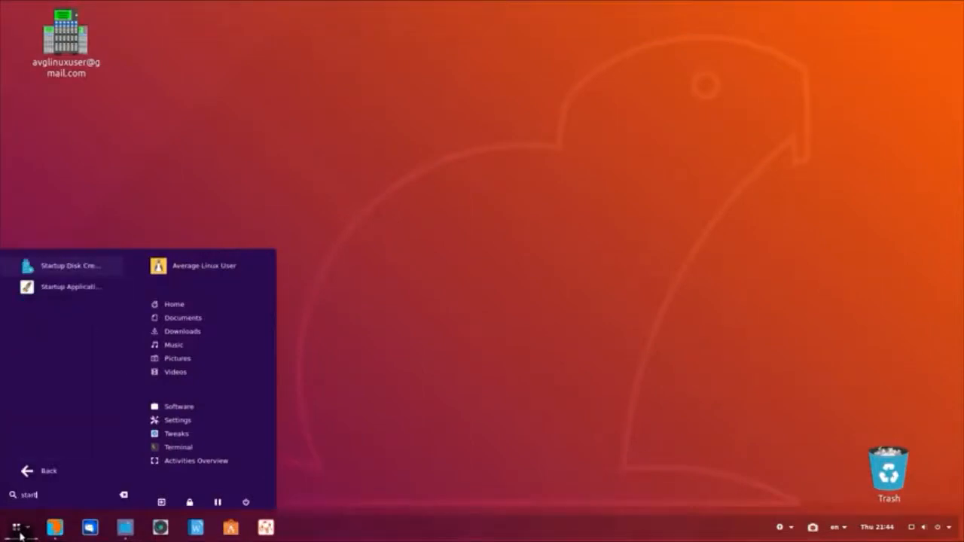
key("Down")
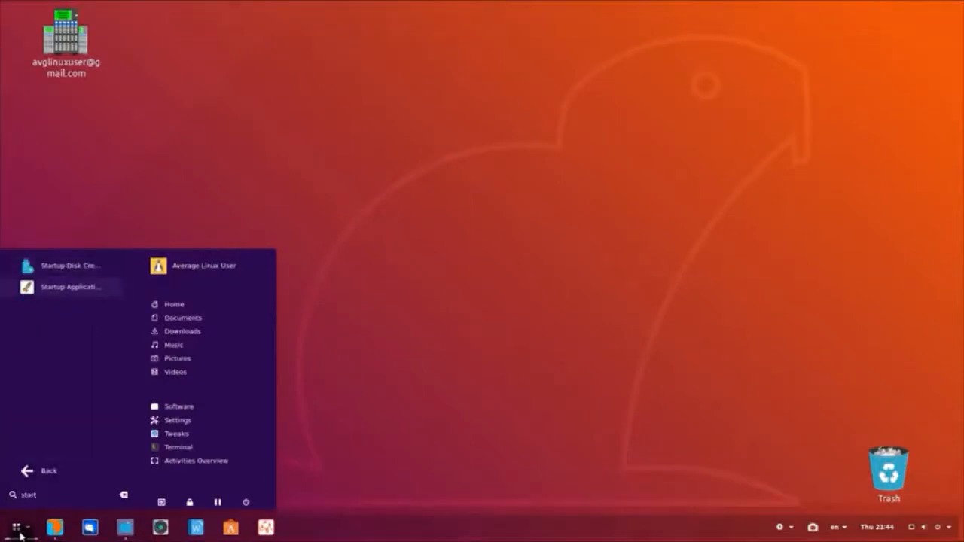
key("Return")
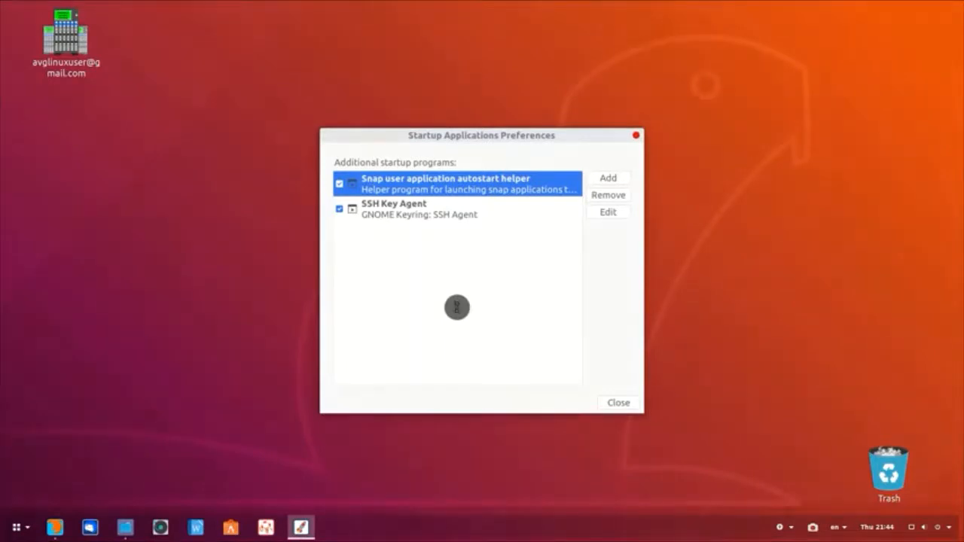
Step: Run the sudo sed command unhiding NoDisplay autostart entries in a terminal, then close it
key("ctrl+alt+t")
type("sudo sed -i 's/NoDisplay=true/NoDisplay=false/g' /etc/xdg/autostart/*.desktop")
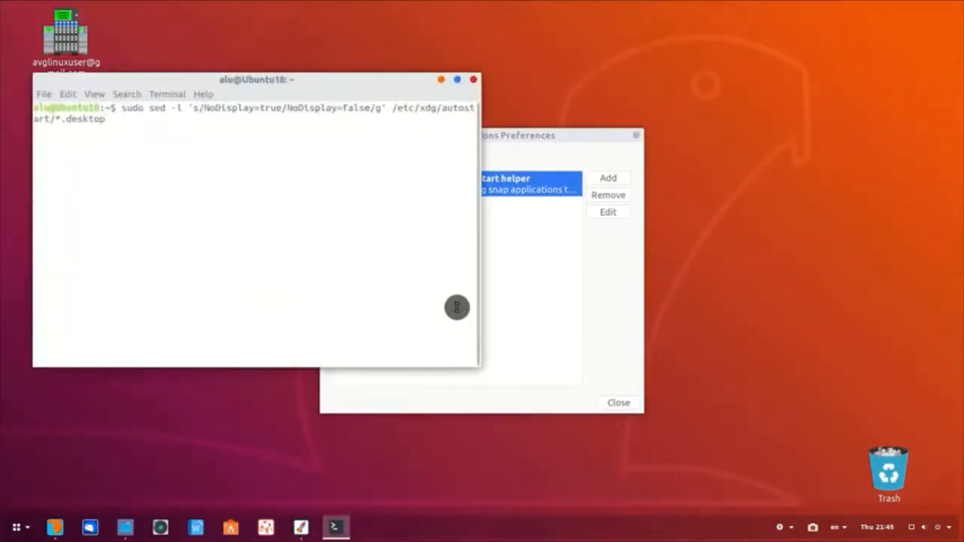
key("Return")
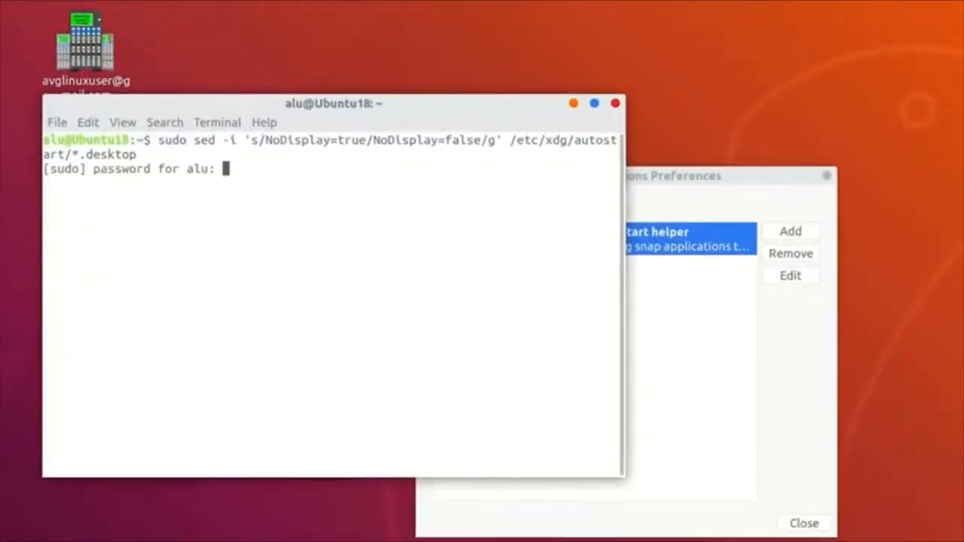
key("Return")
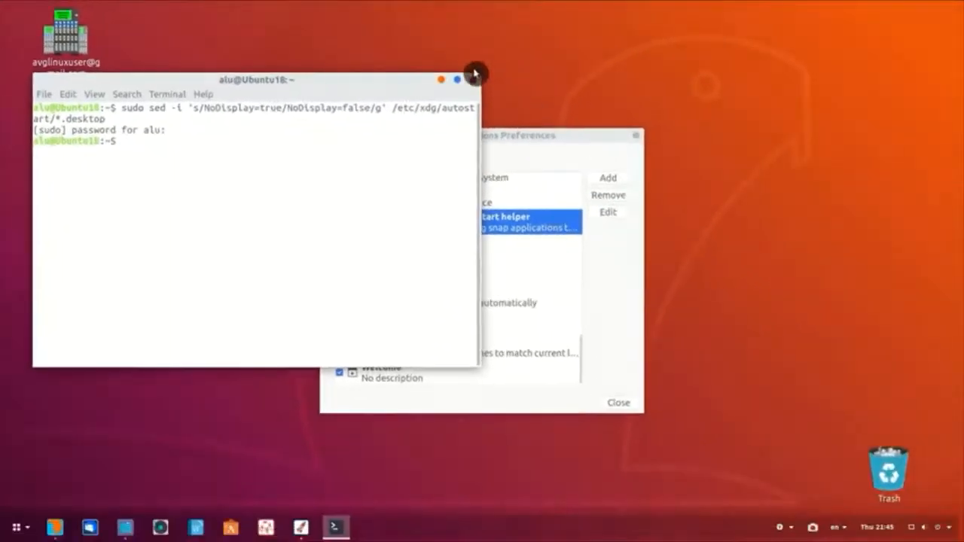
left_click(616, 103)
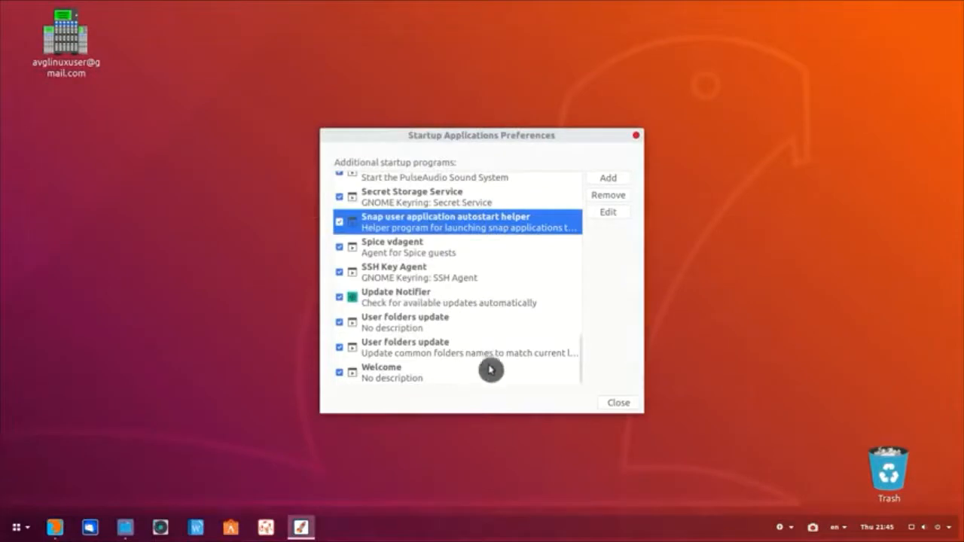
Step: Untick the Orca screen reader entry in the startup programs list
scroll(508, 234, "up", 4)
scroll(508, 234, "up", 10)
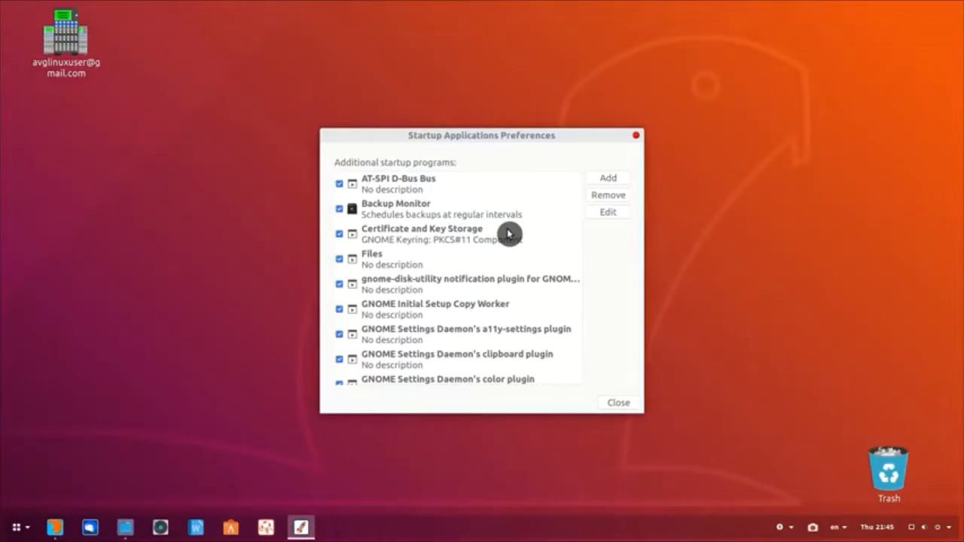
scroll(508, 234, "down", 10)
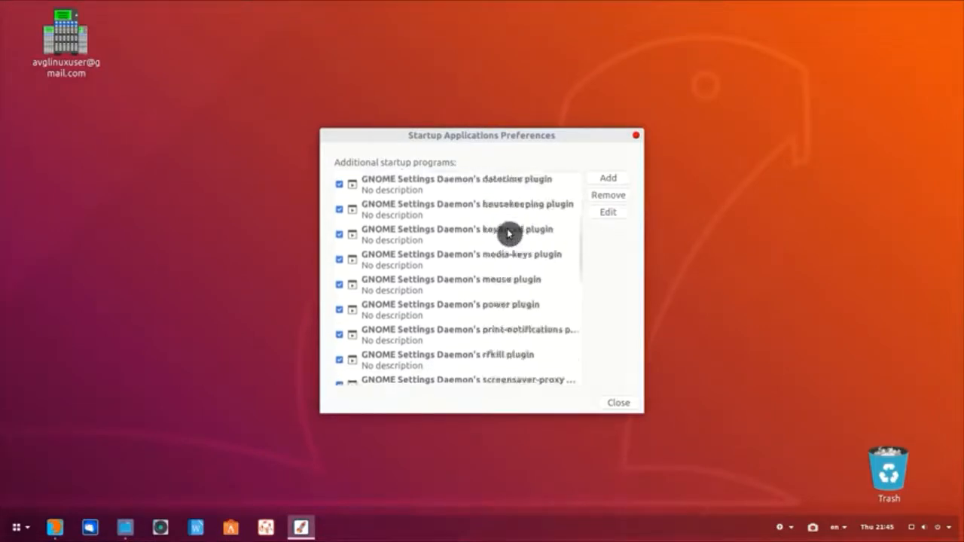
scroll(507, 234, "down", 4)
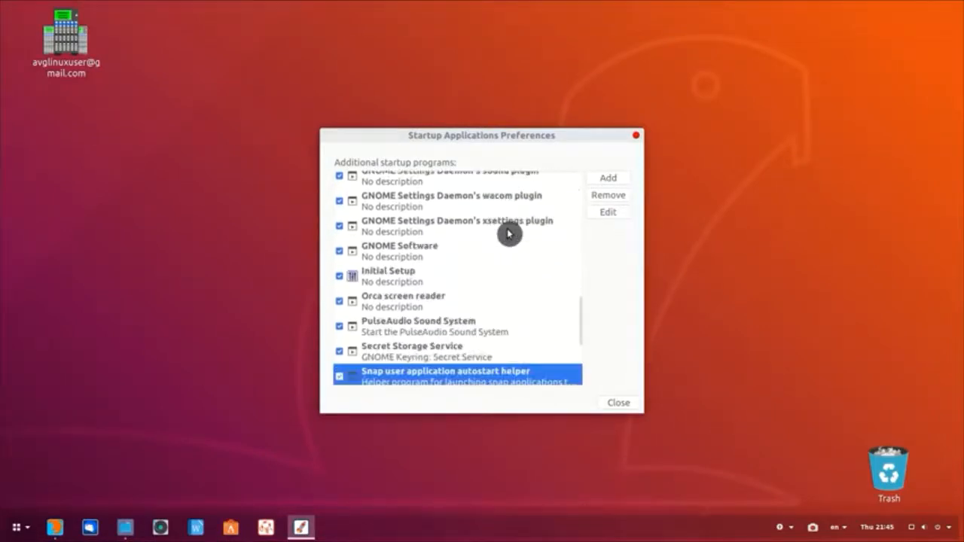
left_click(456, 302)
left_click(341, 302)
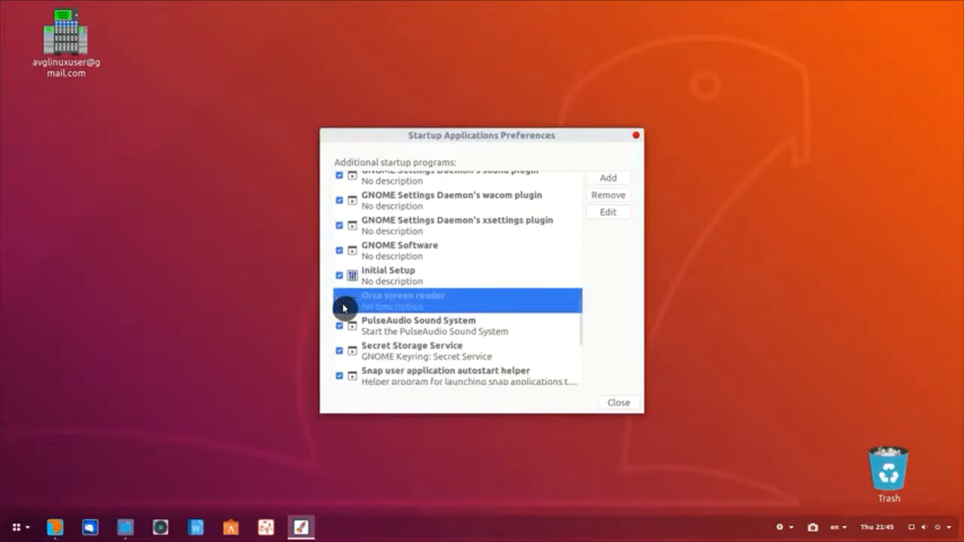
Step: Look through the remaining startup entries, including Welcome, leaving them enabled
scroll(343, 307, "down", 5)
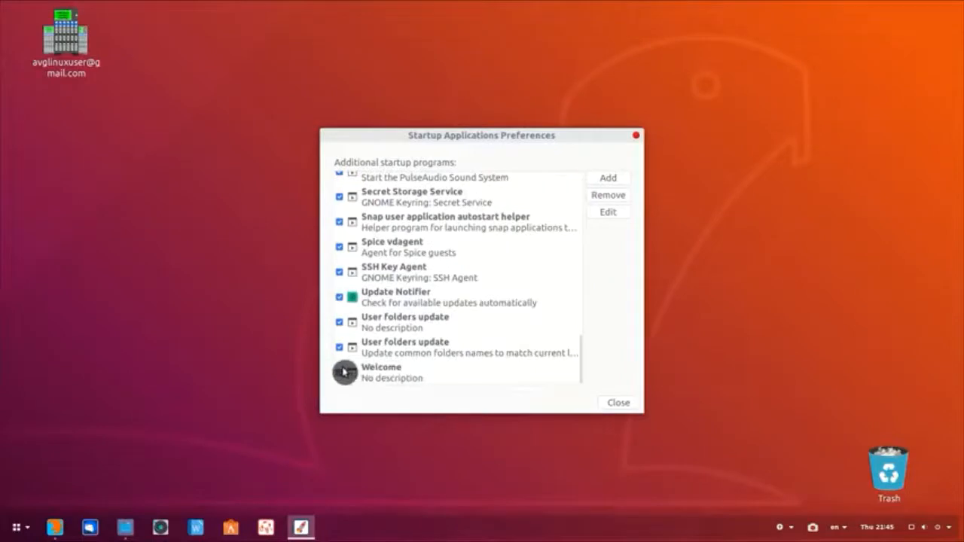
left_click(344, 371)
scroll(370, 355, "up", 3)
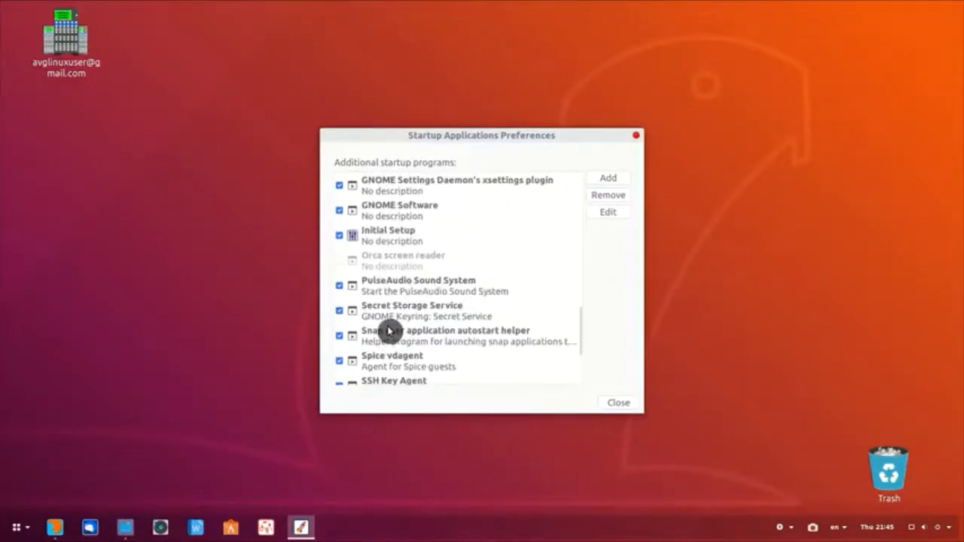
scroll(390, 331, "up", 10)
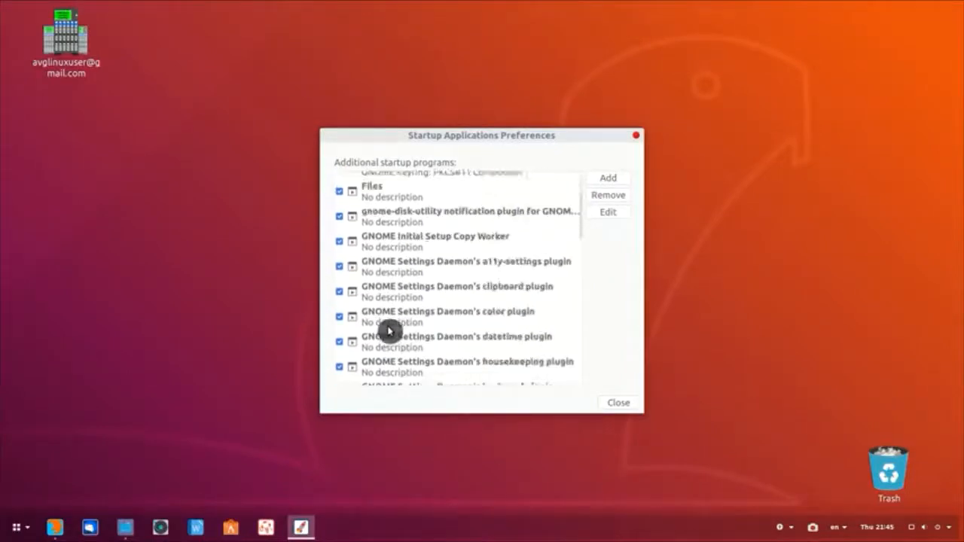
scroll(390, 331, "up", 2)
scroll(389, 331, "down", 4)
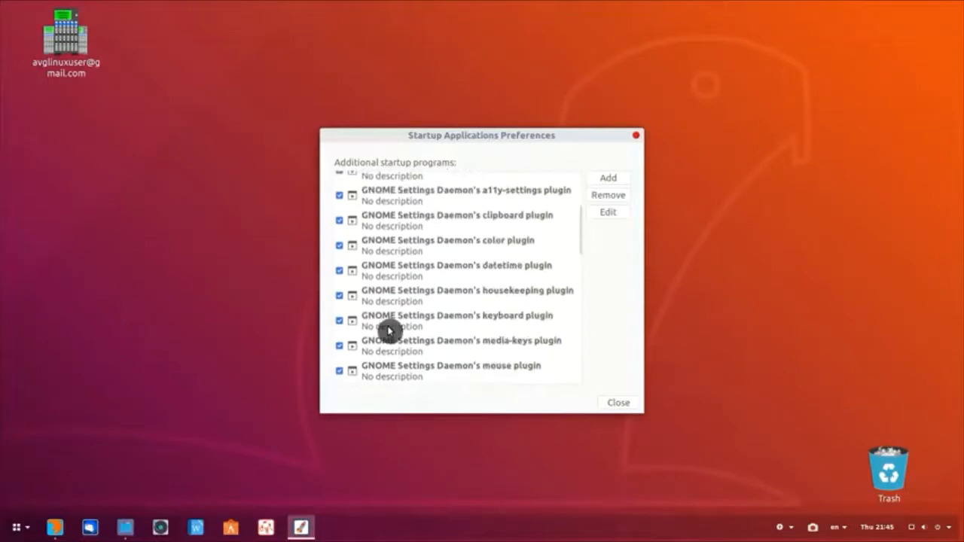
scroll(390, 332, "down", 8)
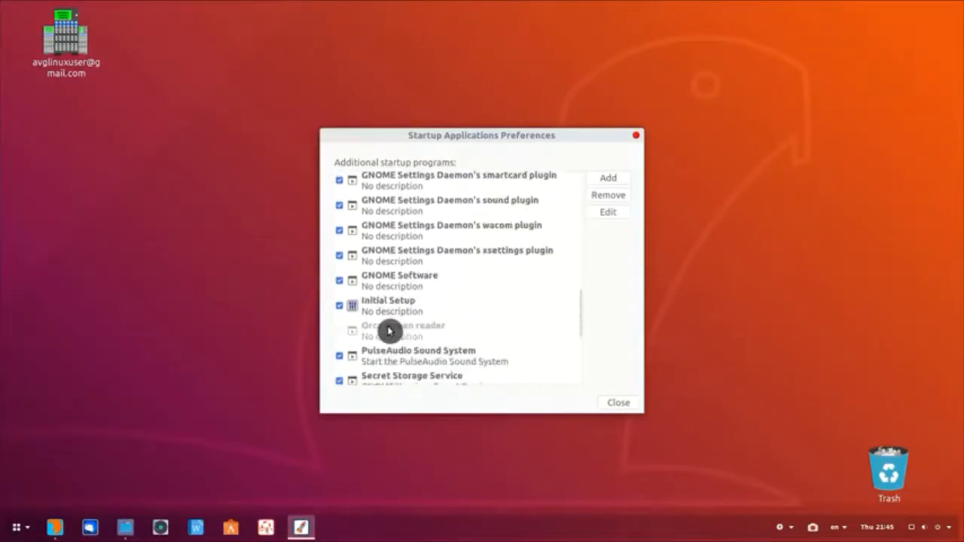
scroll(389, 332, "down", 2)
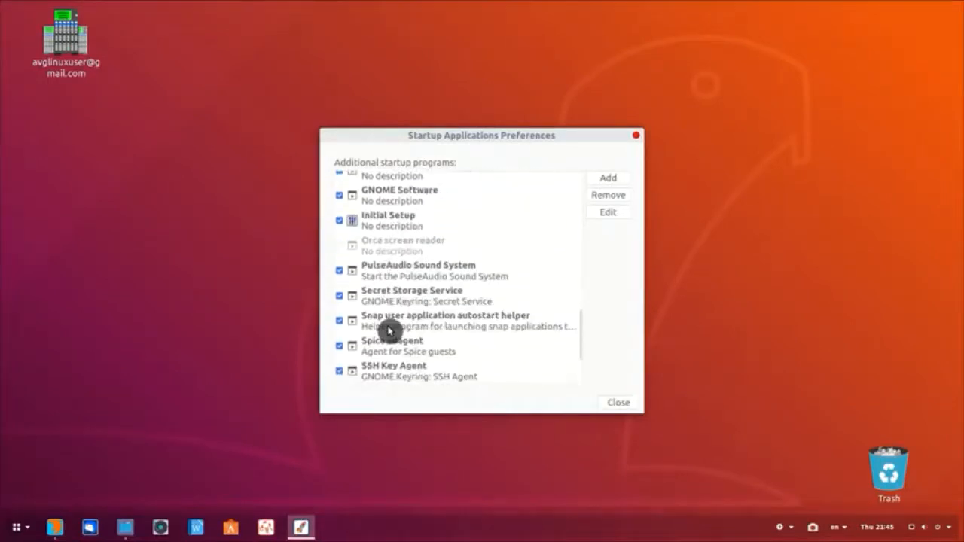
scroll(390, 332, "down", 1)
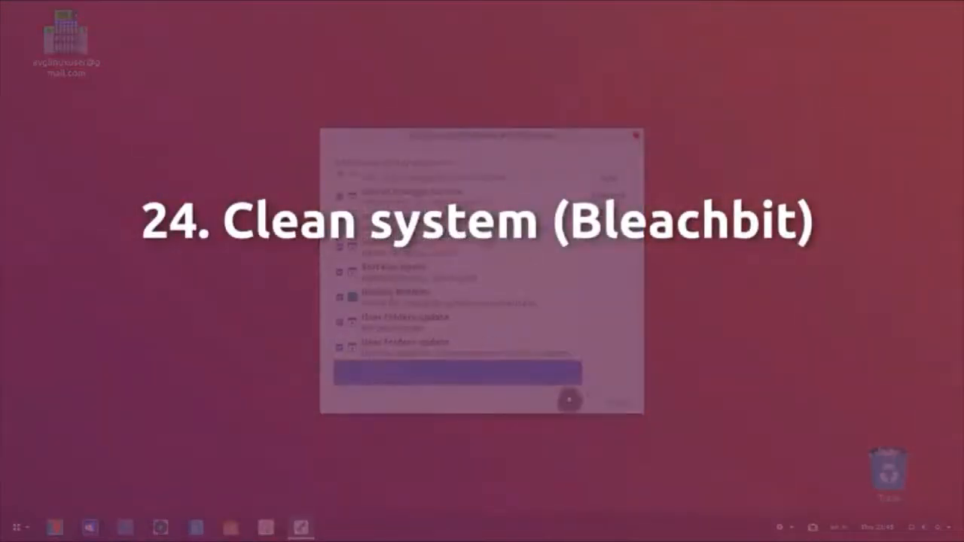
Step: Close Startup Applications and mark bleachbit for installation in Synaptic
left_click(616, 404)
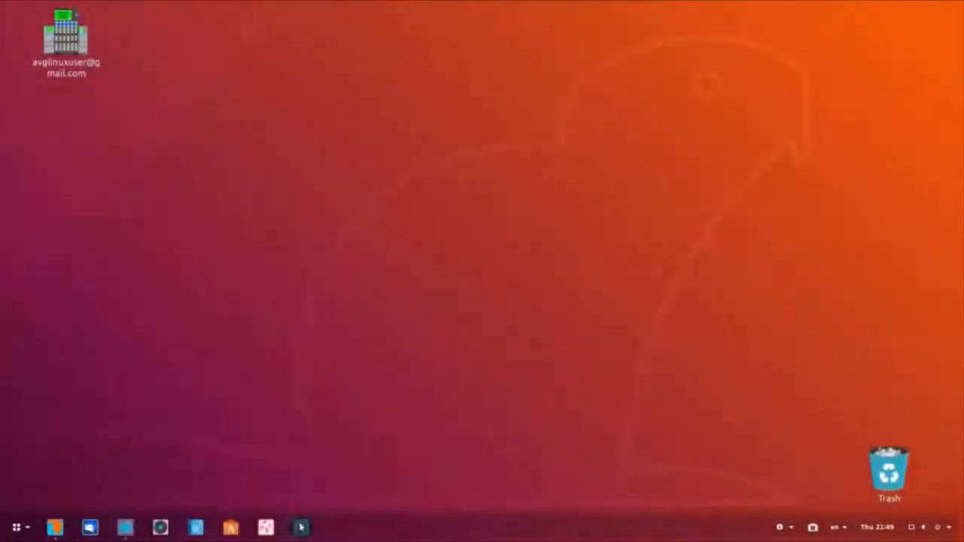
left_click(302, 528)
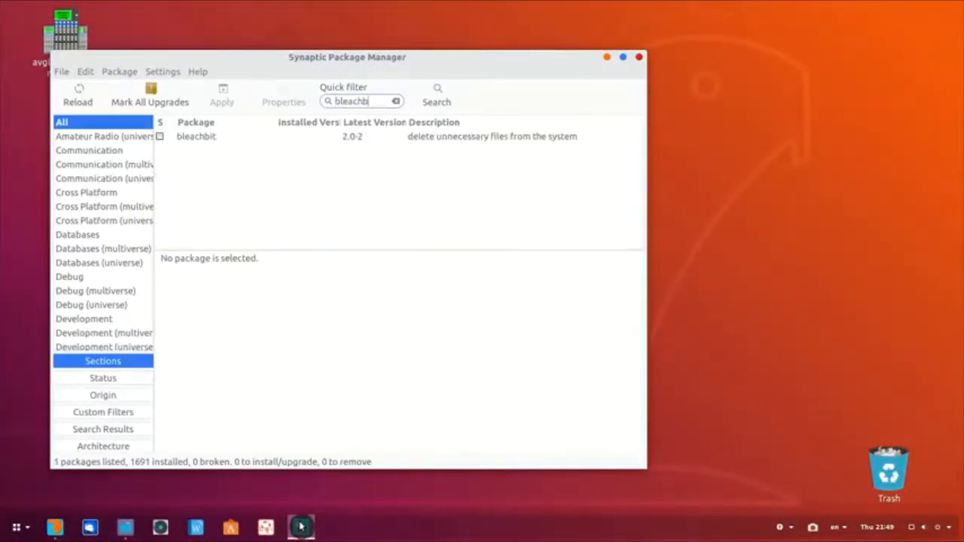
right_click(218, 135)
left_click(250, 159)
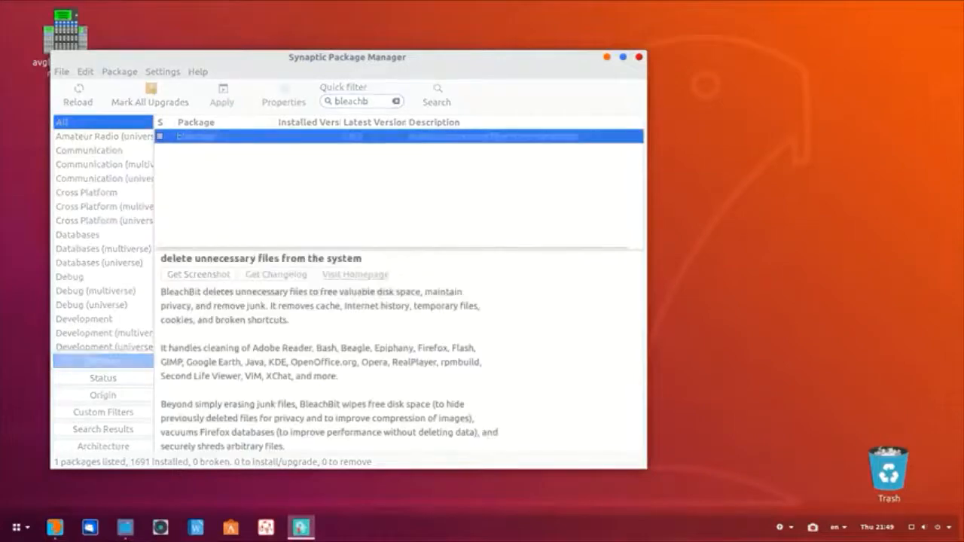
Step: Apply the bleachbit installation with its extra required changes, then close Synaptic
left_click(428, 340)
left_click(226, 99)
left_click(547, 370)
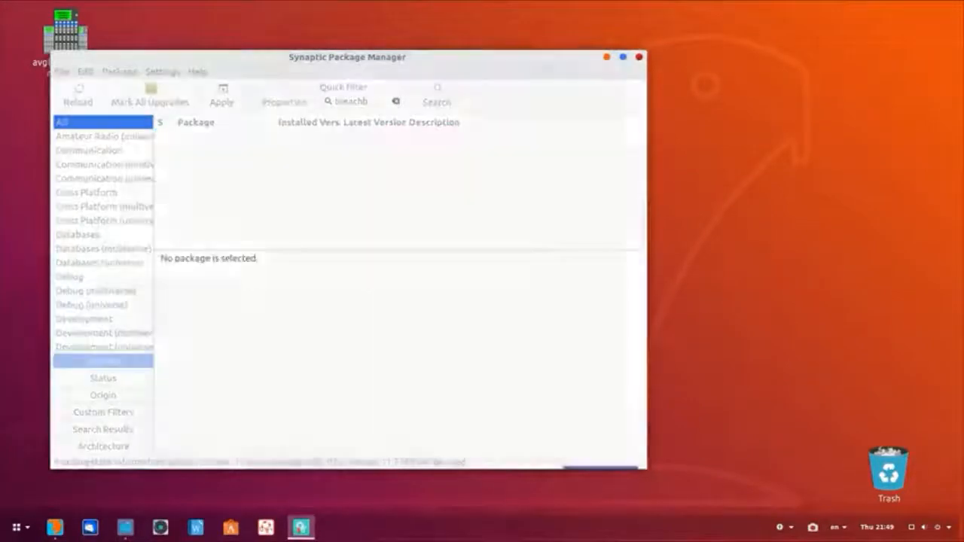
left_click(639, 57)
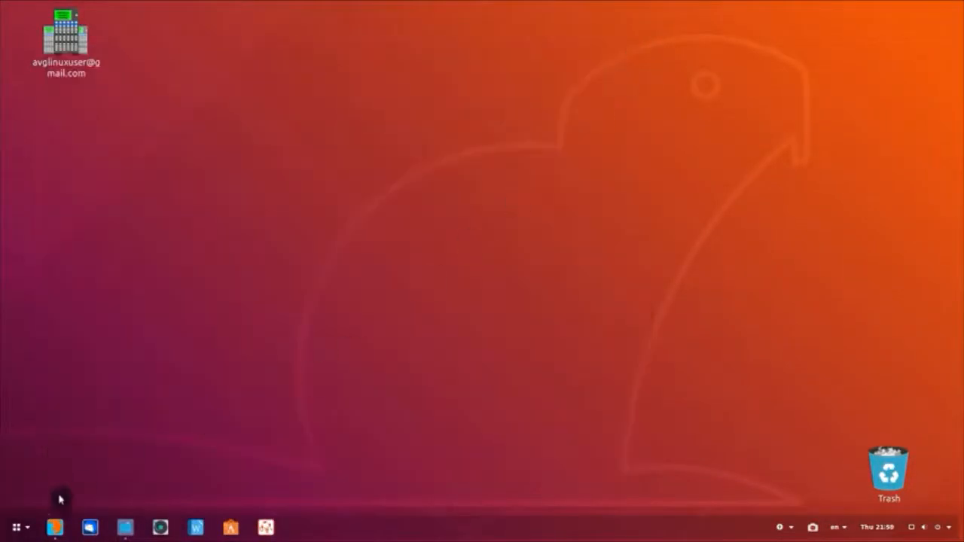
Step: Launch BleachBit by searching 'ble' in the application menu
left_click(17, 527)
type("ble")
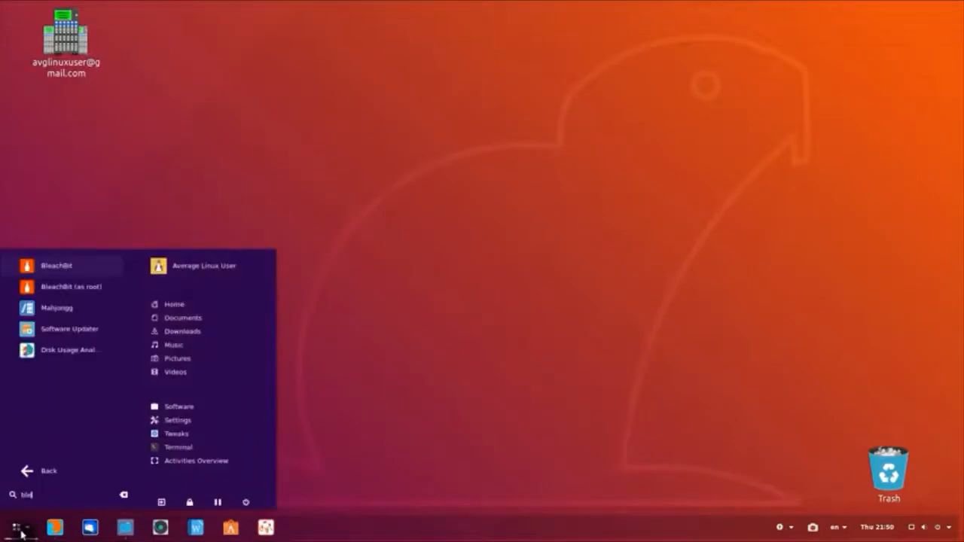
key("Return")
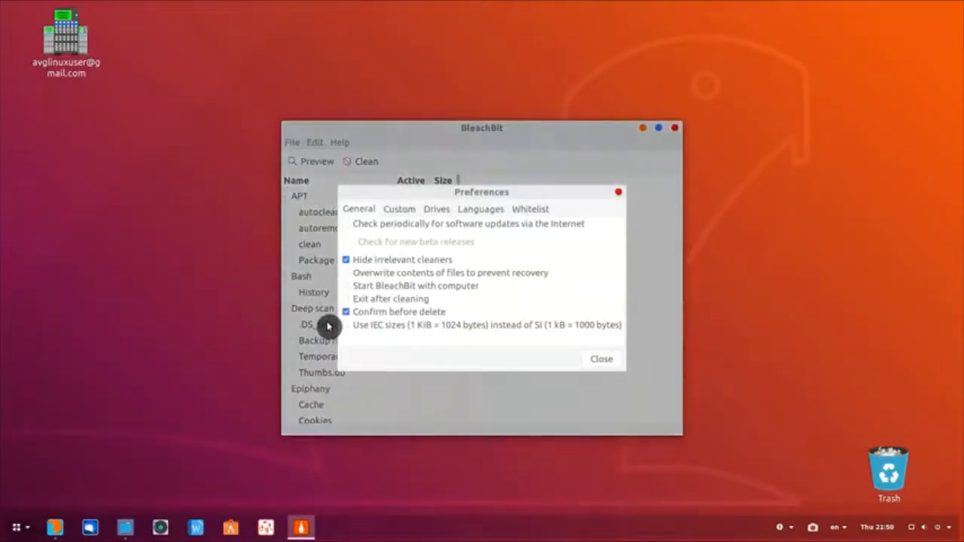
Step: Look at the Whitelist tab's Add folder chooser, close Preferences and maximize BleachBit
left_click(530, 209)
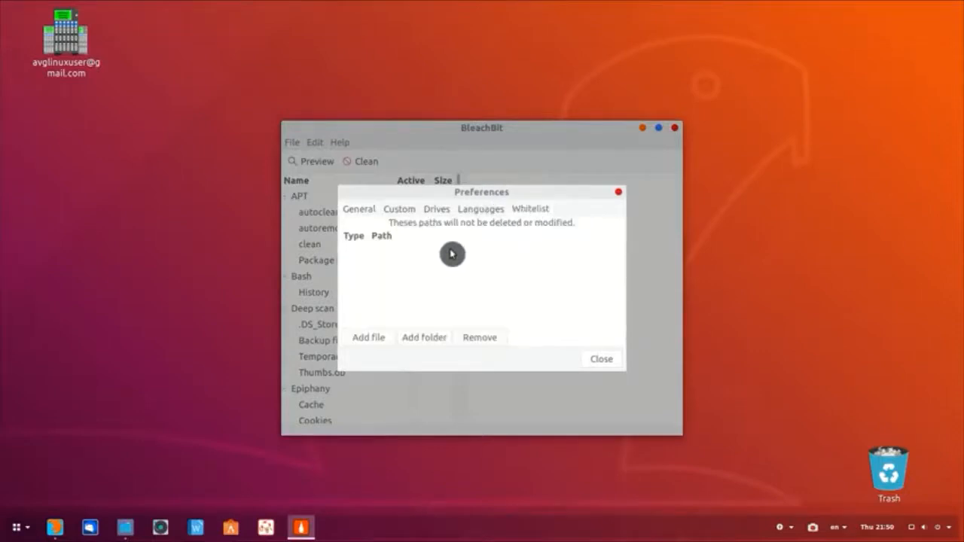
left_click(424, 337)
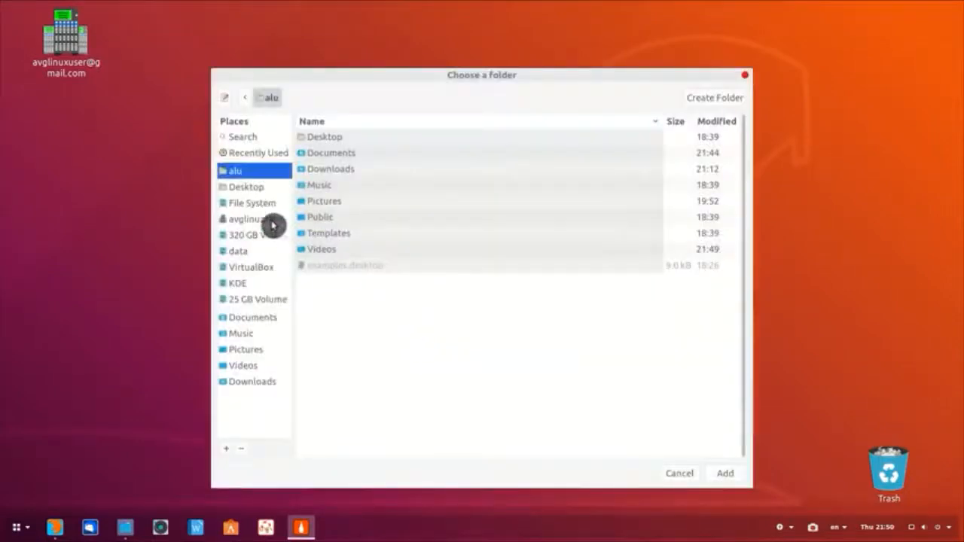
left_click(254, 320)
left_click(717, 470)
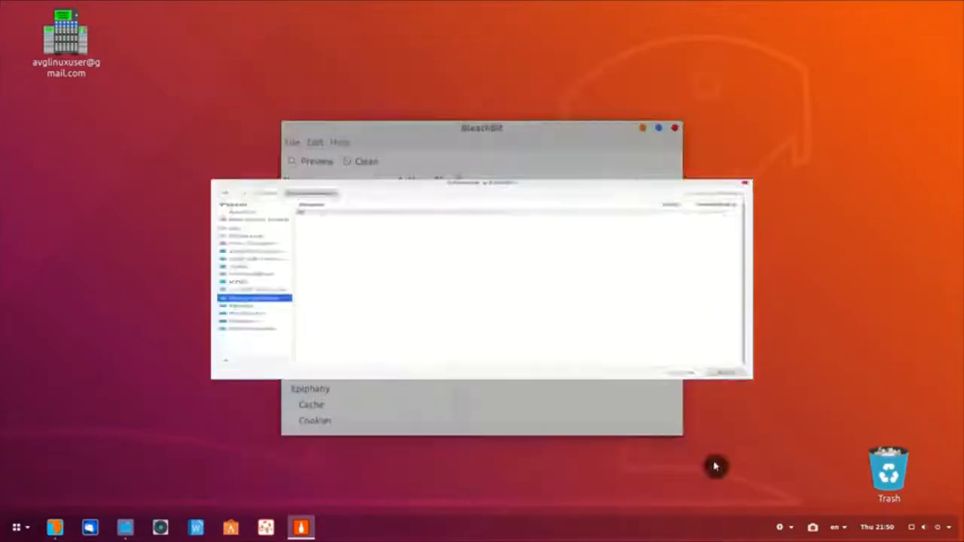
left_click(602, 362)
double_click(497, 128)
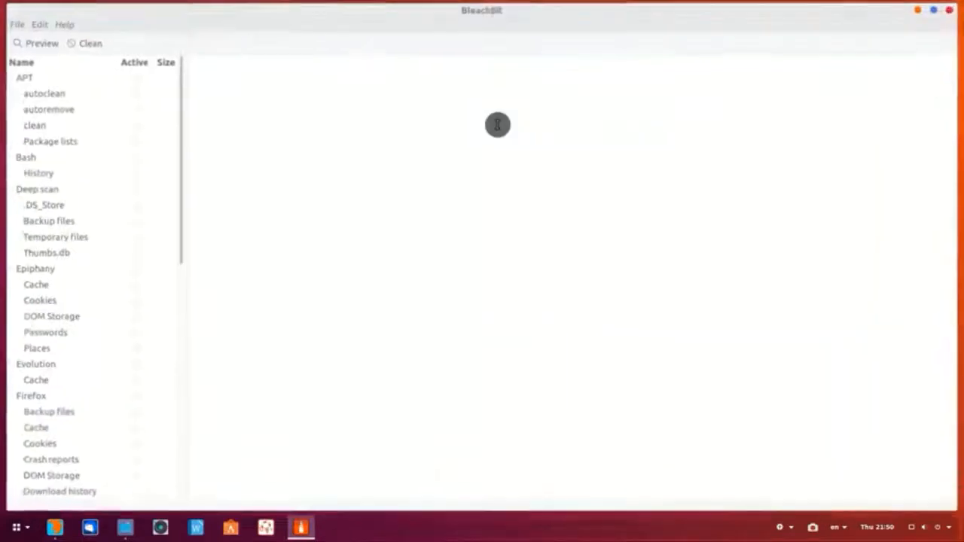
Step: Tick APT, Epiphany Cache and Evolution Cache for cleaning
left_click(133, 79)
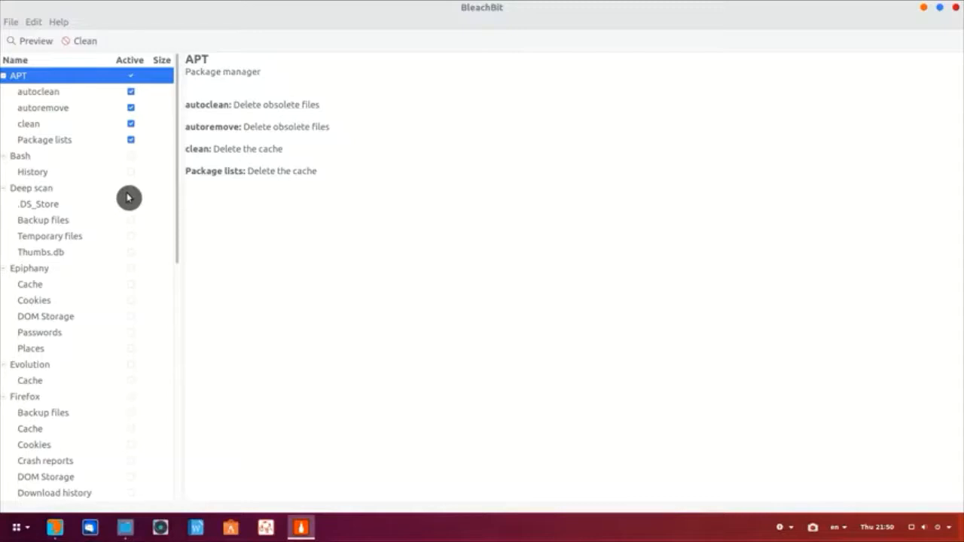
left_click(130, 284)
left_click(131, 380)
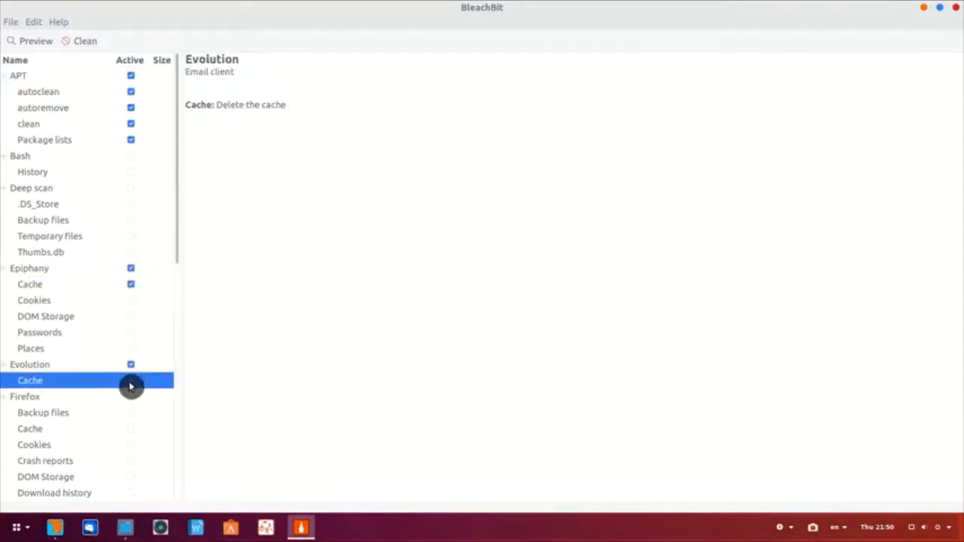
scroll(130, 388, "down", 2)
scroll(130, 388, "down", 5)
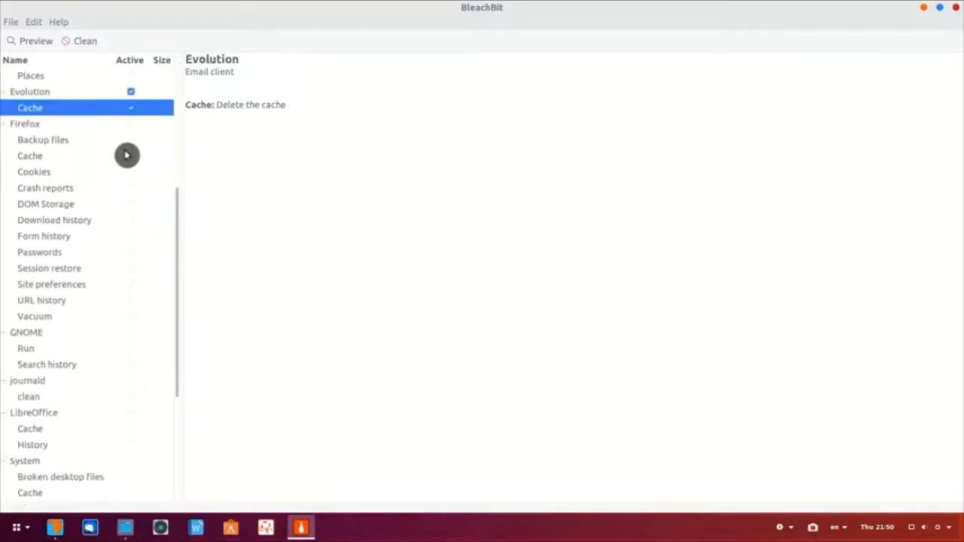
Step: Tick Firefox Cache and Cookies, System Cache, Temporary files and Trash, then Clean
left_click(131, 158)
left_click(134, 174)
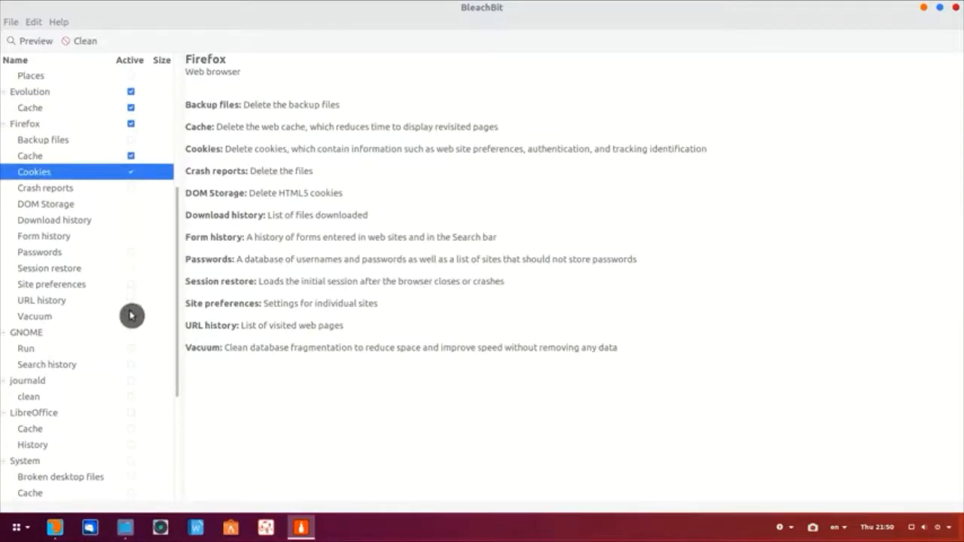
scroll(131, 315, "down", 5)
left_click(130, 291)
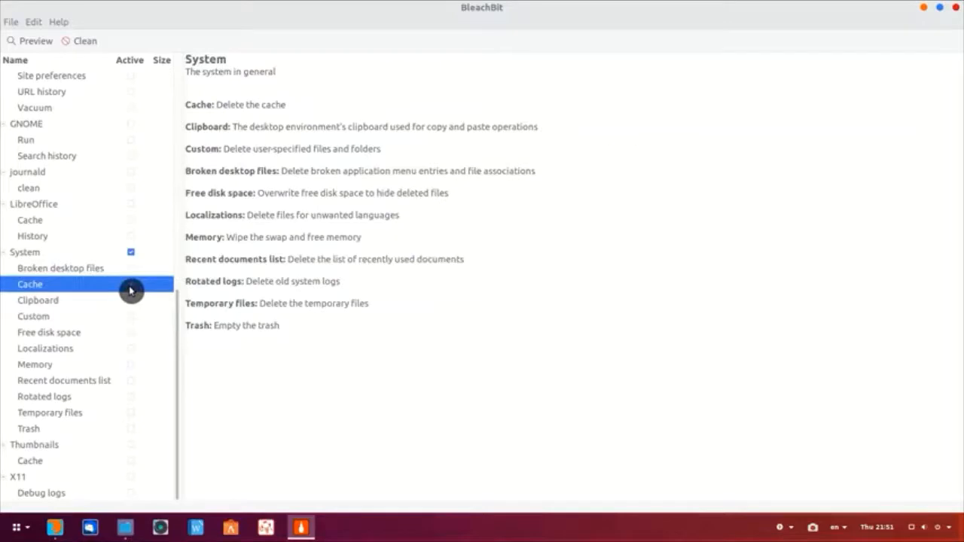
left_click(133, 415)
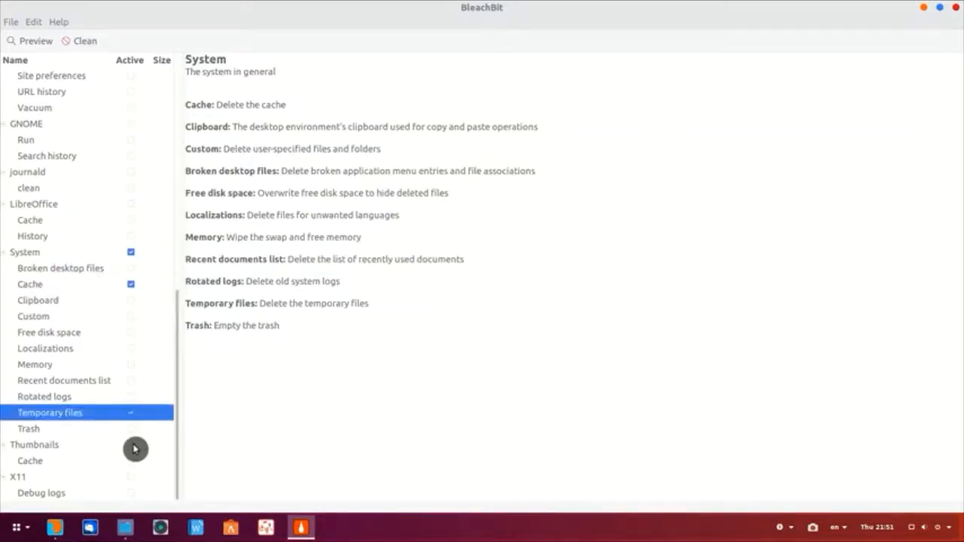
left_click(135, 431)
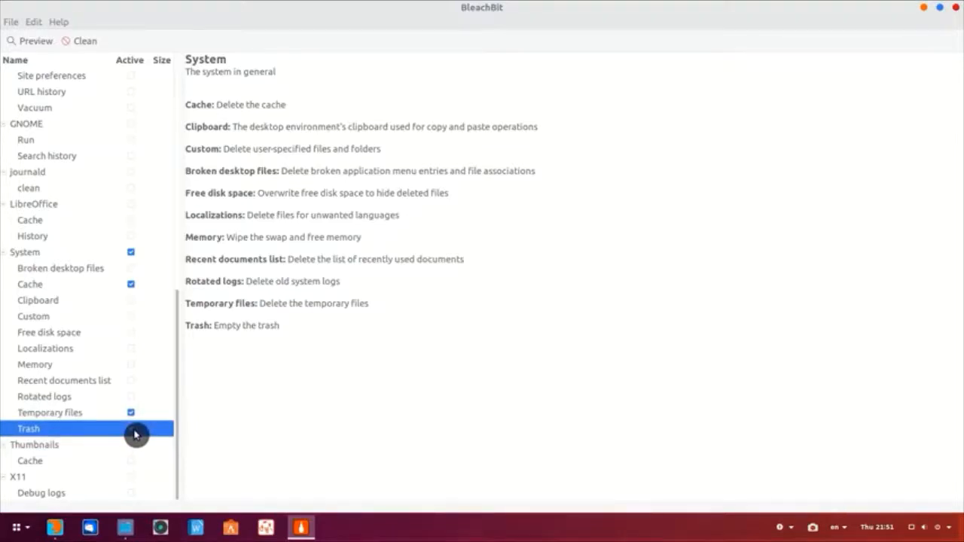
left_click(133, 432)
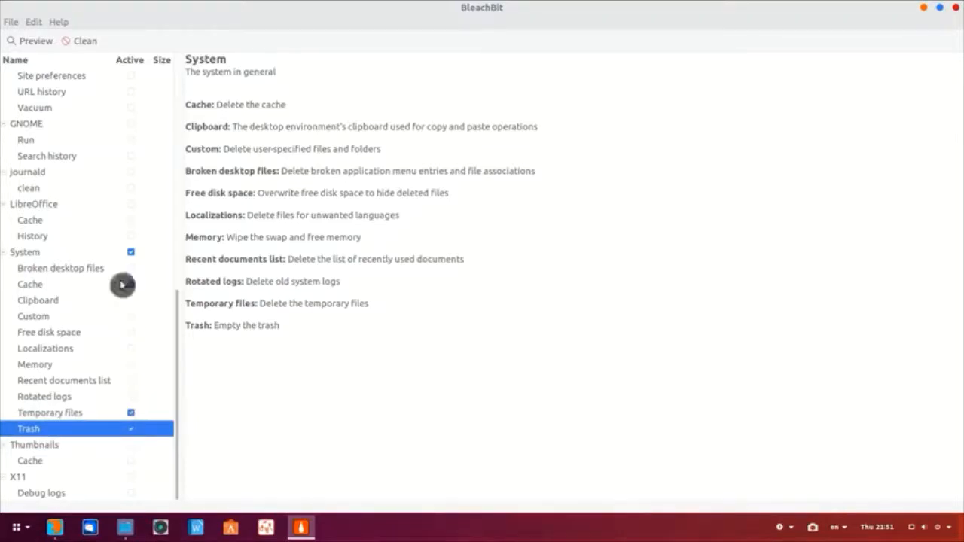
left_click(76, 42)
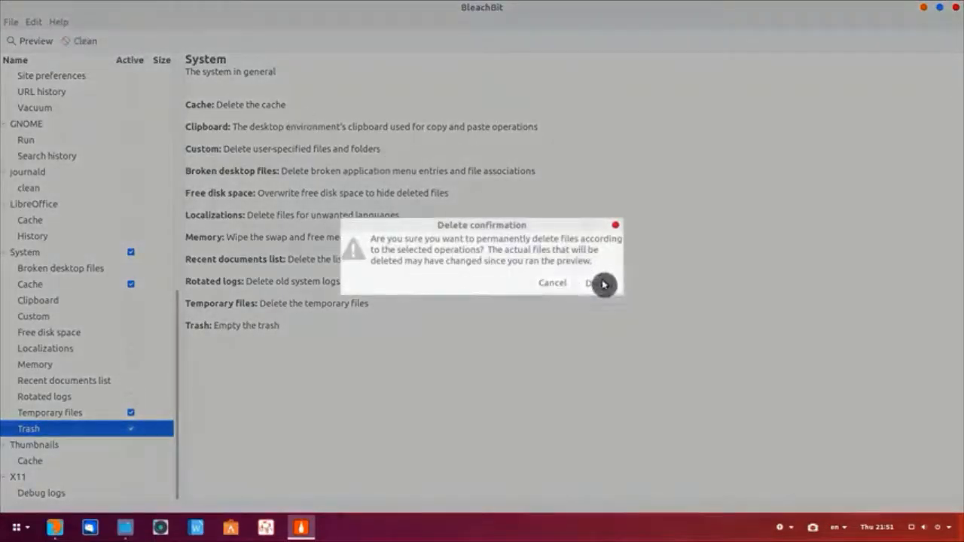
Step: Confirm Delete, review the 157.7MB recovered and the error log, then close BleachBit
left_click(604, 287)
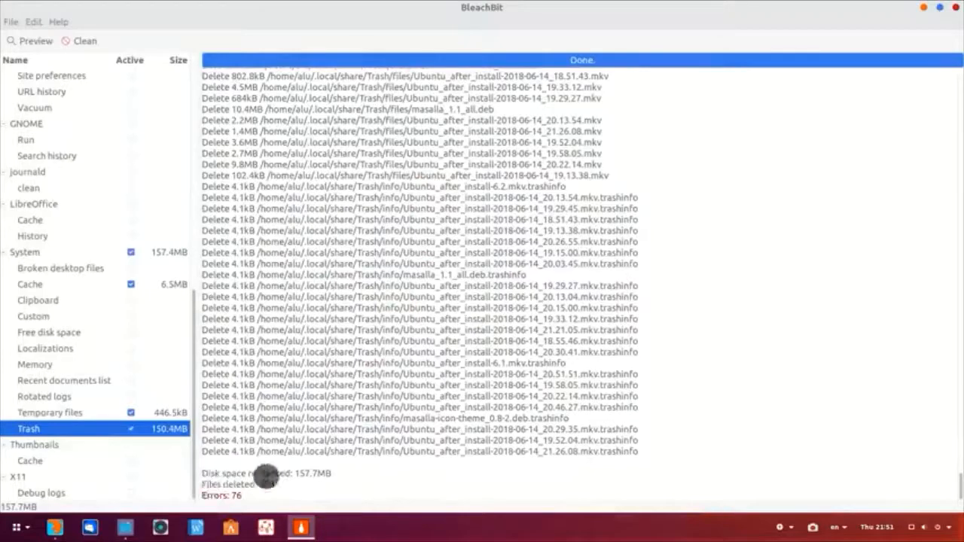
left_click_drag(296, 475, 354, 491)
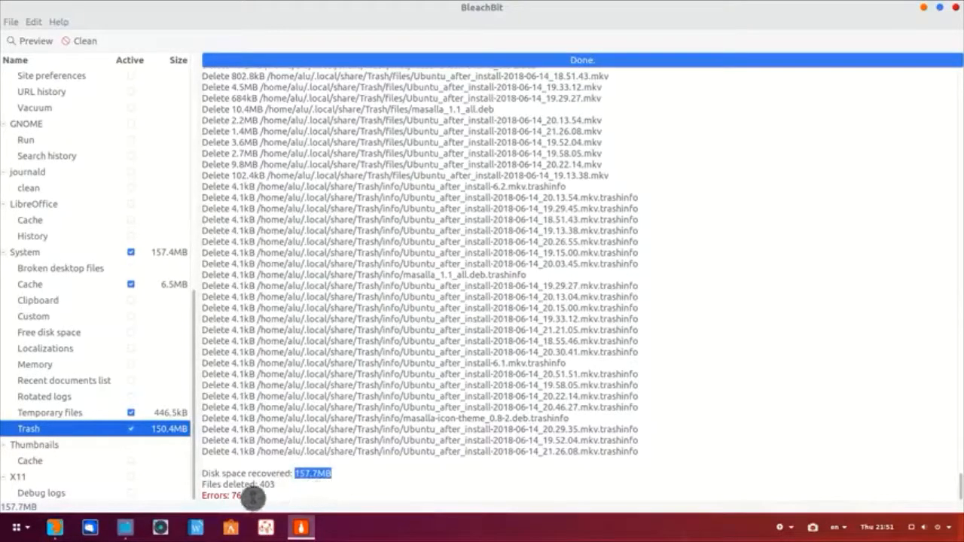
left_click(235, 496)
scroll(351, 369, "up", 20)
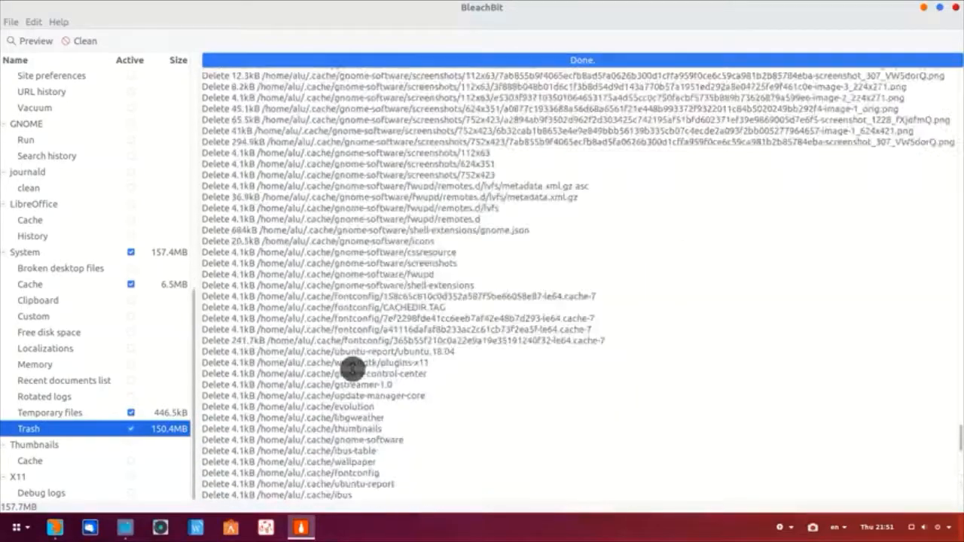
scroll(351, 368, "up", 15)
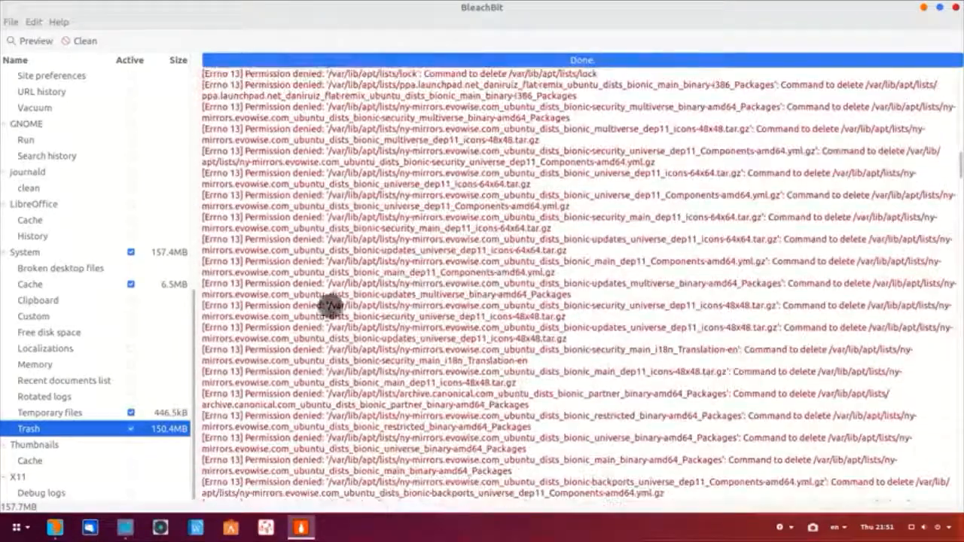
left_click_drag(358, 198, 381, 199)
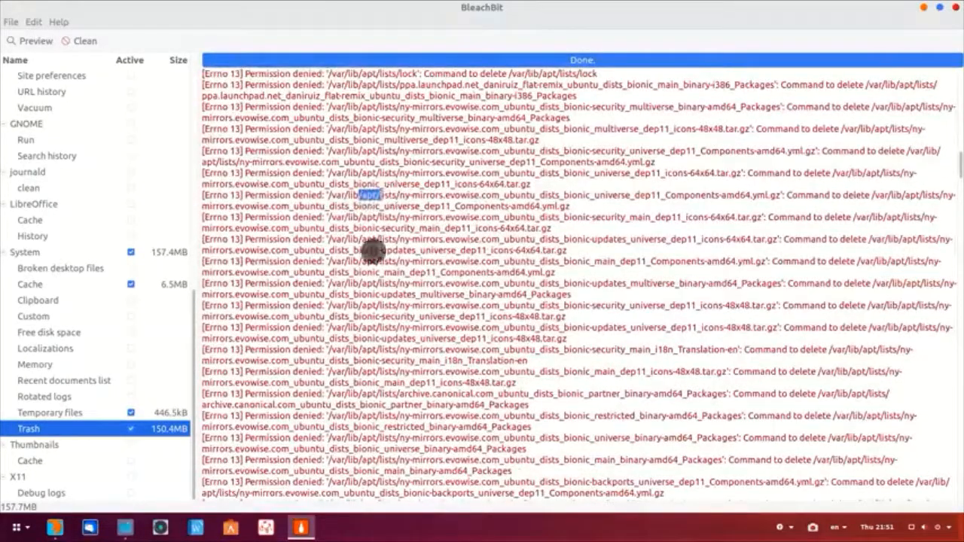
left_click(955, 13)
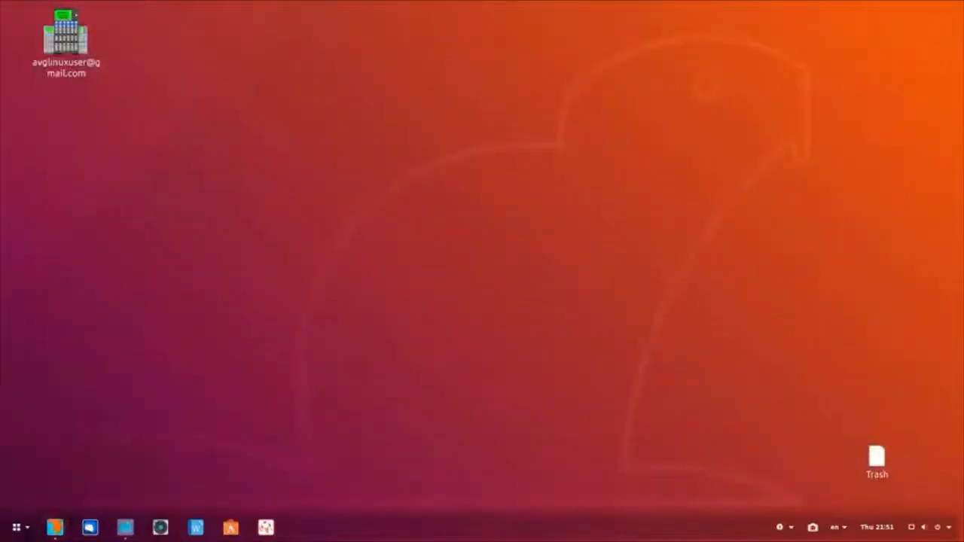
Step: Launch BleachBit as root, authenticate, and close its Preferences window
left_click(10, 528)
type("ble")
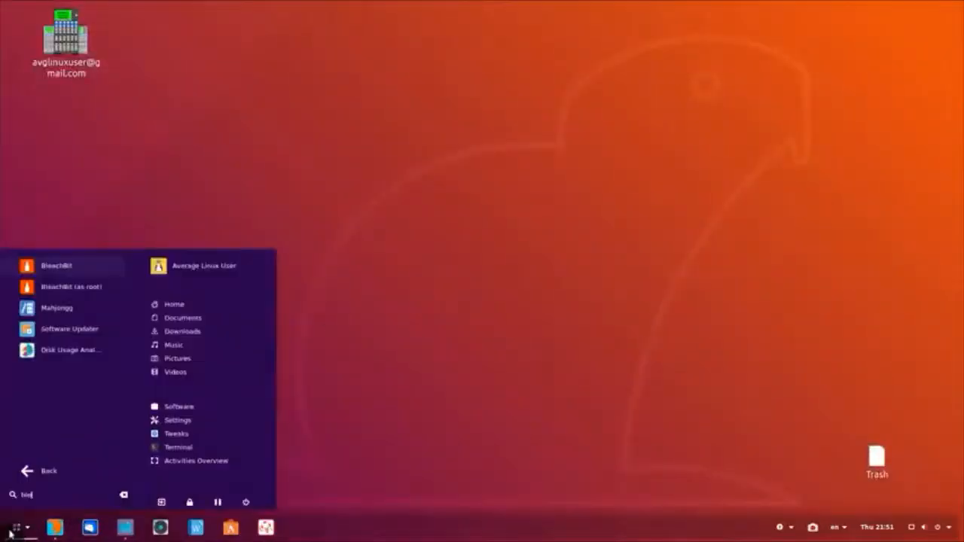
left_click(94, 288)
key("Return")
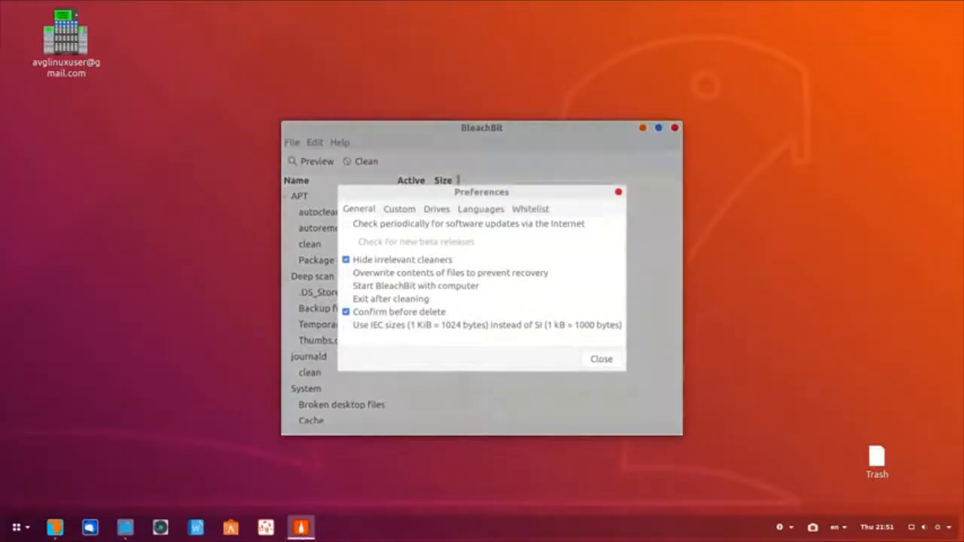
left_click(602, 359)
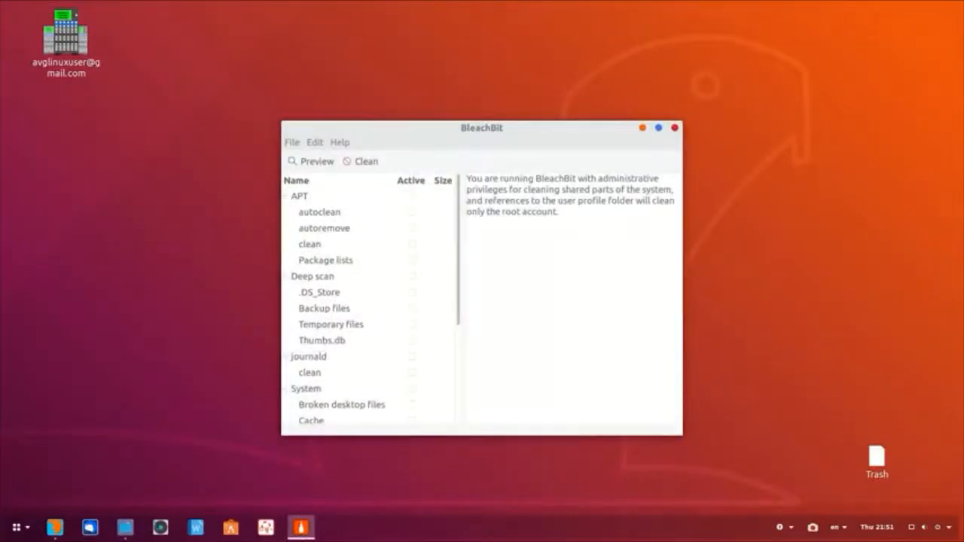
Step: Clean all APT items, confirming Delete to recover 655.1MB, then close BleachBit
left_click(412, 196)
left_click(362, 162)
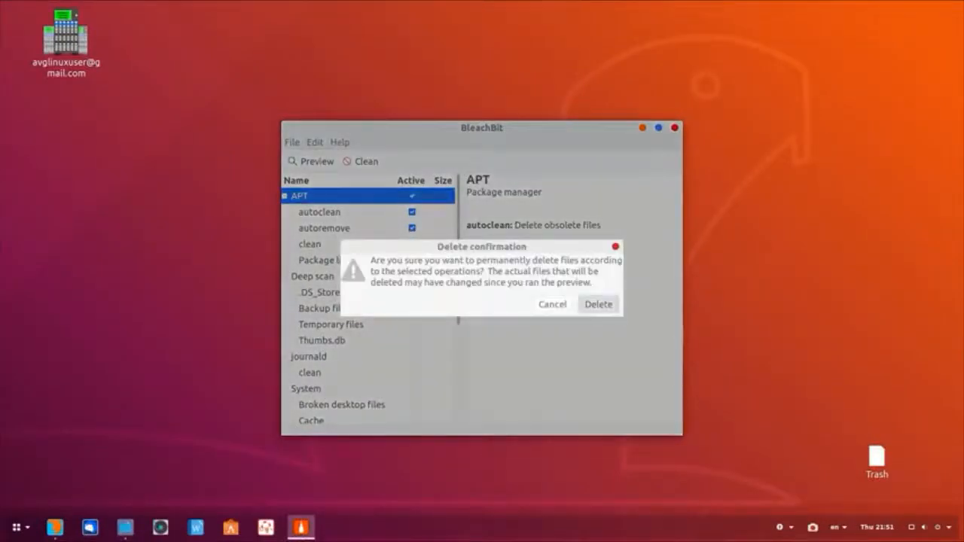
left_click(601, 306)
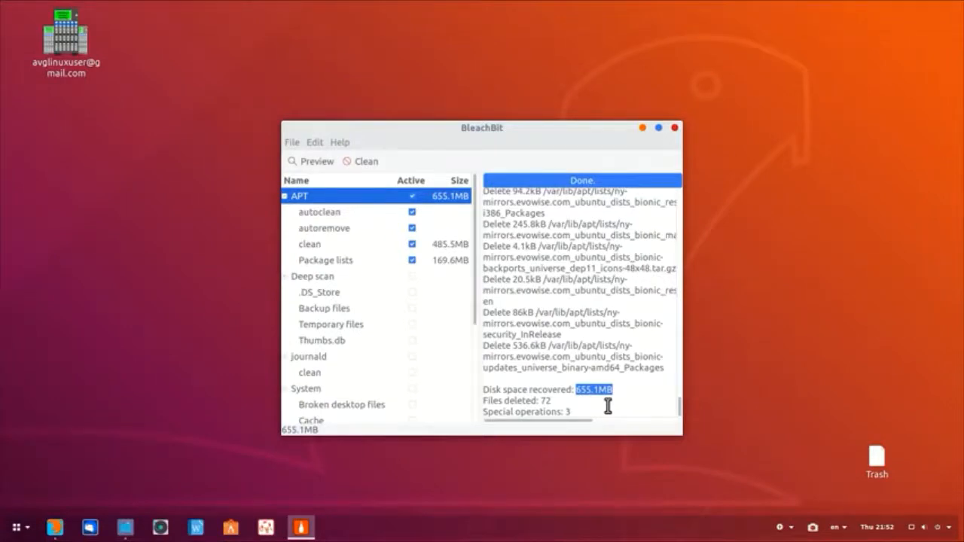
left_click(675, 130)
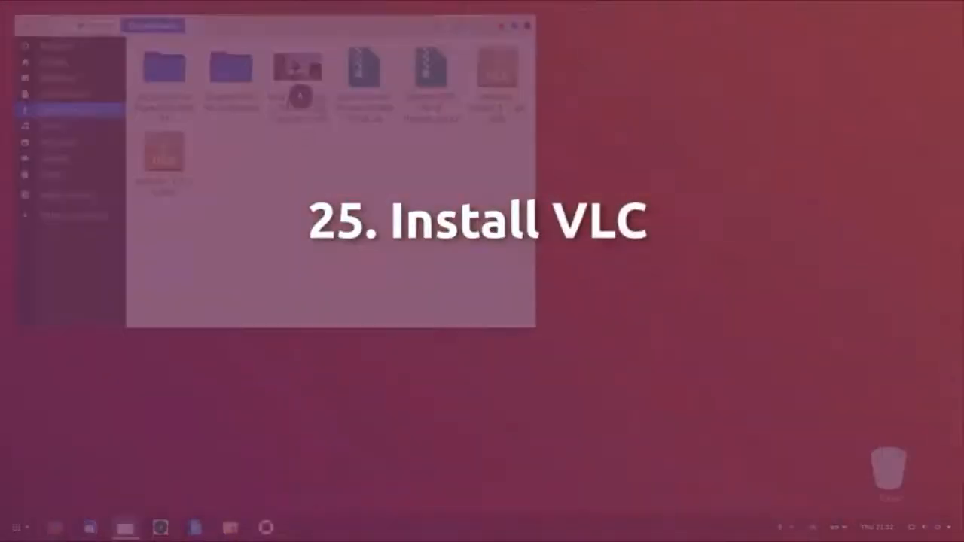
Step: Play Big Buck Bunny, jump ahead through 4:06 to about 5:09, then close the player
double_click(301, 89)
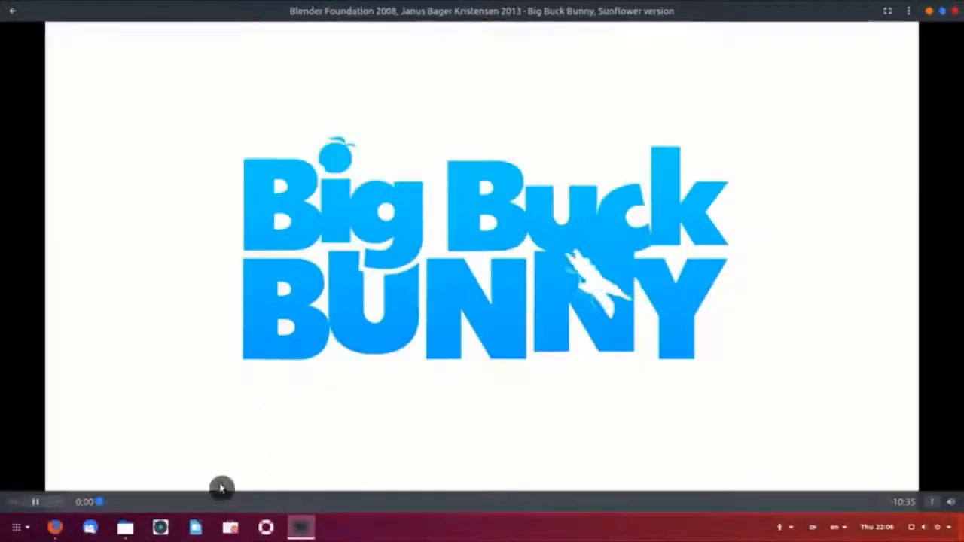
left_click(205, 502)
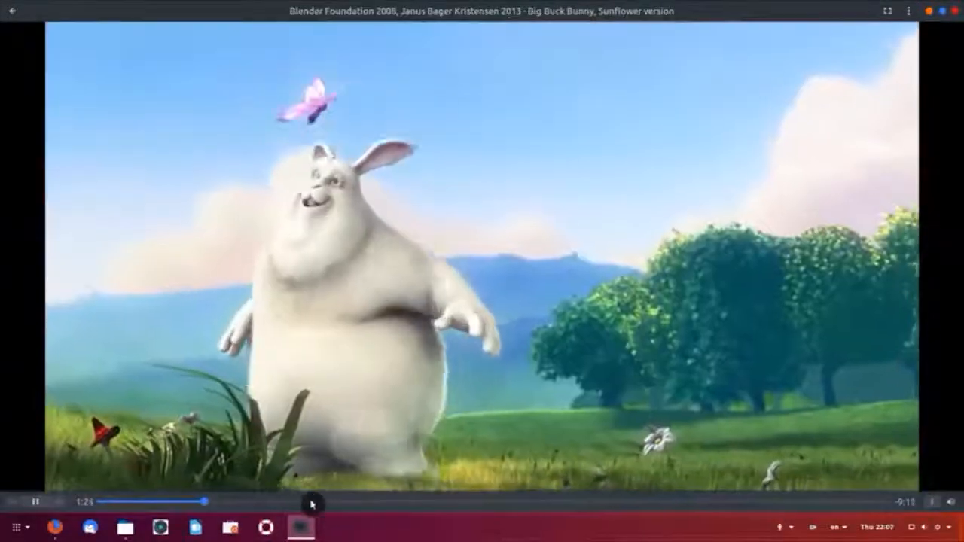
left_click(312, 502)
left_click(407, 504)
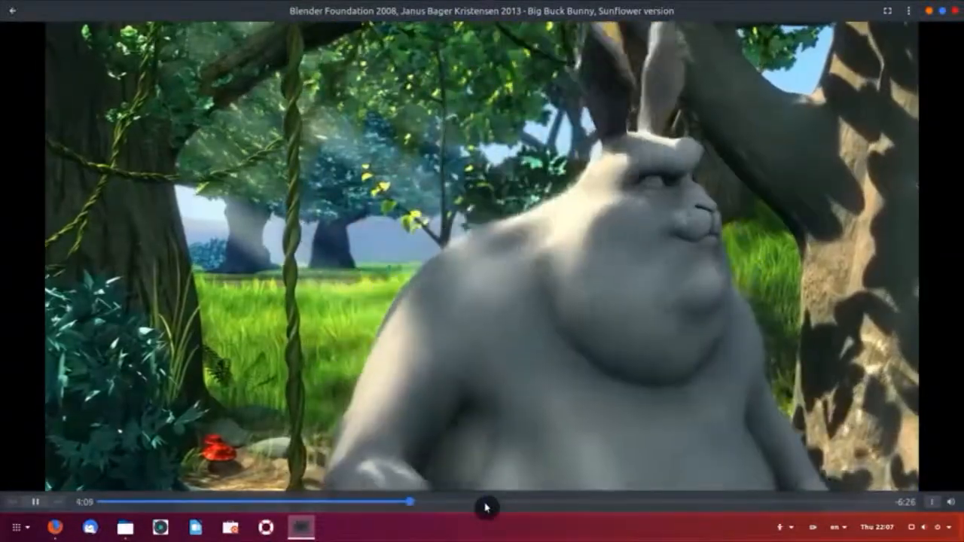
left_click(486, 505)
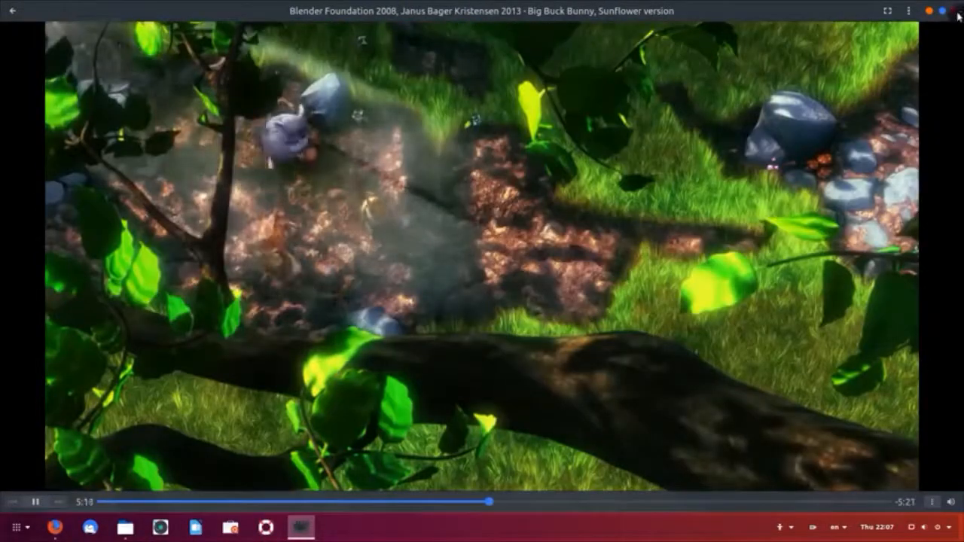
left_click(956, 10)
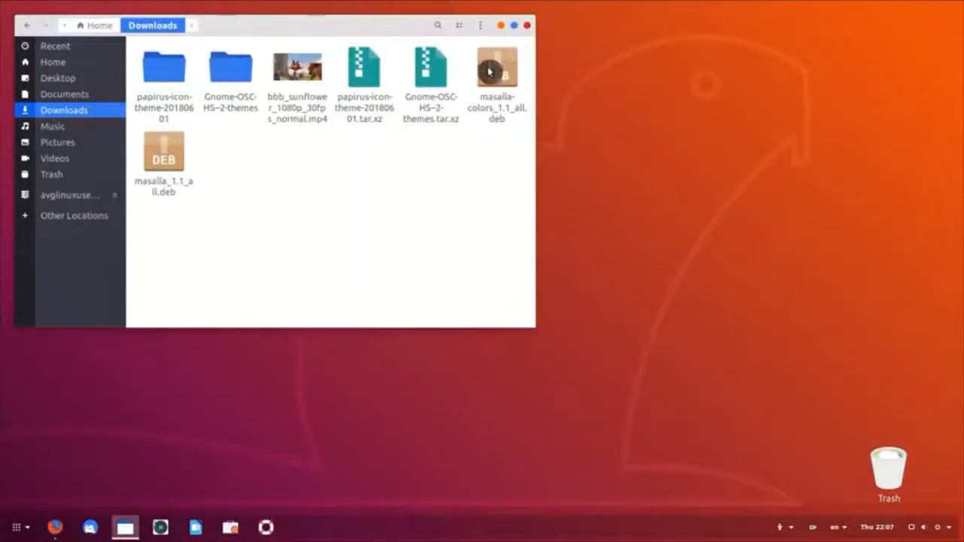
Step: Close Files, then open apt://vlc in Firefox with AptURL, remembered for all apt links
left_click(501, 27)
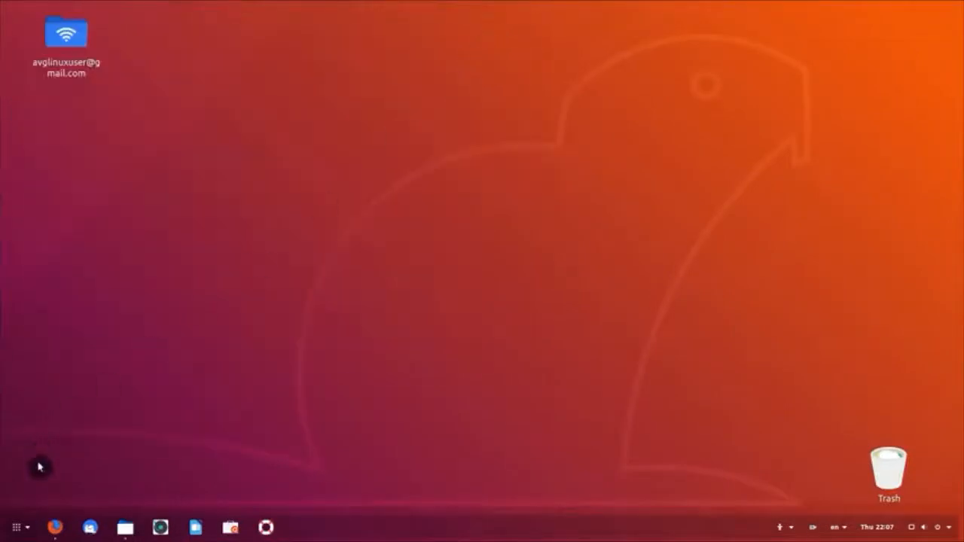
left_click(55, 527)
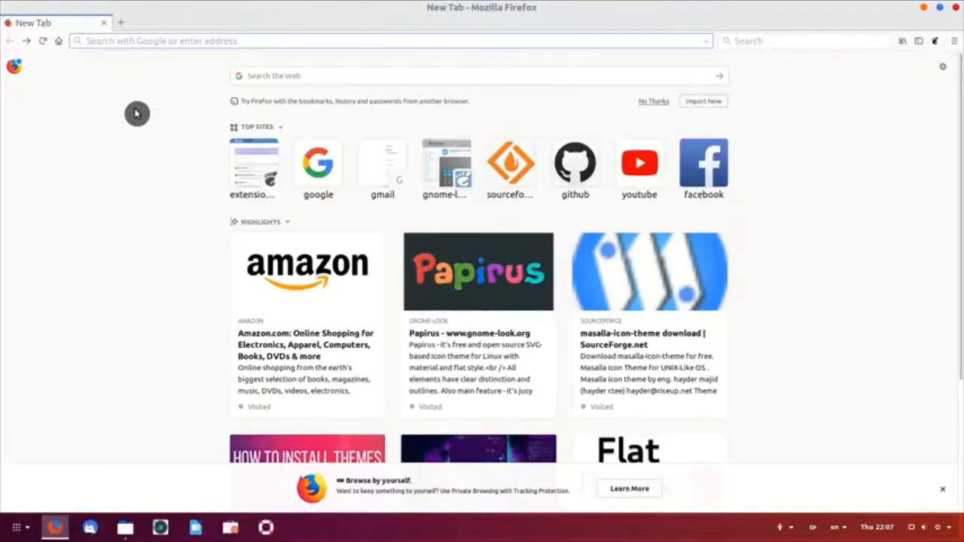
type("apt")
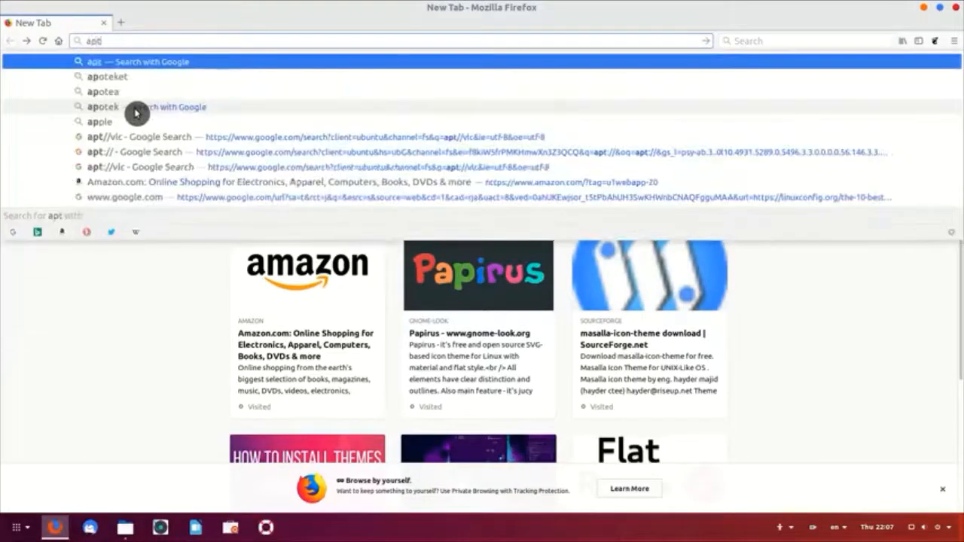
type("://")
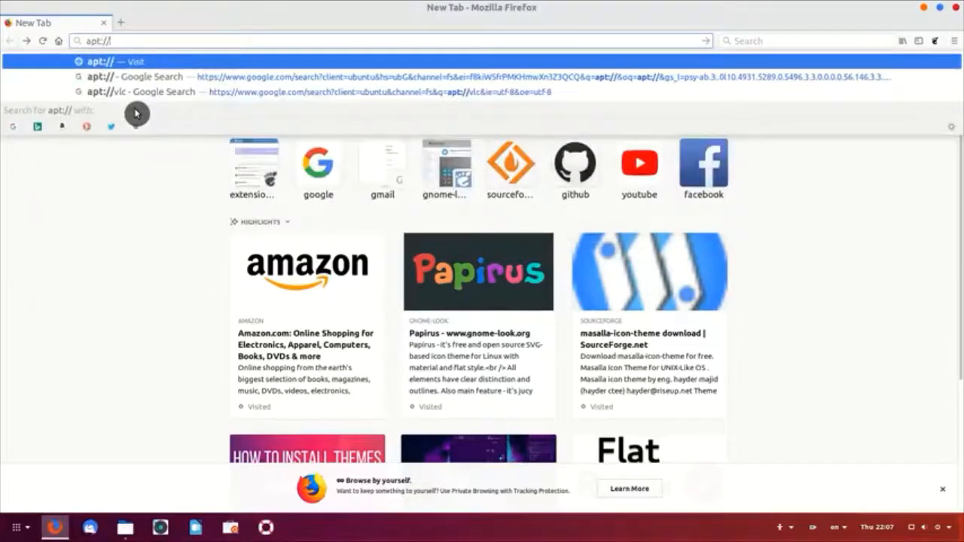
type("vlc")
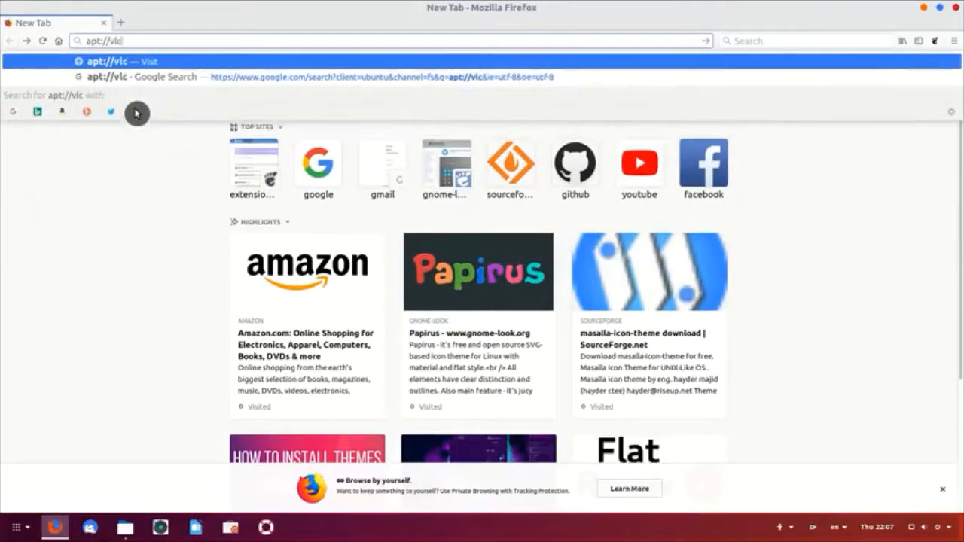
key("Return")
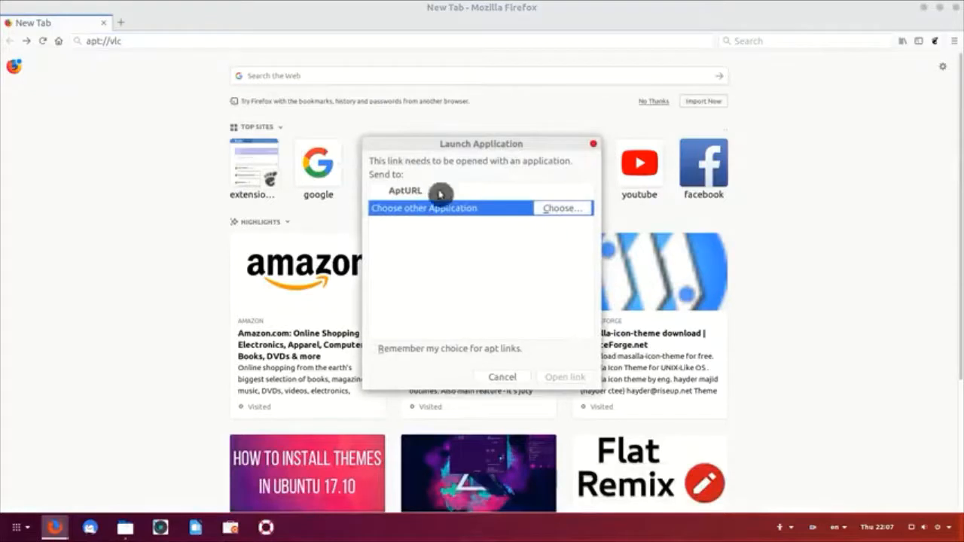
left_click(440, 193)
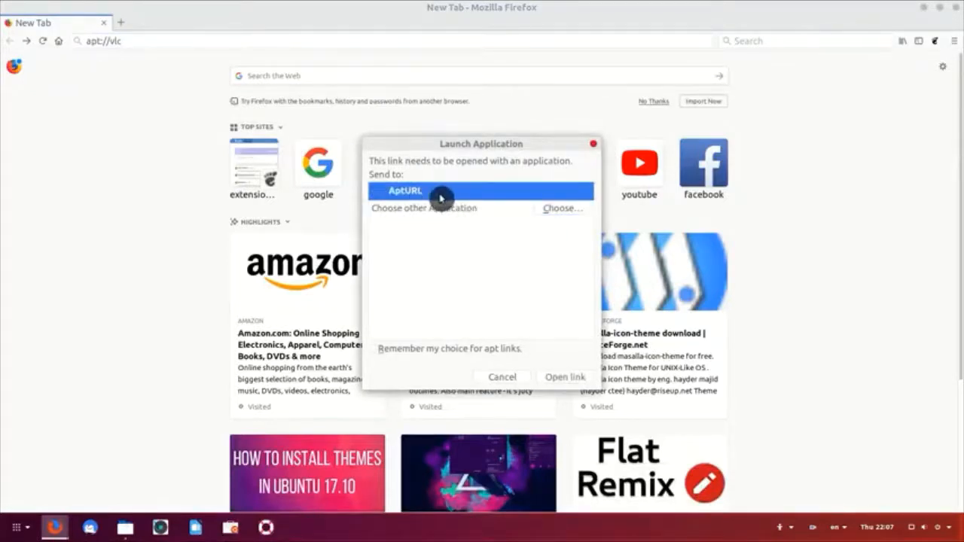
left_click(375, 351)
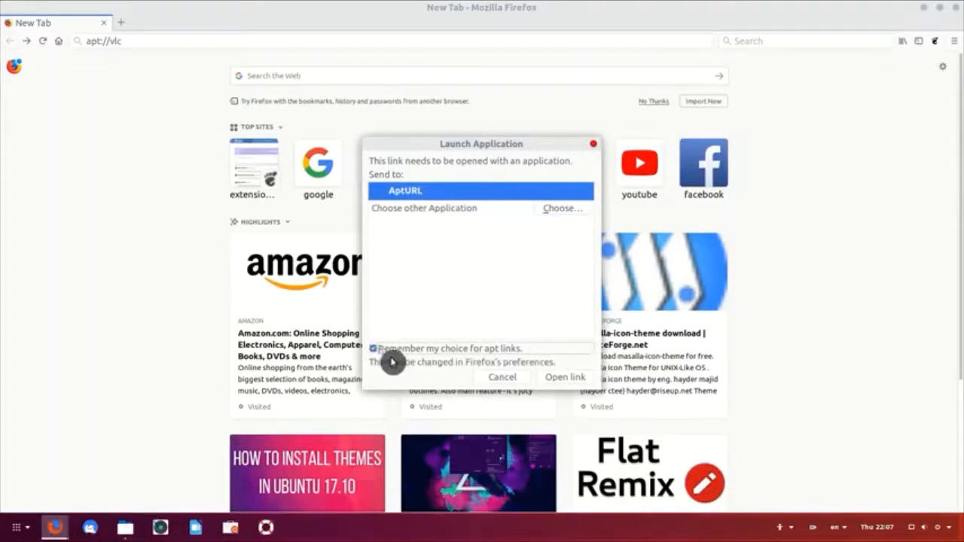
left_click(566, 377)
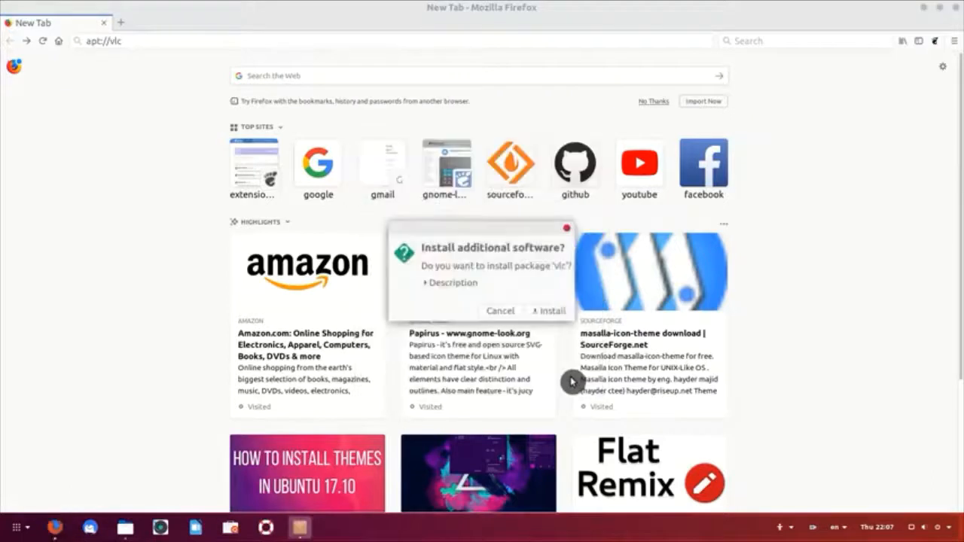
Step: Install the vlc package, authenticating with the account password
left_click(445, 284)
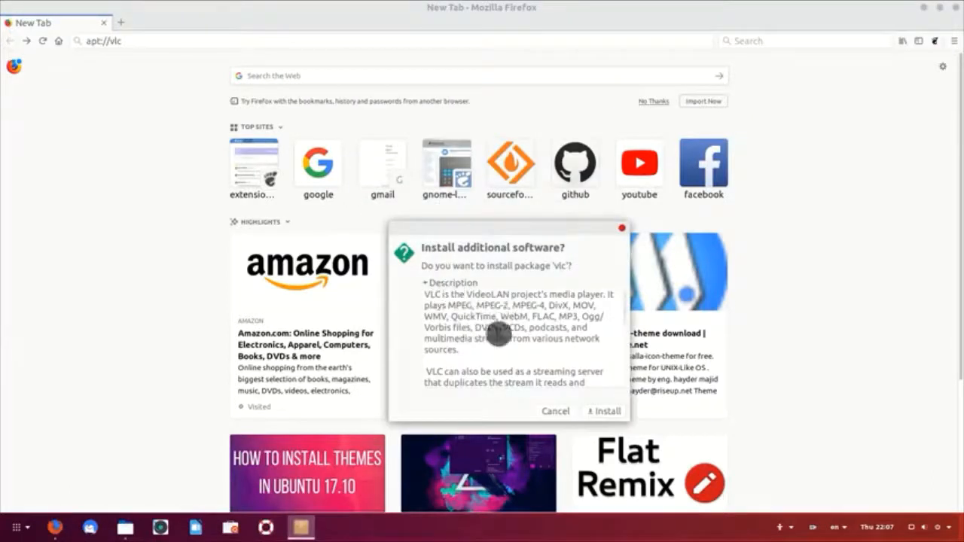
left_click(603, 415)
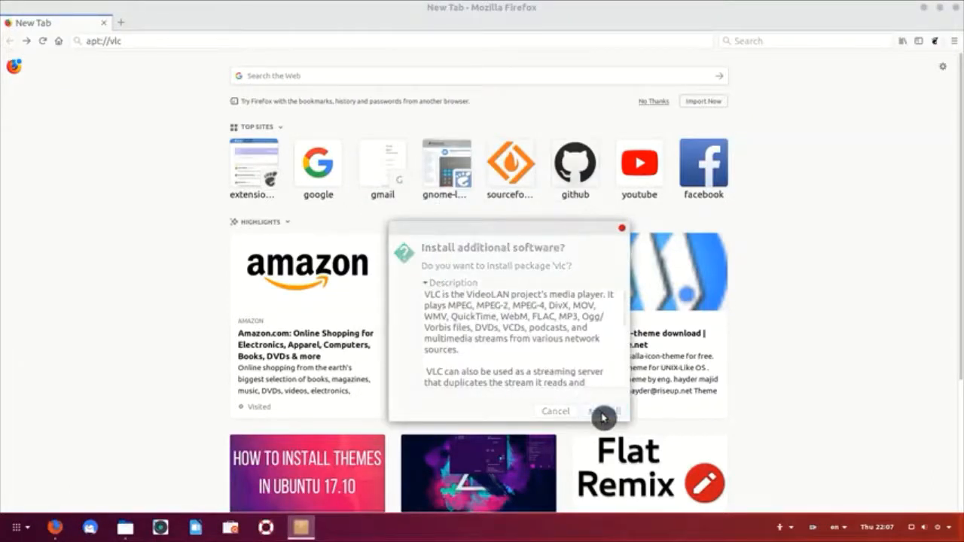
type("●●")
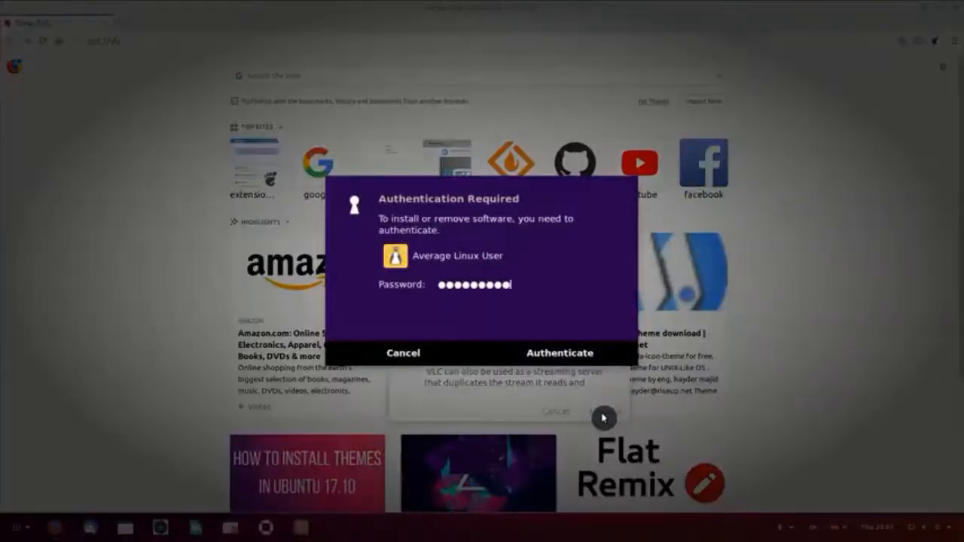
key("Return")
left_click(956, 9)
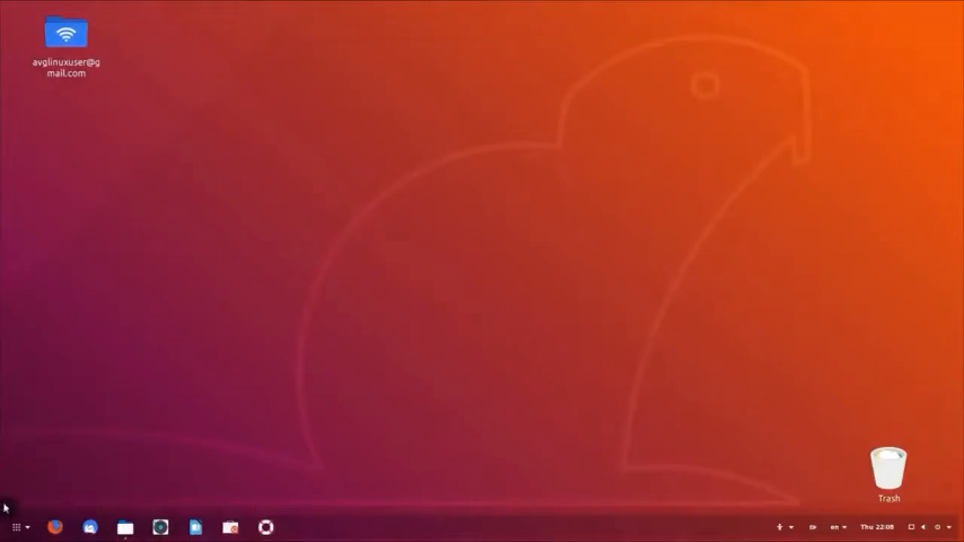
left_click(20, 531)
Step: Launch VLC via the 'vlc' search and accept its privacy and network access notice
type("vlc")
key("Return")
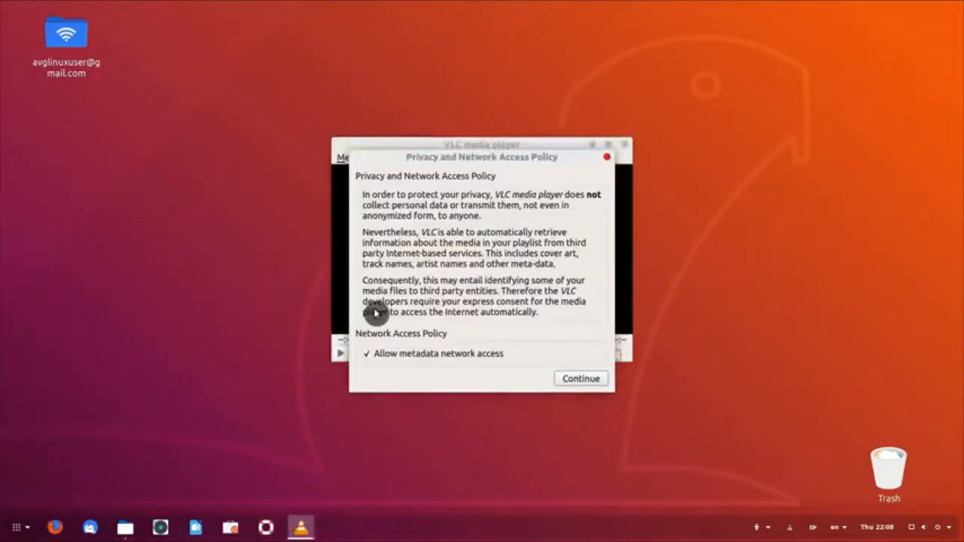
left_click(579, 381)
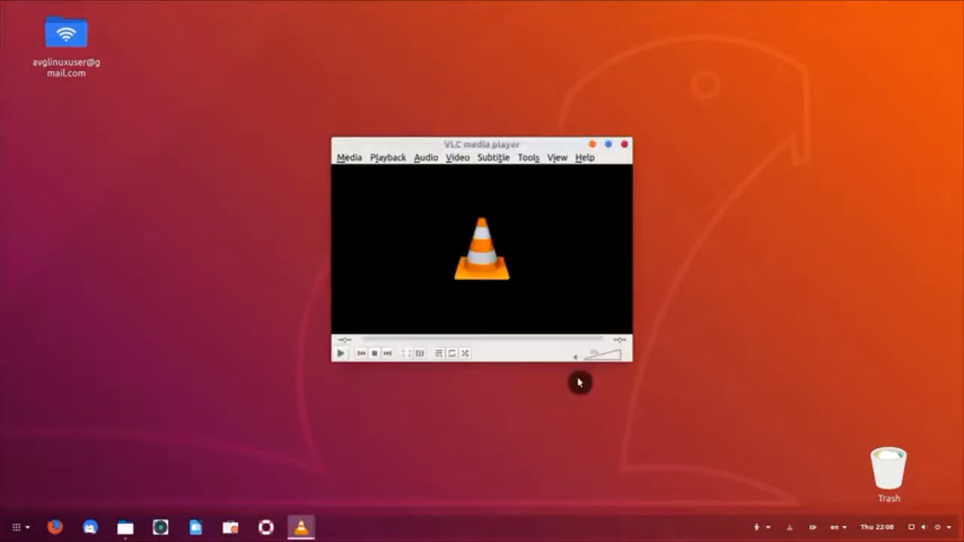
Step: In Tools > Preferences, try Use custom skin and view the skins website, then Cancel
left_click(530, 159)
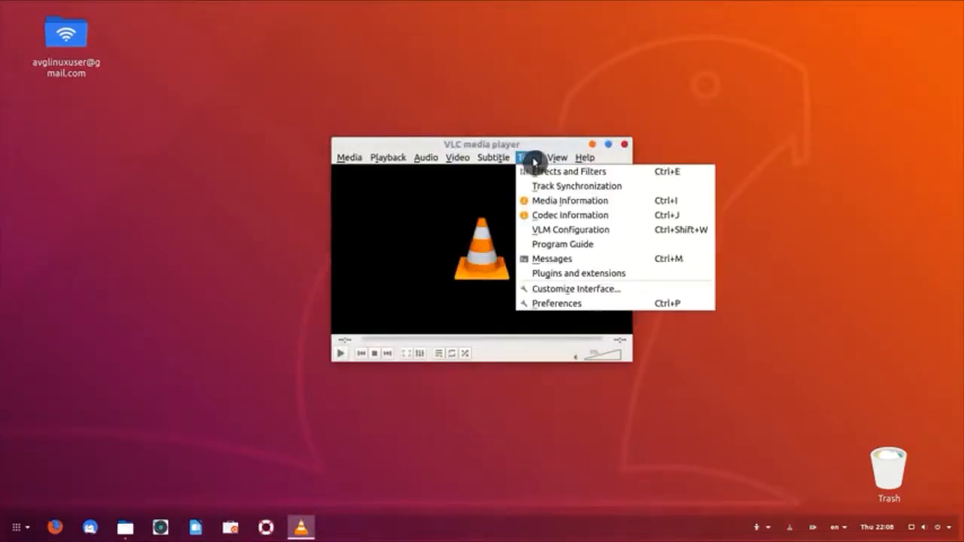
left_click(569, 305)
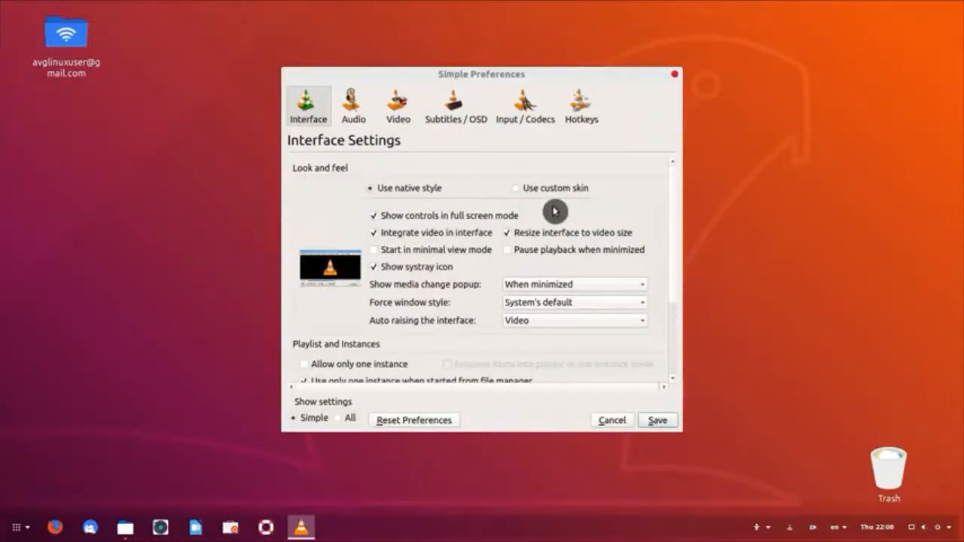
scroll(555, 212, "down", 5)
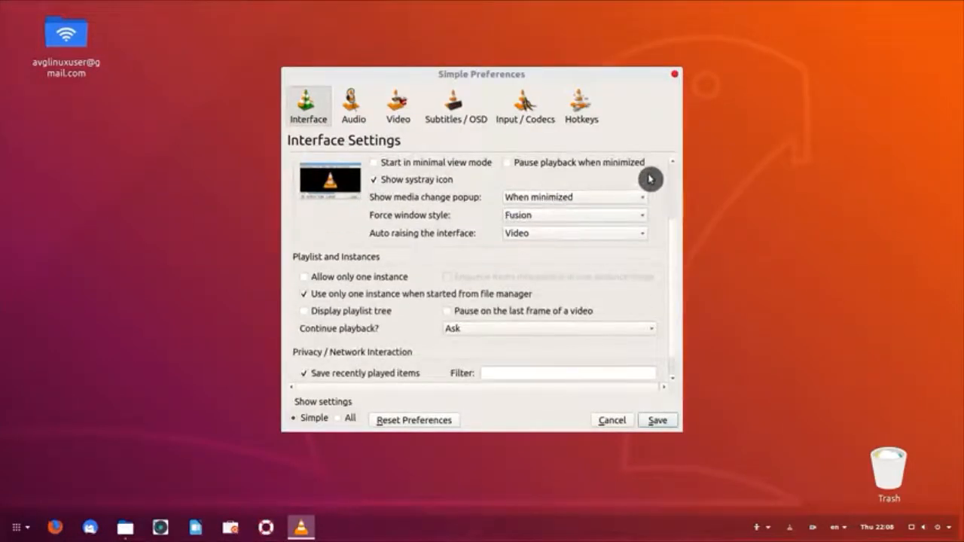
scroll(650, 179, "up", 3)
left_click_drag(684, 437, 741, 494)
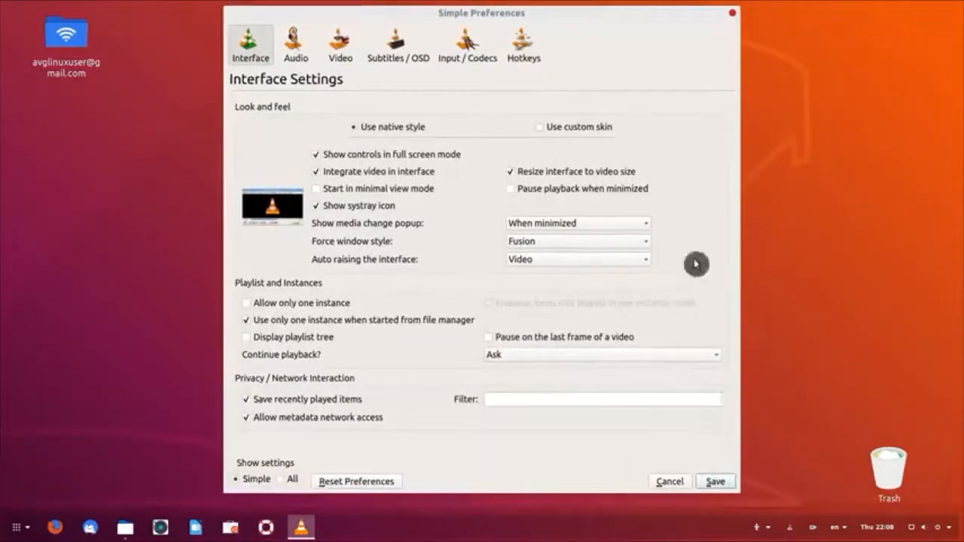
left_click(540, 128)
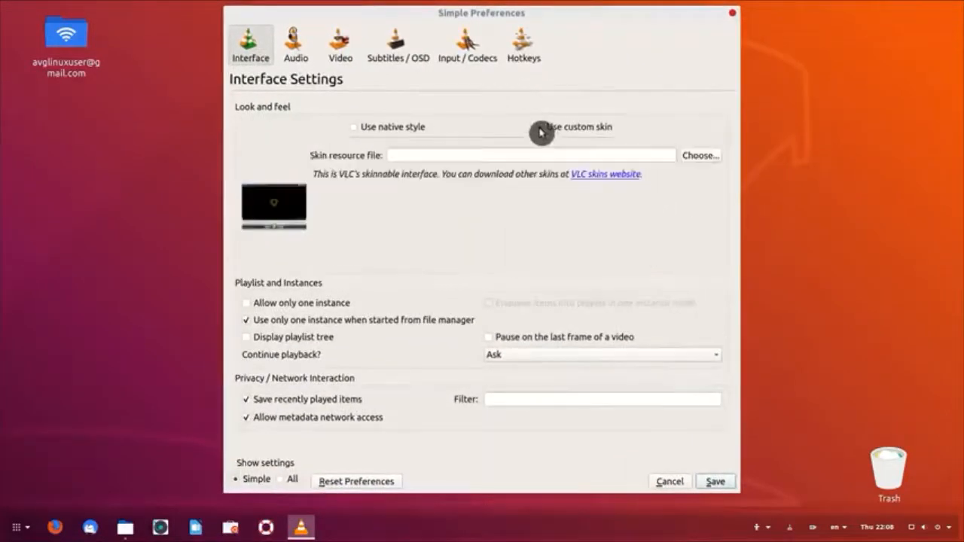
left_click(609, 179)
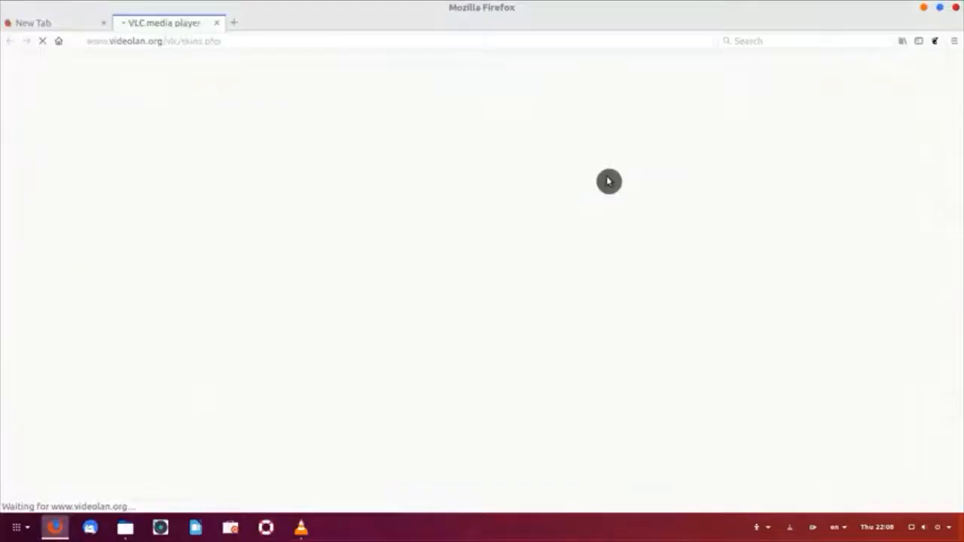
scroll(756, 294, "down", 3)
scroll(756, 294, "down", 10)
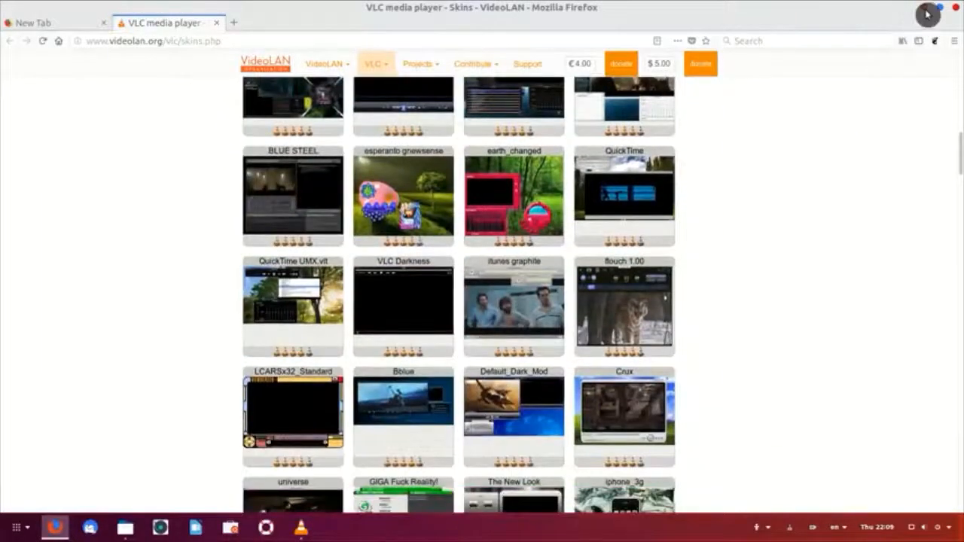
left_click(928, 13)
left_click(674, 484)
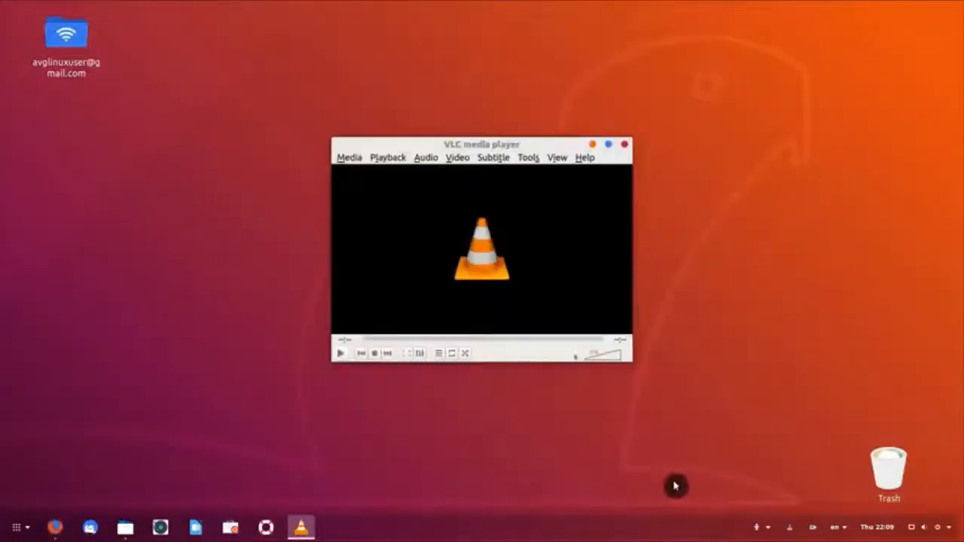
Step: Open bbb_sunflower mp4 from Downloads, seek ahead past 05:25, then close VLC
left_click(349, 158)
left_click(375, 187)
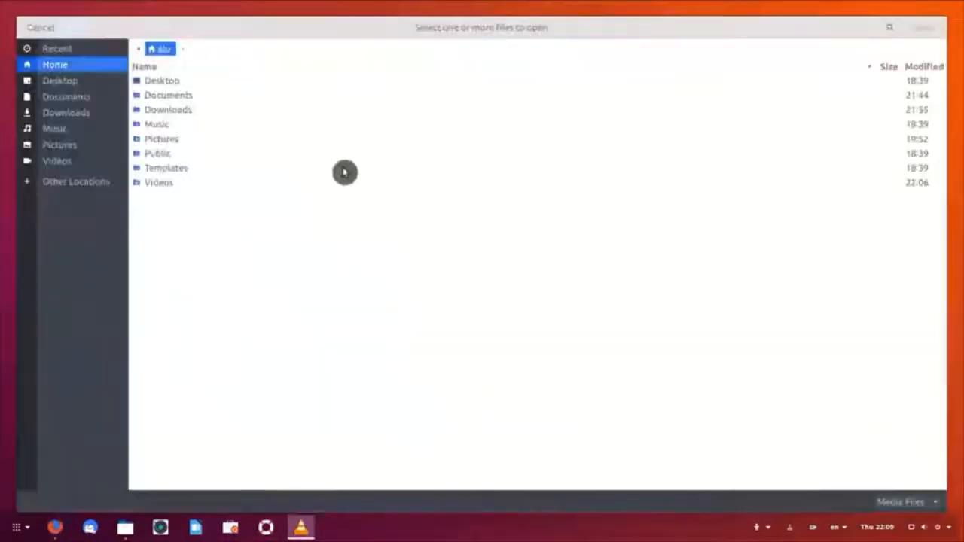
double_click(177, 110)
left_click(226, 110)
double_click(228, 113)
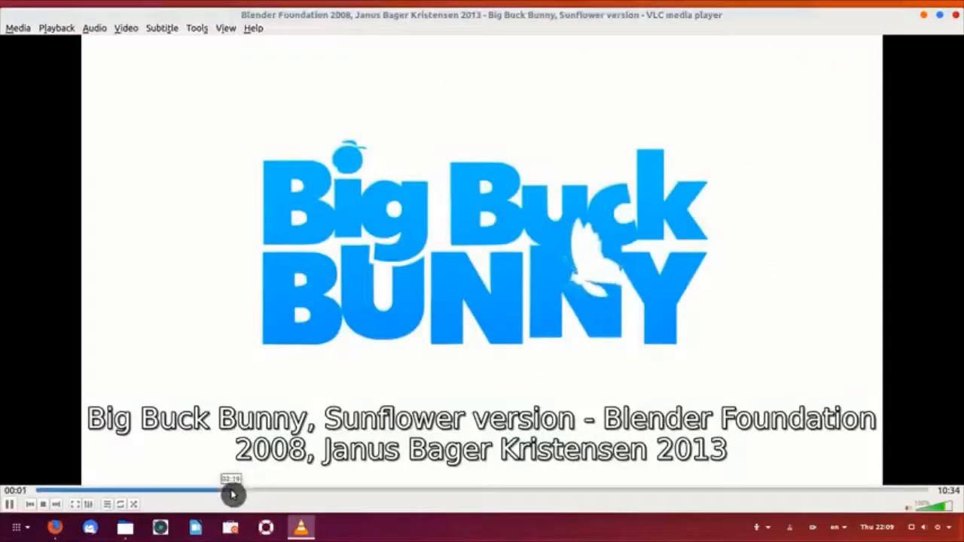
left_click_drag(233, 495, 322, 495)
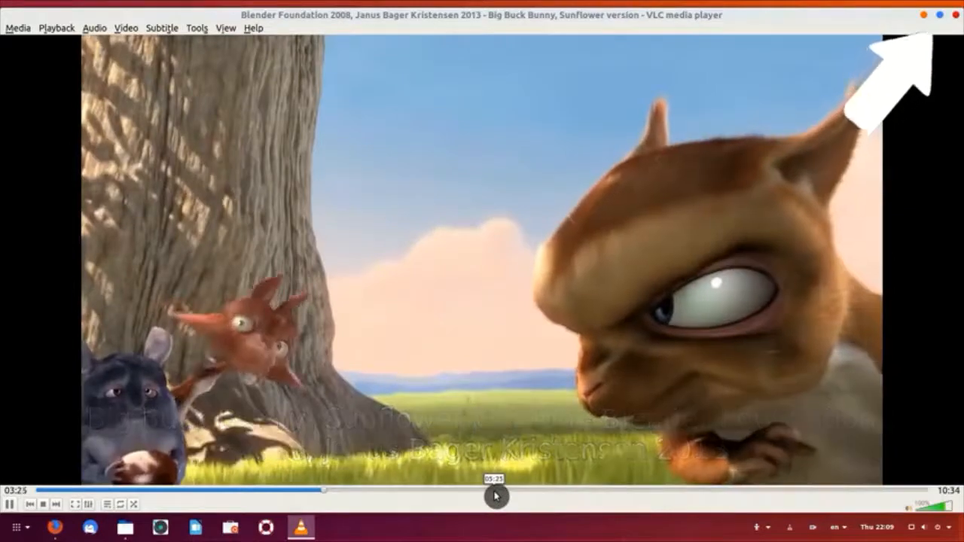
left_click_drag(496, 496, 739, 497)
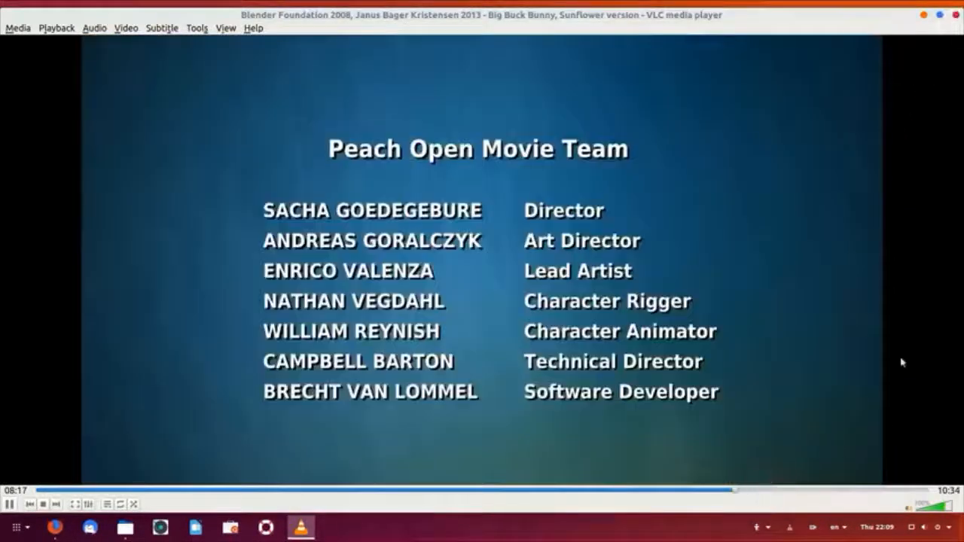
left_click(956, 14)
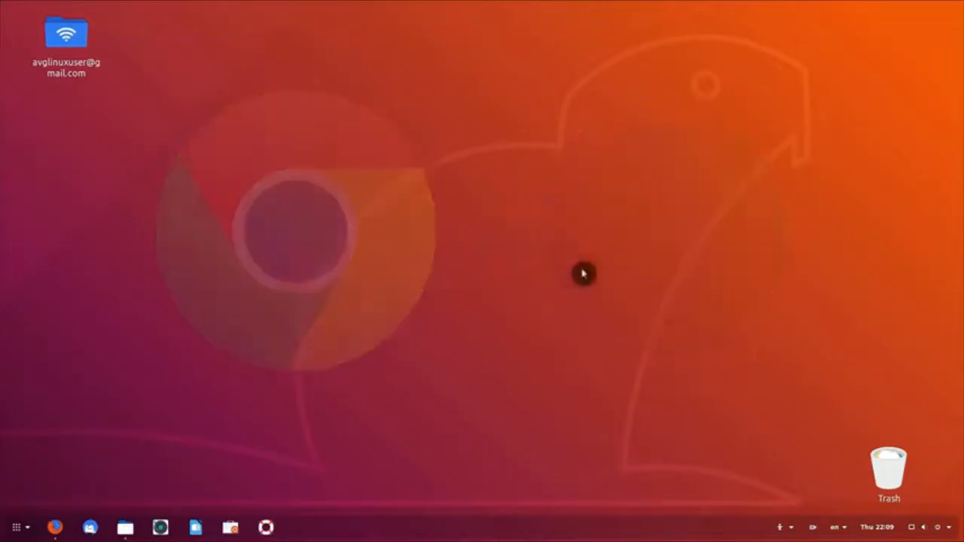
Step: Search 'google chrome' in Firefox and request the 64 bit .deb Chrome download from google.com/chrome
left_click(55, 527)
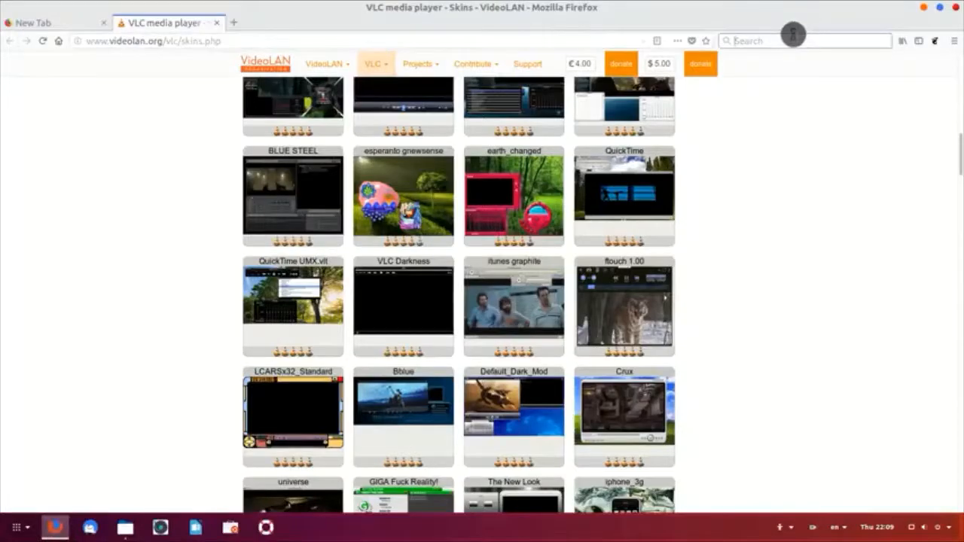
type("google chrome")
key("Return")
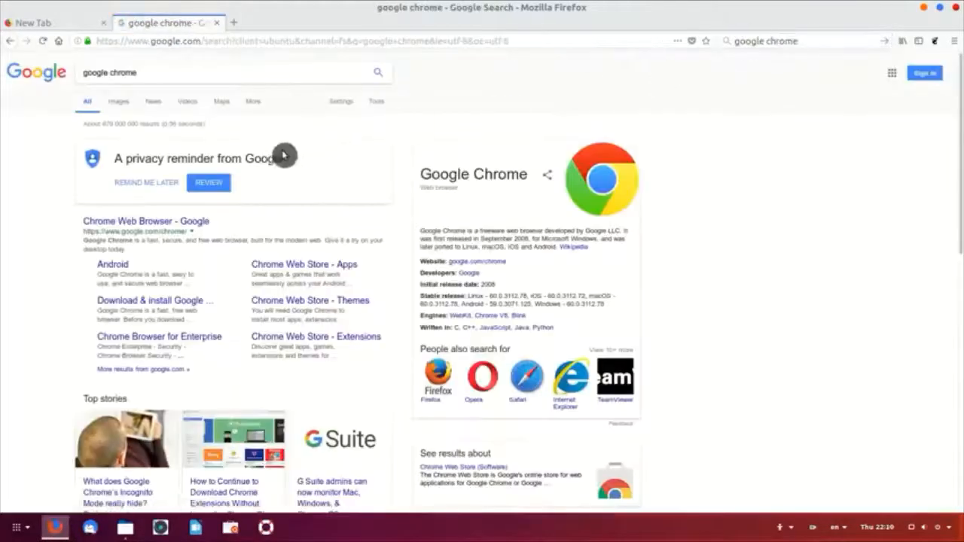
left_click(177, 223)
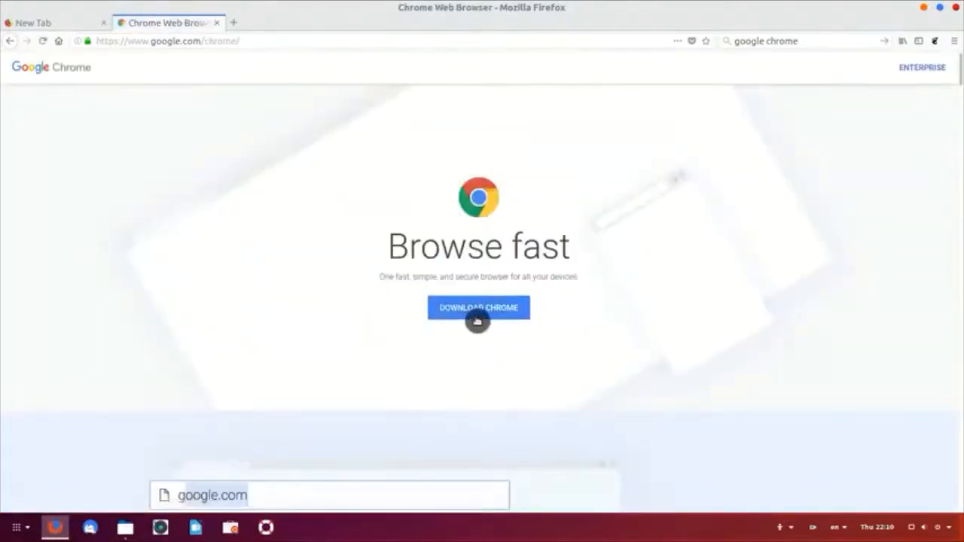
left_click(484, 315)
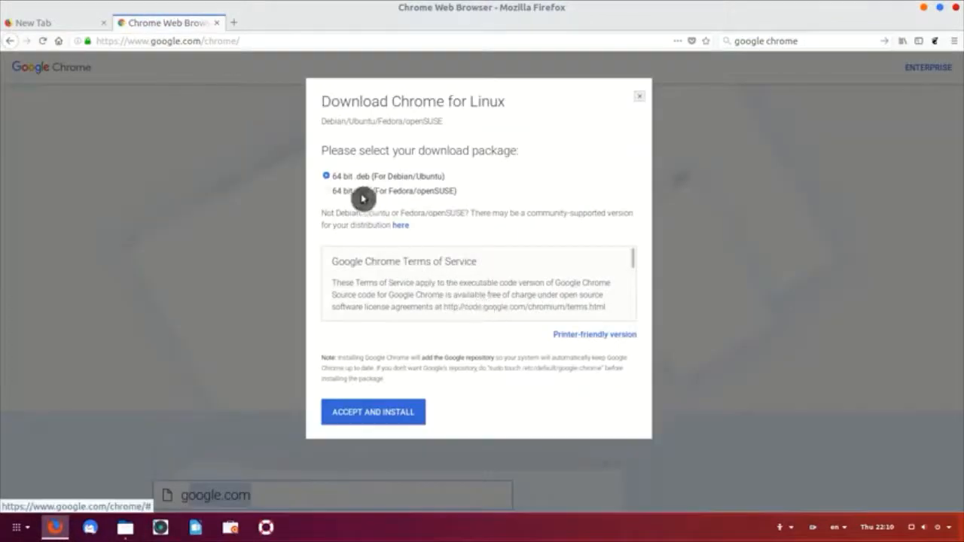
left_click(388, 414)
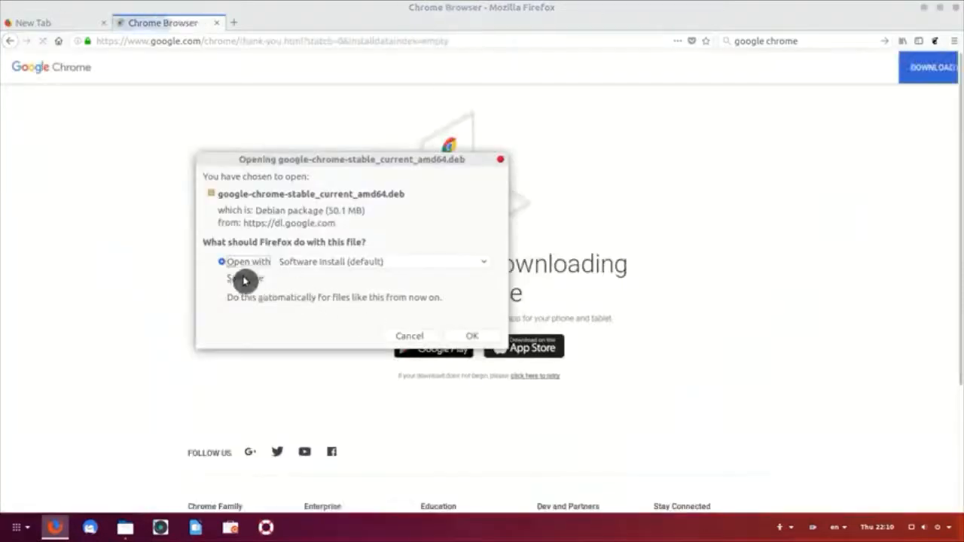
Step: Save the Chrome .deb package and open it from the Downloads list
left_click(246, 278)
left_click(482, 340)
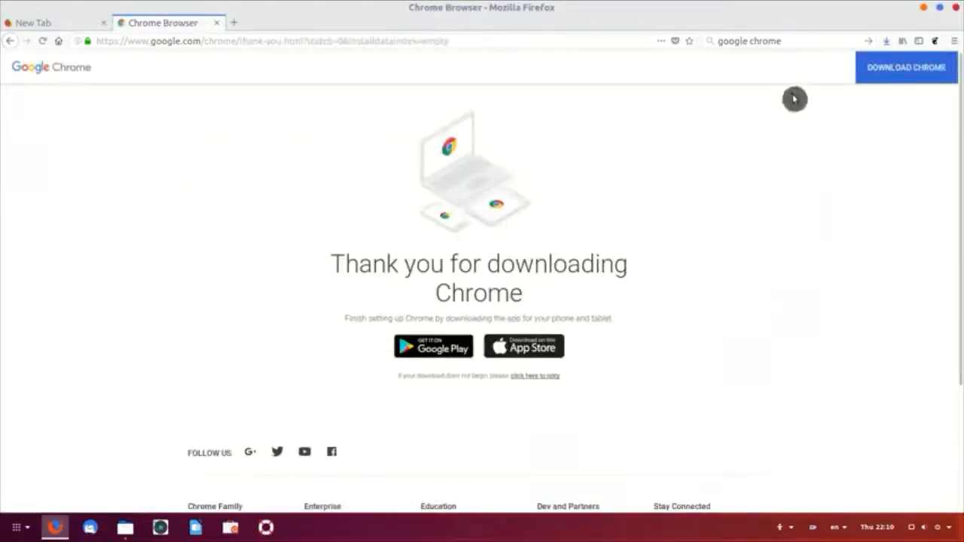
left_click(890, 43)
left_click(770, 83)
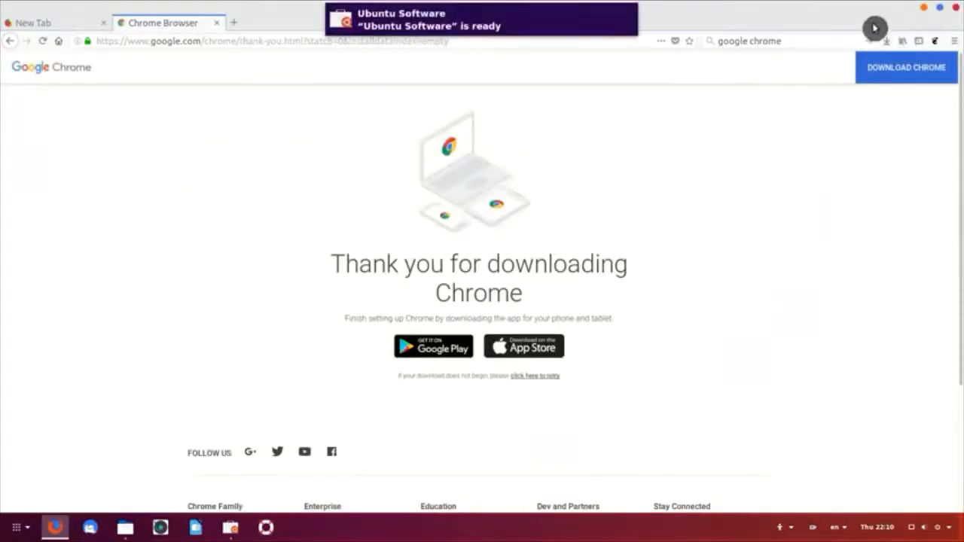
left_click(926, 12)
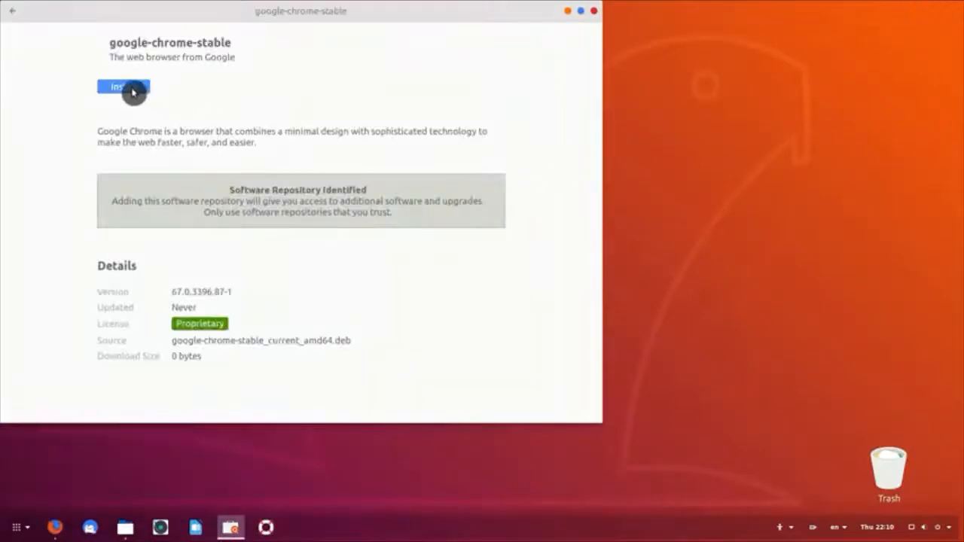
Step: Install google-chrome-stable with the account password, then search 'goog' in the app menu to launch Chrome
left_click(132, 91)
type("p")
key("Return")
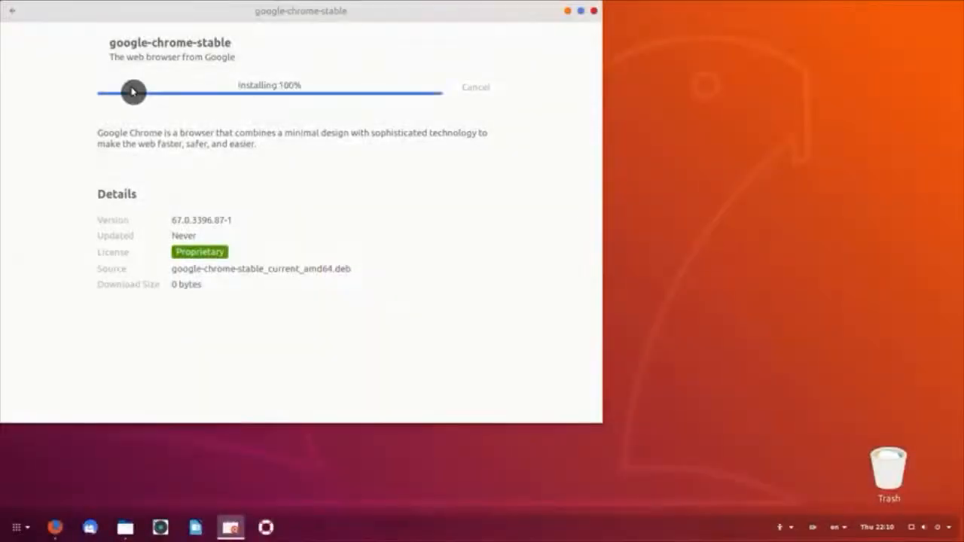
left_click(589, 20)
left_click(13, 531)
type("goog")
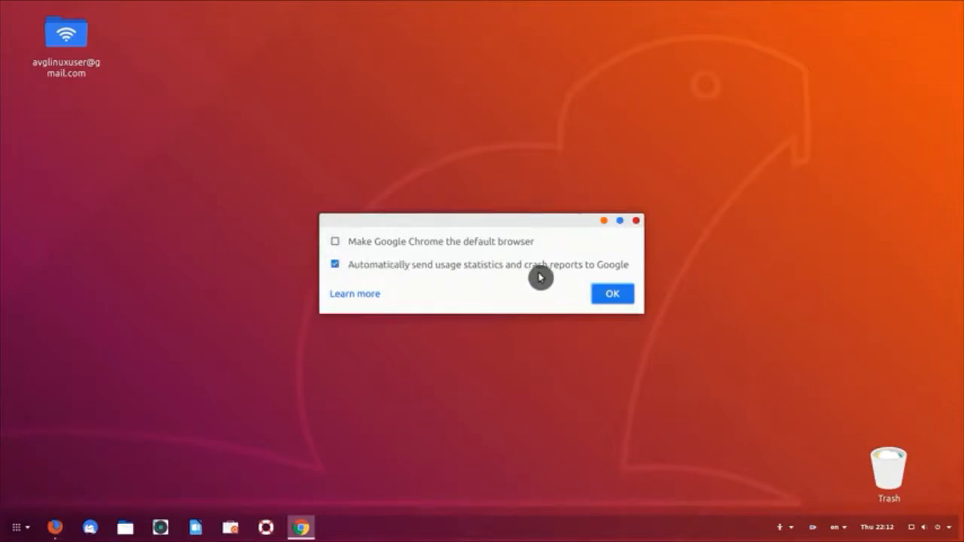
Step: Confirm Chrome's first-run options, maximize its window, then bring up Synaptic Package Manager
left_click(608, 298)
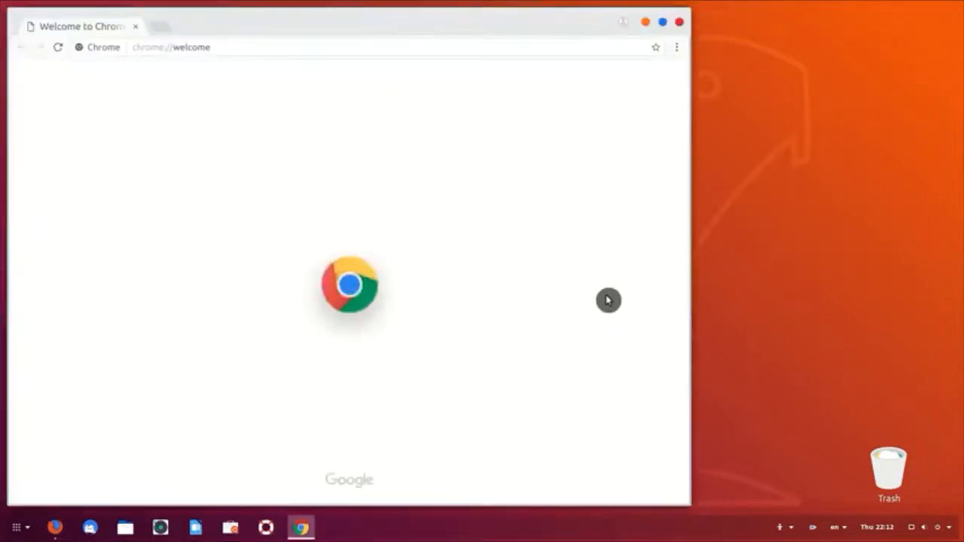
double_click(670, 28)
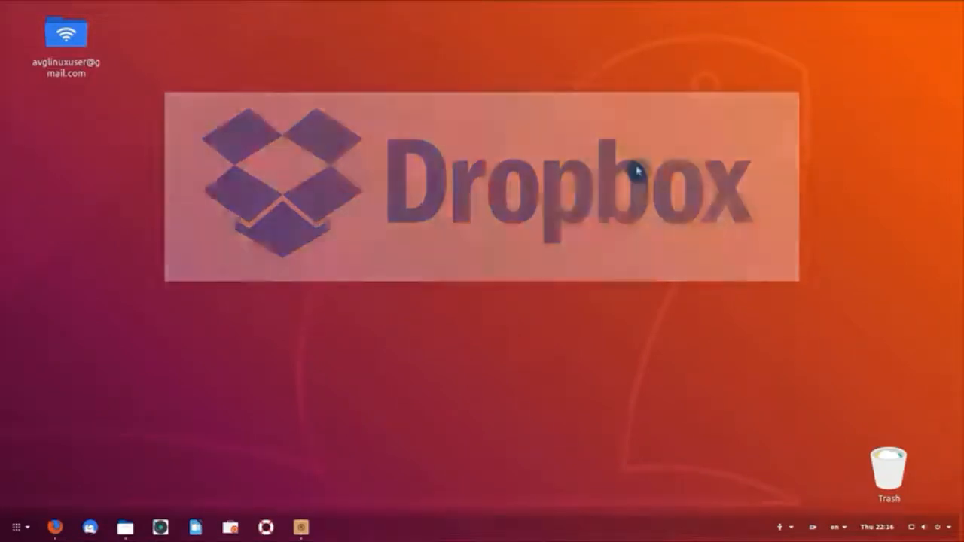
left_click(303, 532)
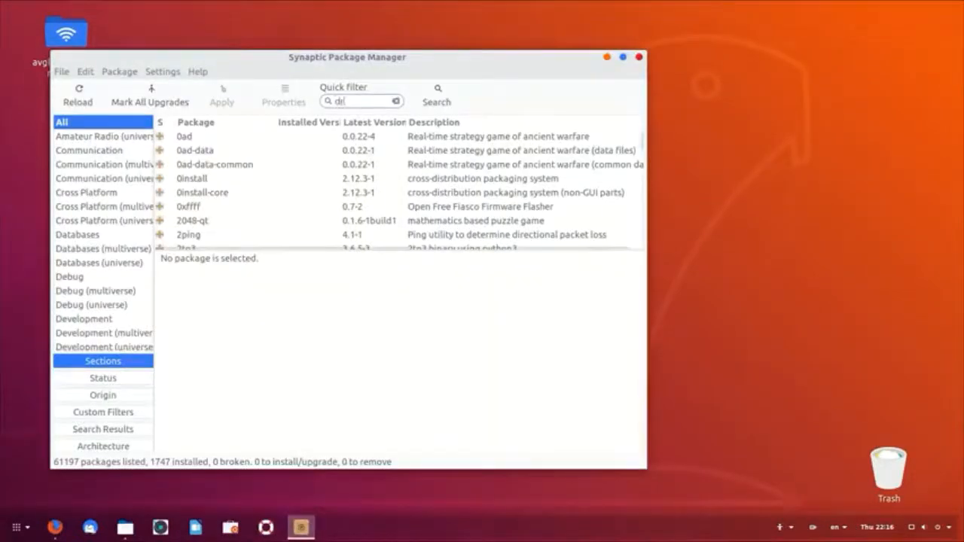
Step: Filter for 'dropbox' and mark nautilus-dropbox for installation with its required extra packages
type("dropbox")
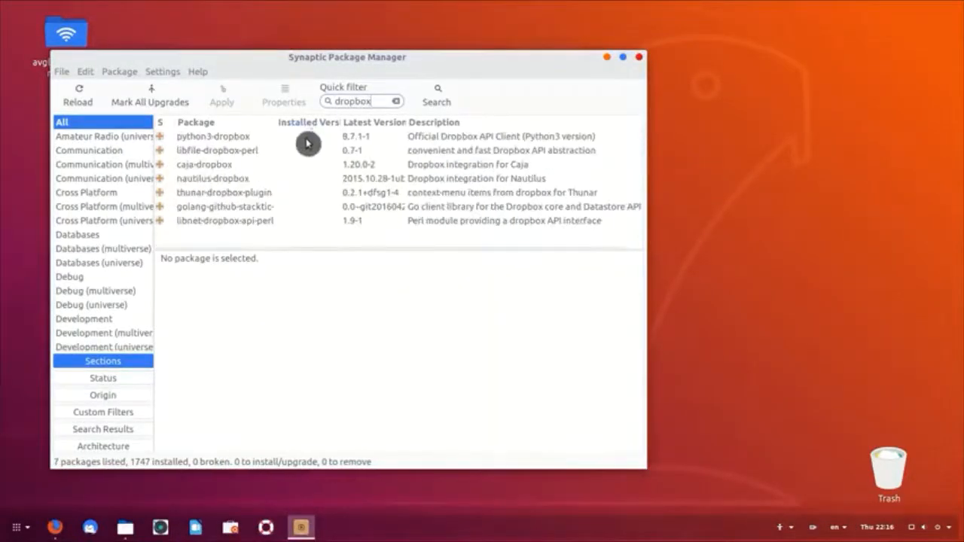
left_click(256, 179)
right_click(245, 181)
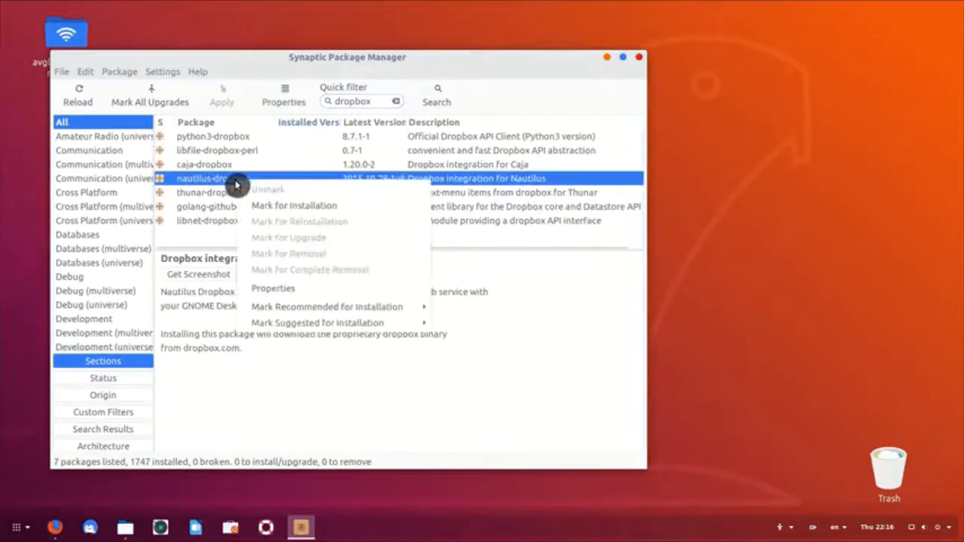
left_click(269, 207)
left_click(428, 339)
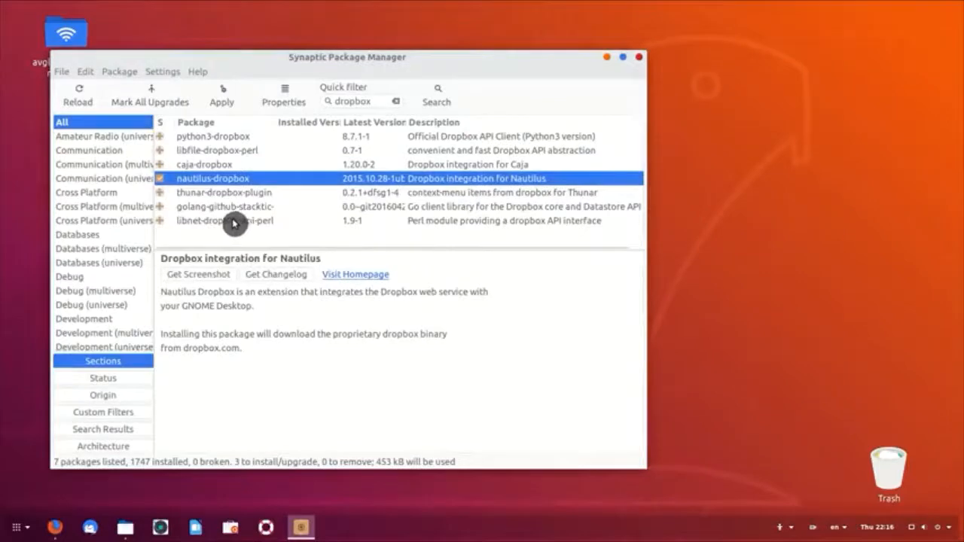
Step: Review the caja-dropbox and thunar-dropbox-plugin details, apply the changes, and close Synaptic
left_click(212, 167)
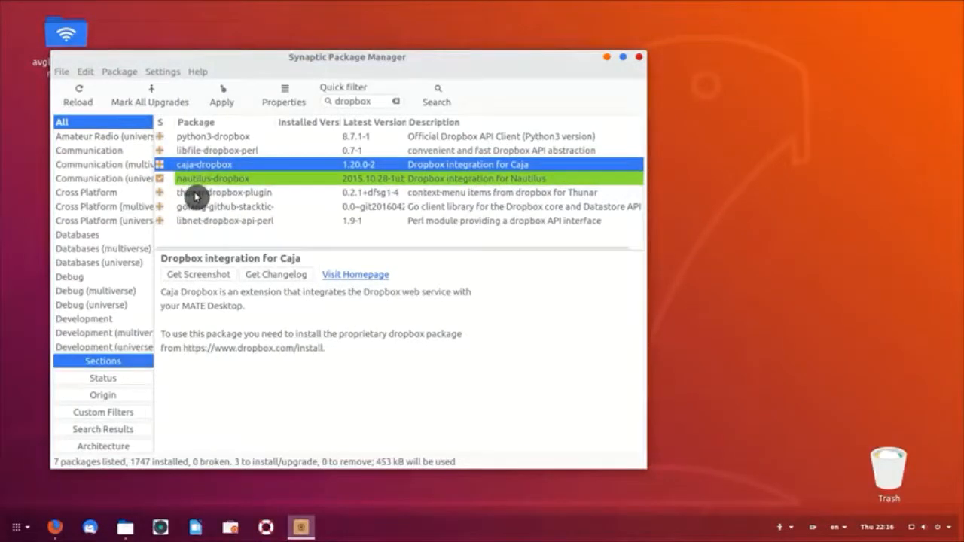
left_click(196, 197, "ctrl")
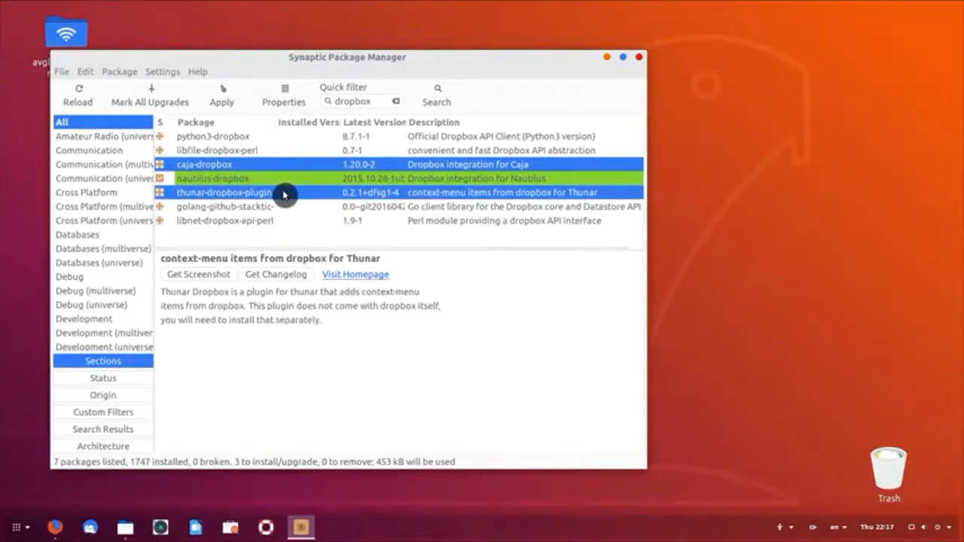
left_click(222, 97)
left_click(543, 369)
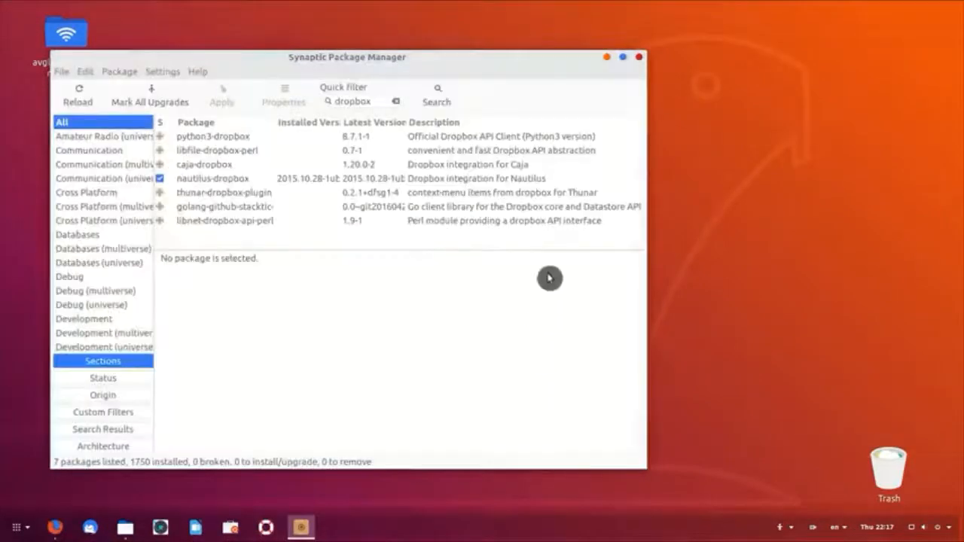
left_click(609, 60)
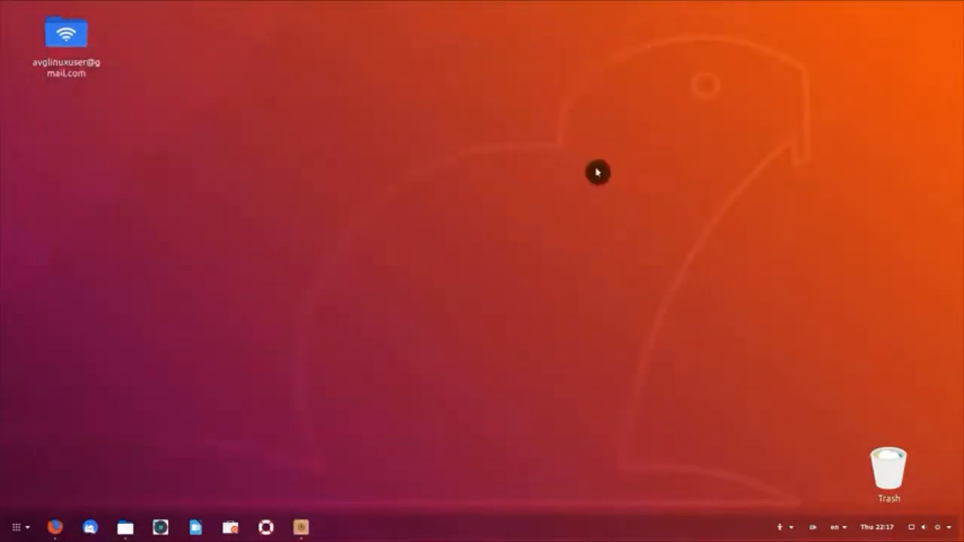
Step: Launch Dropbox via 'drop' in the app menu and agree to download its daemon
left_click(17, 527)
type("drop")
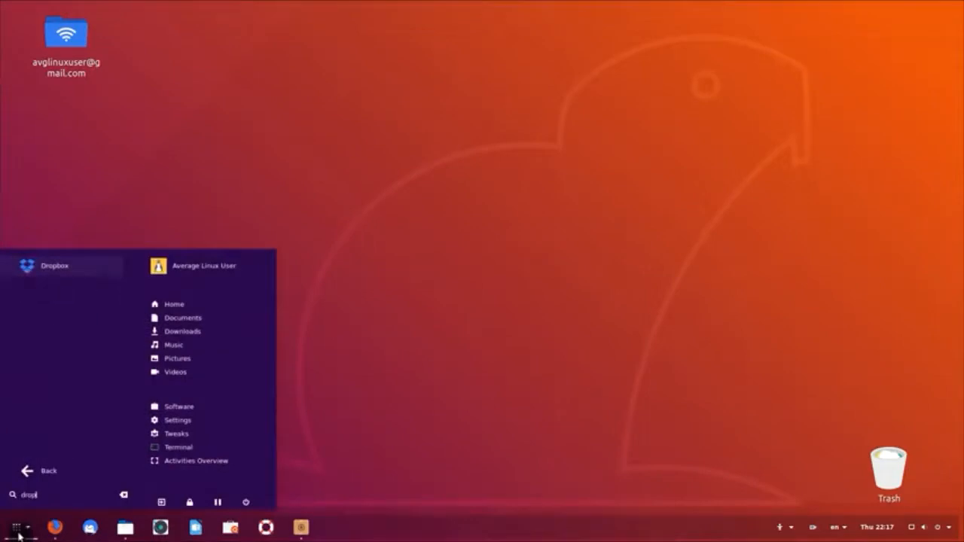
key("Return")
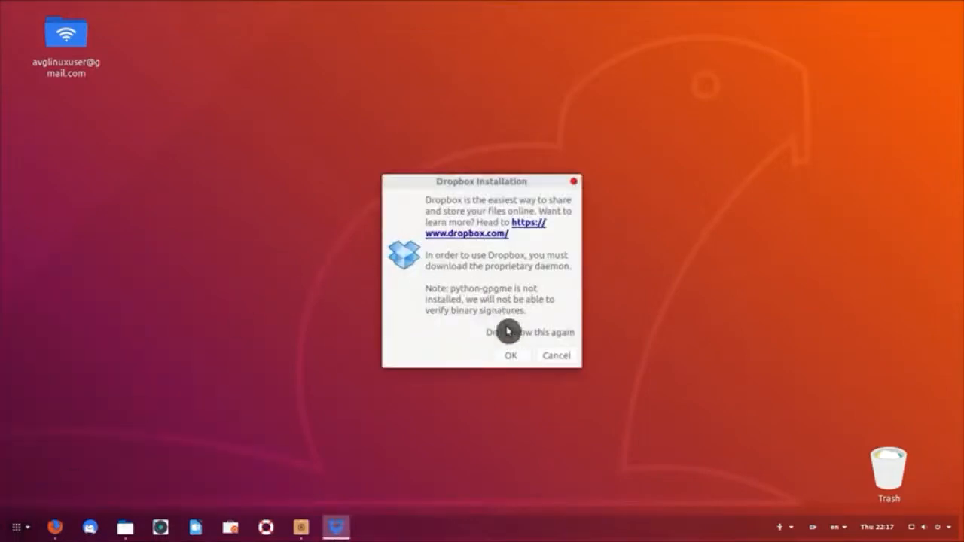
left_click(515, 357)
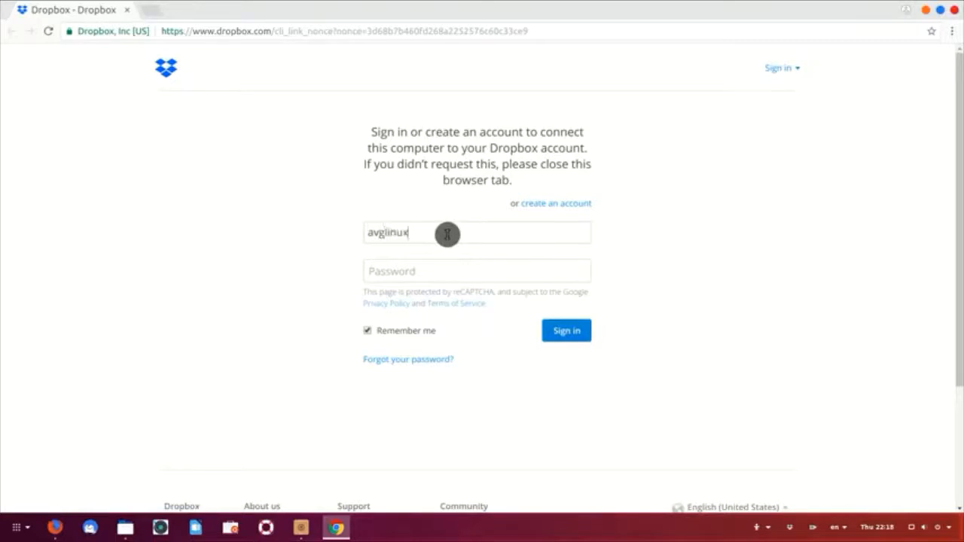
Step: Sign in with the account password to link the computer, then check the new Dropbox folder in Home
key("Tab")
type("*")
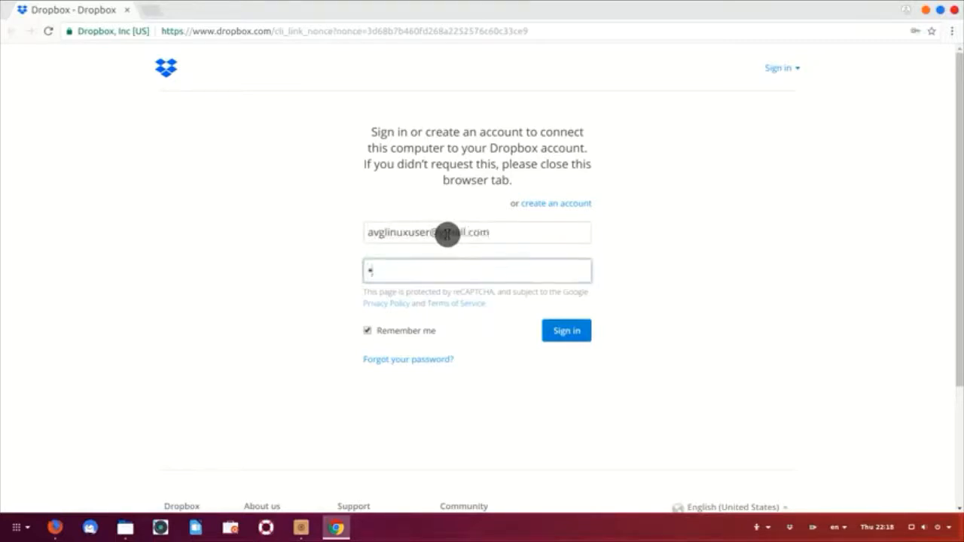
type("************")
key("Return")
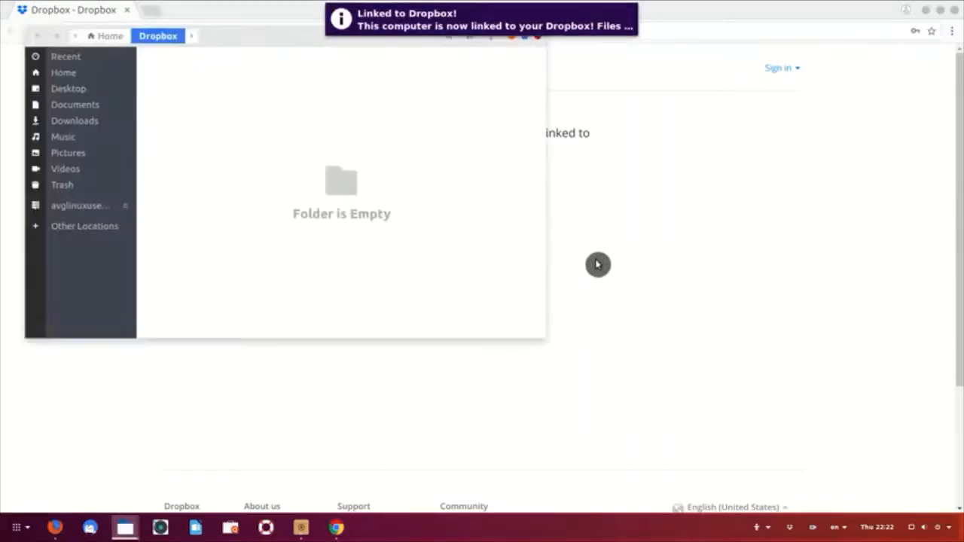
left_click(83, 74)
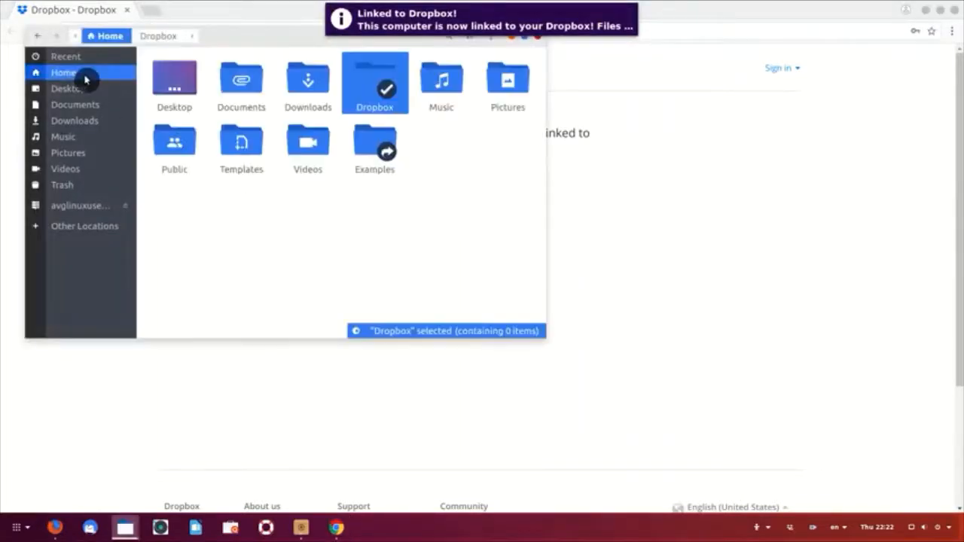
left_click(401, 234)
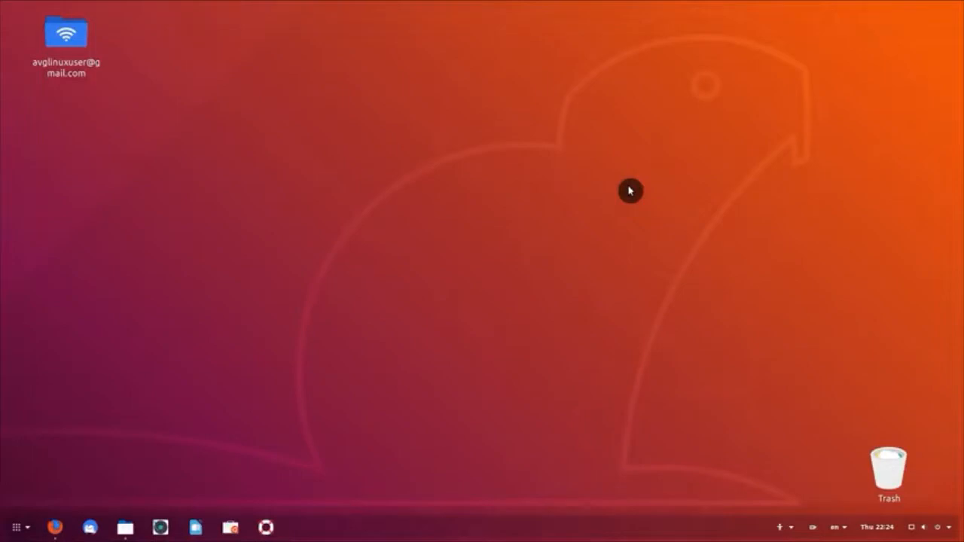
Step: Install Skype from Ubuntu Software, authorising with the account password
left_click(230, 528)
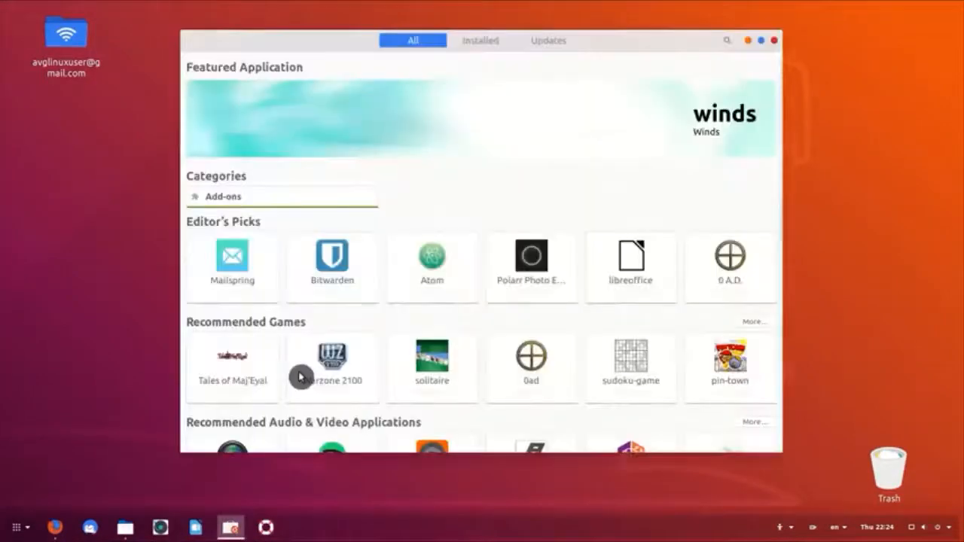
type("skype")
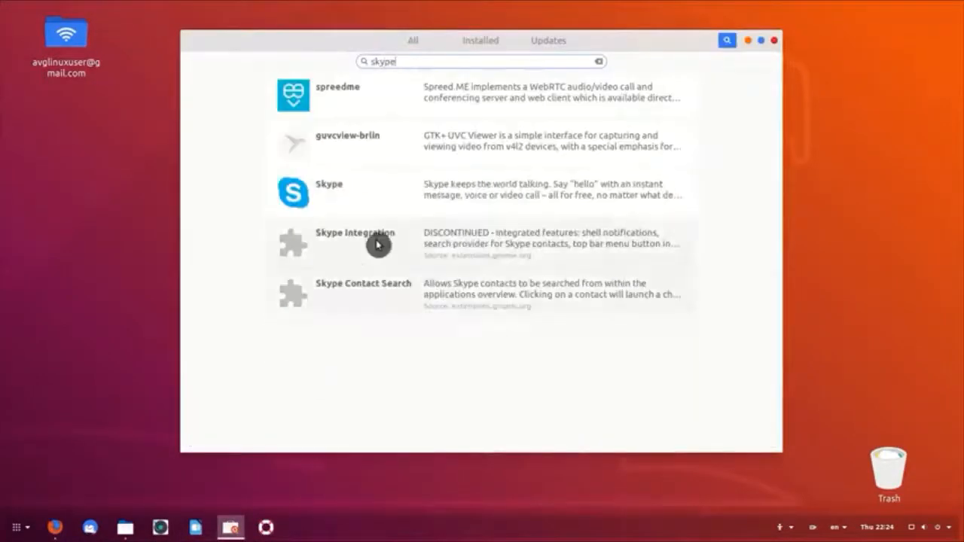
left_click(415, 198)
left_click(325, 123)
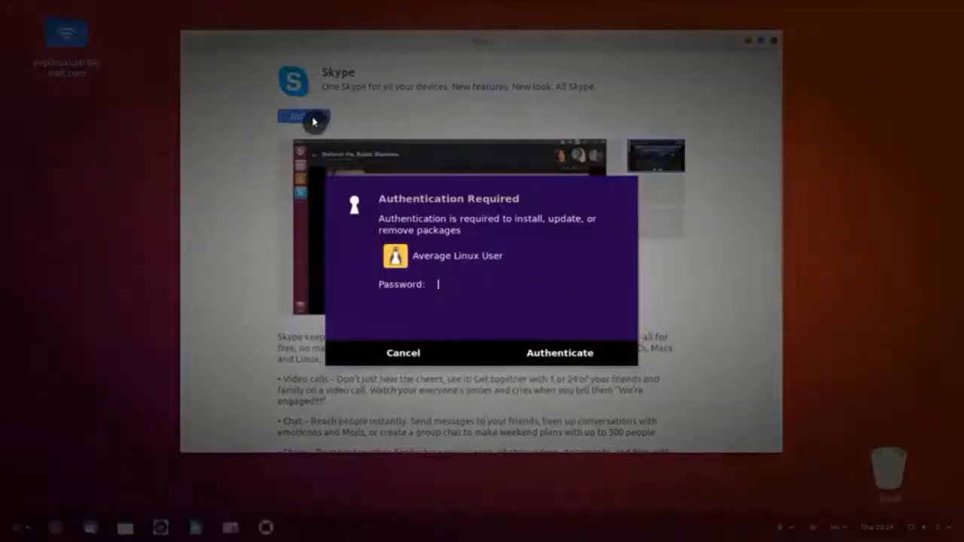
type("*********")
key("Return")
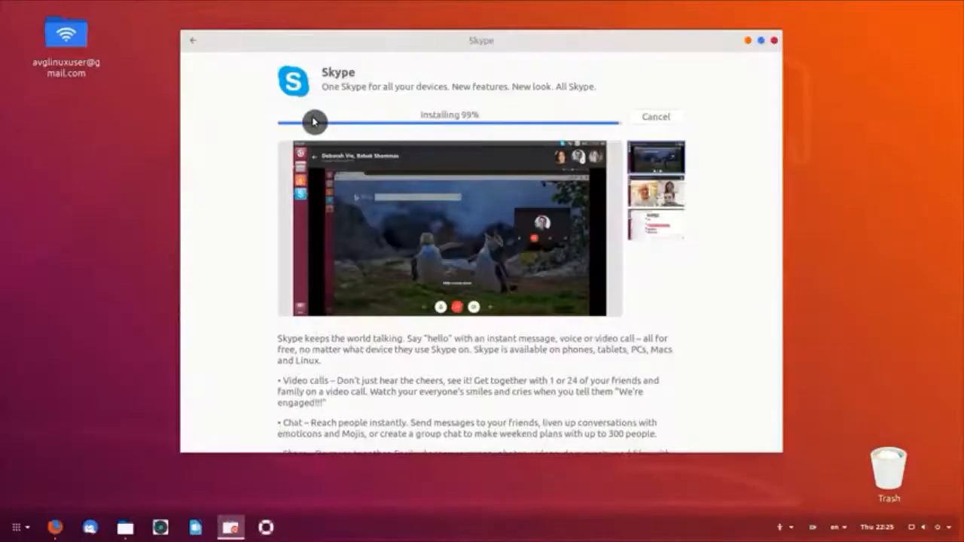
left_click(774, 41)
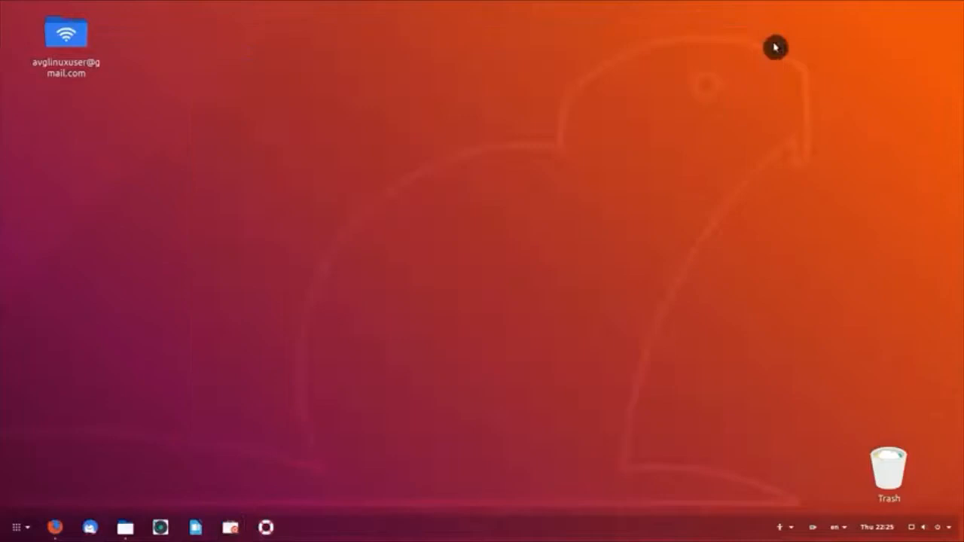
Step: Launch Skype from the app menu and sign in with a Microsoft account, skipping the theme choice
left_click(20, 531)
type("sky")
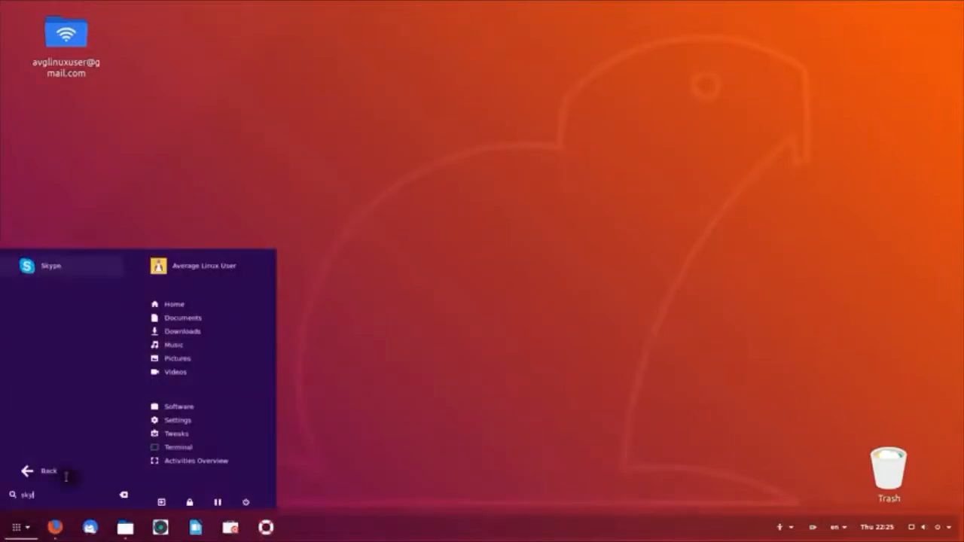
left_click(80, 275)
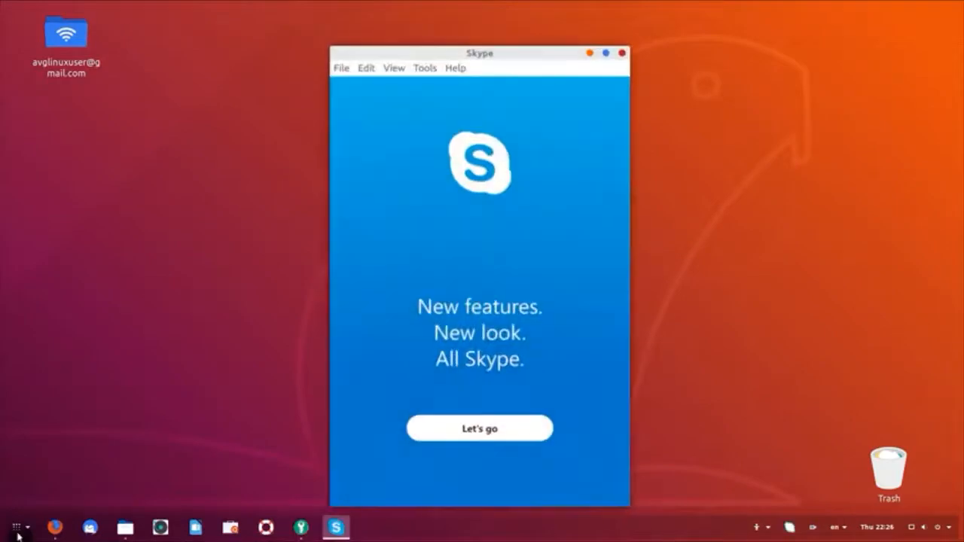
left_click_drag(518, 53, 518, 24)
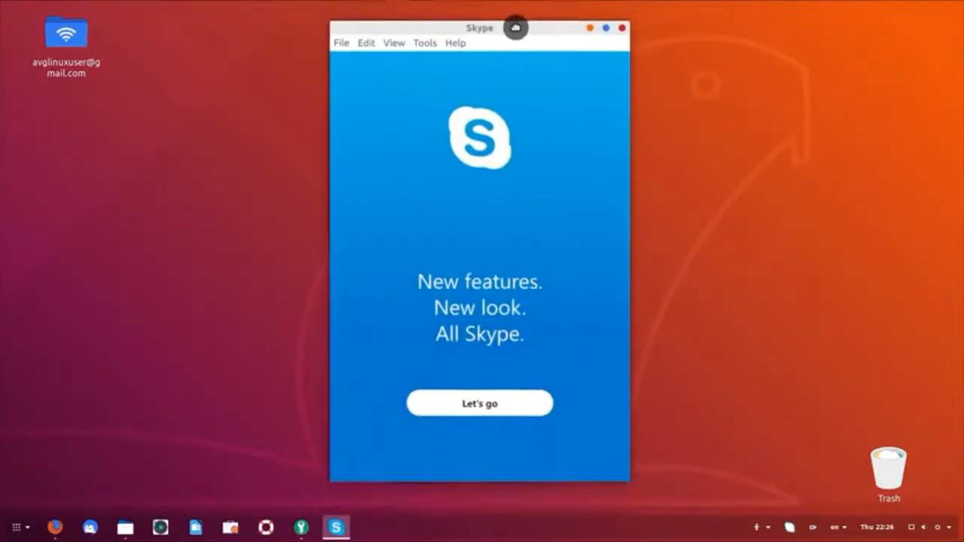
left_click(494, 398)
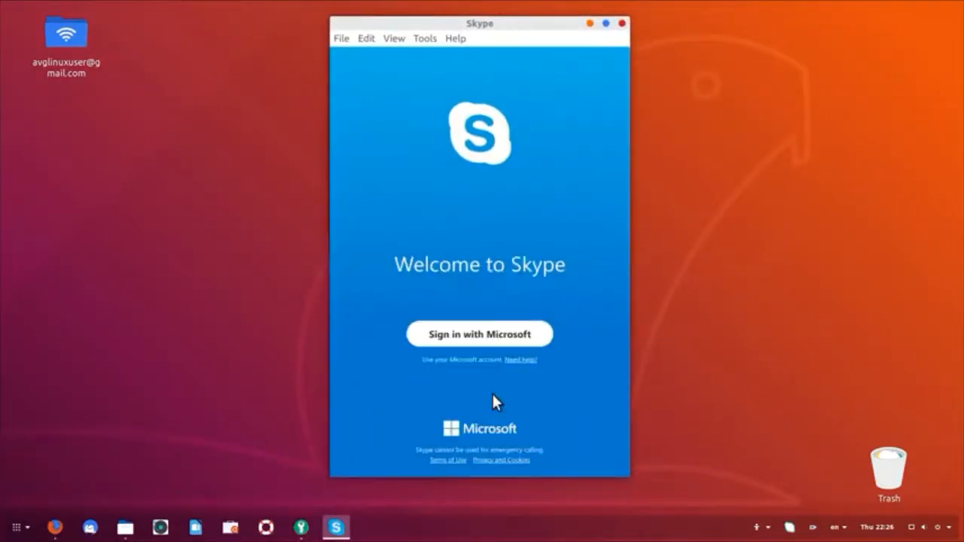
left_click(491, 337)
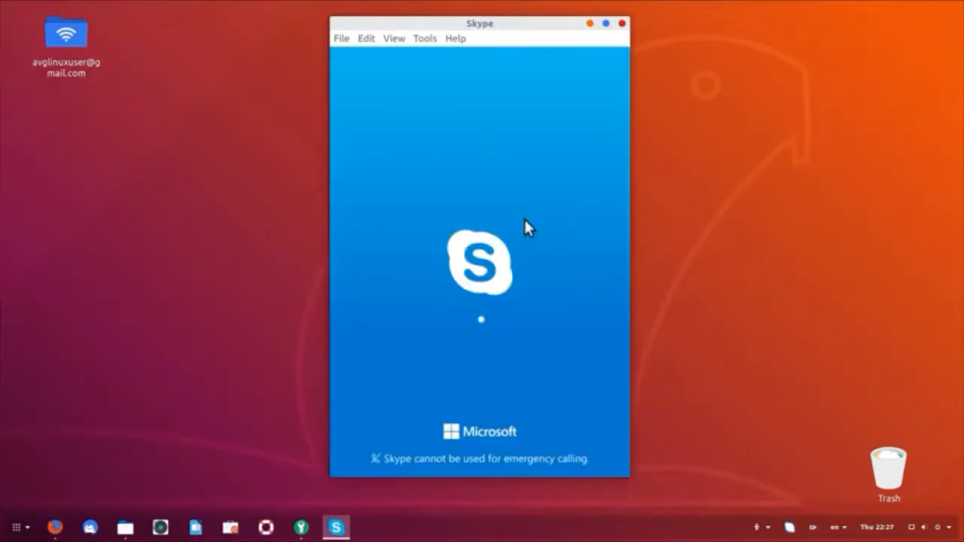
left_click(603, 67)
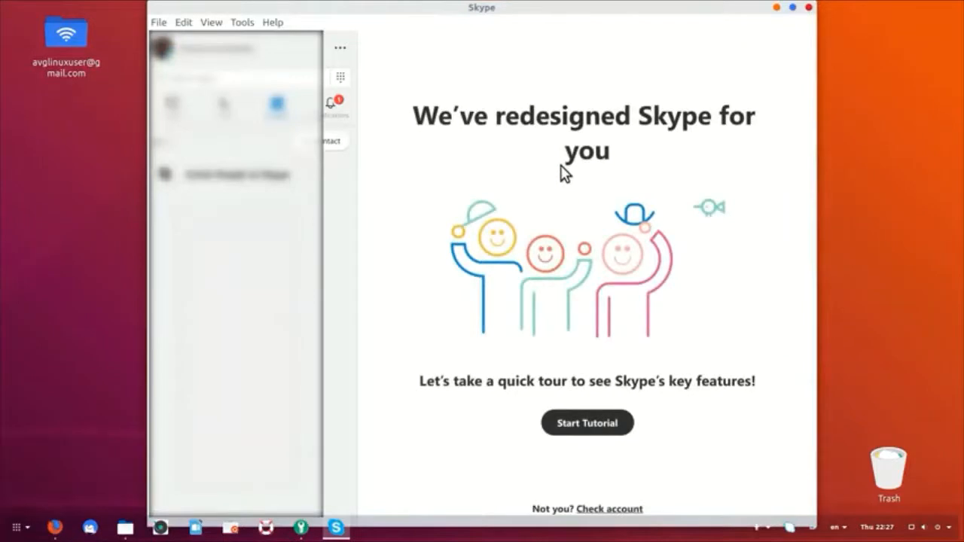
Step: Open Skype's Tools > Audio & Video Settings to view the webcam
left_click(241, 22)
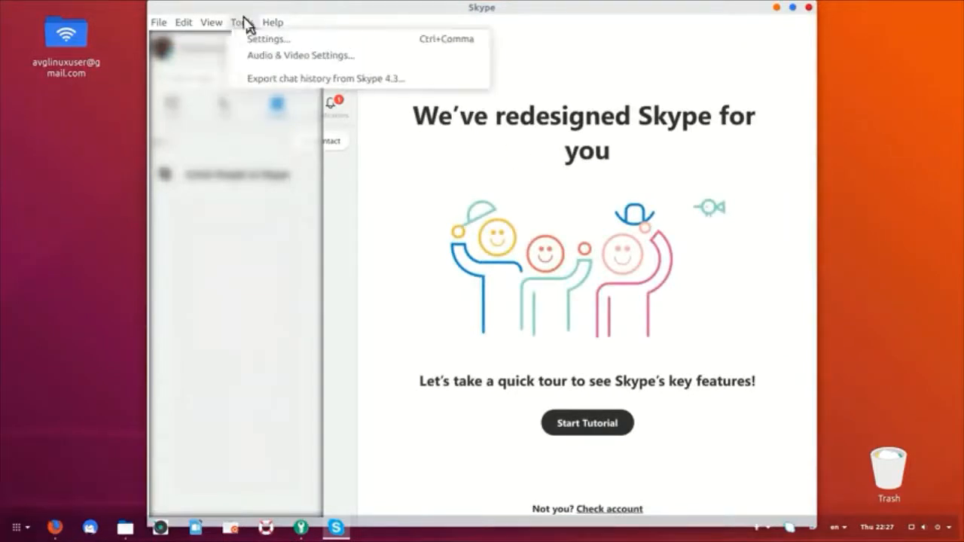
left_click(263, 56)
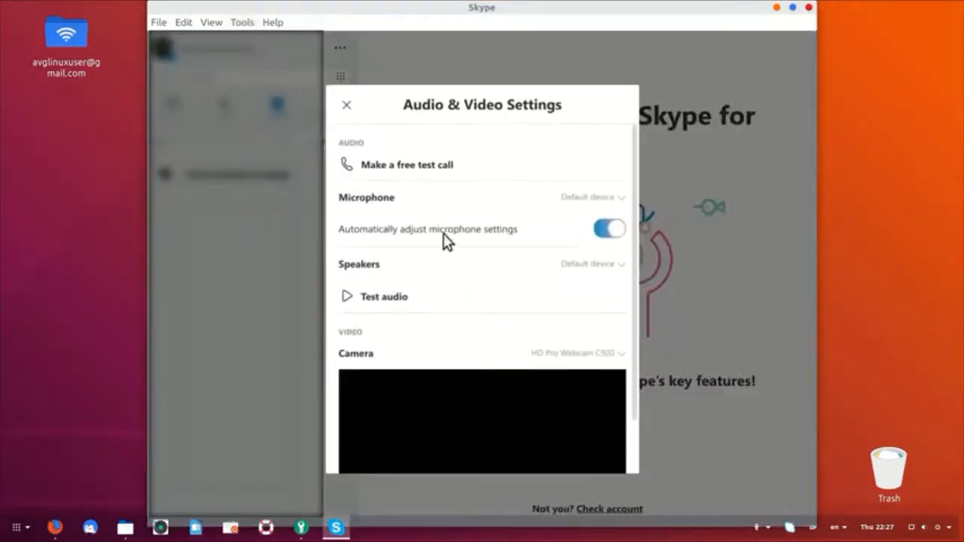
scroll(440, 260, "down", 1)
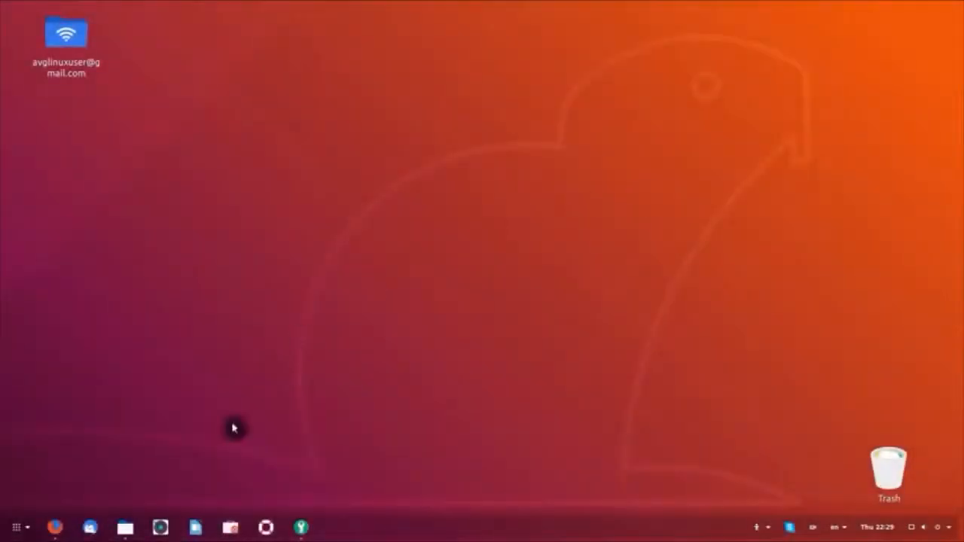
Step: Install Spotify from Ubuntu Software, then launch it and bring up its LOG IN form
left_click(230, 528)
type("spotify")
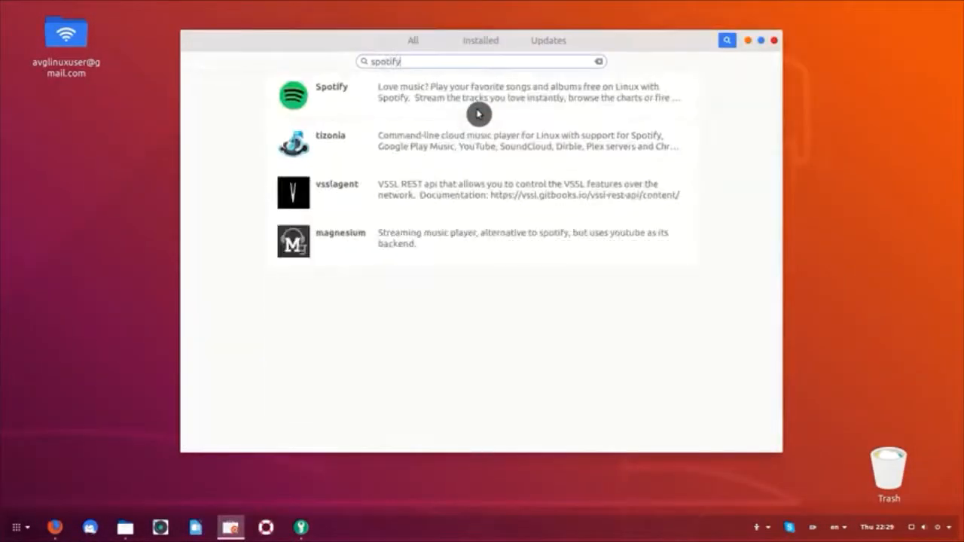
left_click(476, 110)
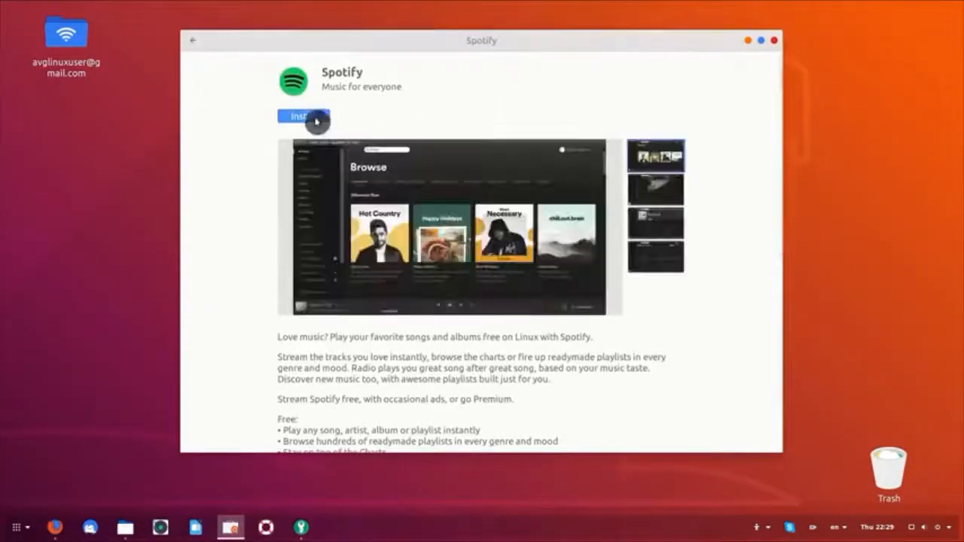
left_click(317, 117)
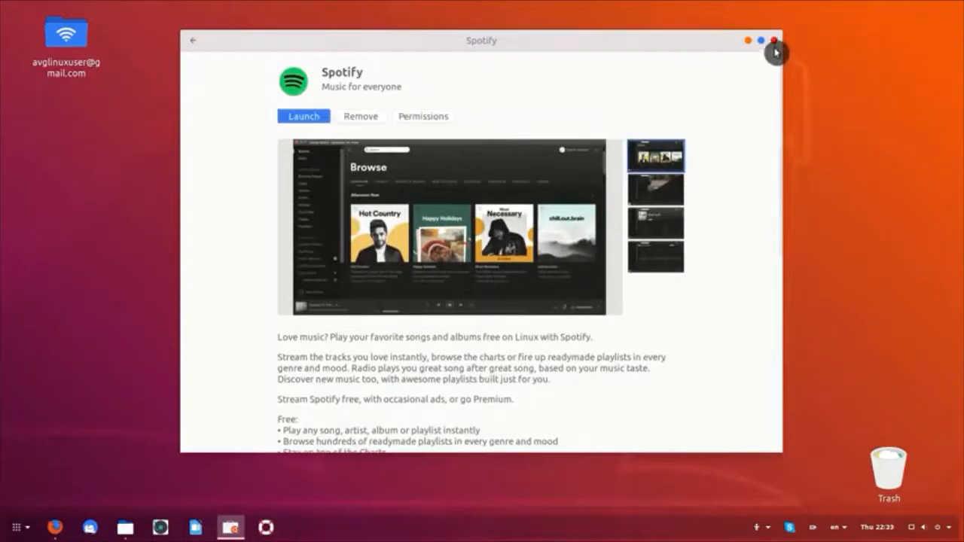
left_click(774, 43)
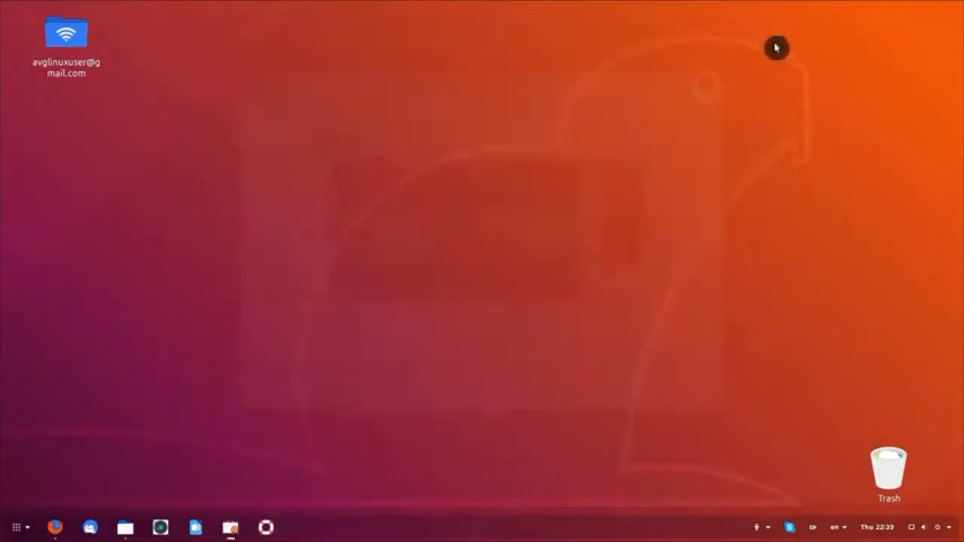
left_click(17, 527)
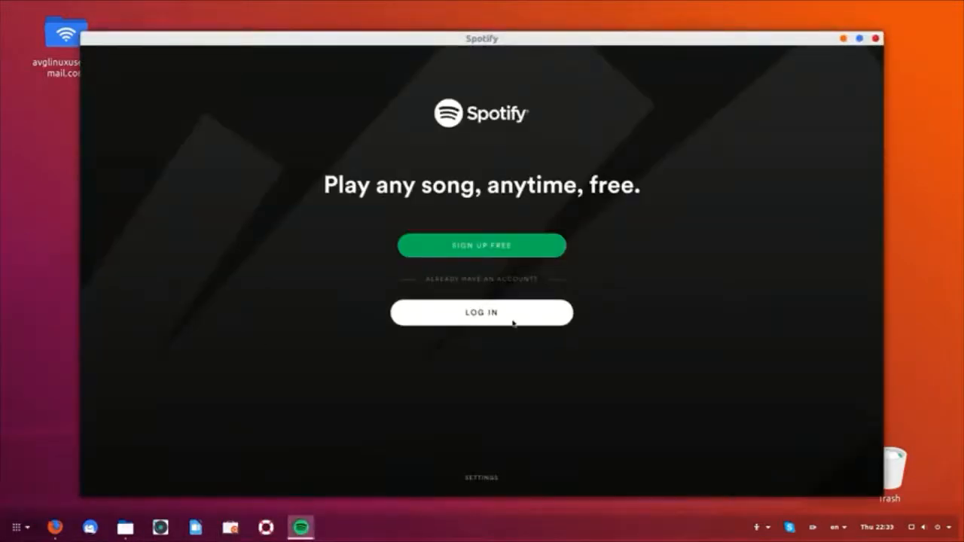
left_click(513, 322)
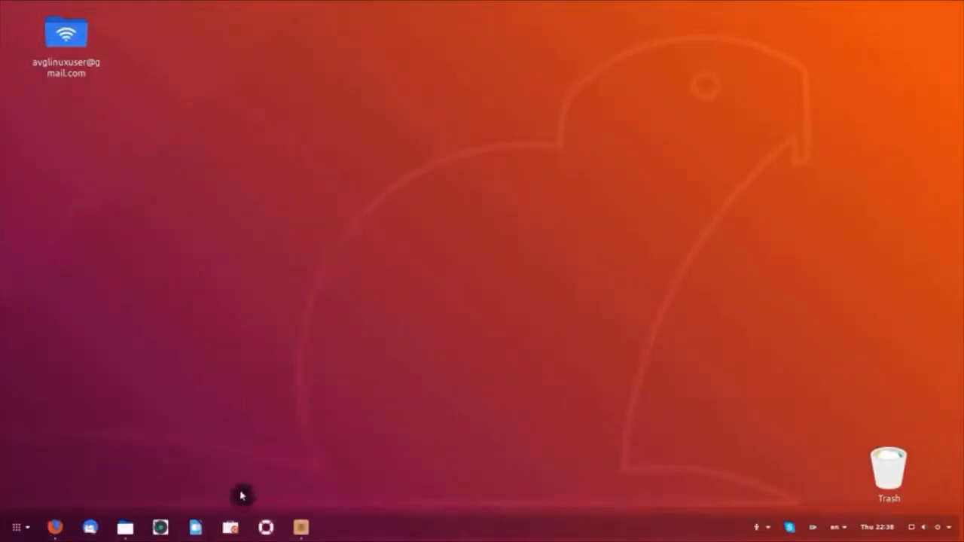
Step: In Synaptic, filter for 'tlp', mark tlp and tlp-rdw for installation, apply, and close
left_click(299, 525)
left_click(334, 105)
type("tlp")
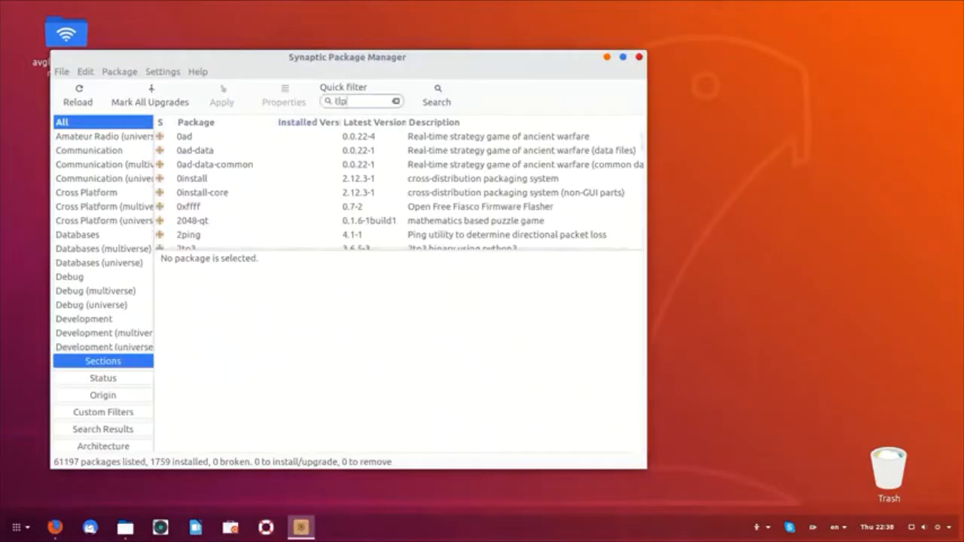
left_click(213, 138)
left_click(212, 156, "ctrl")
right_click(212, 156)
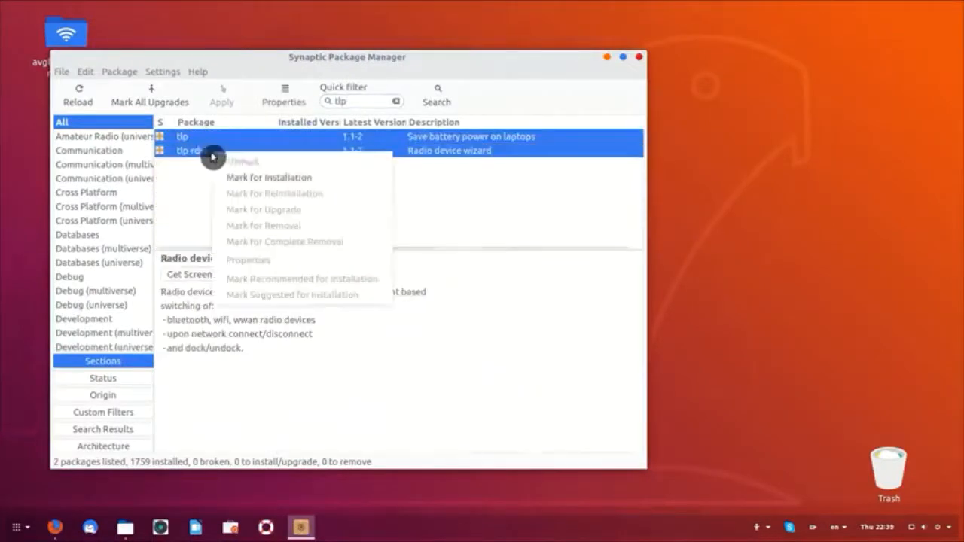
left_click(248, 180)
left_click(224, 98)
left_click(542, 366)
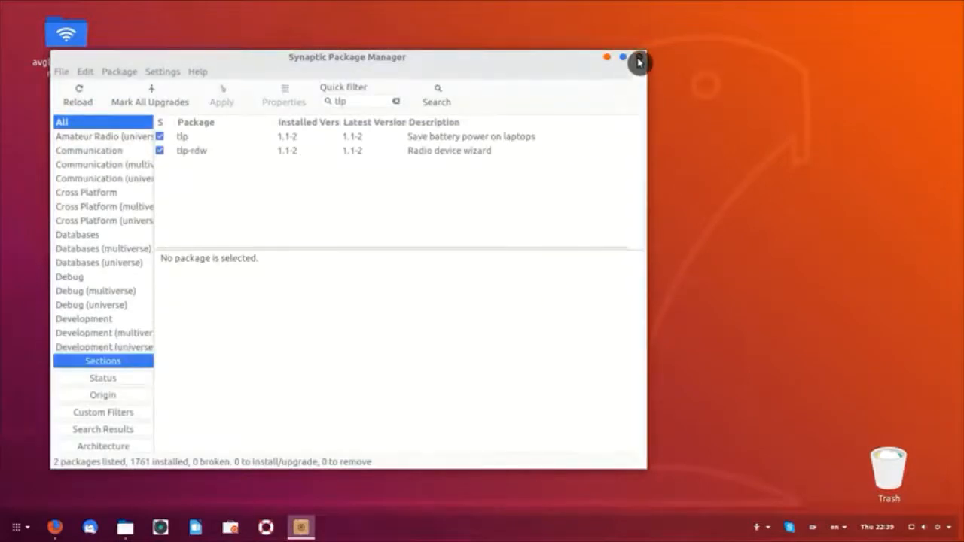
left_click(638, 57)
Step: Run 'sudo tlp start' in a terminal and enter the account password
key("ctrl+alt+t")
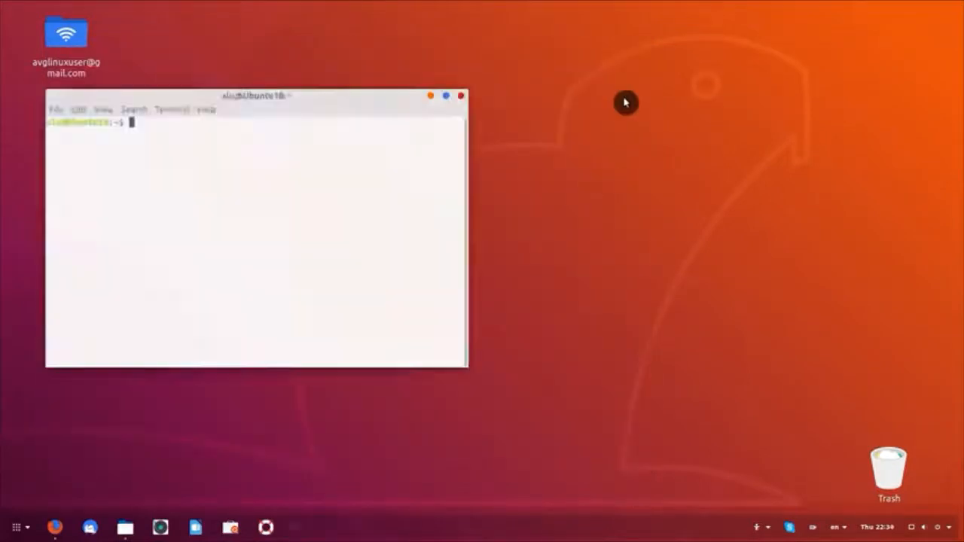
type("sudo")
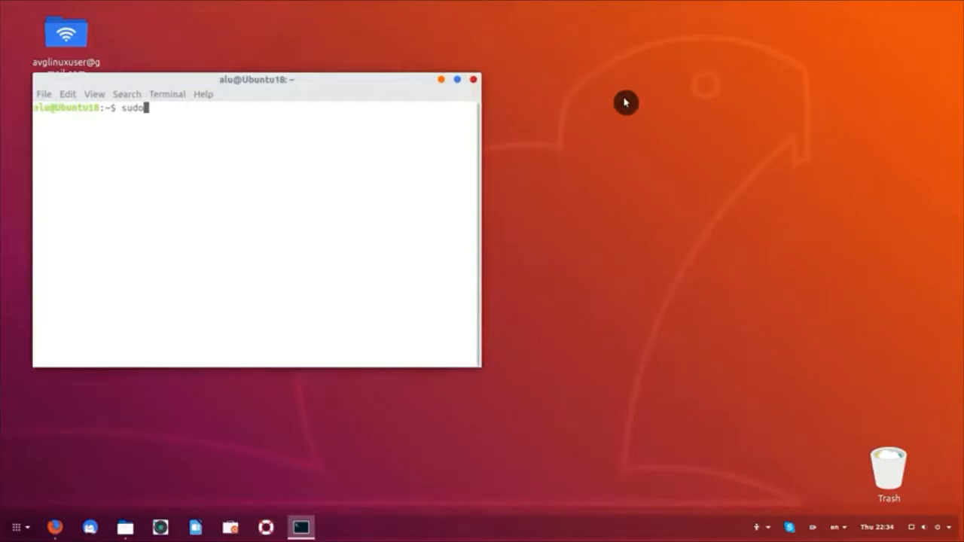
type(" tlp start")
key("Return")
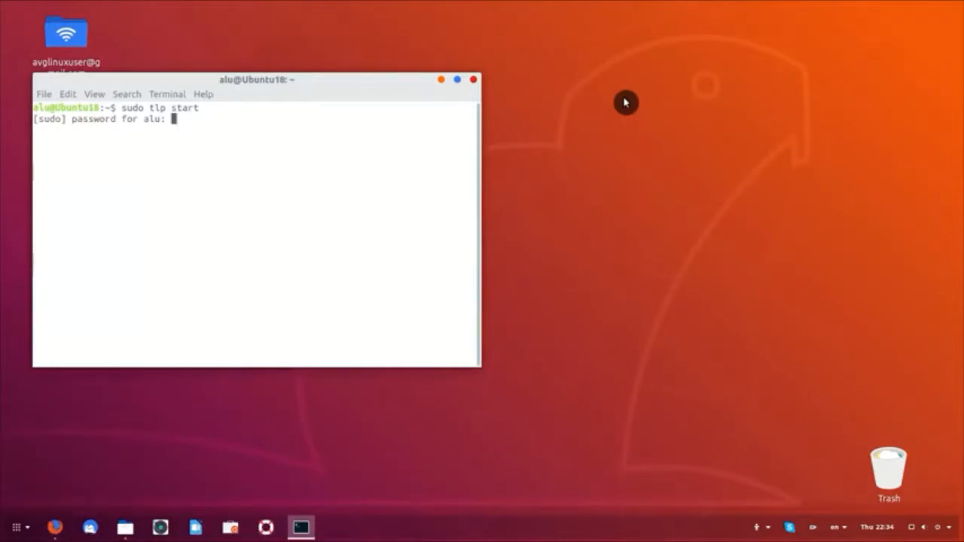
key("Return")
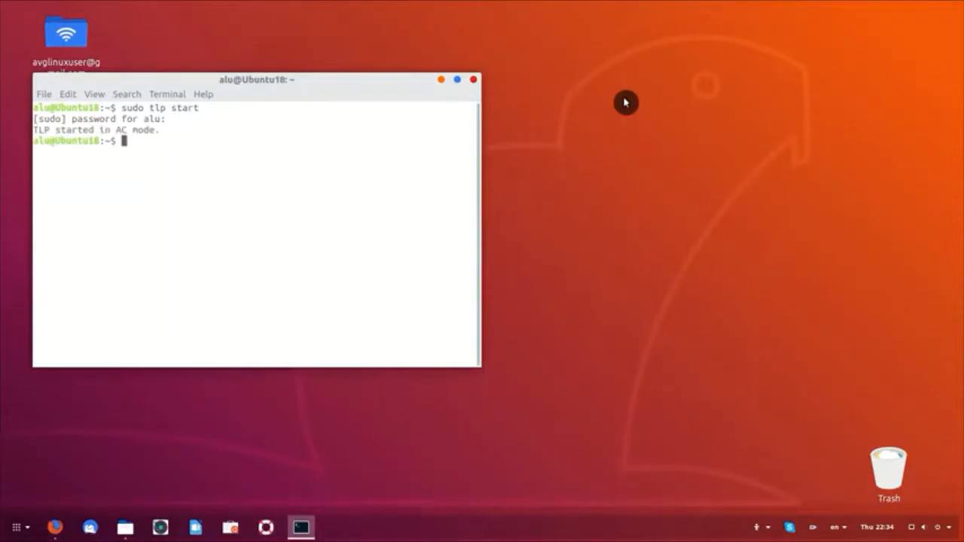